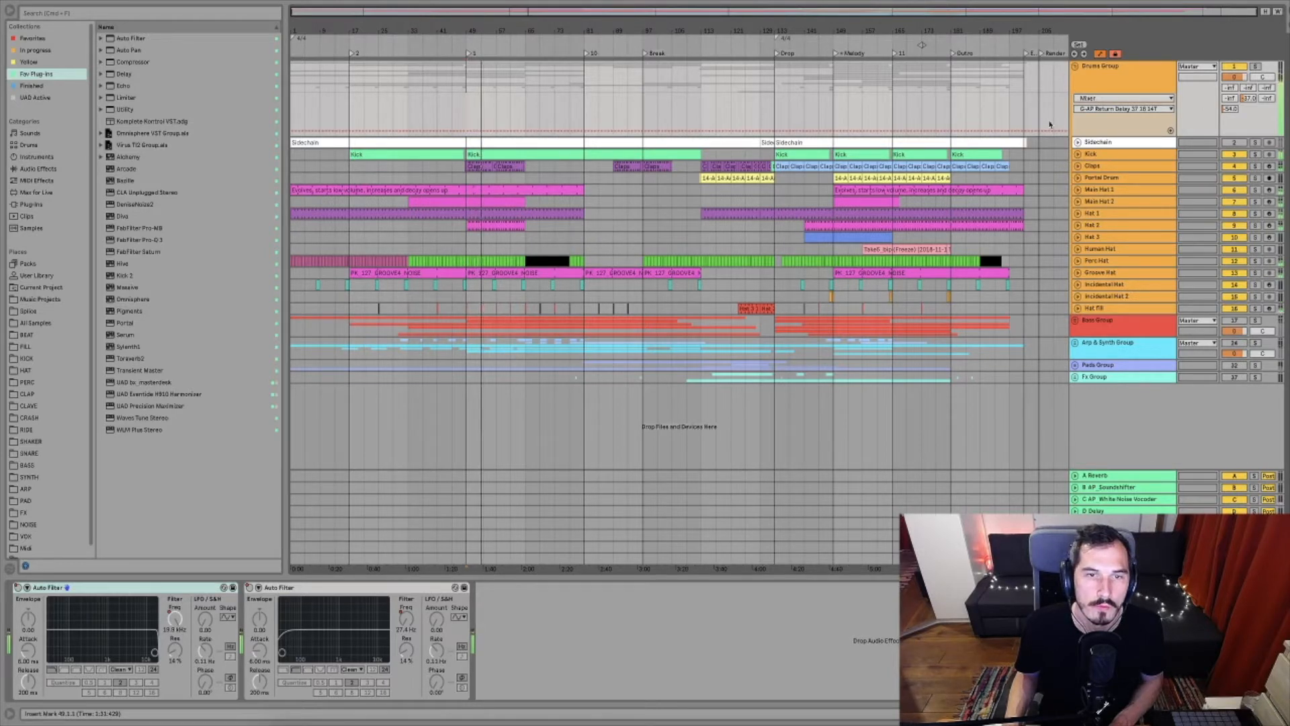
Play through the arrangement at several points from the first sections through the Break to the Drop
{"action": "mouse_move", "coordinate": [506, 31]}
{"action": "left_mouse_down"}
{"action": "mouse_move", "coordinate": [505, 101]}
{"action": "mouse_move", "coordinate": [505, 24]}
{"action": "left_mouse_up"}
{"action": "scroll", "coordinate": [461, 182], "scroll_direction": "left", "scroll_amount": 2}
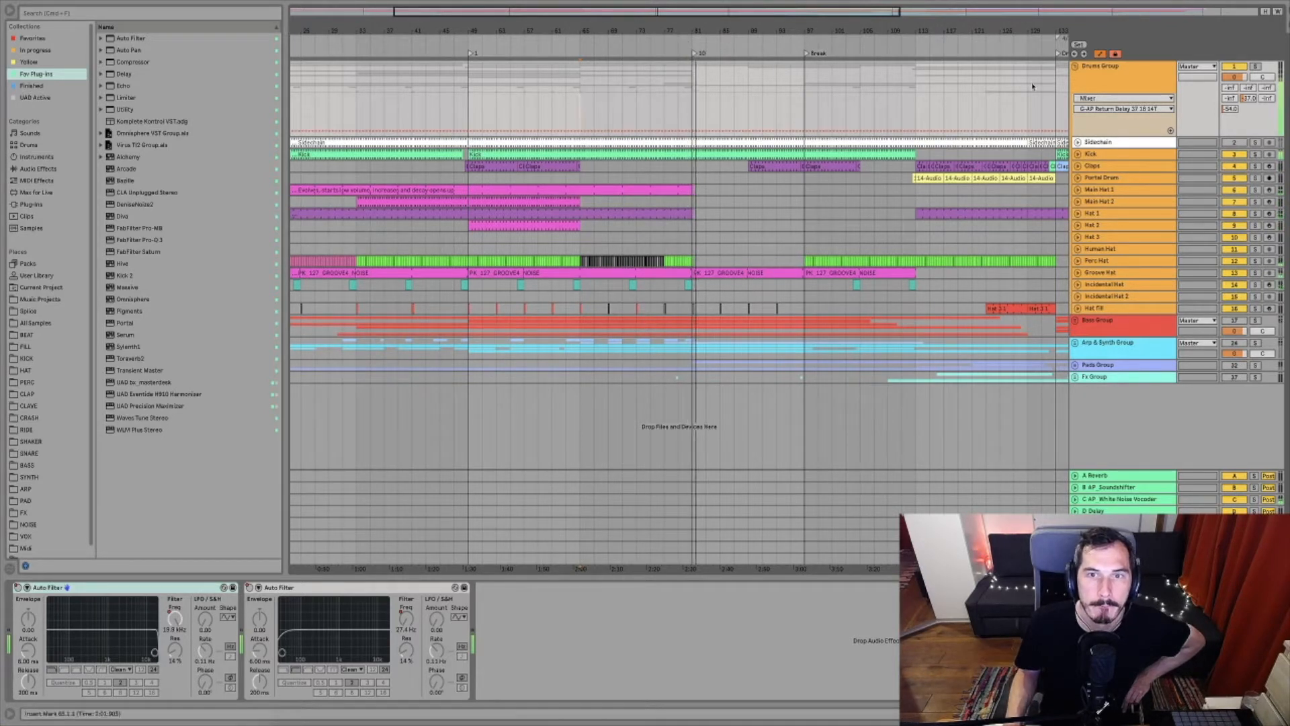
{"action": "left_click", "coordinate": [764, 48]}
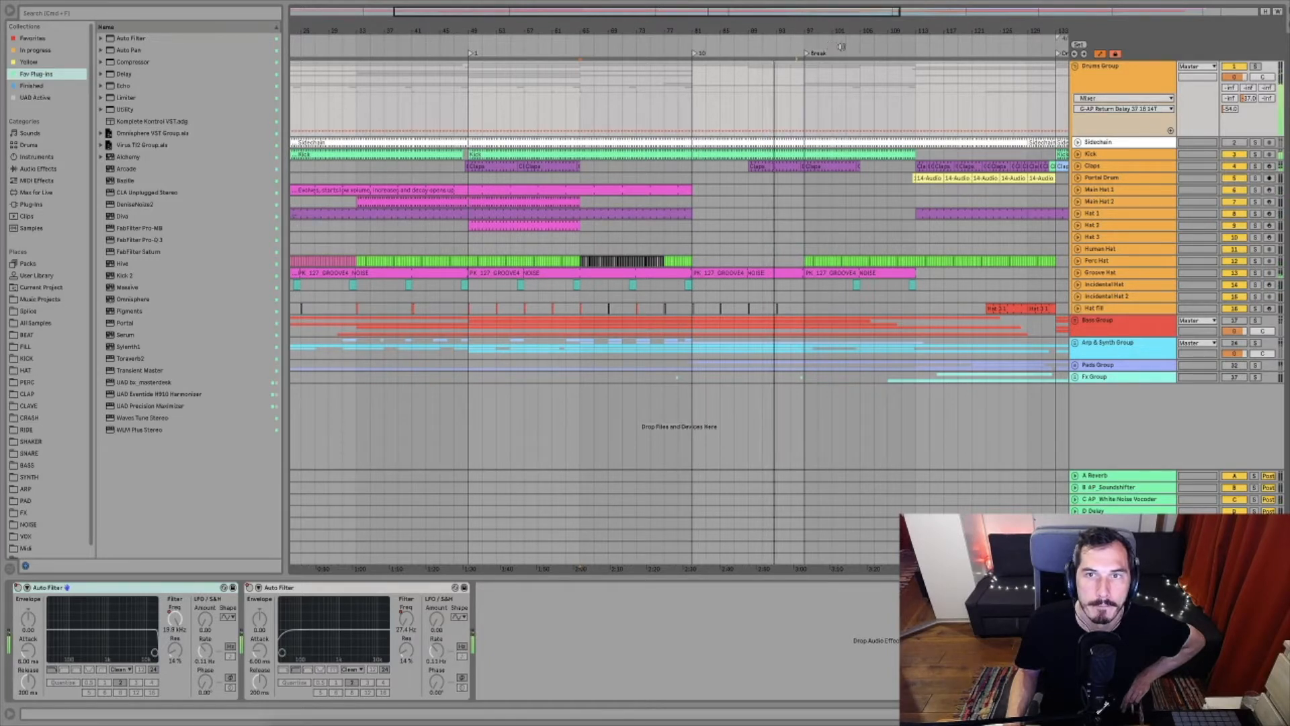
{"action": "scroll", "coordinate": [789, 78], "scroll_direction": "right", "scroll_amount": 3}
{"action": "scroll", "coordinate": [806, 80], "scroll_direction": "right", "scroll_amount": 3}
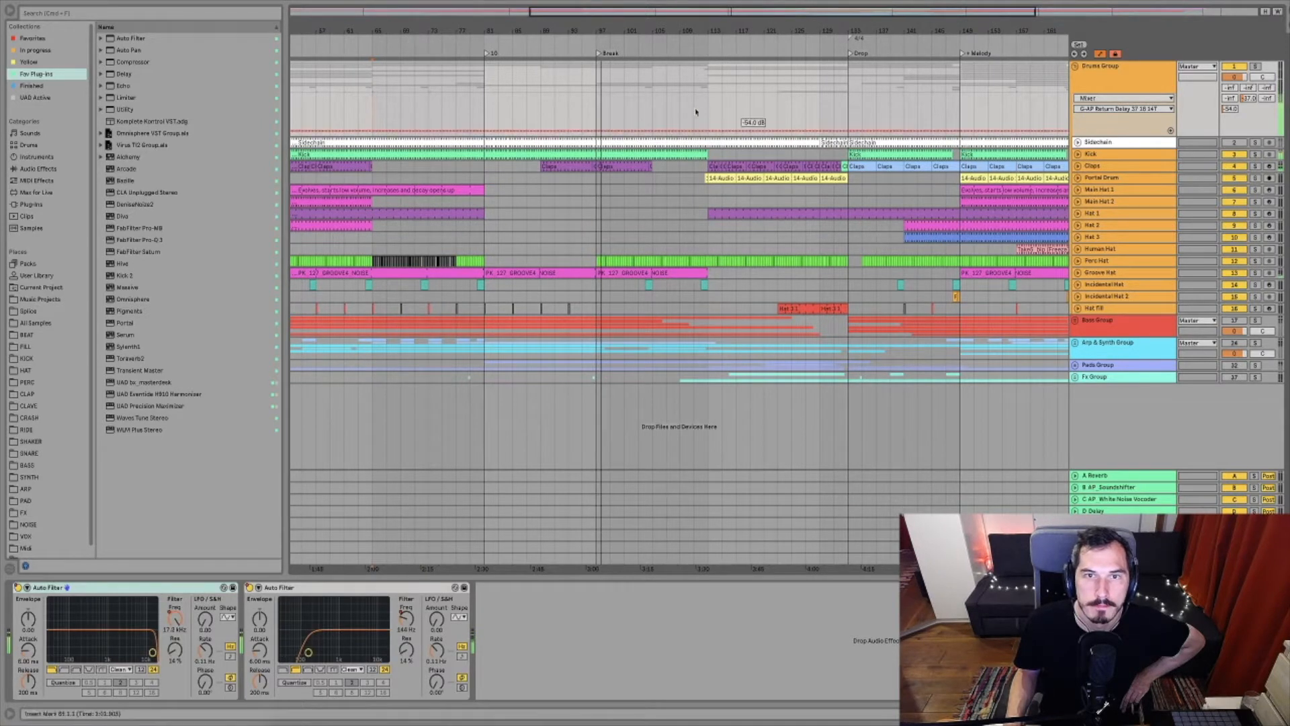
{"action": "left_click", "coordinate": [710, 42]}
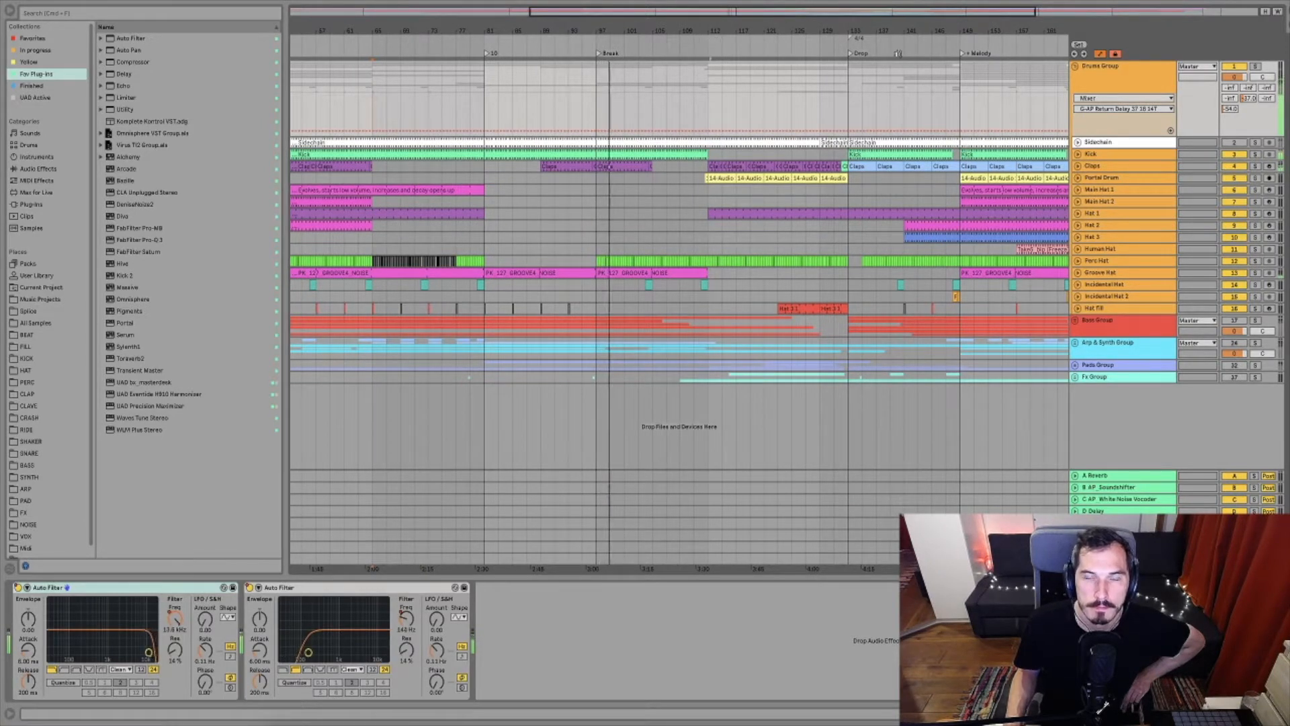
{"action": "left_click", "coordinate": [833, 43]}
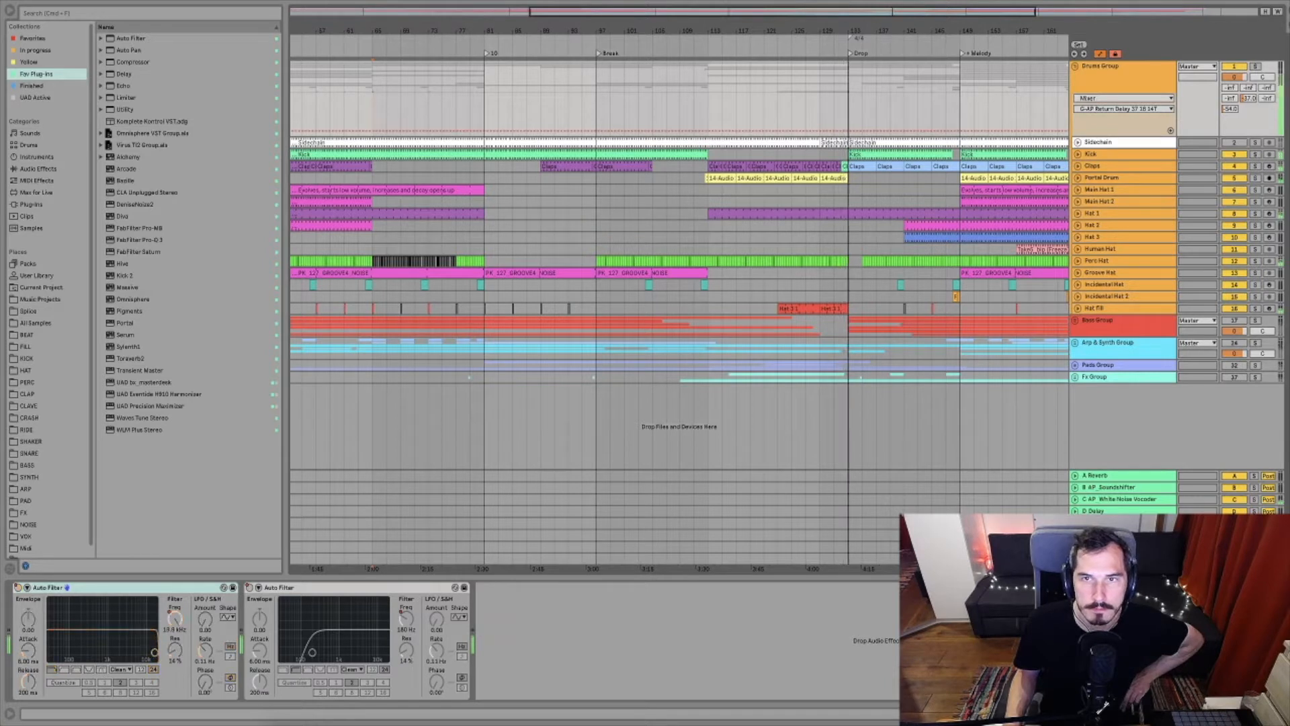
{"action": "scroll", "coordinate": [744, 166], "scroll_direction": "right", "scroll_amount": 3}
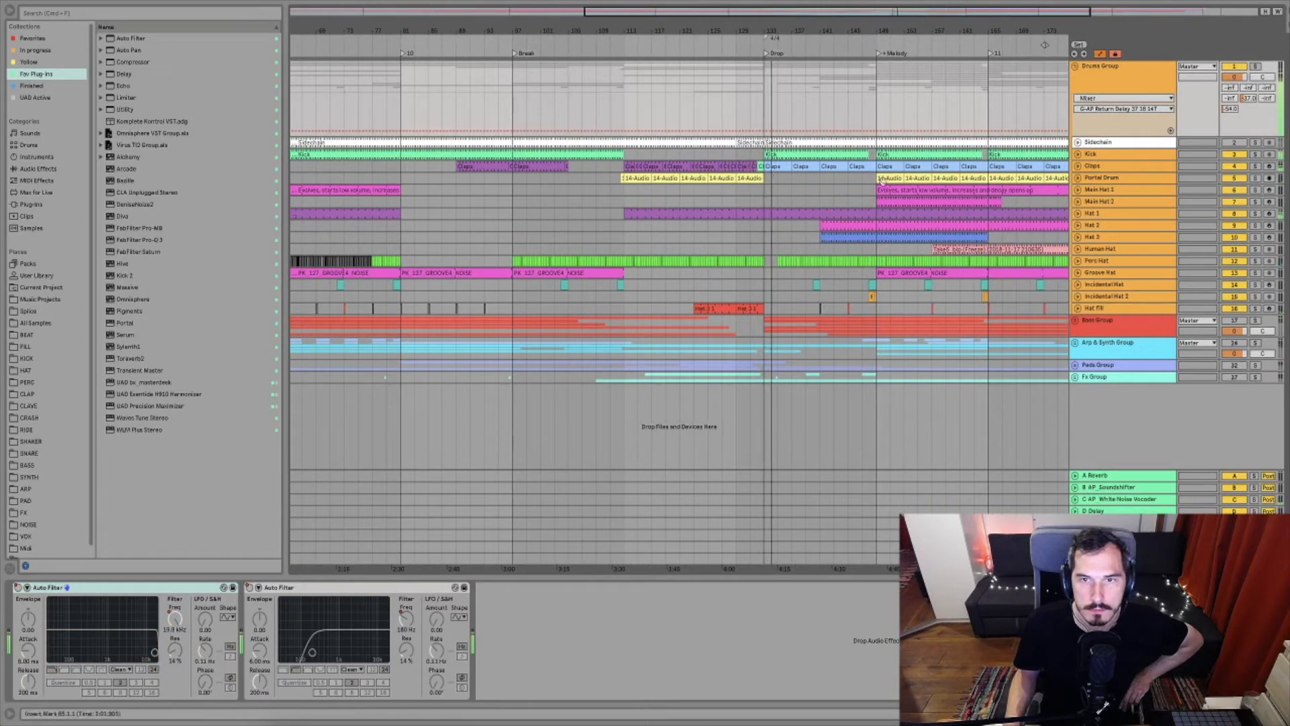
Unfold the Claps track and audition the last bars leading into the Drop
{"action": "left_click", "coordinate": [1097, 156]}
{"action": "left_click", "coordinate": [1077, 166]}
{"action": "left_click", "coordinate": [751, 49]}
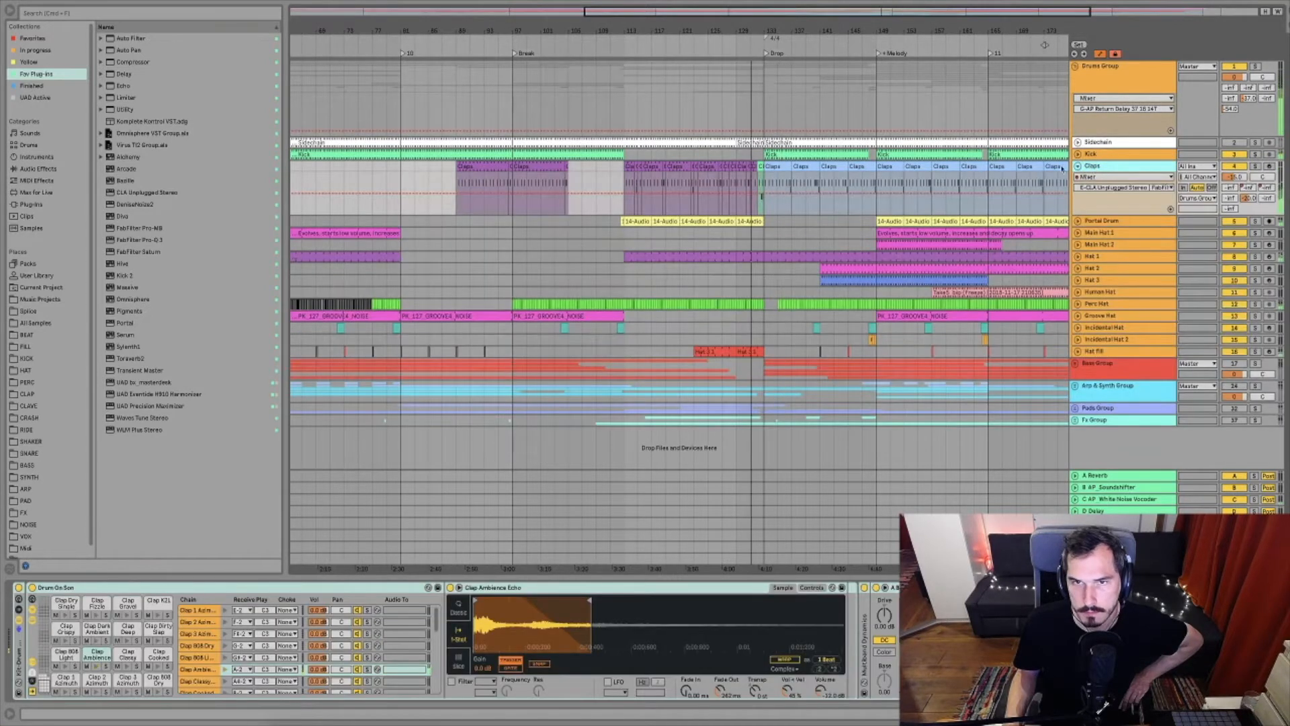
{"action": "left_click_drag", "start_coordinate": [770, 31], "coordinate": [770, 151]}
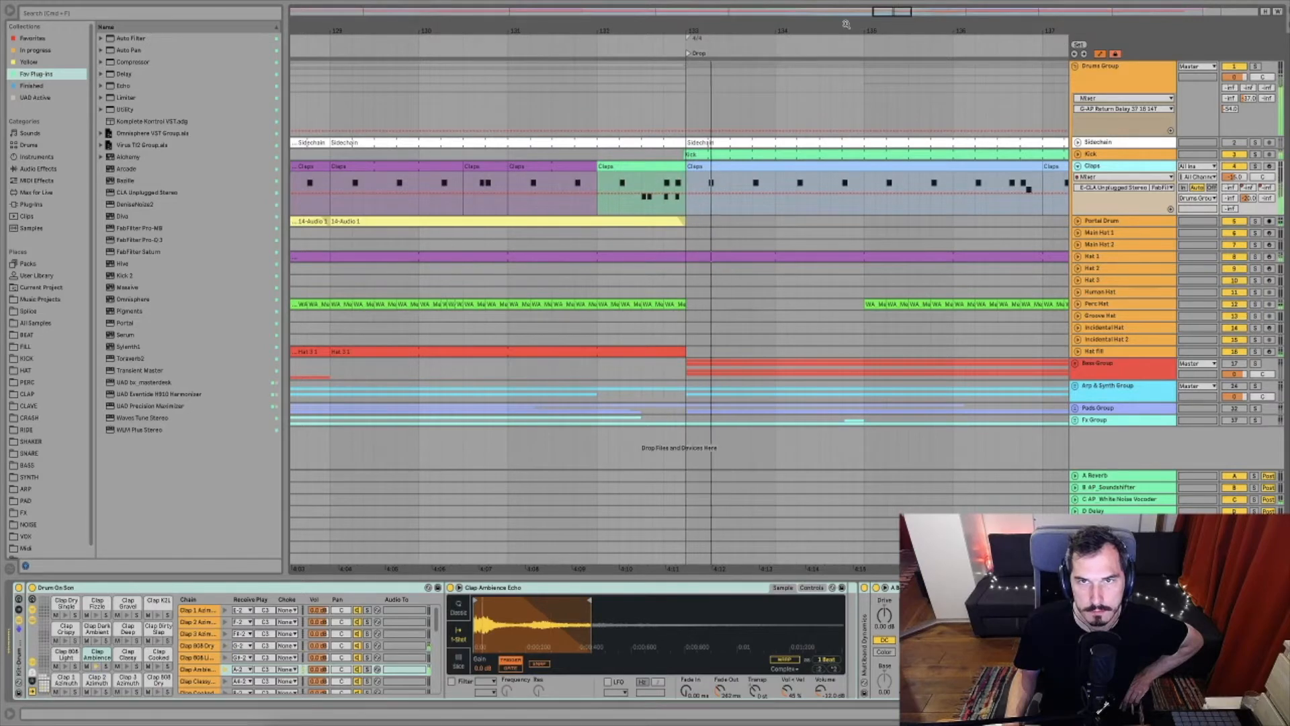
{"action": "left_click_drag", "start_coordinate": [846, 31], "coordinate": [788, 9]}
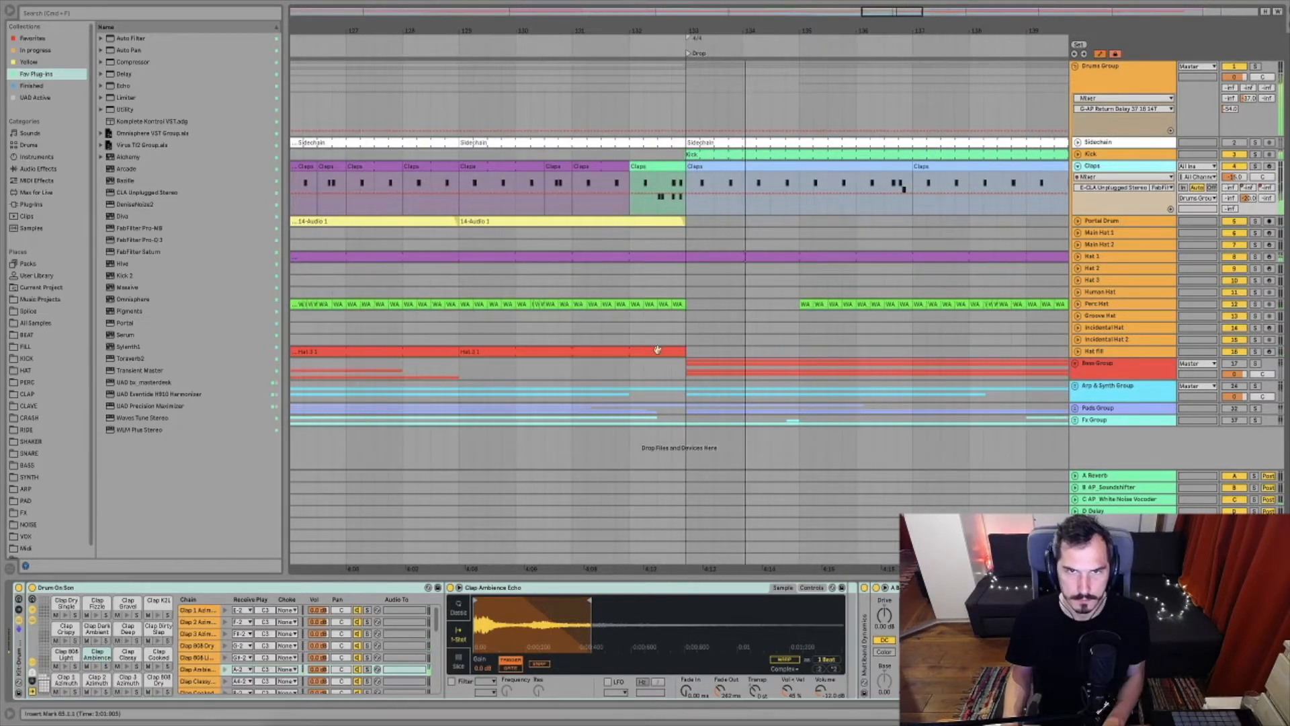
{"action": "left_click", "coordinate": [631, 239]}
{"action": "key", "text": "space"}
{"action": "key", "text": "space"}
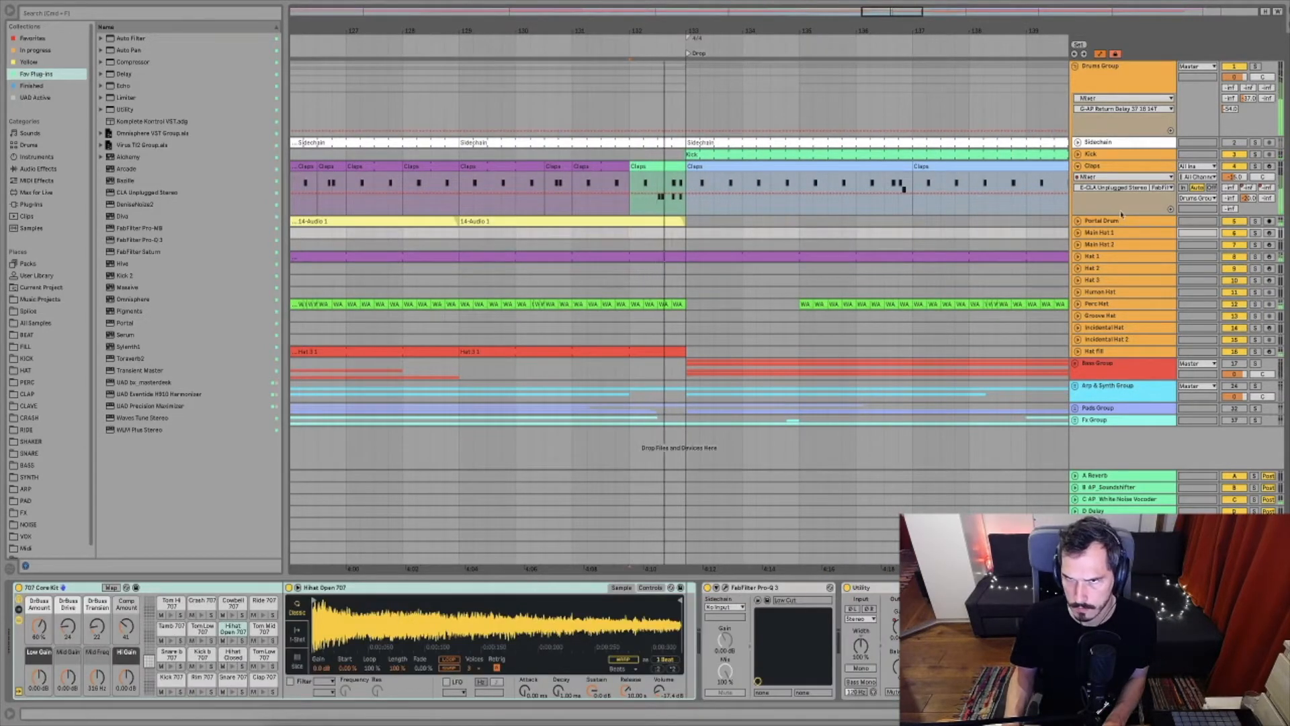
Deactivate the last two beats of the Portal Drum audio before the Drop and give the remaining clip a short fade-out
{"action": "left_click", "coordinate": [1078, 220]}
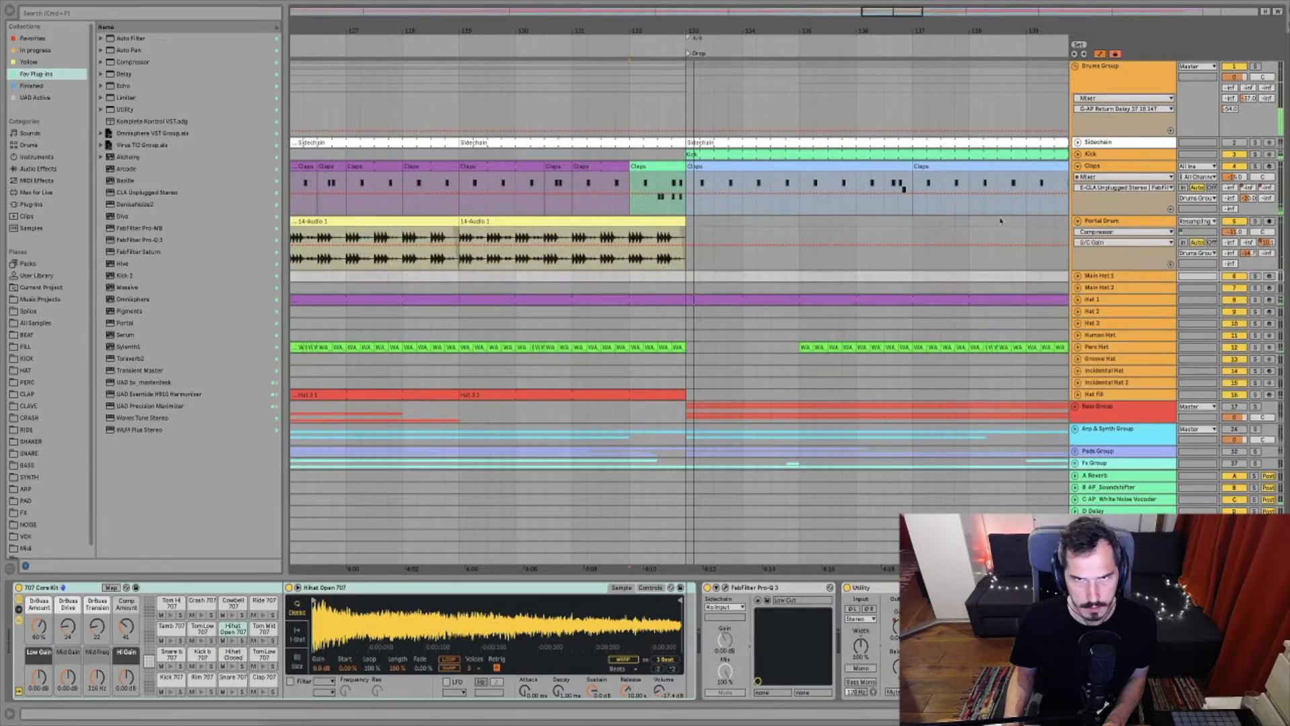
{"action": "left_click", "coordinate": [1049, 240]}
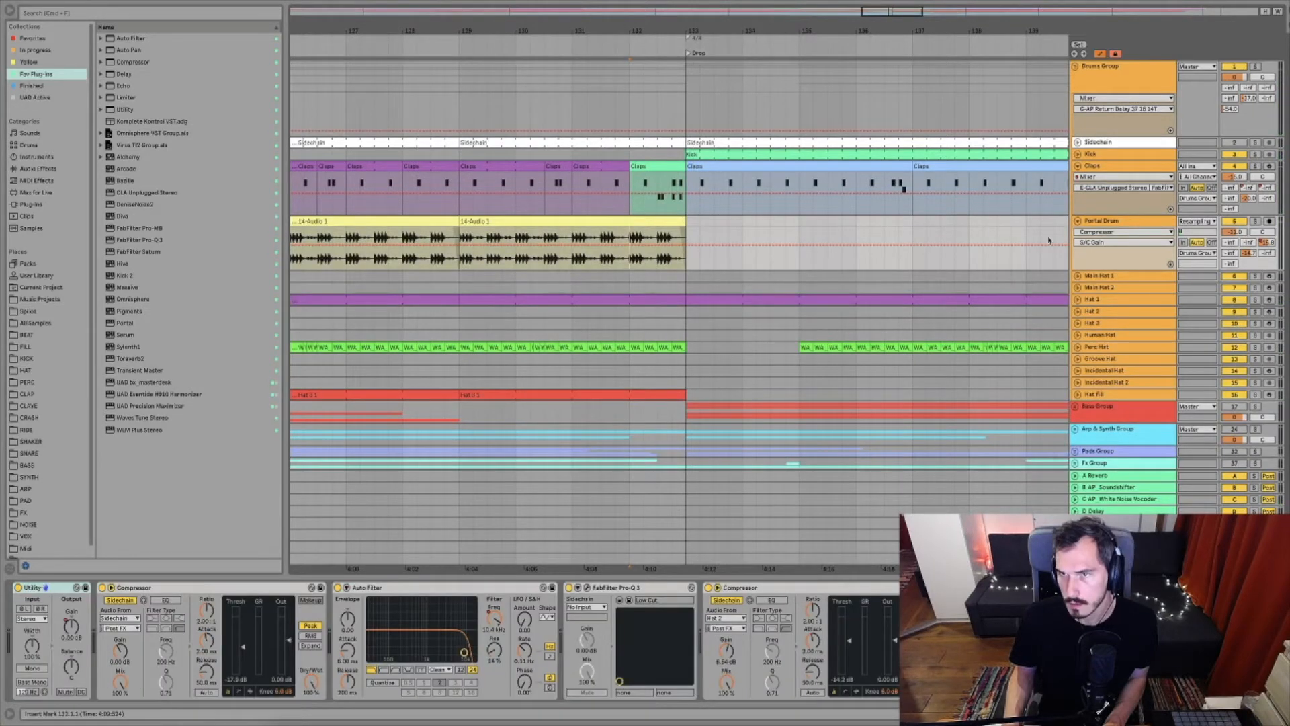
{"action": "left_click_drag", "start_coordinate": [664, 258], "coordinate": [688, 257]}
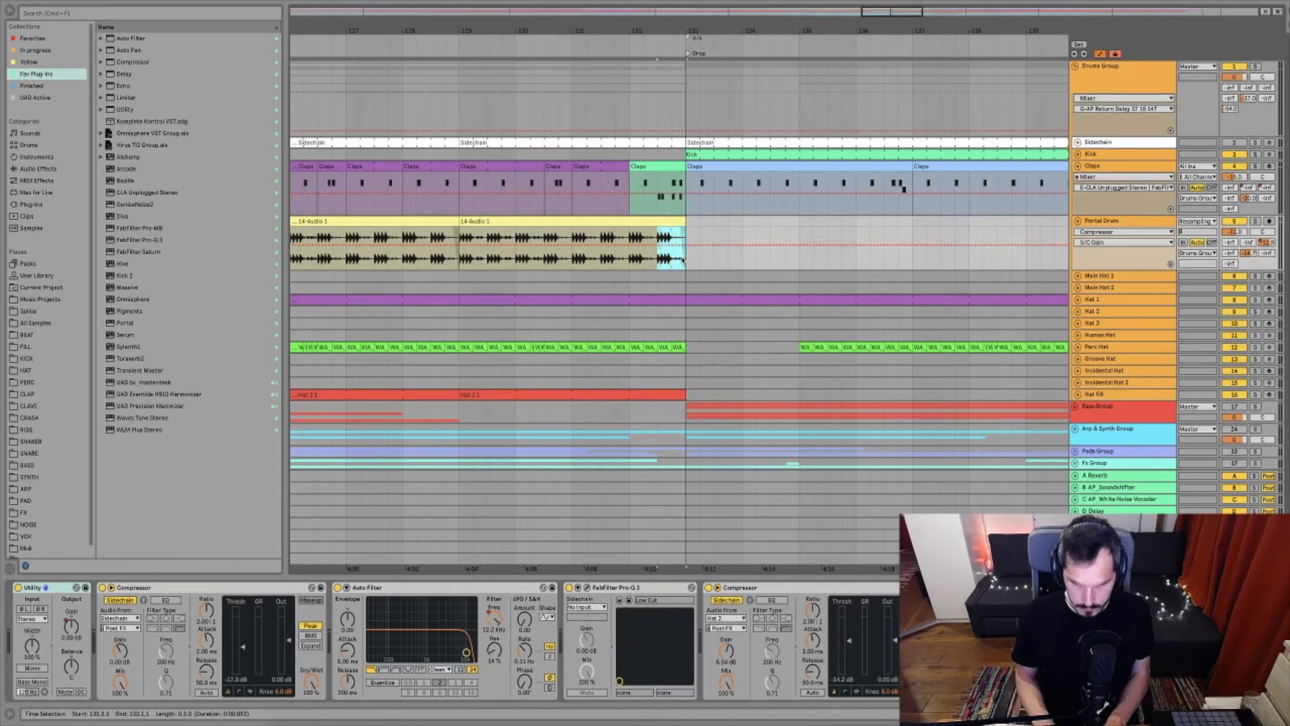
{"action": "key", "text": "0"}
{"action": "key", "text": "a"}
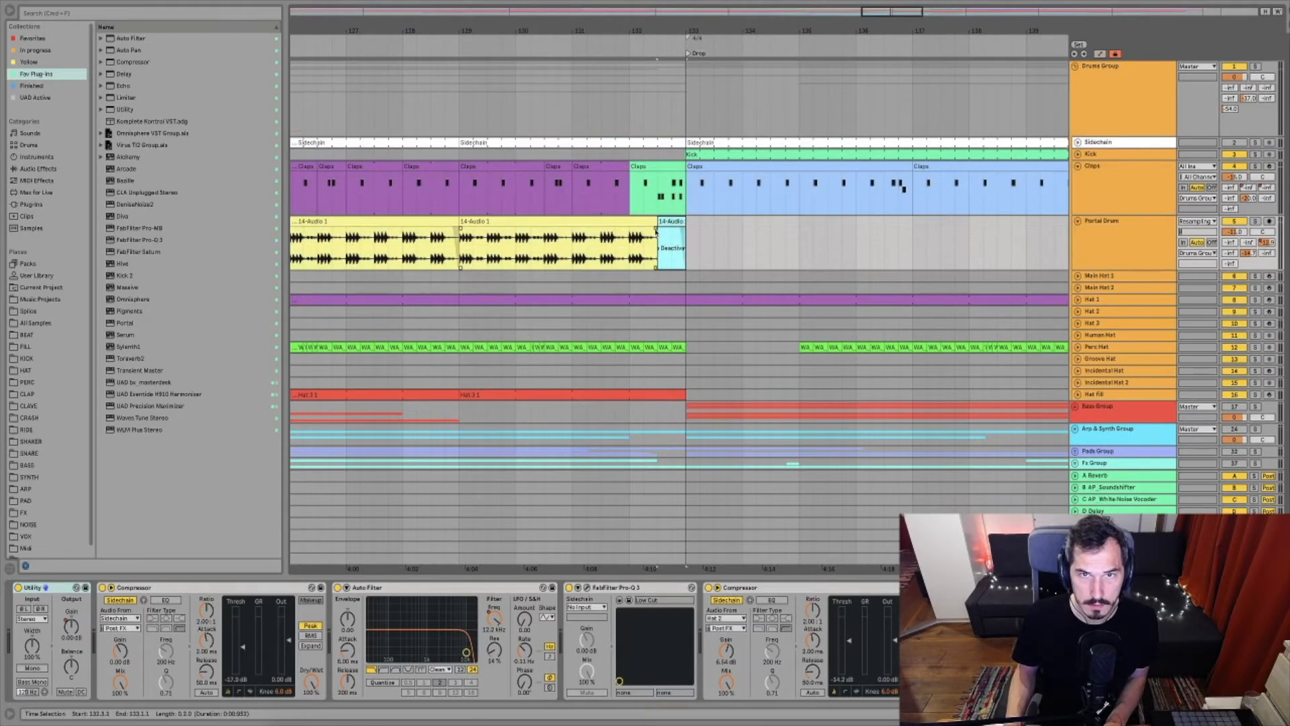
{"action": "left_click_drag", "start_coordinate": [656, 230], "coordinate": [649, 233]}
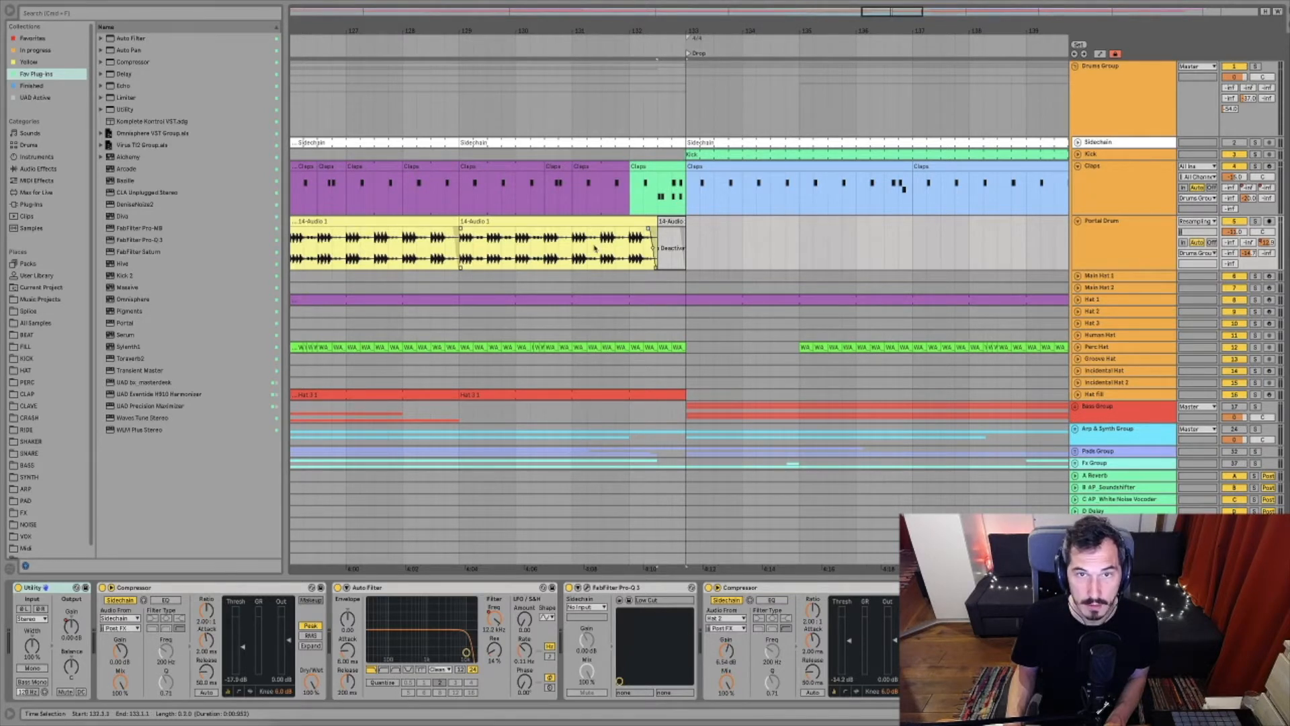
{"action": "key", "text": "space"}
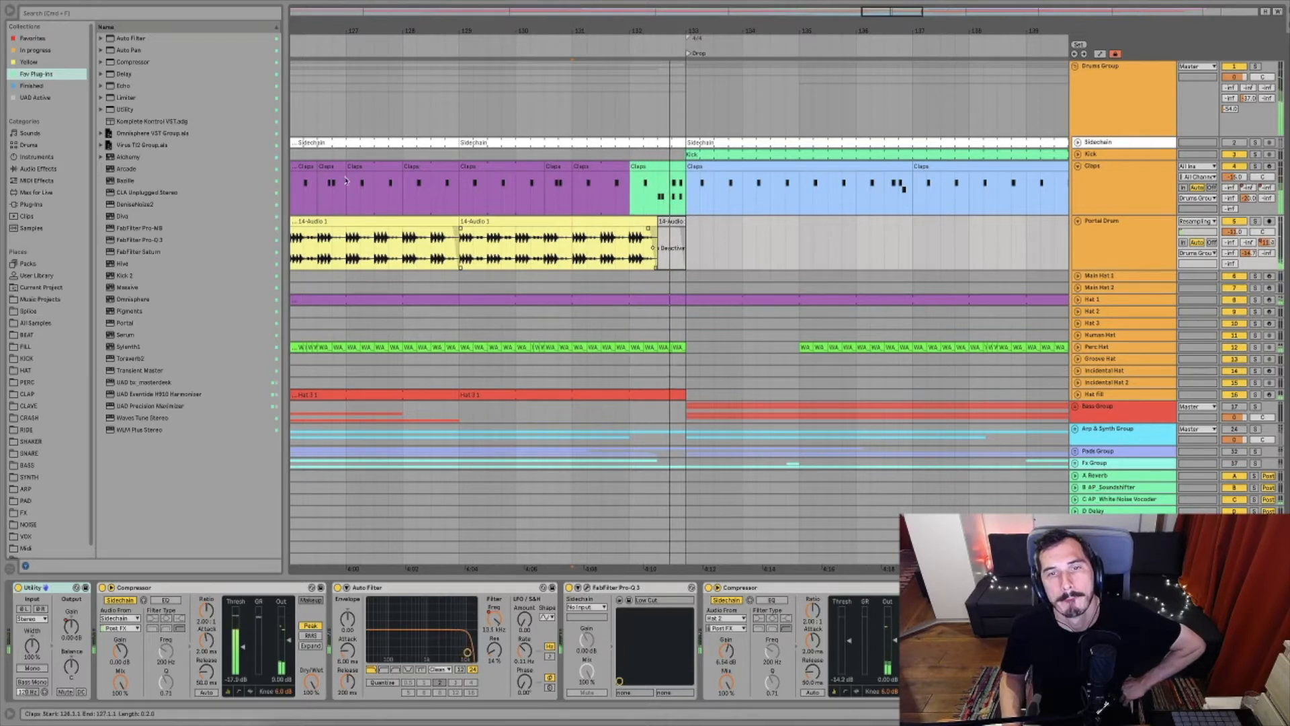
Unfold the Perc Hat track, deactivate its last two beats before the Drop, and audition the transition
{"action": "left_click", "coordinate": [1088, 348]}
{"action": "left_click", "coordinate": [1077, 347]}
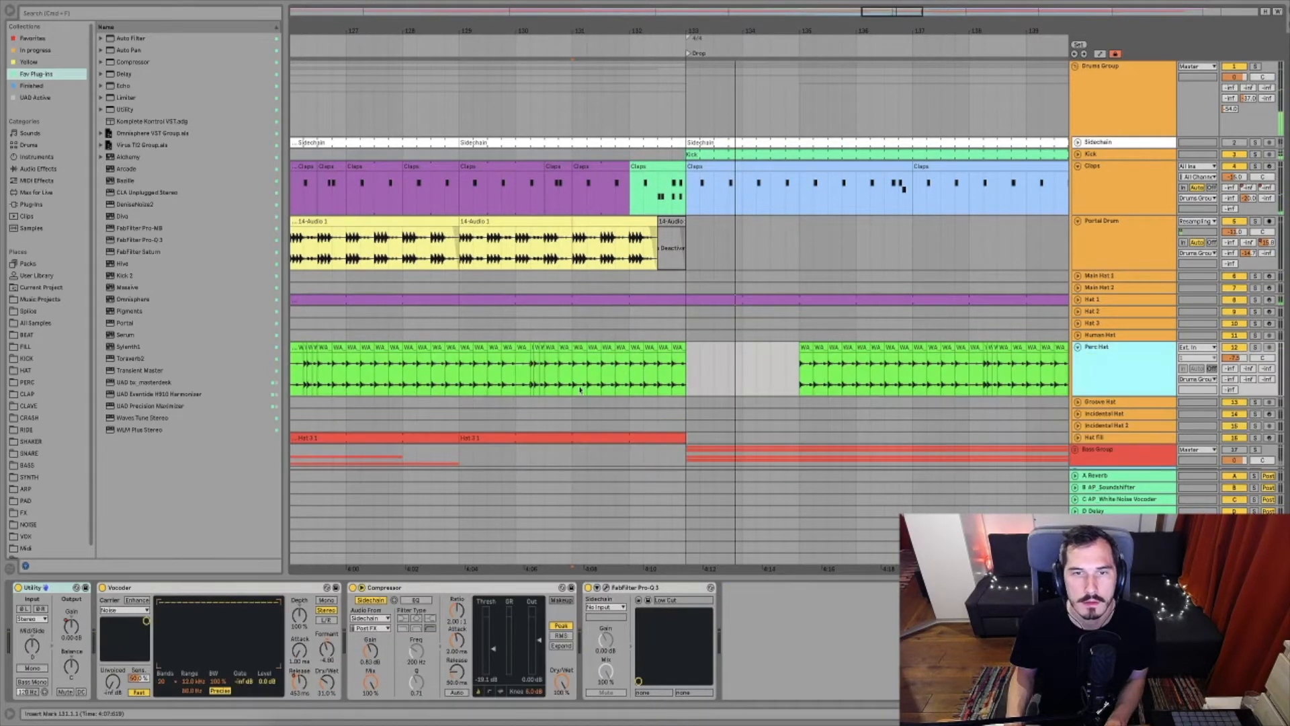
{"action": "left_click", "coordinate": [660, 379]}
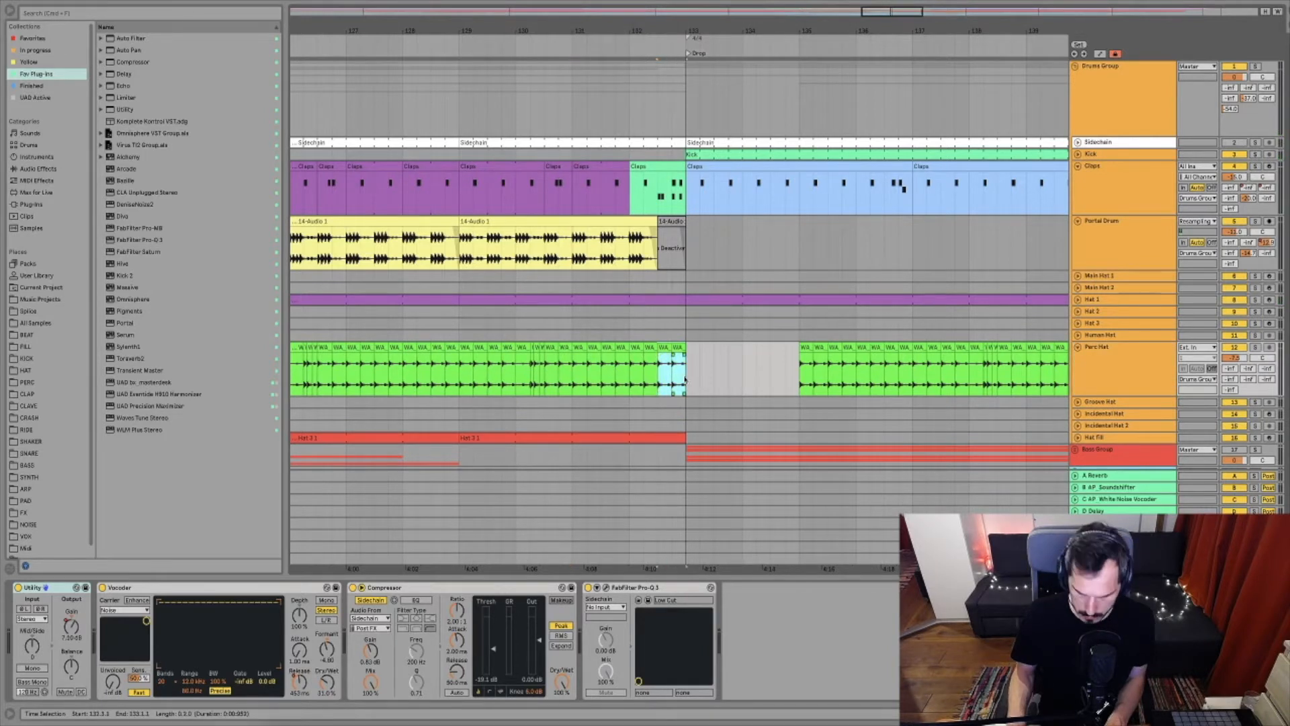
{"action": "key", "text": "super+e"}
{"action": "left_click", "coordinate": [611, 379]}
{"action": "key", "text": "space"}
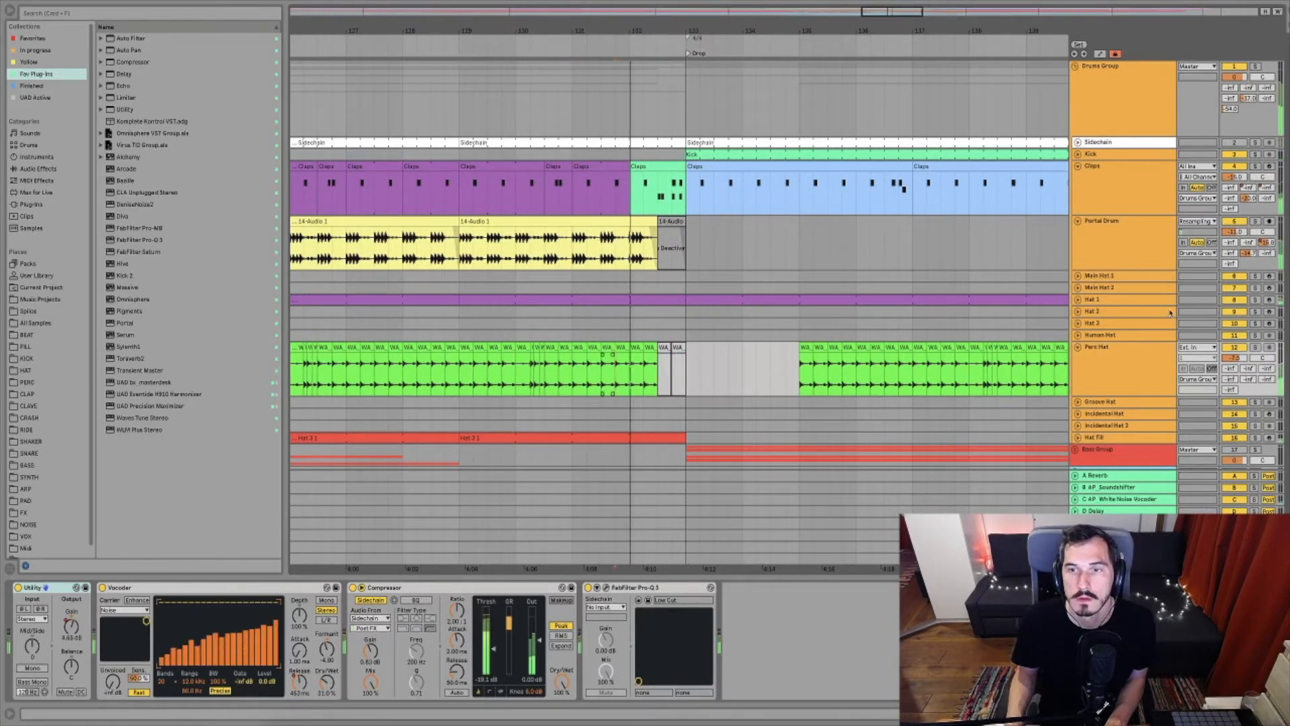
Unfold the Hat 1 track, deactivate its last two beats before the Drop, and play the result
{"action": "left_click", "coordinate": [1089, 302]}
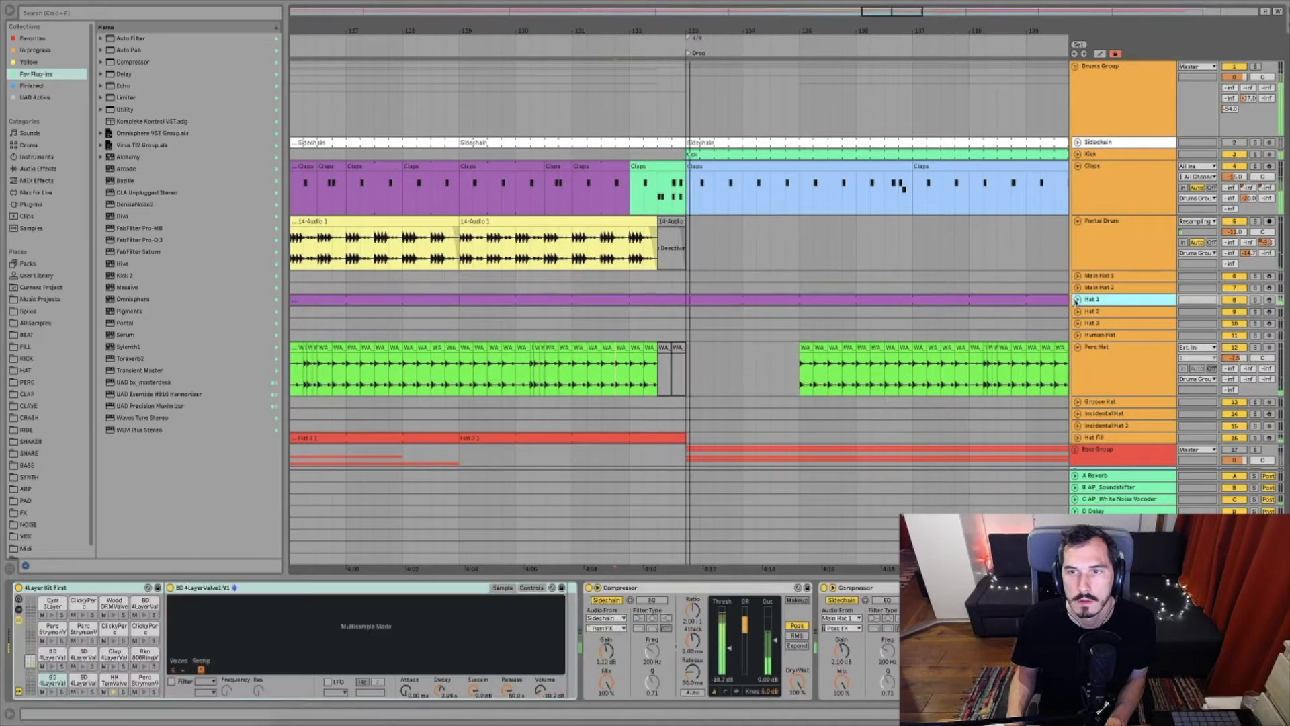
{"action": "left_click", "coordinate": [1078, 299]}
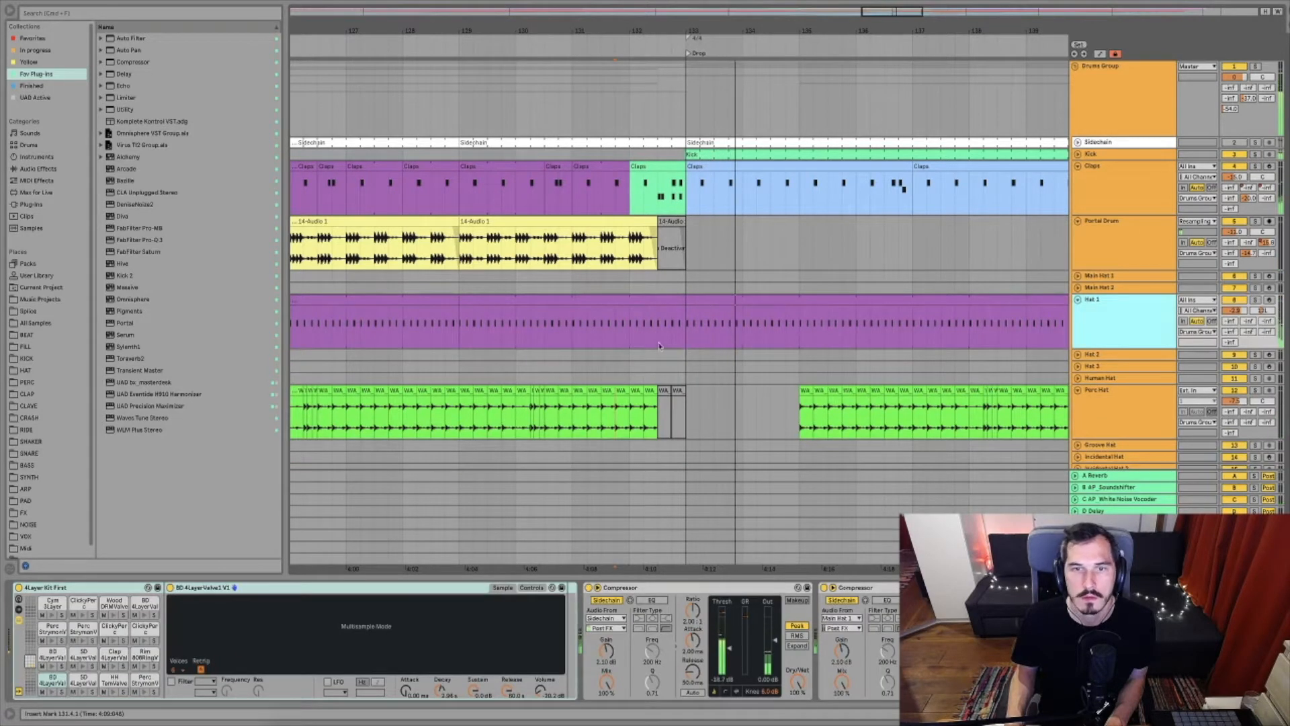
{"action": "left_click_drag", "start_coordinate": [658, 346], "coordinate": [659, 342]}
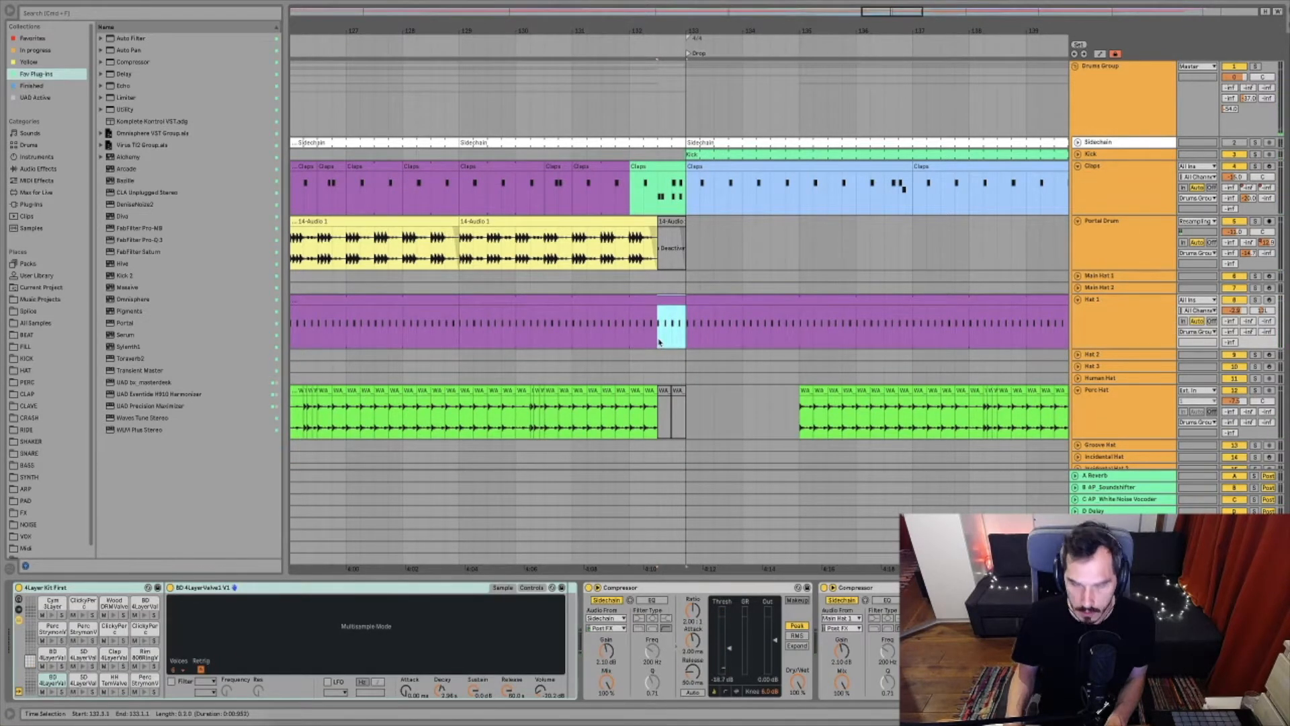
{"action": "left_click", "coordinate": [623, 344]}
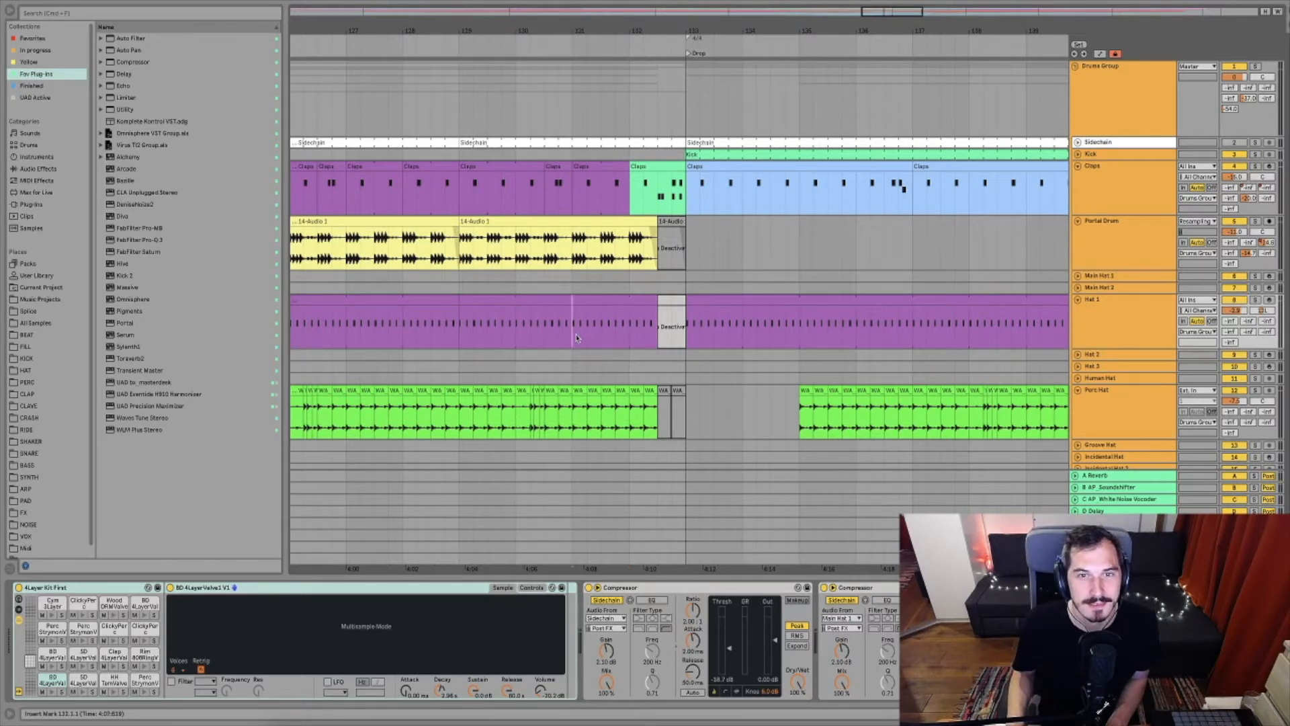
{"action": "key", "text": "space"}
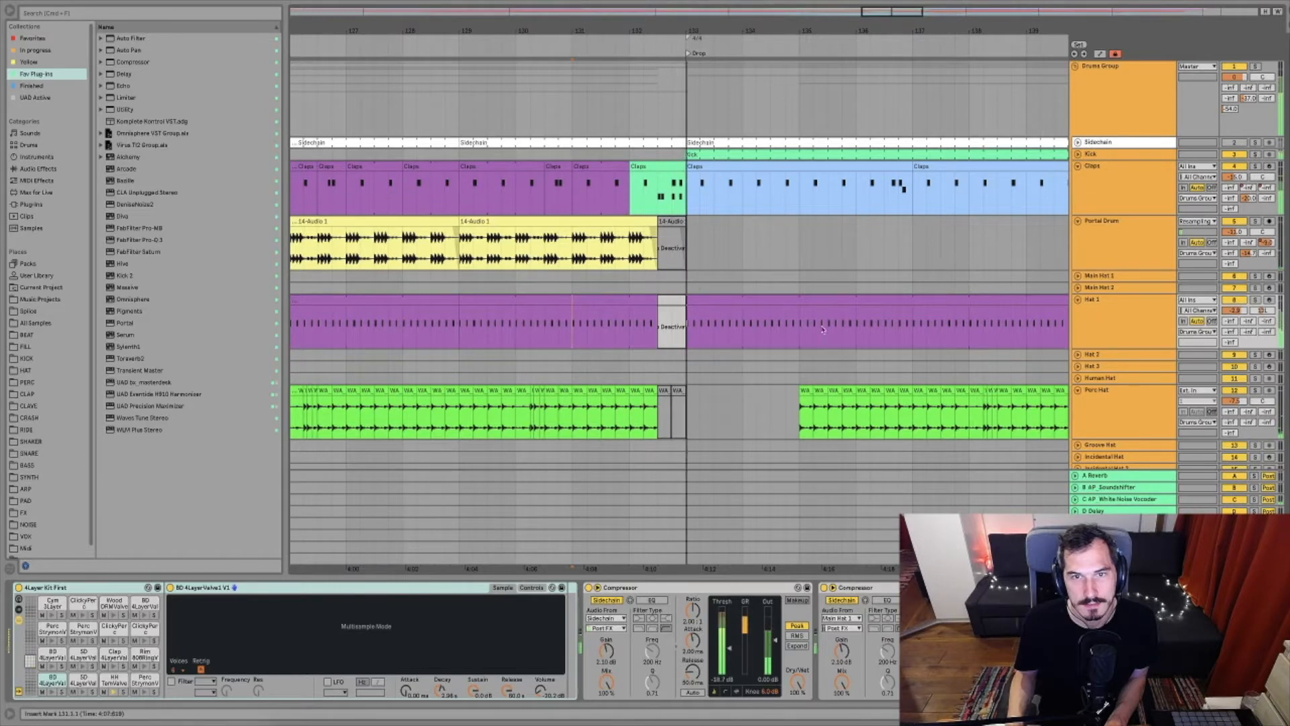
Unfold the Hat Fill track, select its last two beats before the Drop, and audition the transition
{"action": "scroll", "coordinate": [941, 349], "scroll_direction": "down", "scroll_amount": 5}
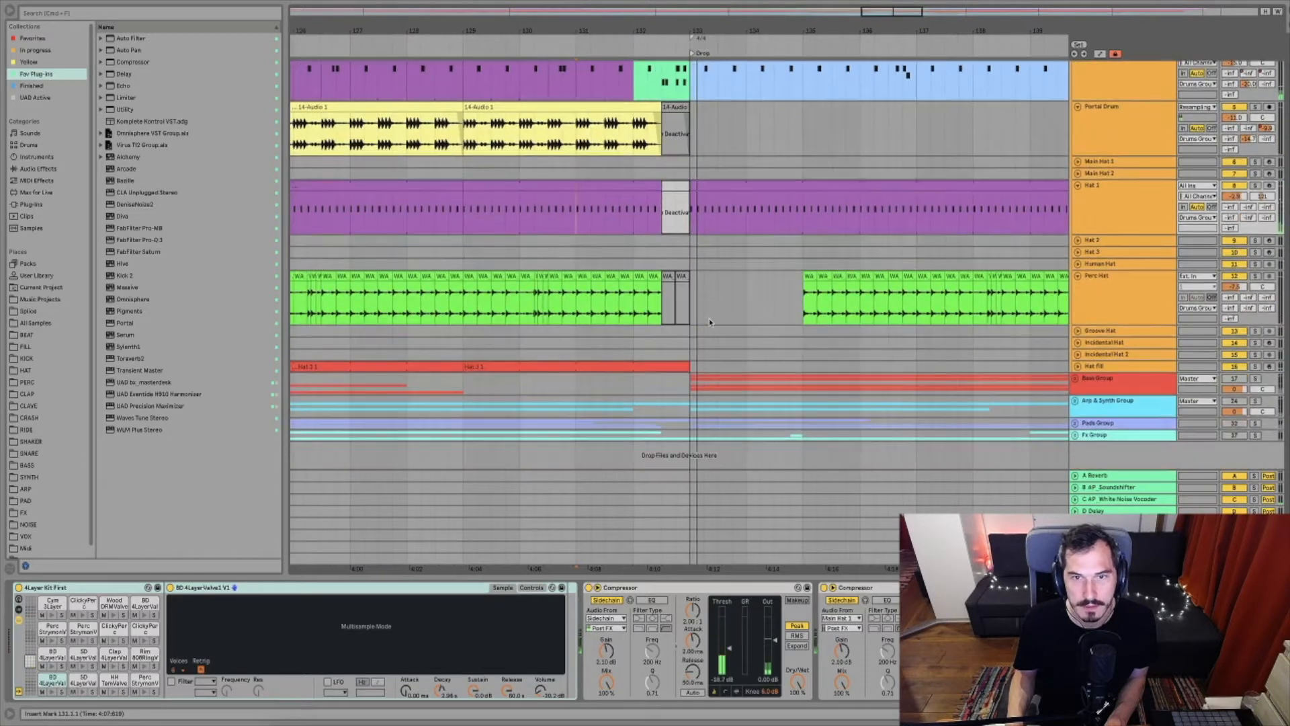
{"action": "left_click", "coordinate": [1093, 367]}
{"action": "left_click_drag", "start_coordinate": [662, 403], "coordinate": [683, 403]}
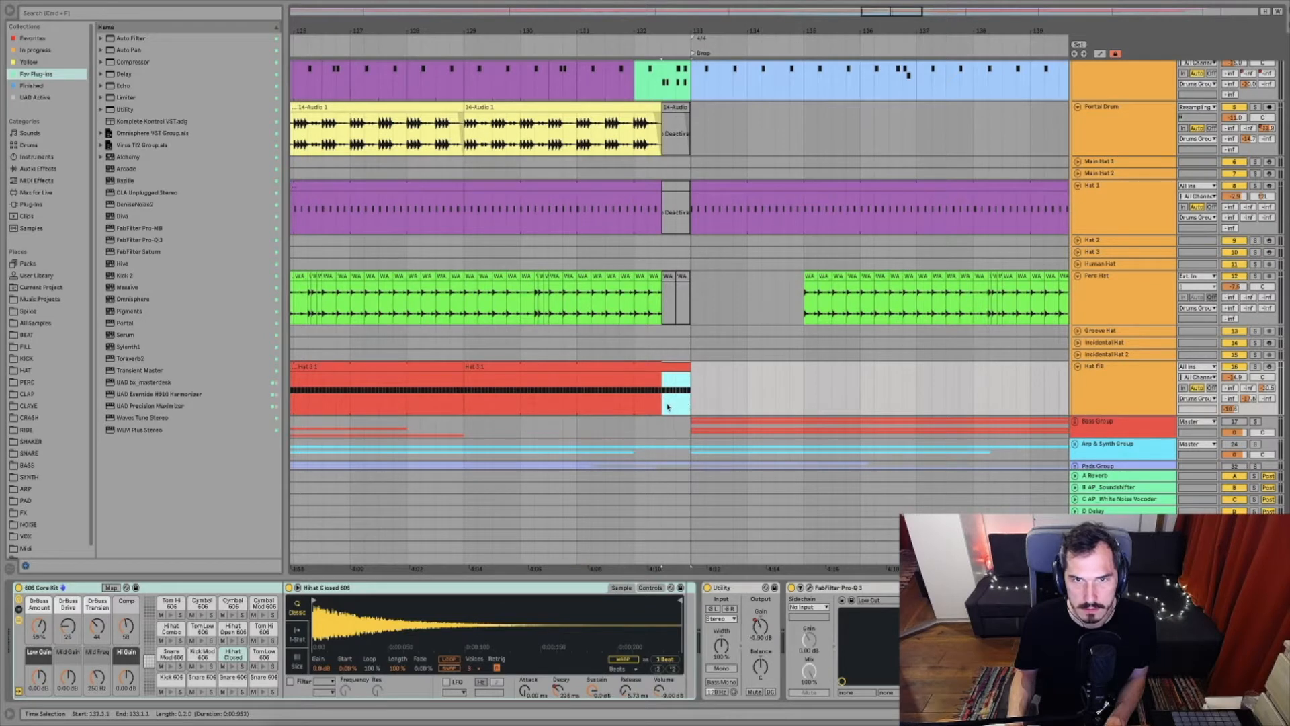
{"action": "left_click", "coordinate": [622, 402]}
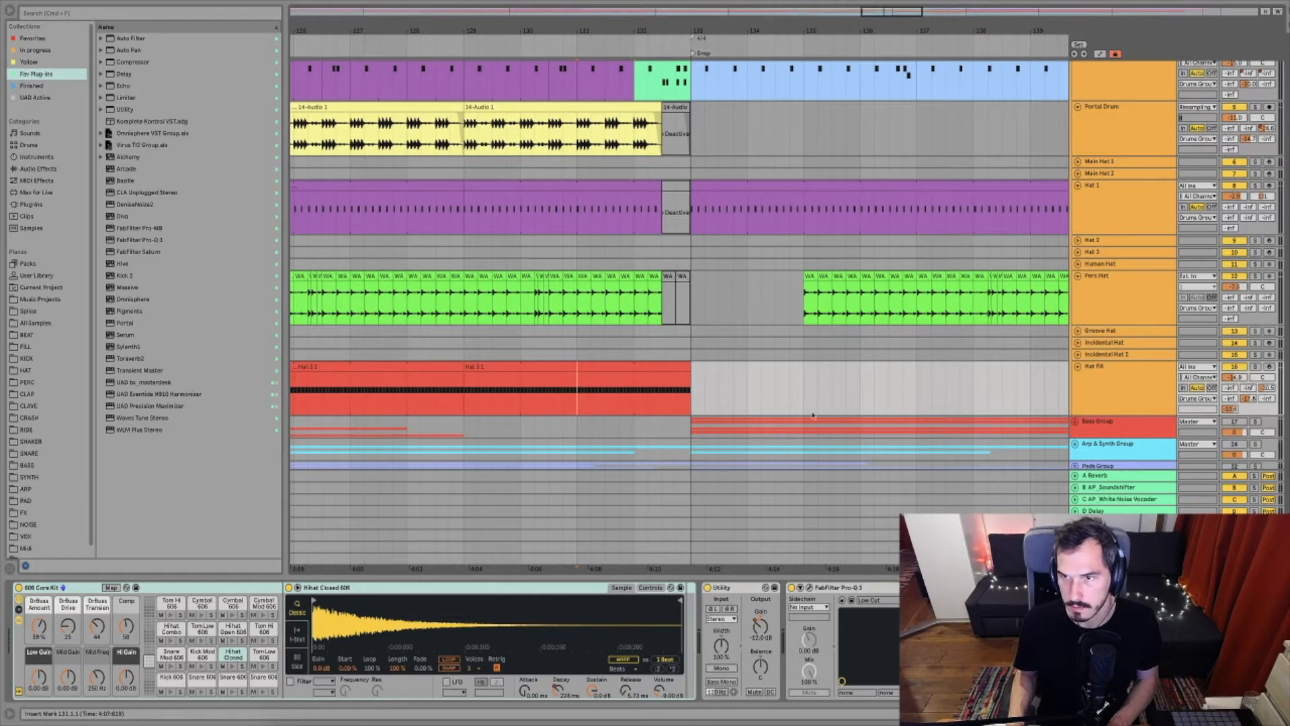
{"action": "key", "text": "space"}
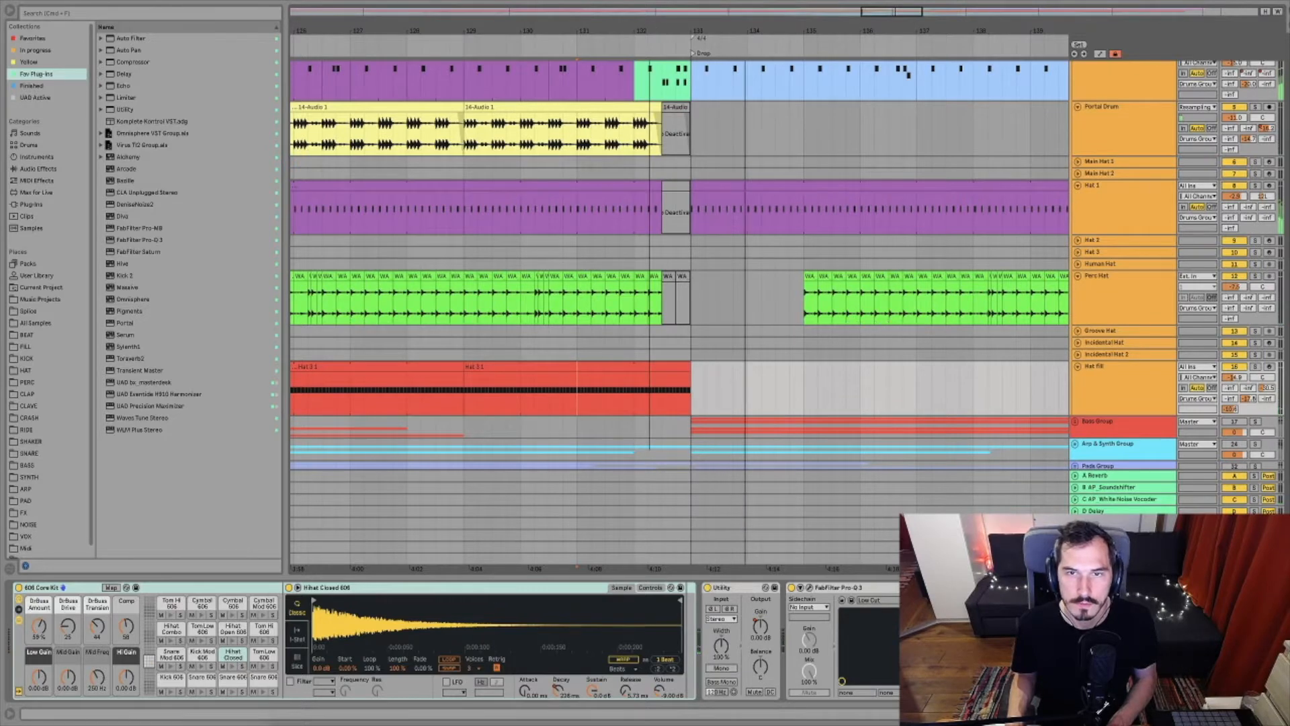
Audition the arrangement around the Melody marker, reviewing the drum tracks across the Break and Drop
{"action": "key", "text": "x"}
{"action": "scroll", "coordinate": [898, 327], "scroll_direction": "down", "scroll_amount": 2}
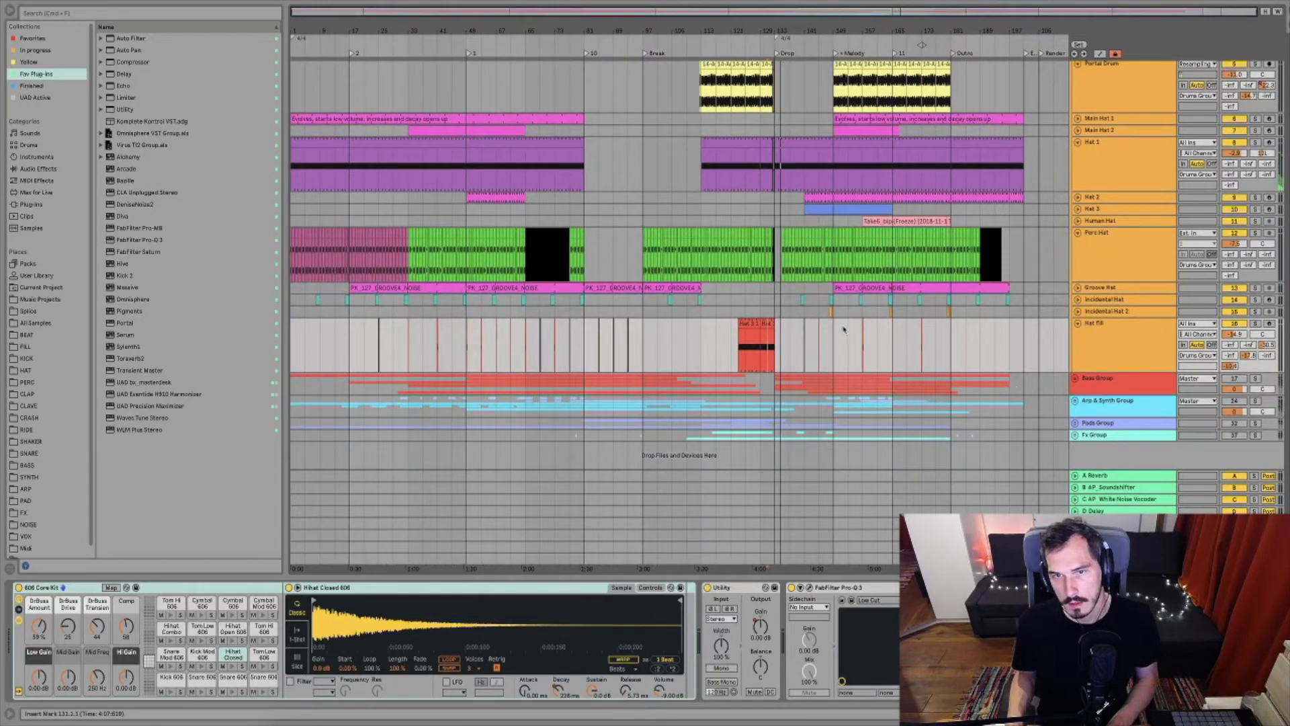
{"action": "left_click_drag", "start_coordinate": [844, 24], "coordinate": [839, 30]}
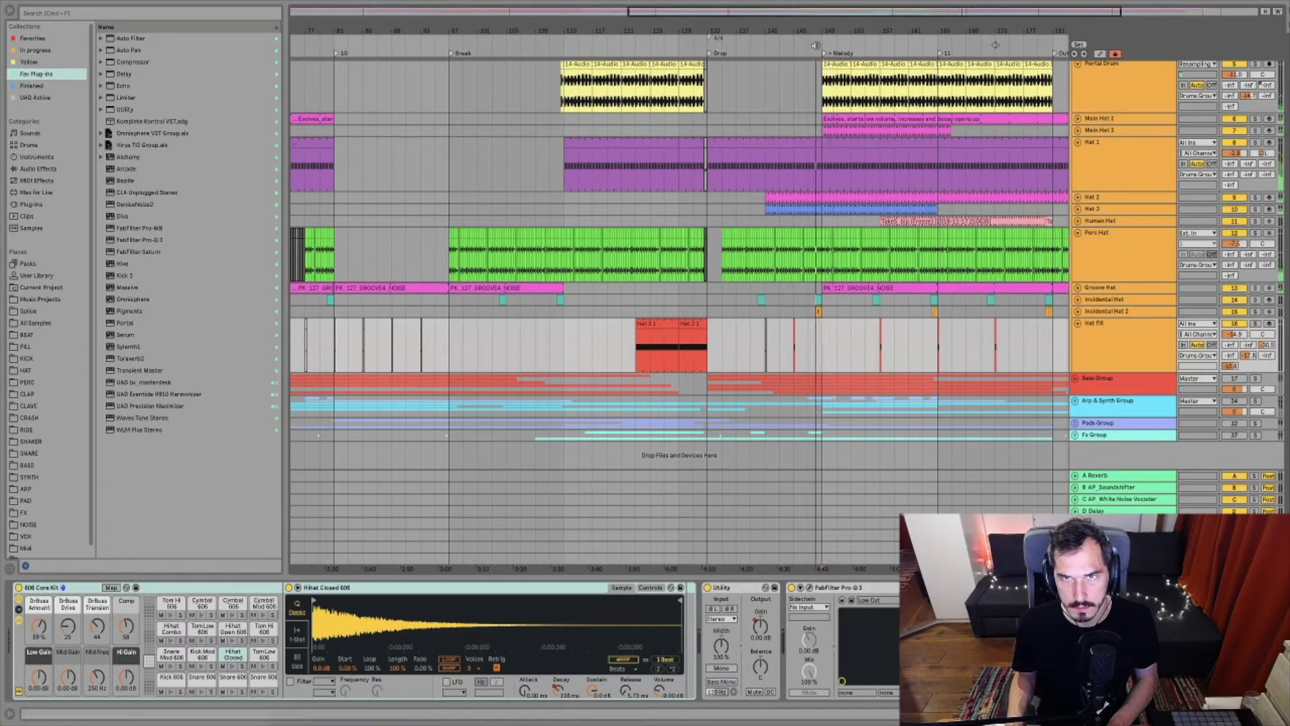
{"action": "left_click", "coordinate": [815, 47]}
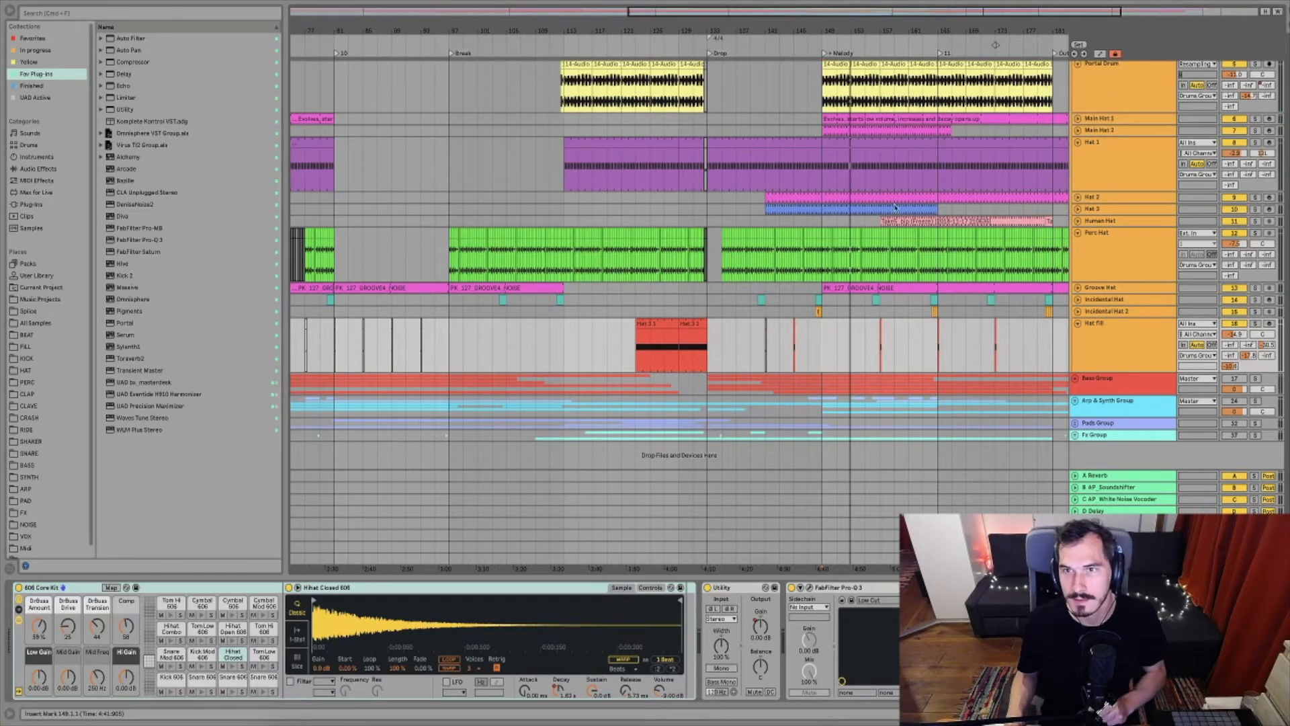
{"action": "scroll", "coordinate": [1111, 164], "scroll_direction": "up", "scroll_amount": 5}
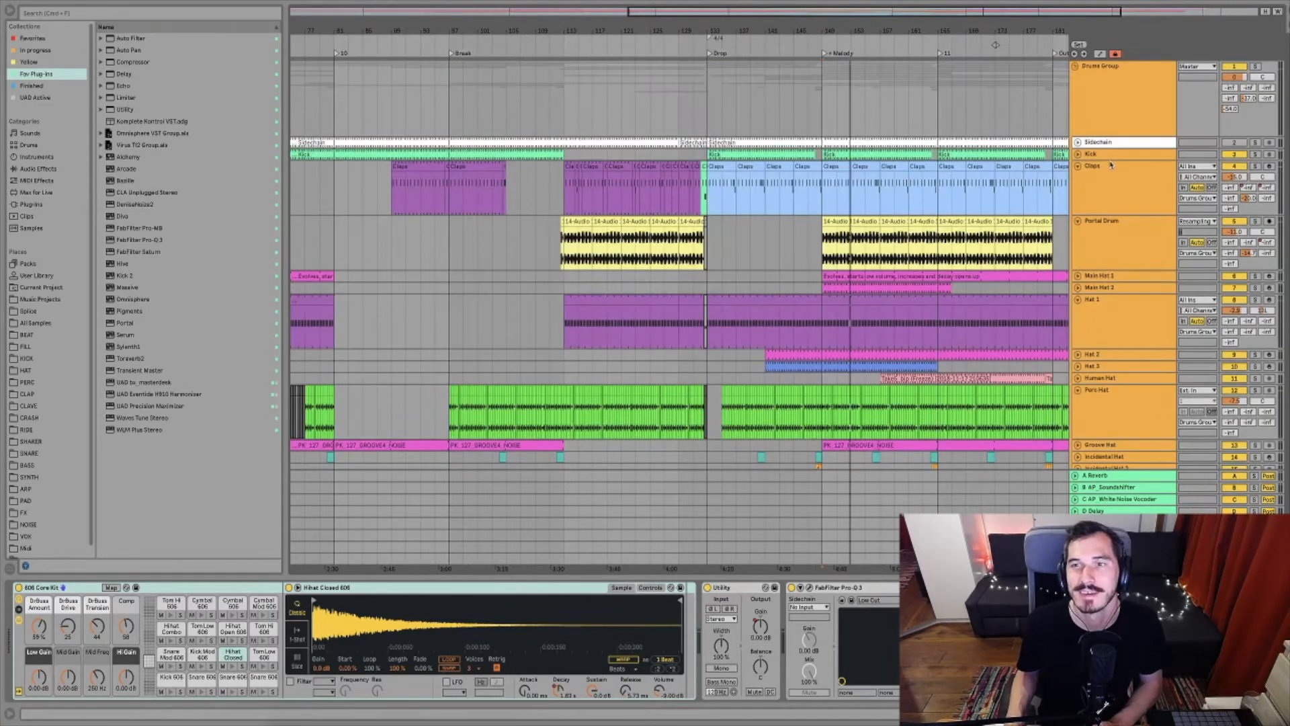
Collapse the Drums Group and expand the Bass Group to show its tracks
{"action": "left_click", "coordinate": [1124, 101]}
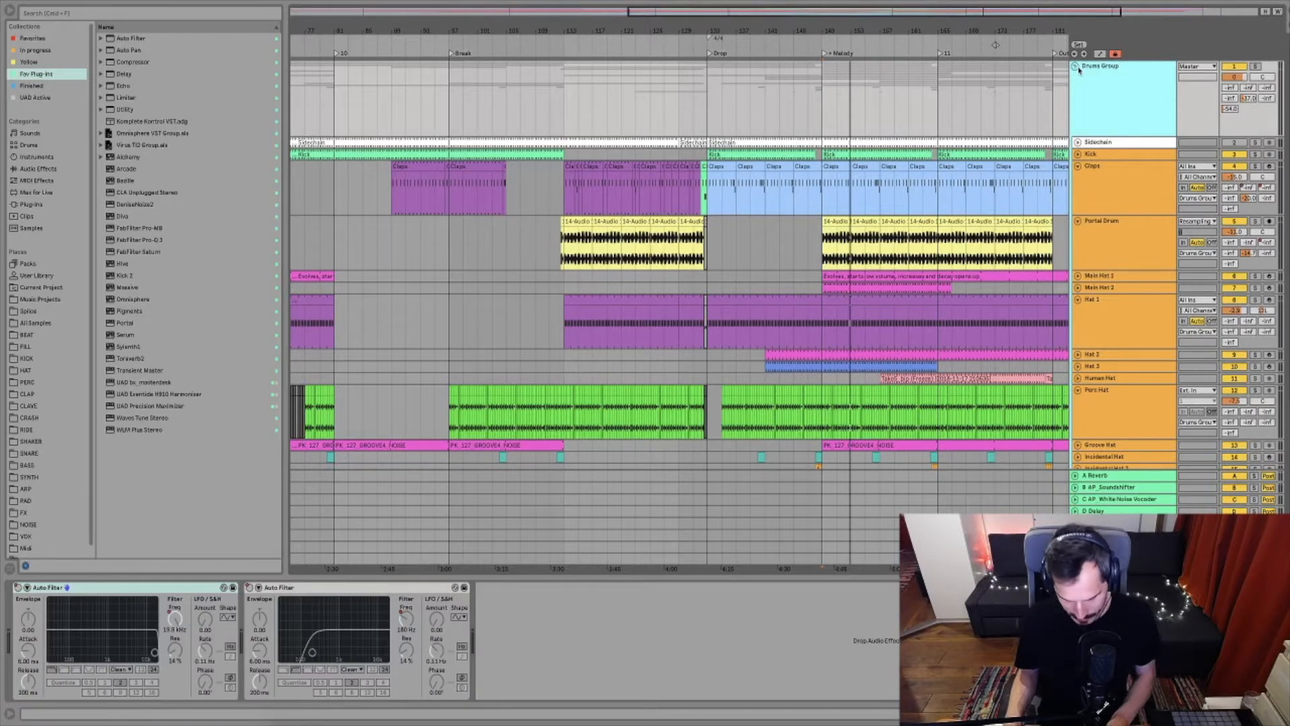
{"action": "left_click", "coordinate": [1075, 67]}
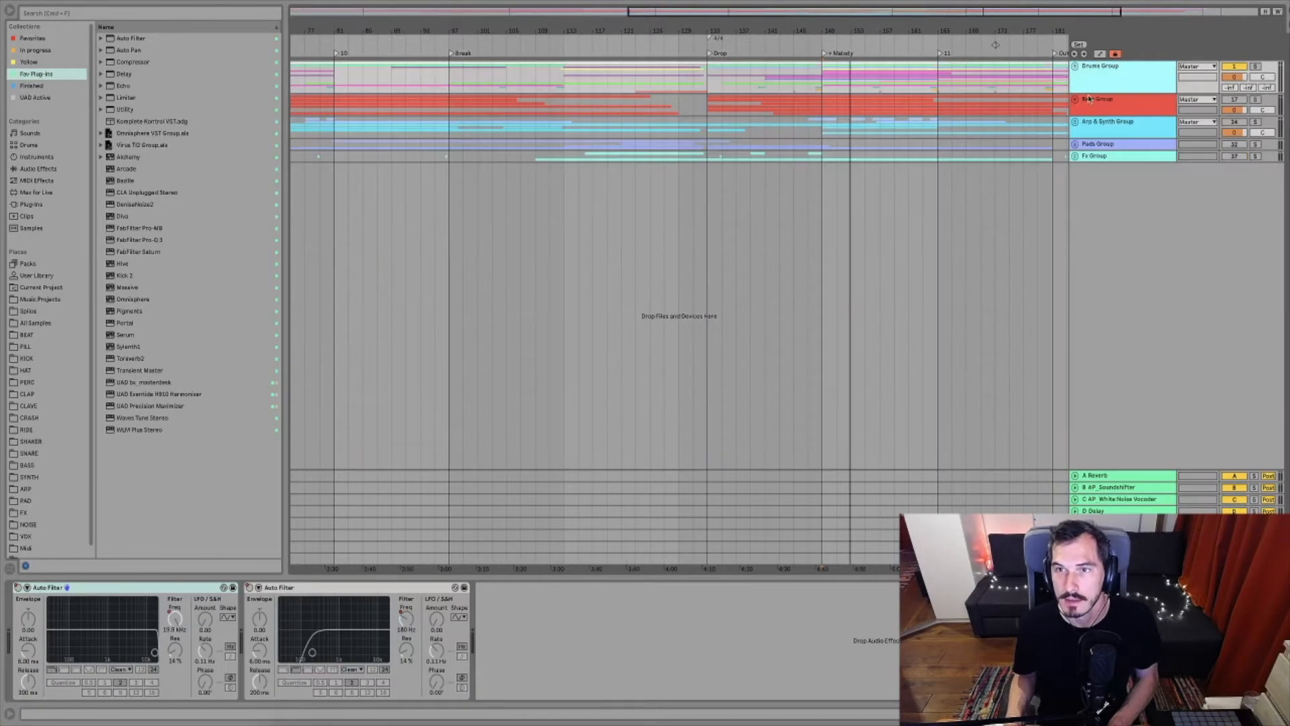
{"action": "left_click", "coordinate": [1073, 99]}
{"action": "left_click", "coordinate": [1073, 99]}
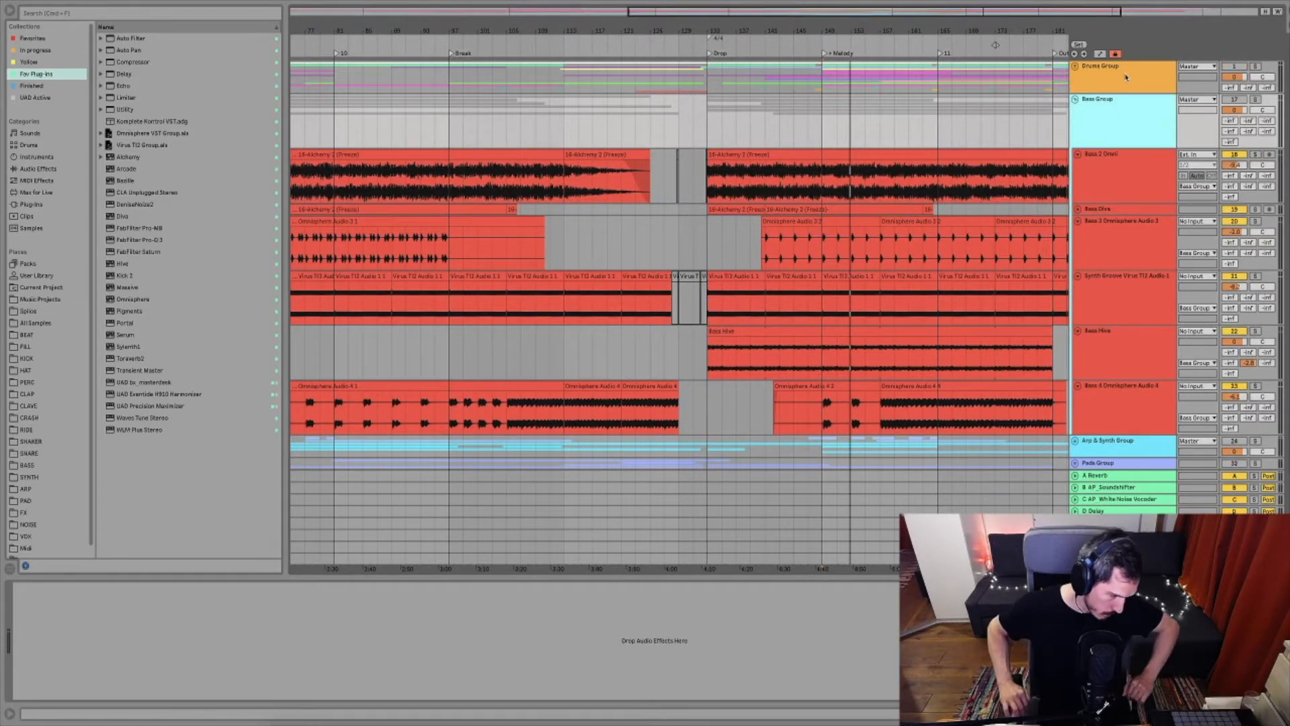
Audition the Bass 2 Omni track from marker 10 through the Break, checking the clips leading up to its fade-out
{"action": "key", "text": "minus"}
{"action": "left_click", "coordinate": [454, 191]}
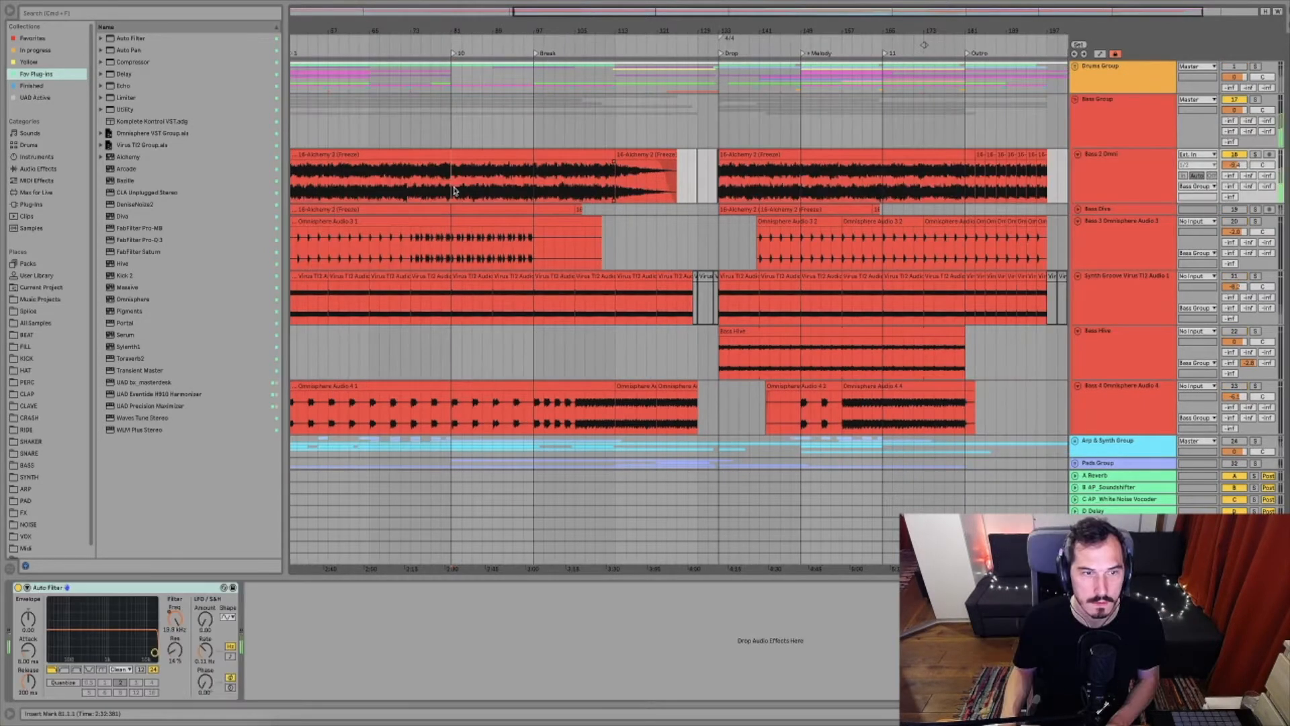
{"action": "key", "text": "space"}
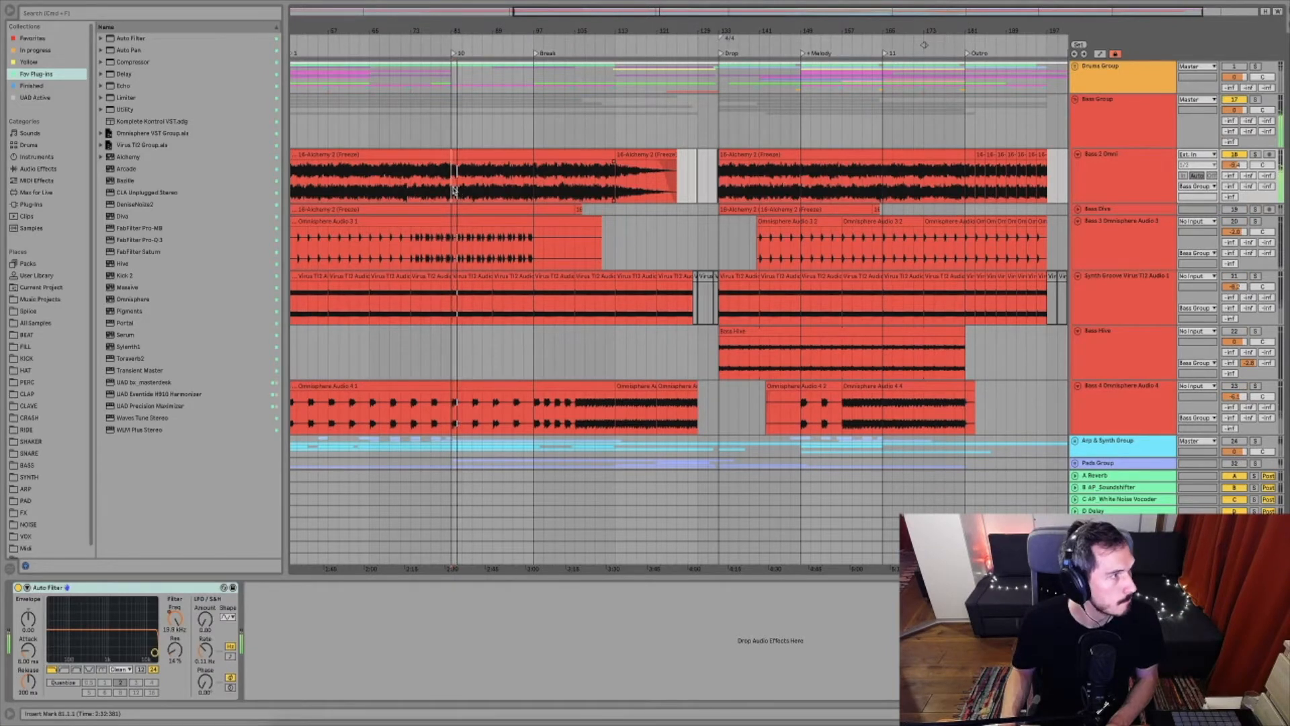
{"action": "left_click", "coordinate": [471, 191]}
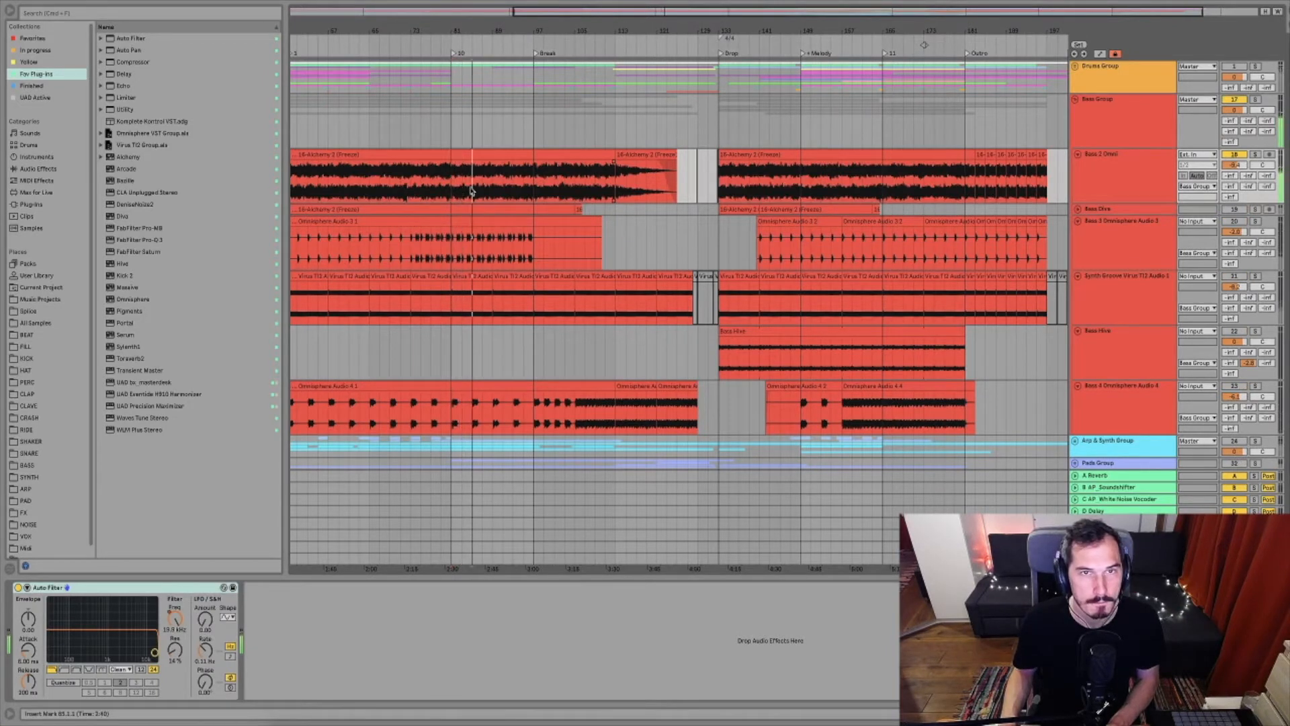
{"action": "left_click_drag", "start_coordinate": [477, 28], "coordinate": [449, 103]}
{"action": "left_click_drag", "start_coordinate": [477, 28], "coordinate": [478, 3]}
{"action": "left_click", "coordinate": [597, 154]}
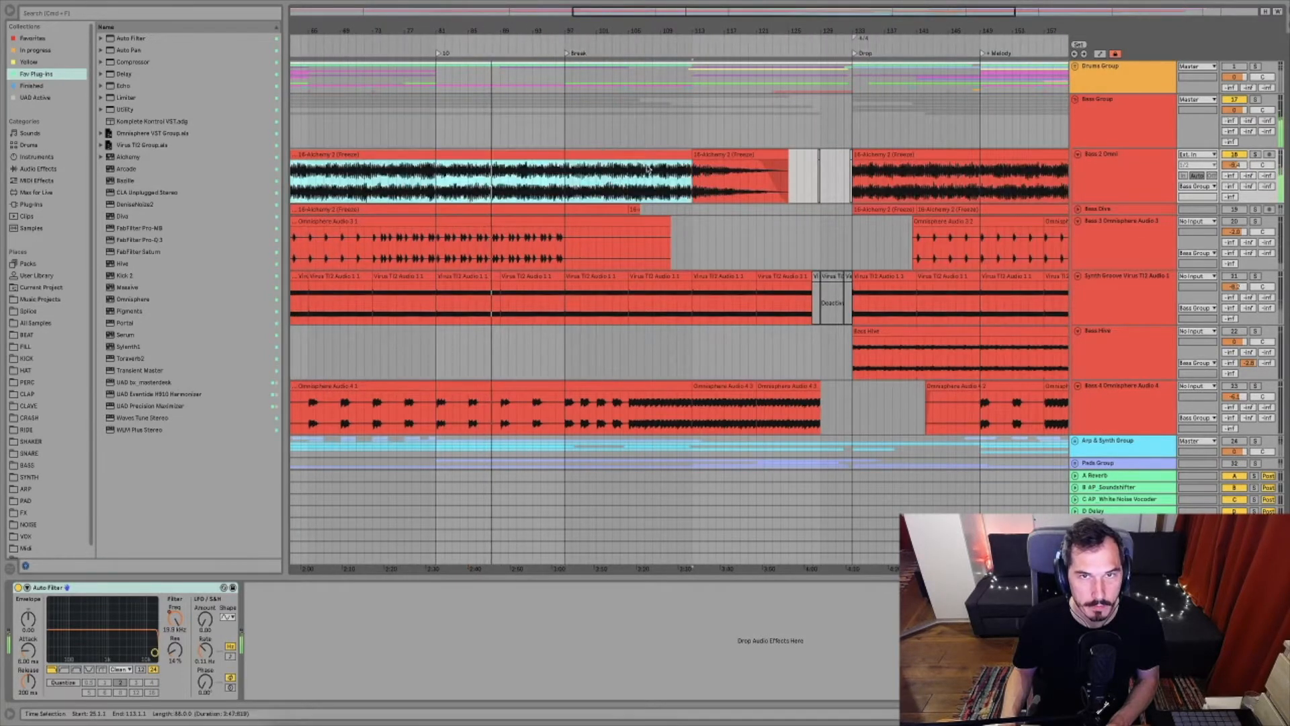
{"action": "left_click", "coordinate": [681, 190]}
{"action": "left_click", "coordinate": [680, 190]}
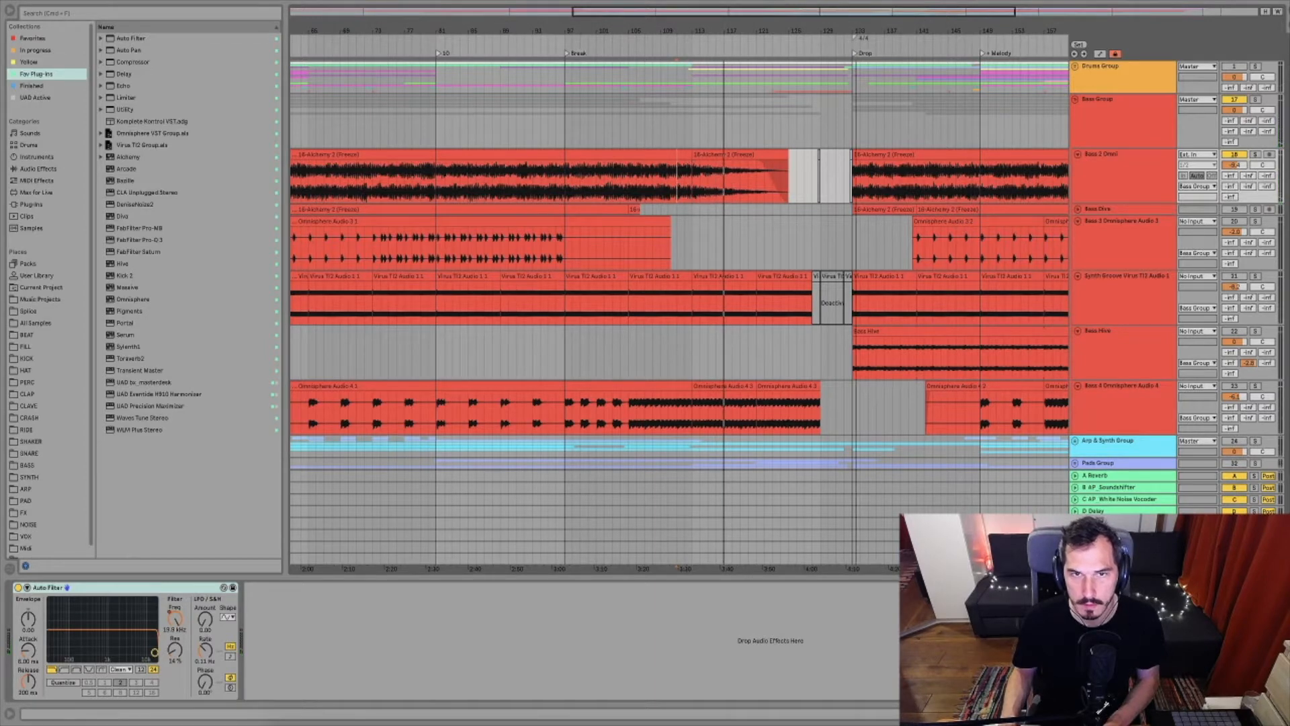
Trim the start of the Bass 2 Omni clip at the Drop slightly later and give it a short fade-in
{"action": "left_click_drag", "start_coordinate": [856, 30], "coordinate": [856, 107]}
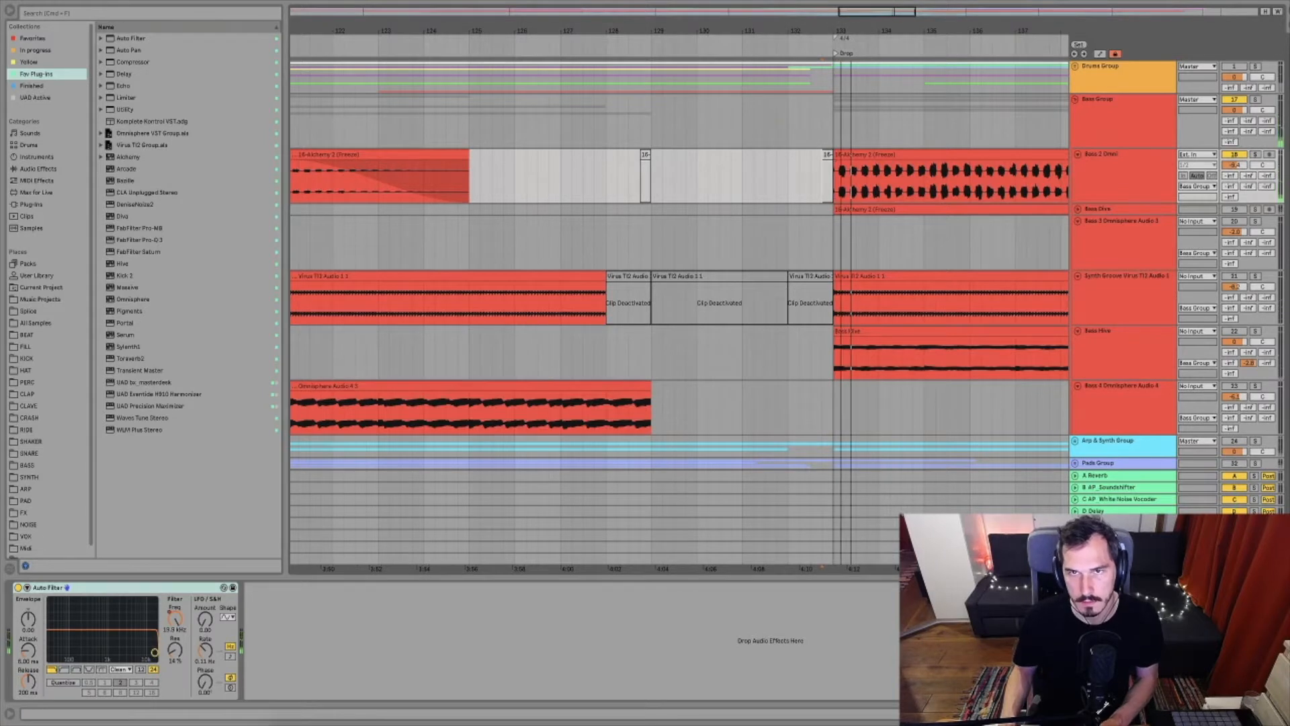
{"action": "left_click_drag", "start_coordinate": [841, 30], "coordinate": [841, 109]}
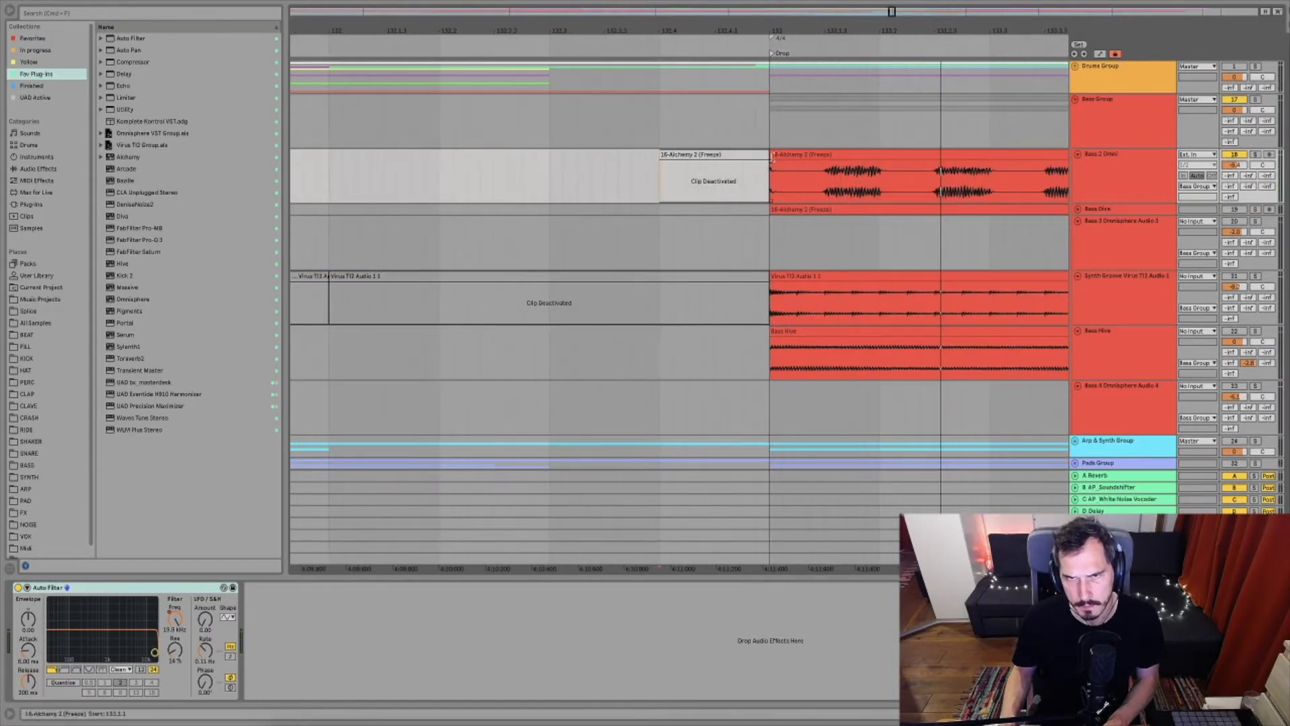
{"action": "left_click_drag", "start_coordinate": [772, 158], "coordinate": [809, 166]}
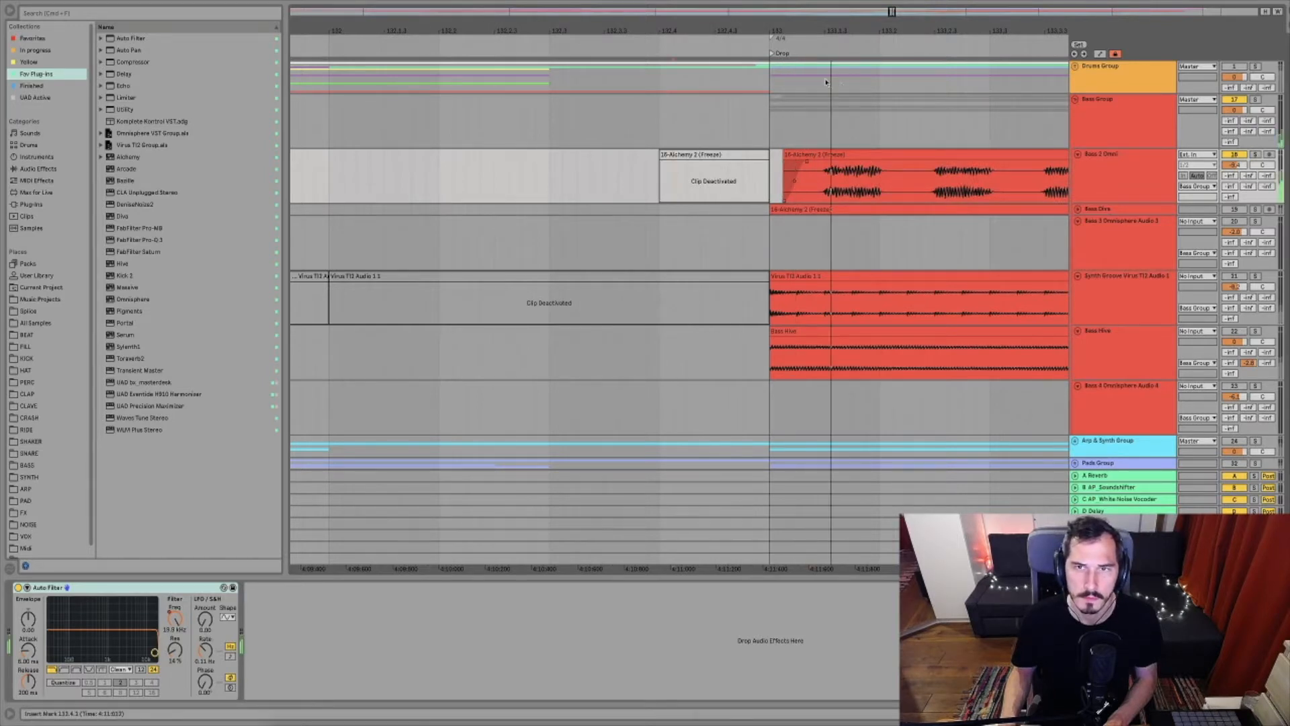
Select the long Bass 2 Omni clip after the Drop and audition the clip boundary at bar 183
{"action": "key", "text": "minus"}
{"action": "key", "text": "minus"}
{"action": "key", "text": "minus"}
{"action": "key", "text": "minus"}
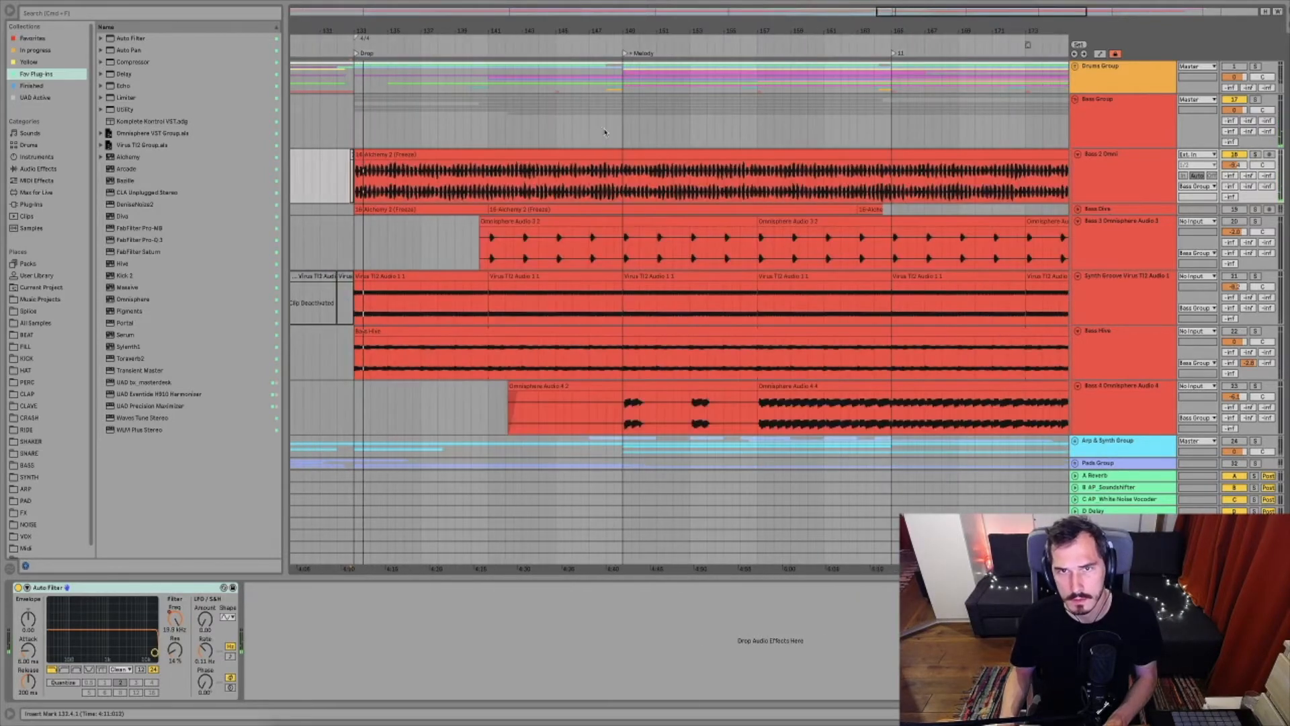
{"action": "left_click", "coordinate": [608, 158]}
{"action": "scroll", "coordinate": [670, 175], "scroll_direction": "right", "scroll_amount": 10}
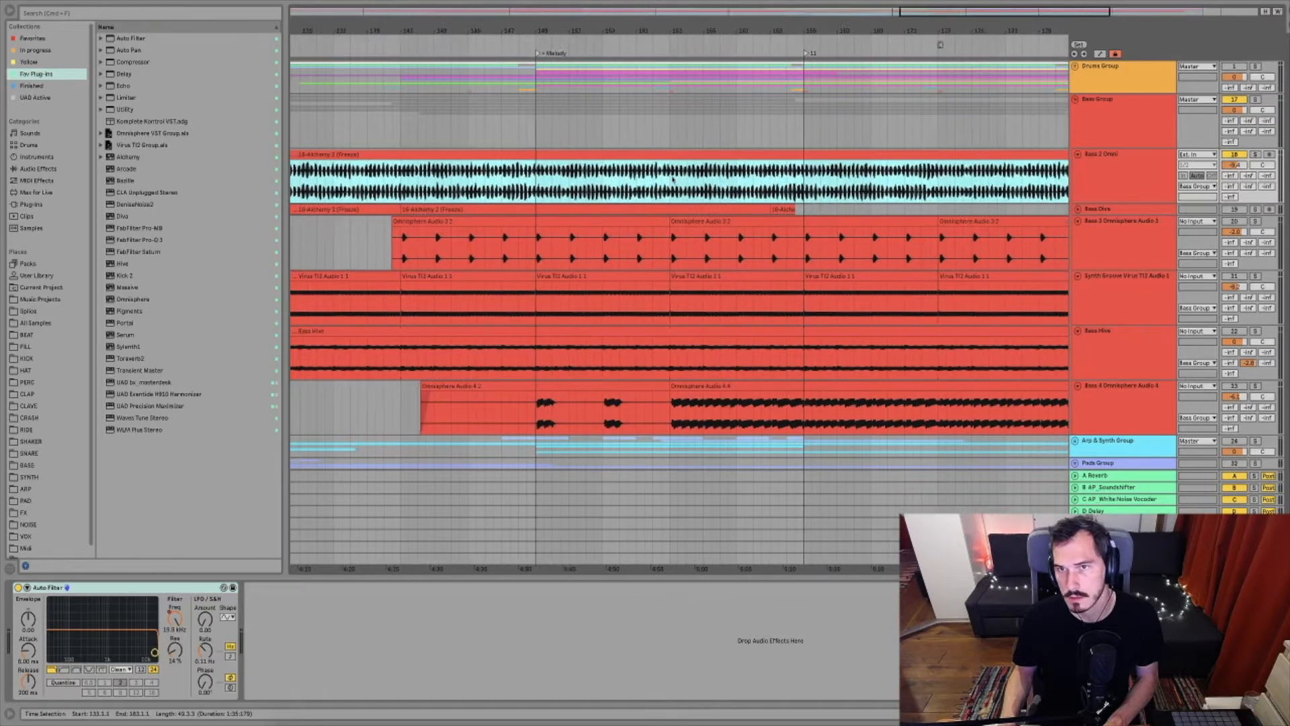
{"action": "scroll", "coordinate": [670, 179], "scroll_direction": "right", "scroll_amount": 3}
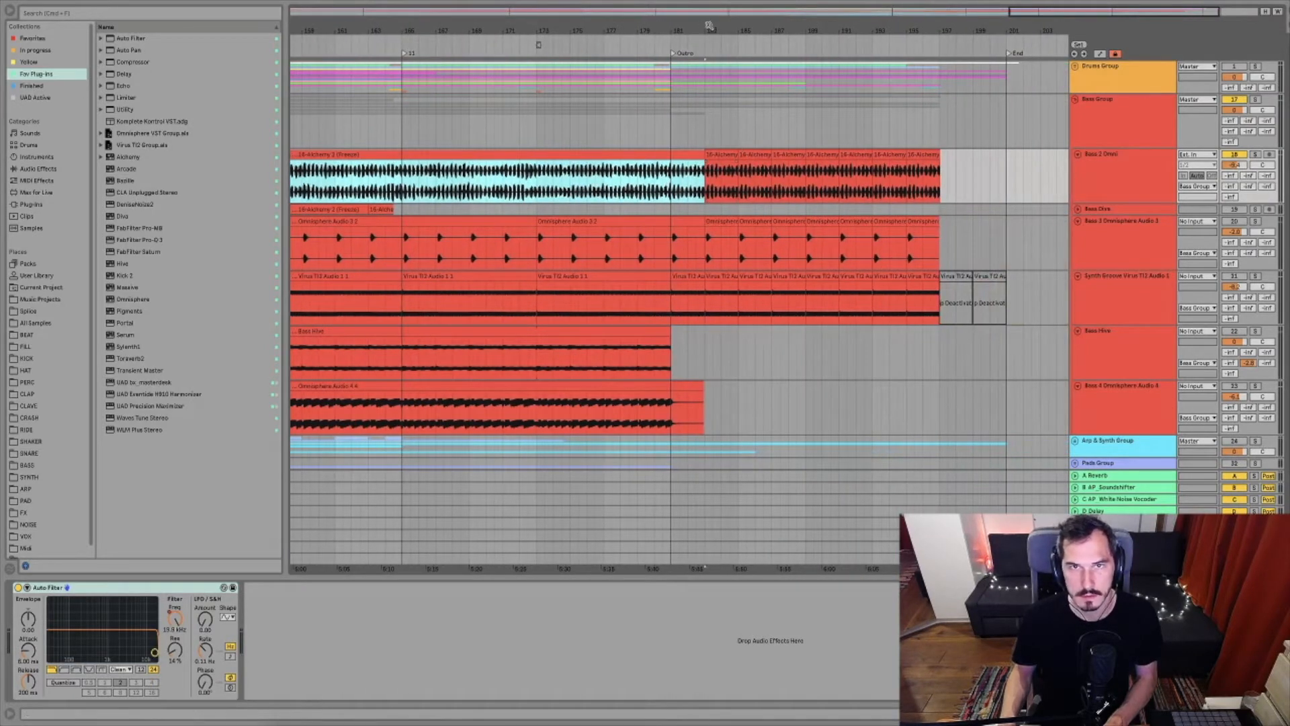
{"action": "key", "text": "plus"}
{"action": "key", "text": "plus"}
{"action": "key", "text": "plus"}
{"action": "key", "text": "plus"}
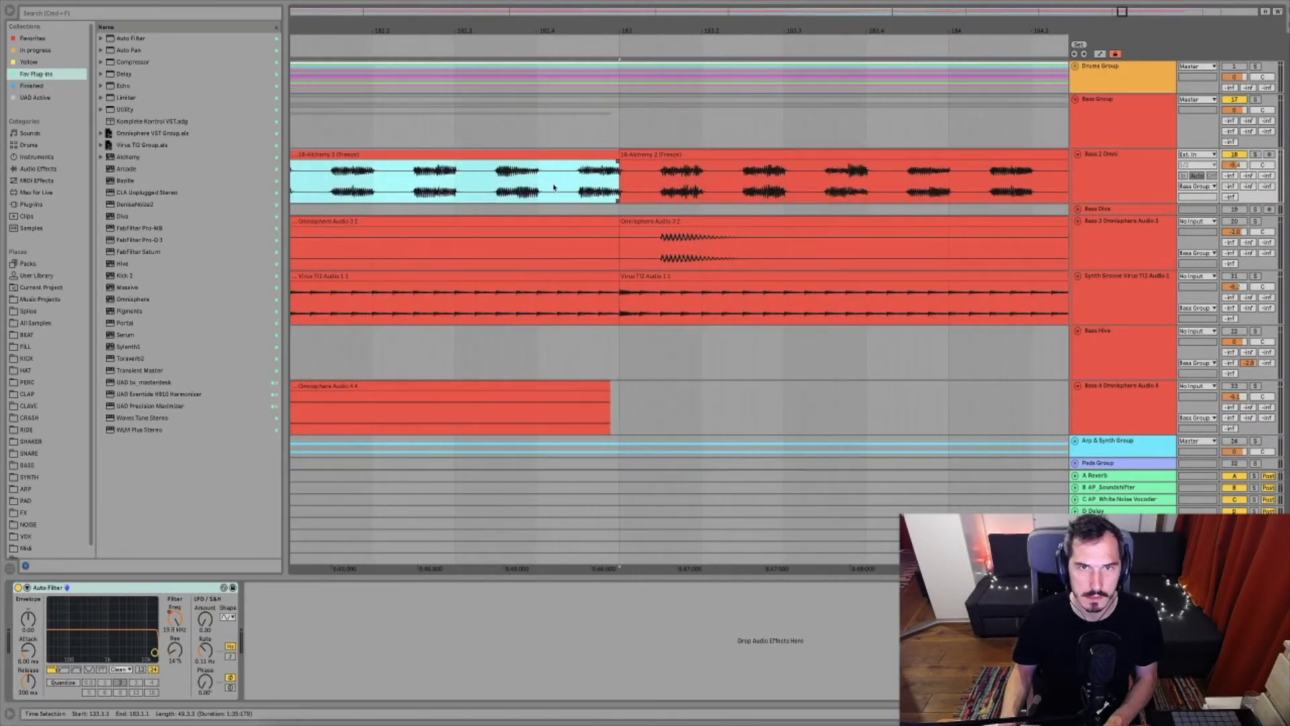
{"action": "left_click", "coordinate": [558, 183]}
{"action": "key", "text": "space"}
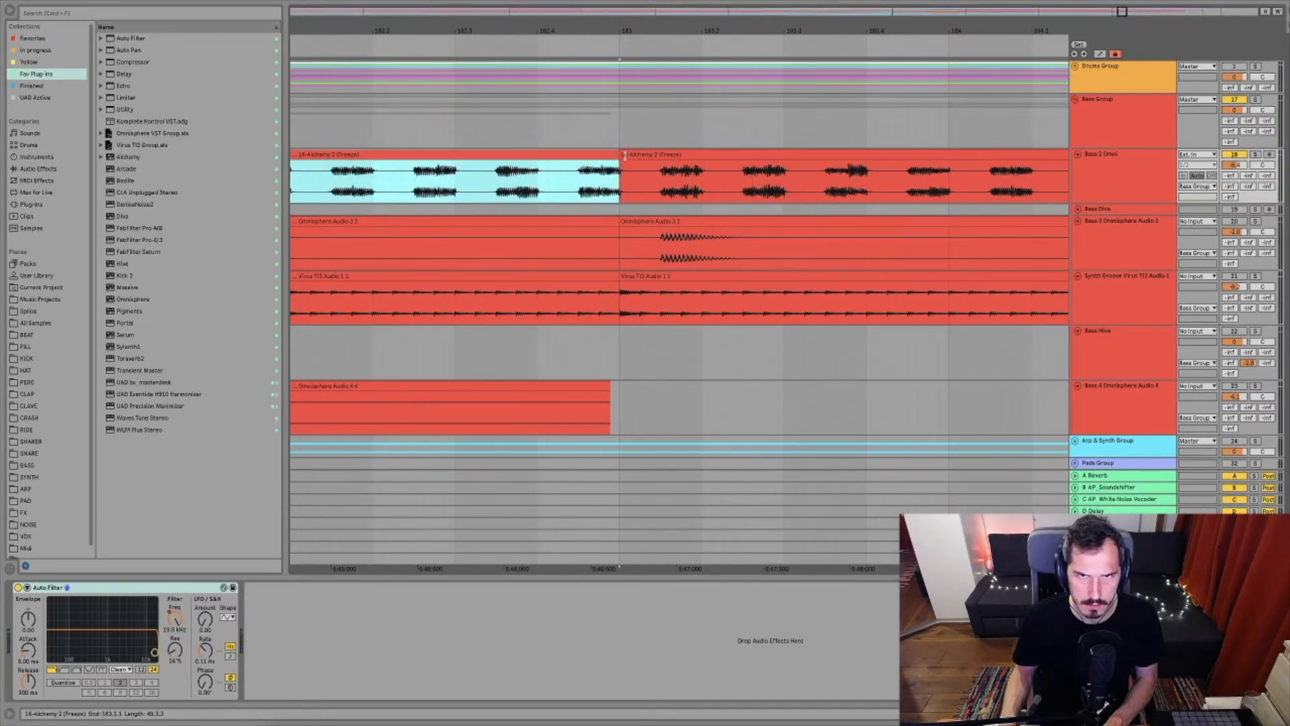
Extend the long Bass 2 Omni clip slightly past bar 183 with a crossfade into the following clip, and play the transition
{"action": "left_click_drag", "start_coordinate": [624, 156], "coordinate": [612, 167]}
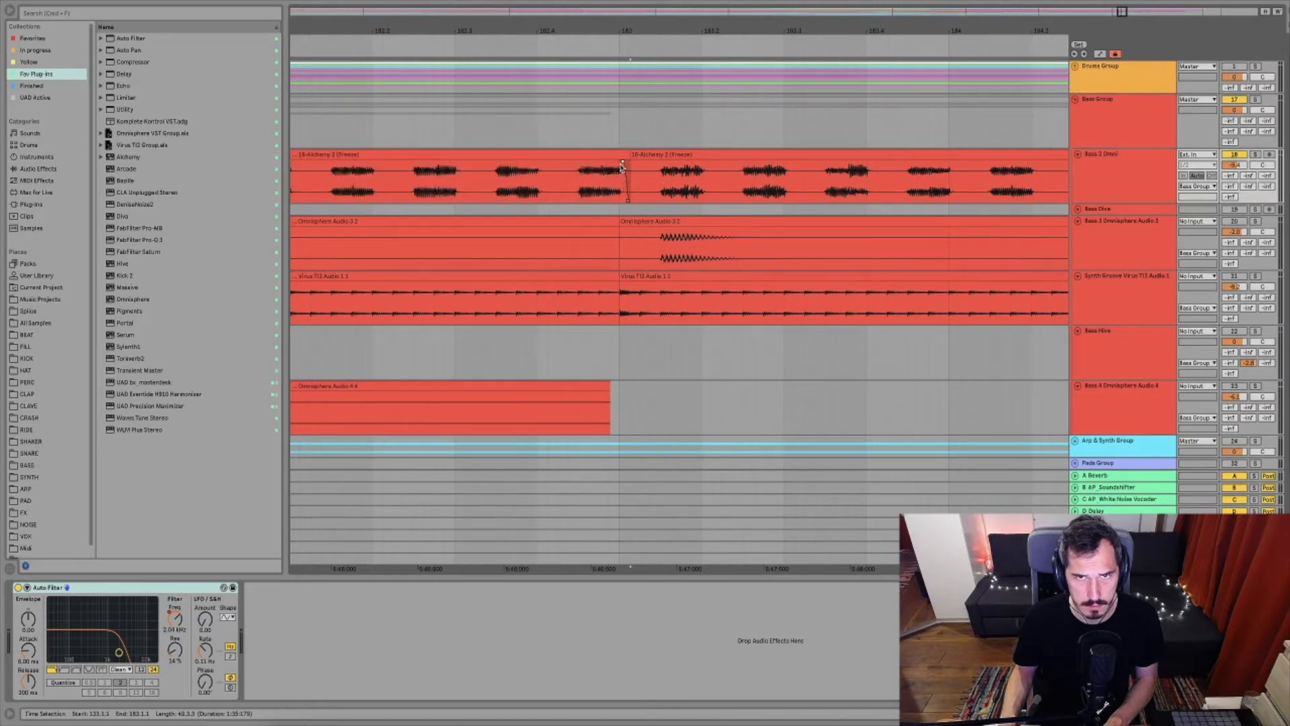
{"action": "left_click", "coordinate": [507, 192]}
{"action": "key", "text": "space"}
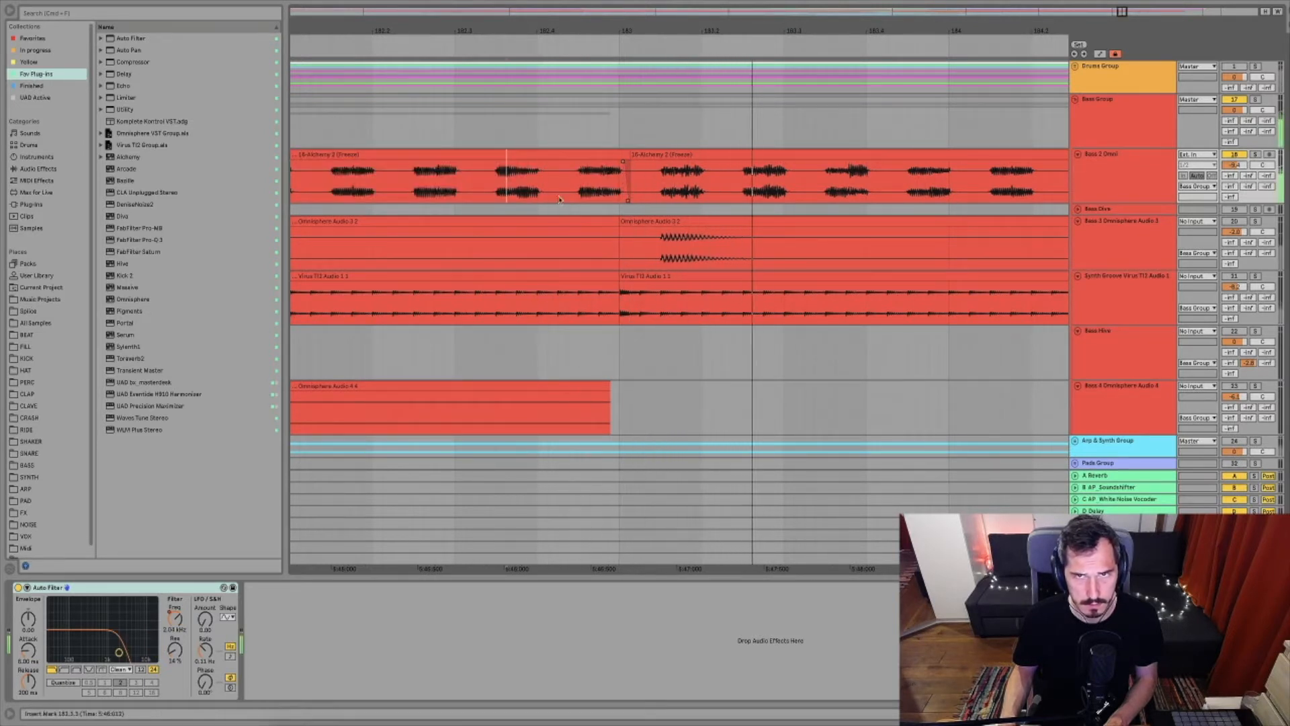
Check the Bass 2 Omni boundary at bar 185 and extend the preceding clip slightly past it with a short crossfade
{"action": "key", "text": "minus"}
{"action": "key", "text": "minus"}
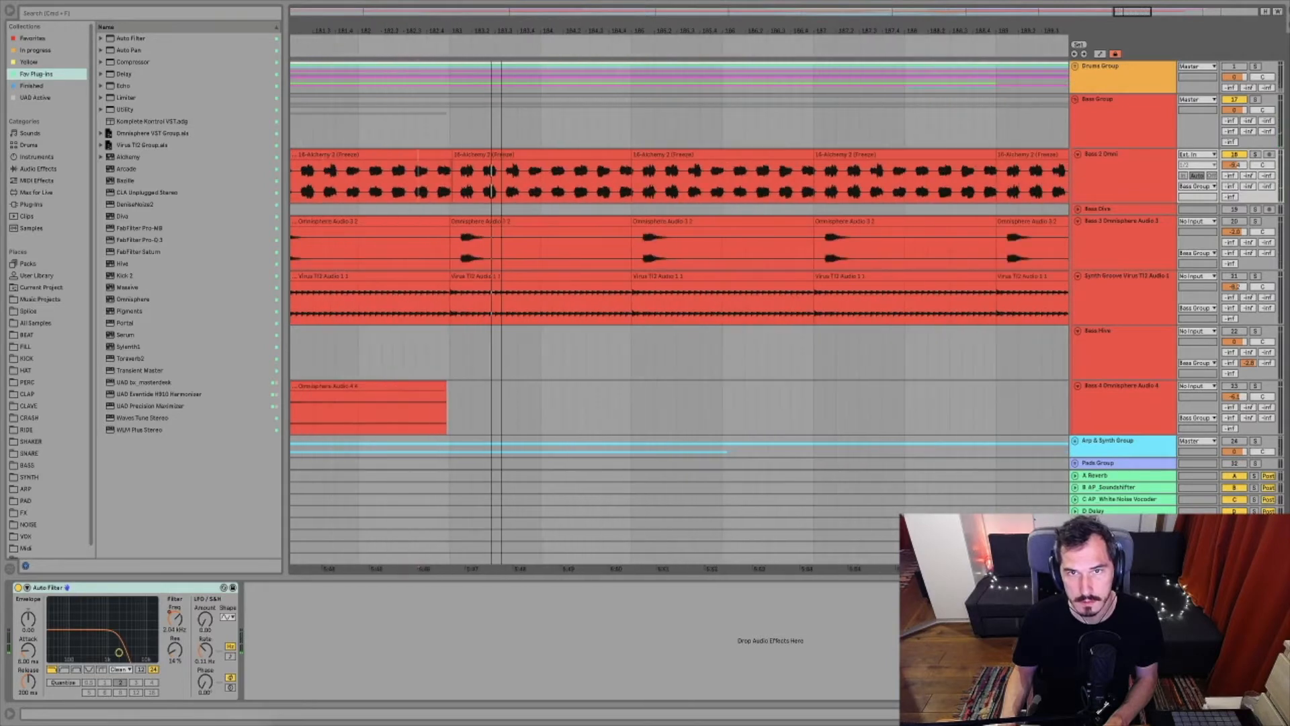
{"action": "left_click", "coordinate": [613, 157]}
{"action": "left_click", "coordinate": [608, 192]}
{"action": "key", "text": "space"}
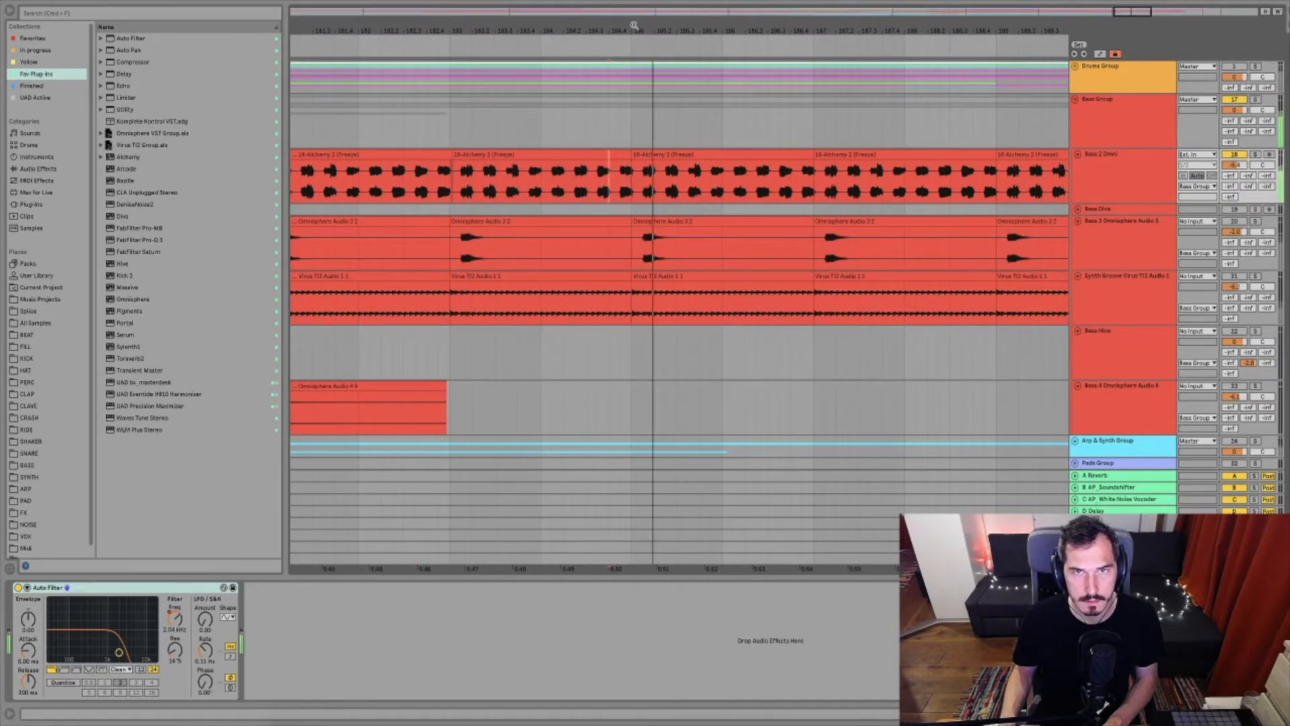
{"action": "key", "text": "plus"}
{"action": "key", "text": "plus"}
{"action": "key", "text": "plus"}
{"action": "left_click_drag", "start_coordinate": [610, 155], "coordinate": [645, 156]}
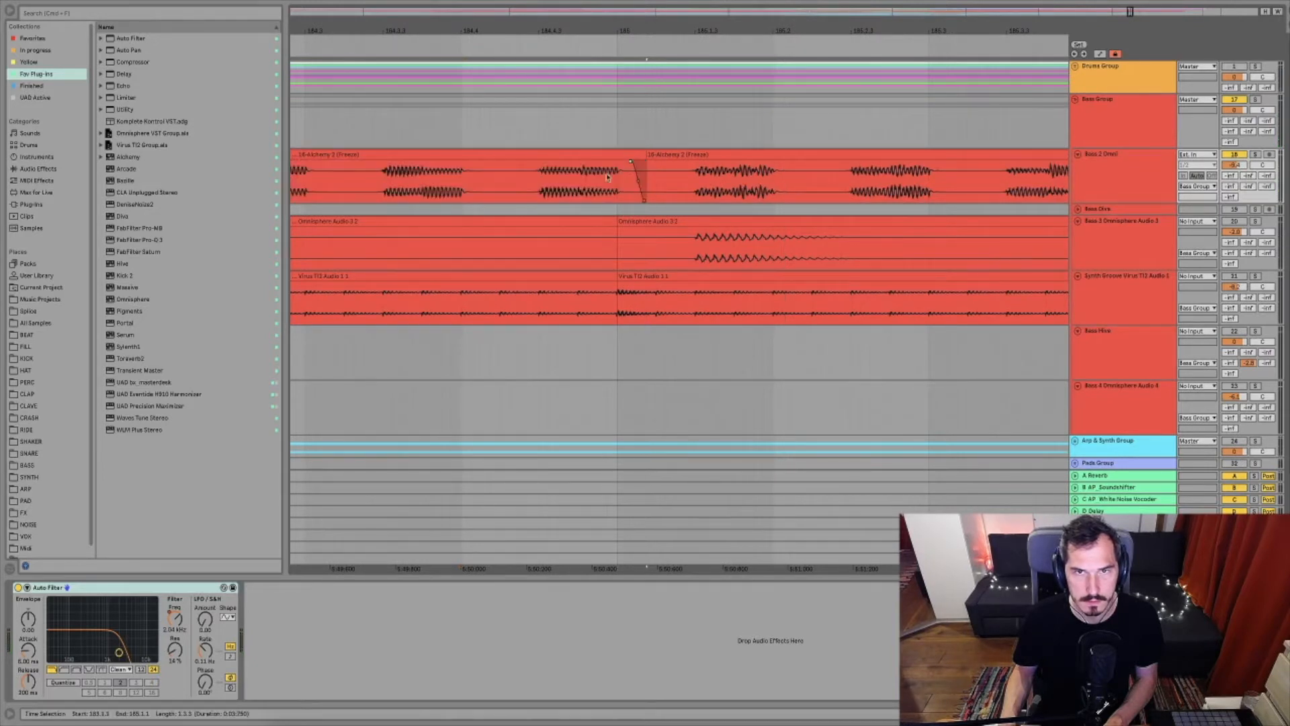
Audition the crossfaded Bass 2 Omni transition at bar 185 from just before the boundary
{"action": "left_click", "coordinate": [577, 182]}
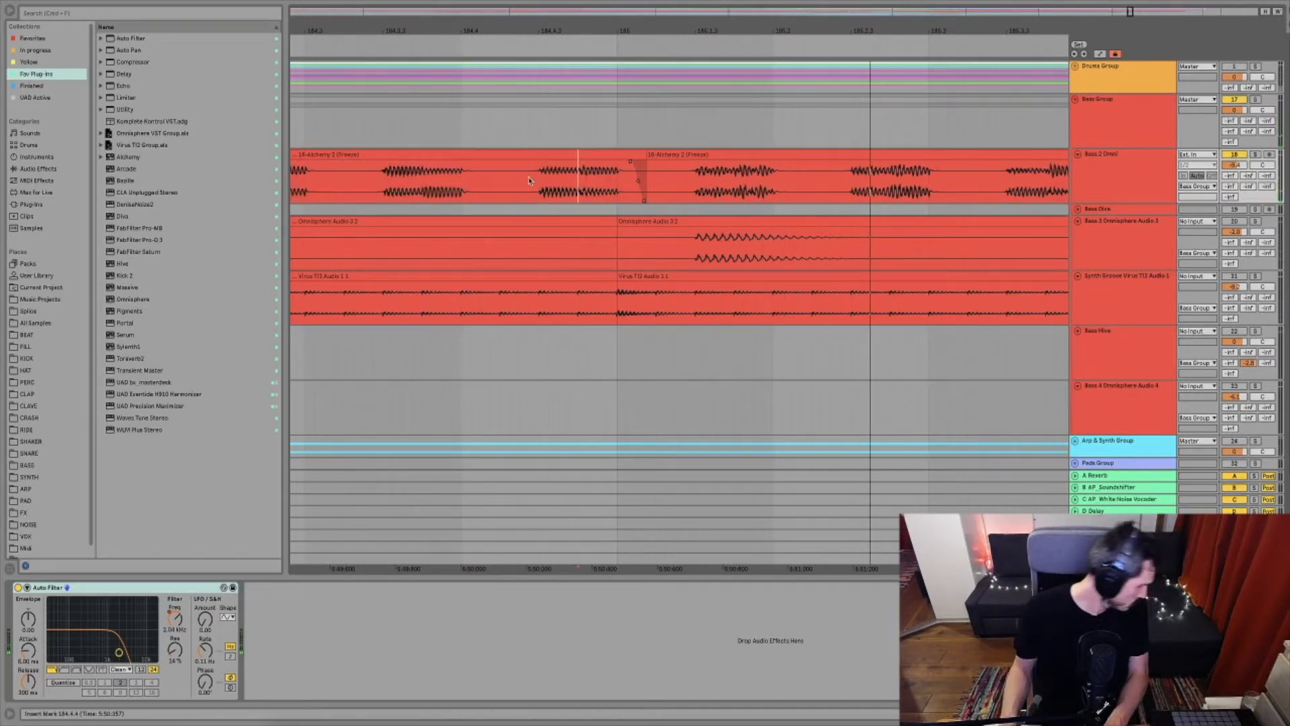
{"action": "left_click", "coordinate": [501, 193]}
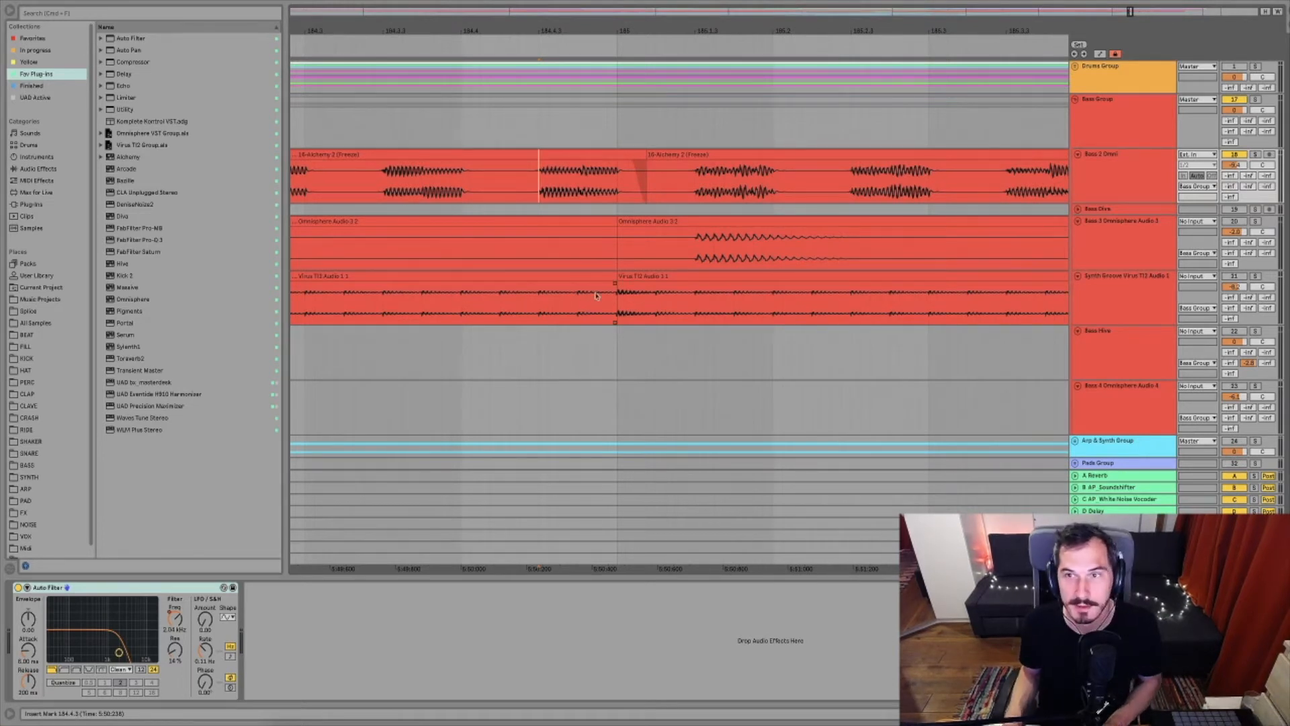
{"action": "key", "text": "space"}
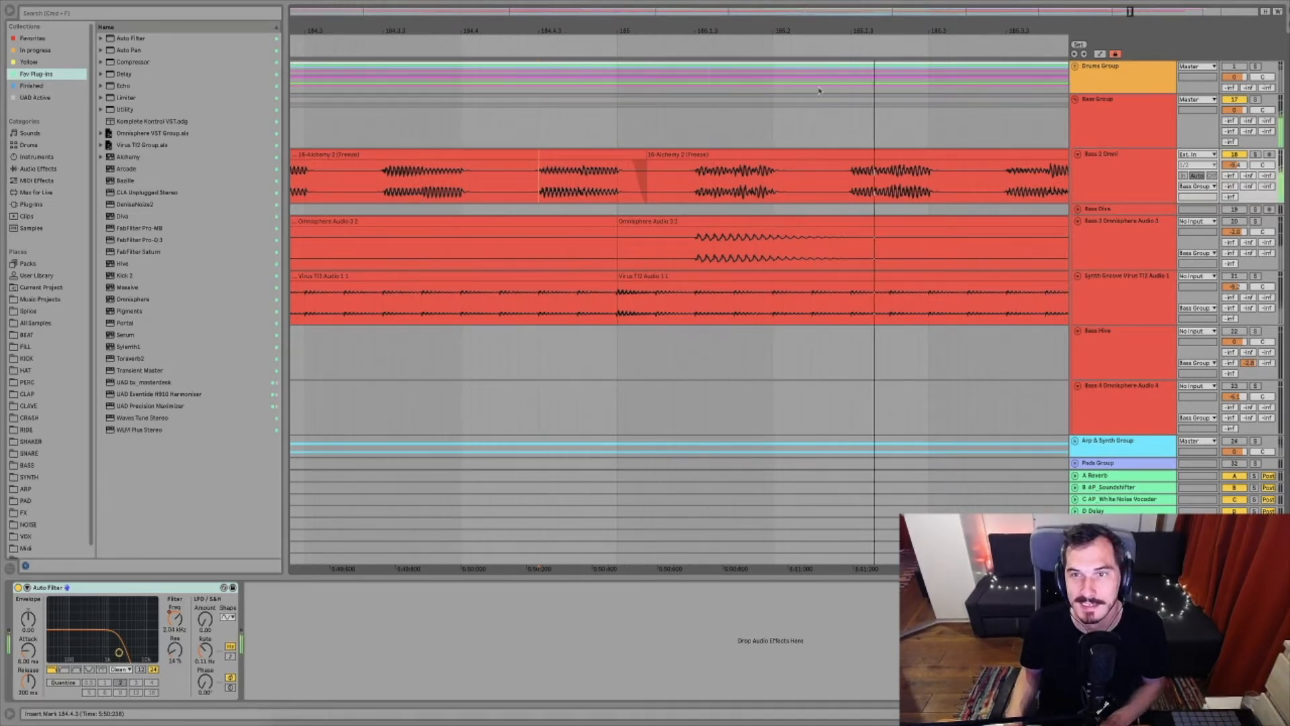
{"action": "key", "text": "space"}
Shift the Bass 2 Omni clip boundaries at bars 187 and 189 slightly later with short crossfades, playing each transition
{"action": "left_click_drag", "start_coordinate": [819, 31], "coordinate": [521, 17]}
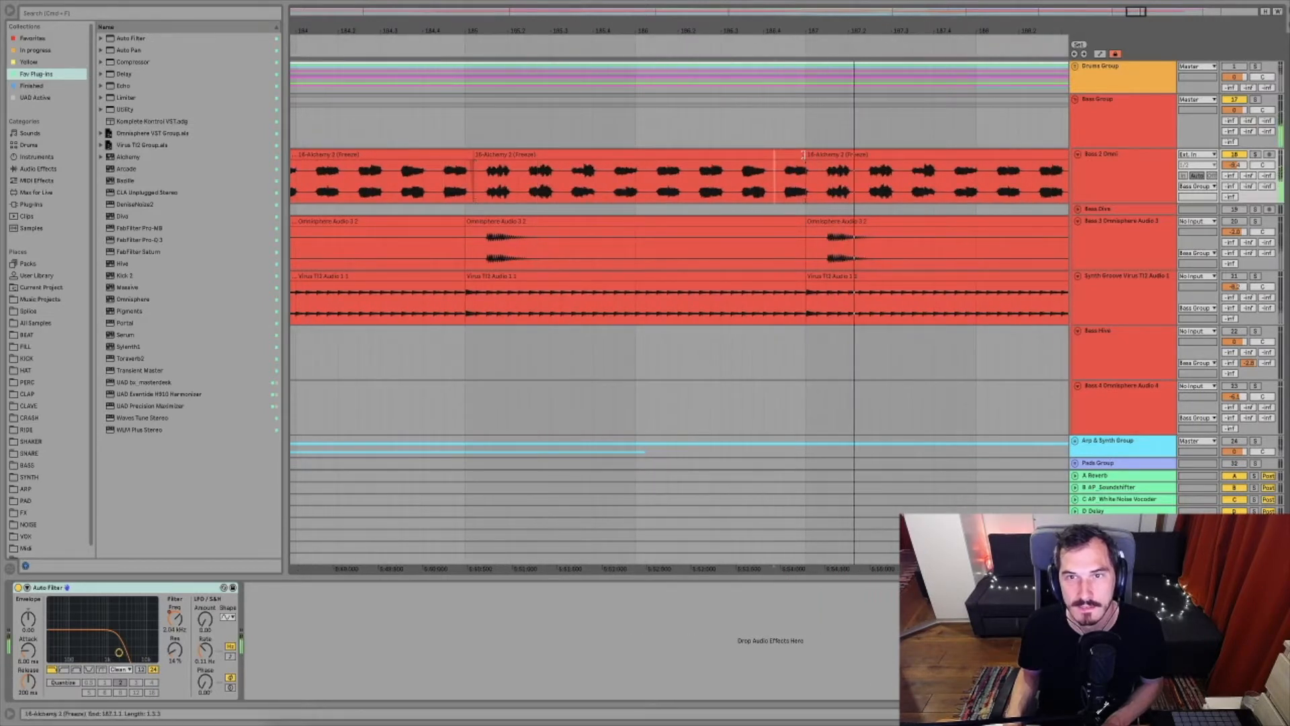
{"action": "left_click_drag", "start_coordinate": [805, 158], "coordinate": [807, 168]}
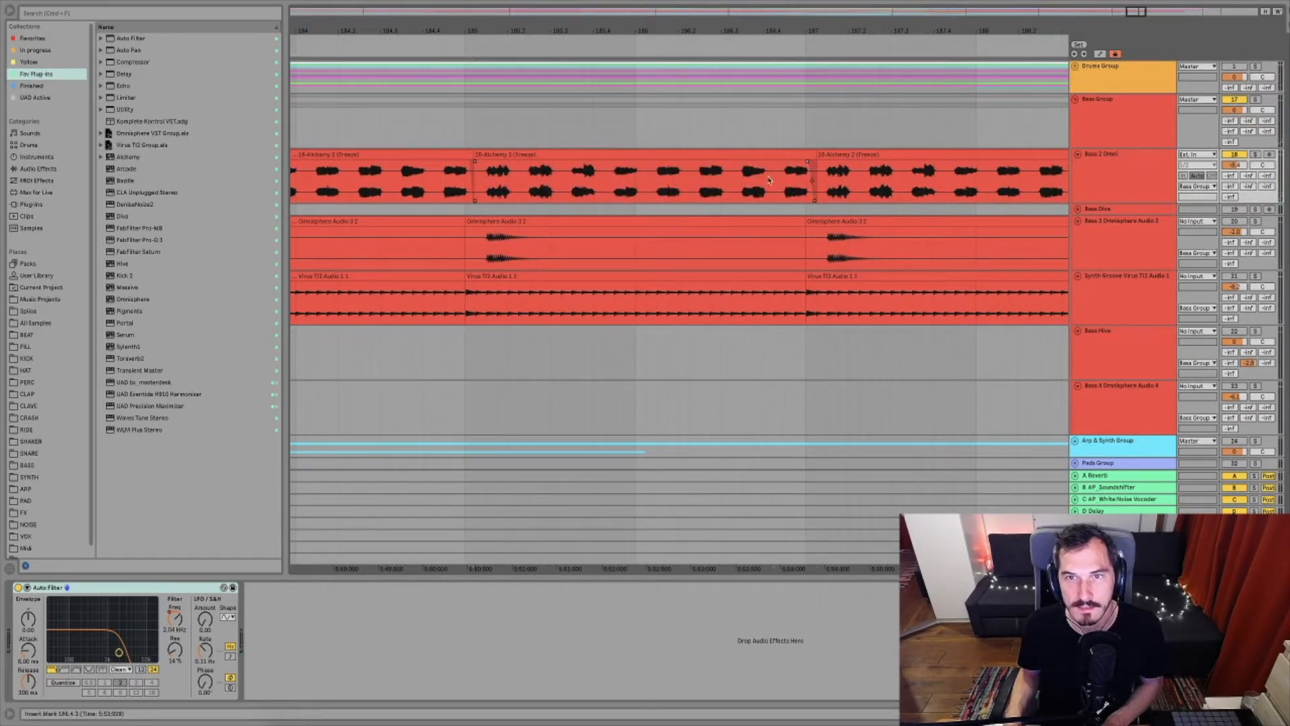
{"action": "key", "text": "space"}
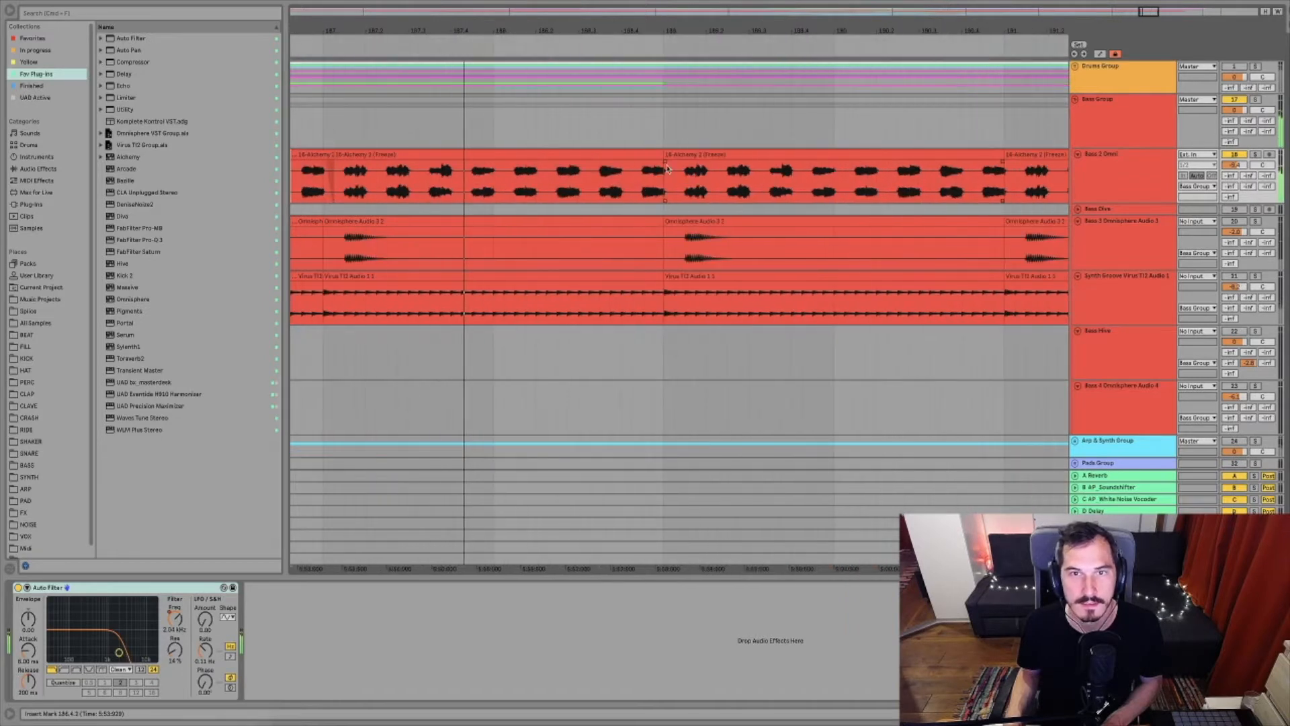
{"action": "left_click_drag", "start_coordinate": [667, 168], "coordinate": [672, 165]}
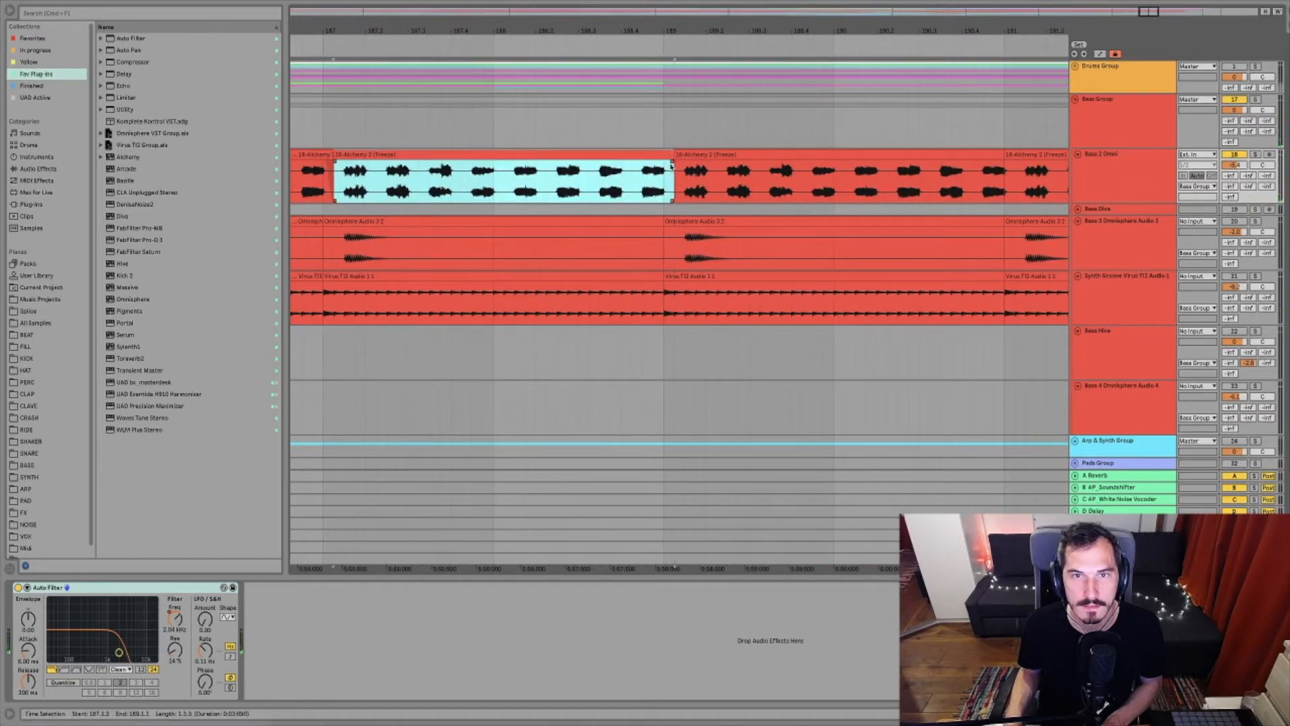
{"action": "left_click", "coordinate": [667, 176]}
{"action": "key", "text": "space"}
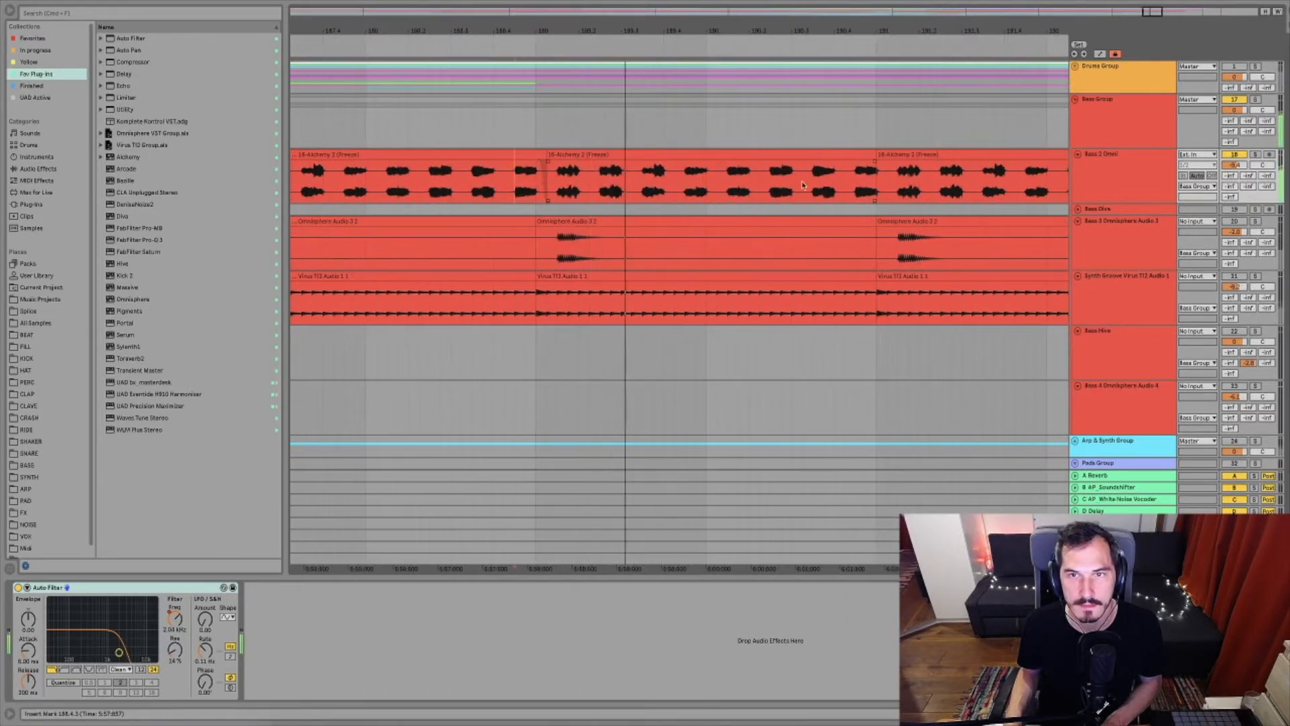
Shift the Bass 2 Omni clip boundaries at bars 191 and 193 slightly later with short crossfades, and audition the transitions
{"action": "left_click_drag", "start_coordinate": [874, 165], "coordinate": [880, 164]}
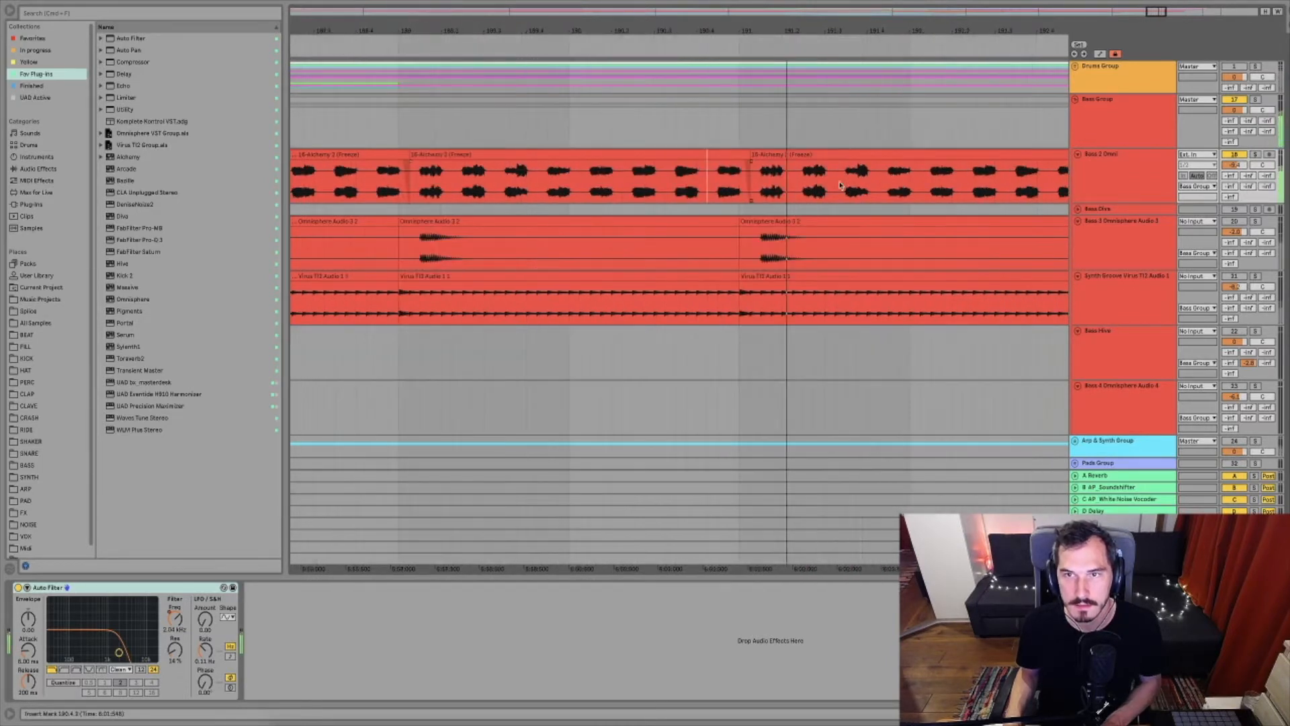
{"action": "left_click_drag", "start_coordinate": [821, 29], "coordinate": [566, 101]}
{"action": "mouse_move", "coordinate": [667, 154]}
{"action": "left_mouse_down"}
{"action": "mouse_move", "coordinate": [682, 154]}
{"action": "mouse_move", "coordinate": [672, 164]}
{"action": "left_mouse_up"}
{"action": "scroll", "coordinate": [674, 176], "scroll_direction": "right", "scroll_amount": 2}
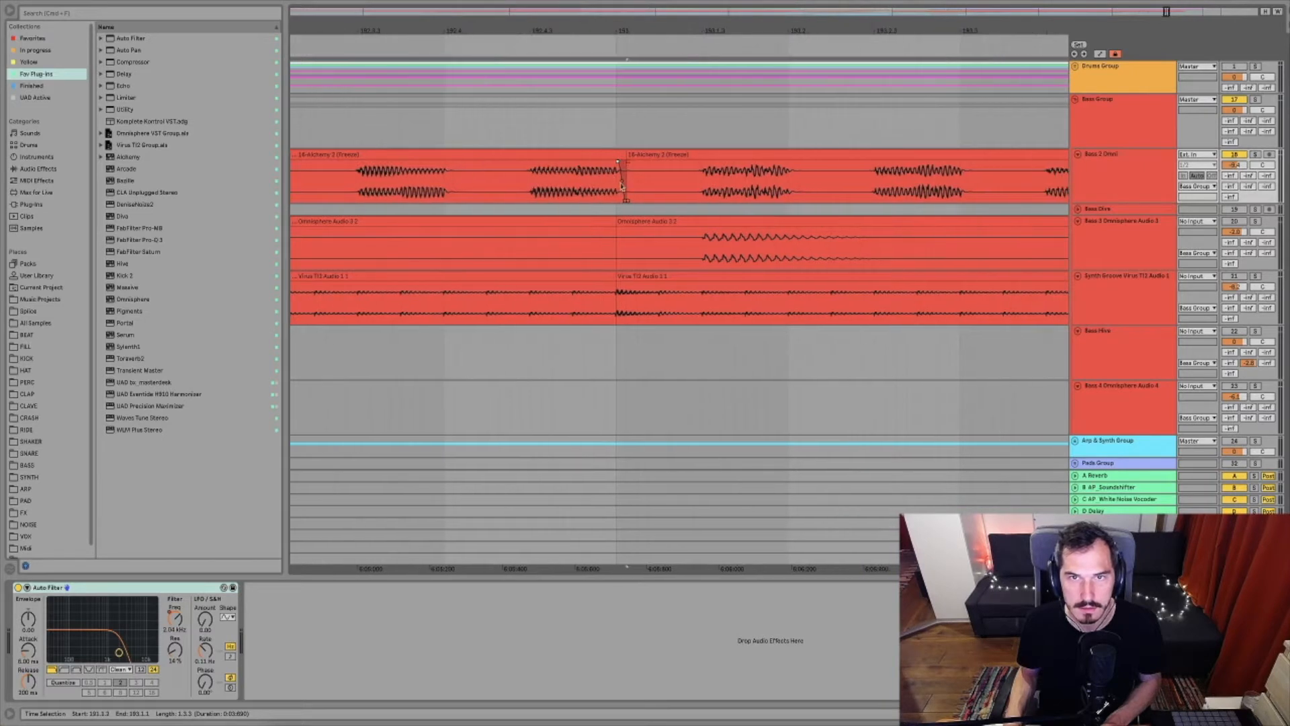
{"action": "left_click", "coordinate": [551, 182]}
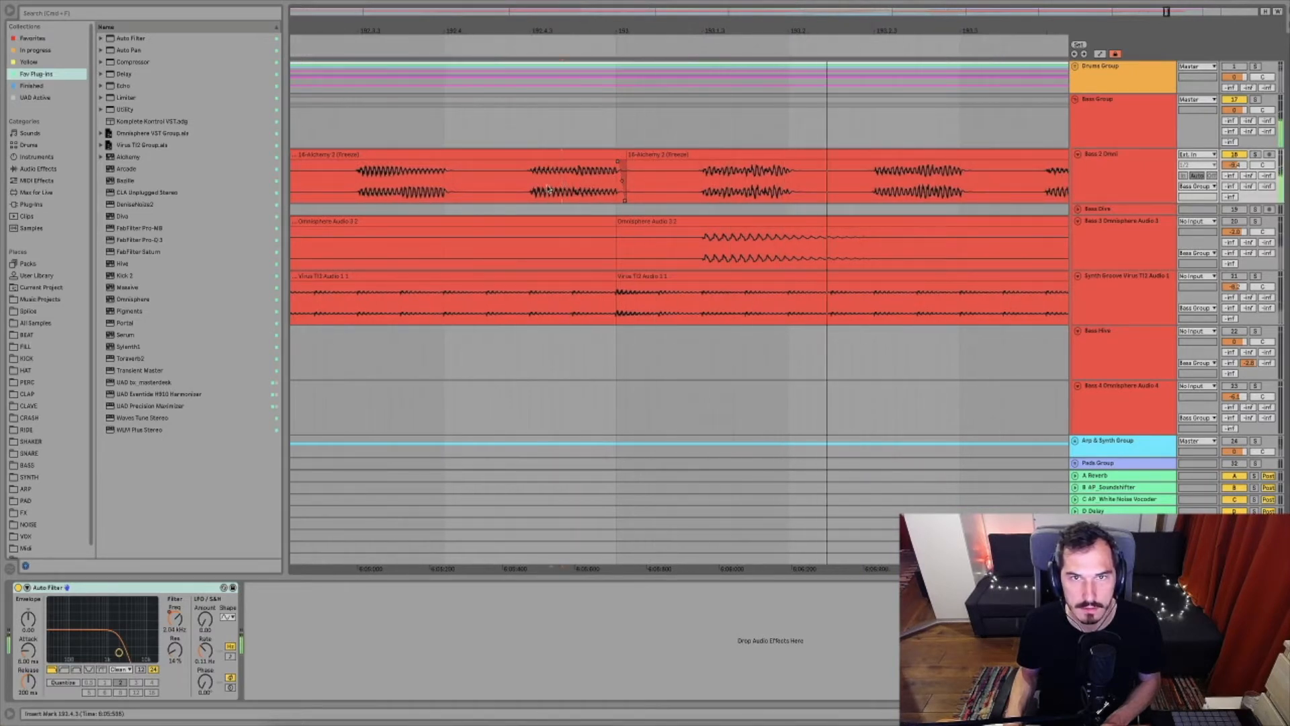
{"action": "left_click", "coordinate": [444, 191]}
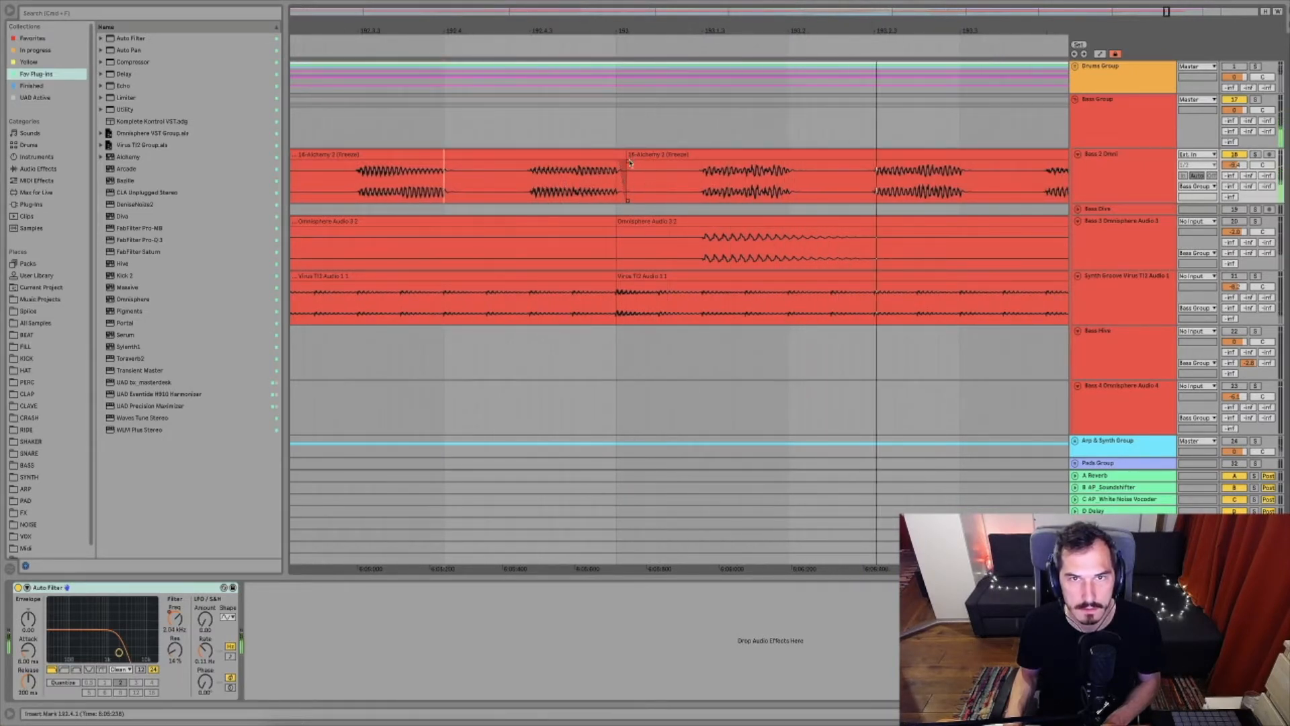
Shift the Bass 2 Omni clip boundary at bar 195 slightly later with a short crossfade and check the track's final clip
{"action": "scroll", "coordinate": [839, 180], "scroll_direction": "right", "scroll_amount": 10}
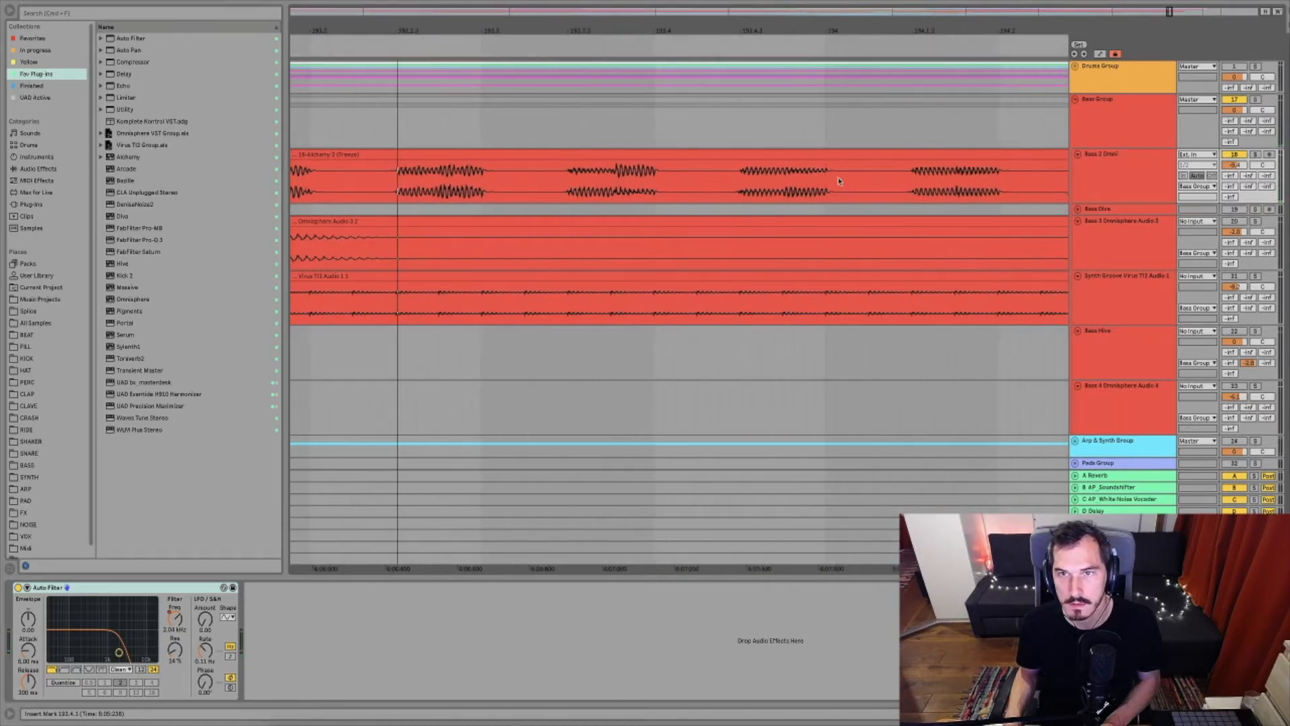
{"action": "left_click_drag", "start_coordinate": [749, 26], "coordinate": [748, 8]}
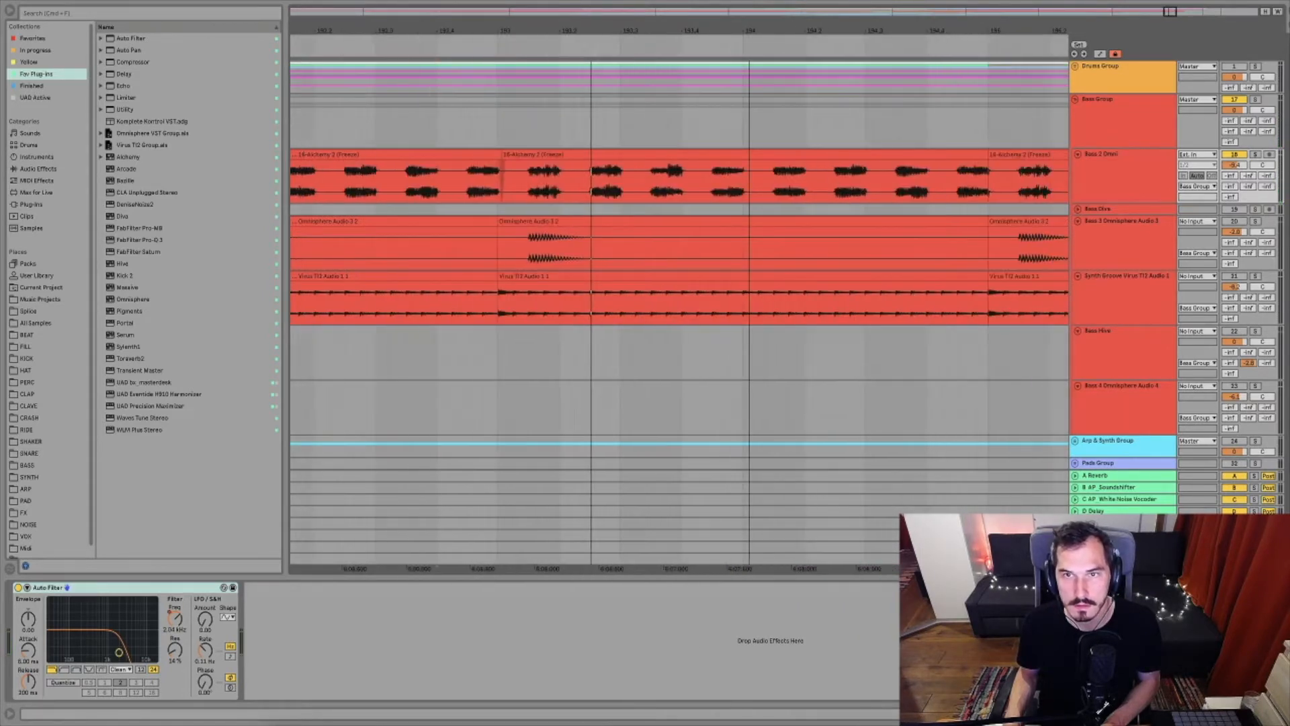
{"action": "mouse_move", "coordinate": [842, 157]}
{"action": "left_mouse_down"}
{"action": "mouse_move", "coordinate": [856, 166]}
{"action": "mouse_move", "coordinate": [845, 163]}
{"action": "left_mouse_up"}
{"action": "scroll", "coordinate": [848, 164], "scroll_direction": "right", "scroll_amount": 6}
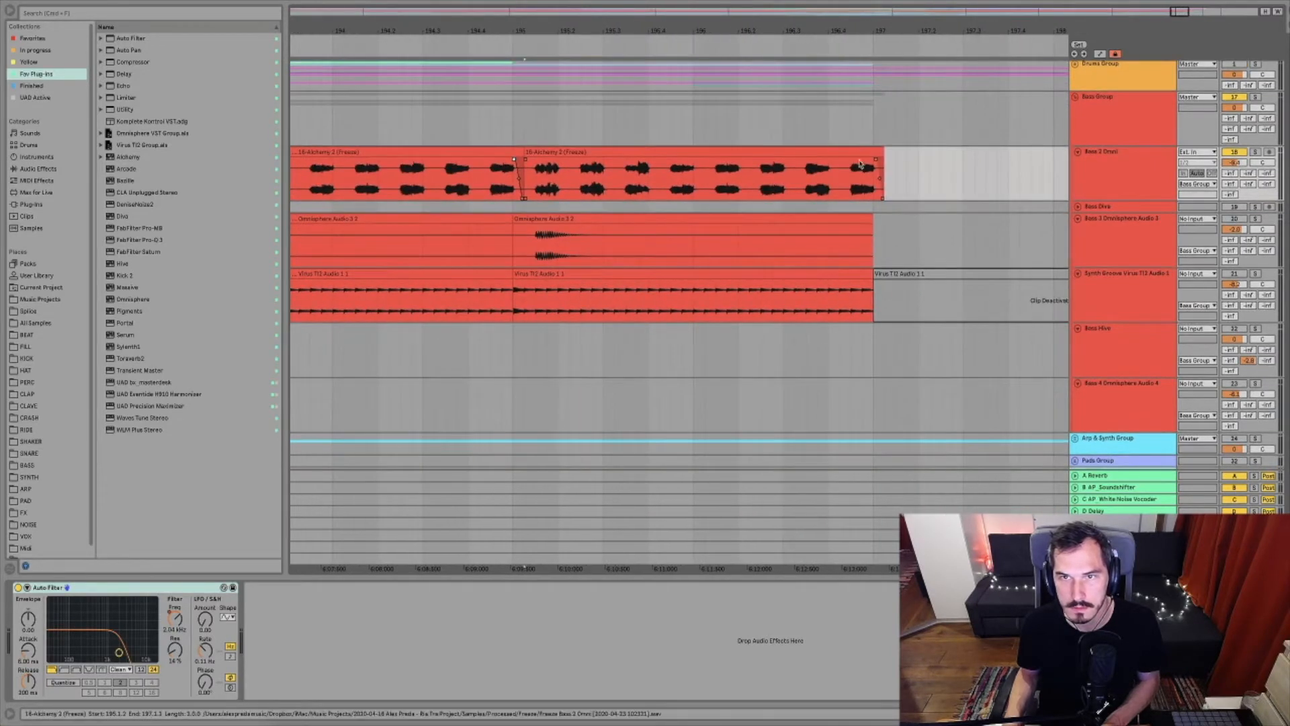
{"action": "scroll", "coordinate": [863, 53], "scroll_direction": "up", "scroll_amount": 1}
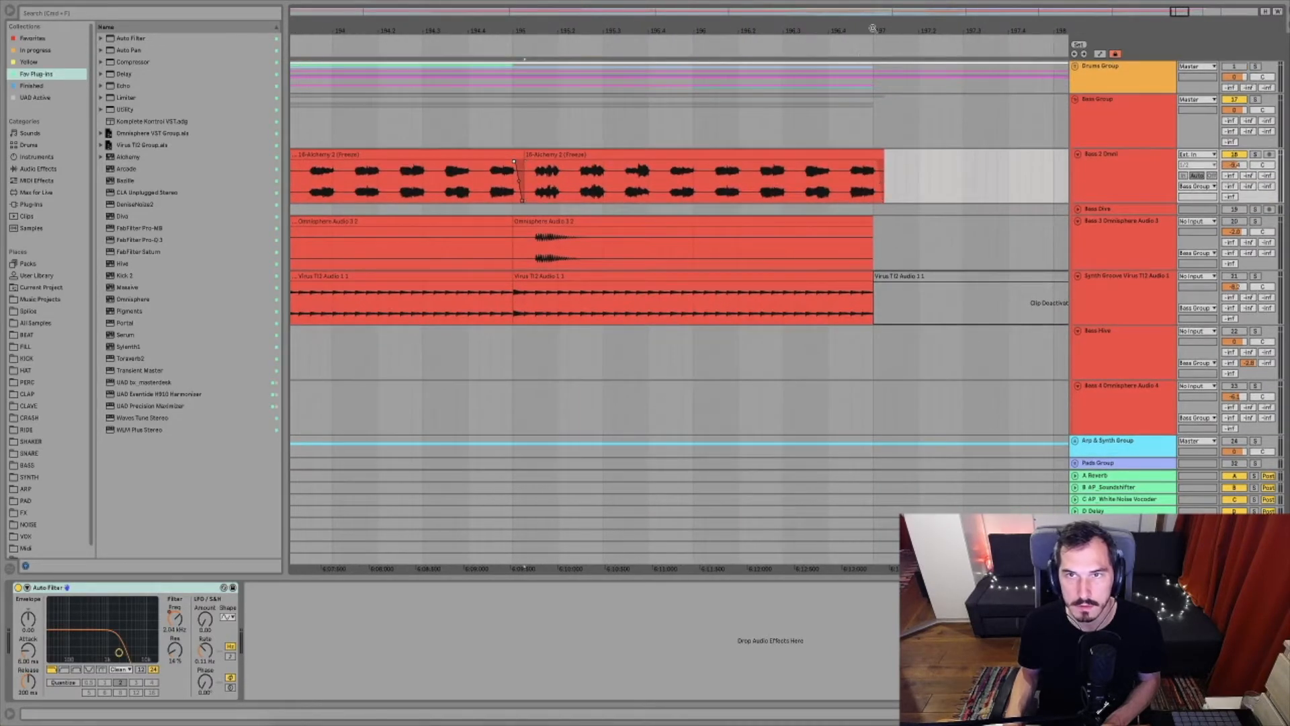
Show the whole arrangement and select the Bass Diva track below Bass 2 Omni
{"action": "double_click", "coordinate": [873, 29]}
{"action": "left_click", "coordinate": [1097, 212]}
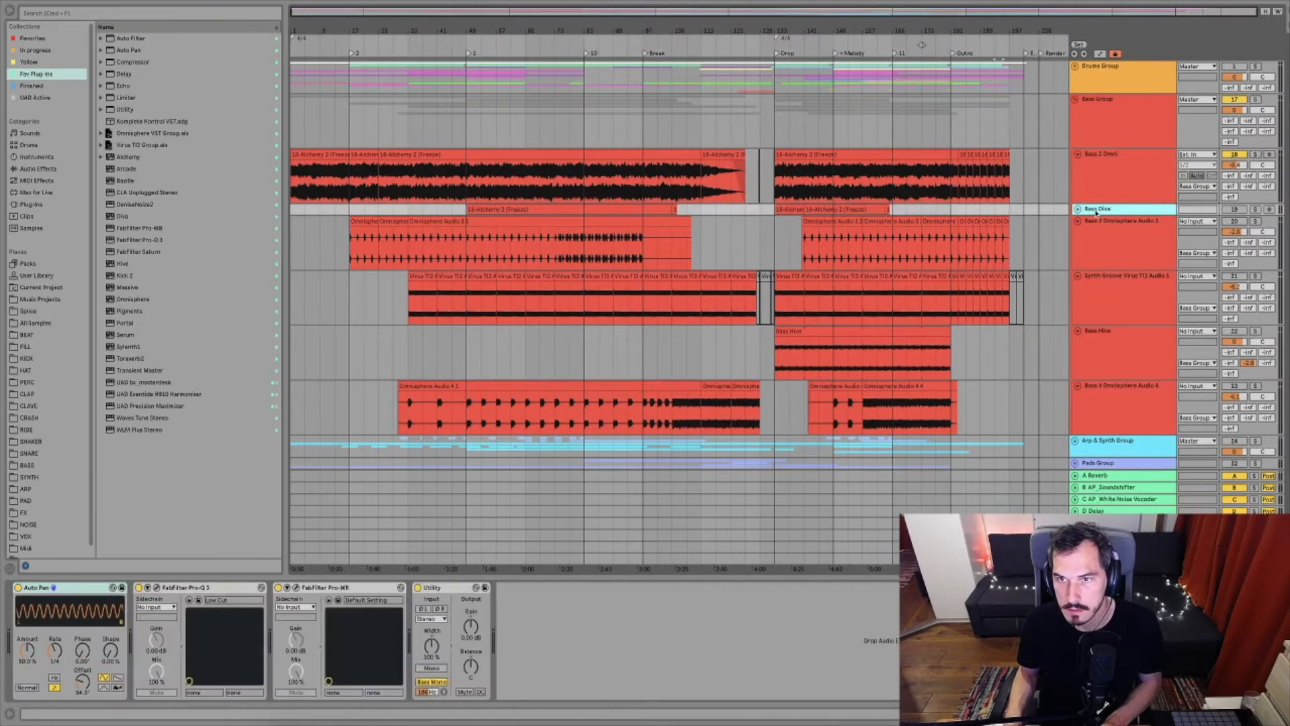
Unfold the Bass Diva track and audition Bass 2 Omni on its own over bars 65 to 69
{"action": "left_click", "coordinate": [1078, 210]}
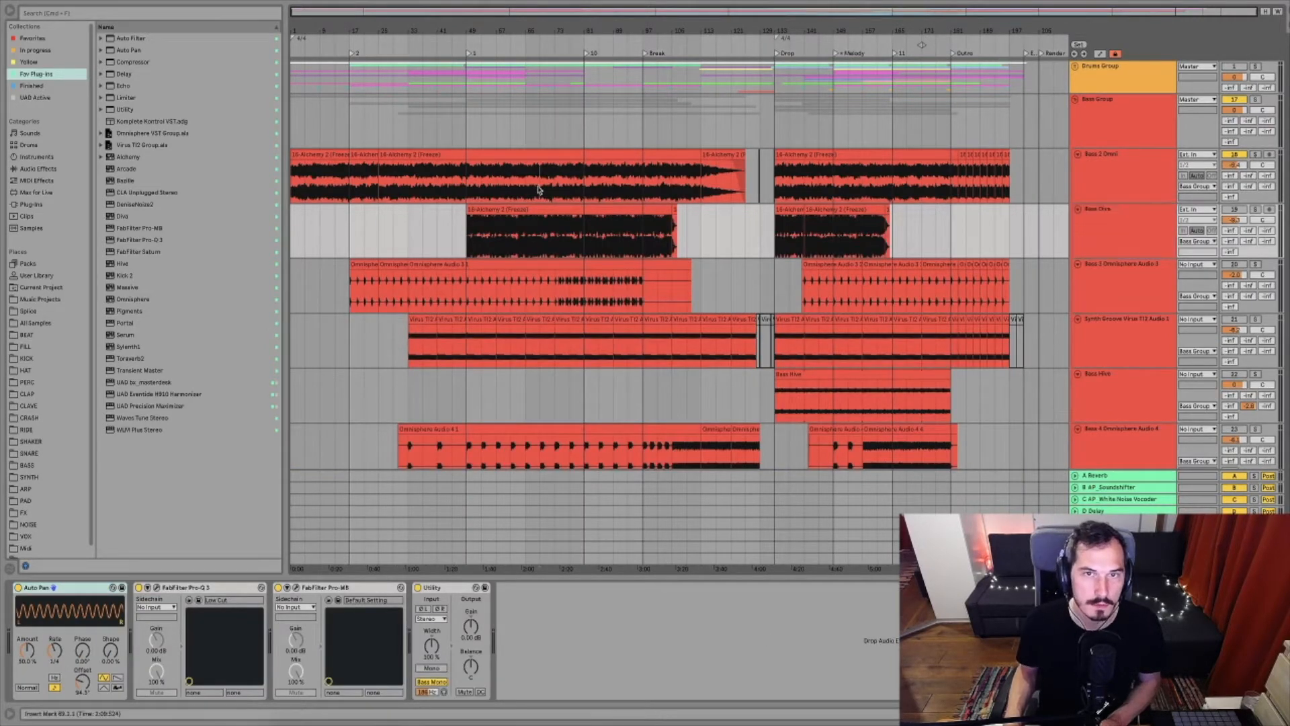
{"action": "left_click", "coordinate": [1237, 166]}
{"action": "key", "text": "space"}
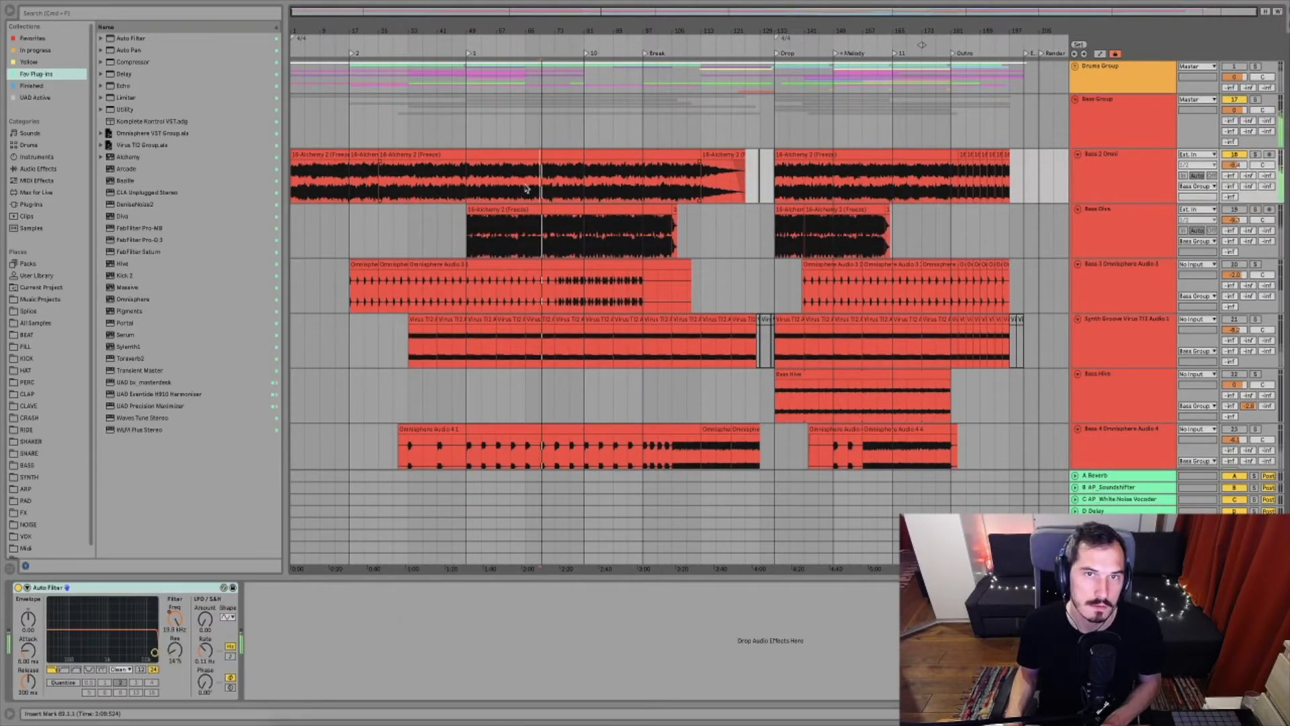
{"action": "left_click_drag", "start_coordinate": [527, 189], "coordinate": [544, 185]}
{"action": "key", "text": "space"}
{"action": "key", "text": "space"}
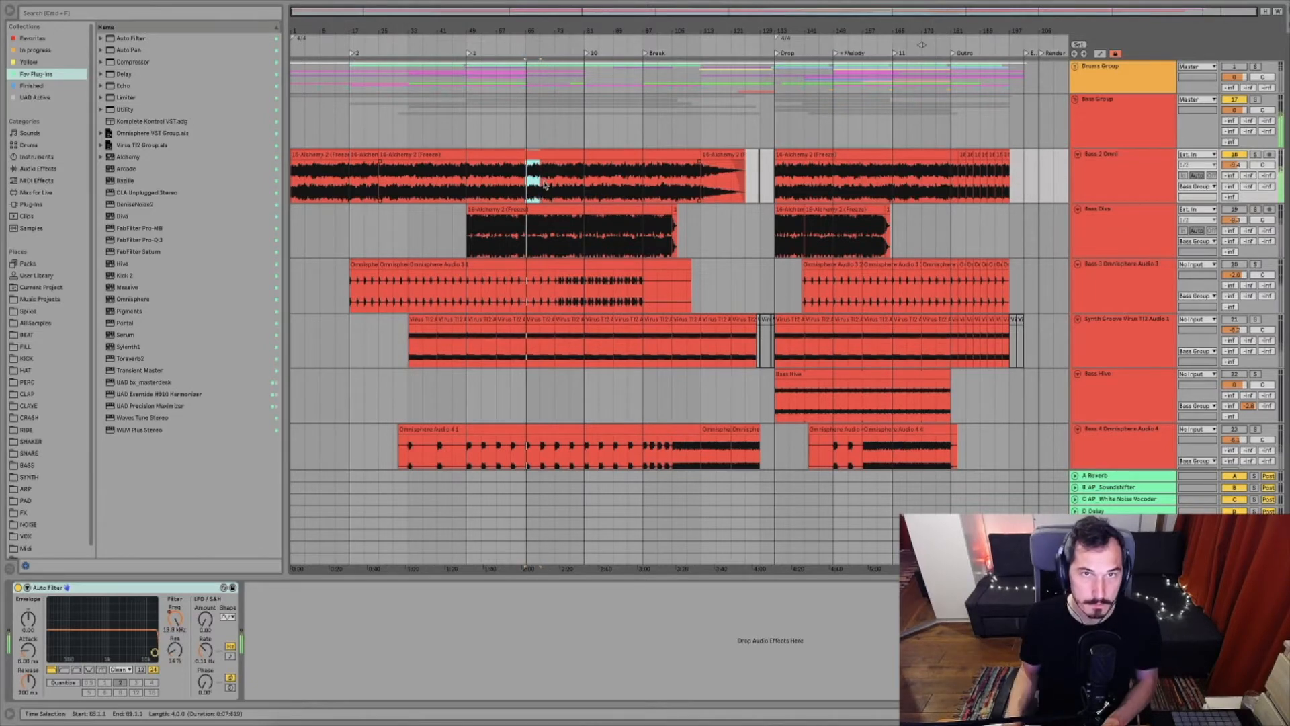
Loop bars 65 to 73 using a time selection on the Bass 2 Omni track
{"action": "left_click_drag", "start_coordinate": [531, 28], "coordinate": [534, 220]}
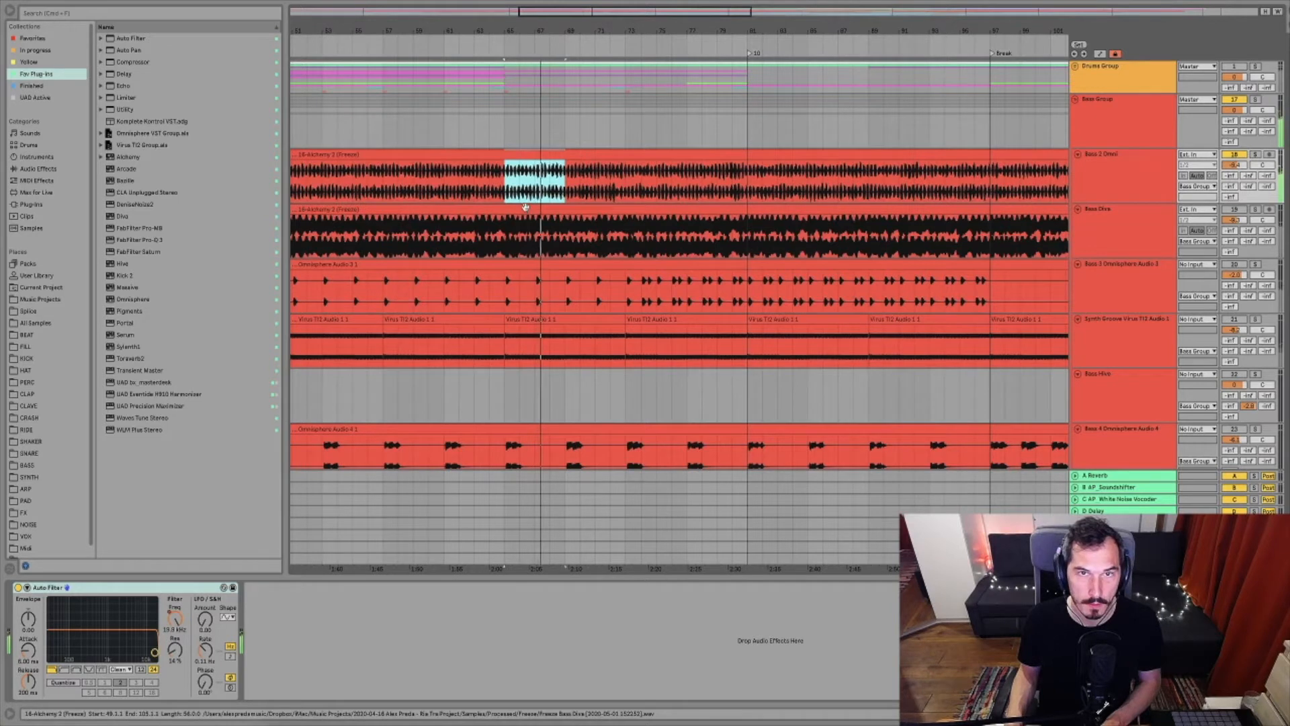
{"action": "left_click", "coordinate": [504, 194]}
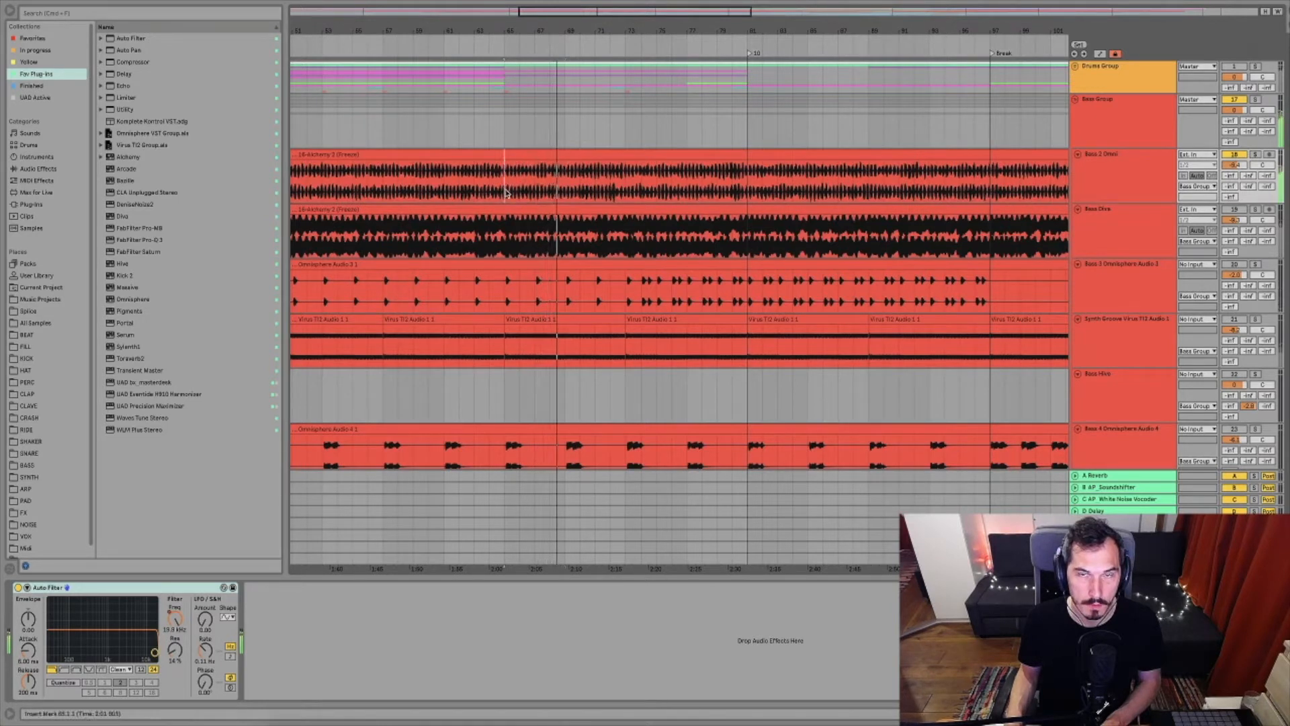
{"action": "left_click_drag", "start_coordinate": [576, 199], "coordinate": [625, 194]}
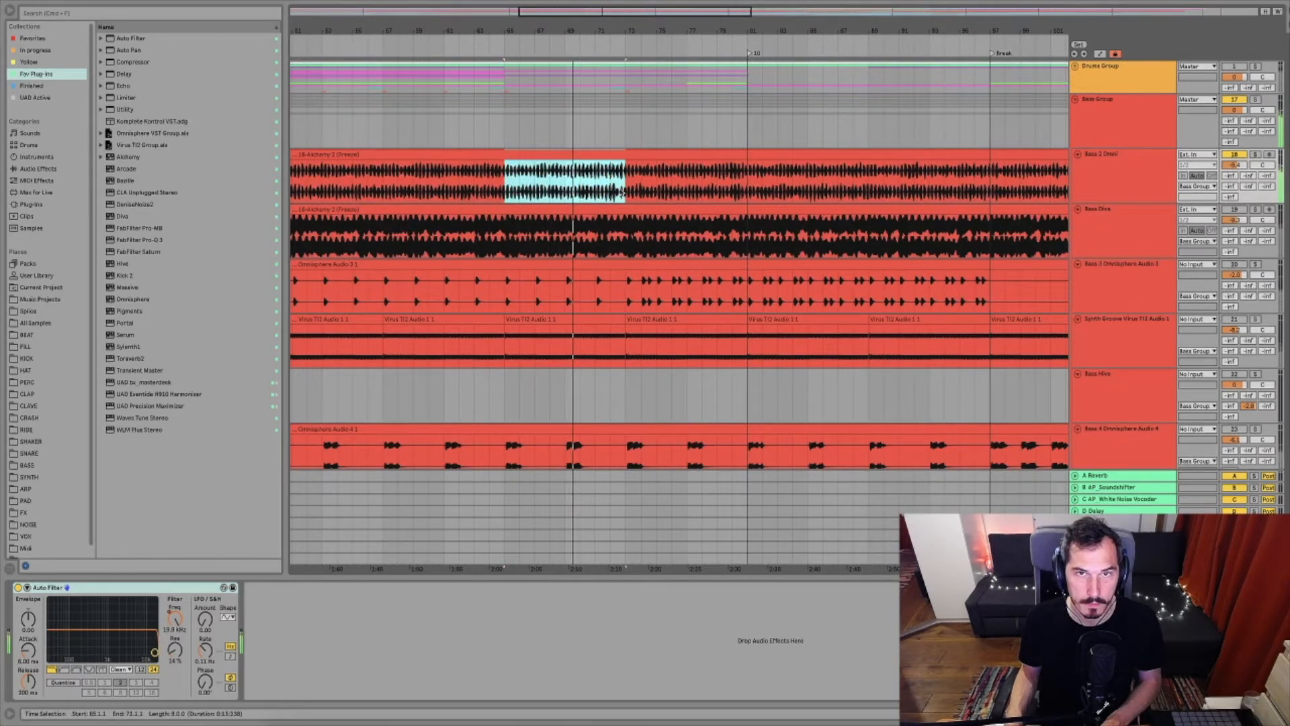
{"action": "key", "text": "super+l"}
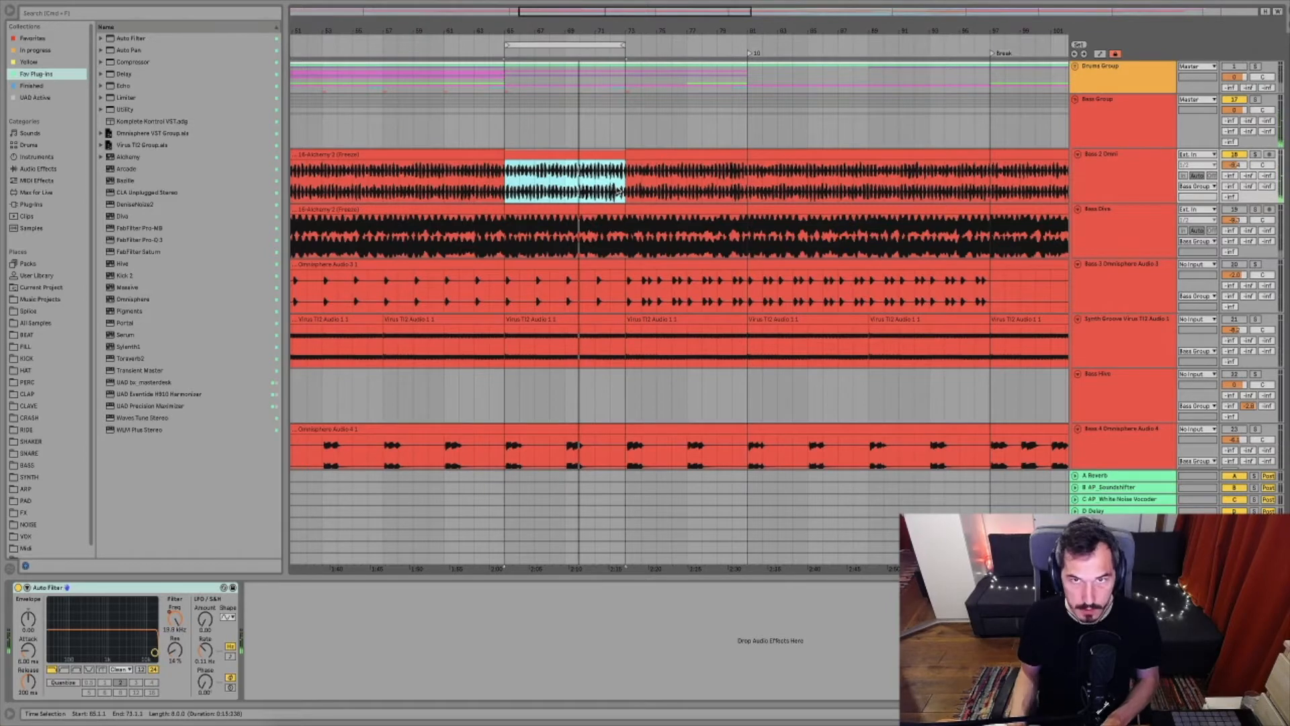
Add FabFilter Pro-Q 3 and a Utility with Bass Mono enabled after the Auto Filter on Bass 2 Omni
{"action": "double_click", "coordinate": [593, 26]}
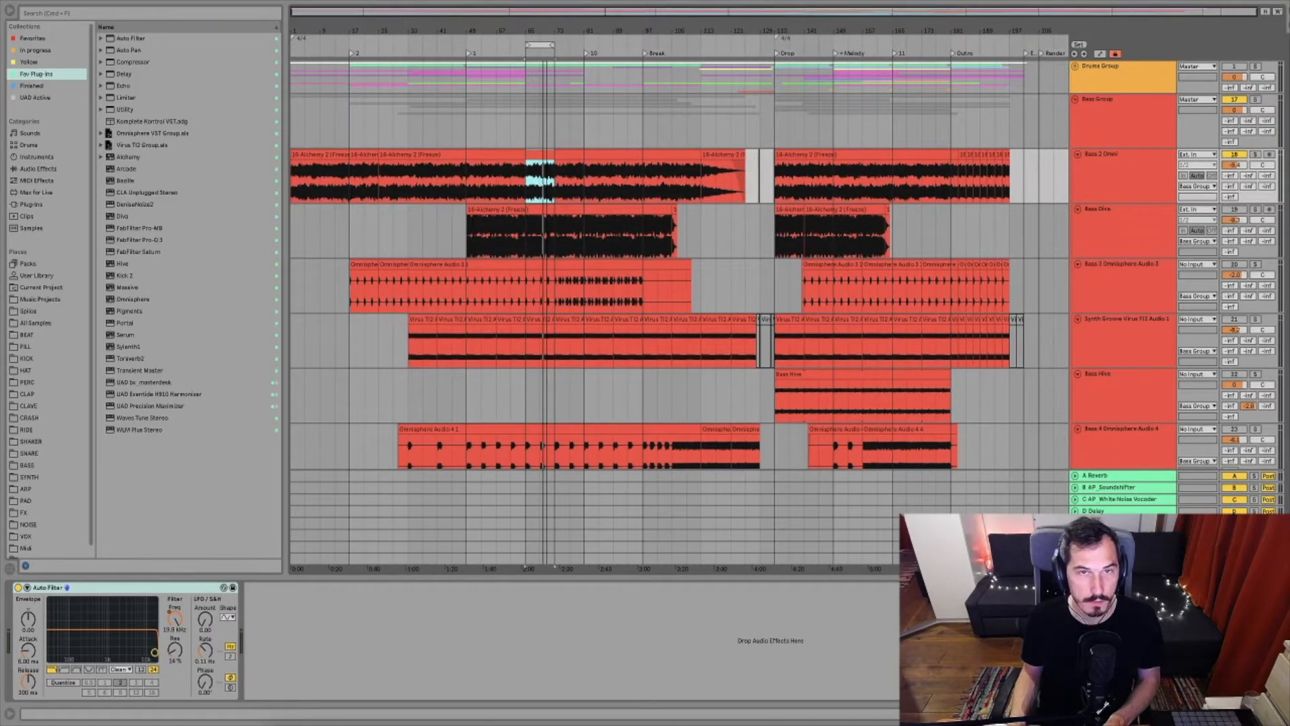
{"action": "key", "text": "equal"}
{"action": "key", "text": "equal"}
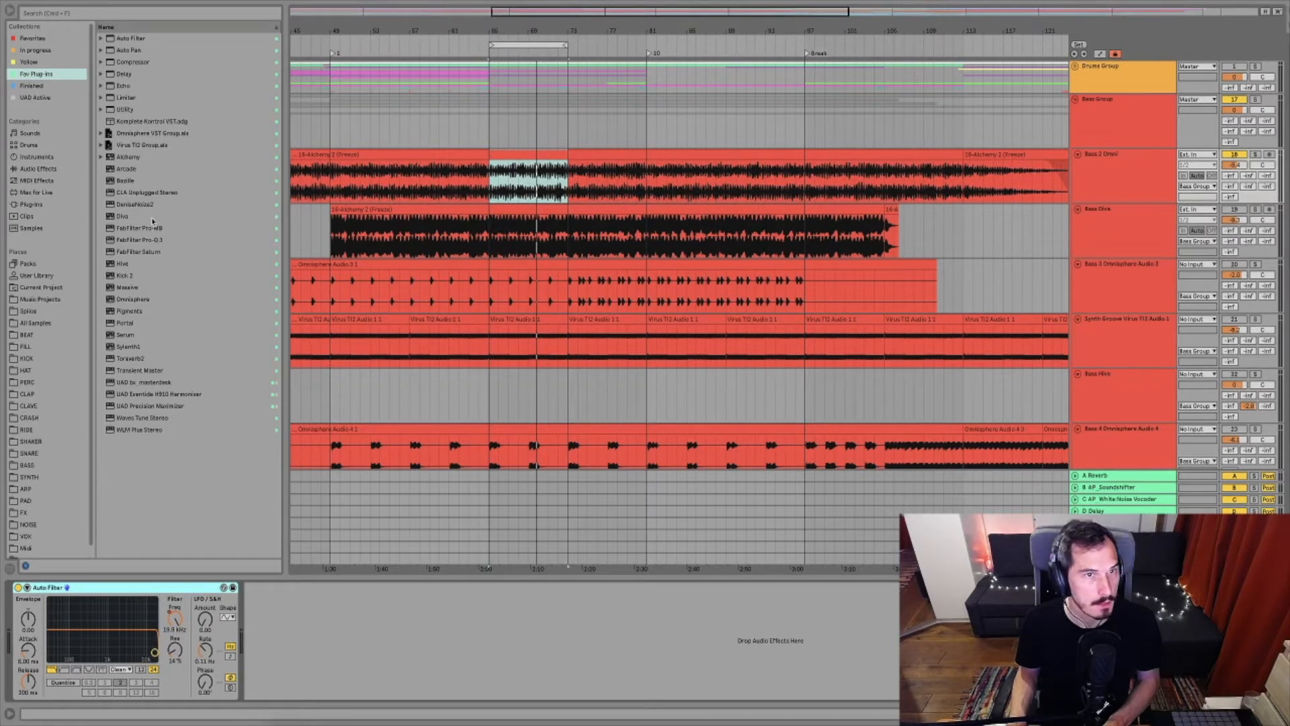
{"action": "left_click_drag", "start_coordinate": [144, 242], "coordinate": [298, 643]}
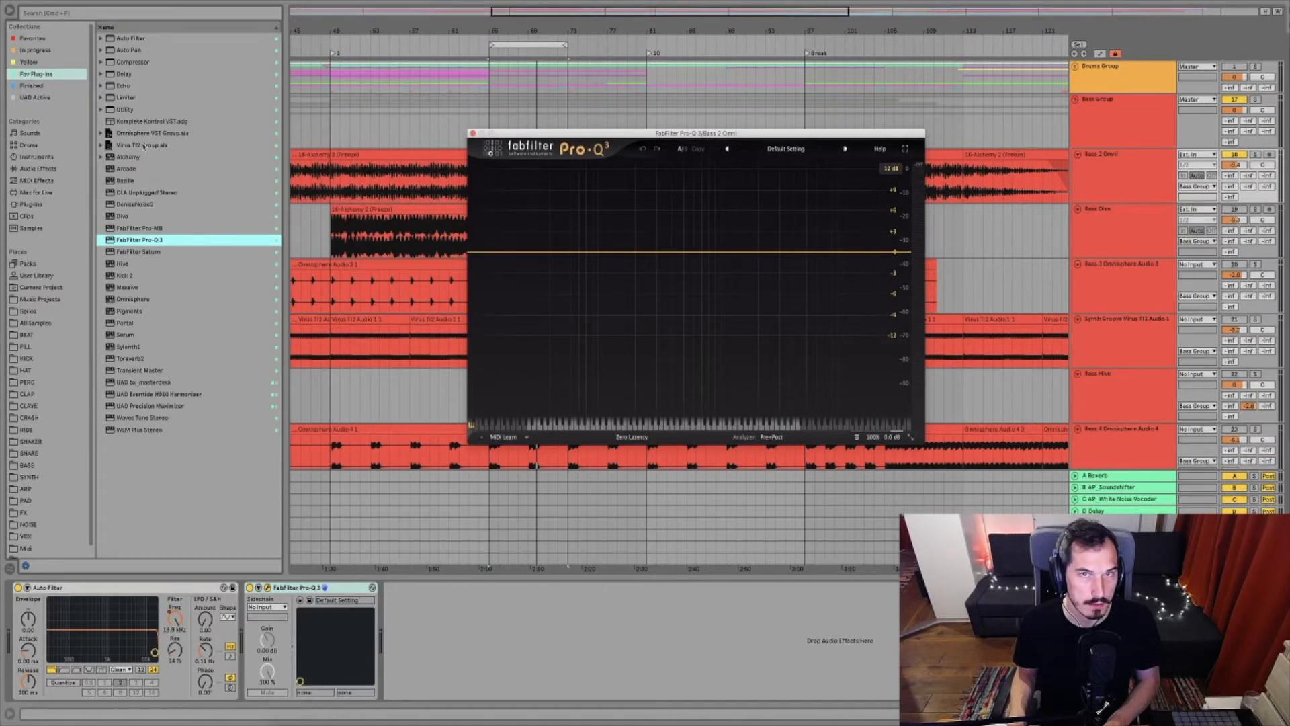
{"action": "left_click", "coordinate": [125, 110]}
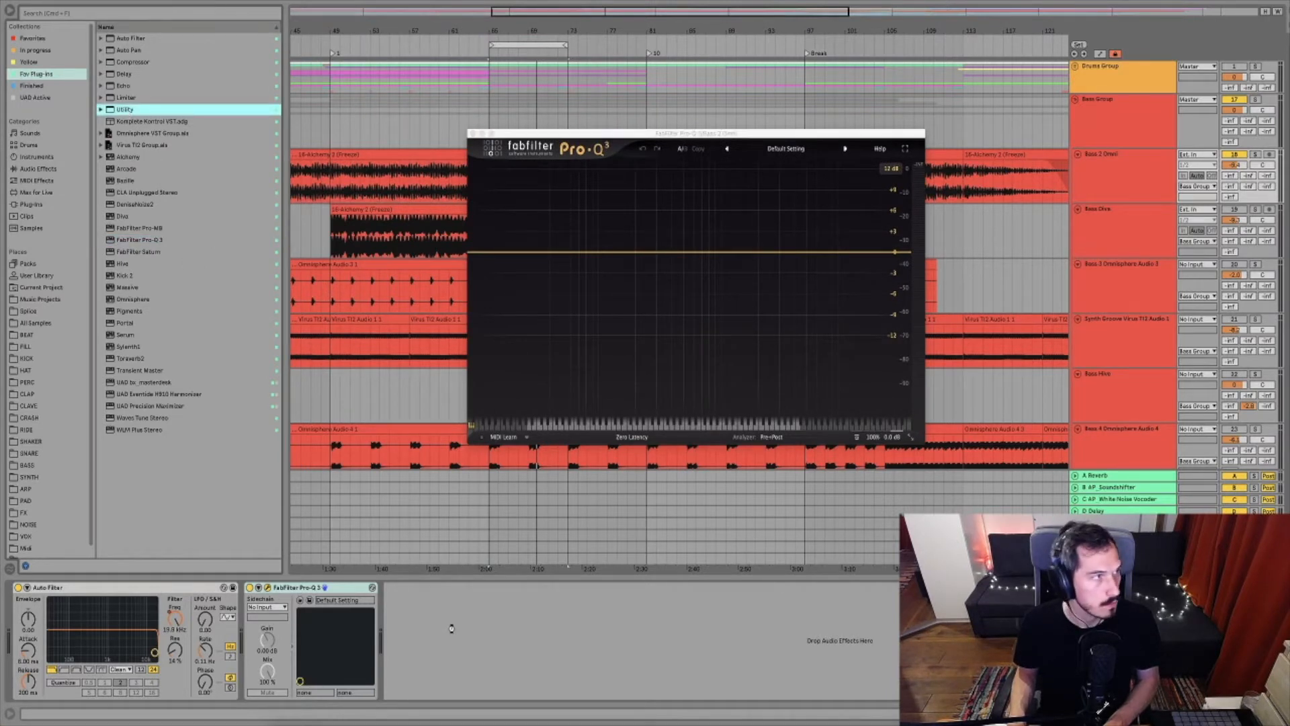
{"action": "left_click_drag", "start_coordinate": [452, 633], "coordinate": [457, 634]}
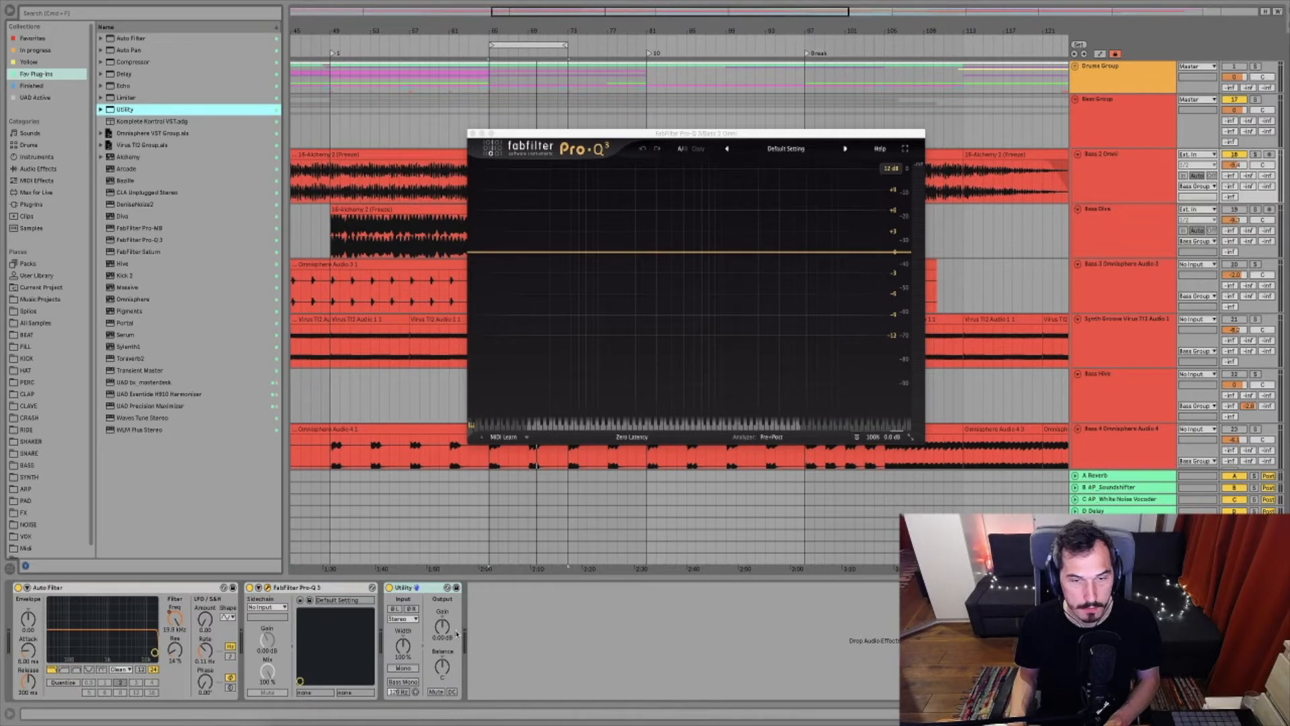
{"action": "left_click", "coordinate": [406, 668]}
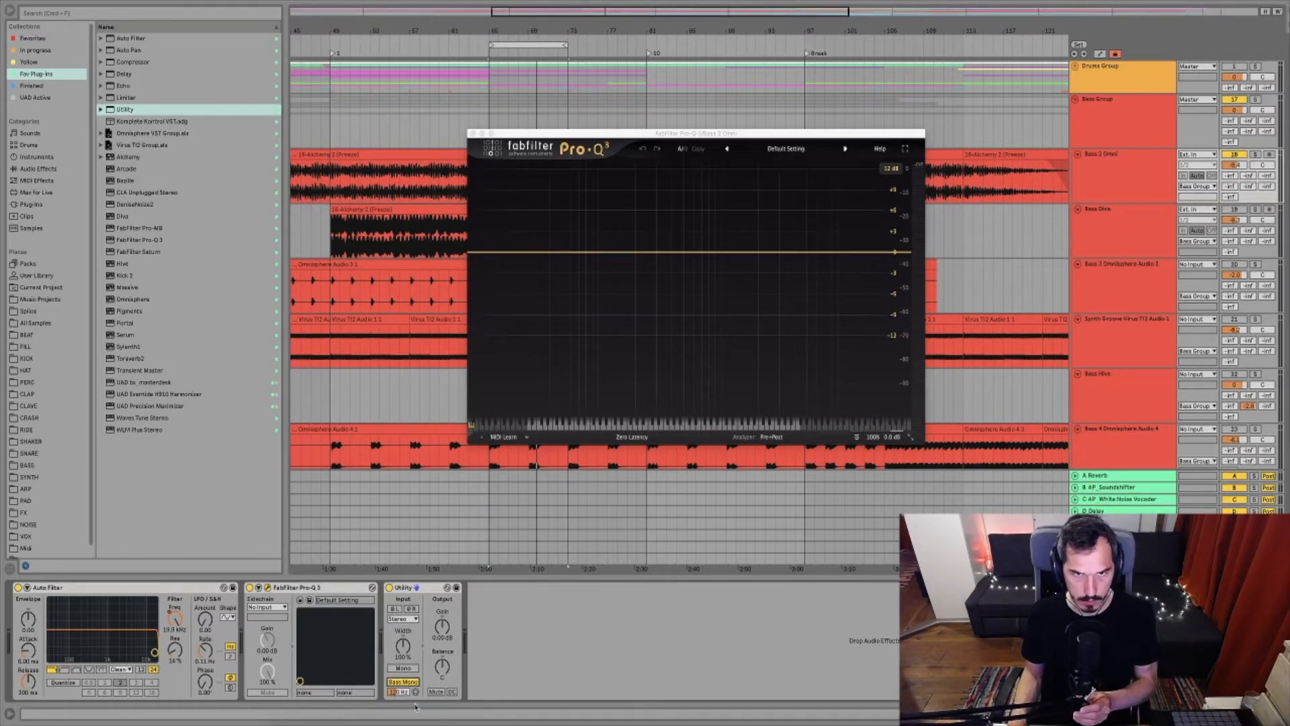
Play the loop to inspect Bass 2 Omni's spectrum, and add an EQ band cutting about 1.5 dB near 55 Hz
{"action": "key", "text": "space"}
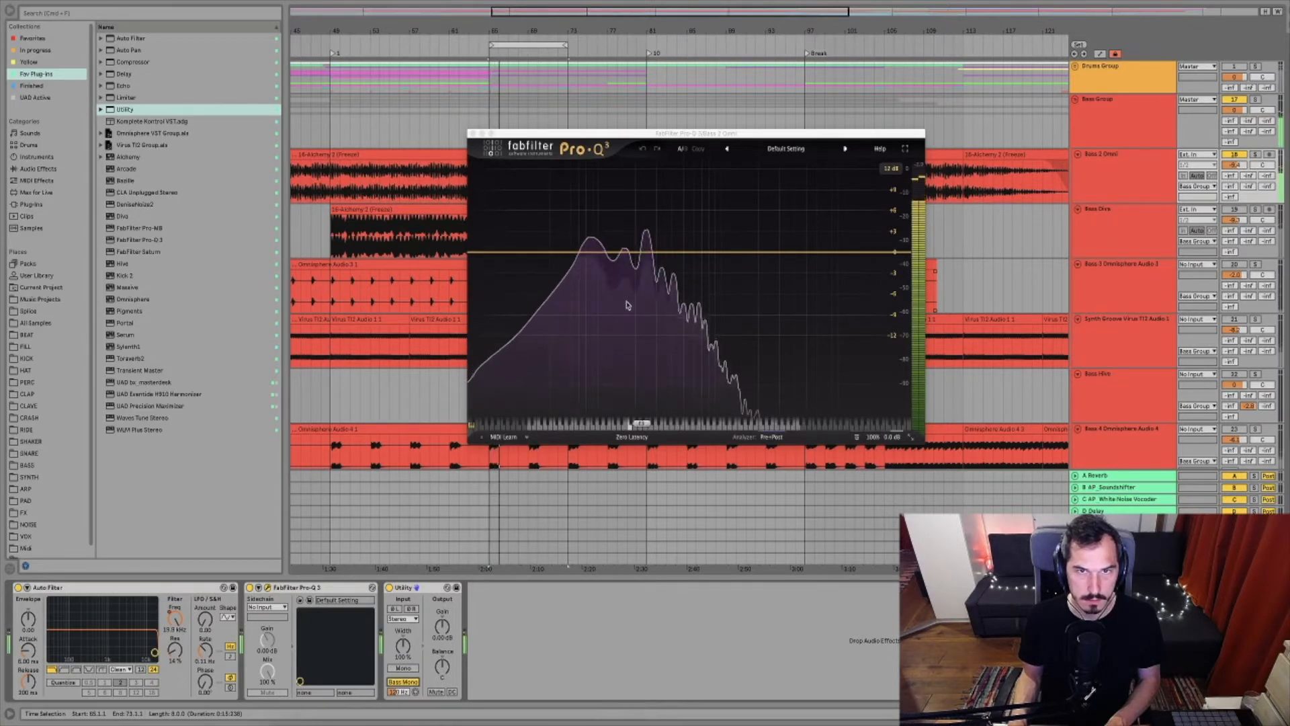
{"action": "mouse_move", "coordinate": [596, 295]}
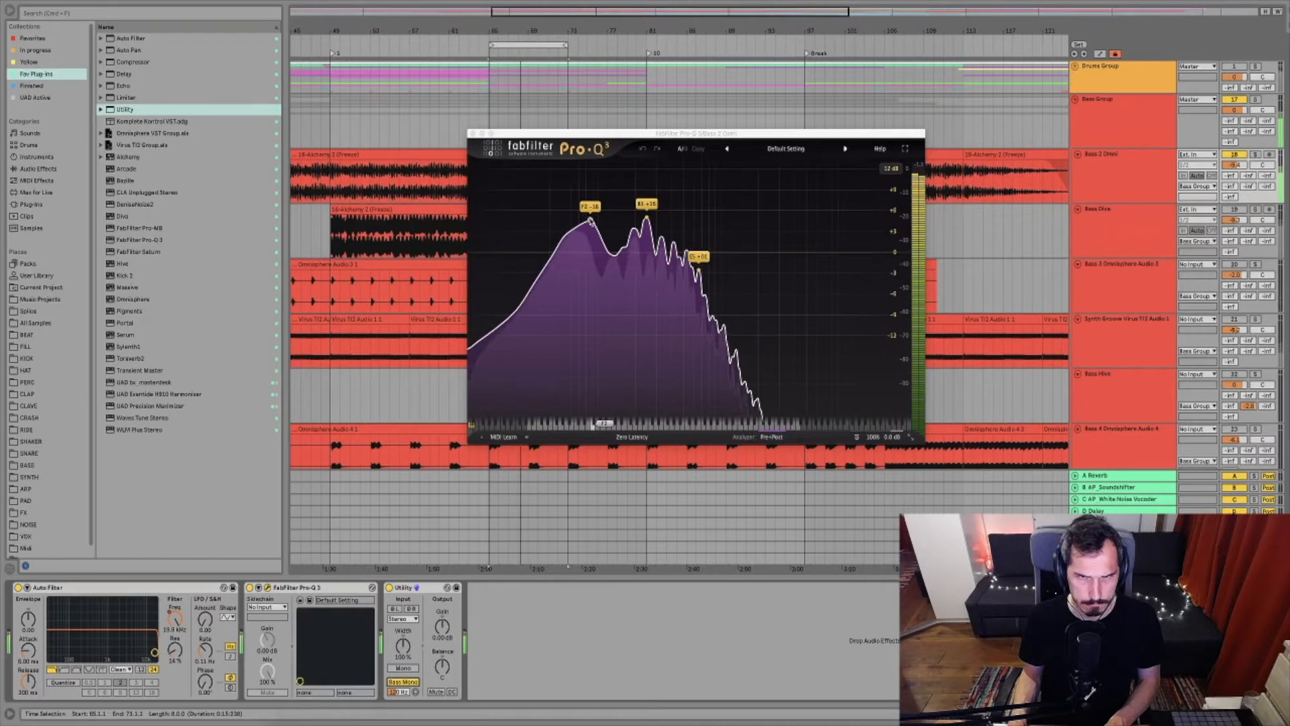
{"action": "left_click", "coordinate": [611, 253]}
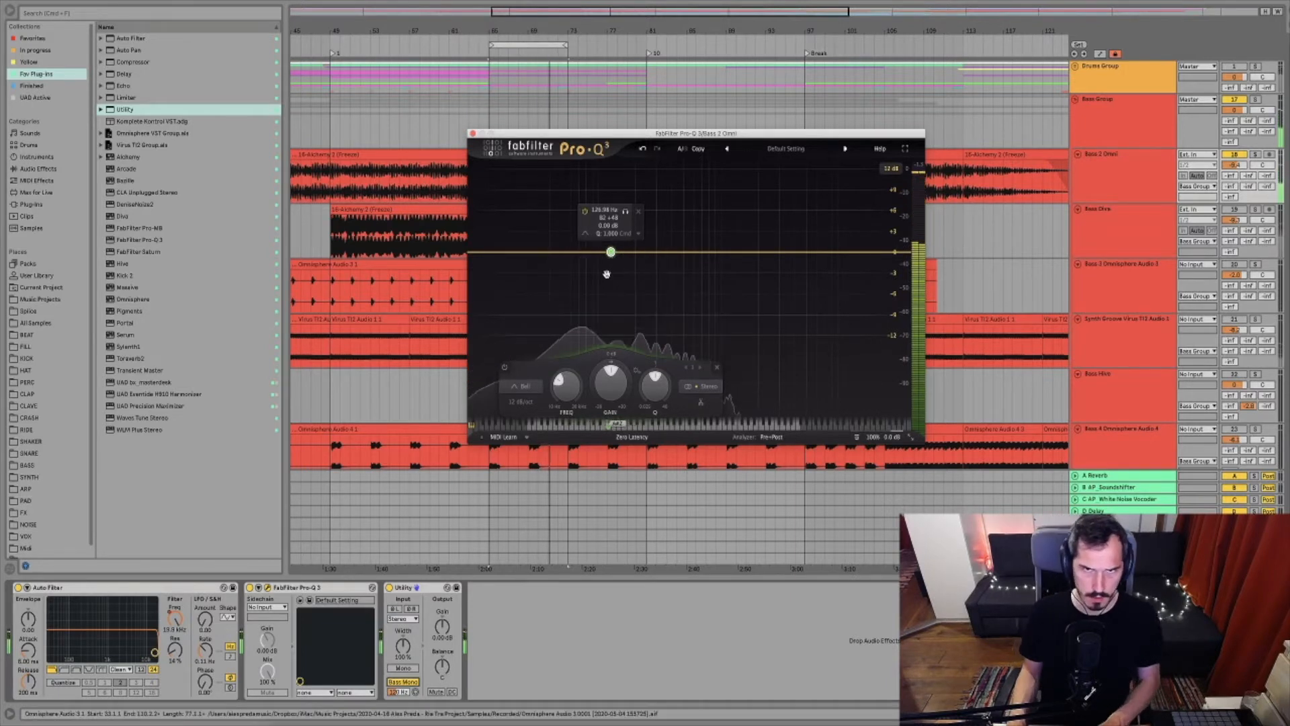
{"action": "left_click", "coordinate": [717, 367]}
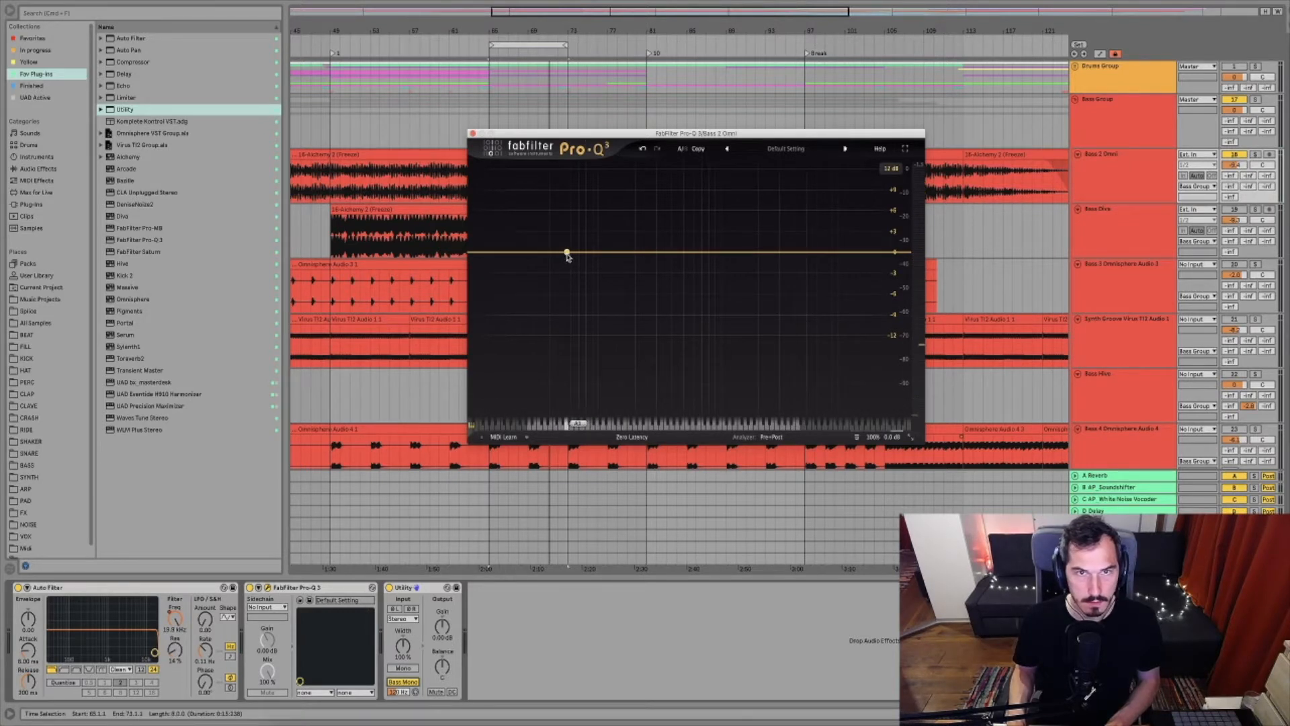
{"action": "left_click_drag", "start_coordinate": [567, 253], "coordinate": [568, 260]}
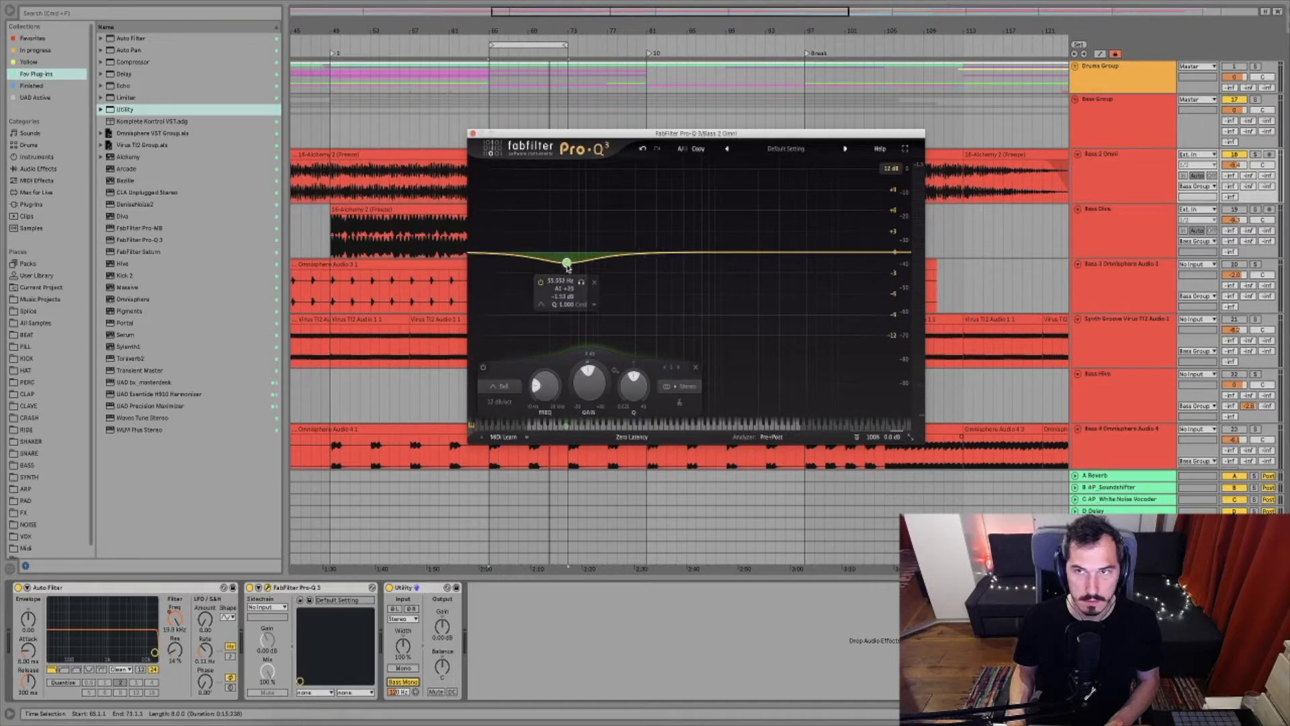
Unfold the Drums Group and examine the Kick's low-frequency peak in its last Pro-Q 3, using a temporary band to read the frequency
{"action": "left_click", "coordinate": [1074, 67]}
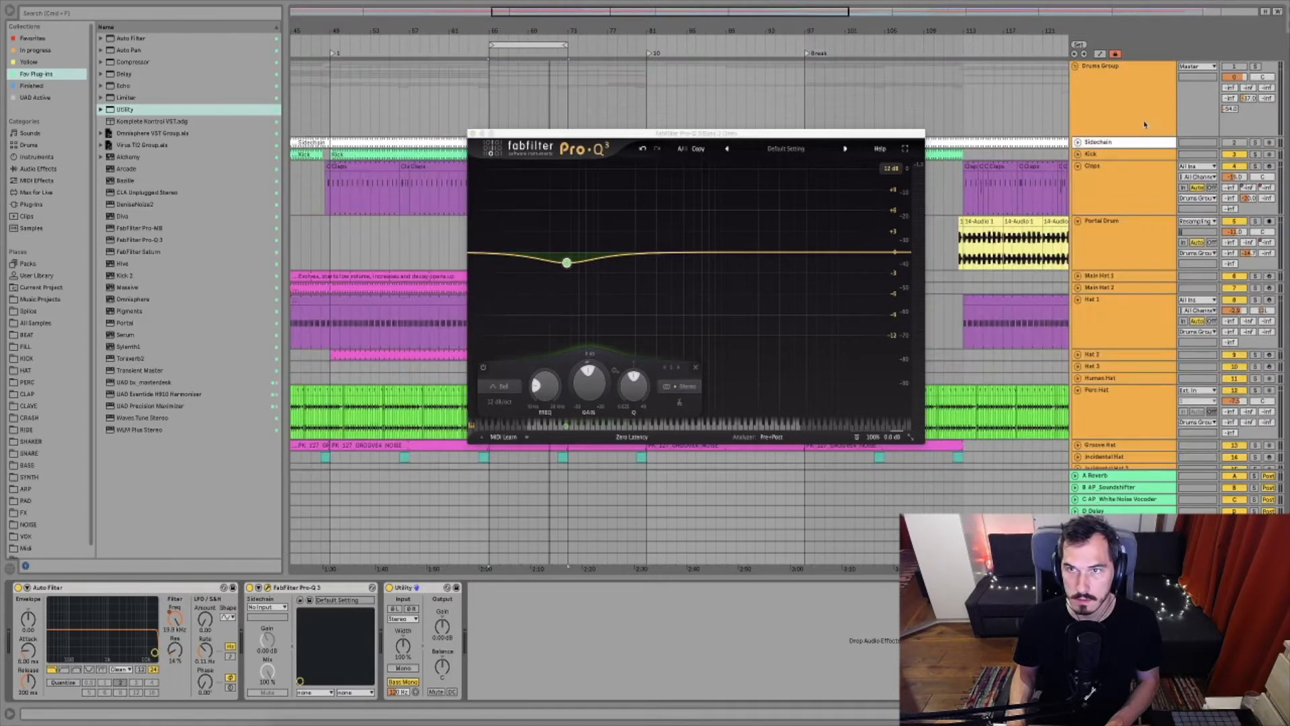
{"action": "left_click", "coordinate": [1097, 154]}
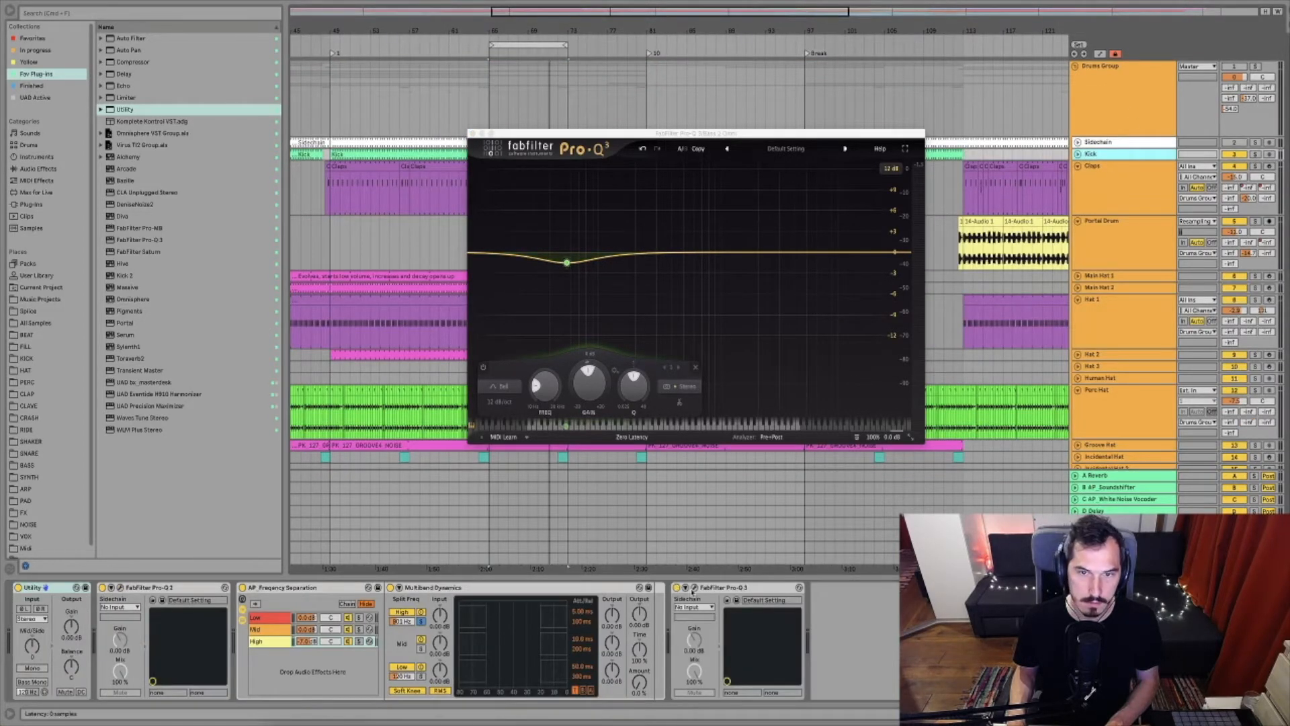
{"action": "left_click", "coordinate": [695, 588]}
{"action": "key", "text": "space"}
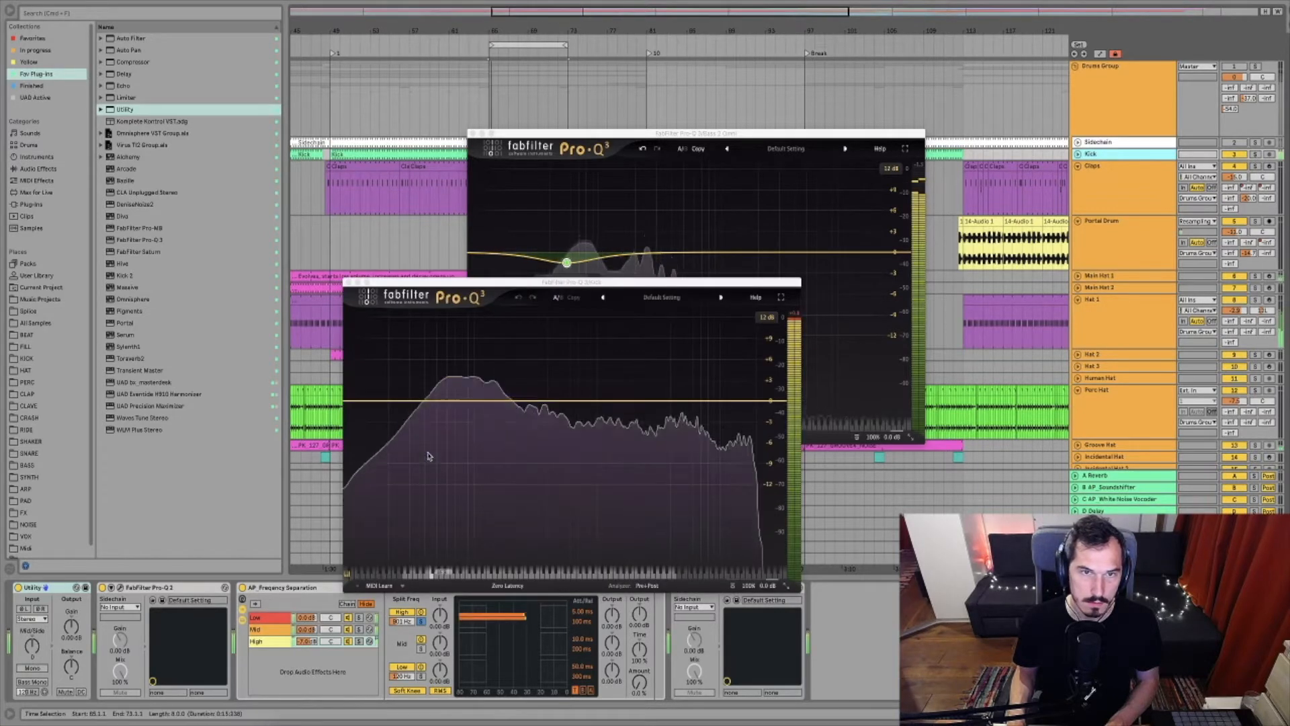
{"action": "mouse_move", "coordinate": [428, 456]}
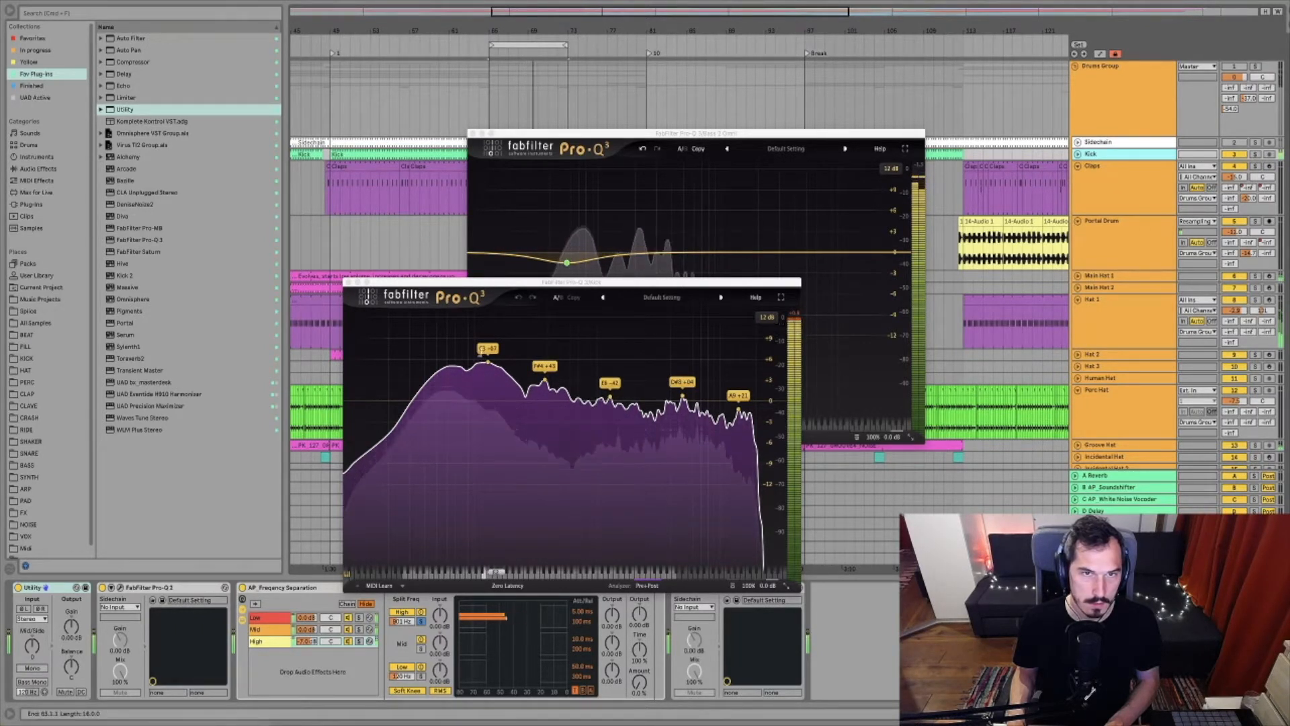
{"action": "left_click", "coordinate": [468, 403]}
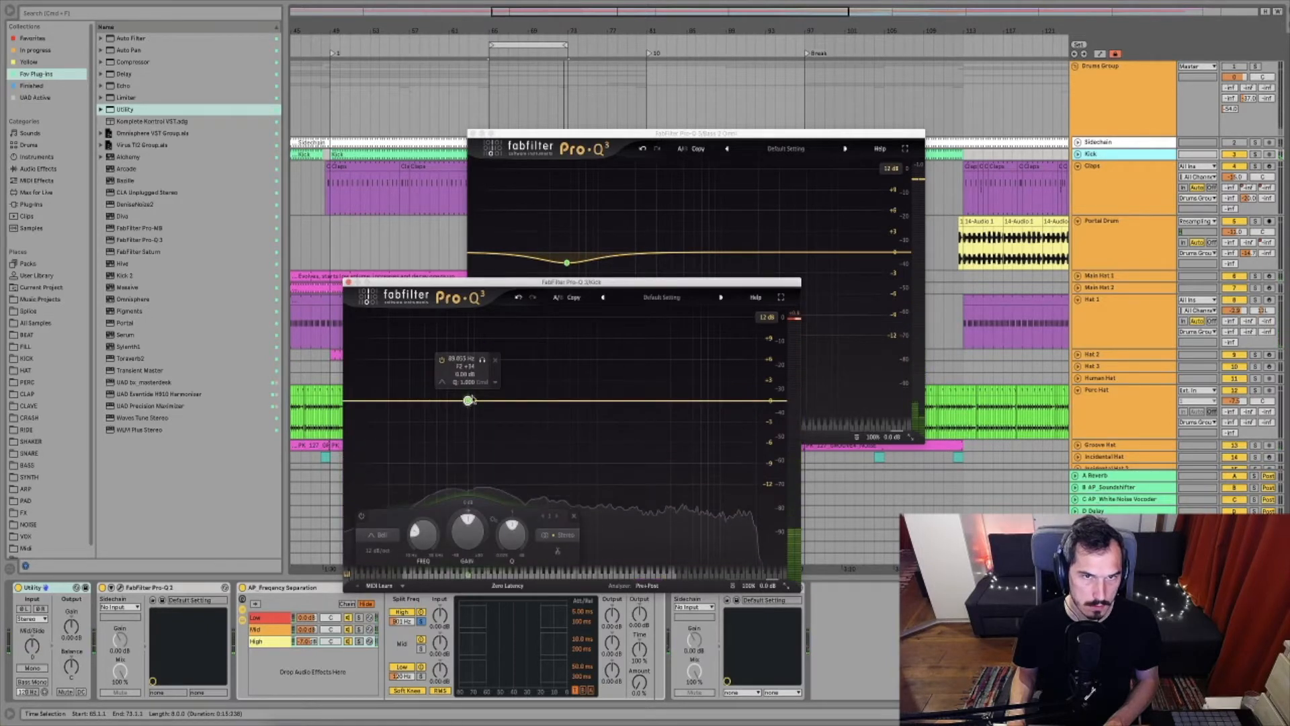
{"action": "left_click", "coordinate": [574, 517]}
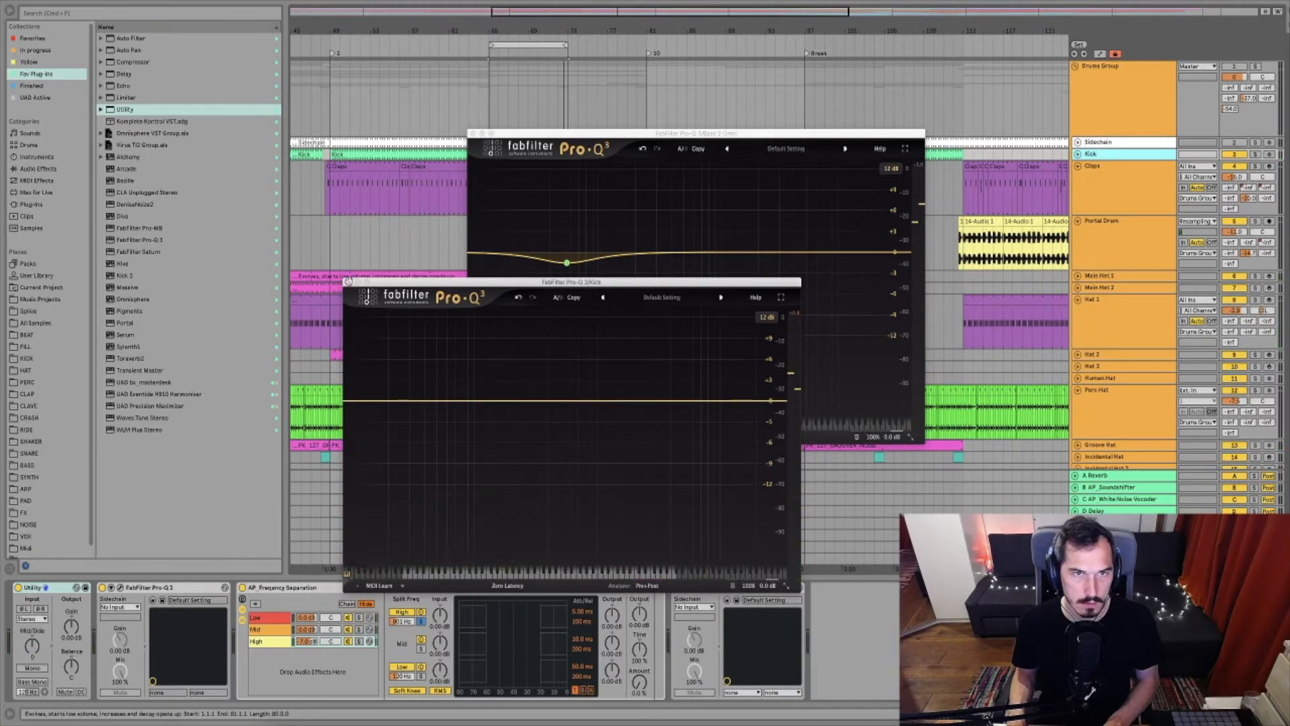
{"action": "left_click", "coordinate": [347, 282]}
Set the Bass 2 Omni EQ band to about 89 Hz with a cut of about 2.4 dB, and play the result
{"action": "left_click", "coordinate": [567, 263]}
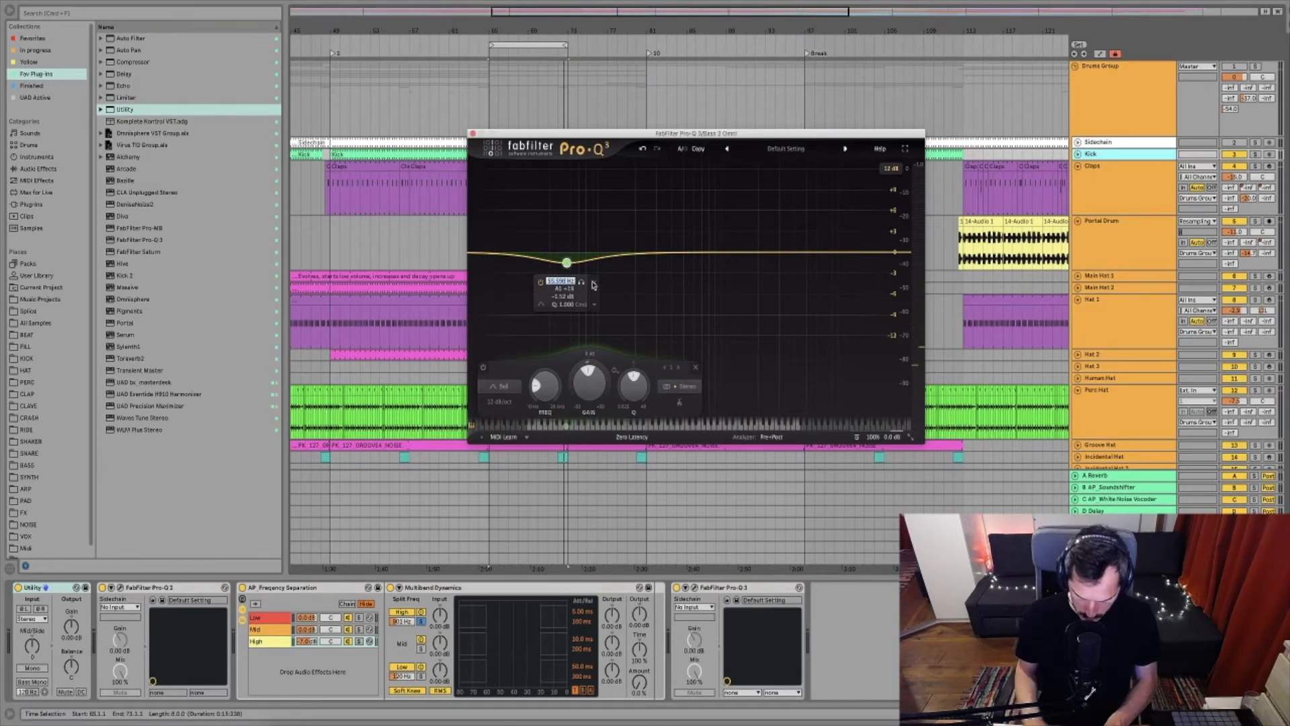
{"action": "key", "text": "BackSpace"}
{"action": "key", "text": "Return"}
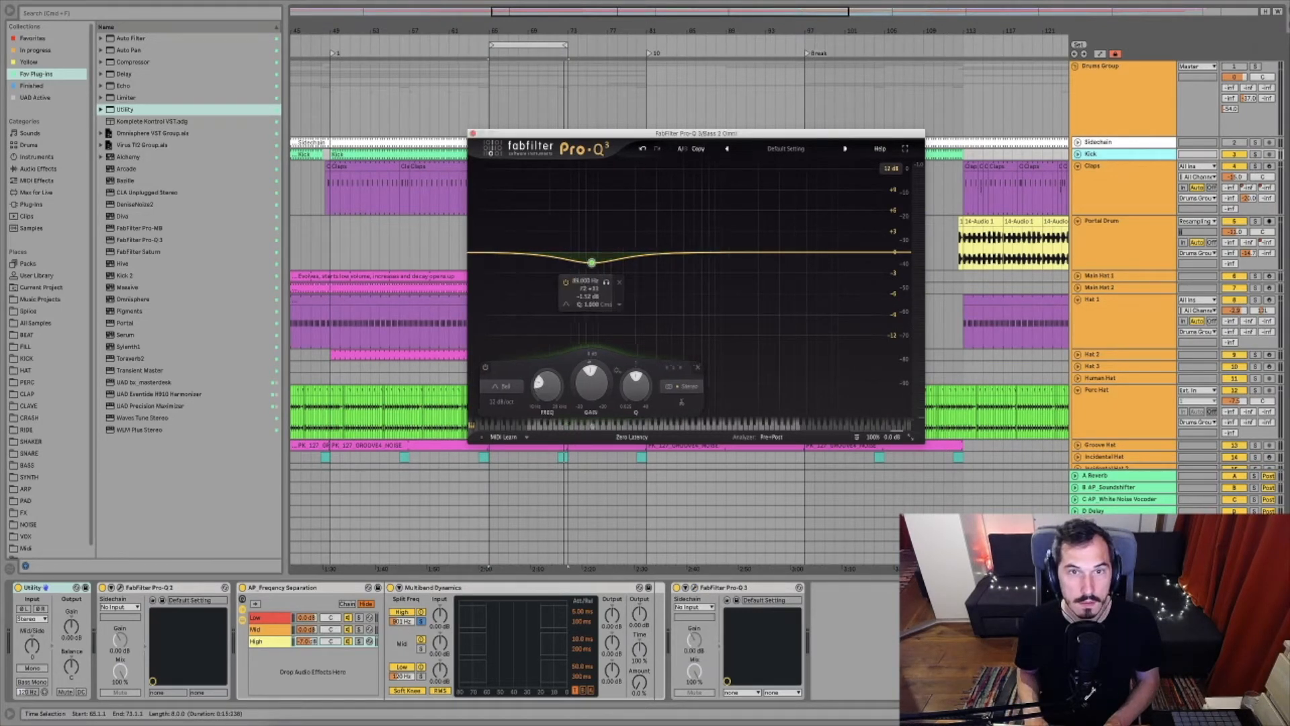
{"action": "left_click_drag", "start_coordinate": [591, 380], "coordinate": [591, 378]}
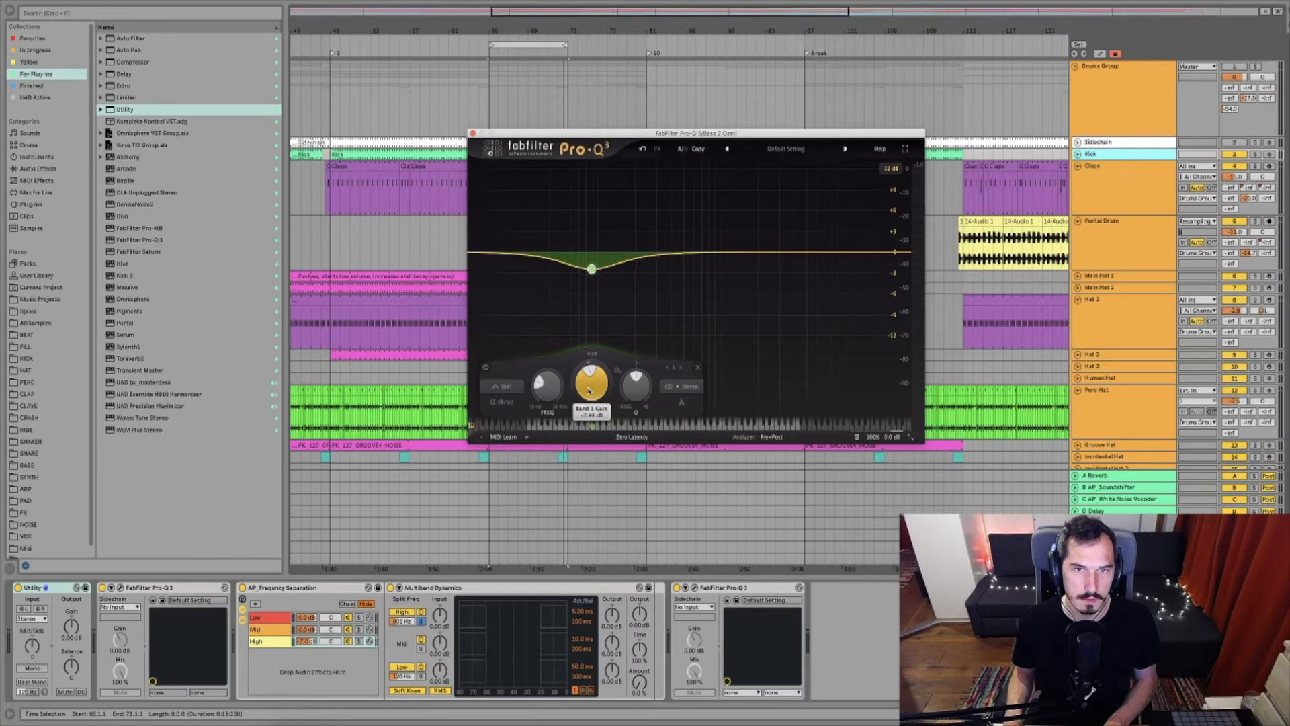
{"action": "left_click_drag", "start_coordinate": [587, 381], "coordinate": [588, 380]}
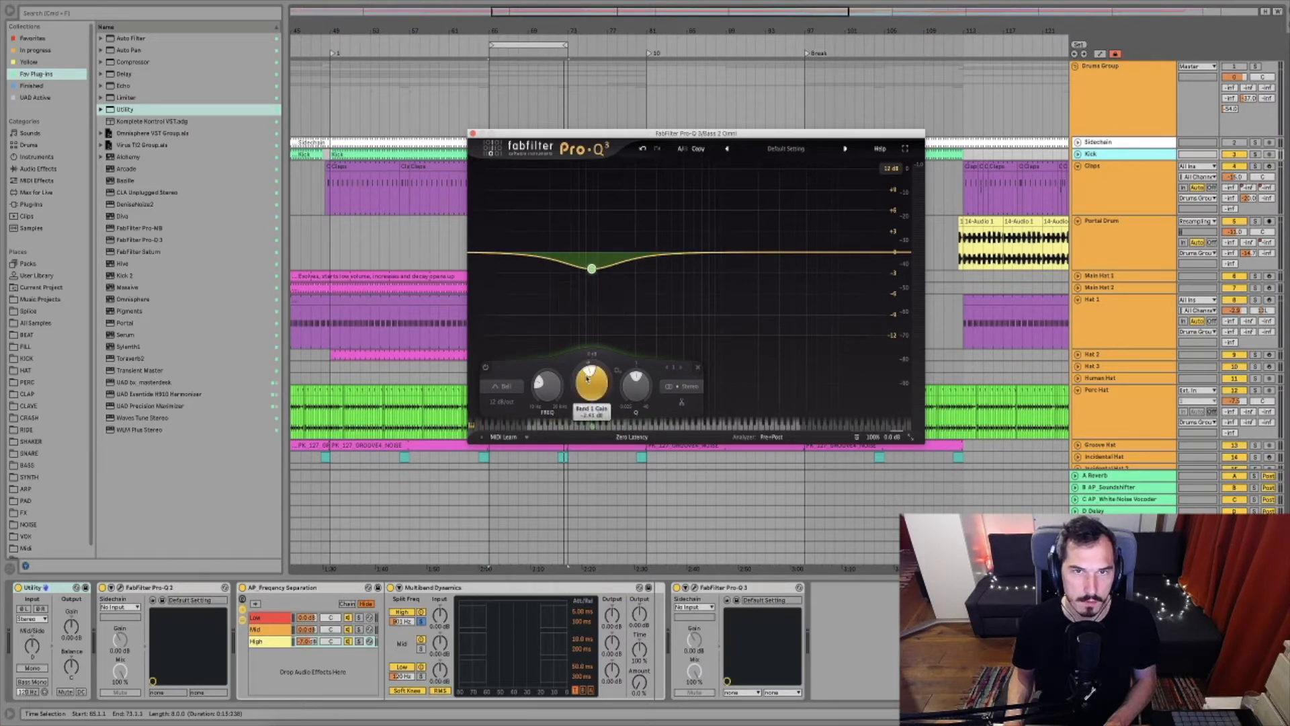
{"action": "key", "text": "space"}
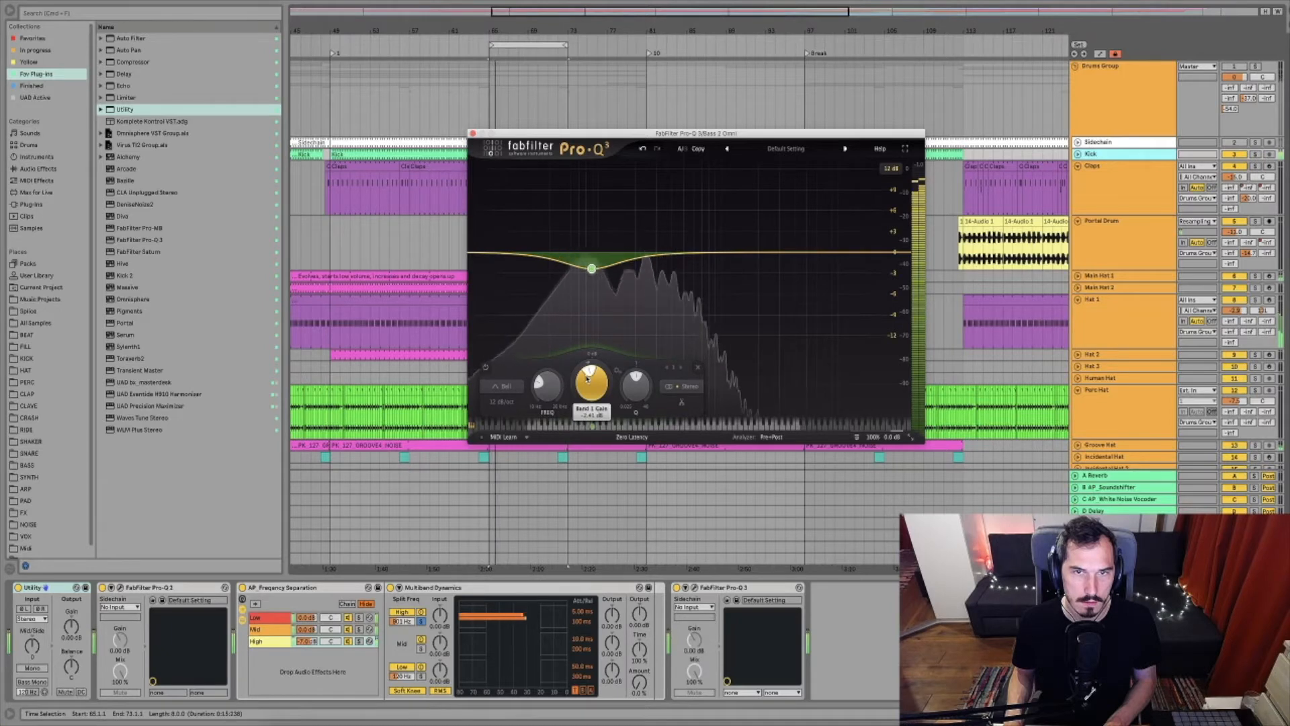
{"action": "left_click", "coordinate": [471, 132]}
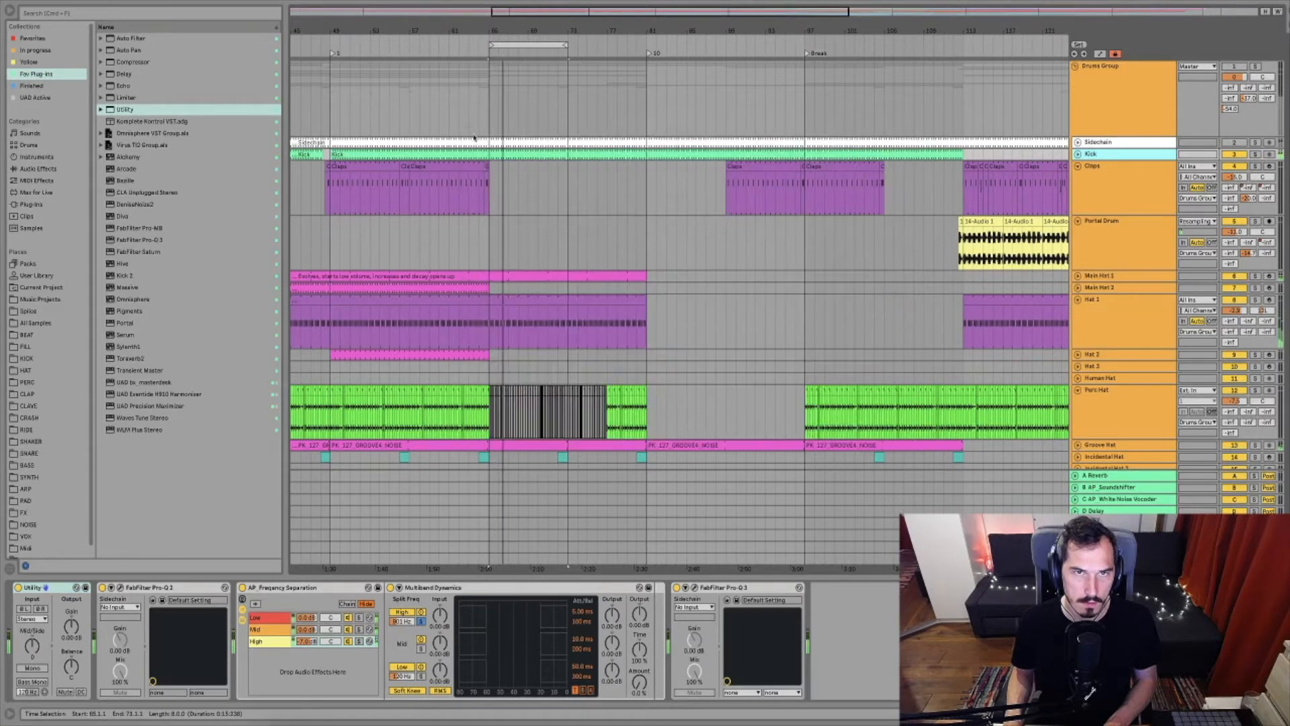
Examine the Bass 2 Omni waveform and its transition around bar 65, and play from there
{"action": "scroll", "coordinate": [548, 237], "scroll_direction": "down", "scroll_amount": 5}
{"action": "scroll", "coordinate": [548, 236], "scroll_direction": "down", "scroll_amount": 3}
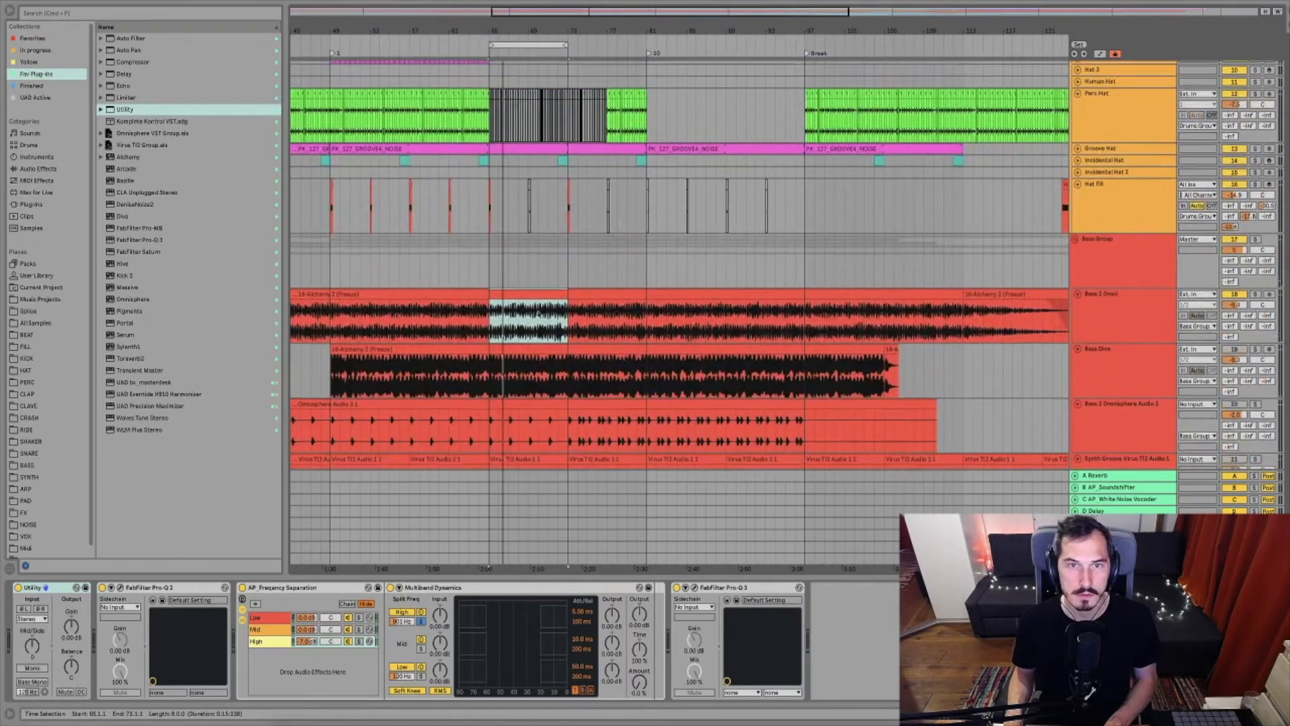
{"action": "left_click_drag", "start_coordinate": [495, 29], "coordinate": [526, 27]}
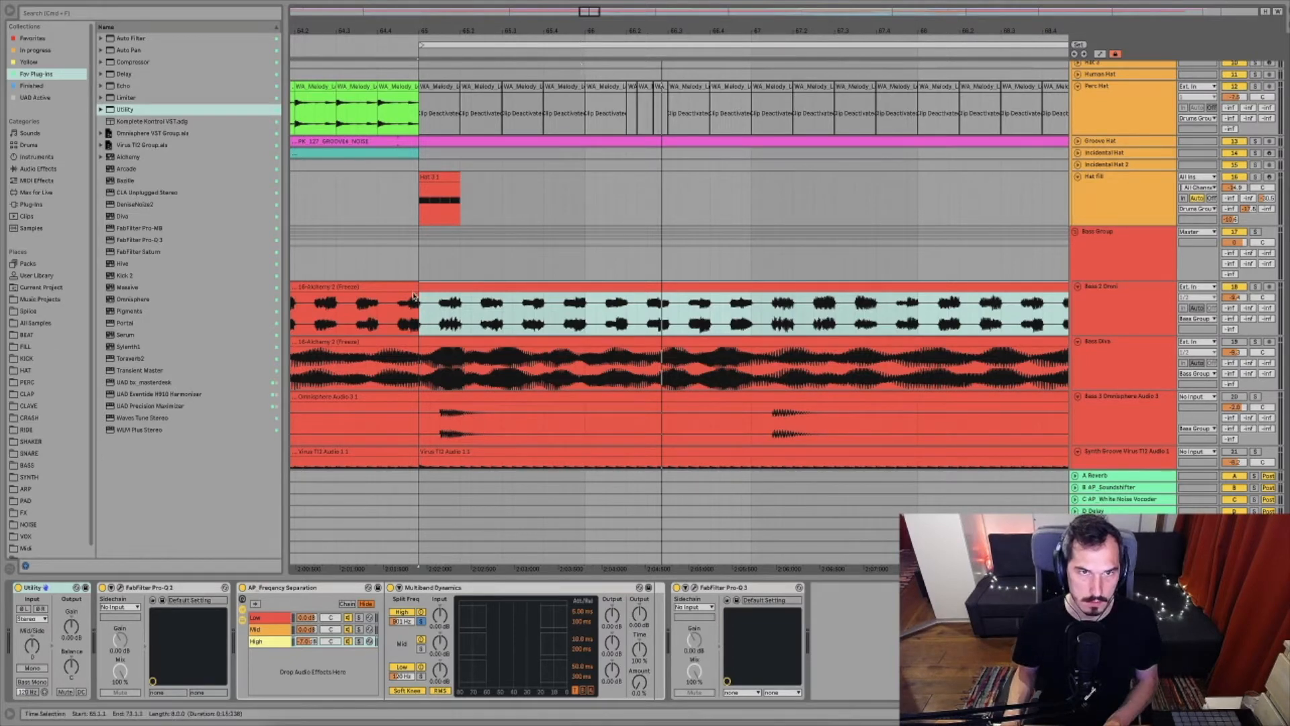
{"action": "left_click_drag", "start_coordinate": [412, 30], "coordinate": [481, 392]}
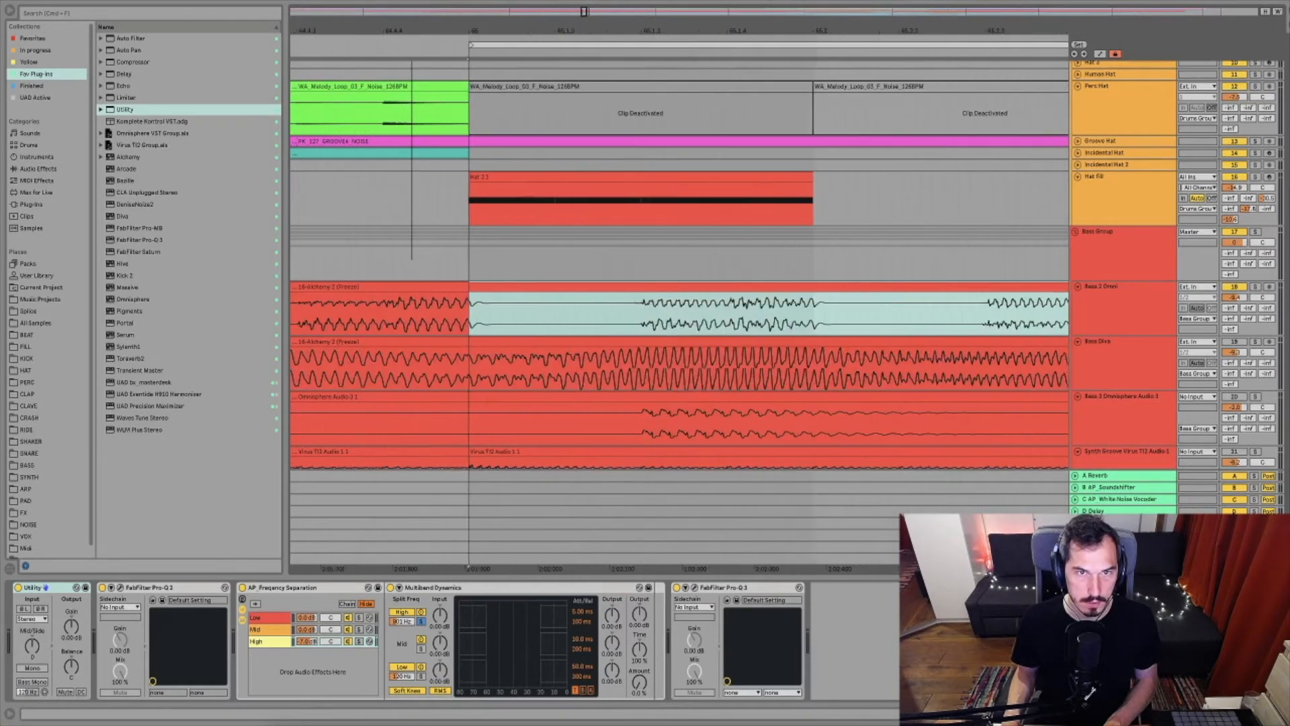
{"action": "left_click", "coordinate": [432, 287]}
{"action": "left_click", "coordinate": [432, 327]}
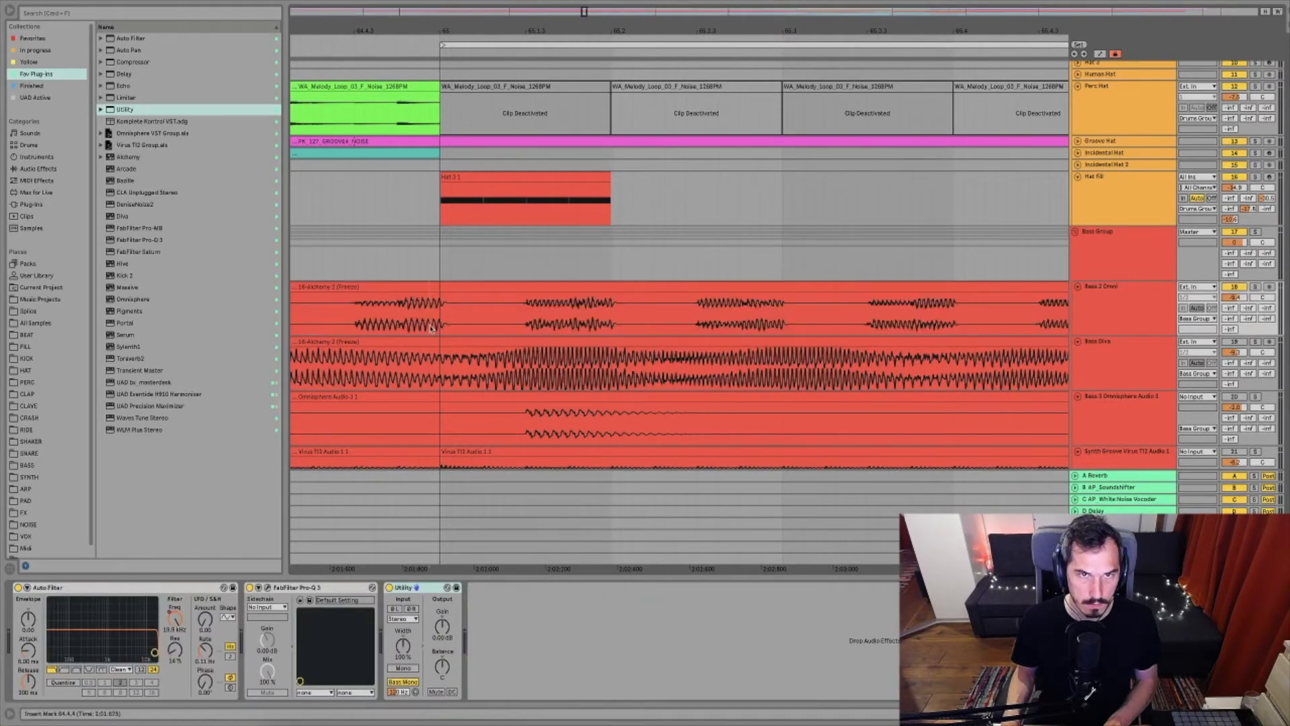
{"action": "scroll", "coordinate": [457, 317], "scroll_direction": "down", "scroll_amount": 10}
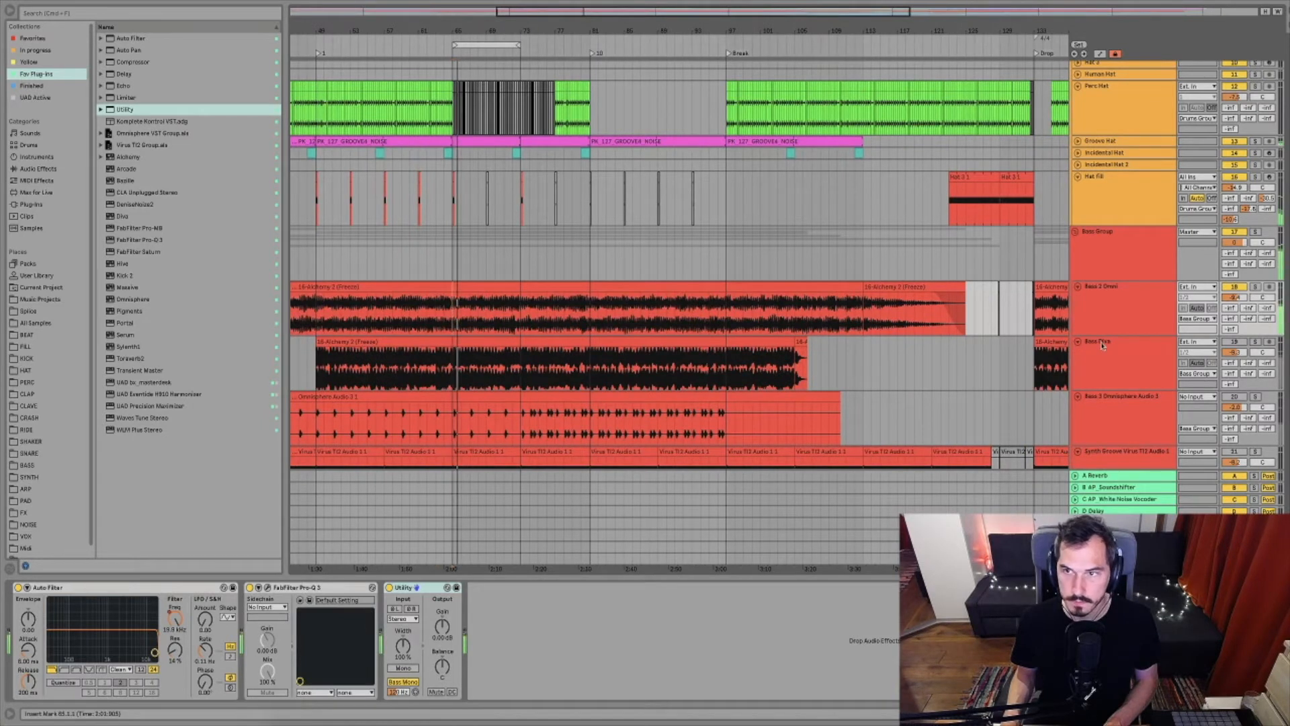
Open Bass 2 Omni's Pro-Q 3 and use a temporary boosted band to examine the second low-frequency peak during playback, removing it again
{"action": "scroll", "coordinate": [1105, 344], "scroll_direction": "down", "scroll_amount": 1}
{"action": "scroll", "coordinate": [1105, 344], "scroll_direction": "down", "scroll_amount": 1}
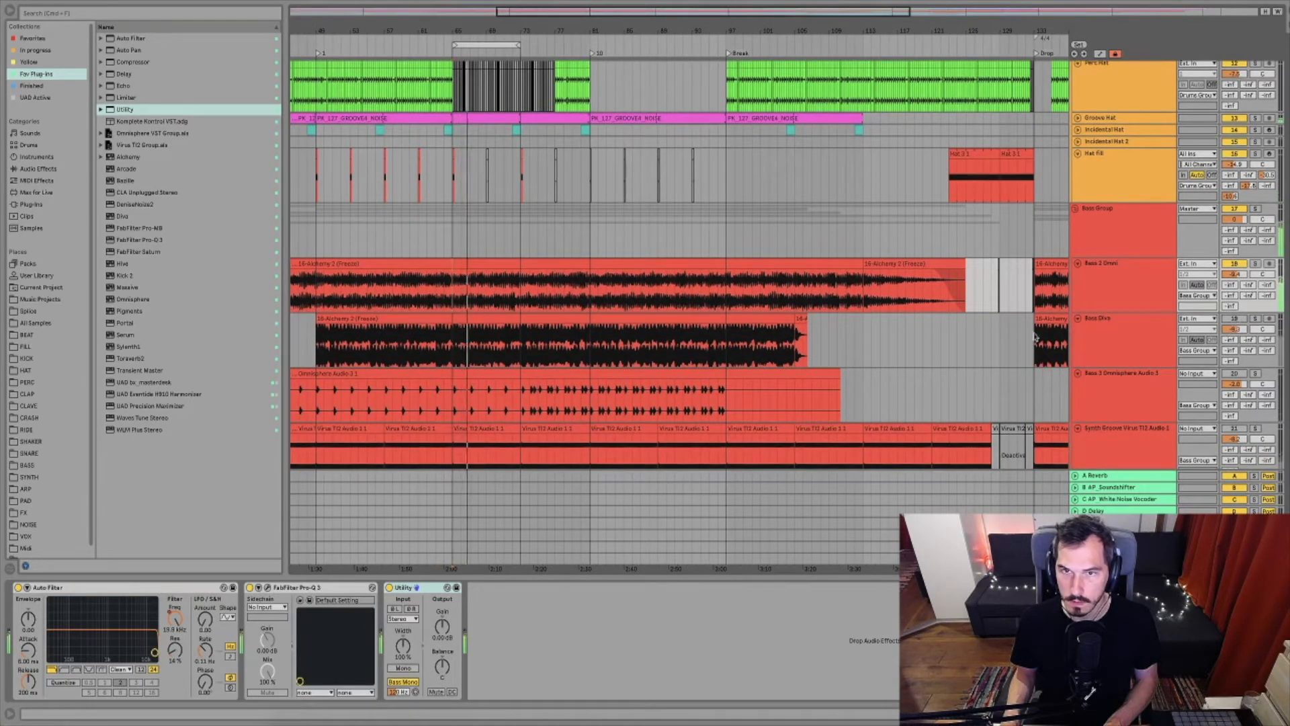
{"action": "left_click", "coordinate": [269, 588]}
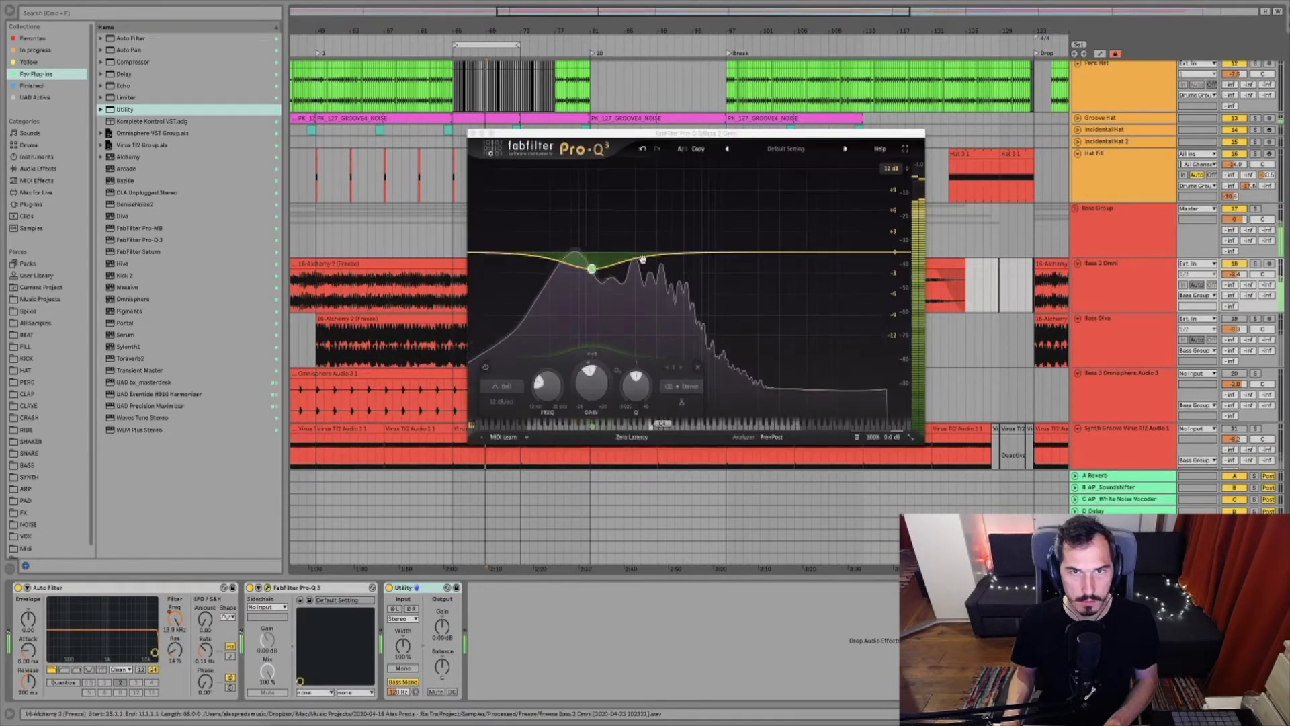
{"action": "left_click_drag", "start_coordinate": [643, 254], "coordinate": [639, 178]}
{"action": "scroll", "coordinate": [638, 218], "scroll_direction": "up", "scroll_amount": 5}
{"action": "left_click", "coordinate": [745, 368]}
{"action": "key", "text": "space"}
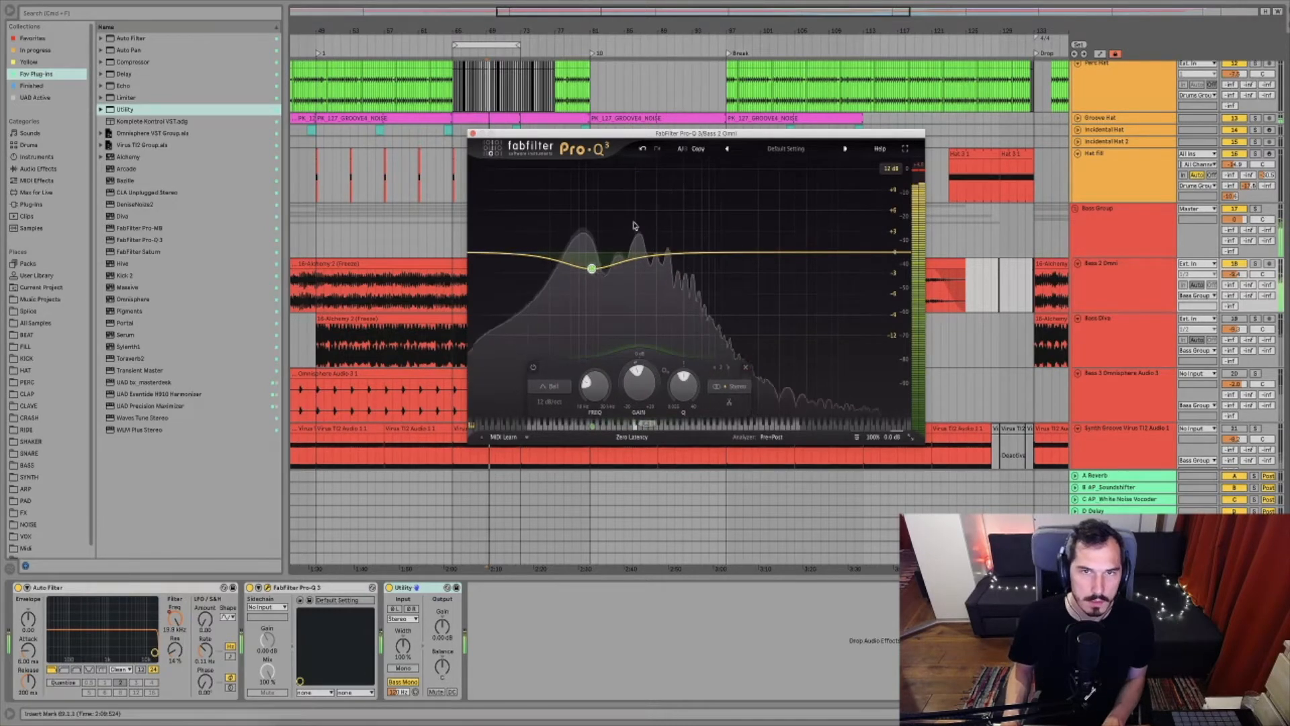
Add a second EQ band on Bass 2 Omni cutting about 3.5 dB near 225 Hz, and close the EQ window
{"action": "left_click_drag", "start_coordinate": [644, 259], "coordinate": [642, 268]}
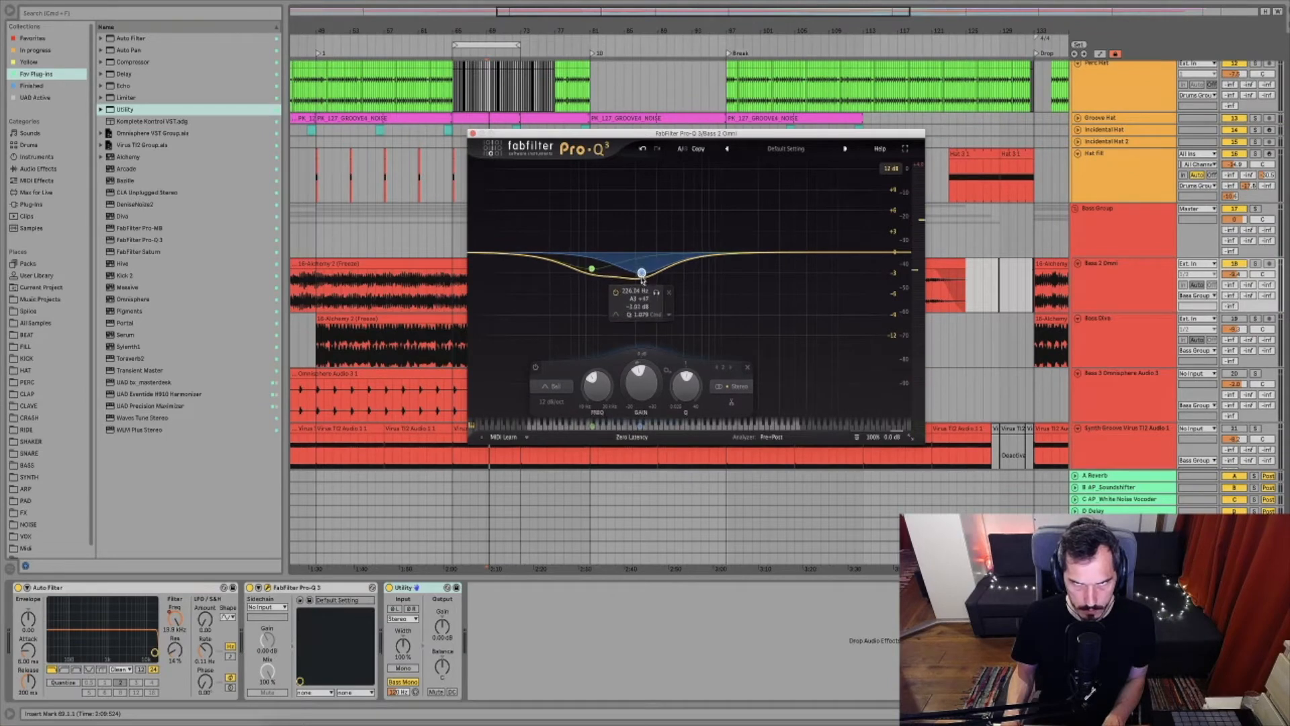
{"action": "left_click_drag", "start_coordinate": [642, 276], "coordinate": [643, 279]}
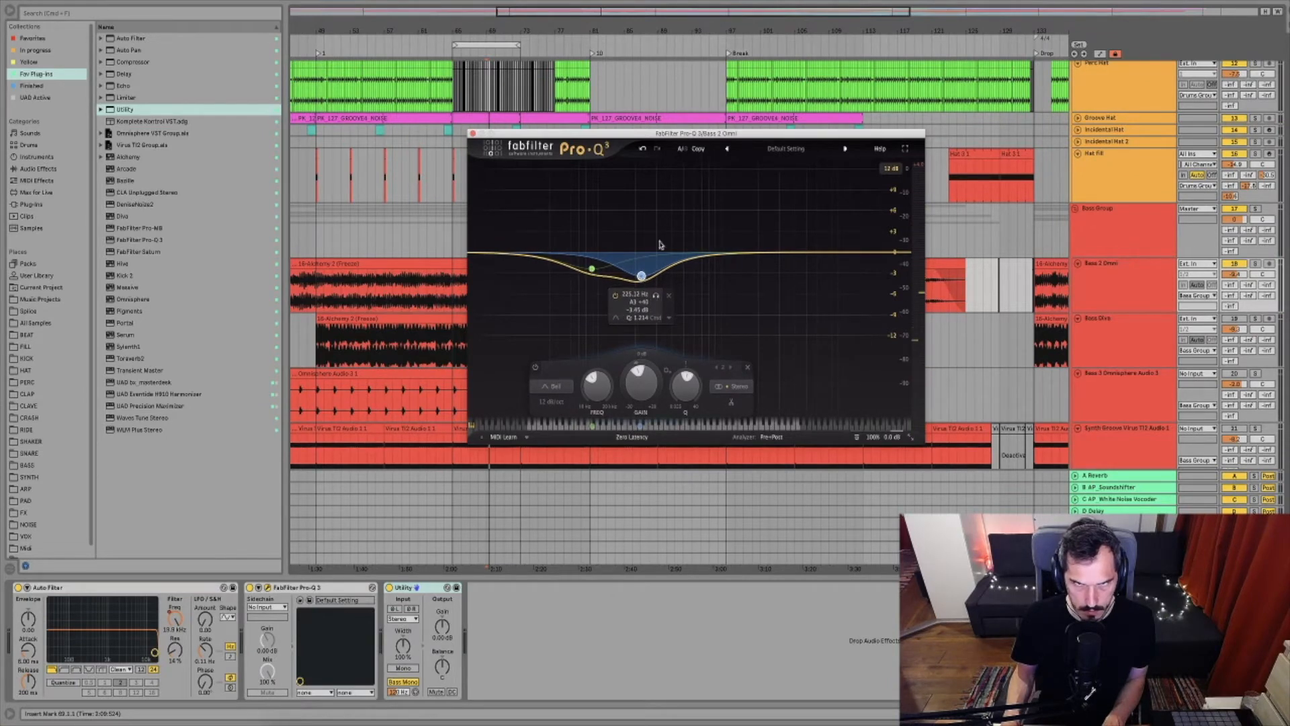
{"action": "mouse_move", "coordinate": [639, 135]}
{"action": "left_mouse_down"}
{"action": "mouse_move", "coordinate": [659, 128]}
{"action": "mouse_move", "coordinate": [642, 123]}
{"action": "left_mouse_up"}
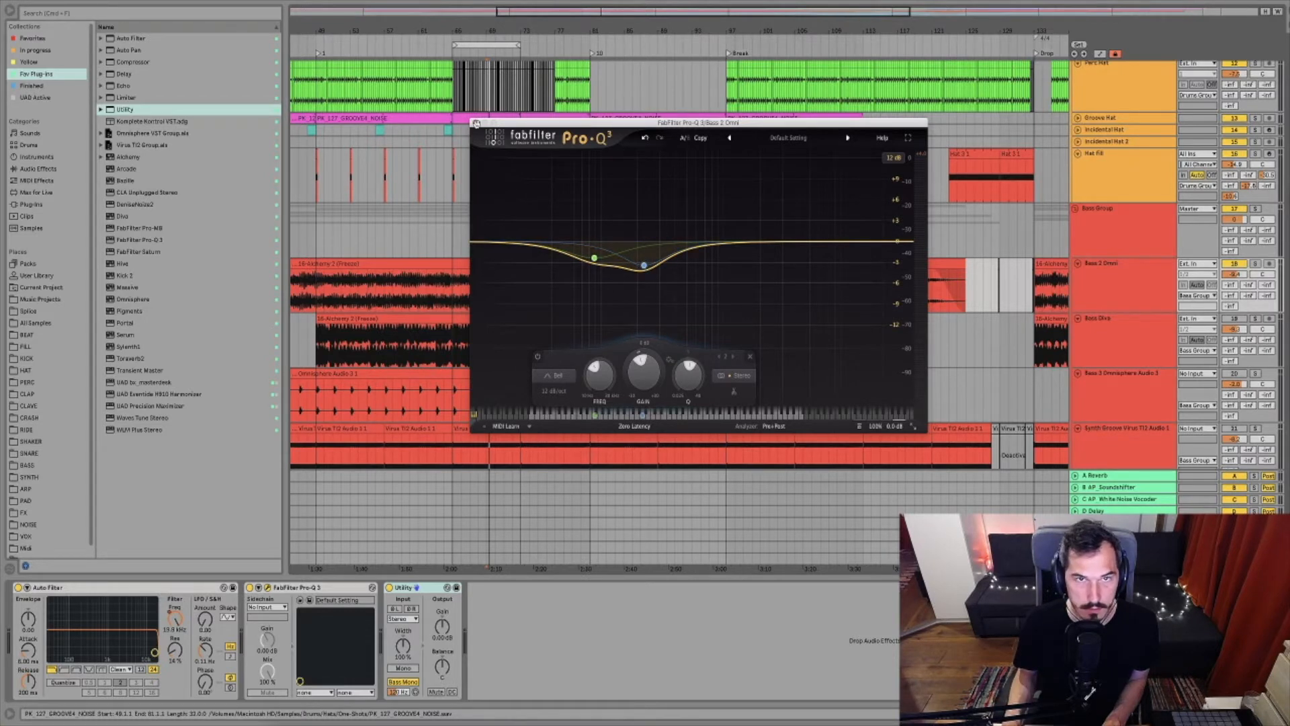
{"action": "left_click", "coordinate": [474, 125]}
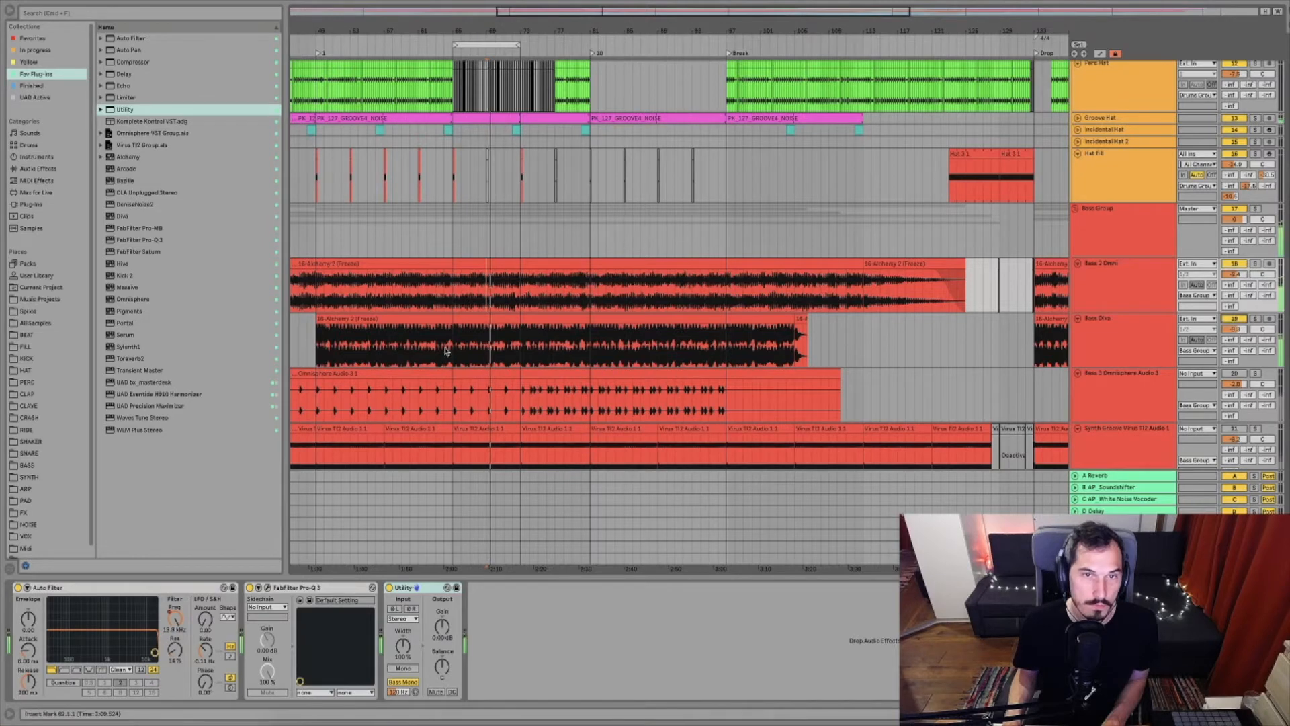
Compare Bass 2 Omni and Bass Diva with their device chains, and play the loop from bar 65 in a wider arrangement view
{"action": "left_click", "coordinate": [494, 364]}
{"action": "left_click", "coordinate": [489, 352]}
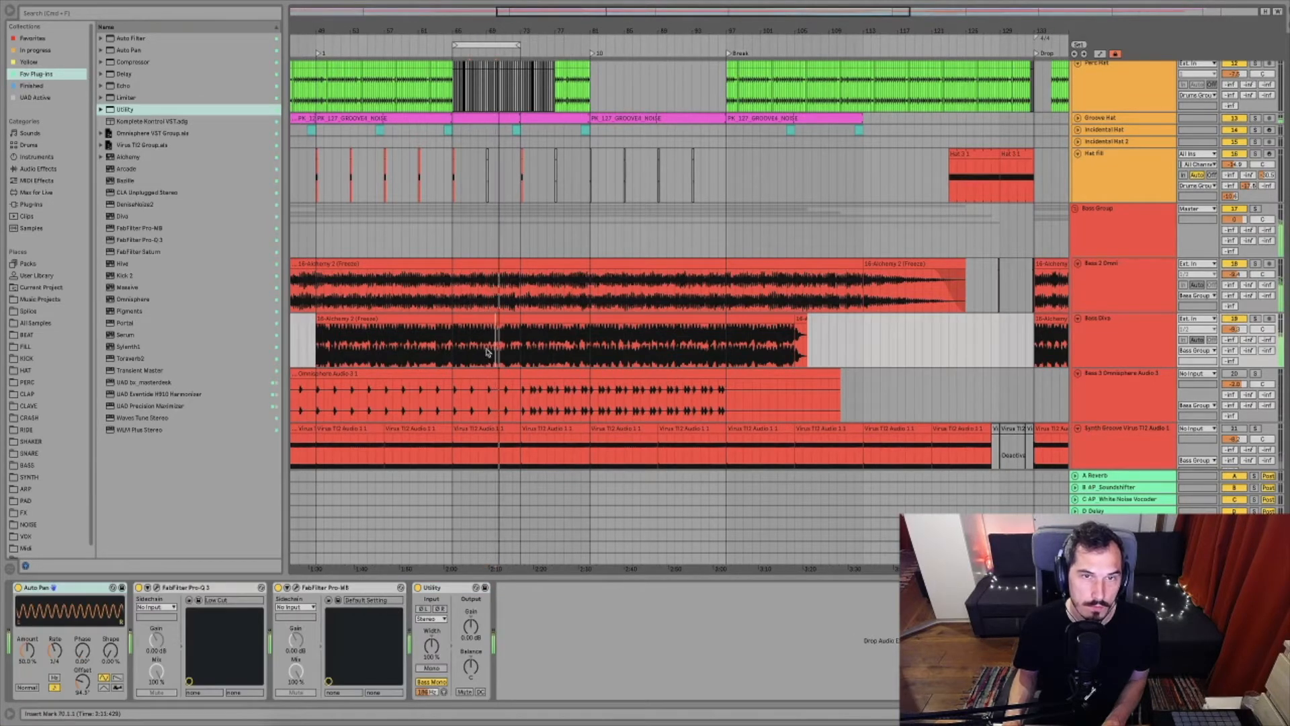
{"action": "left_click", "coordinate": [491, 288]}
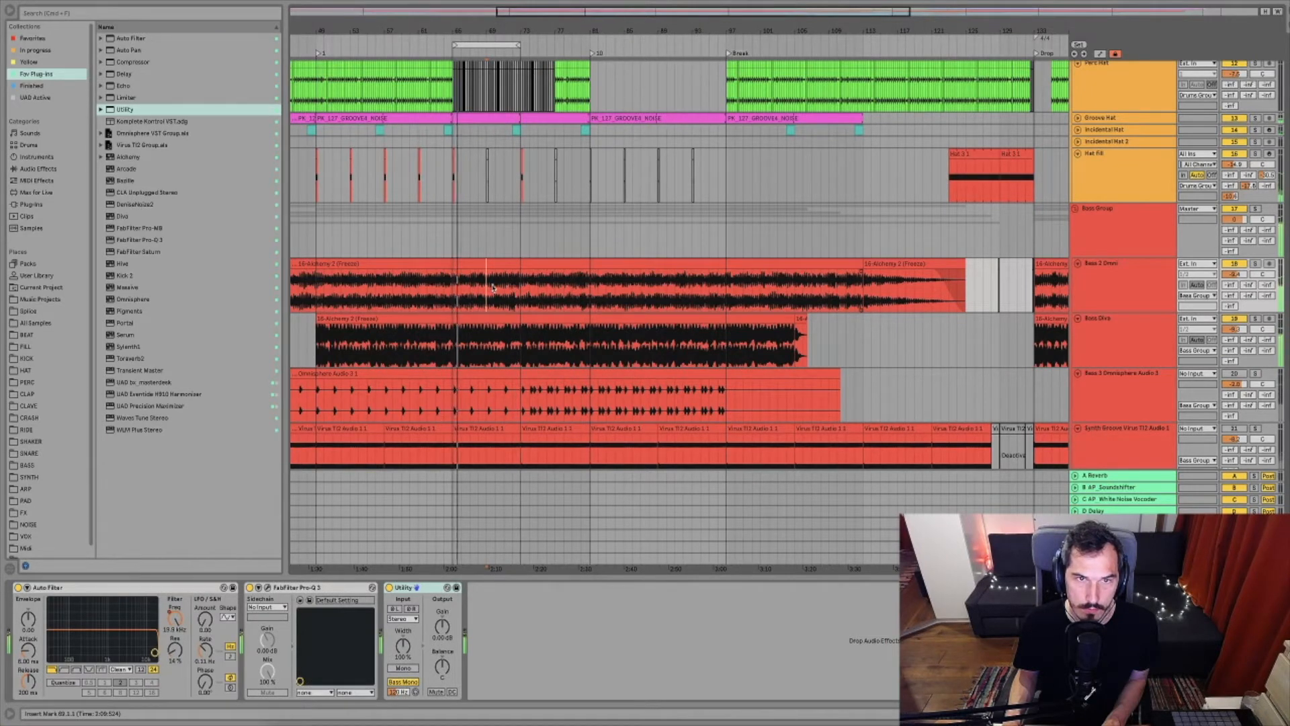
{"action": "left_click", "coordinate": [501, 327]}
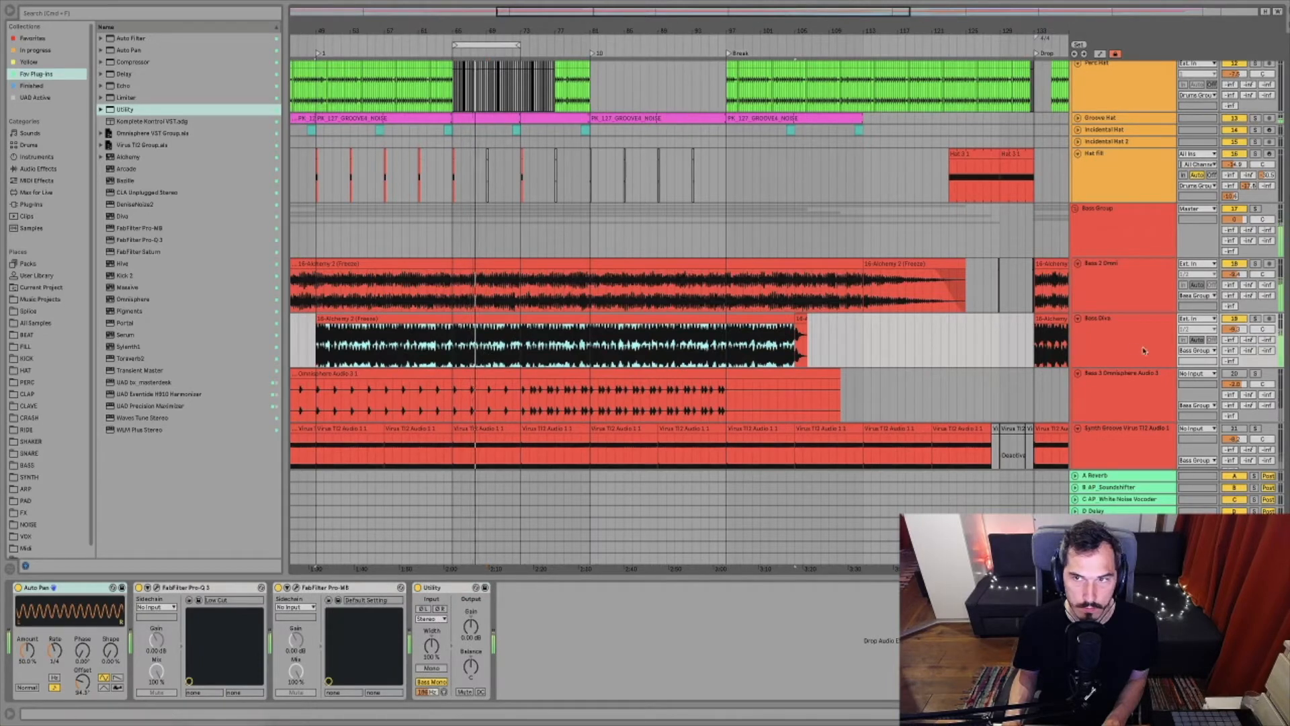
{"action": "left_click", "coordinate": [1116, 333]}
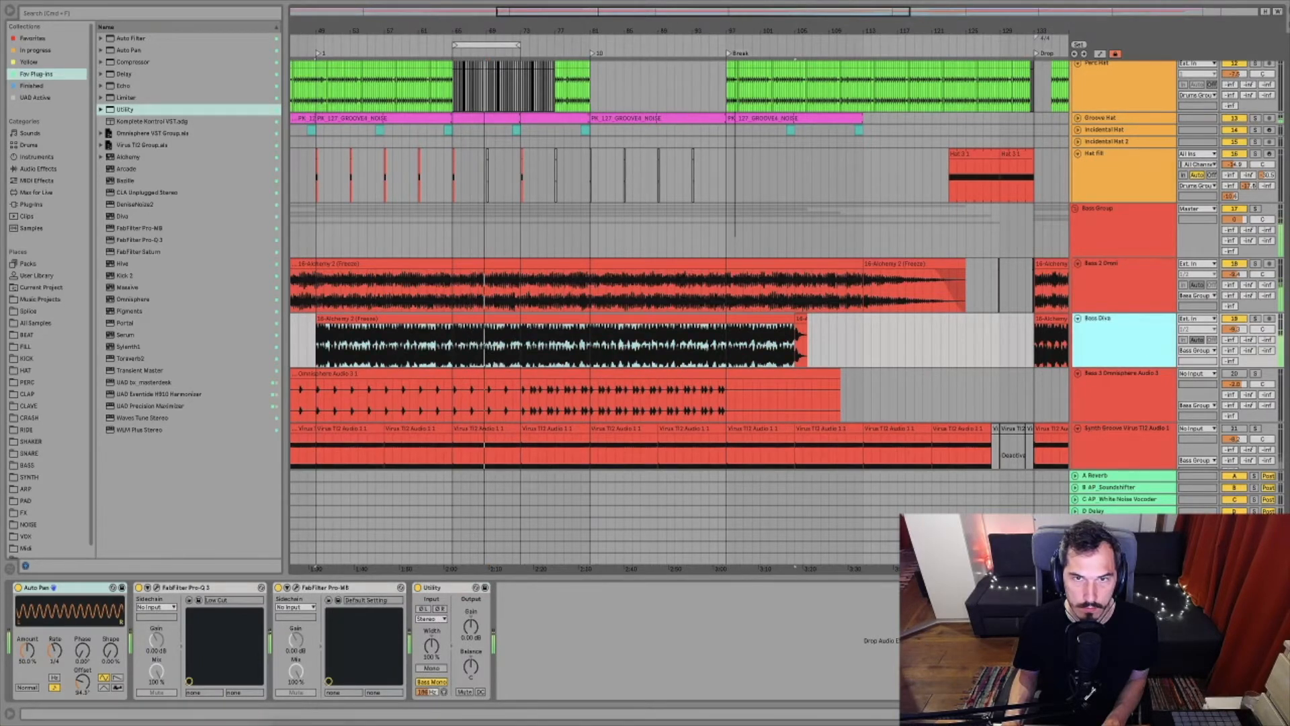
{"action": "left_click_drag", "start_coordinate": [735, 25], "coordinate": [734, 18]}
{"action": "left_click", "coordinate": [567, 358]}
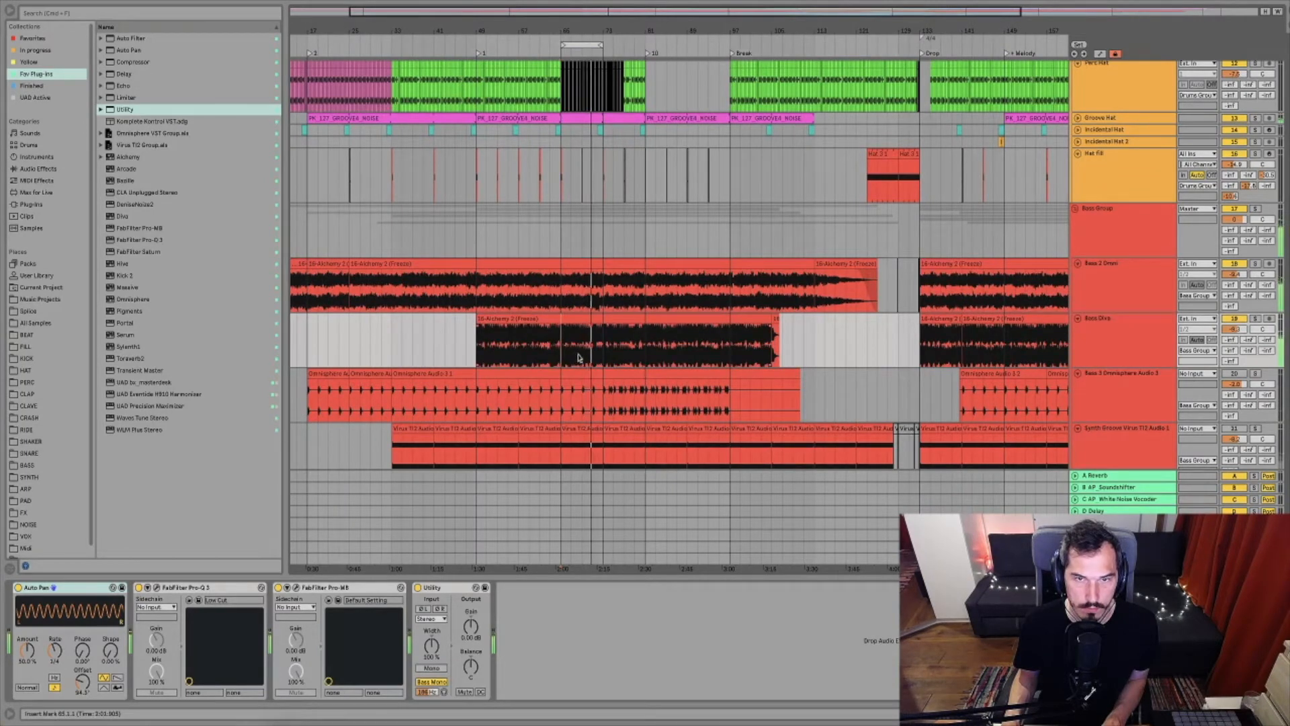
{"action": "key", "text": "space"}
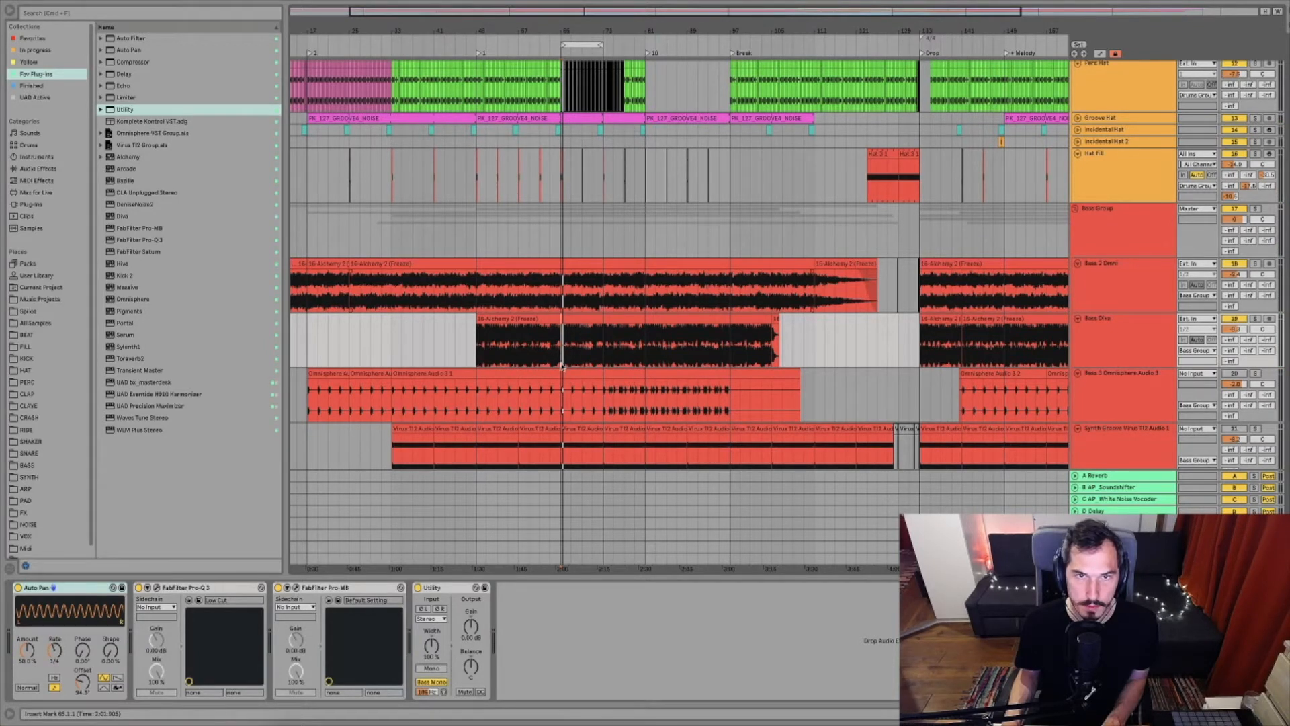
{"action": "key", "text": "space"}
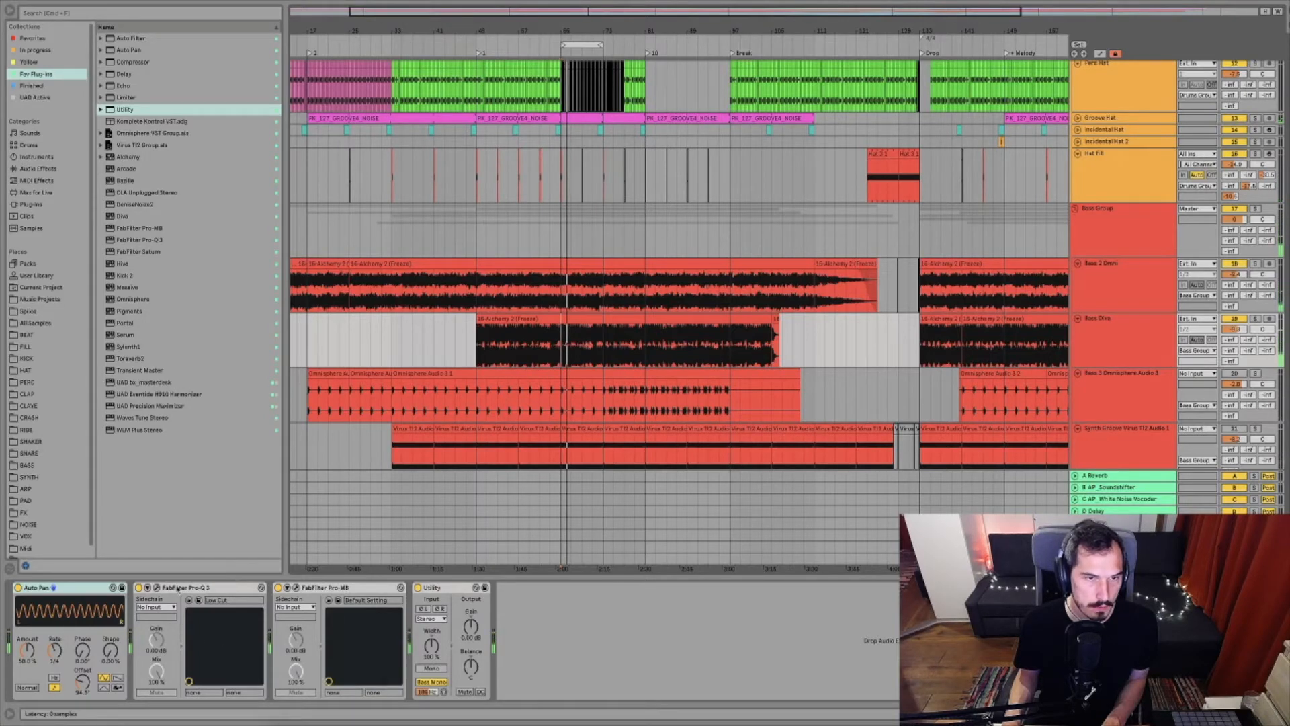
Open Bass Diva's Pro-Q 3 and try a cut of about 1.2 dB near 87 Hz, removing the band again
{"action": "left_click", "coordinate": [156, 588]}
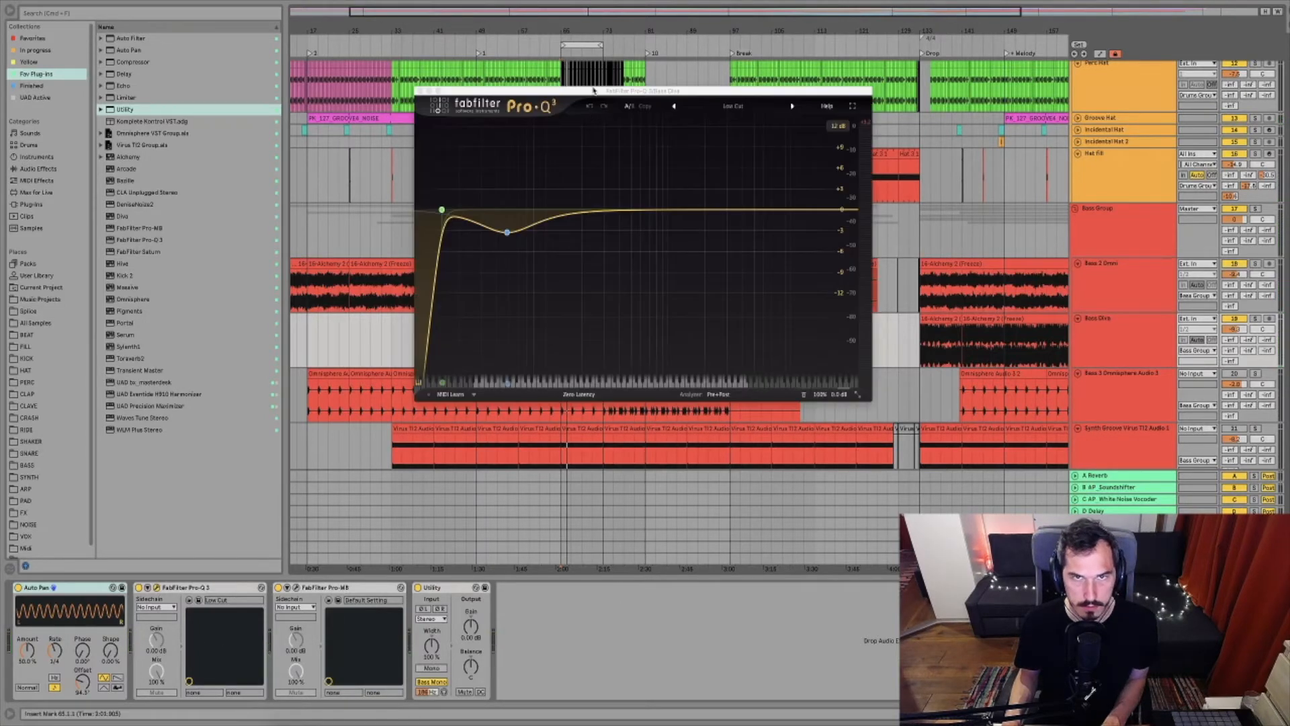
{"action": "left_click_drag", "start_coordinate": [590, 88], "coordinate": [897, 161]}
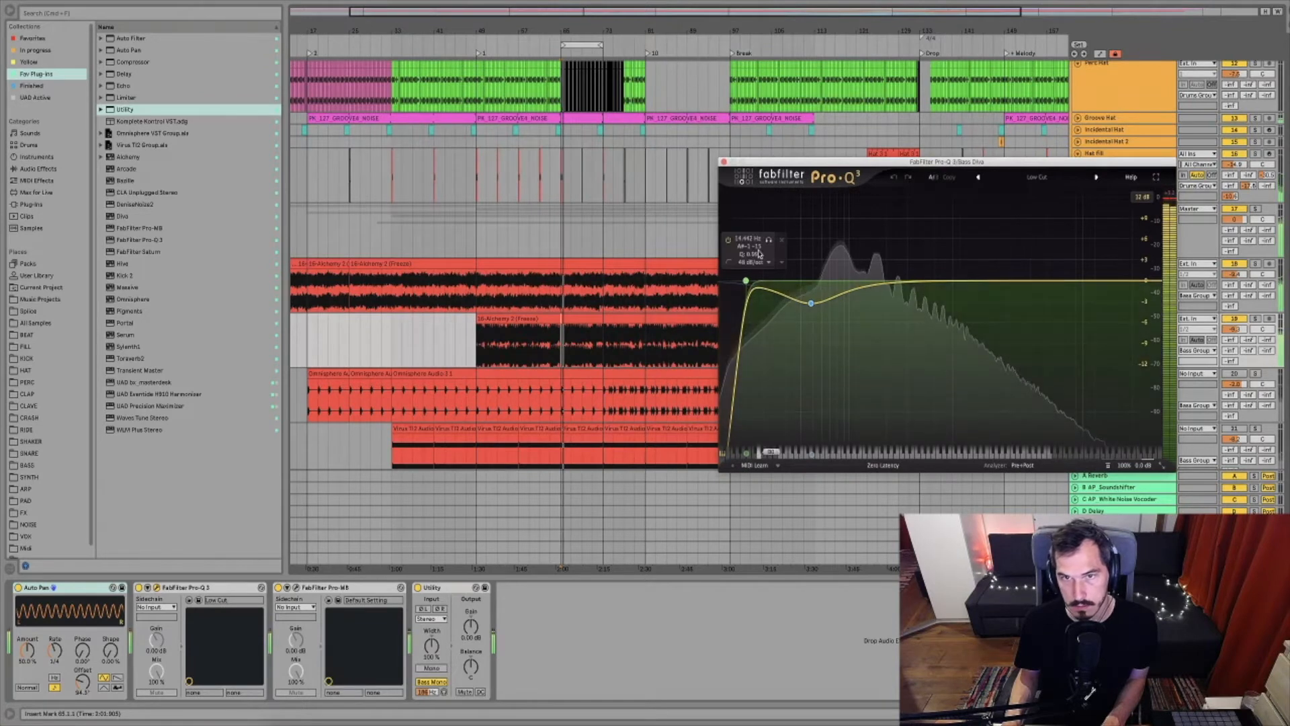
{"action": "mouse_move", "coordinate": [840, 281]}
{"action": "left_mouse_down"}
{"action": "mouse_move", "coordinate": [843, 220]}
{"action": "mouse_move", "coordinate": [843, 306]}
{"action": "left_mouse_up"}
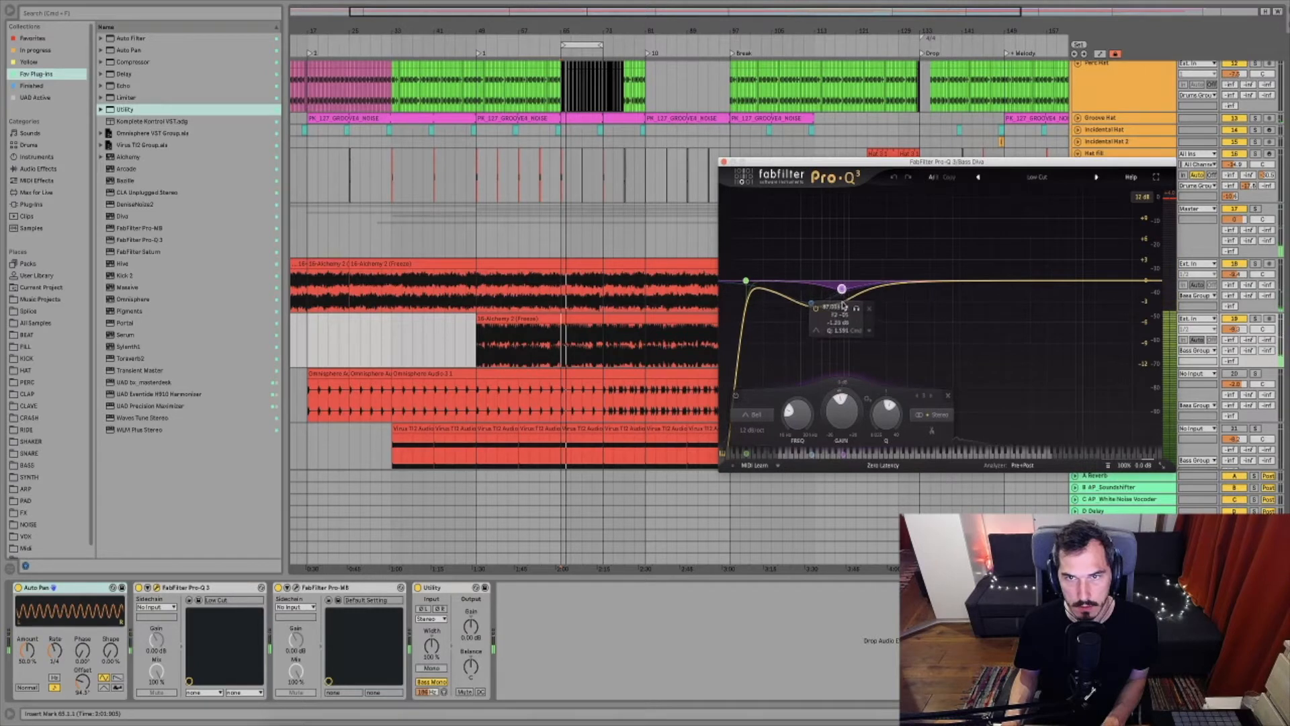
{"action": "left_click", "coordinate": [950, 402]}
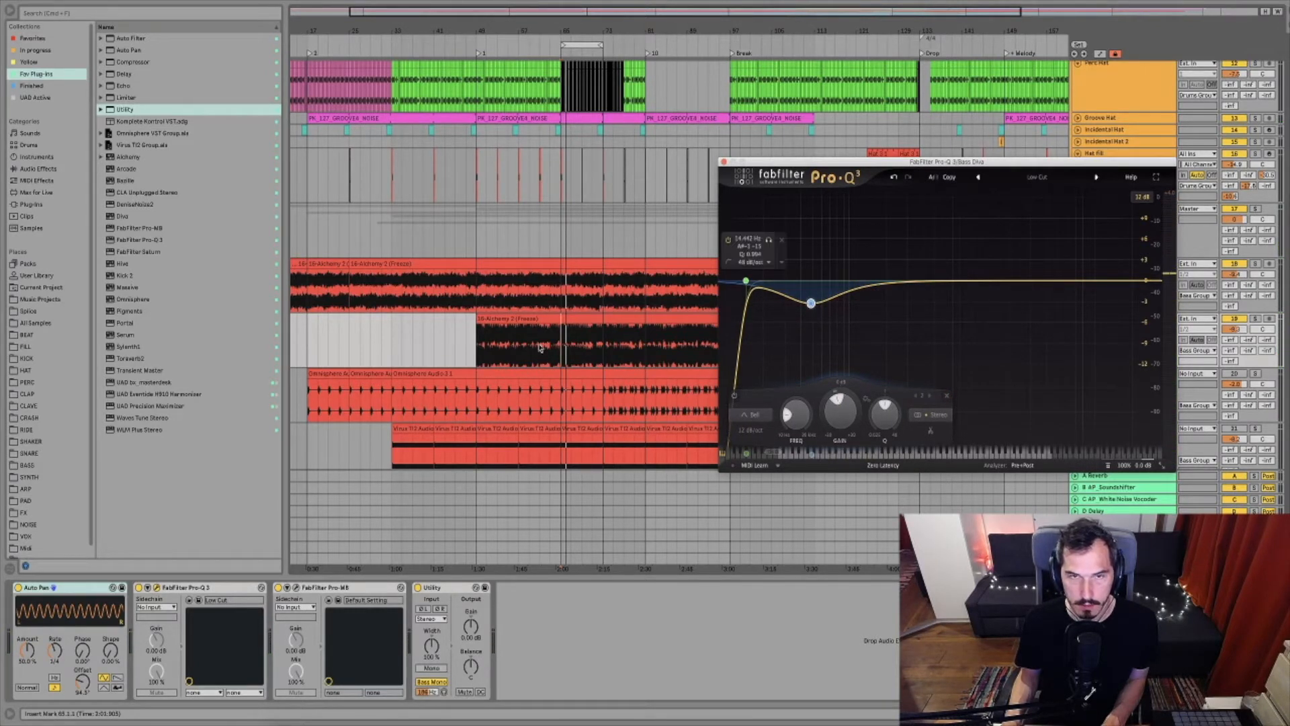
Check Bass Diva's main low-frequency peak with a temporary boost of about 4.7 dB near 84 Hz, and remove the band
{"action": "left_click", "coordinate": [563, 290]}
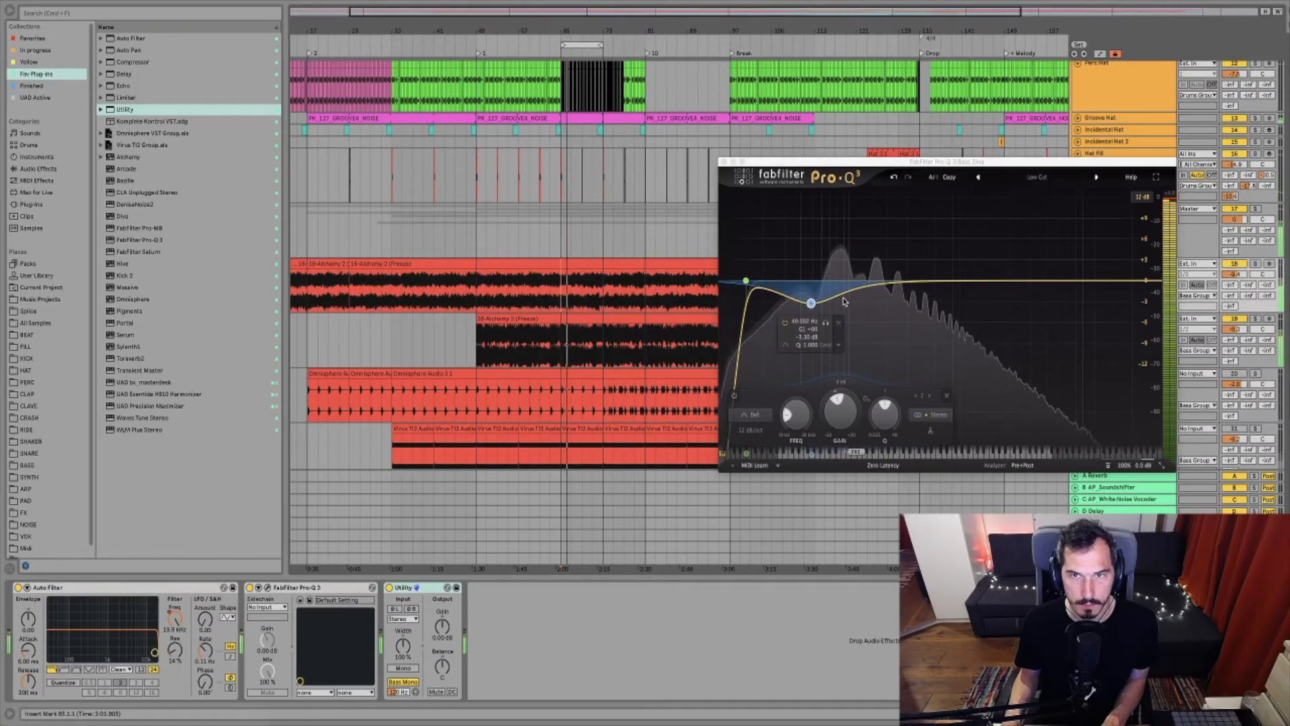
{"action": "left_click_drag", "start_coordinate": [839, 301], "coordinate": [840, 264]}
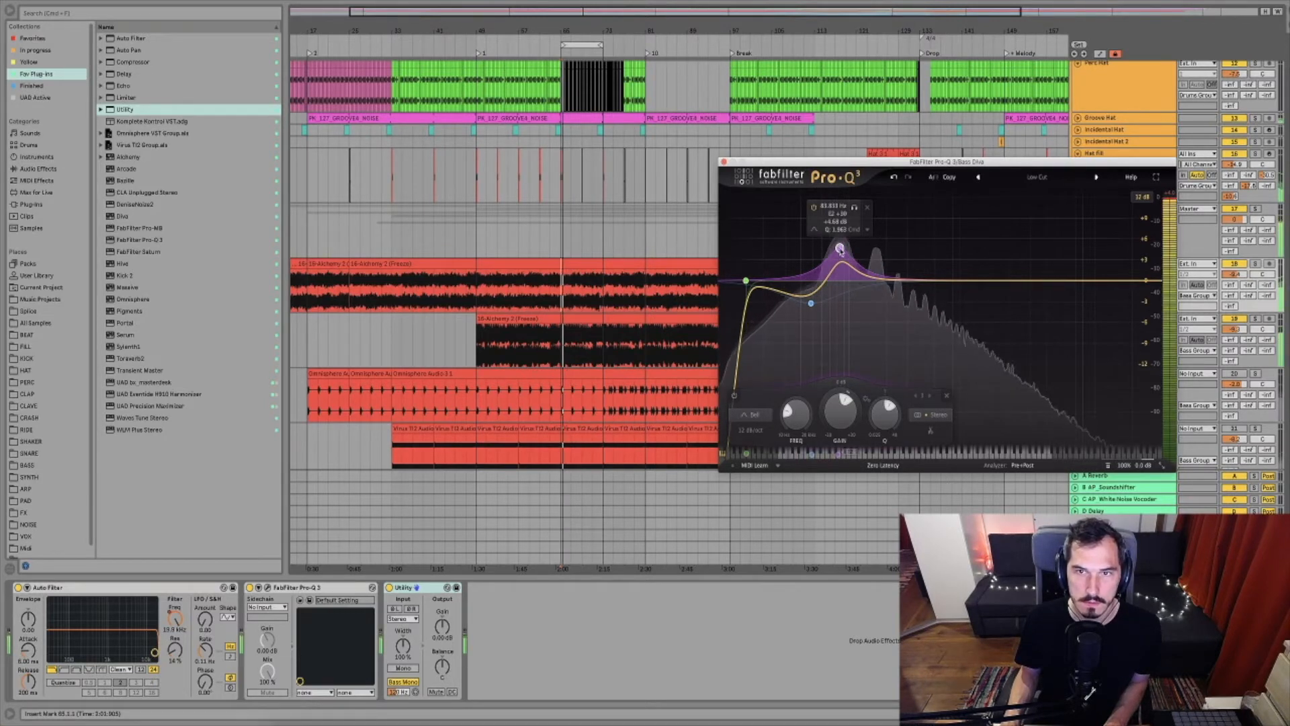
{"action": "key", "text": "space"}
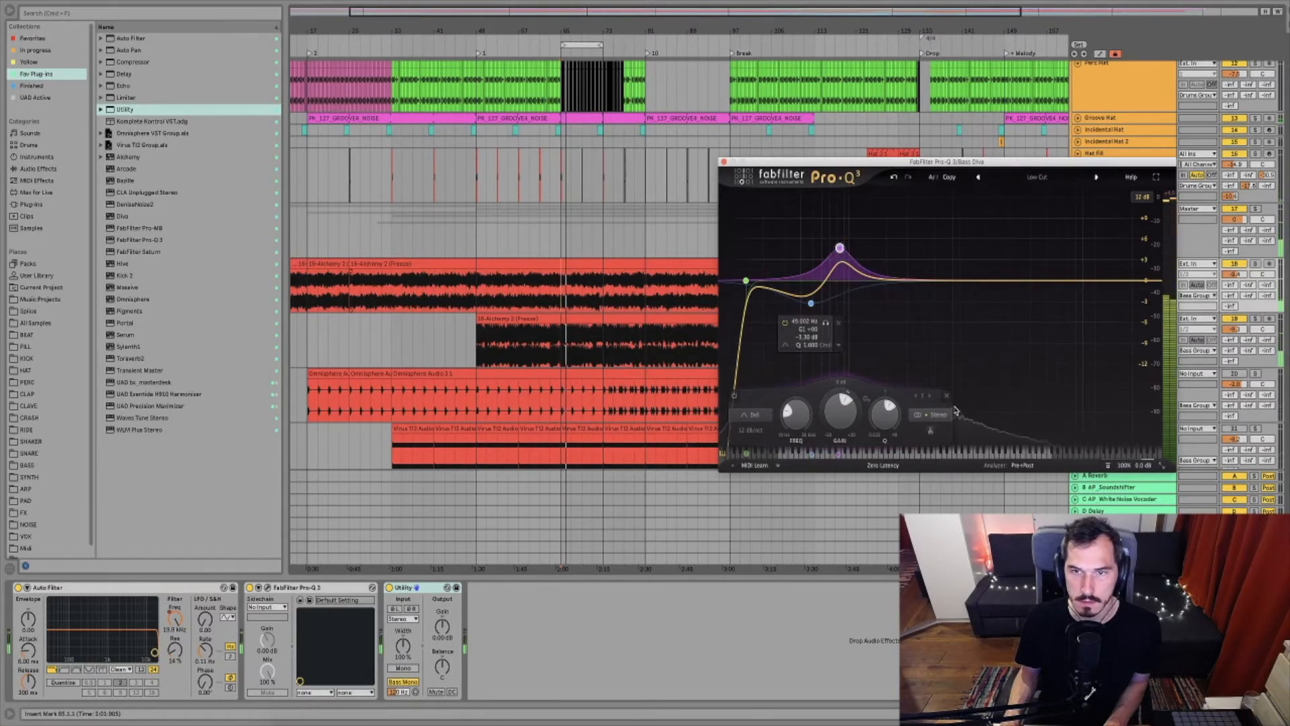
{"action": "left_click", "coordinate": [946, 395]}
View Bass 2 Omni's Pro-Q 3 alongside the one on Bass Diva, and close both EQ windows
{"action": "left_click", "coordinate": [557, 286]}
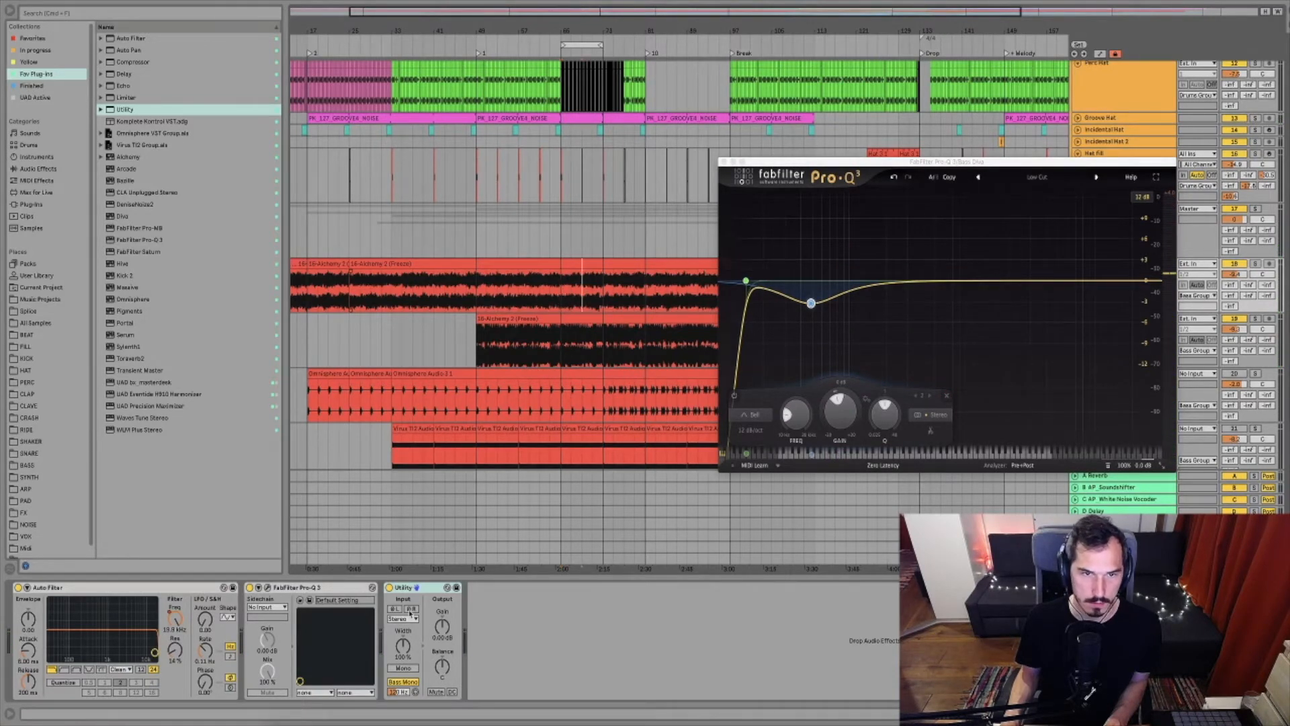
{"action": "left_click", "coordinate": [268, 589]}
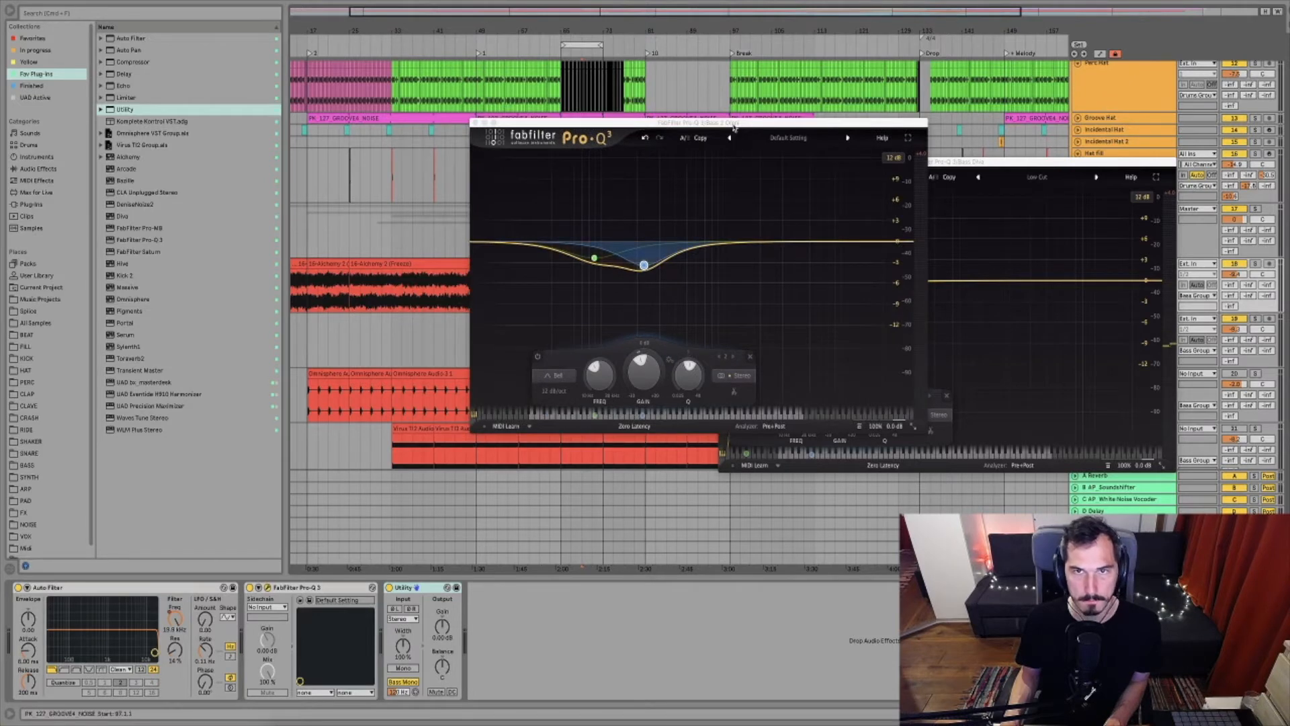
{"action": "left_click_drag", "start_coordinate": [735, 124], "coordinate": [580, 336]}
{"action": "left_click", "coordinate": [724, 163]}
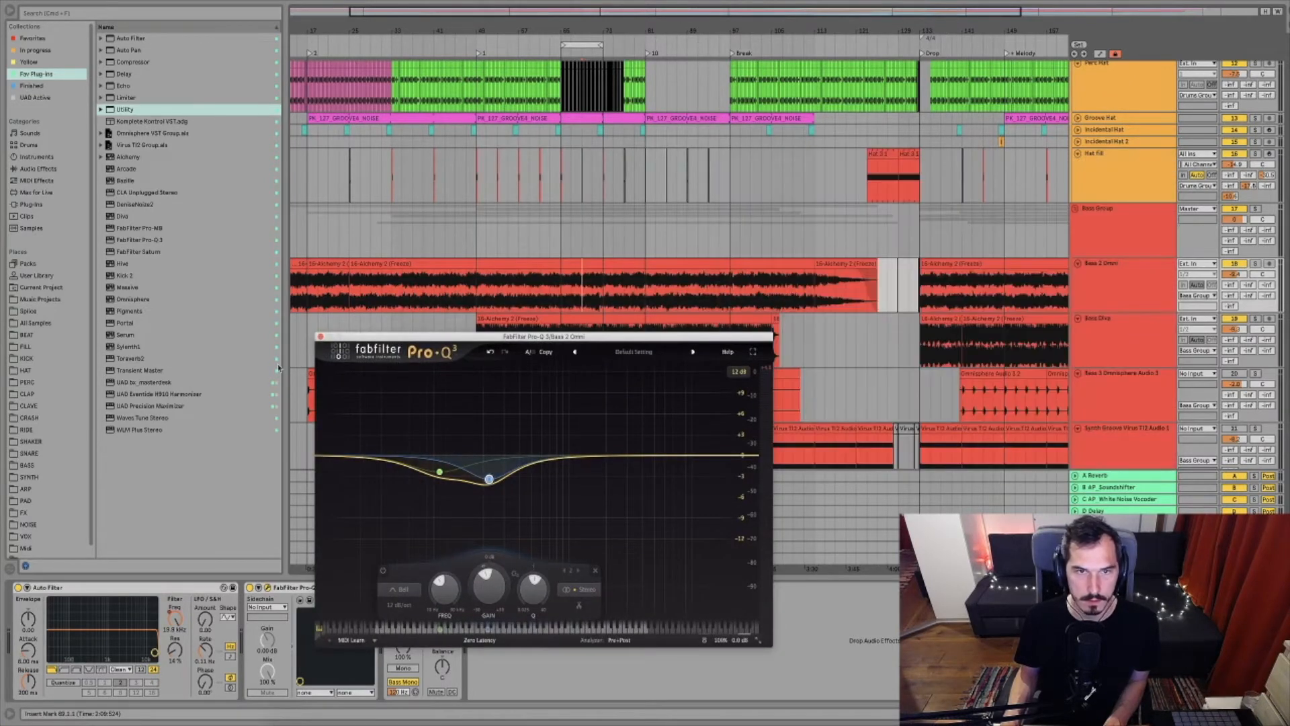
{"action": "left_click", "coordinate": [322, 337]}
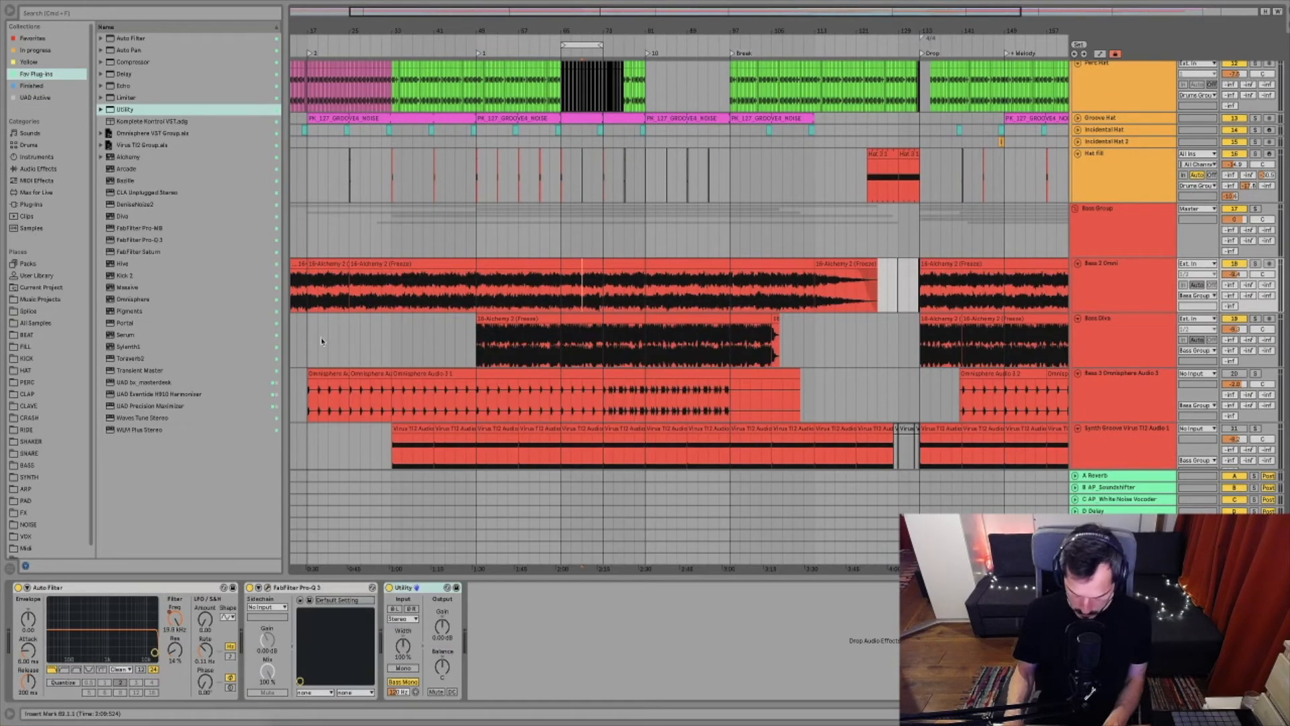
Examine the plug-in window options in the Preferences, and return to the Bass 2 Omni track
{"action": "key", "text": "super+comma"}
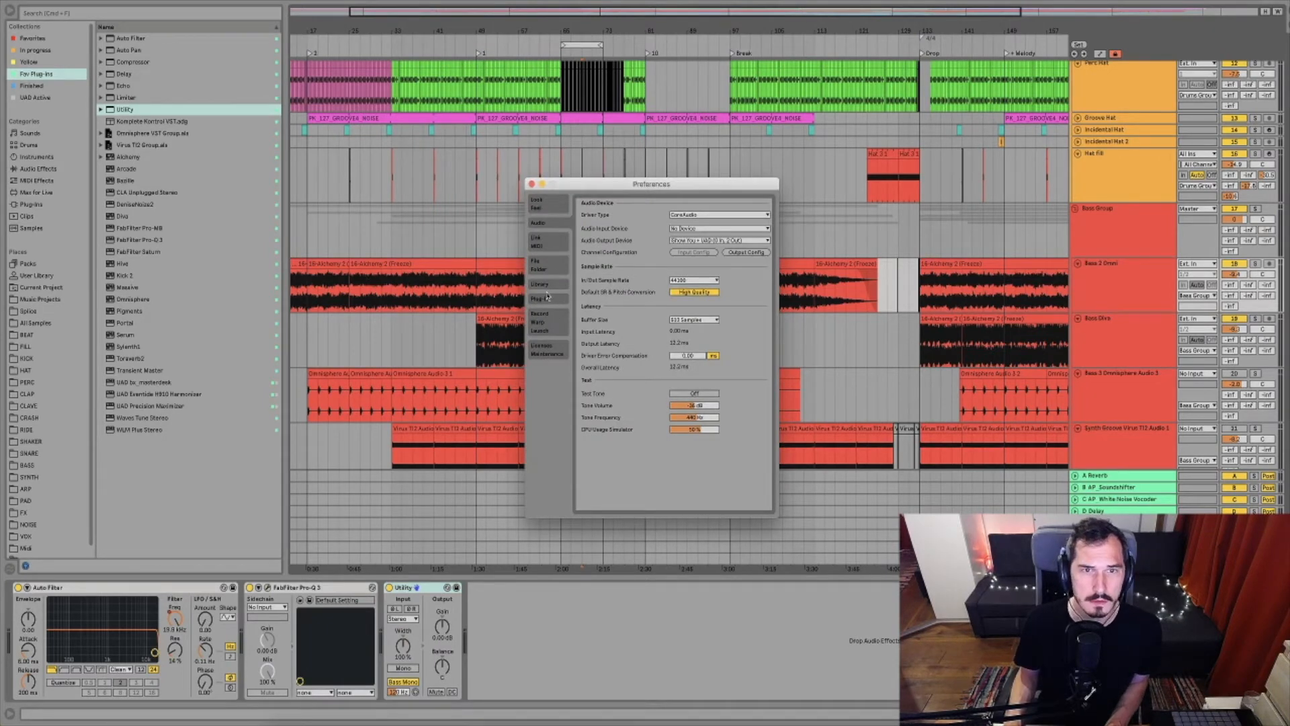
{"action": "left_click", "coordinate": [546, 297]}
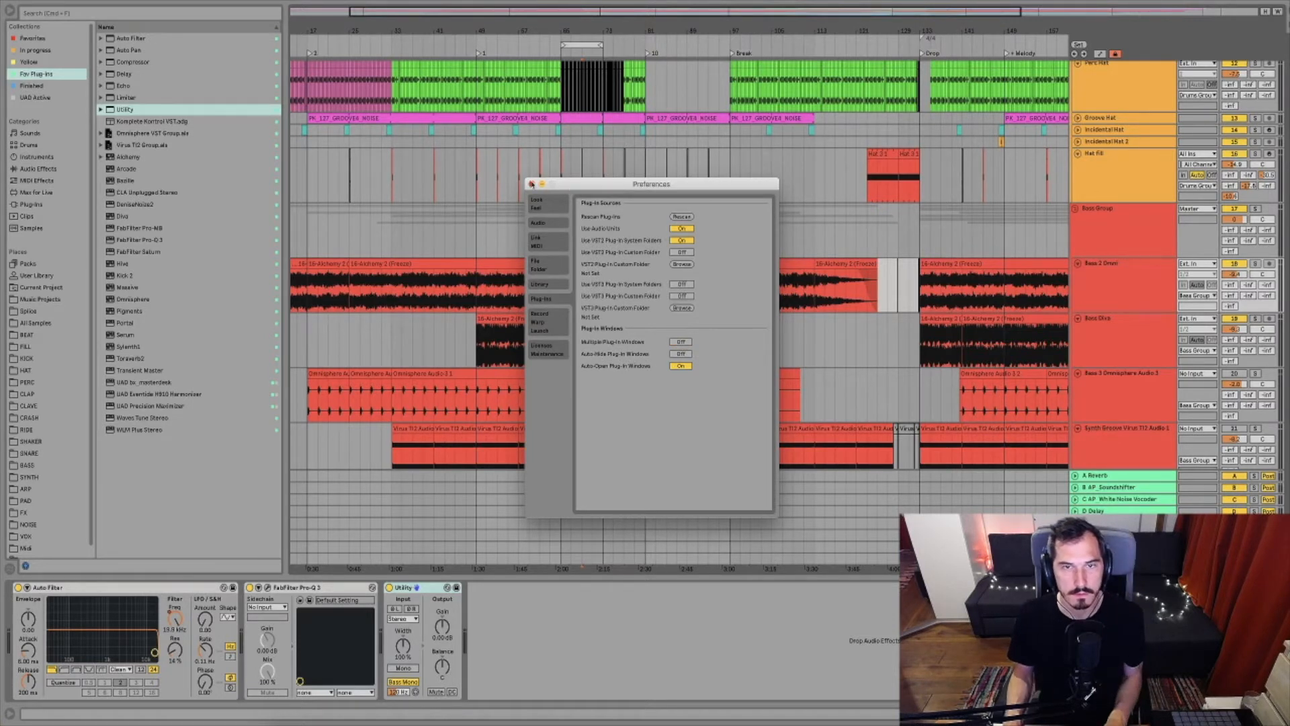
{"action": "left_click", "coordinate": [577, 295]}
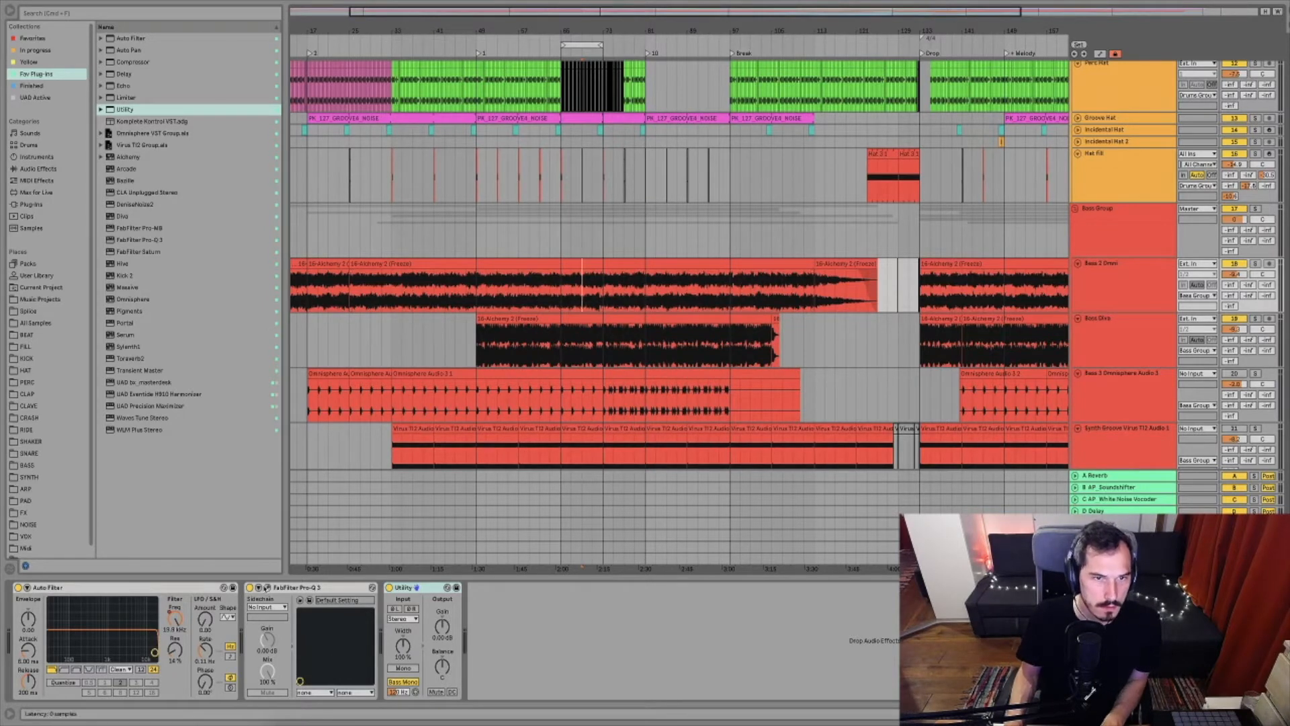
Open Bass 2 Omni's Pro-Q 3 and switch between the two bass tracks to check how its window behaves
{"action": "left_click", "coordinate": [268, 588]}
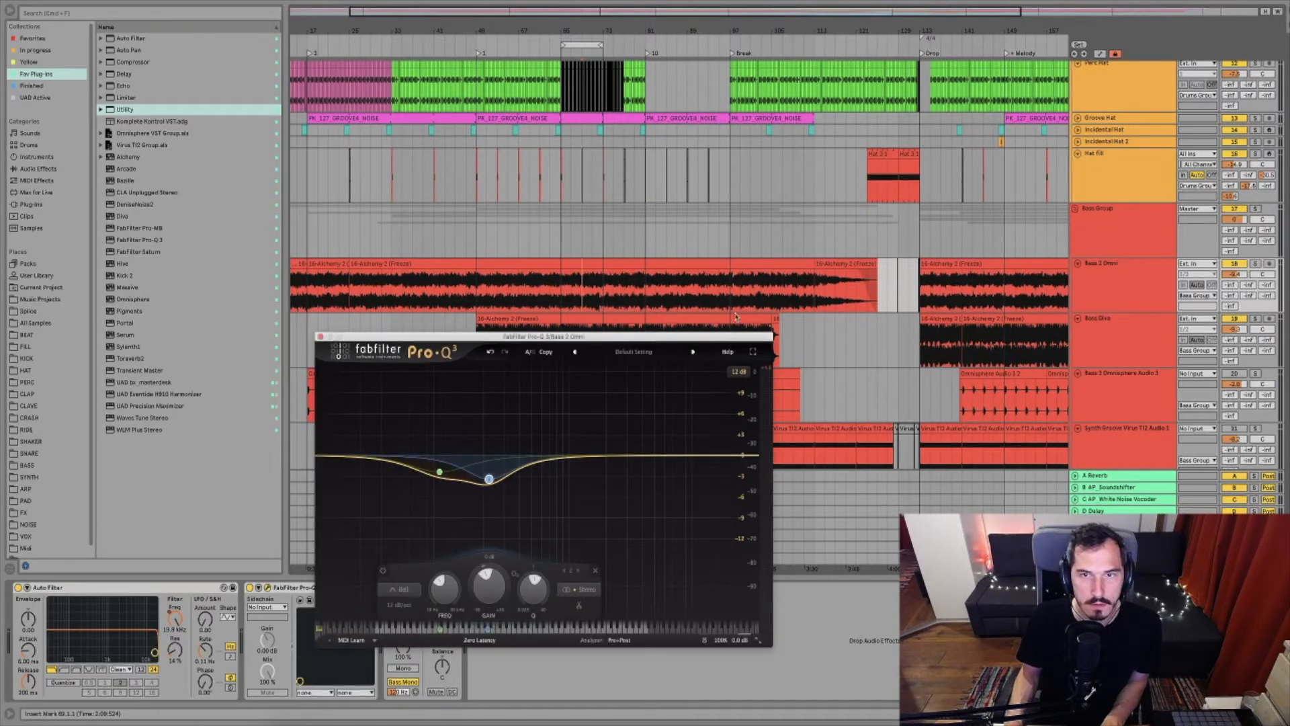
{"action": "left_click_drag", "start_coordinate": [632, 337], "coordinate": [810, 251]}
{"action": "left_click", "coordinate": [451, 347]}
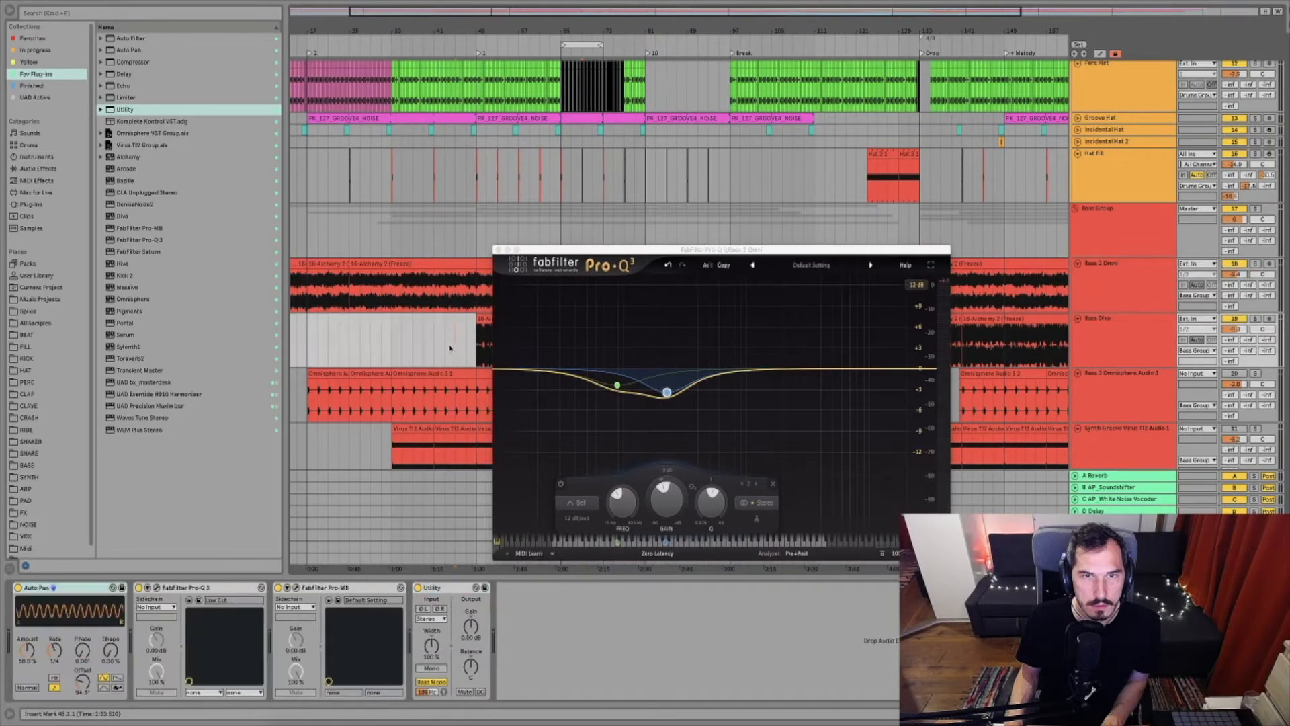
{"action": "left_click", "coordinate": [461, 304]}
Turn on Auto-Hide Plug-In Windows in the Preferences, and close the EQ and Preferences windows
{"action": "key", "text": "super+comma"}
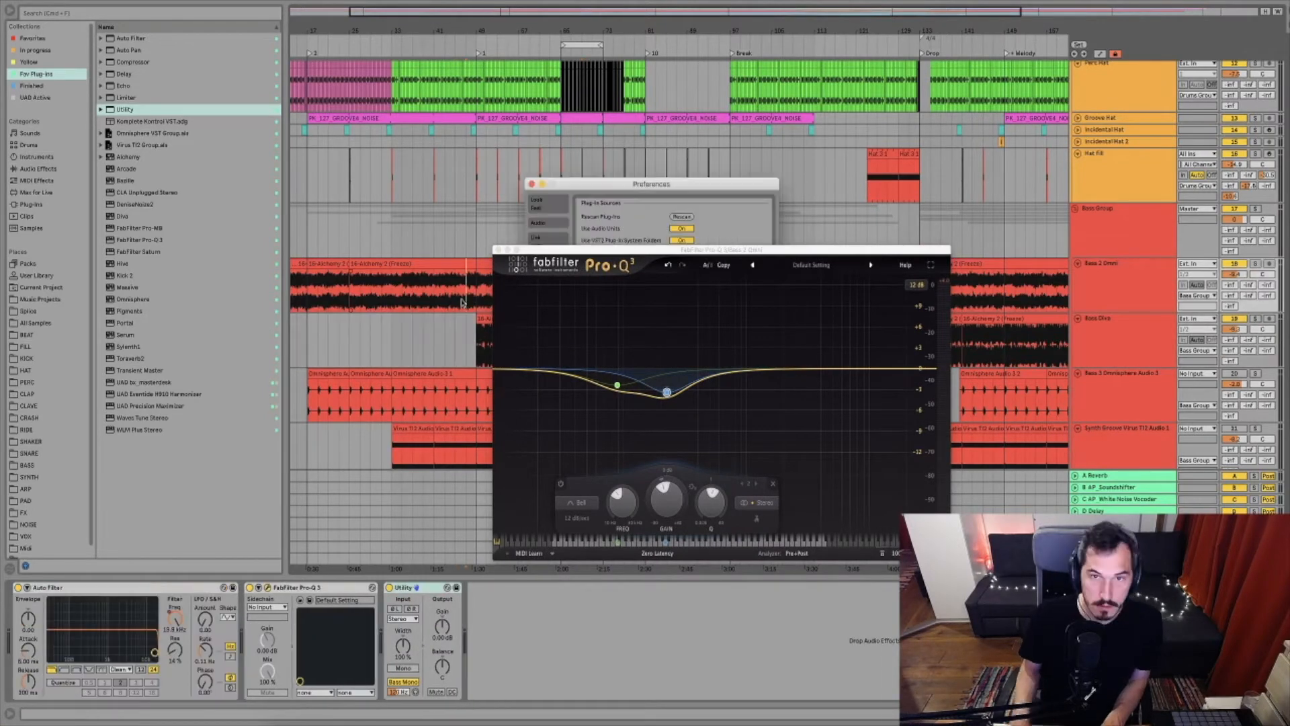
{"action": "left_click", "coordinate": [497, 251]}
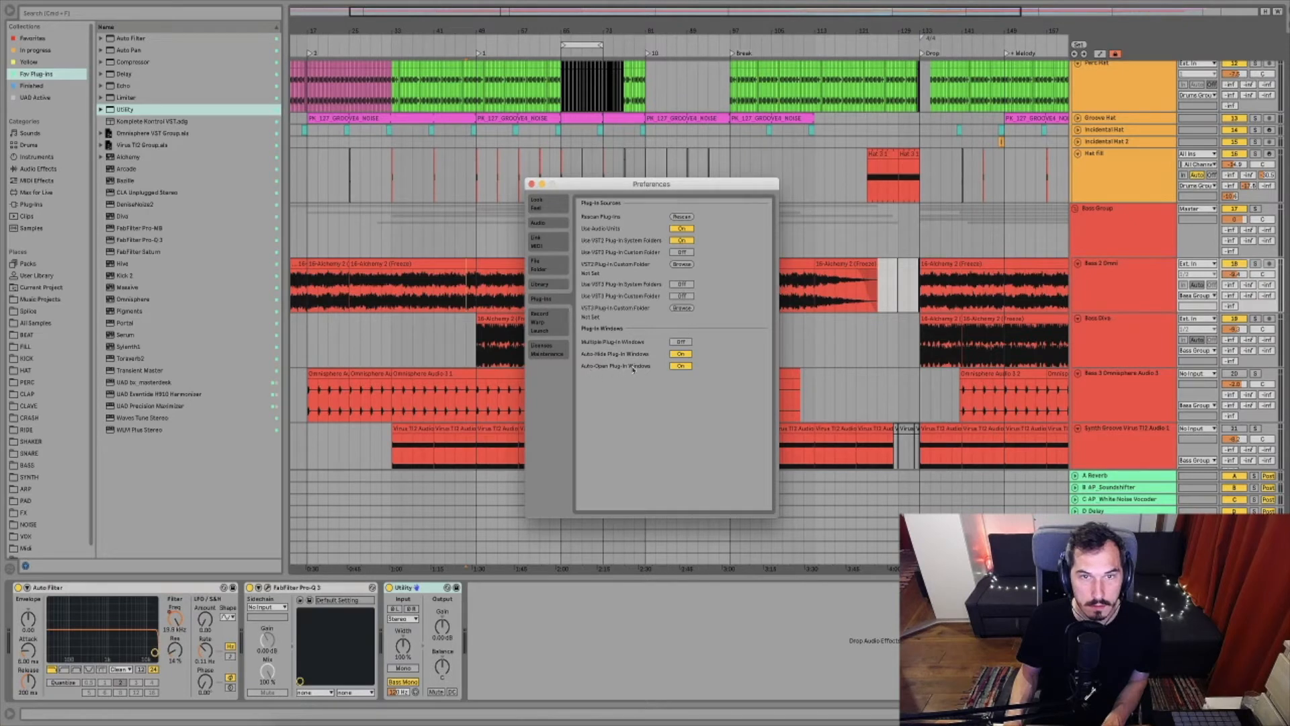
{"action": "left_click", "coordinate": [531, 184]}
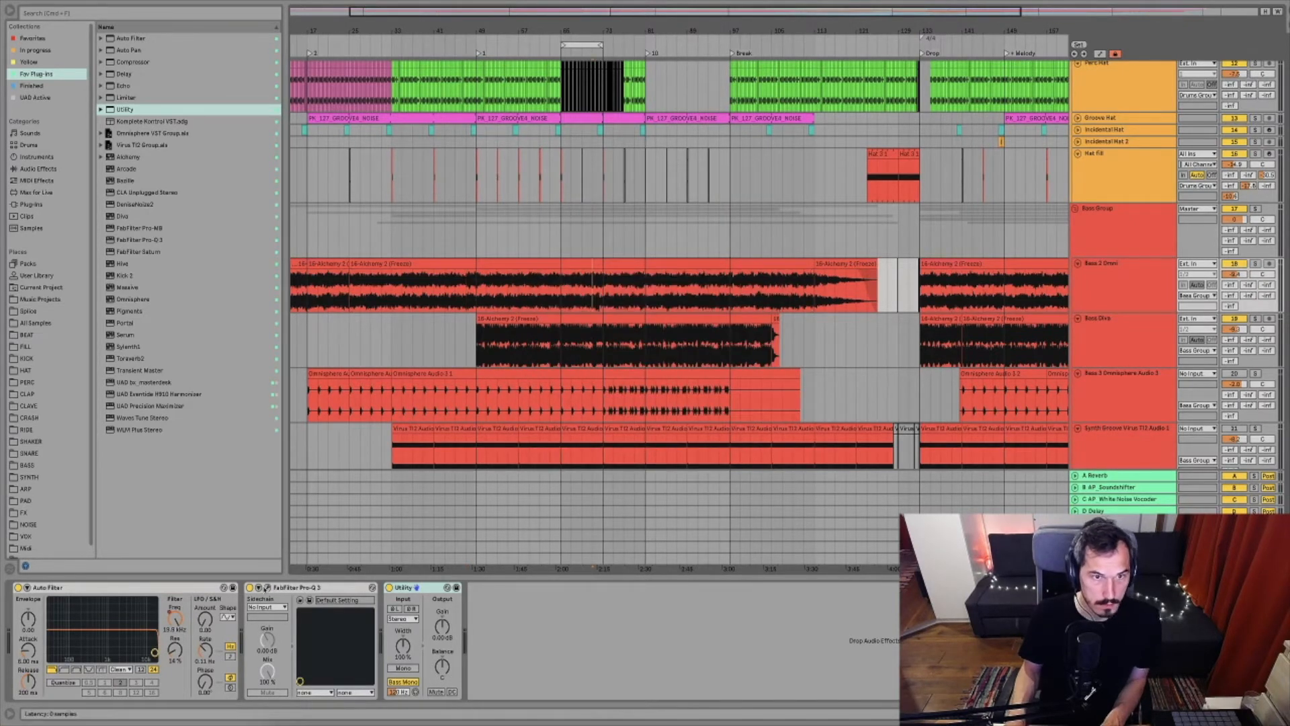
Test the auto-hide setting by opening Bass 2 Omni's Pro-Q 3, switching to Bass Diva and returning to Bass 2 Omni
{"action": "left_click", "coordinate": [268, 588]}
{"action": "left_click", "coordinate": [462, 352]}
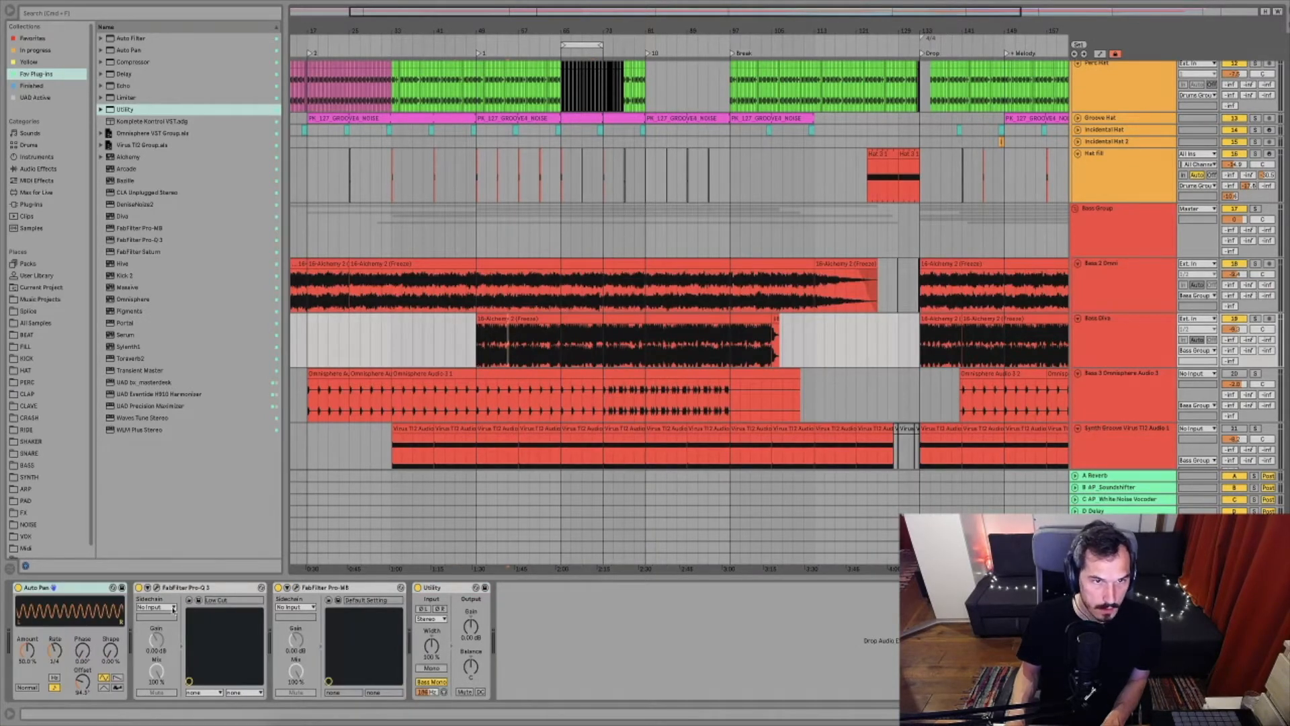
{"action": "left_click", "coordinate": [544, 286]}
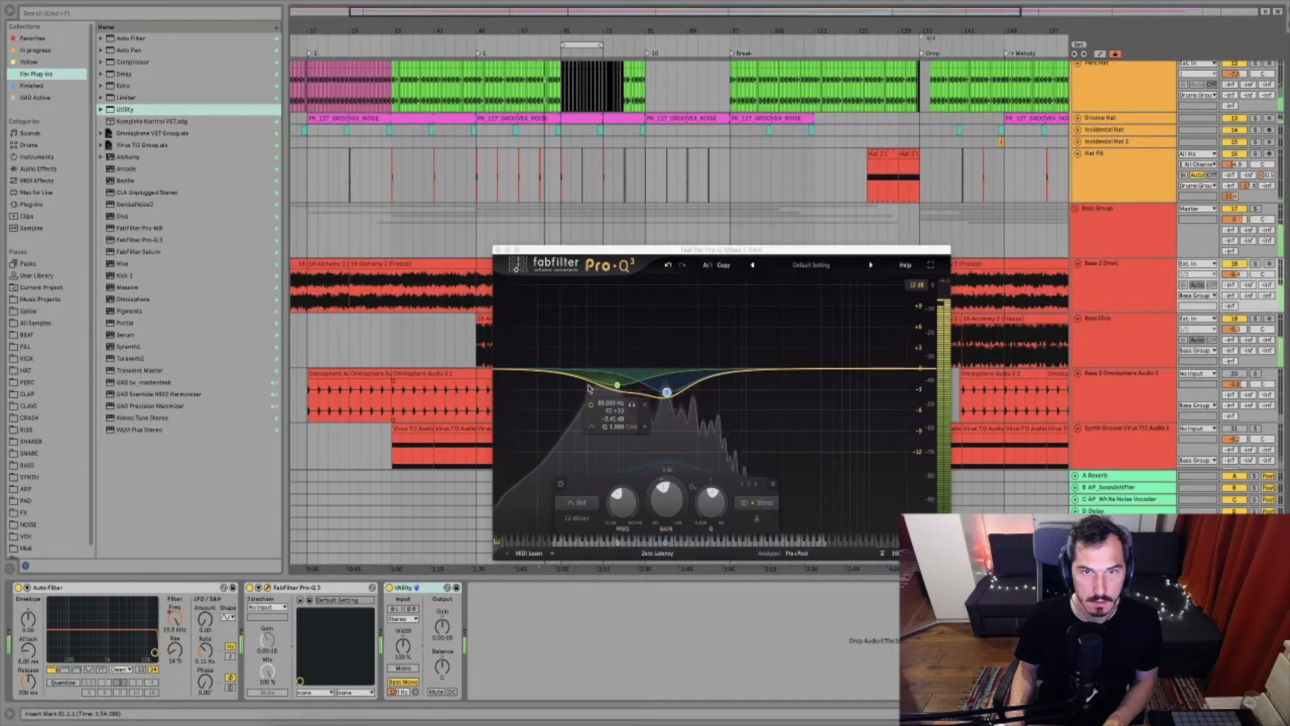
Add a bell cut of about 4 dB in Bass 2 Omni's low end and a low cut at 20 Hz
{"action": "left_click_drag", "start_coordinate": [607, 383], "coordinate": [604, 396]}
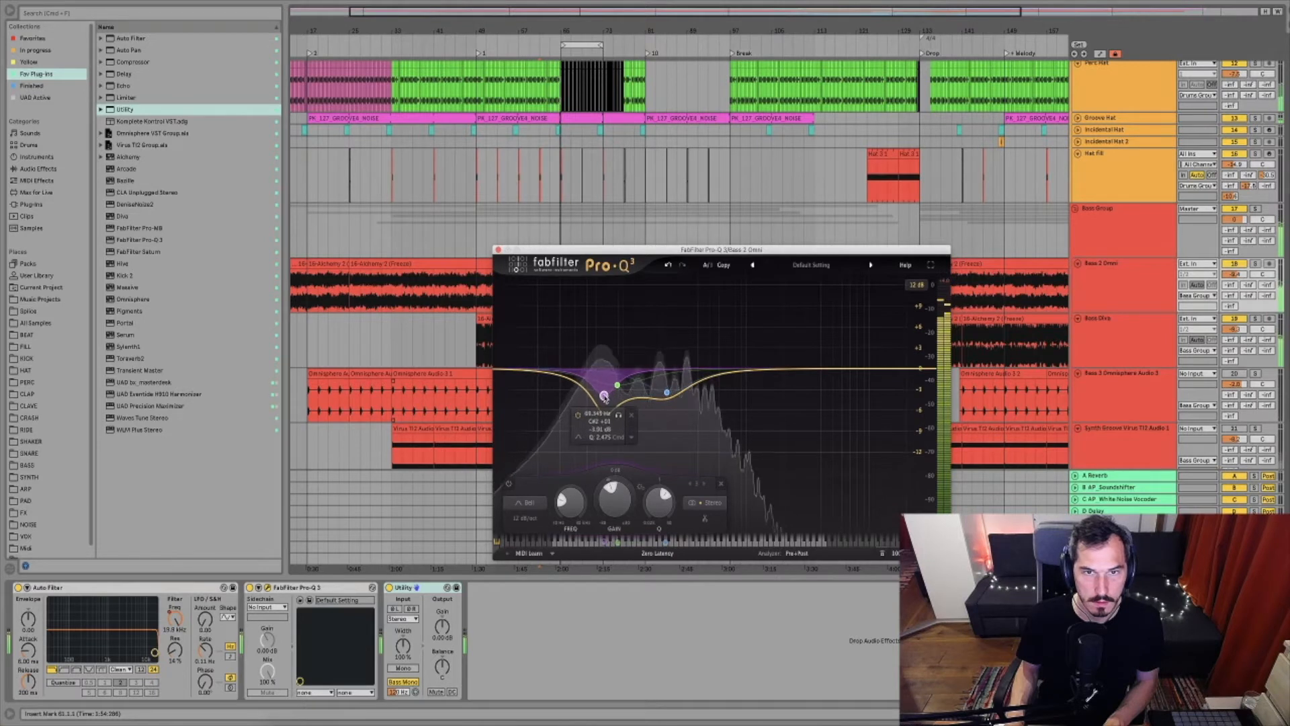
{"action": "double_click", "coordinate": [501, 369]}
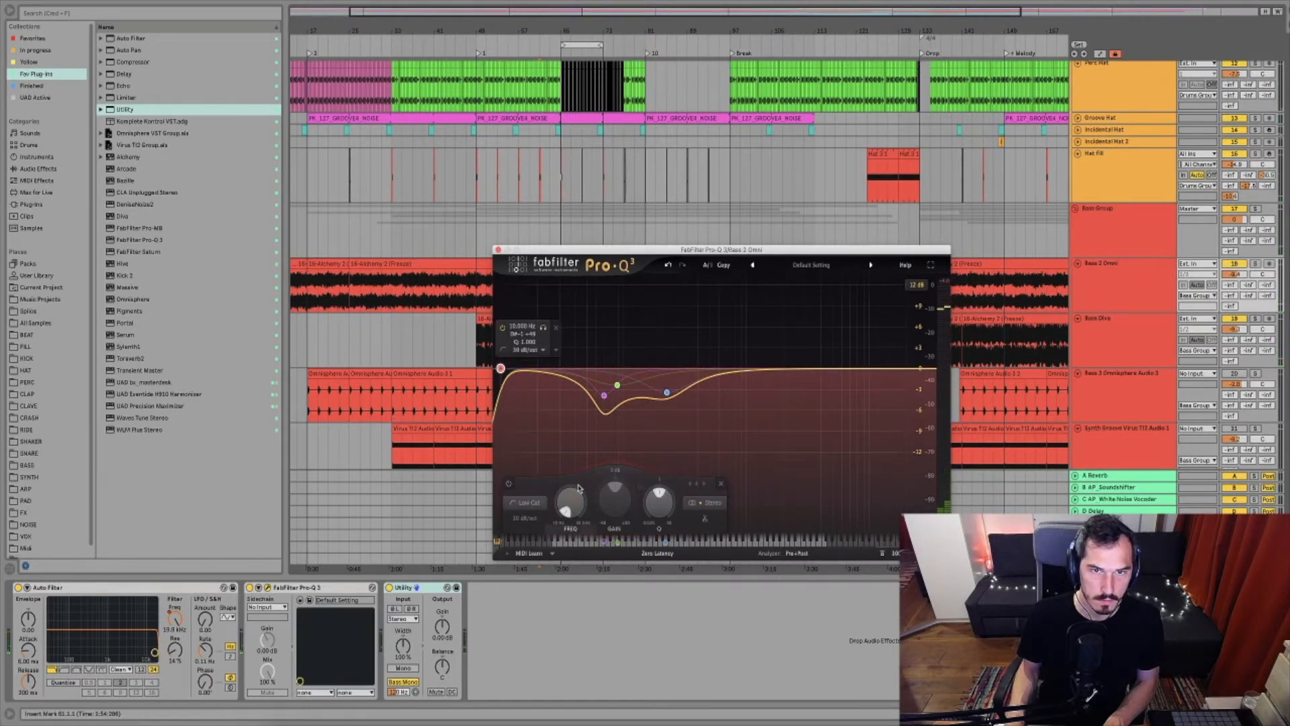
{"action": "left_click_drag", "start_coordinate": [568, 505], "coordinate": [566, 485]}
{"action": "mouse_move", "coordinate": [537, 372]}
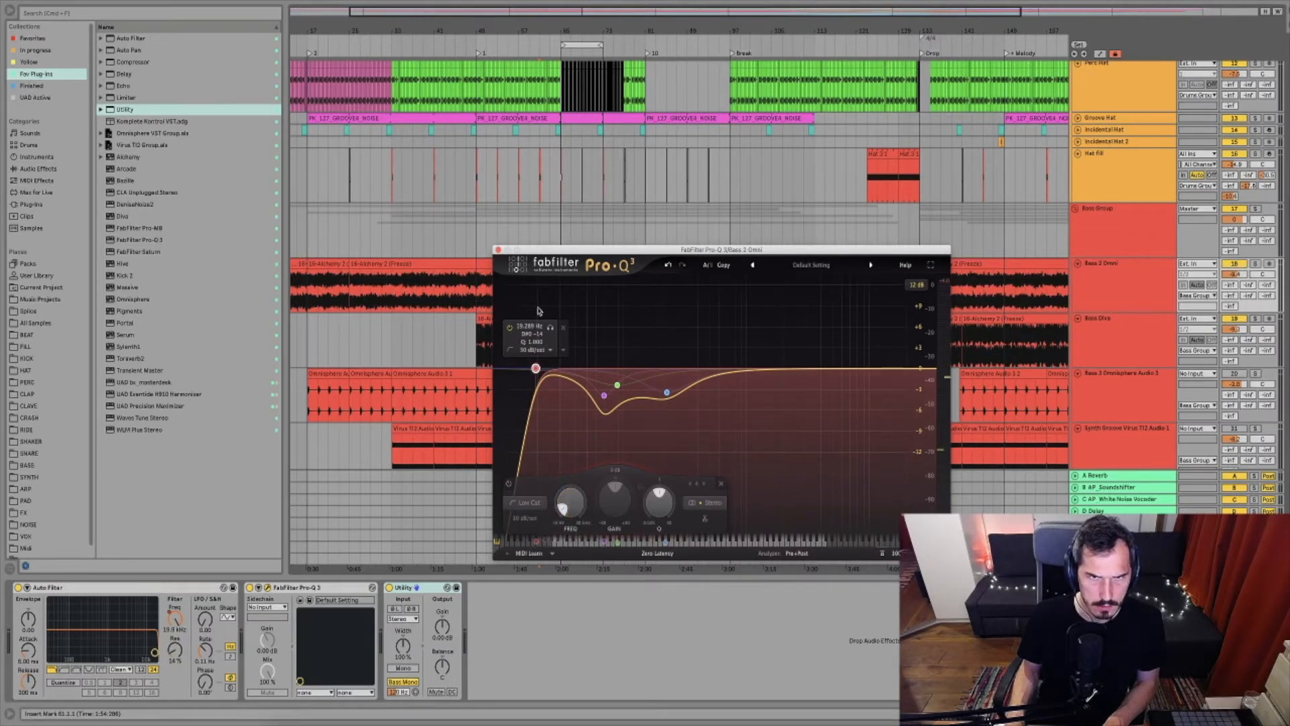
{"action": "double_click", "coordinate": [528, 326]}
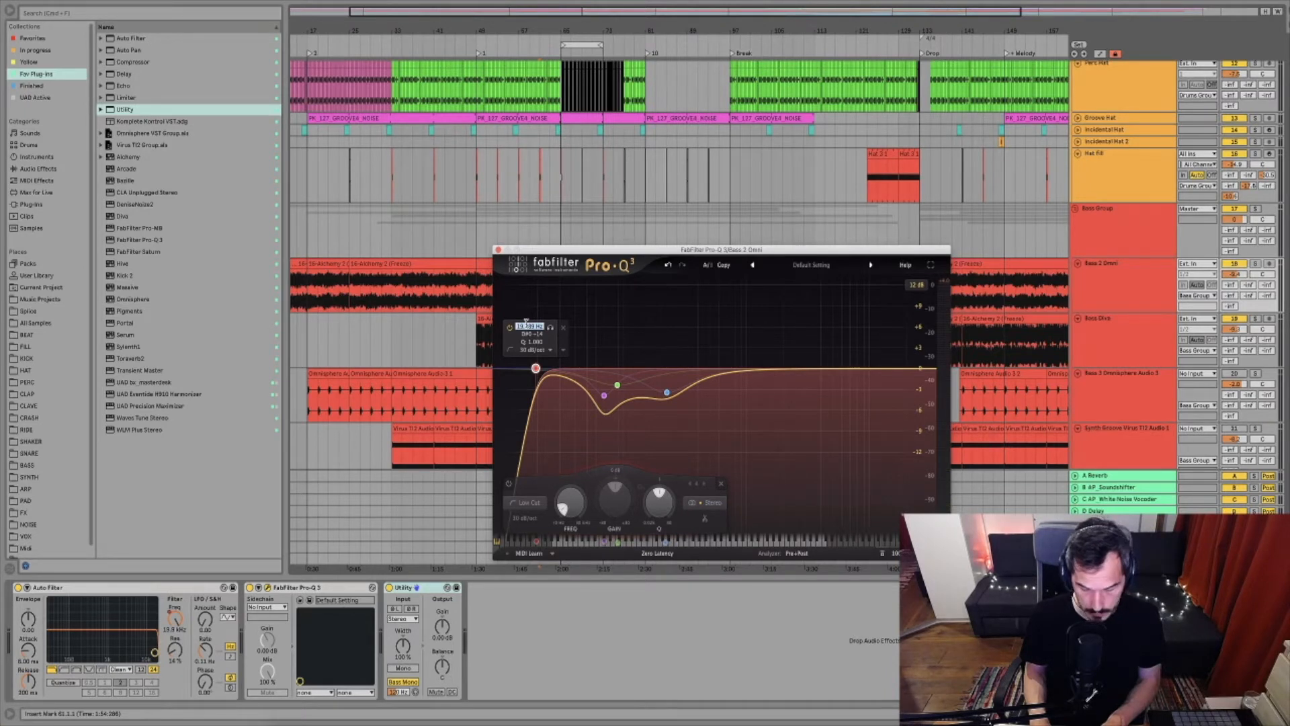
{"action": "type", "text": "20"}
{"action": "key", "text": "Return"}
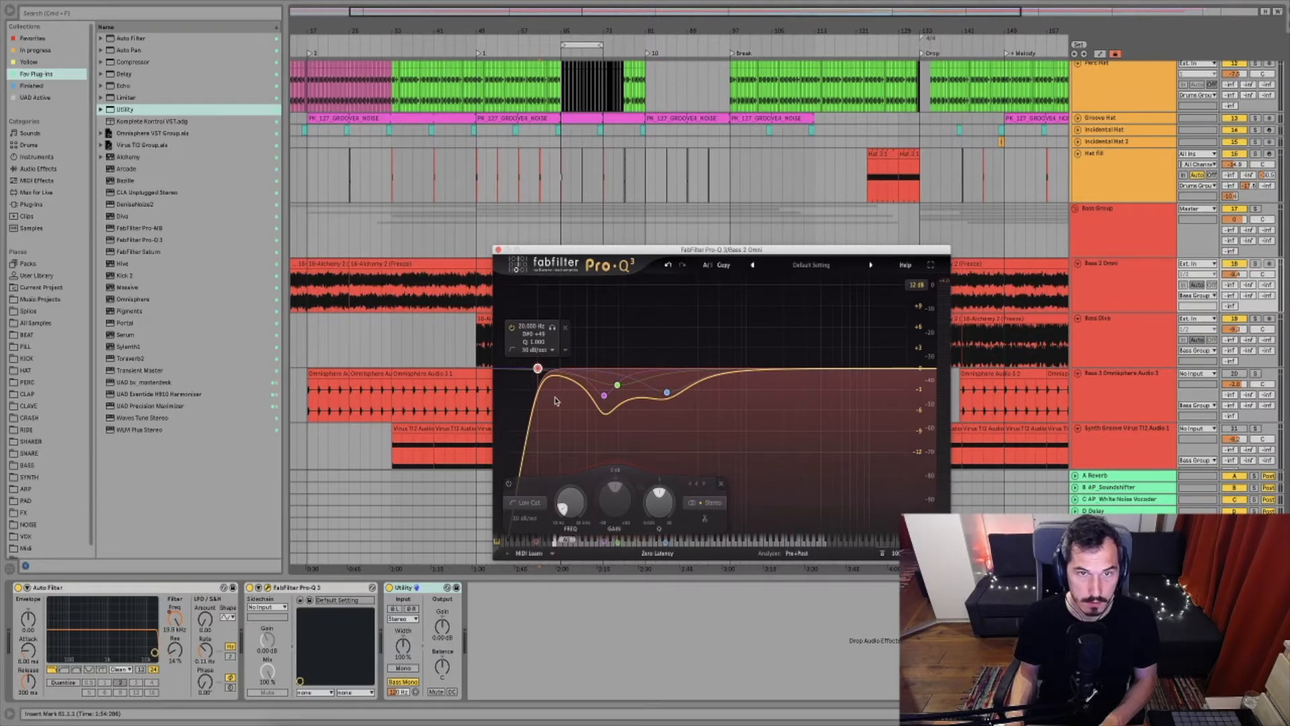
Deepen Bass 2 Omni's lowest bell cut slightly while the track plays, and close the EQ
{"action": "key", "text": "space"}
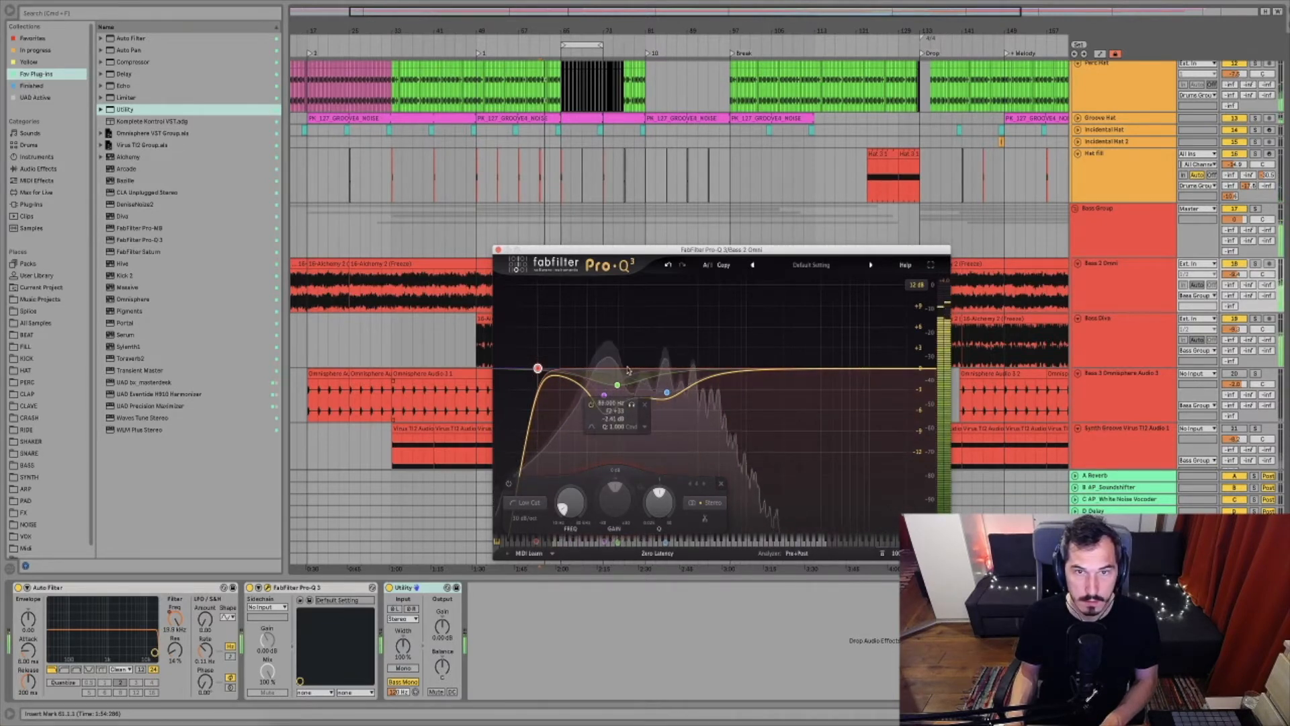
{"action": "mouse_move", "coordinate": [604, 395]}
{"action": "left_mouse_down"}
{"action": "mouse_move", "coordinate": [604, 356]}
{"action": "mouse_move", "coordinate": [601, 399]}
{"action": "left_mouse_up"}
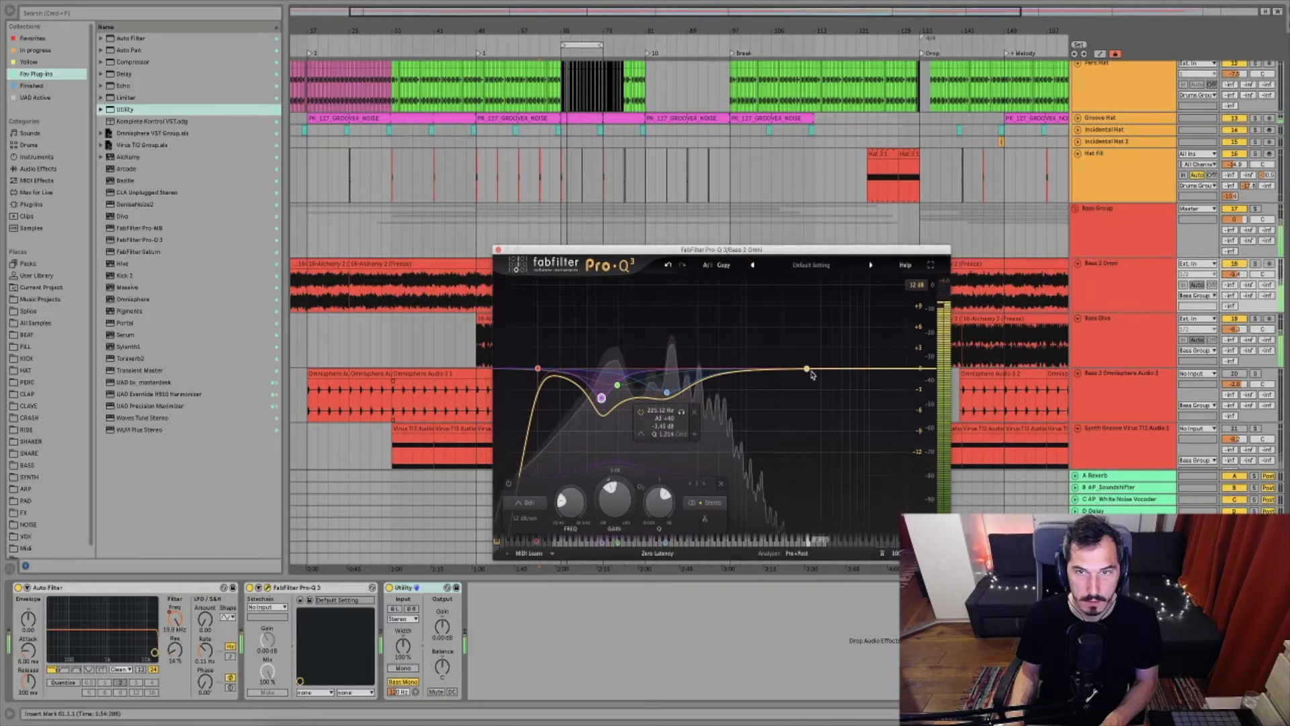
{"action": "left_click", "coordinate": [498, 251]}
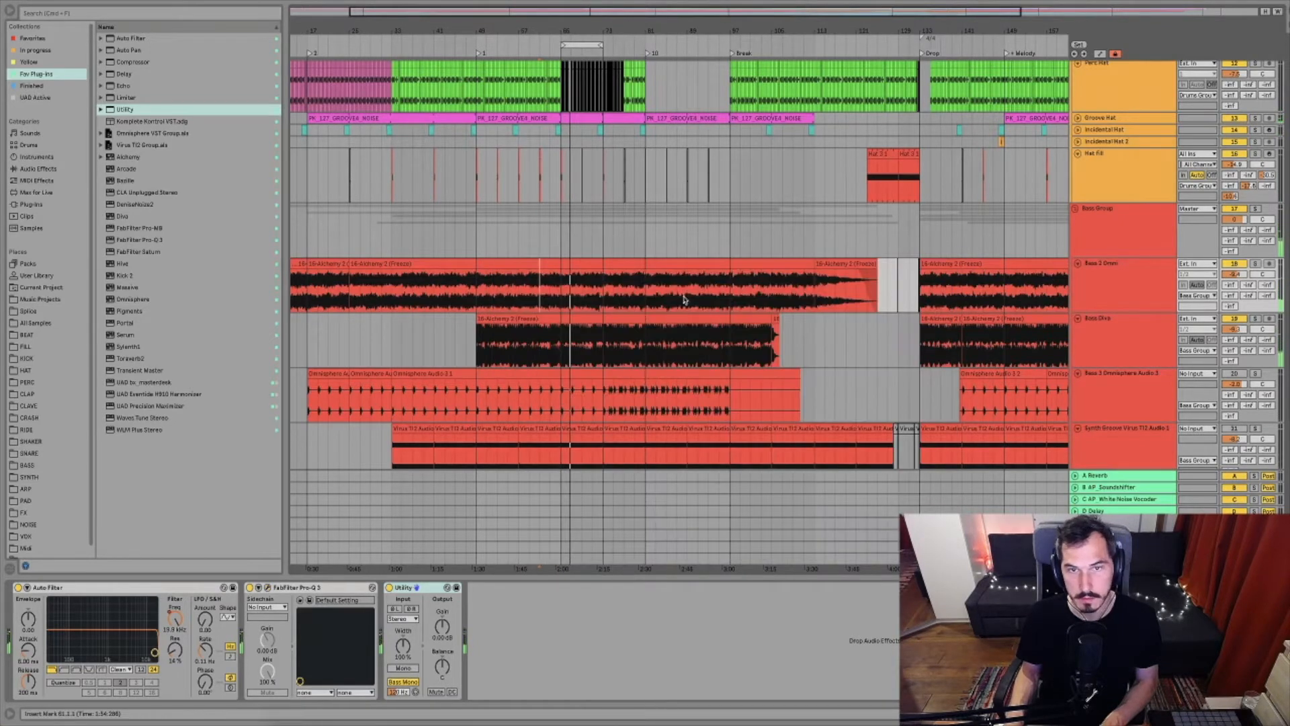
Raise Bass 2 Omni's send E, CLA Unplugged Stereo, to about -13.7 dB during playback
{"action": "left_click", "coordinate": [1136, 310]}
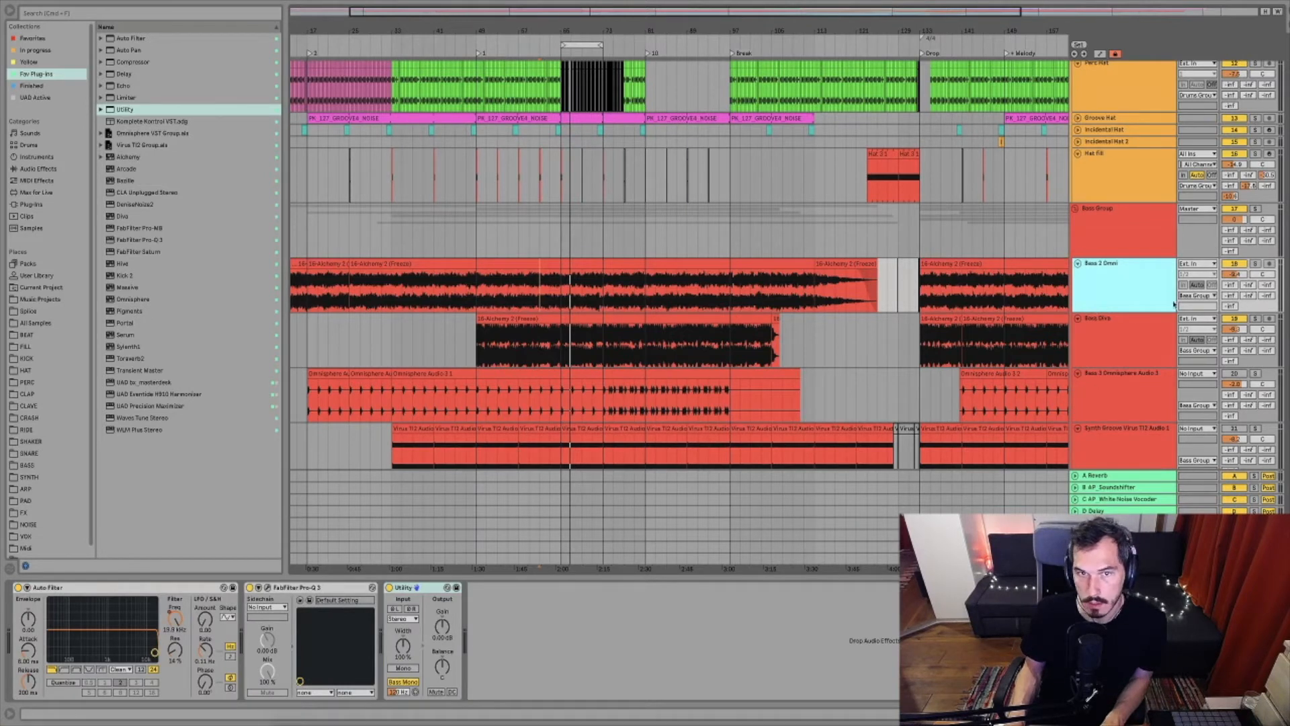
{"action": "left_click", "coordinate": [1249, 296]}
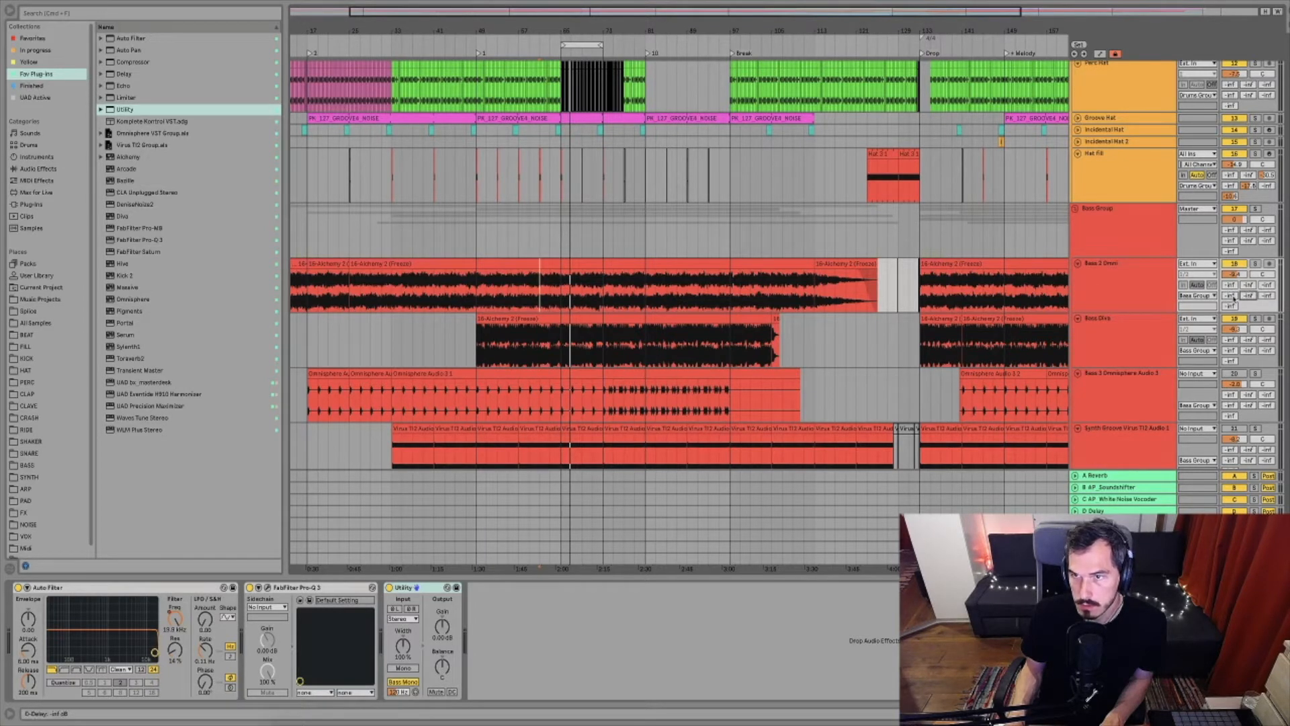
{"action": "key", "text": "space"}
{"action": "left_click_drag", "start_coordinate": [1248, 296], "coordinate": [1248, 301]}
Solo Bass 2 Omni to audition it with its send effect from several points, and turn the solo off
{"action": "left_click", "coordinate": [1255, 263]}
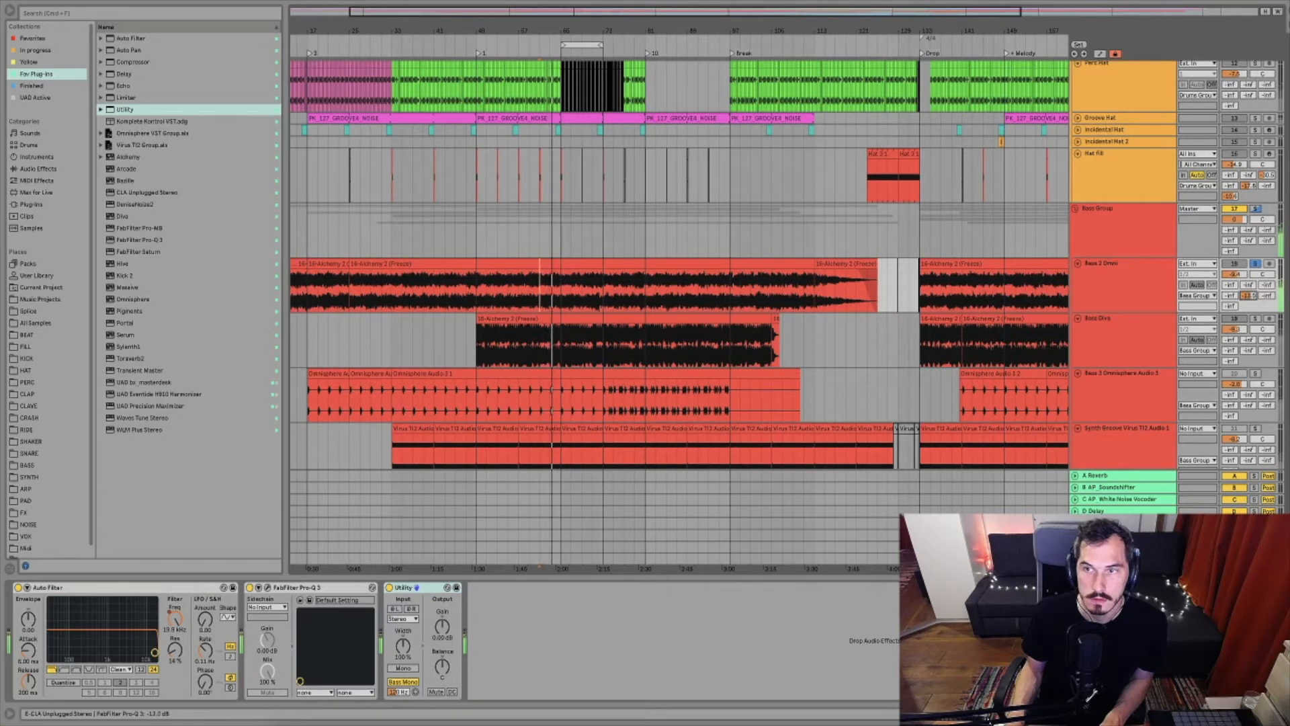
{"action": "left_click", "coordinate": [1106, 289]}
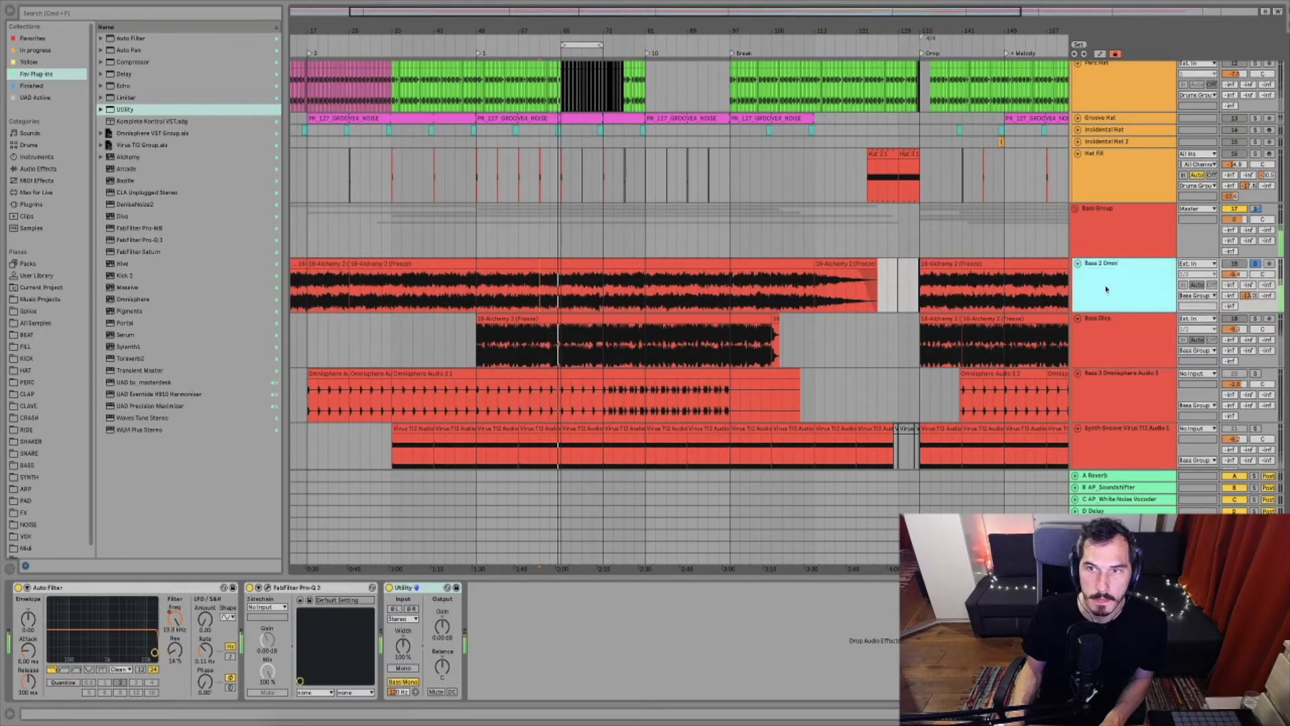
{"action": "left_click", "coordinate": [551, 292]}
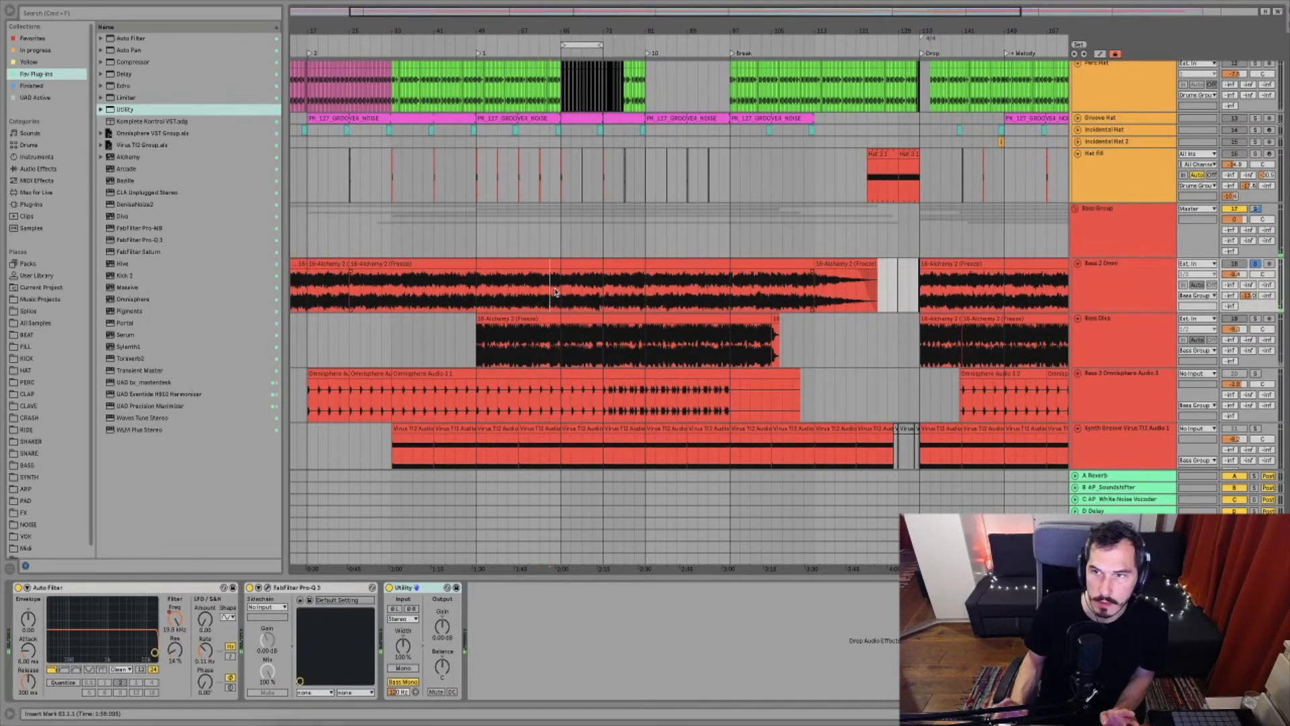
{"action": "left_click", "coordinate": [541, 322]}
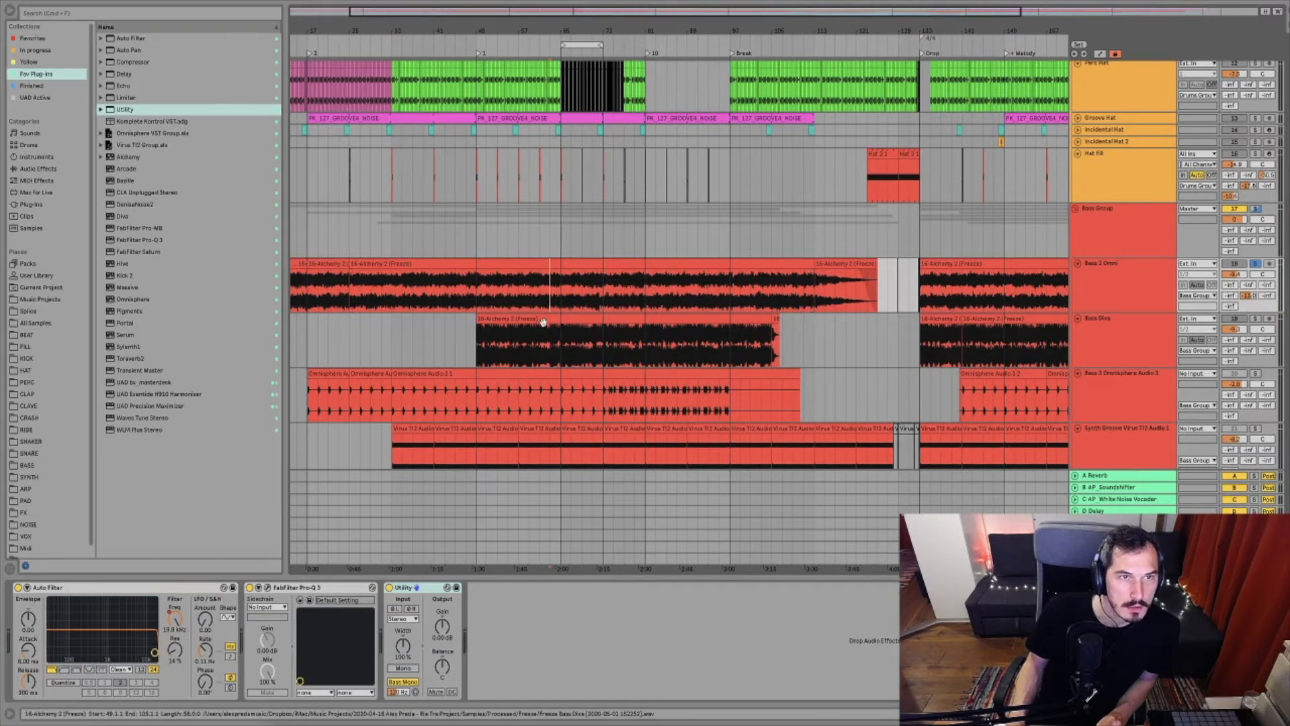
{"action": "left_click", "coordinate": [560, 299]}
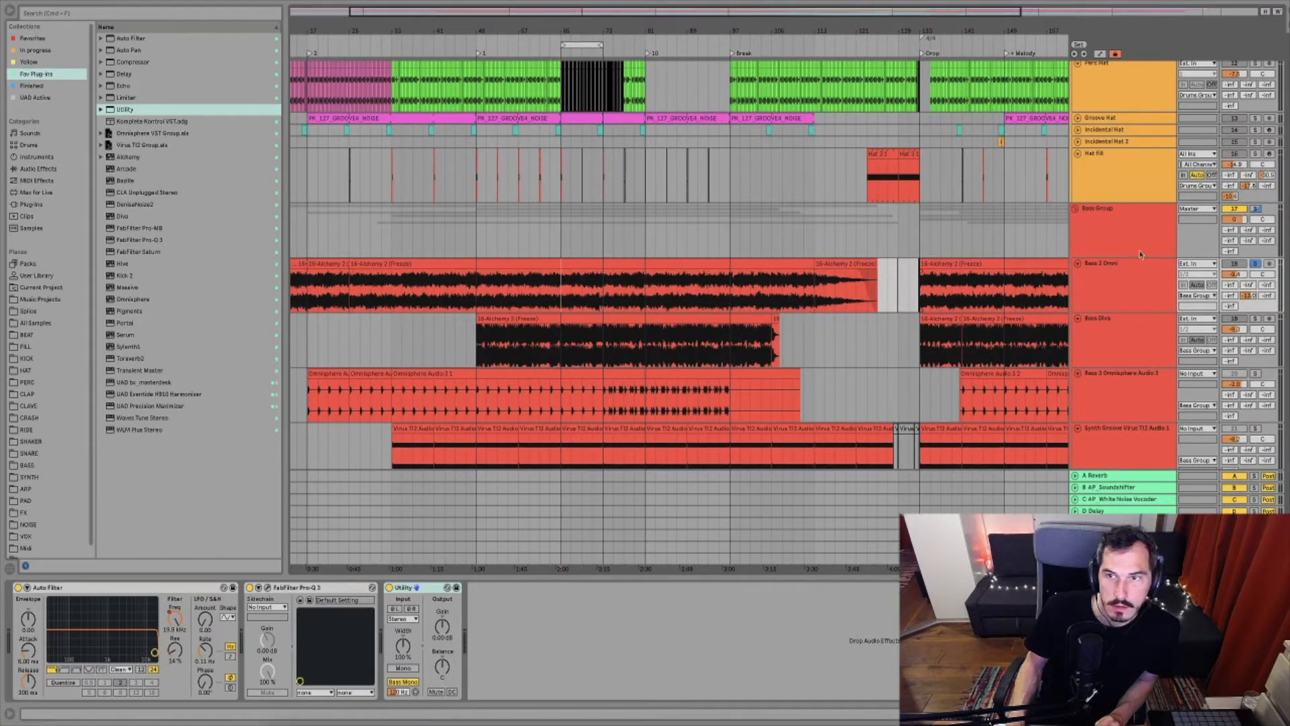
{"action": "left_click", "coordinate": [1109, 243]}
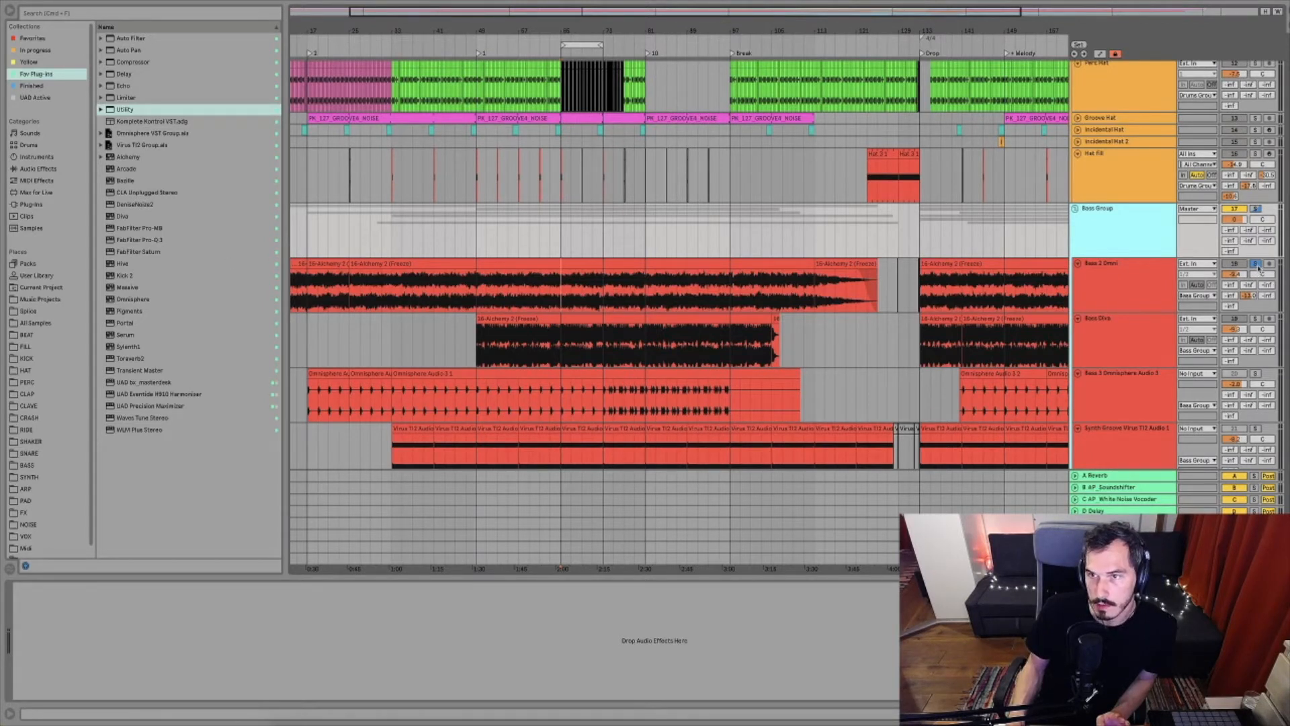
{"action": "left_click", "coordinate": [1256, 265]}
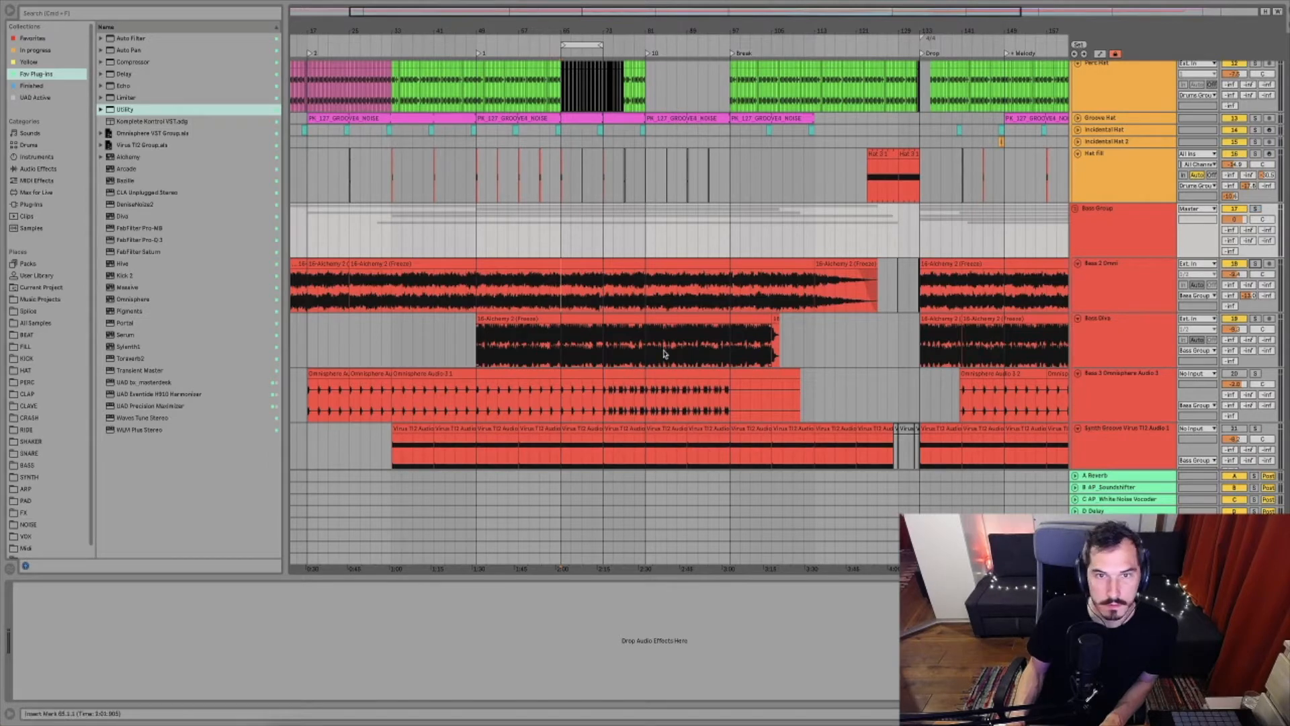
Open Bass Diva's Pro-Q 3 and add a narrow bell cut of about 3.8 dB around 167 Hz
{"action": "left_click", "coordinate": [562, 361]}
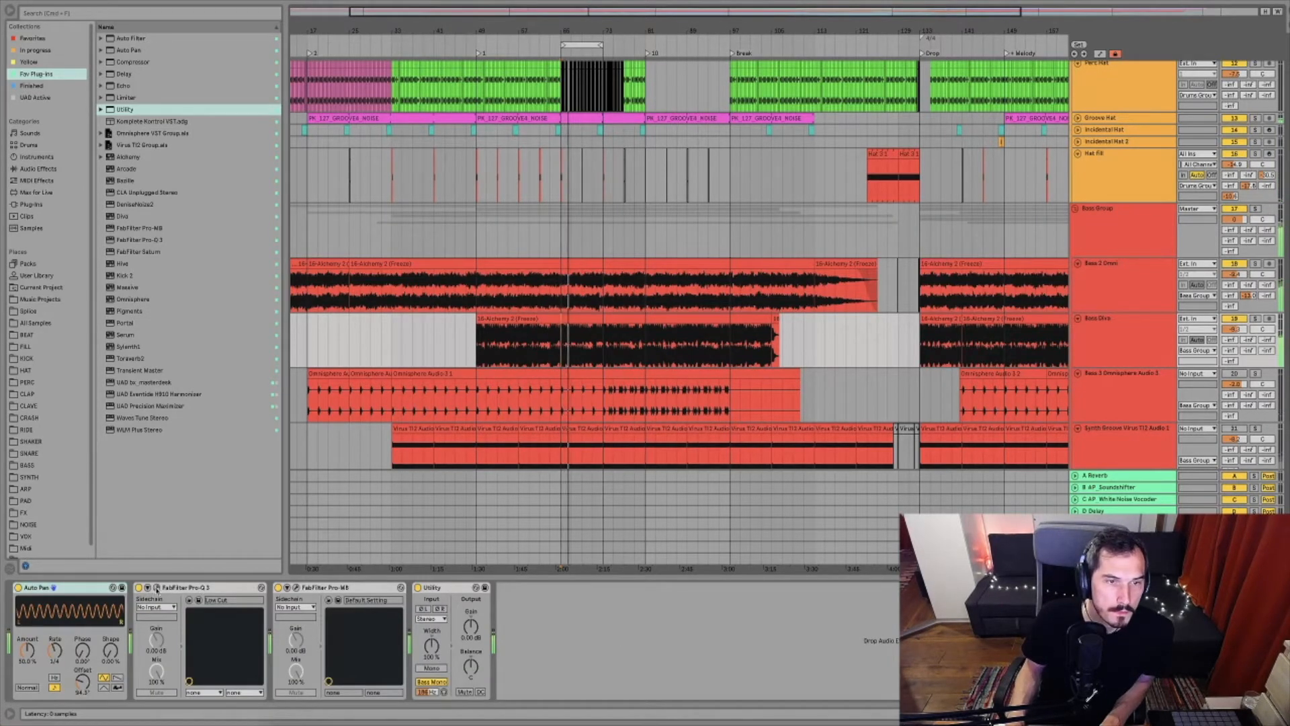
{"action": "left_click", "coordinate": [156, 587]}
{"action": "mouse_move", "coordinate": [811, 303]}
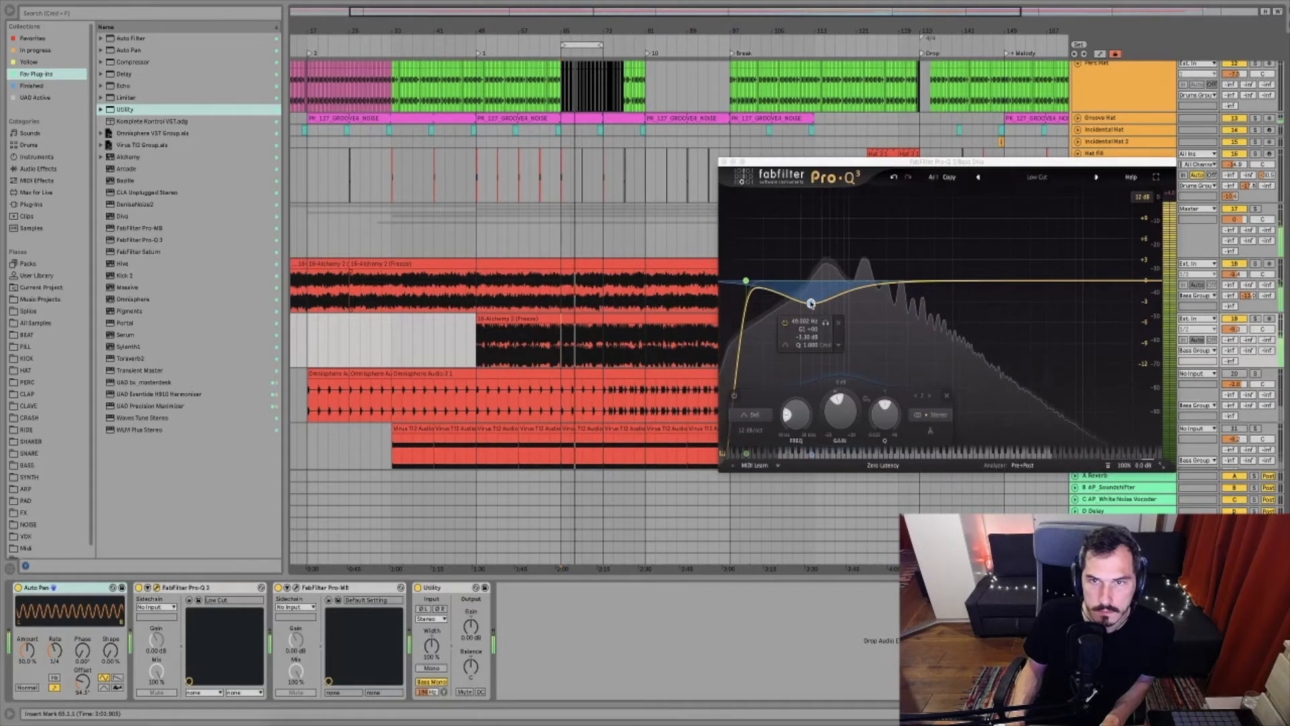
{"action": "left_click_drag", "start_coordinate": [853, 289], "coordinate": [876, 211]}
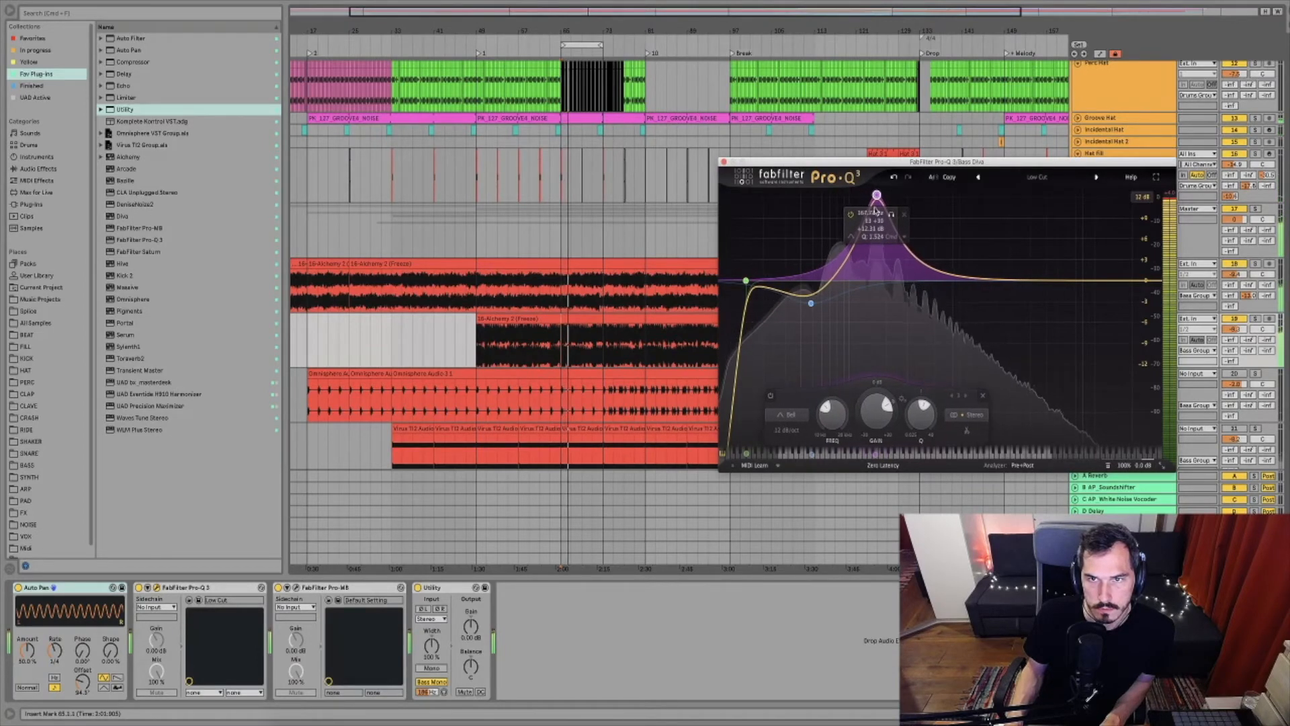
{"action": "scroll", "coordinate": [874, 210], "scroll_direction": "up", "scroll_amount": 5}
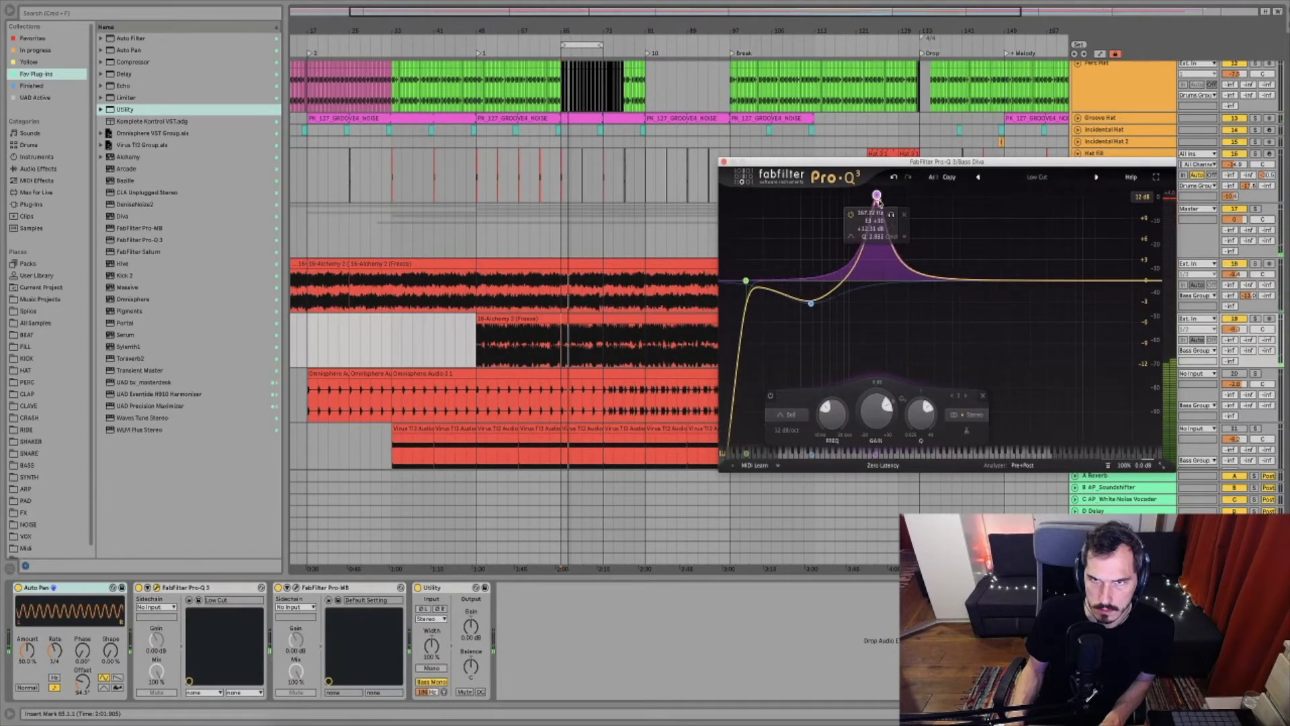
{"action": "scroll", "coordinate": [876, 442], "scroll_direction": "down", "scroll_amount": 5}
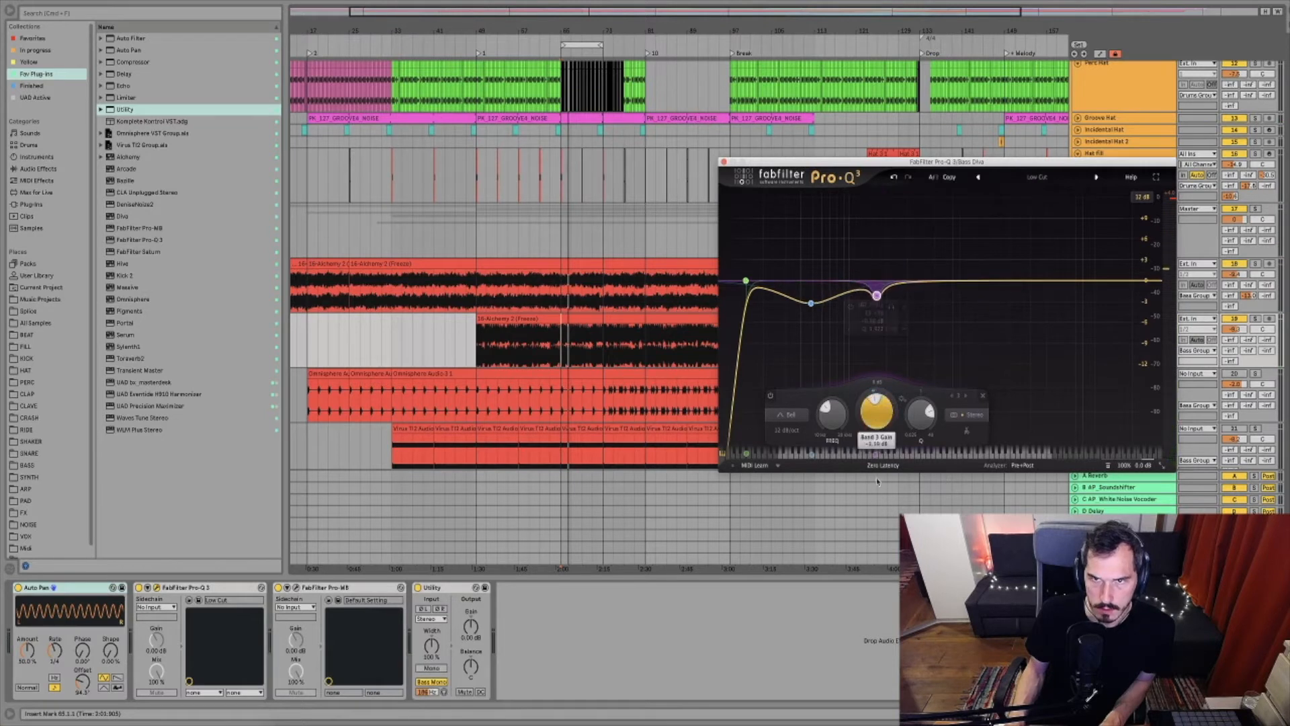
{"action": "scroll", "coordinate": [874, 418], "scroll_direction": "down", "scroll_amount": 1}
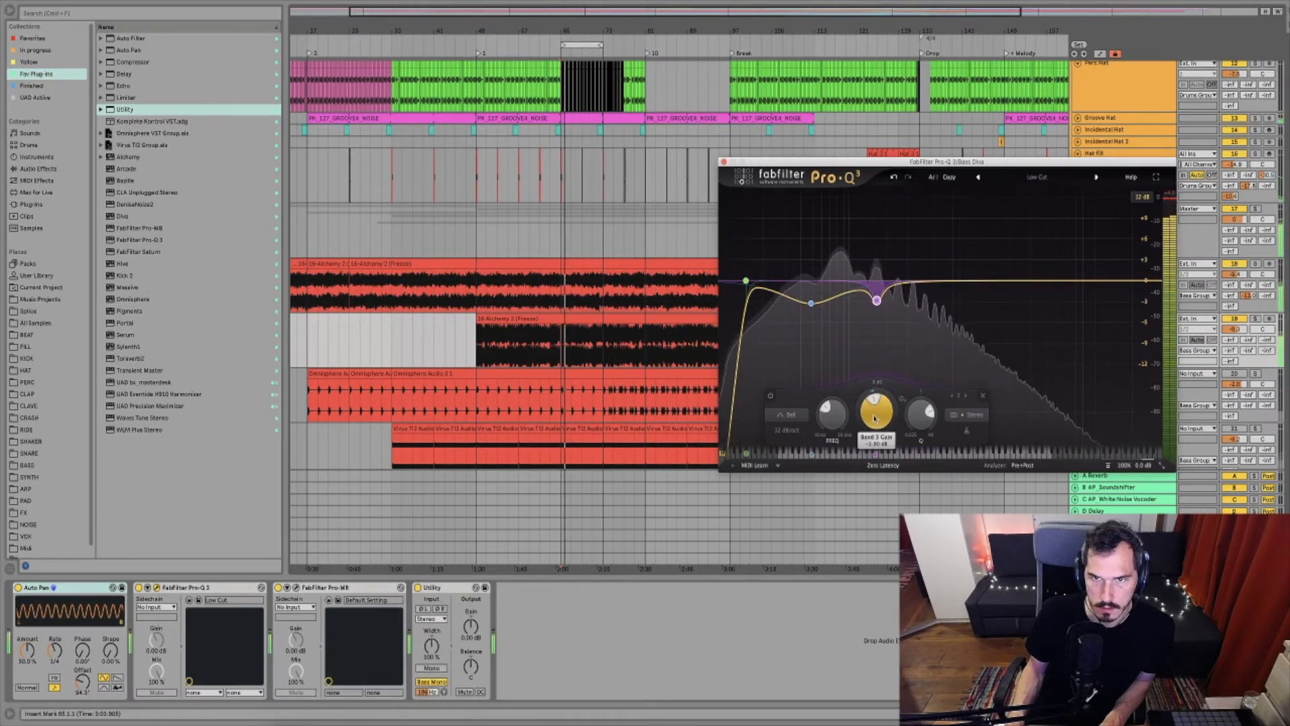
{"action": "scroll", "coordinate": [875, 420], "scroll_direction": "down", "scroll_amount": 1}
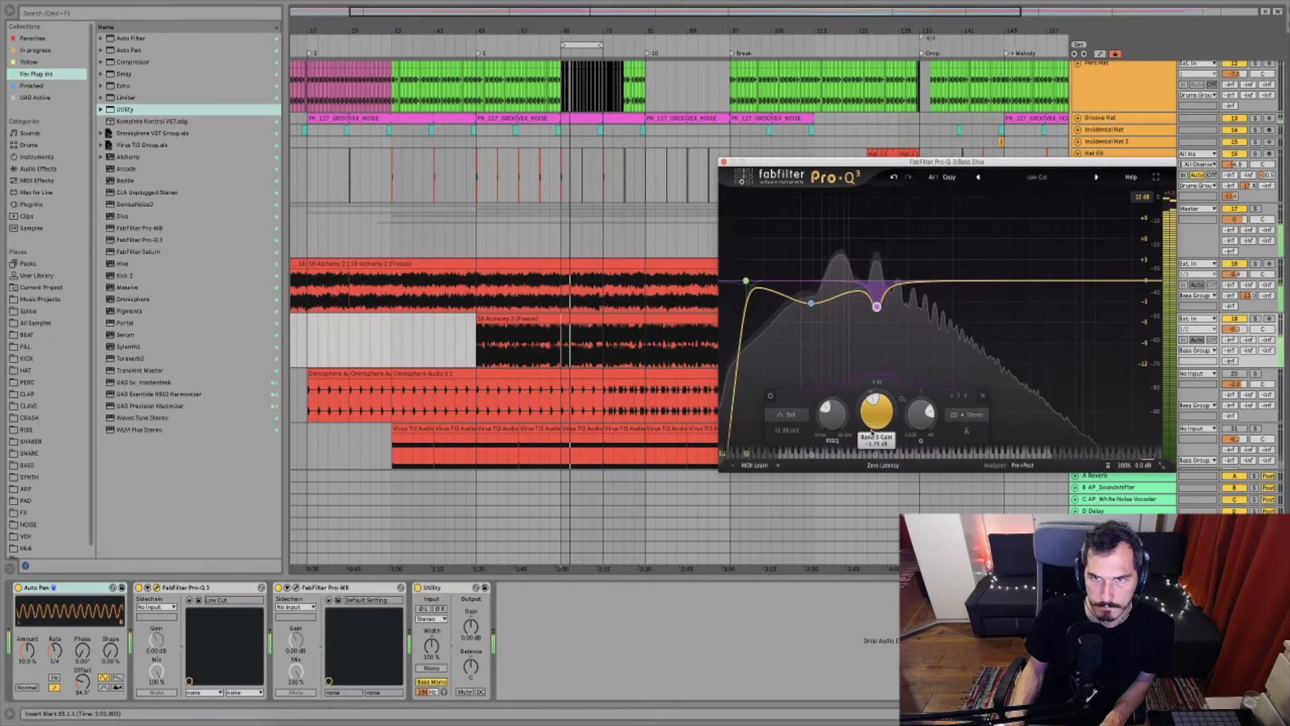
{"action": "scroll", "coordinate": [872, 431], "scroll_direction": "down", "scroll_amount": 1}
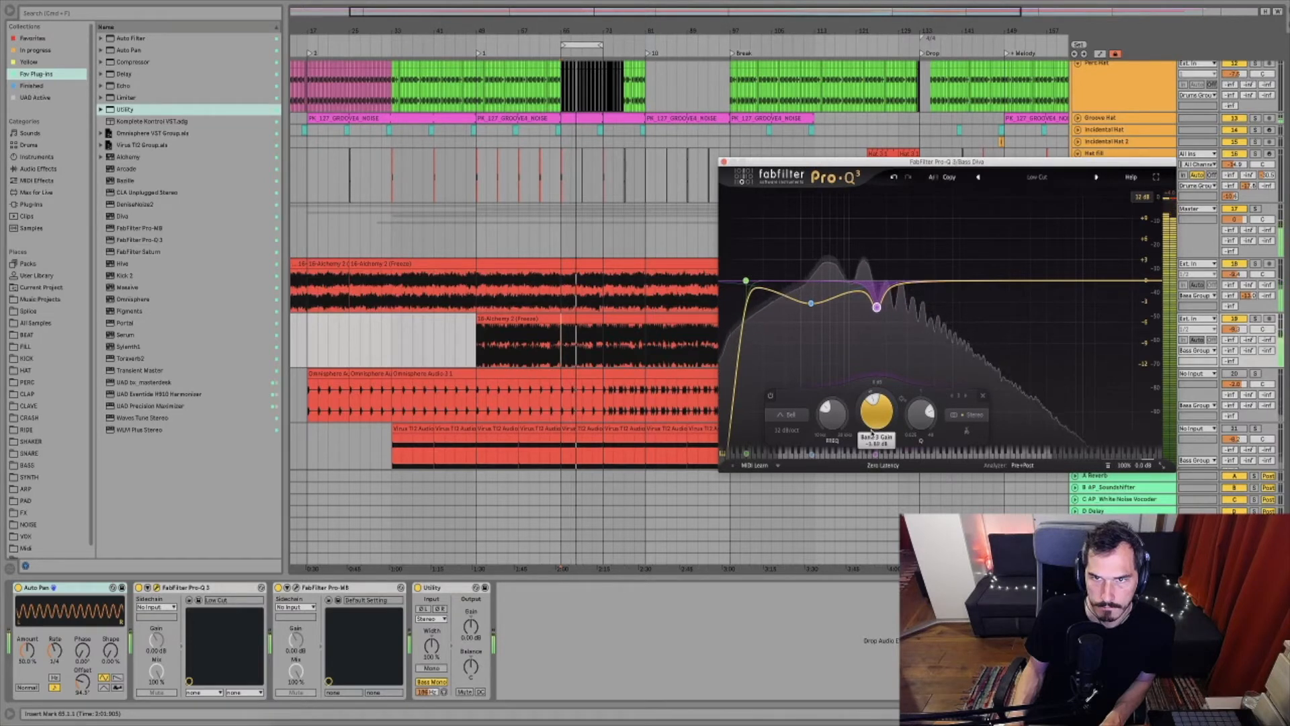
Try a strongly boosted bell around 260 Hz in Bass Diva's EQ, and remove that band
{"action": "double_click", "coordinate": [899, 252]}
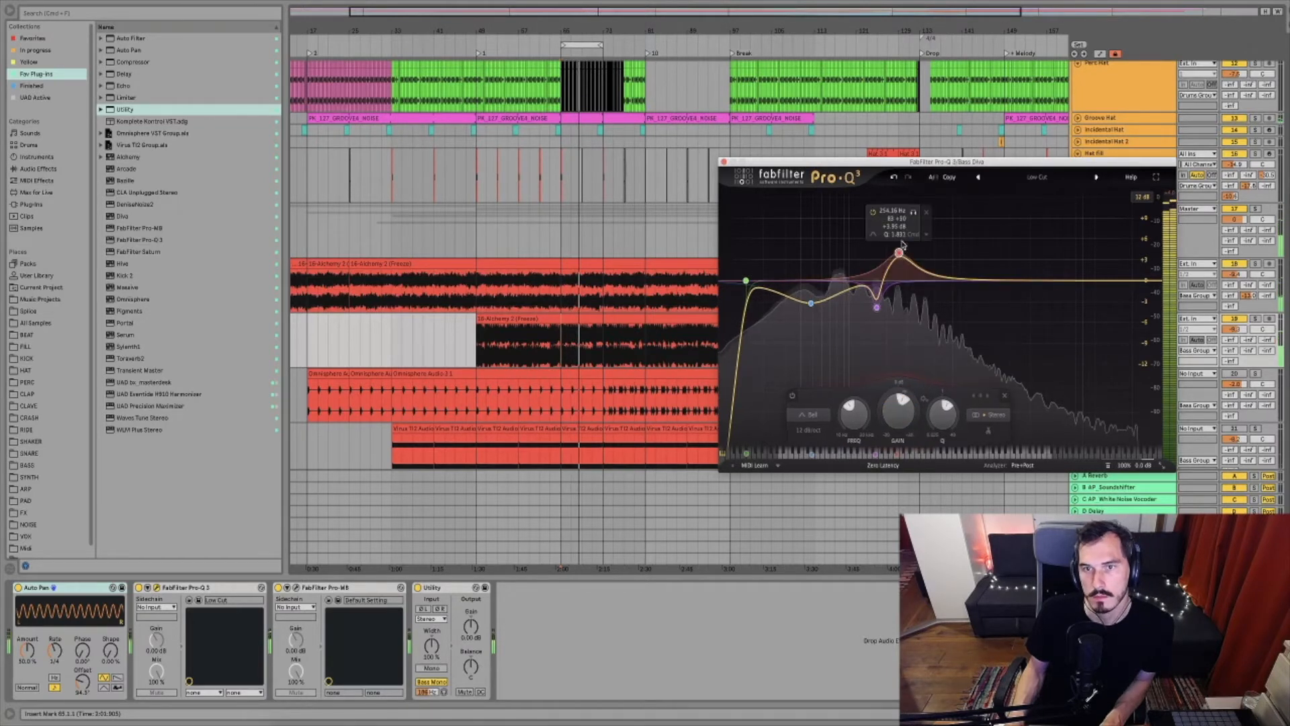
{"action": "left_click_drag", "start_coordinate": [903, 245], "coordinate": [904, 201]}
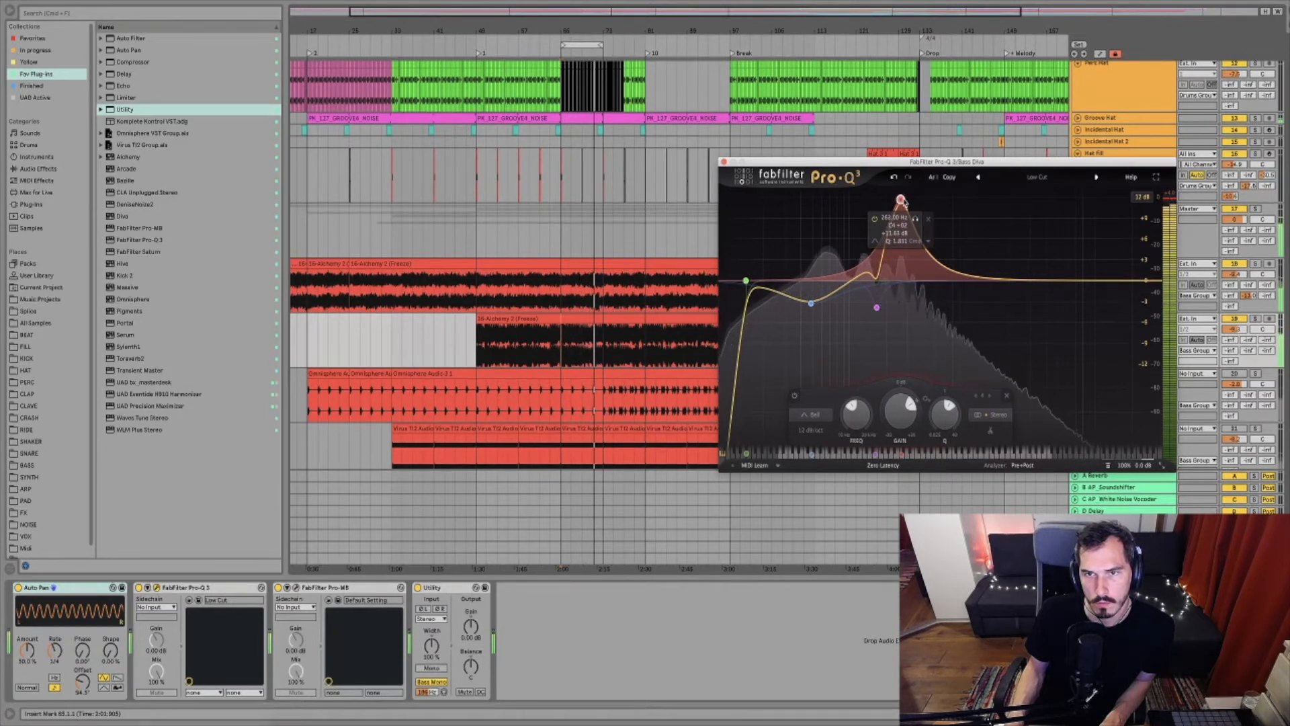
{"action": "left_click", "coordinate": [1003, 398]}
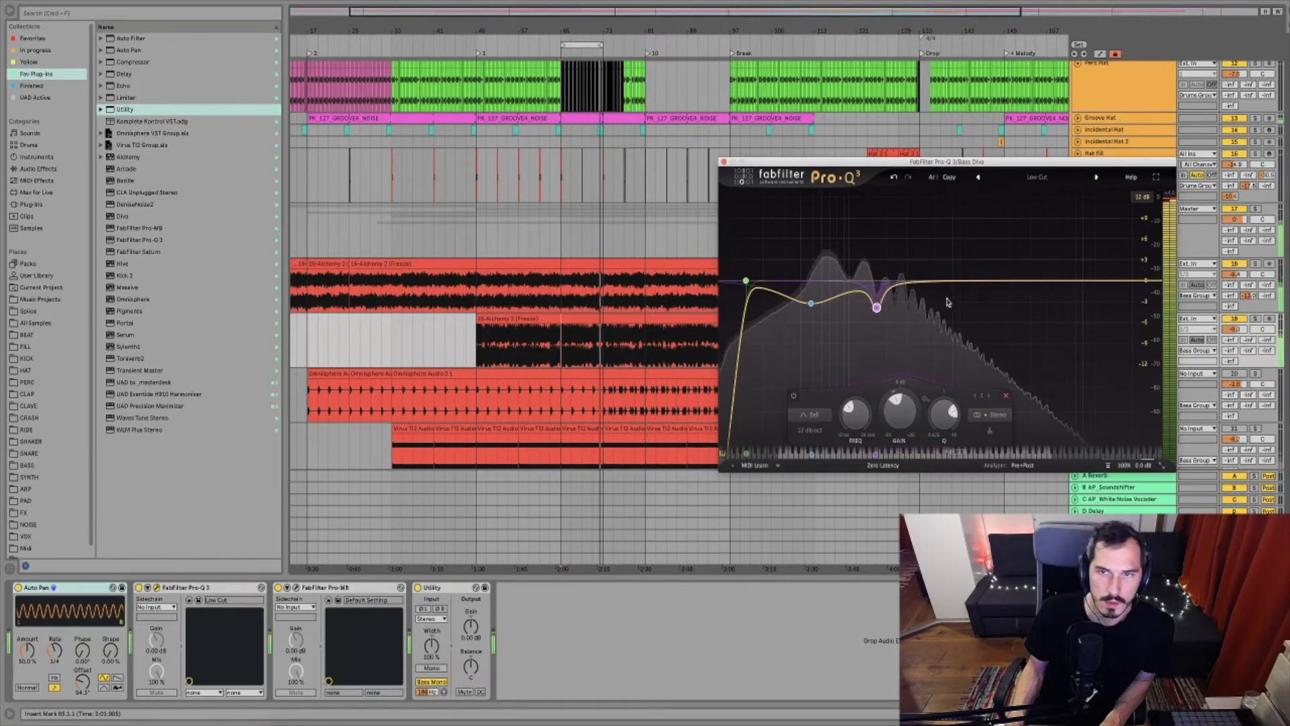
Add a slight bell cut just above the narrow dip in Bass Diva's EQ, and close it
{"action": "left_click", "coordinate": [908, 284]}
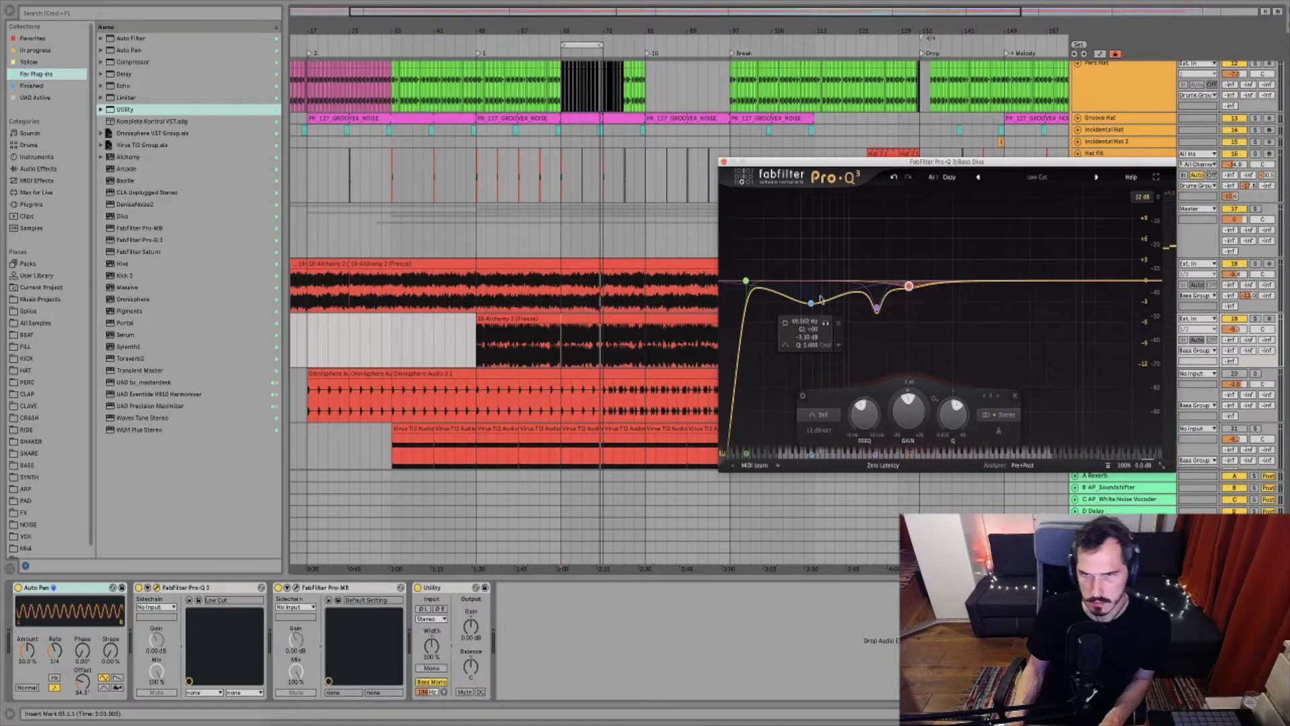
{"action": "left_click", "coordinate": [724, 163]}
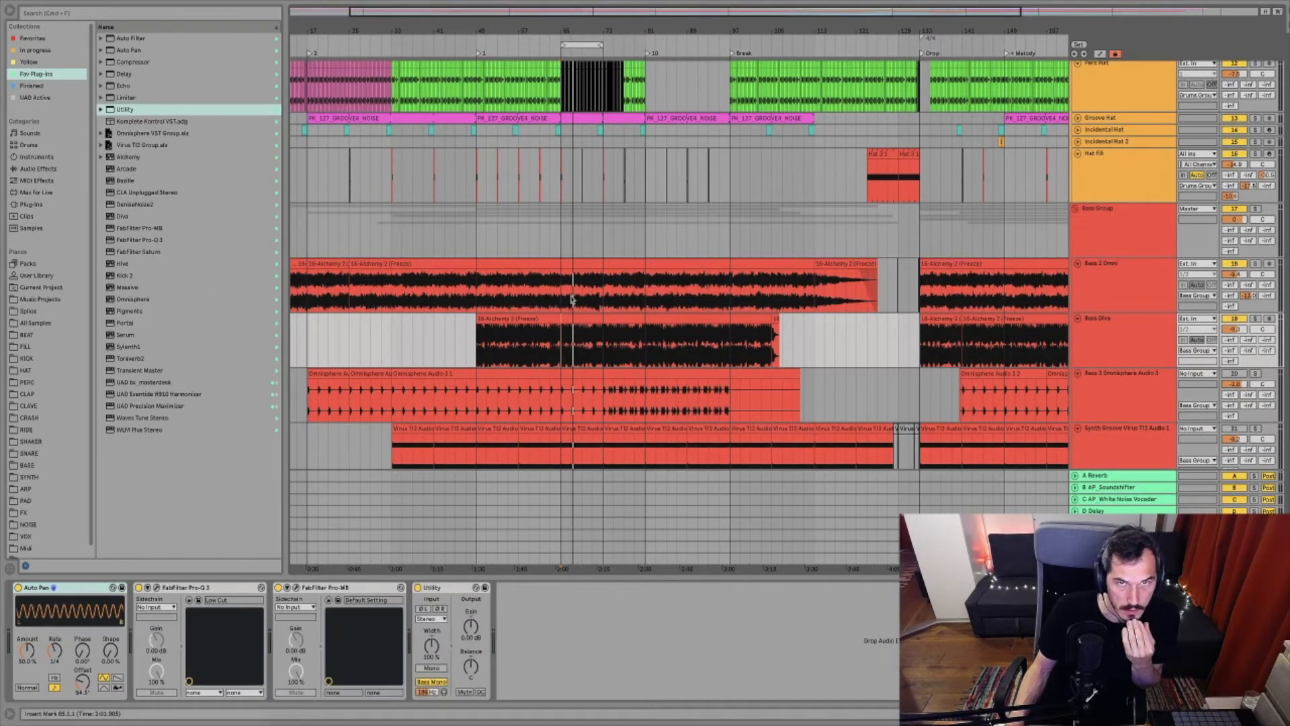
{"action": "left_click", "coordinate": [530, 331]}
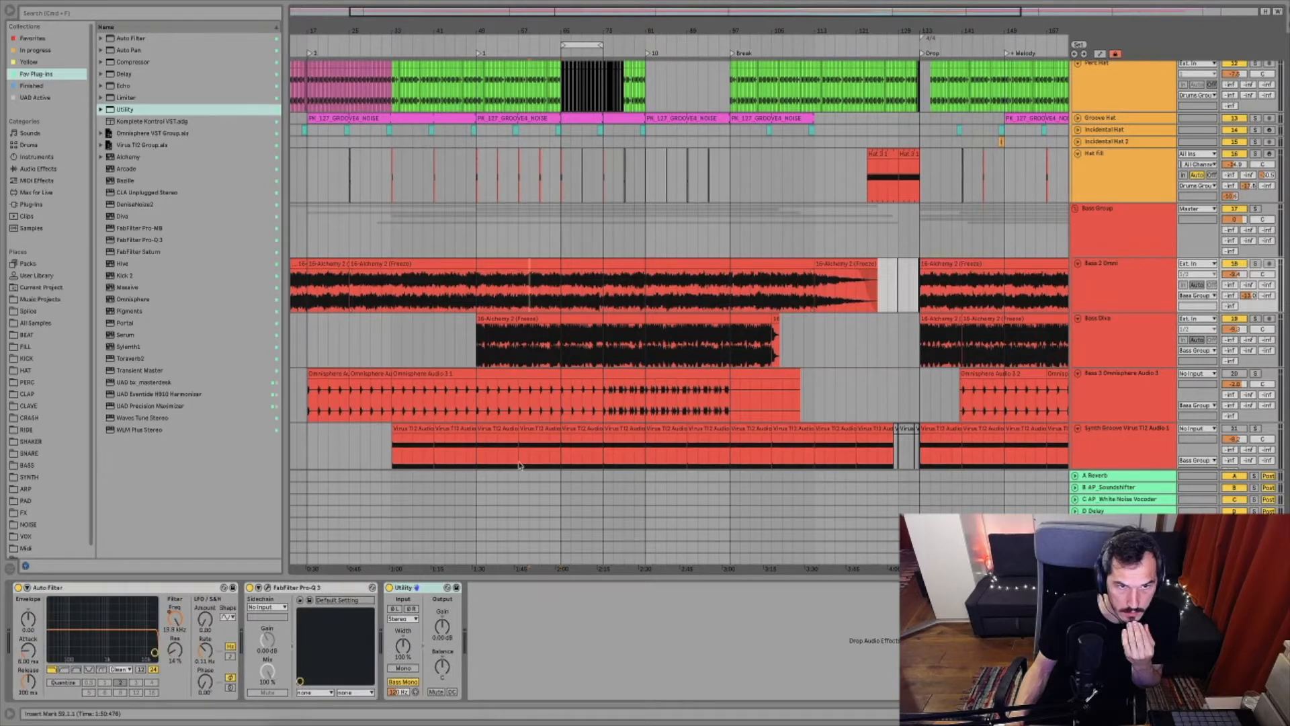
{"action": "scroll", "coordinate": [1131, 280], "scroll_direction": "up", "scroll_amount": 3}
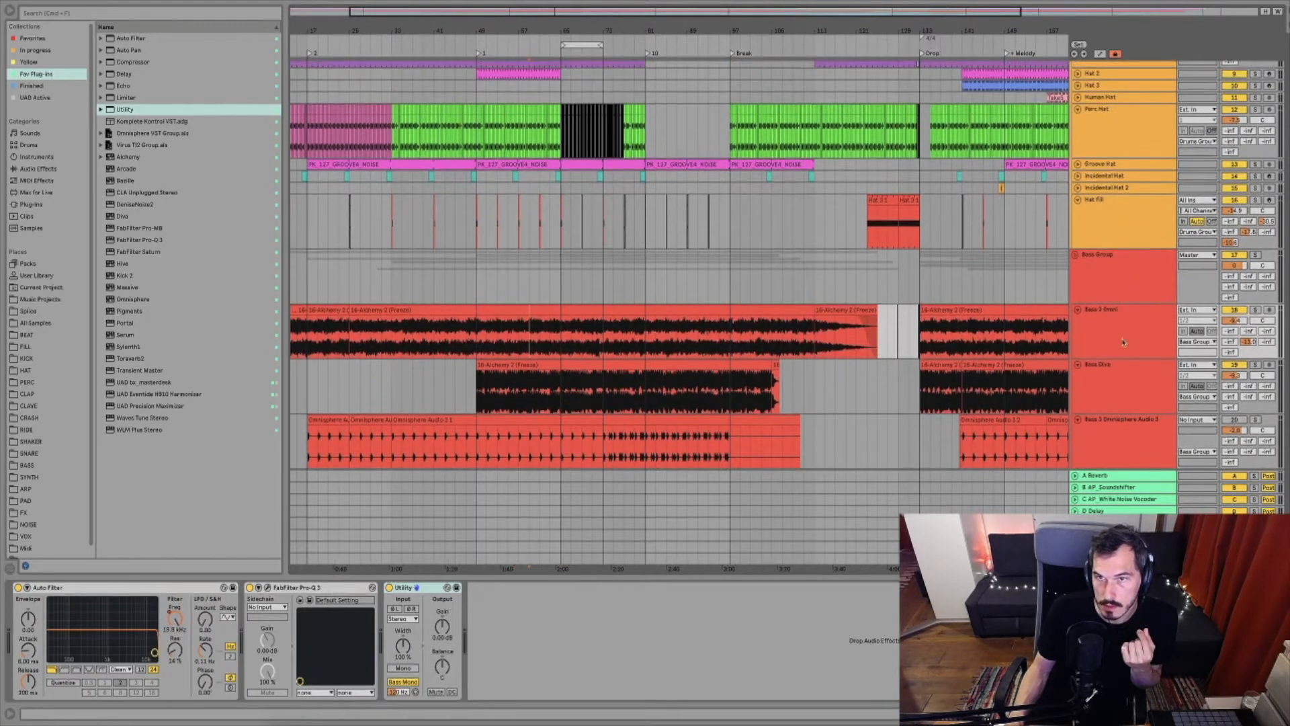
{"action": "scroll", "coordinate": [1106, 353], "scroll_direction": "down", "scroll_amount": 2}
{"action": "left_click", "coordinate": [128, 62]}
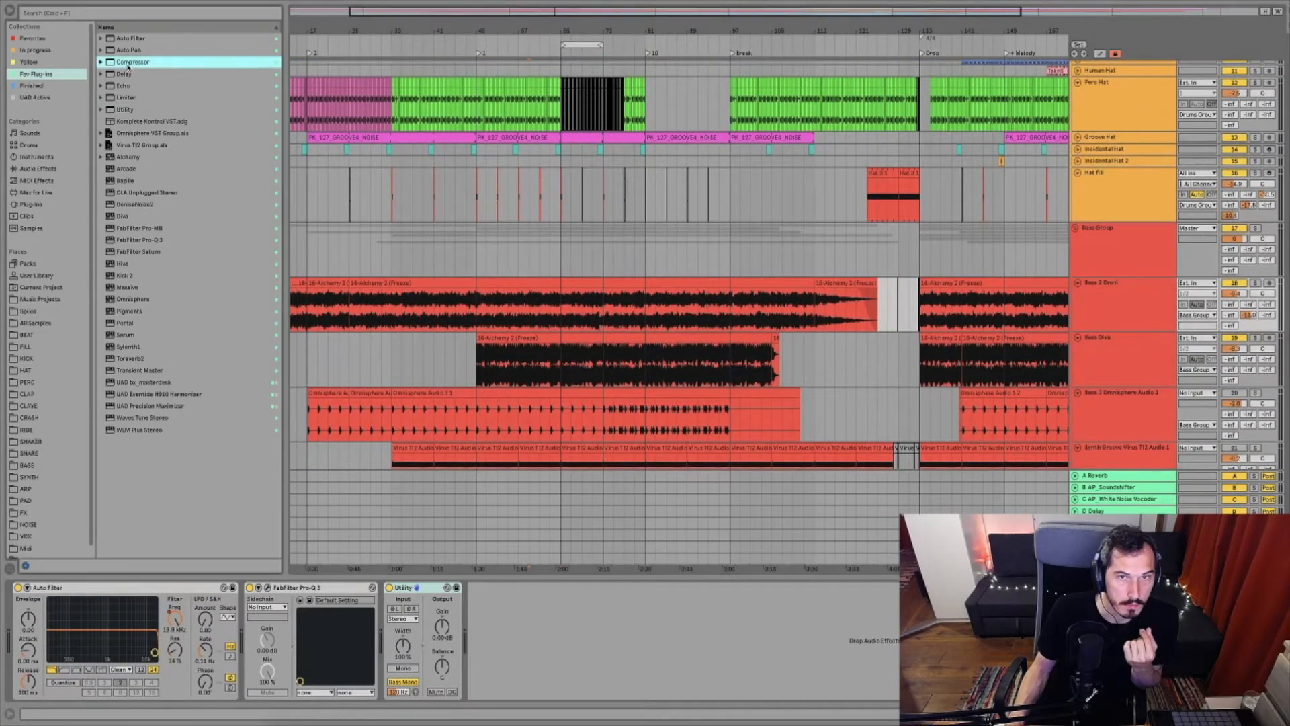
{"action": "key", "text": "Return"}
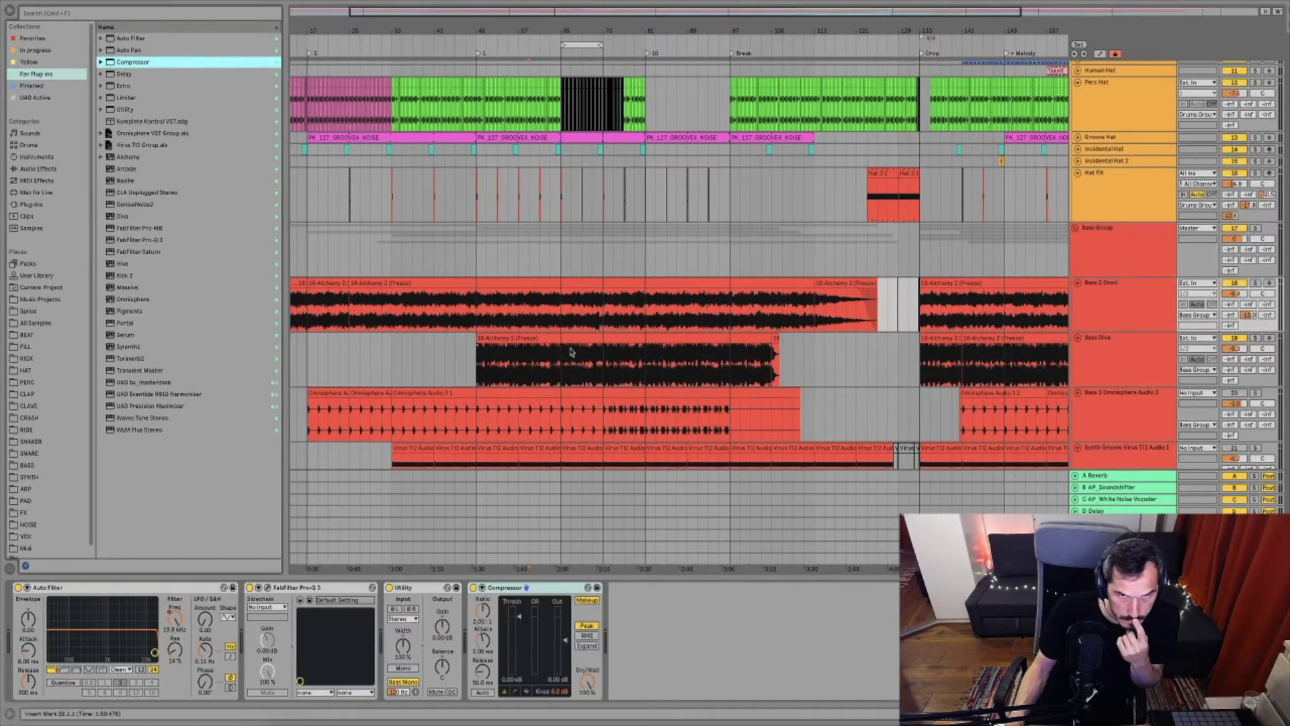
{"action": "left_click", "coordinate": [516, 588]}
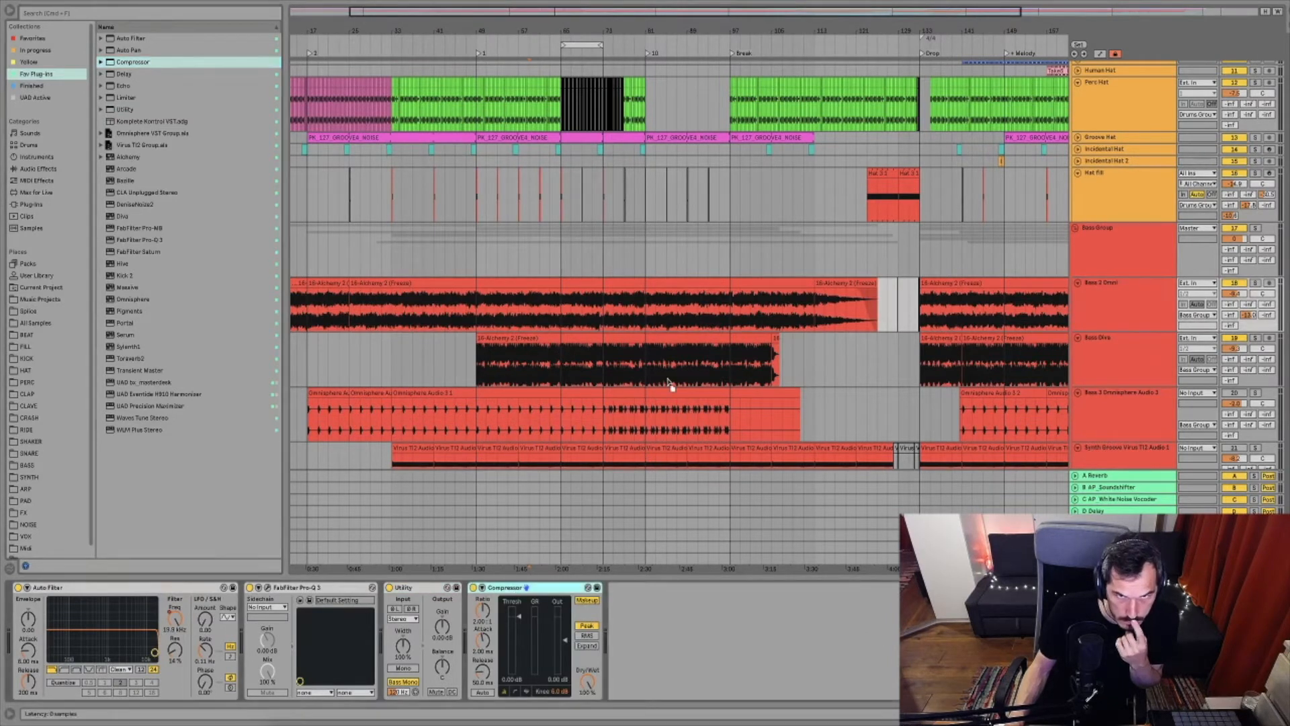
Sidechain Bass Diva's Compressor from Bass 2 Omni and lower its threshold to about -15.7 dB during playback
{"action": "left_click", "coordinate": [569, 367]}
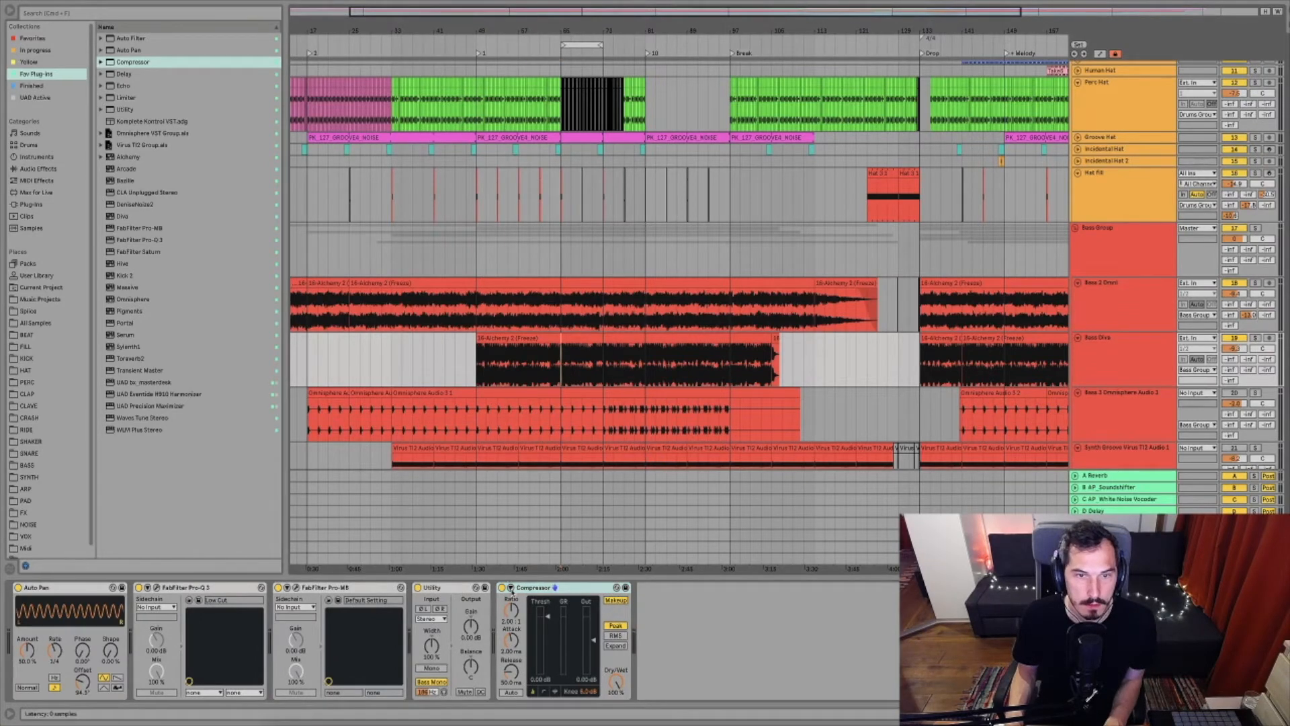
{"action": "left_click", "coordinate": [511, 588]}
{"action": "left_click", "coordinate": [518, 618]}
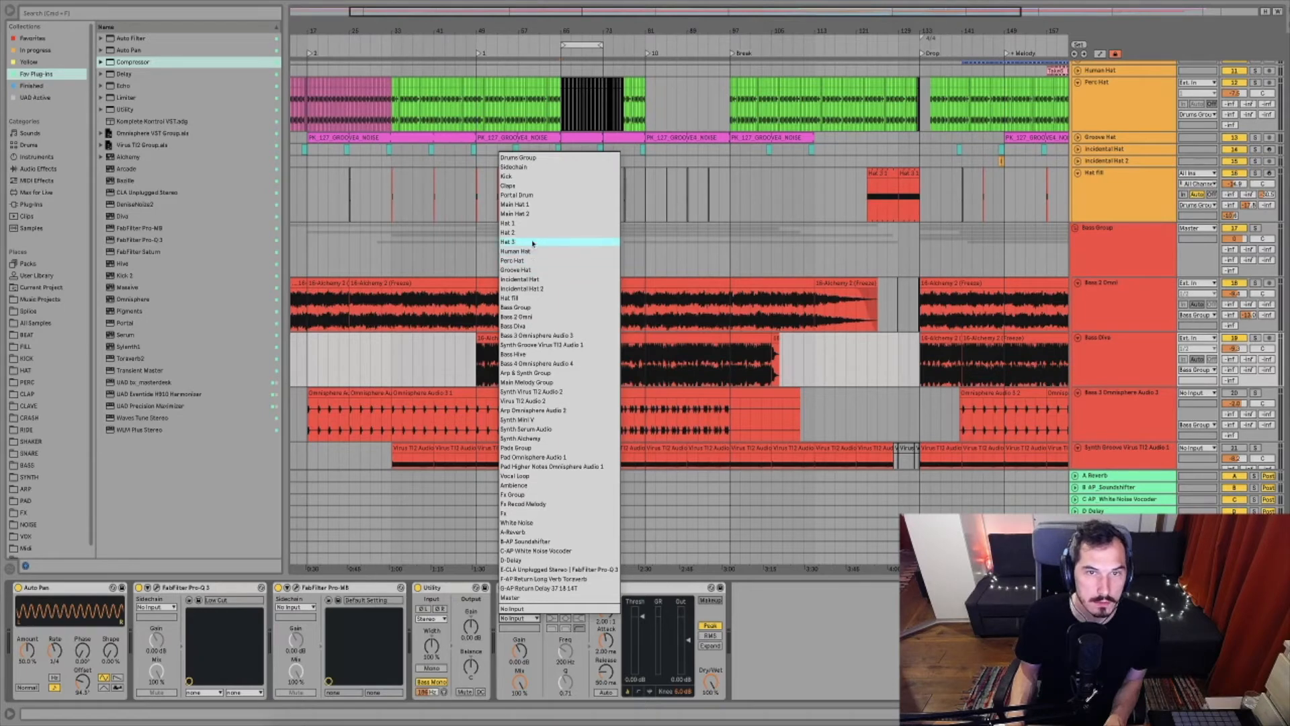
{"action": "left_click", "coordinate": [523, 318]}
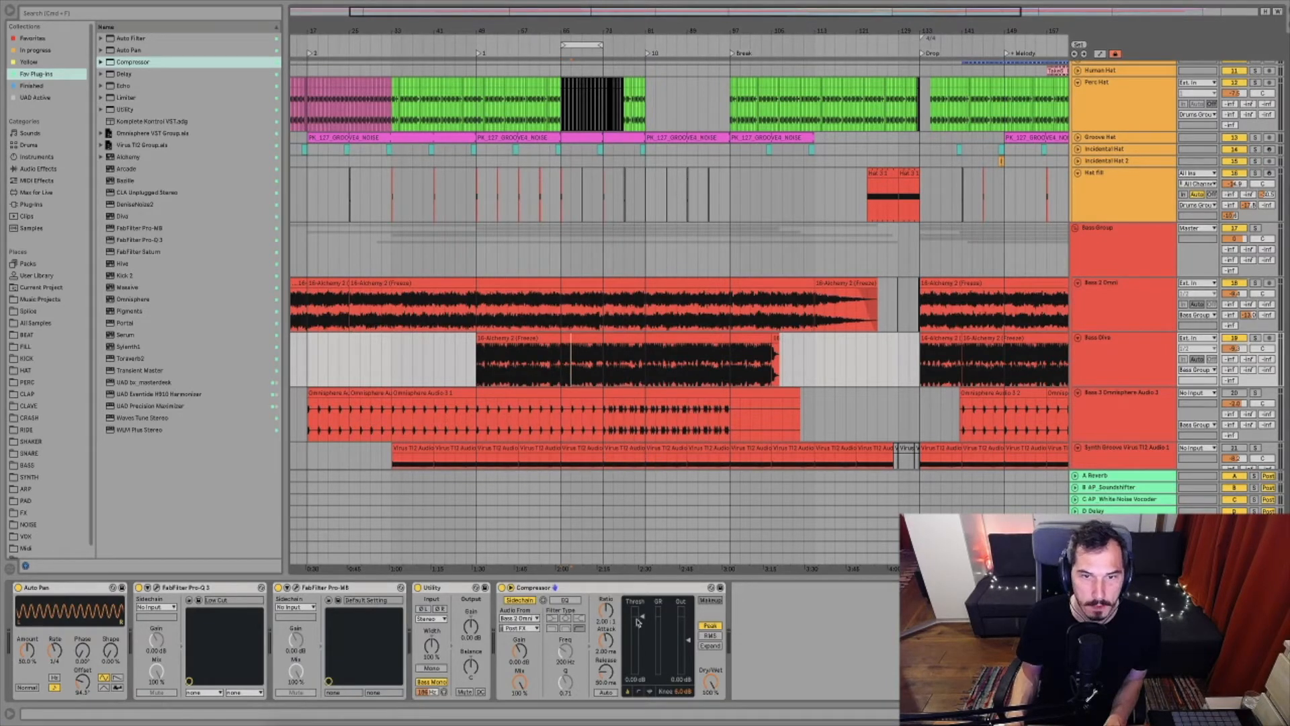
{"action": "left_click_drag", "start_coordinate": [641, 615], "coordinate": [641, 640]}
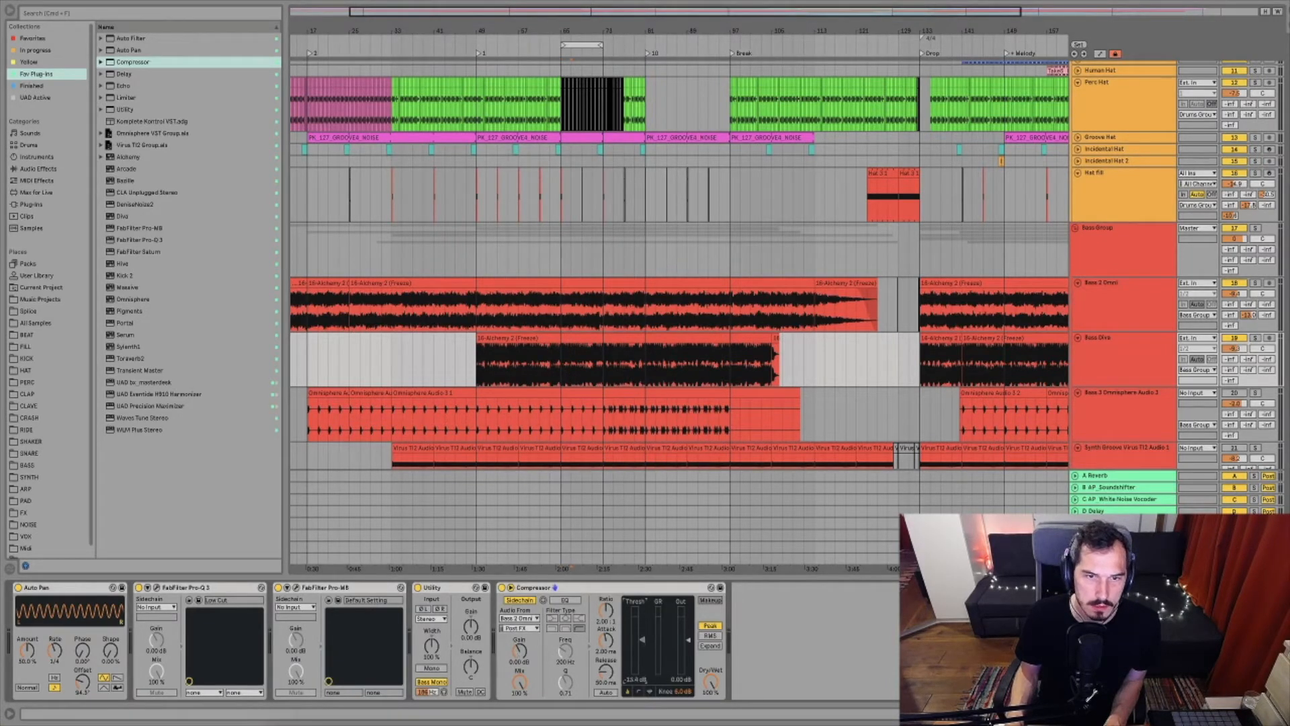
{"action": "key", "text": "space"}
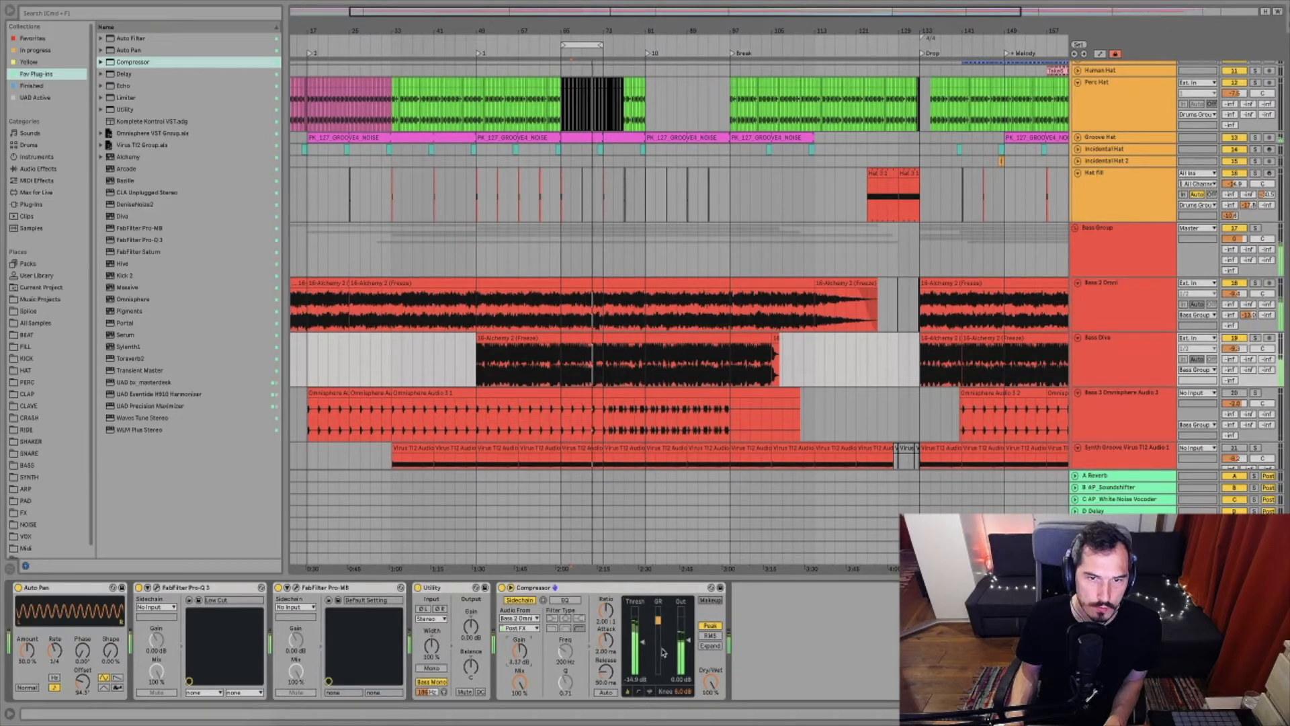
{"action": "left_click_drag", "start_coordinate": [643, 642], "coordinate": [643, 644]}
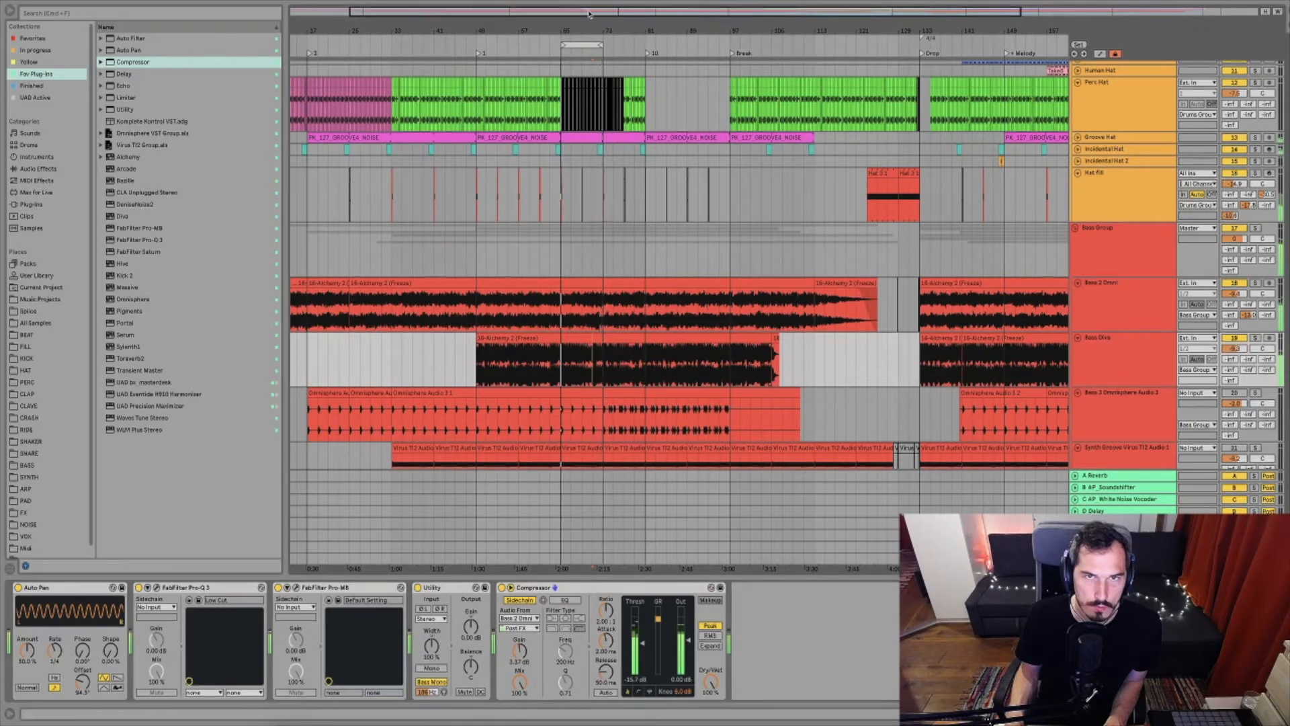
Loop bars 71.1.1 to 73.1.1 of the Bass Diva clip and start playback
{"action": "left_click_drag", "start_coordinate": [595, 30], "coordinate": [594, 61]}
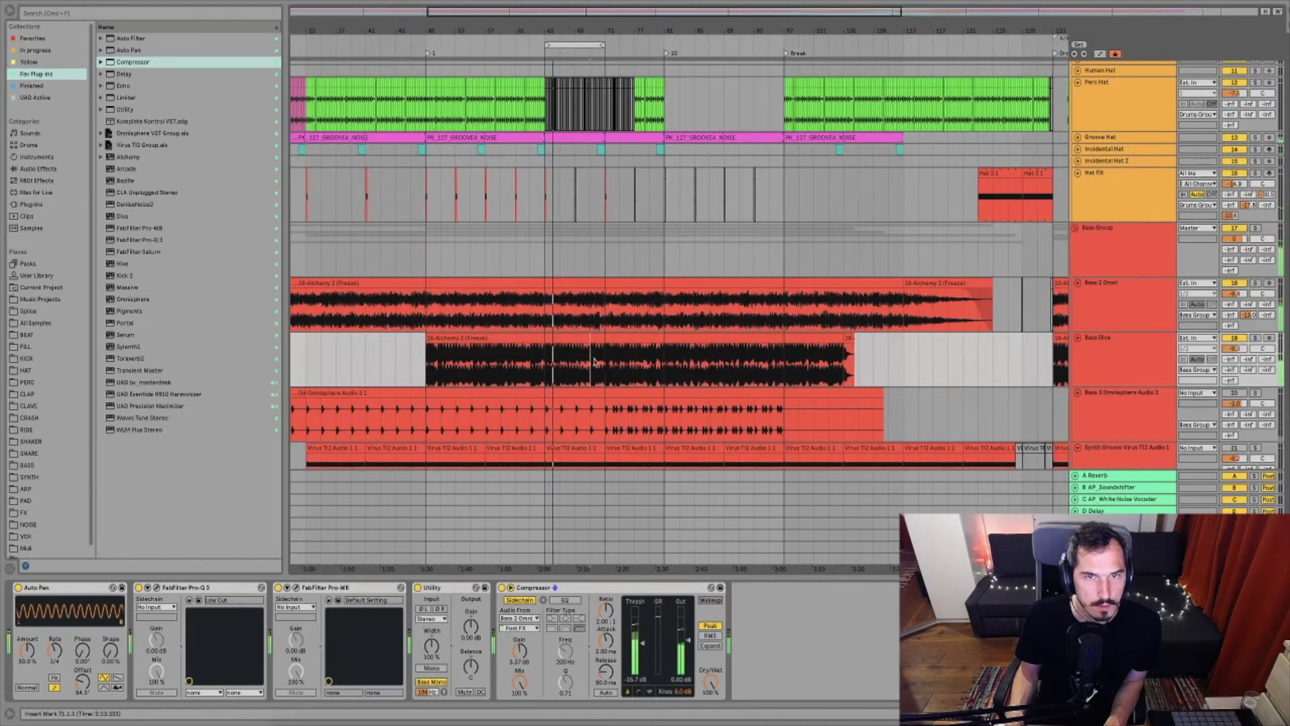
{"action": "key", "text": "space"}
{"action": "left_click", "coordinate": [603, 378], "text": "shift"}
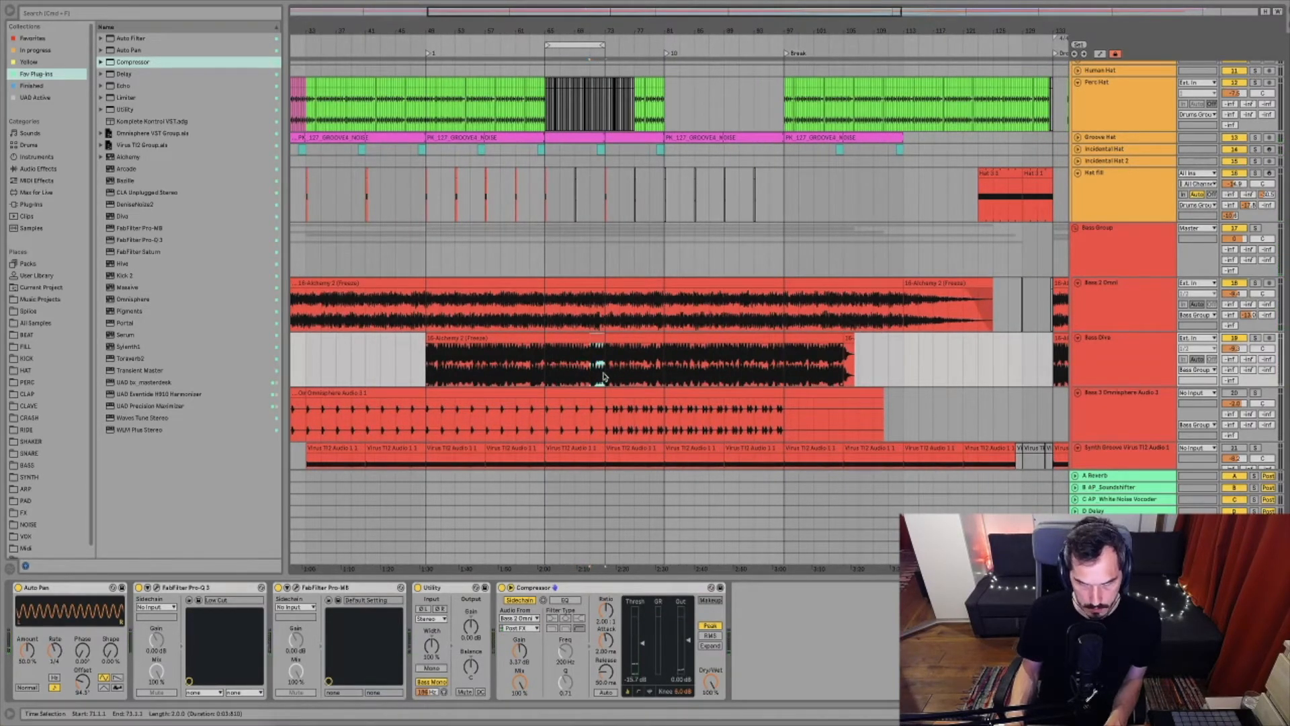
{"action": "key", "text": "super+l"}
{"action": "key", "text": "space"}
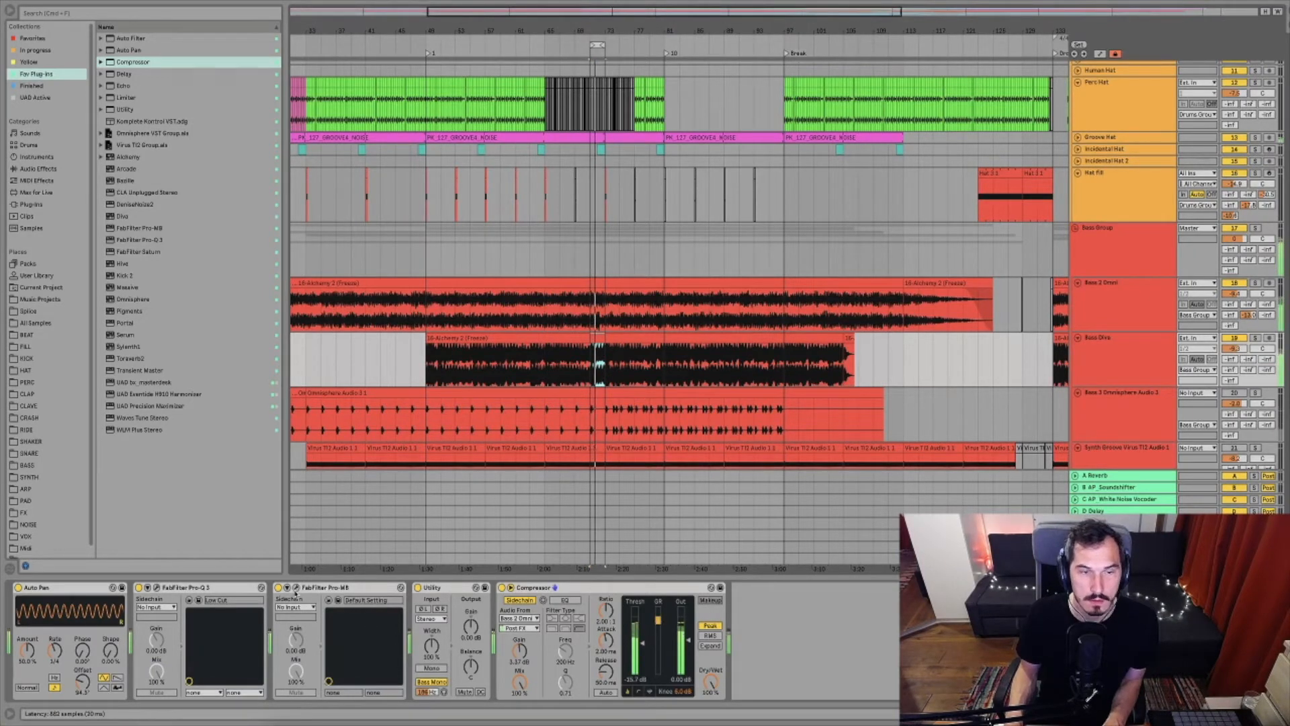
Check Bass Diva's Pro-MB, and remove the slight bell cut just below the narrow 167 Hz dip in its Pro-Q 3
{"action": "left_click", "coordinate": [295, 589]}
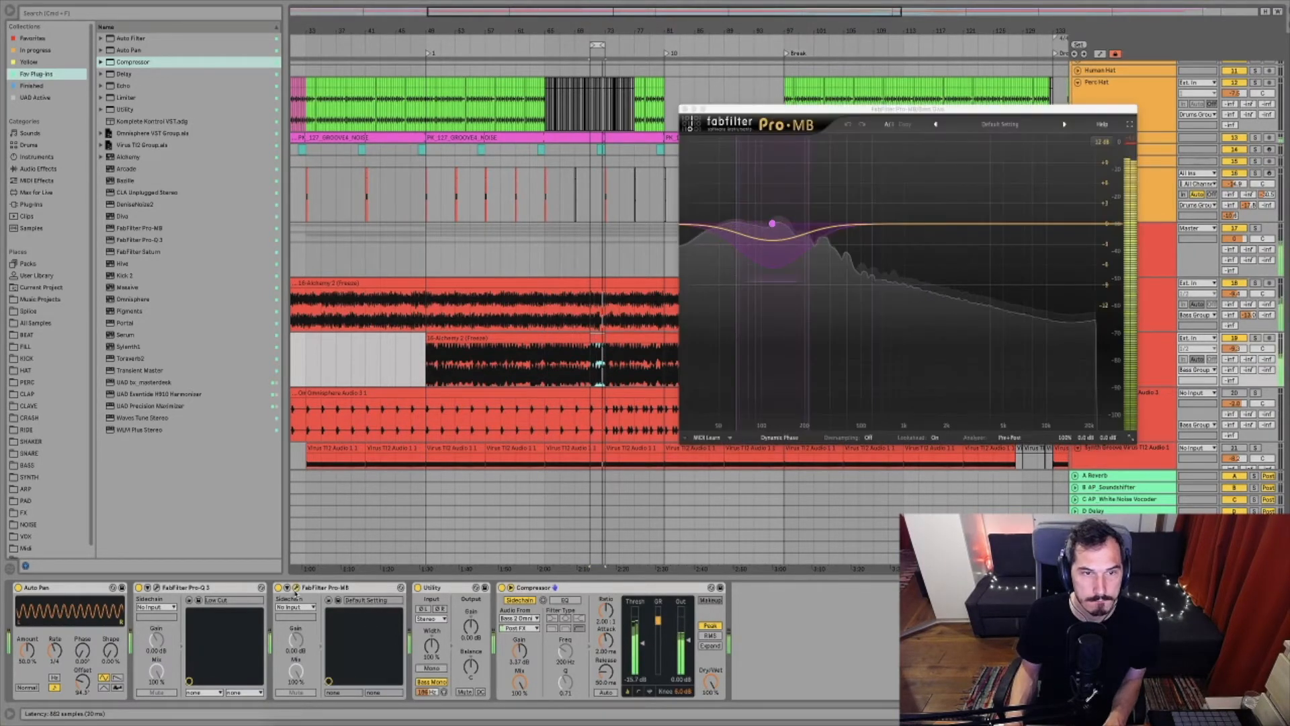
{"action": "left_click", "coordinate": [685, 108]}
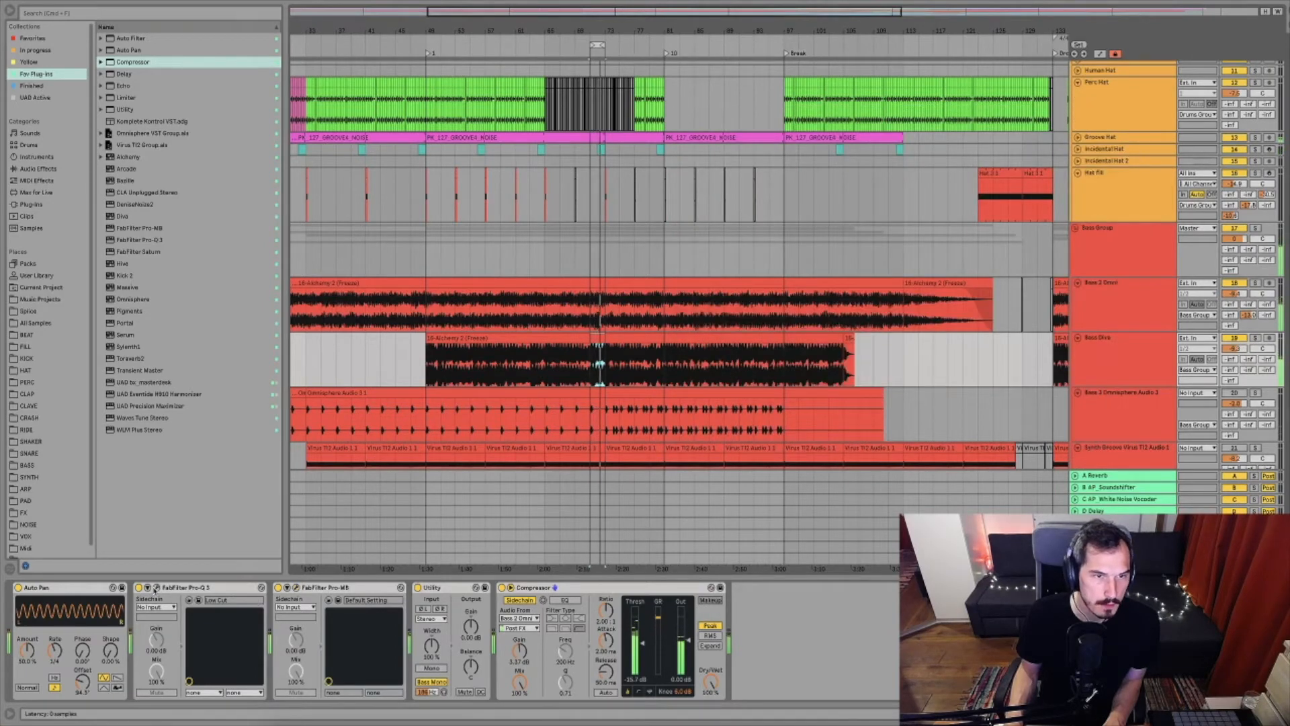
{"action": "left_click", "coordinate": [157, 588]}
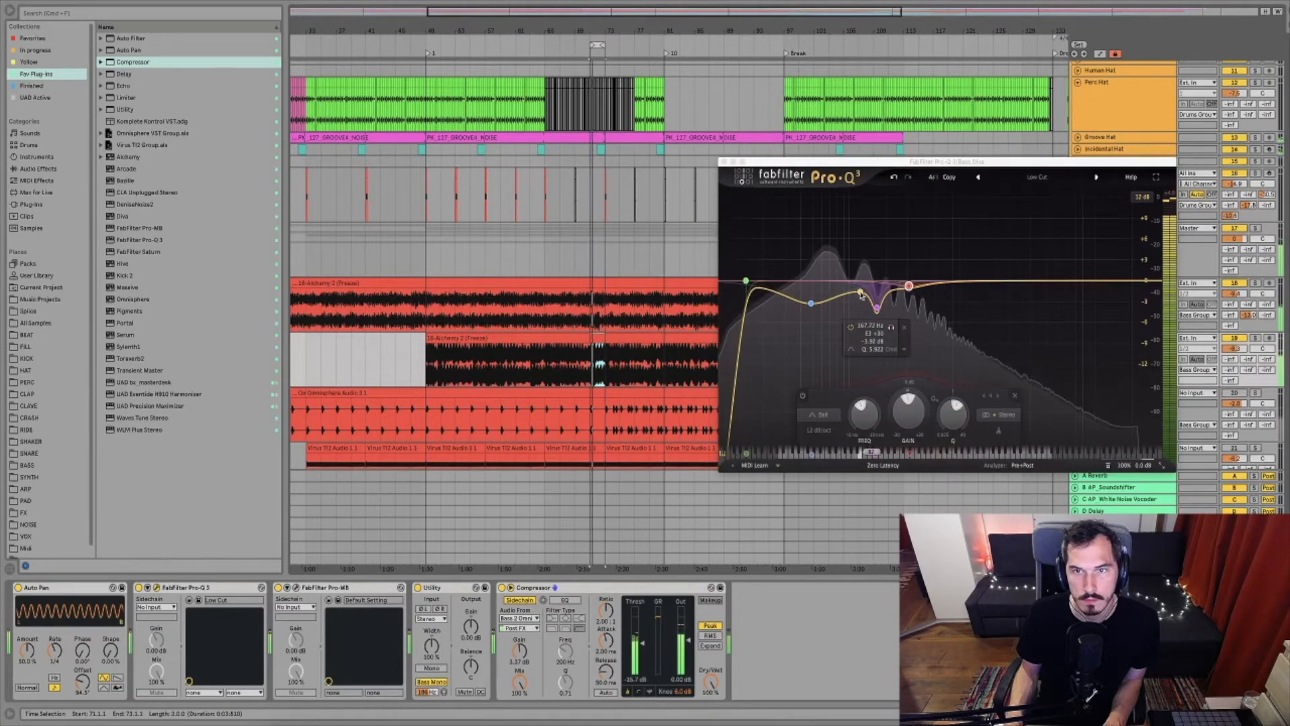
{"action": "left_click_drag", "start_coordinate": [861, 293], "coordinate": [1006, 264]}
{"action": "key", "text": "Delete"}
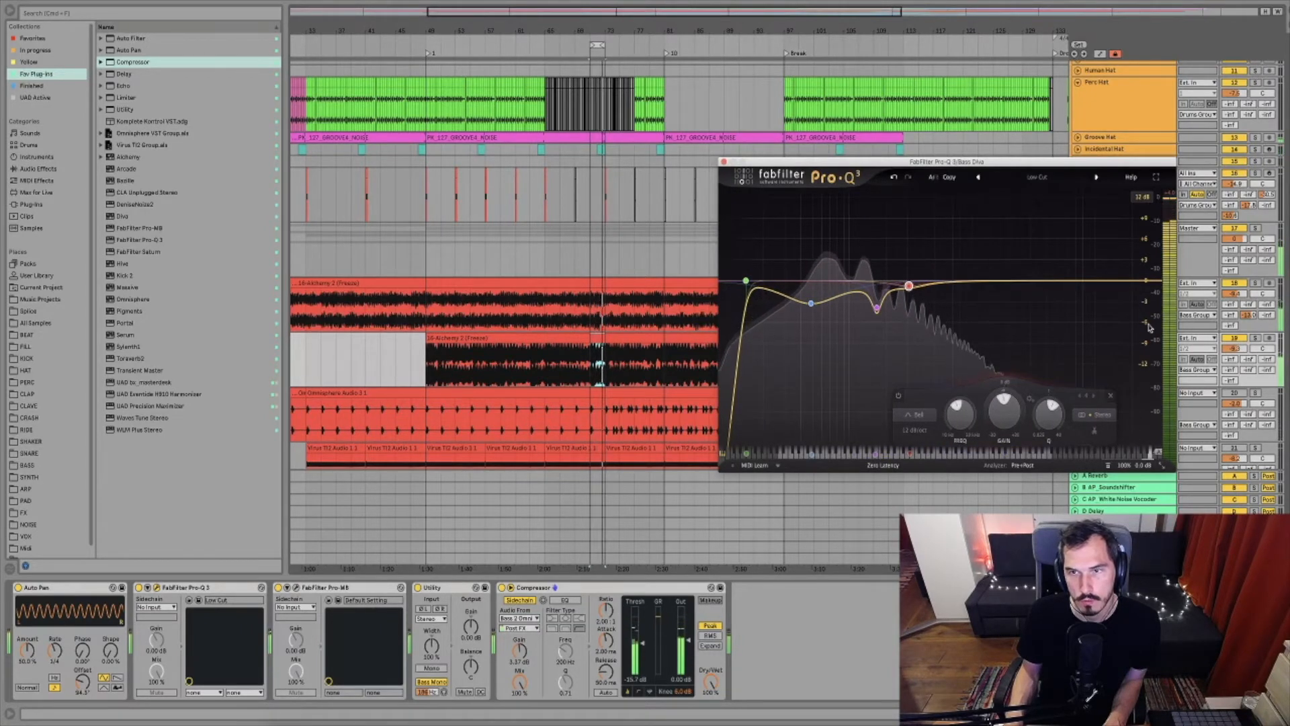
Add a high cut to Bass Diva's Pro-Q 3, lower its cutoff frequency, and close the EQ
{"action": "double_click", "coordinate": [1146, 278]}
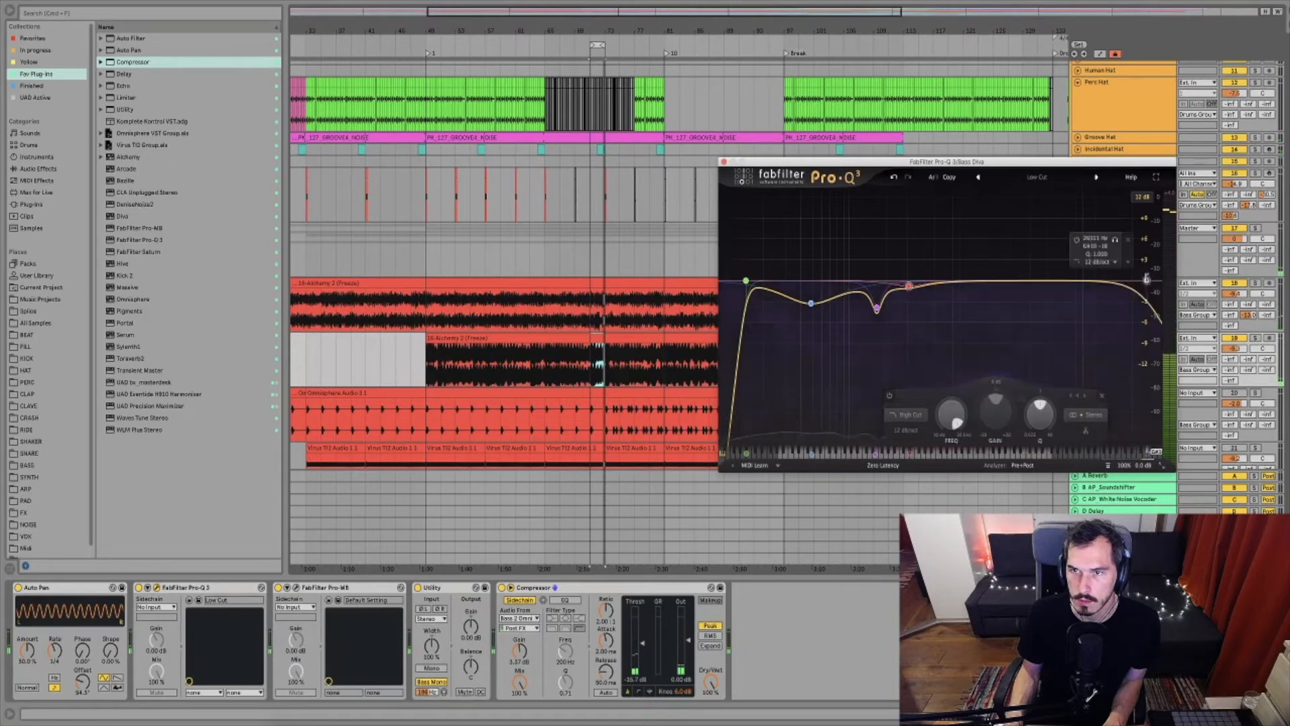
{"action": "scroll", "coordinate": [1146, 279], "scroll_direction": "up", "scroll_amount": 1}
{"action": "left_click_drag", "start_coordinate": [1004, 422], "coordinate": [978, 432]}
{"action": "key", "text": "space"}
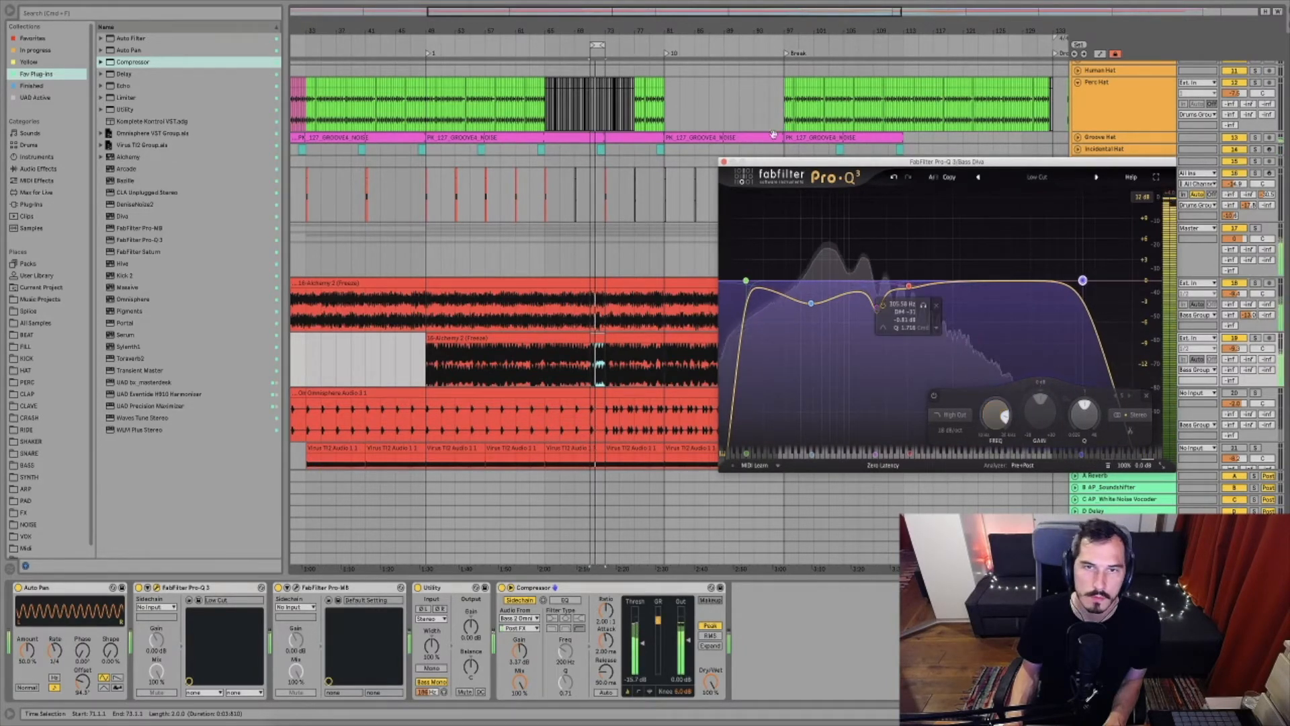
{"action": "left_click", "coordinate": [723, 162]}
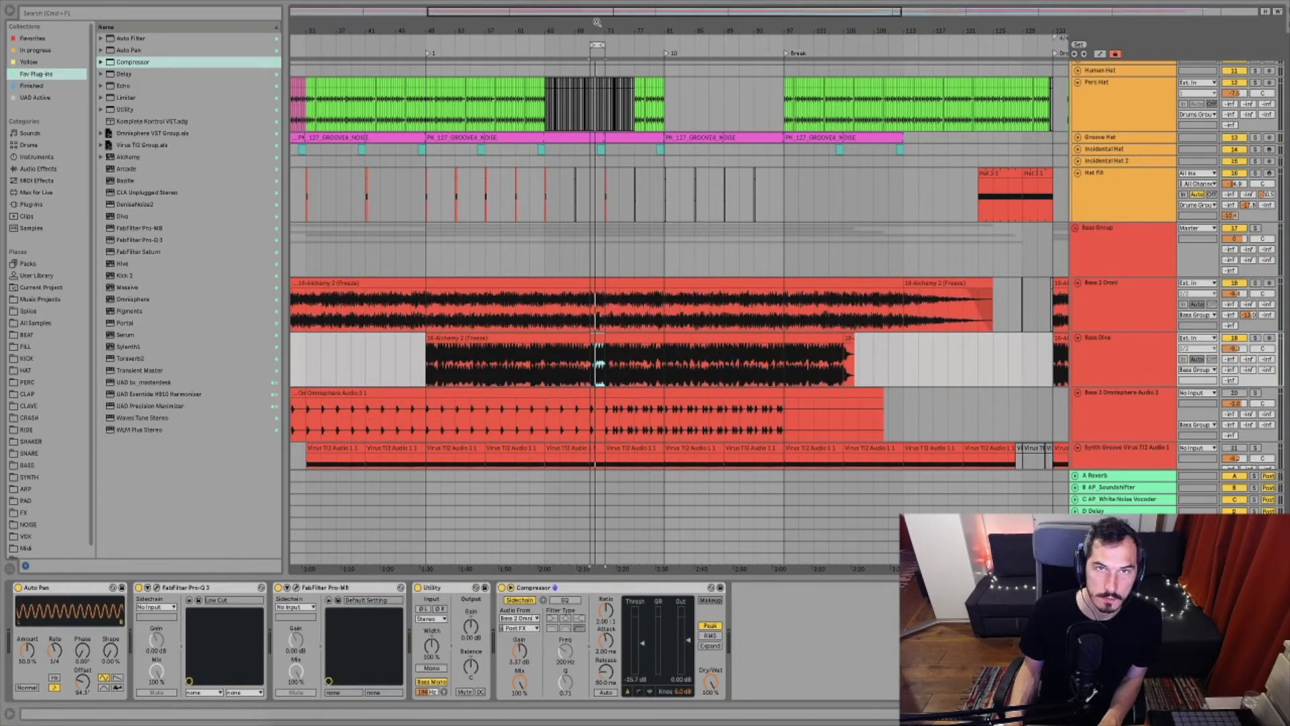
Open the Pro-Q 3 on Bass 3 Omnisphere and raise its low cut to about 100 Hz
{"action": "left_click_drag", "start_coordinate": [603, 30], "coordinate": [603, 94]}
{"action": "left_click", "coordinate": [1268, 395]}
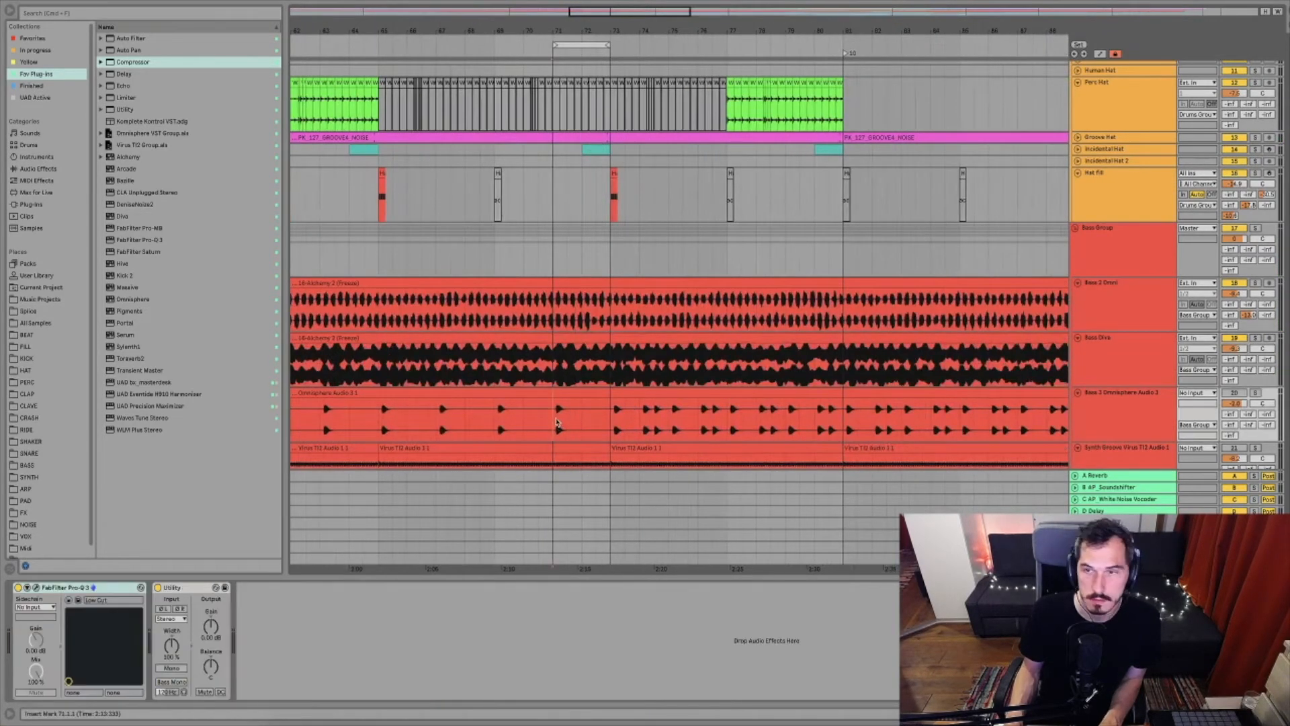
{"action": "scroll", "coordinate": [1269, 363], "scroll_direction": "down", "scroll_amount": 1}
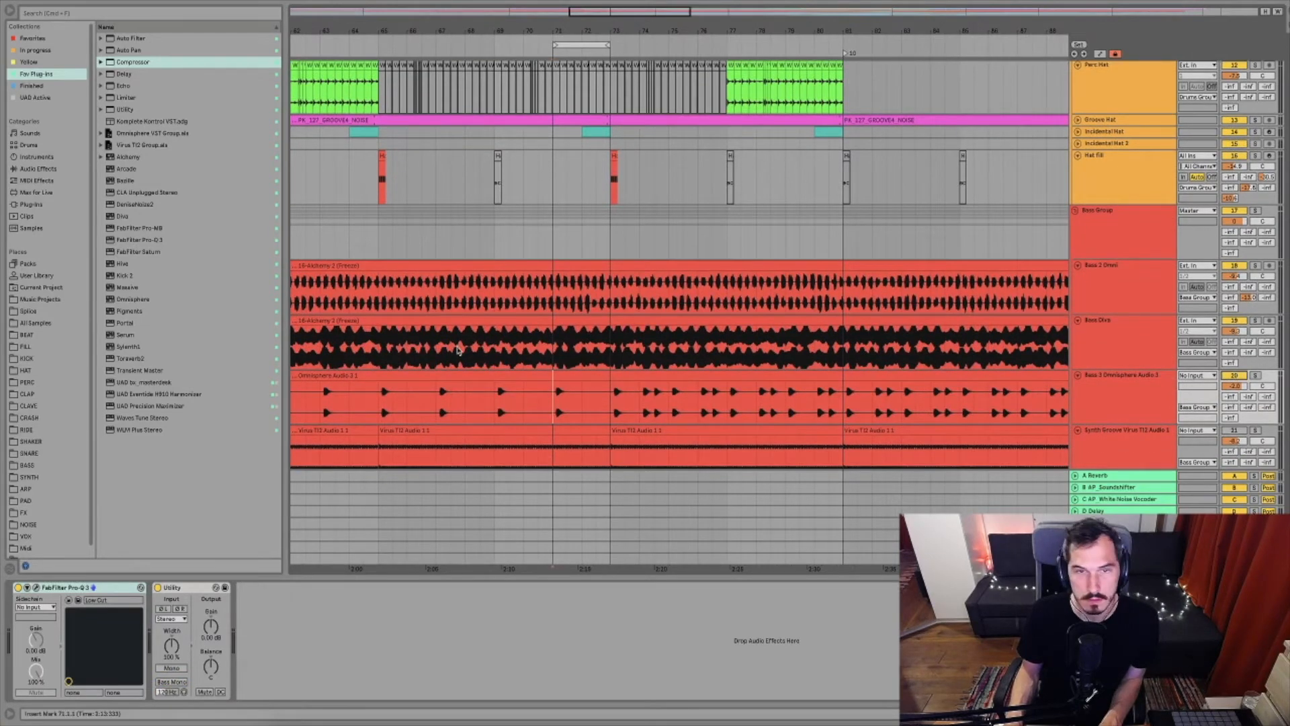
{"action": "scroll", "coordinate": [457, 349], "scroll_direction": "down", "scroll_amount": 1}
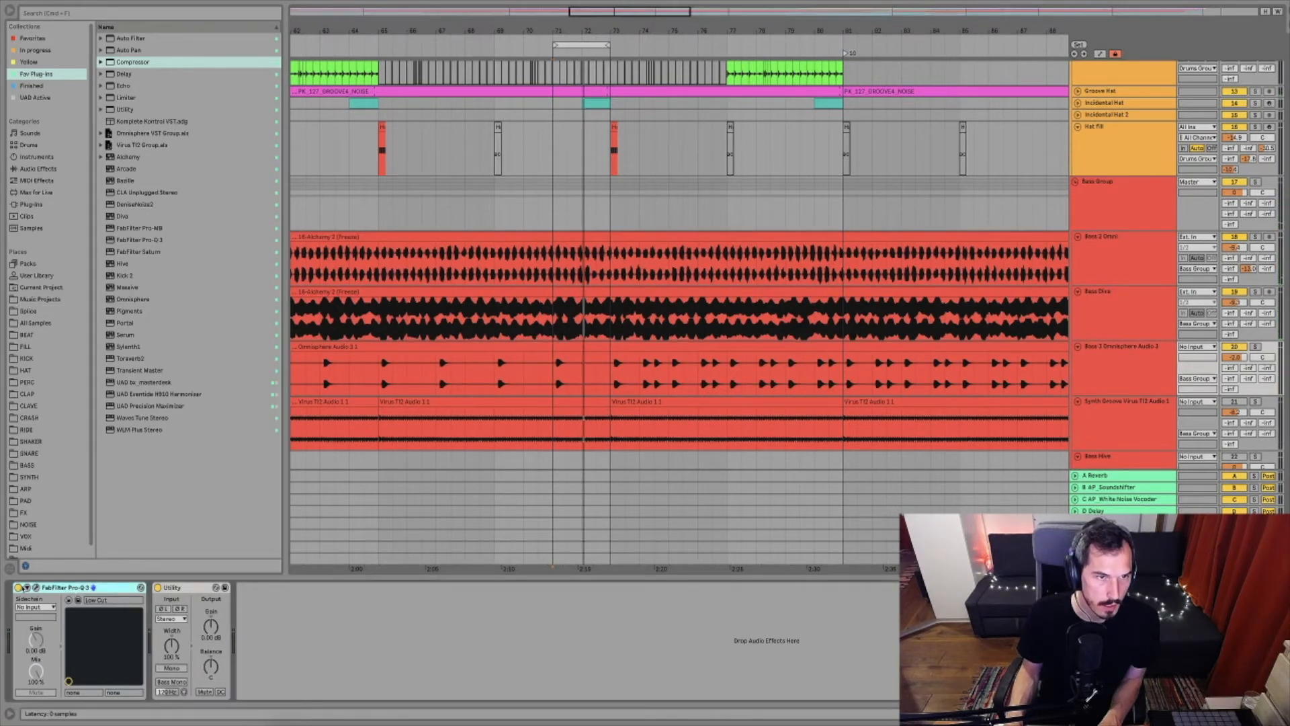
{"action": "left_click", "coordinate": [36, 587]}
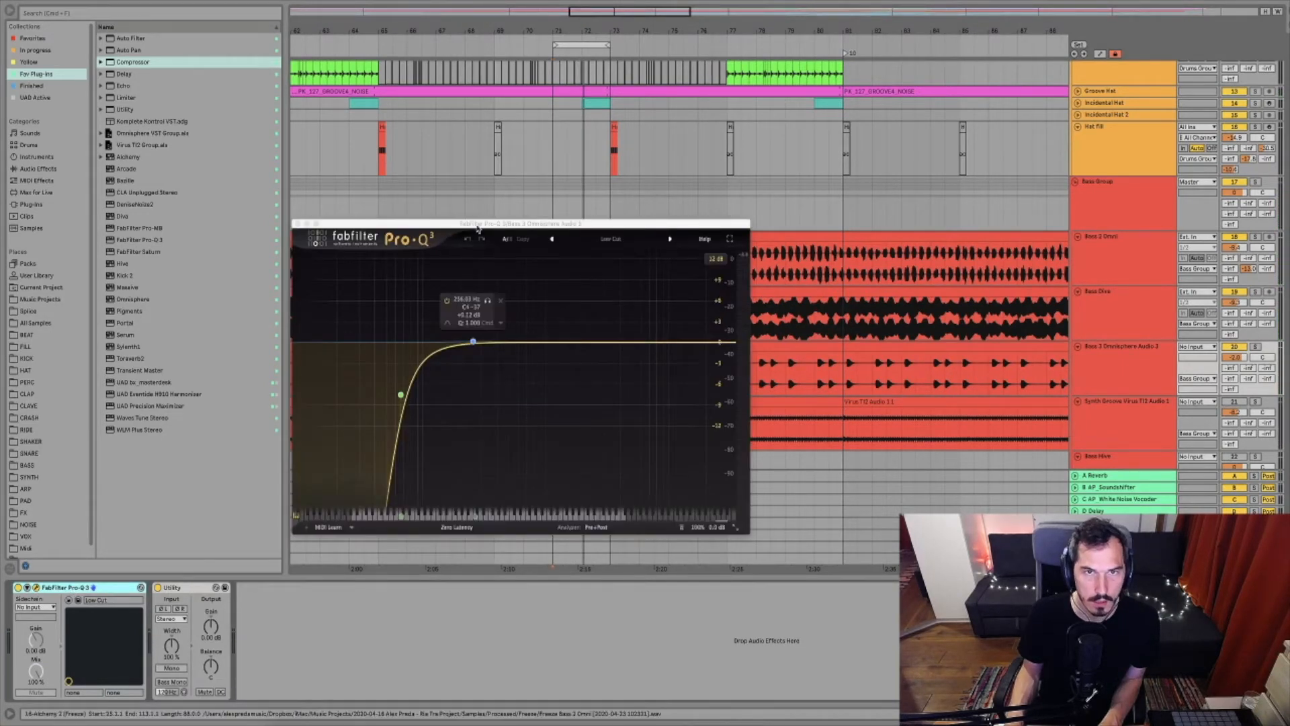
{"action": "left_click_drag", "start_coordinate": [521, 223], "coordinate": [669, 228]}
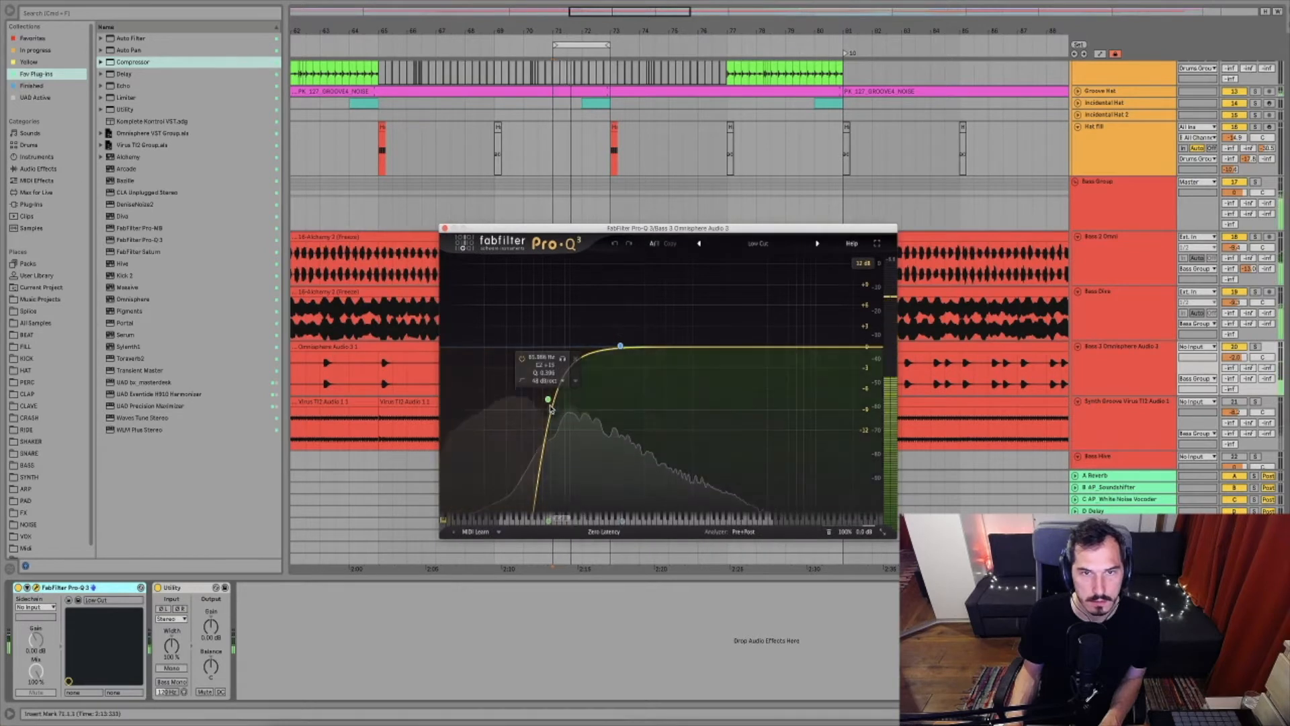
{"action": "left_click_drag", "start_coordinate": [548, 399], "coordinate": [569, 401]}
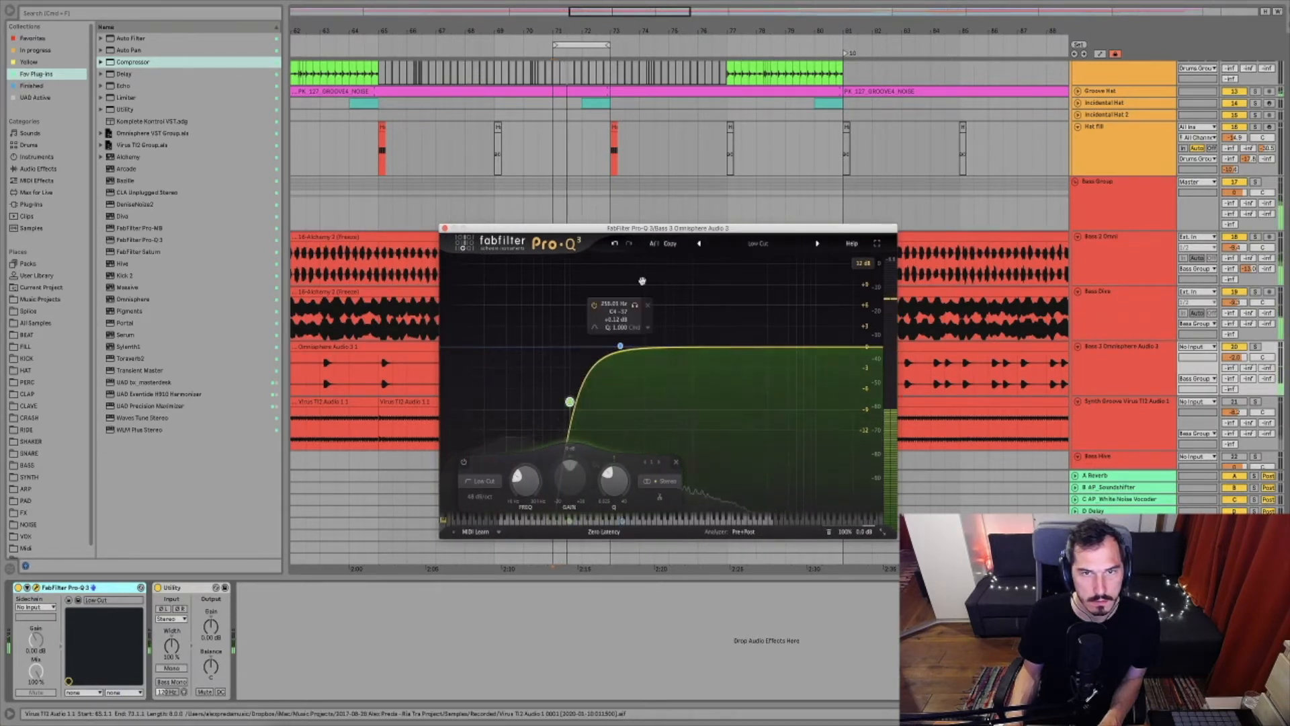
{"action": "left_click_drag", "start_coordinate": [601, 231], "coordinate": [860, 204]}
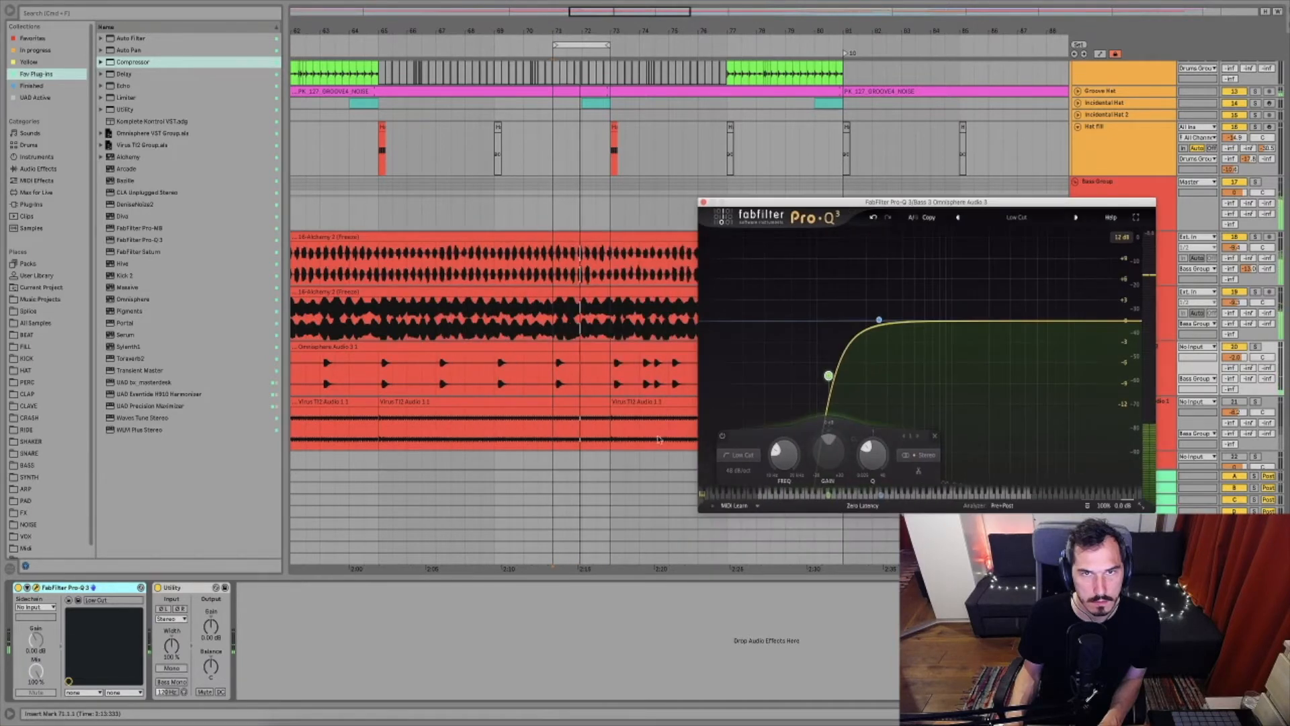
Loop the short Bass 3 Omnisphere hit just after bar 71 and play it
{"action": "left_click_drag", "start_coordinate": [568, 27], "coordinate": [535, 382]}
{"action": "key", "text": "space"}
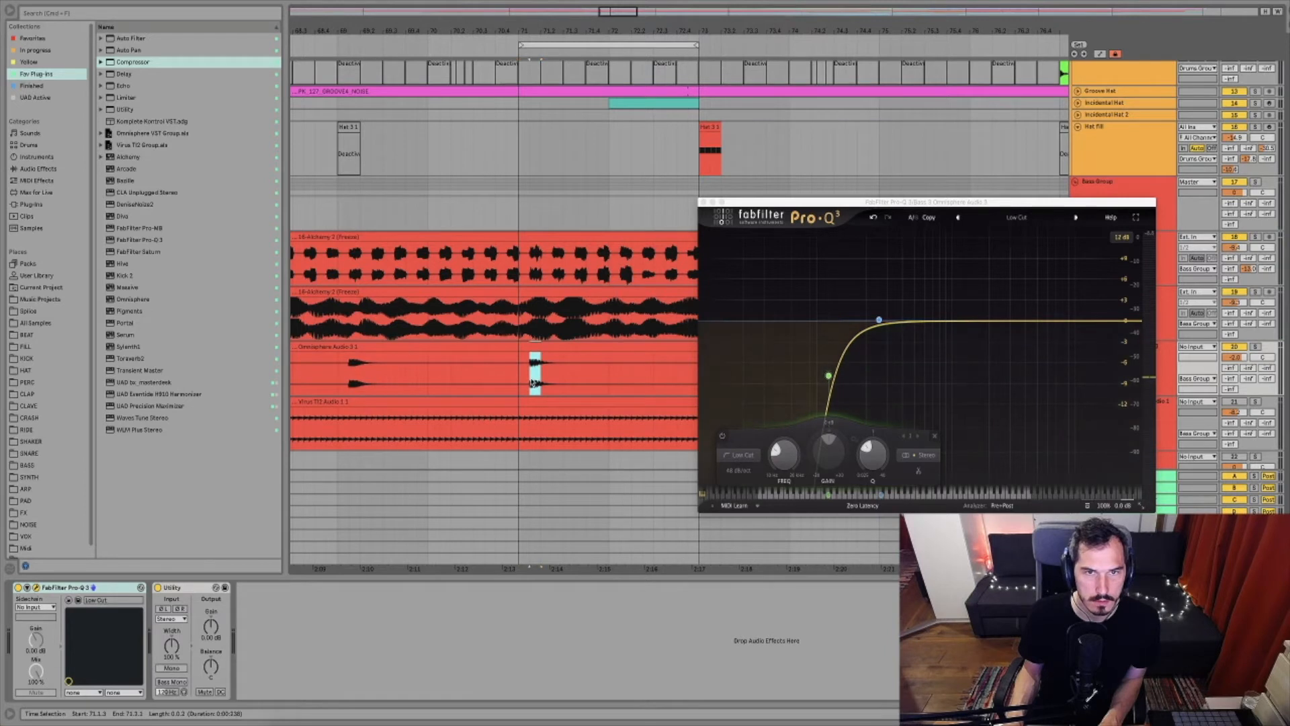
{"action": "key", "text": "super+l"}
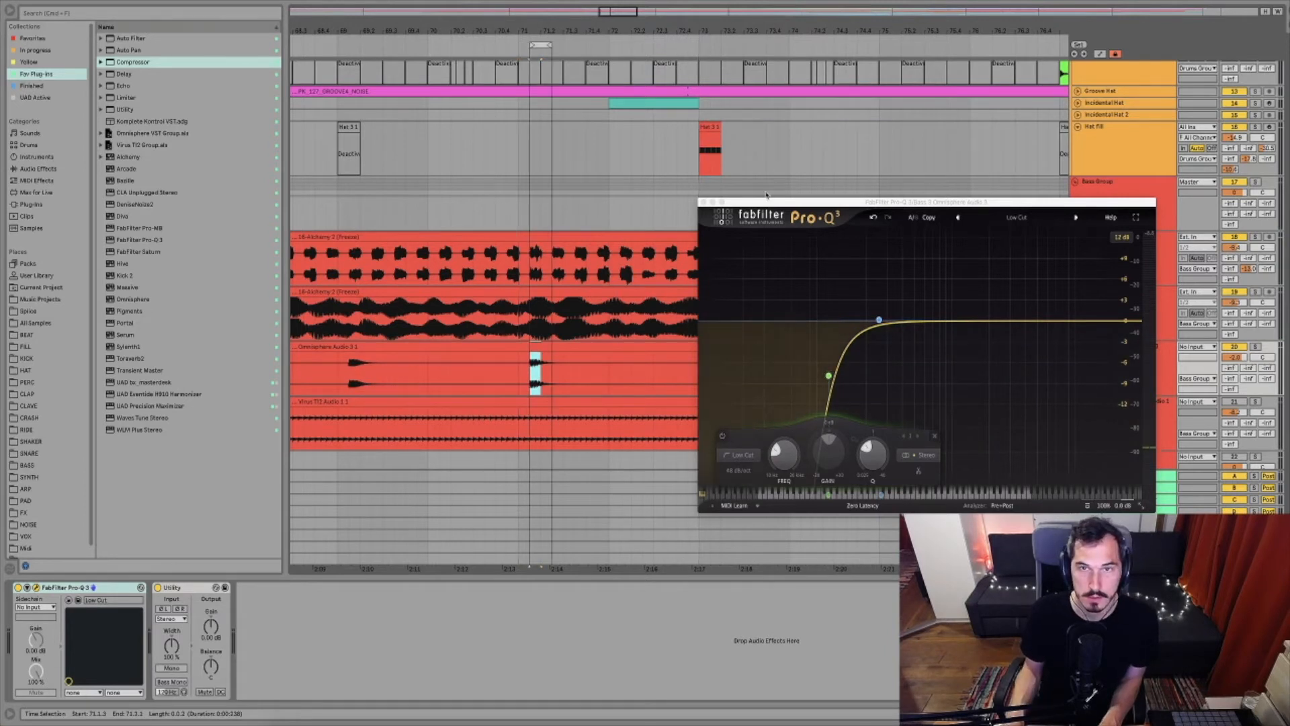
{"action": "left_click_drag", "start_coordinate": [754, 204], "coordinate": [677, 105]}
{"action": "key", "text": "space"}
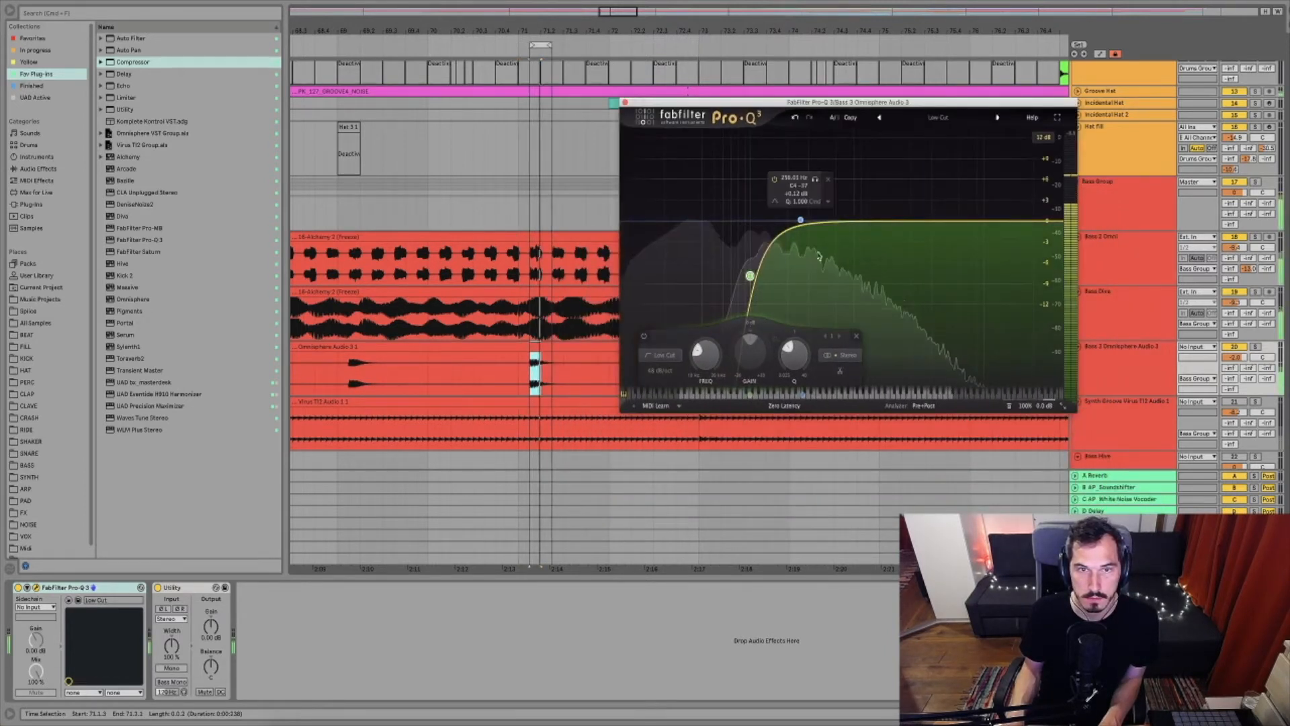
Add a narrow bell cut of about 4.8 dB around 302 Hz in Bass 3's EQ, and discard a trial band placed higher up
{"action": "left_click_drag", "start_coordinate": [828, 226], "coordinate": [808, 134]}
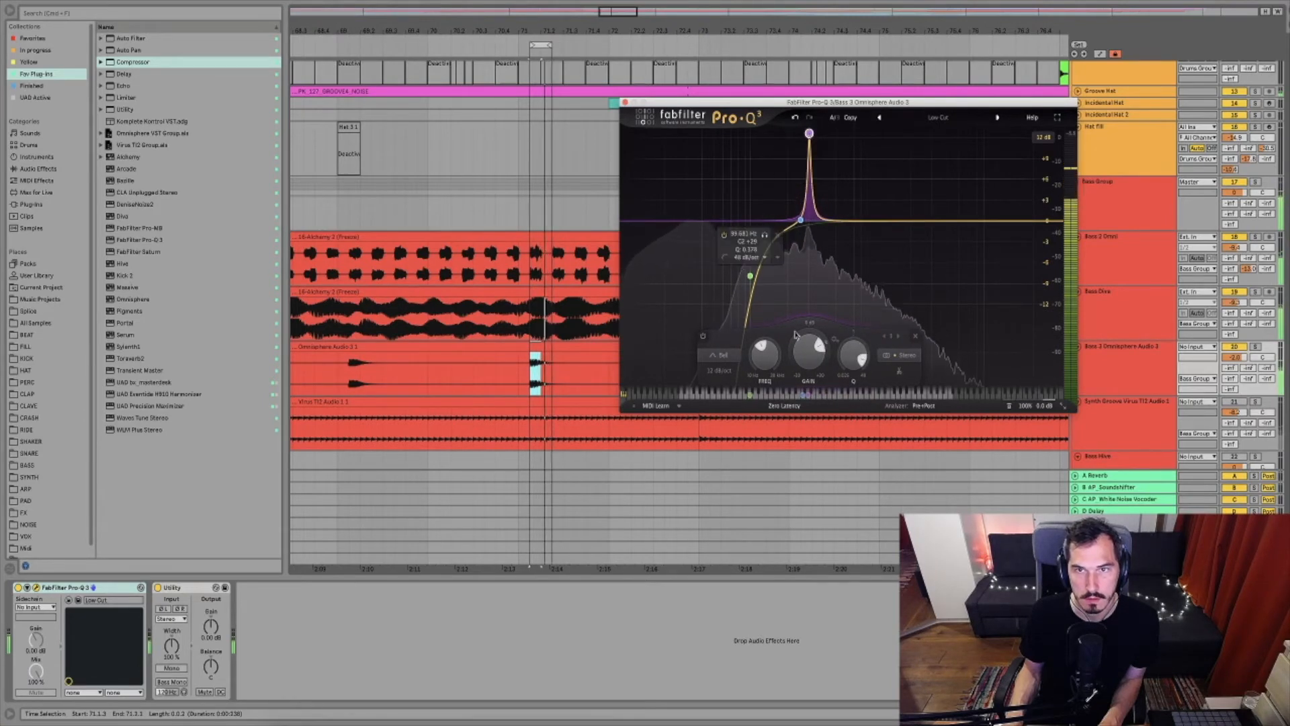
{"action": "left_click_drag", "start_coordinate": [809, 353], "coordinate": [809, 437]}
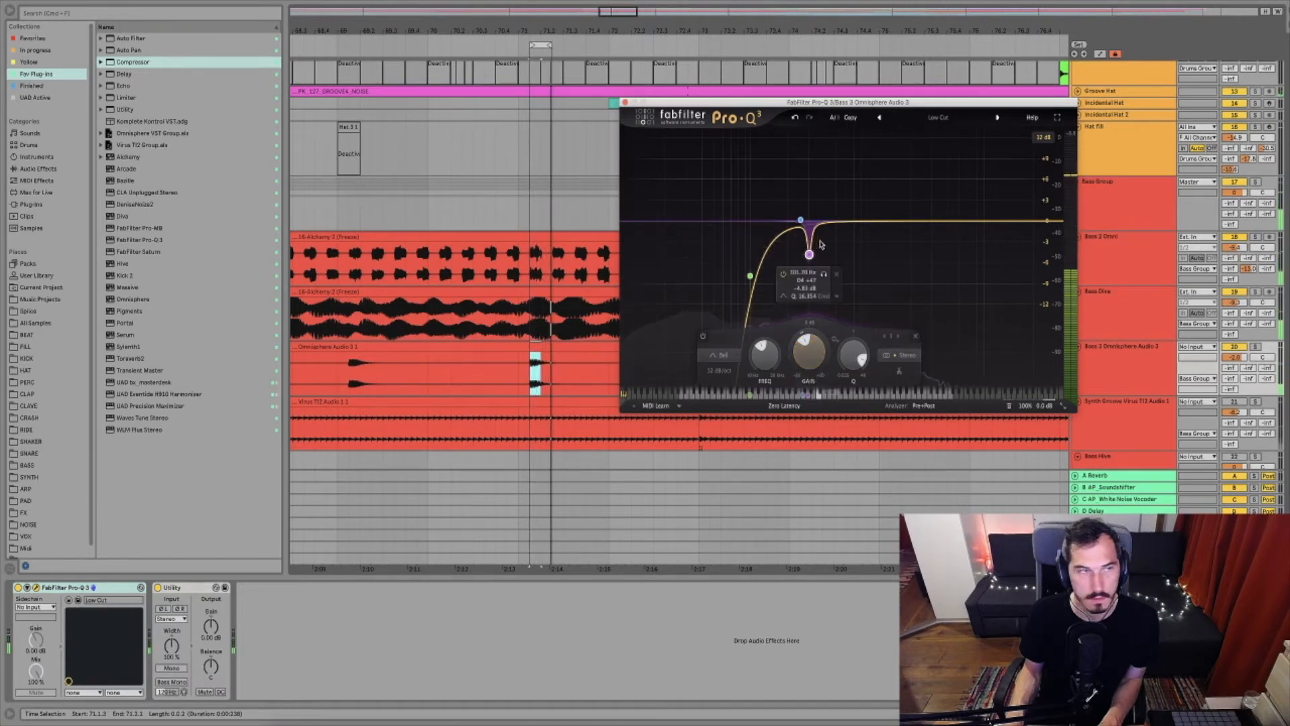
{"action": "left_click_drag", "start_coordinate": [817, 222], "coordinate": [1001, 167]}
{"action": "left_click", "coordinate": [1045, 337]}
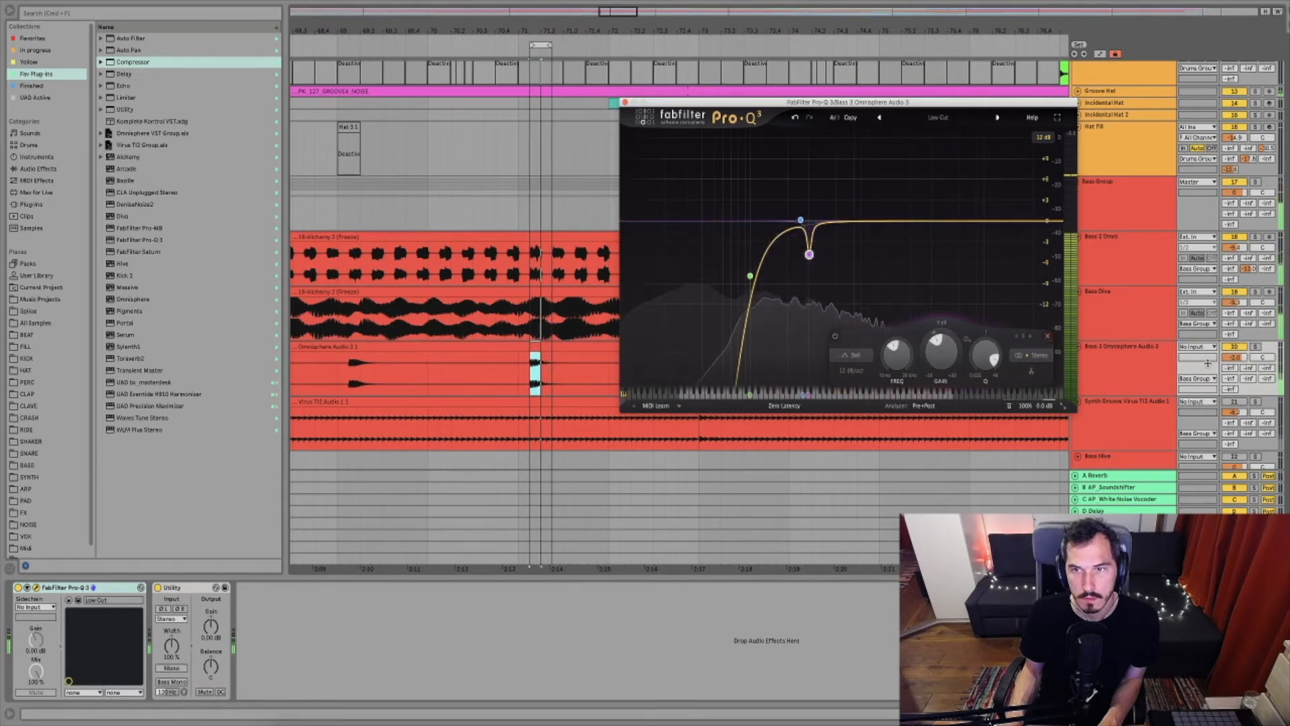
Set Bass 3's send to the CLA Unplugged return to -18 dB, auditioning it briefly in solo, and close its EQ
{"action": "left_click_drag", "start_coordinate": [1247, 380], "coordinate": [1247, 364]}
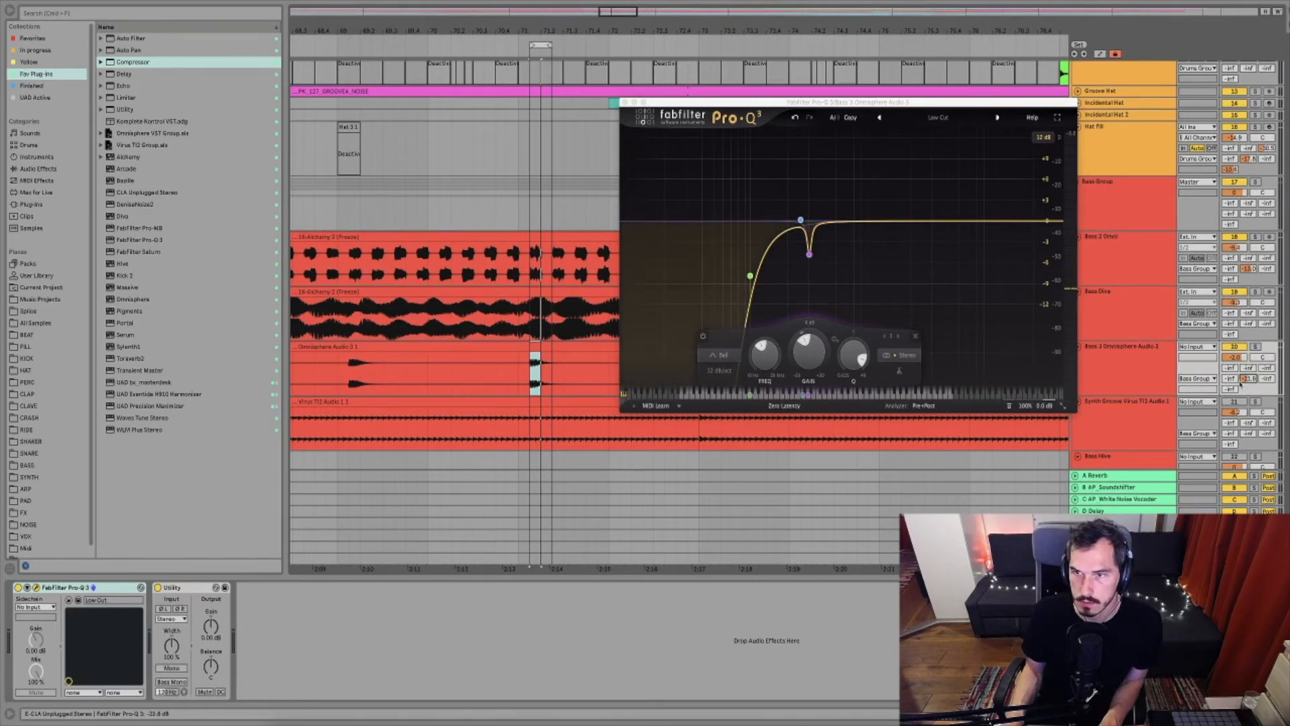
{"action": "key", "text": "space"}
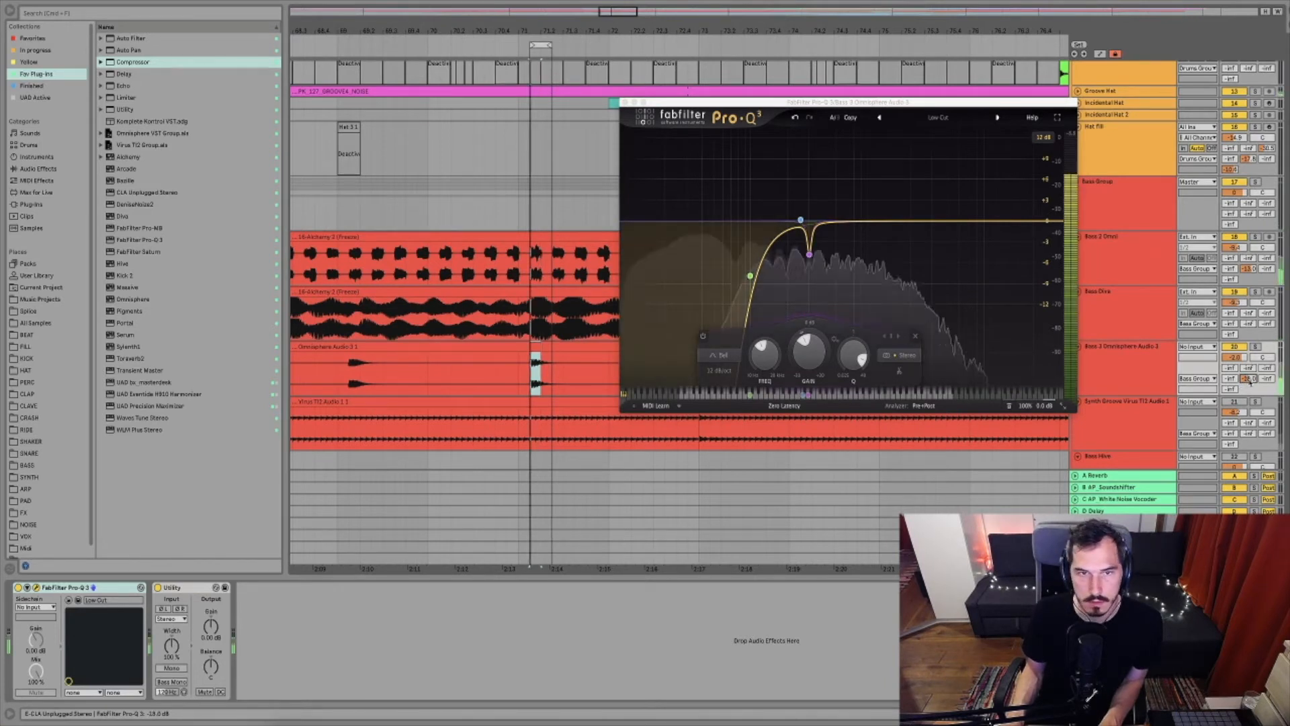
{"action": "left_click", "coordinate": [1256, 347]}
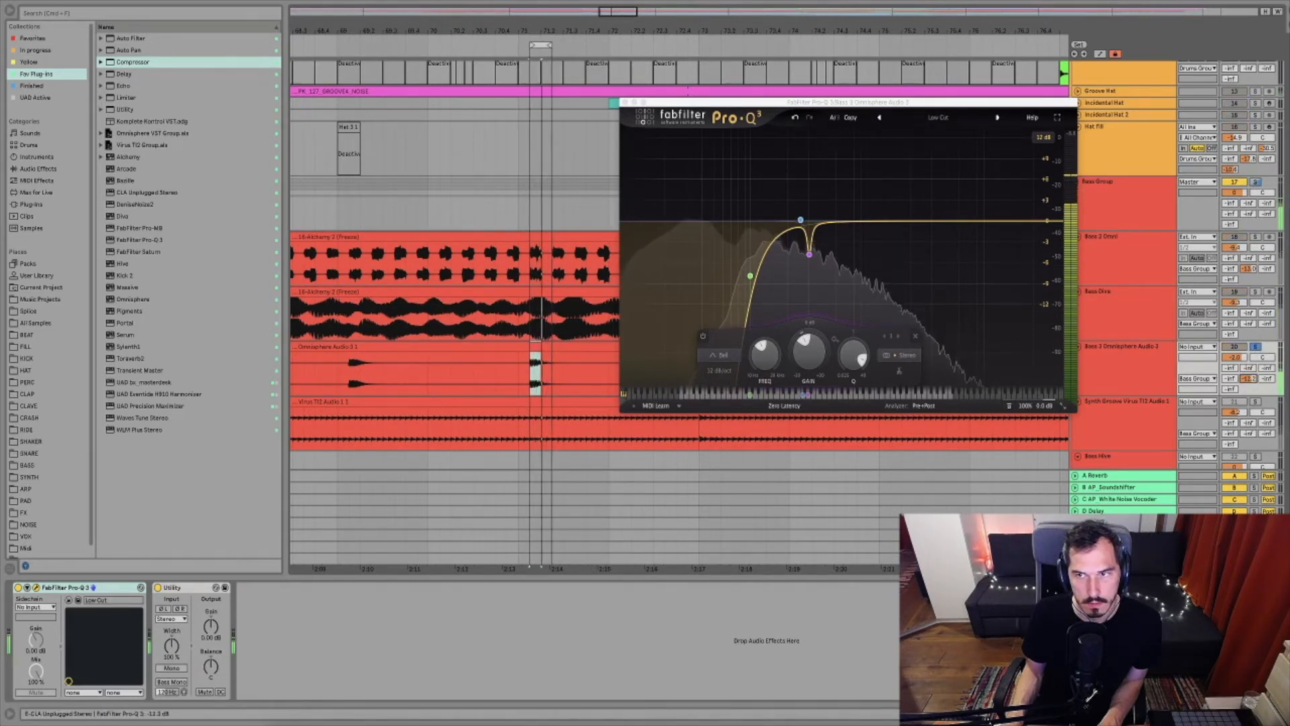
{"action": "left_click_drag", "start_coordinate": [1249, 379], "coordinate": [1249, 386]}
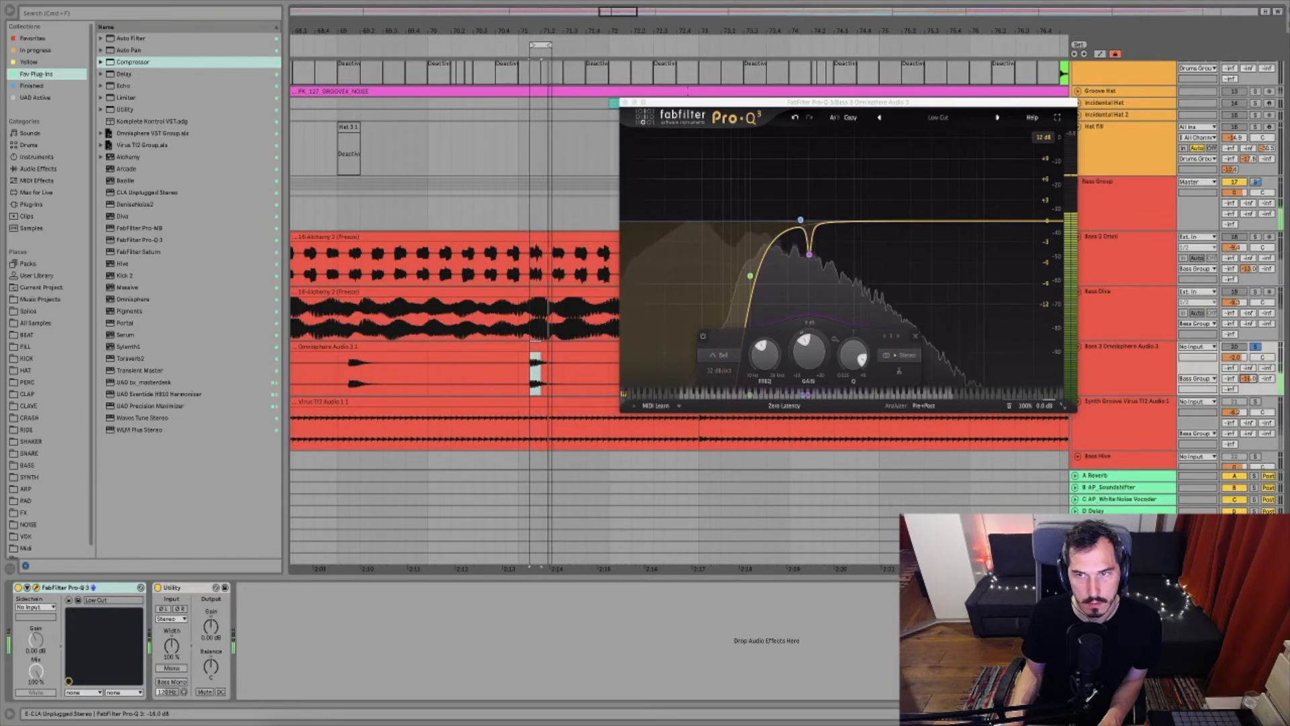
{"action": "left_click", "coordinate": [1254, 346]}
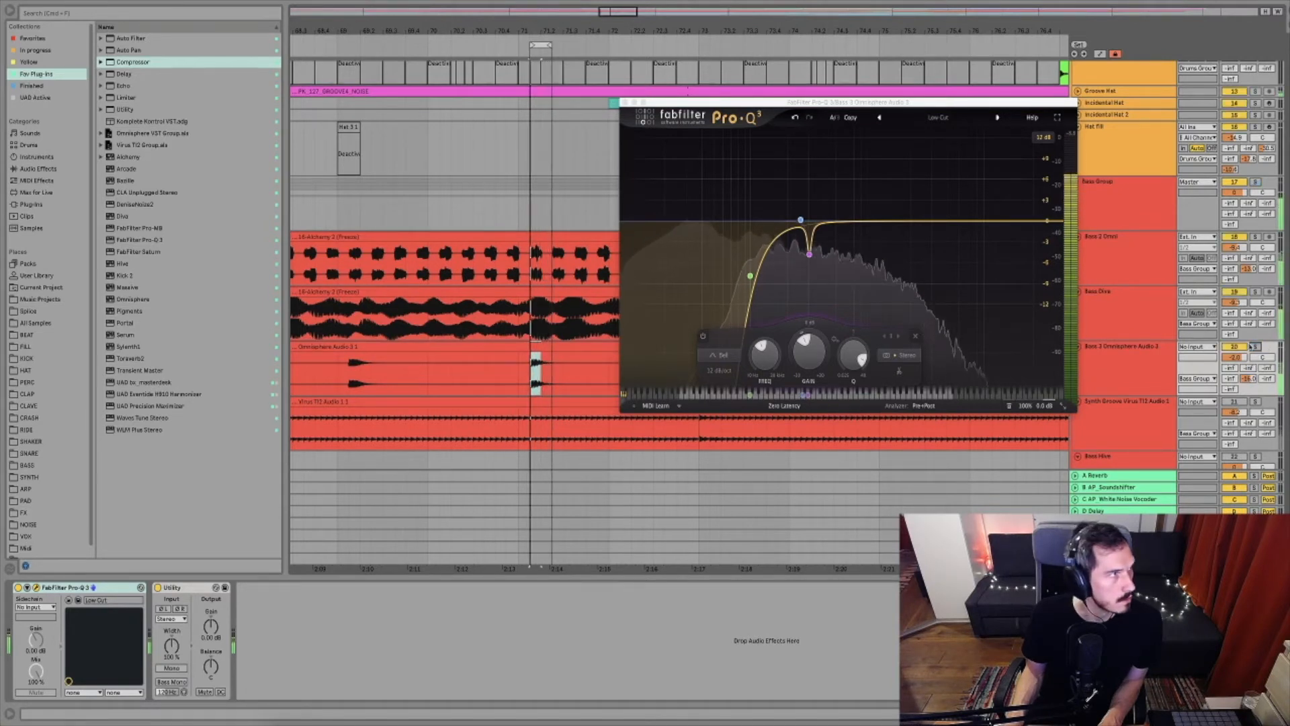
{"action": "left_click", "coordinate": [622, 101]}
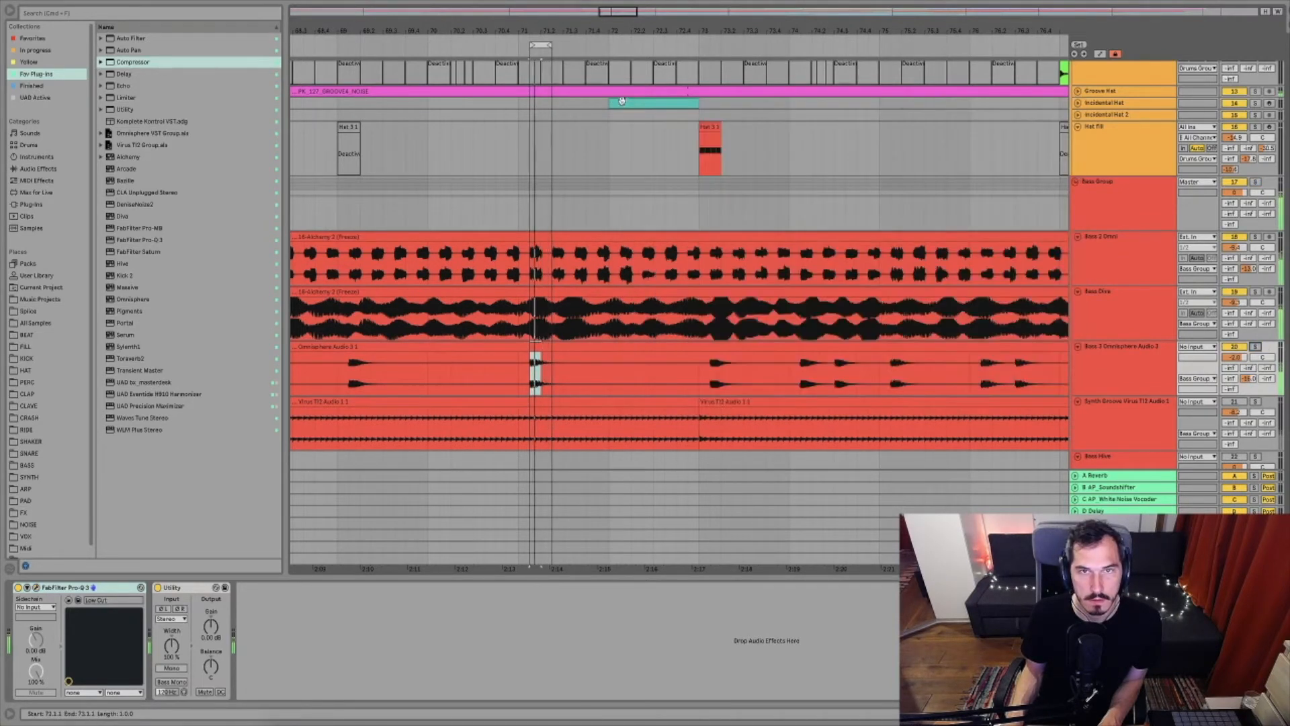
{"action": "scroll", "coordinate": [537, 289], "scroll_direction": "down", "scroll_amount": 1}
{"action": "left_click", "coordinate": [533, 287]}
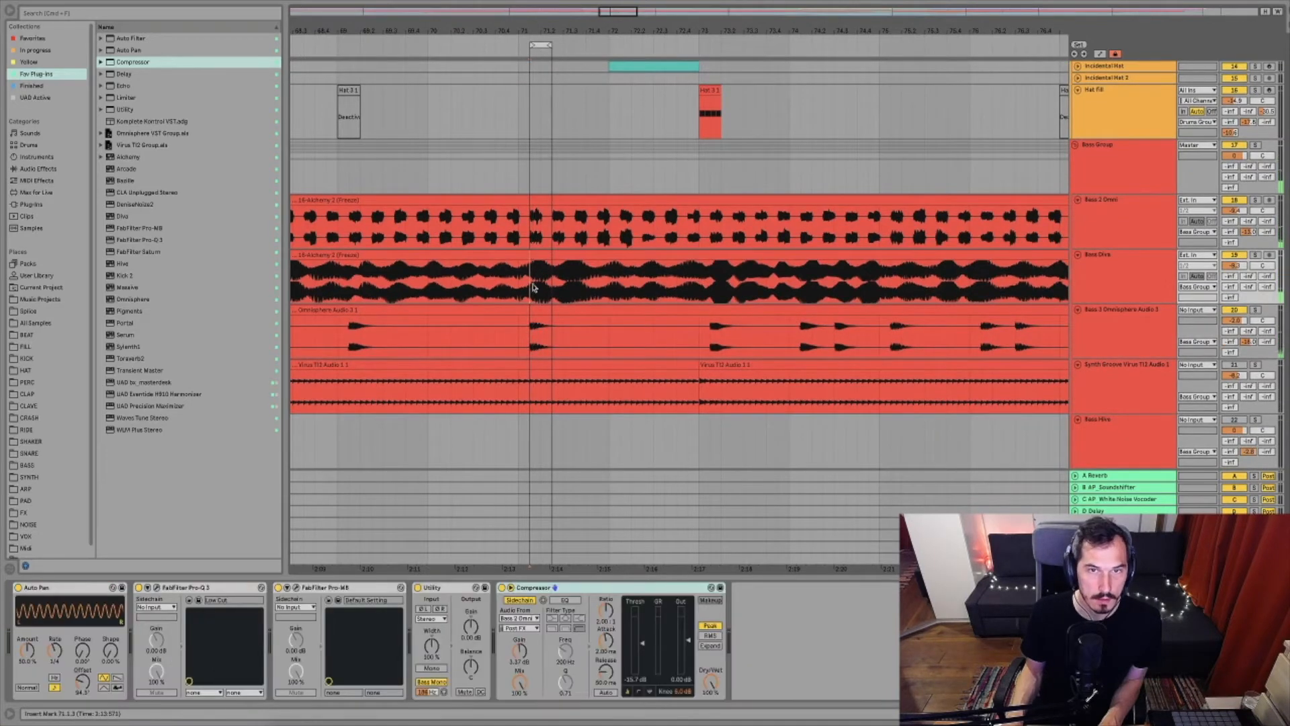
{"action": "left_click", "coordinate": [571, 588]}
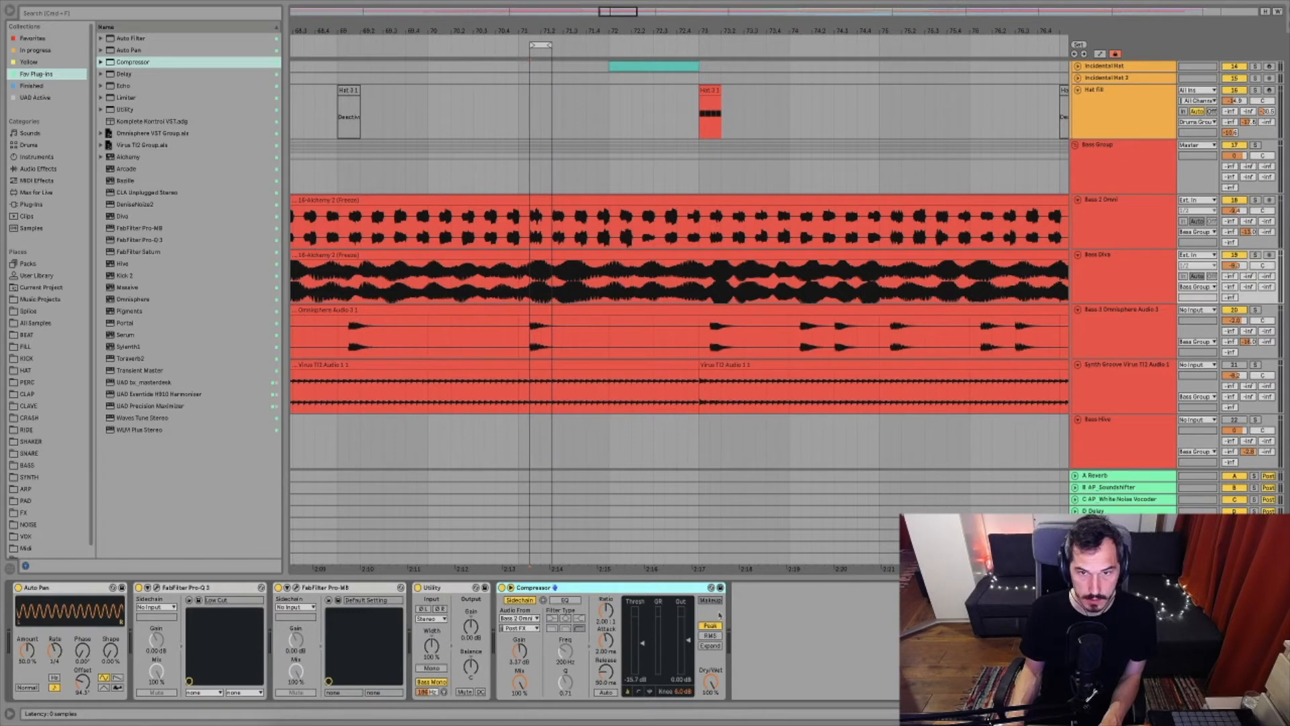
{"action": "key", "text": "super+d"}
{"action": "left_click", "coordinate": [757, 618]}
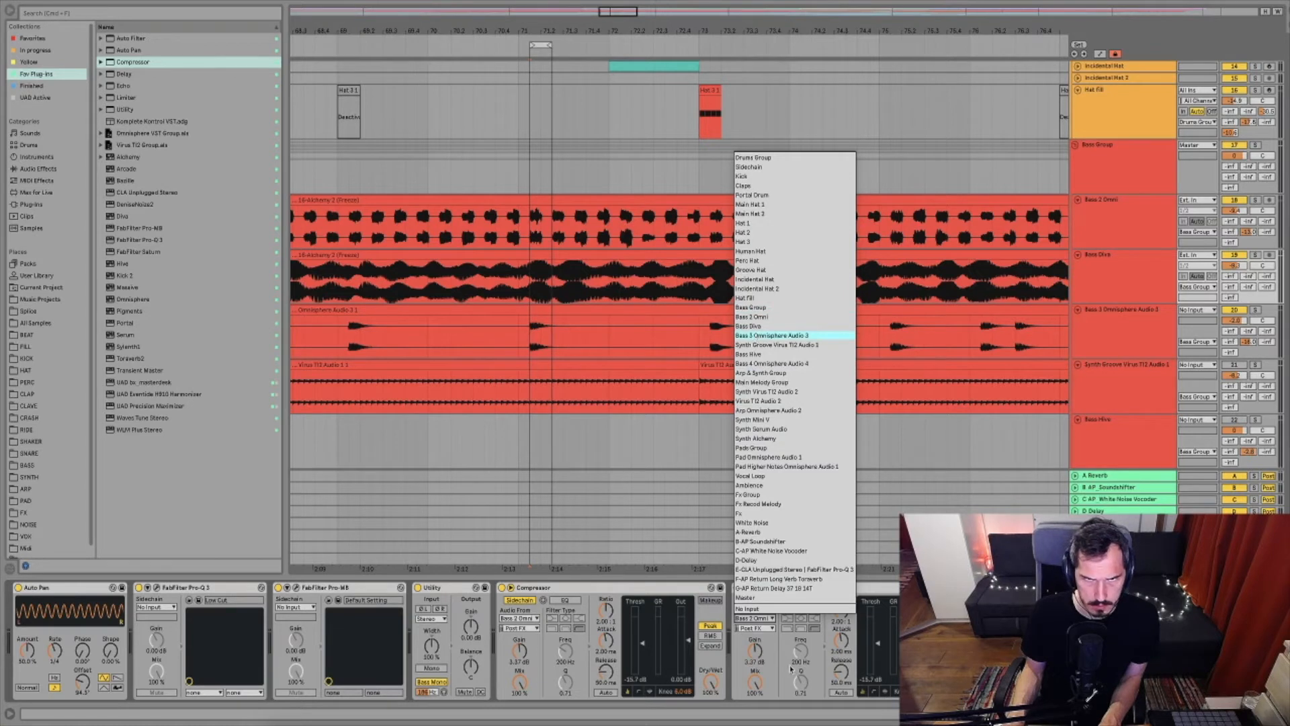
Set the second compressor's sidechain source to Bass 3 Omnisphere Audio 3 and play back the looped bass note
{"action": "key", "text": "Return"}
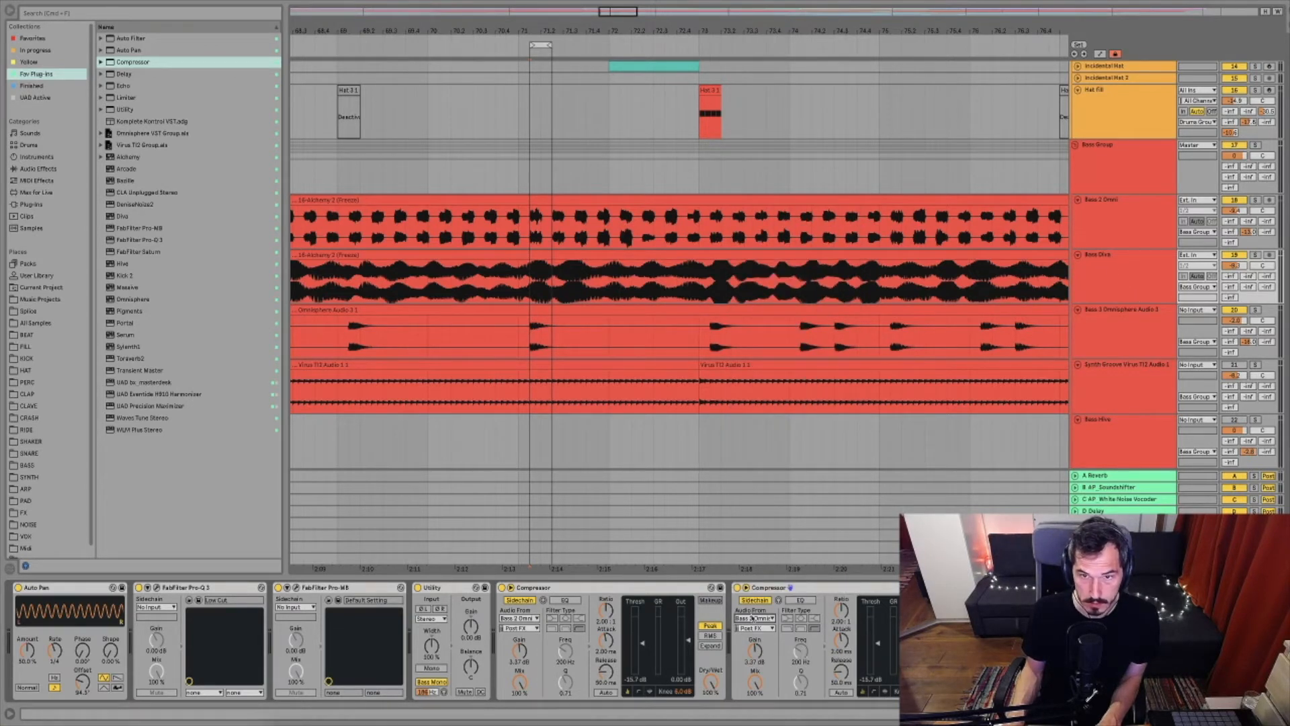
{"action": "key", "text": "space"}
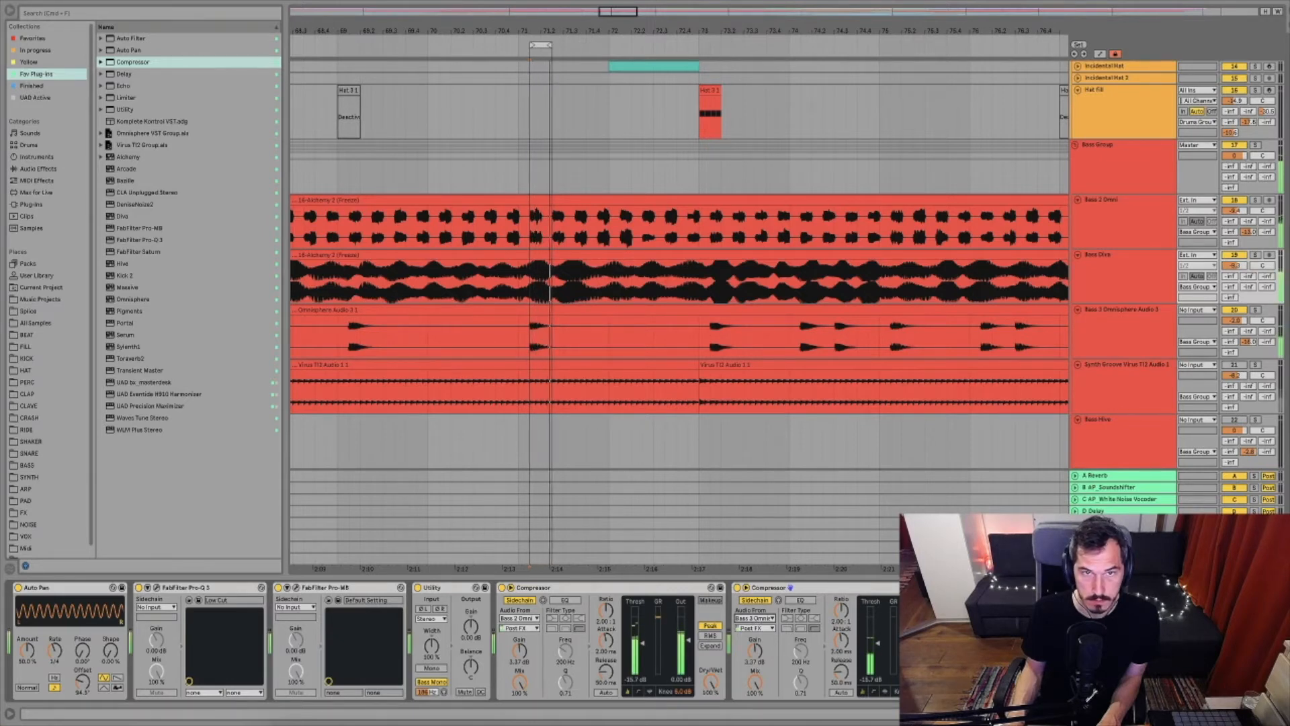
{"action": "left_click_drag", "start_coordinate": [557, 28], "coordinate": [558, 78]}
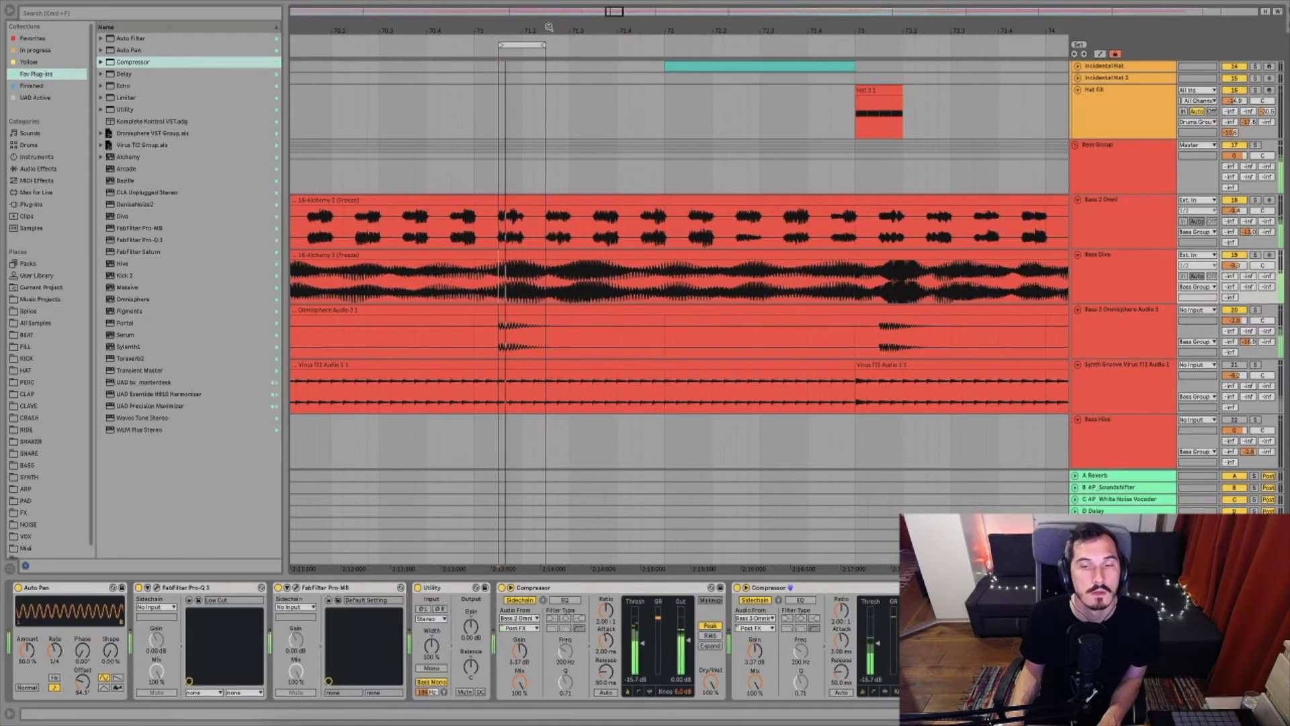
On the Bass 2 Omni track's compressor, choose Bass 3 Omnisphere Audio 3 as sidechain source and enable the sidechain EQ
{"action": "left_click", "coordinate": [773, 588]}
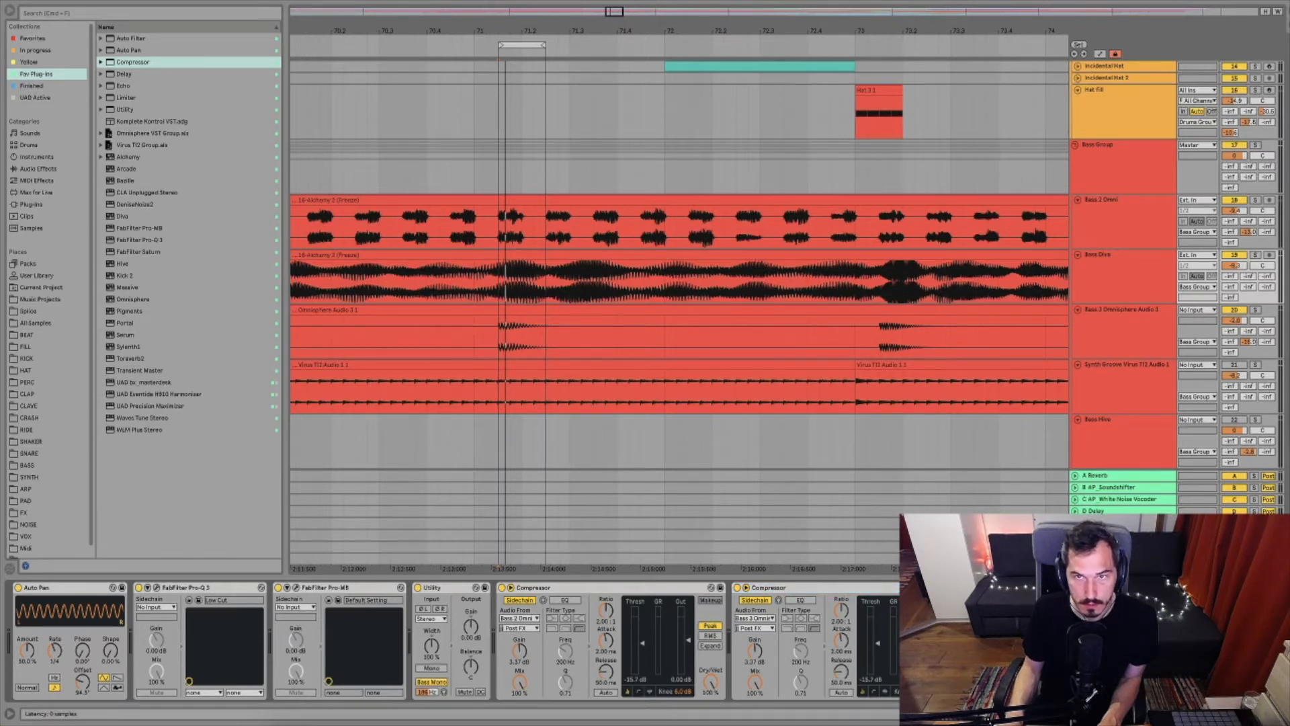
{"action": "left_click", "coordinate": [536, 223]}
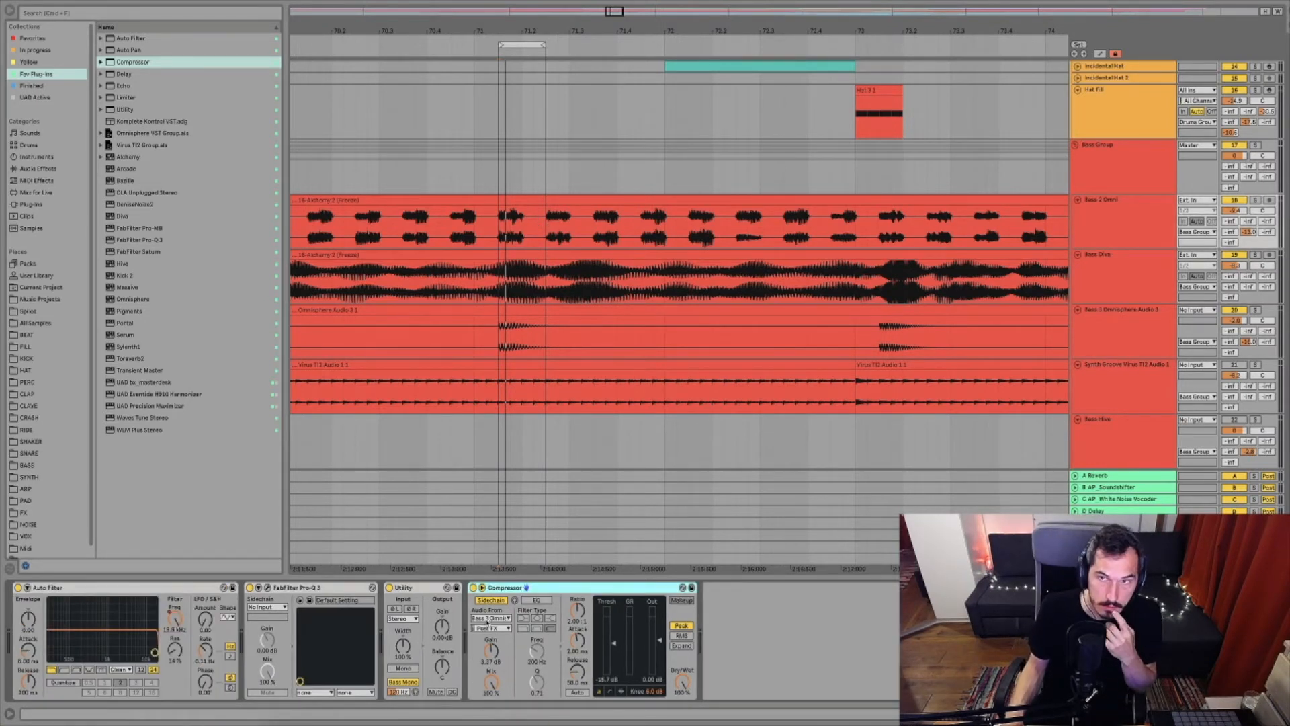
{"action": "left_click", "coordinate": [488, 618]}
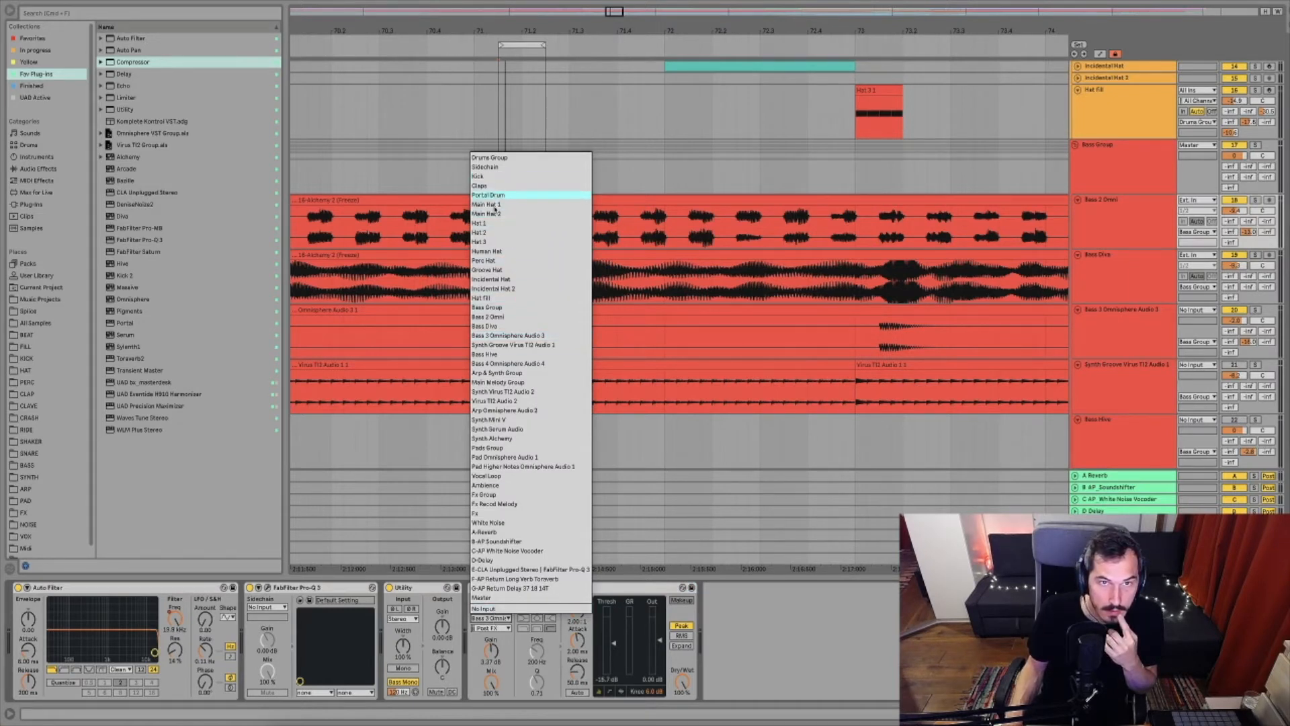
{"action": "left_click", "coordinate": [504, 335]}
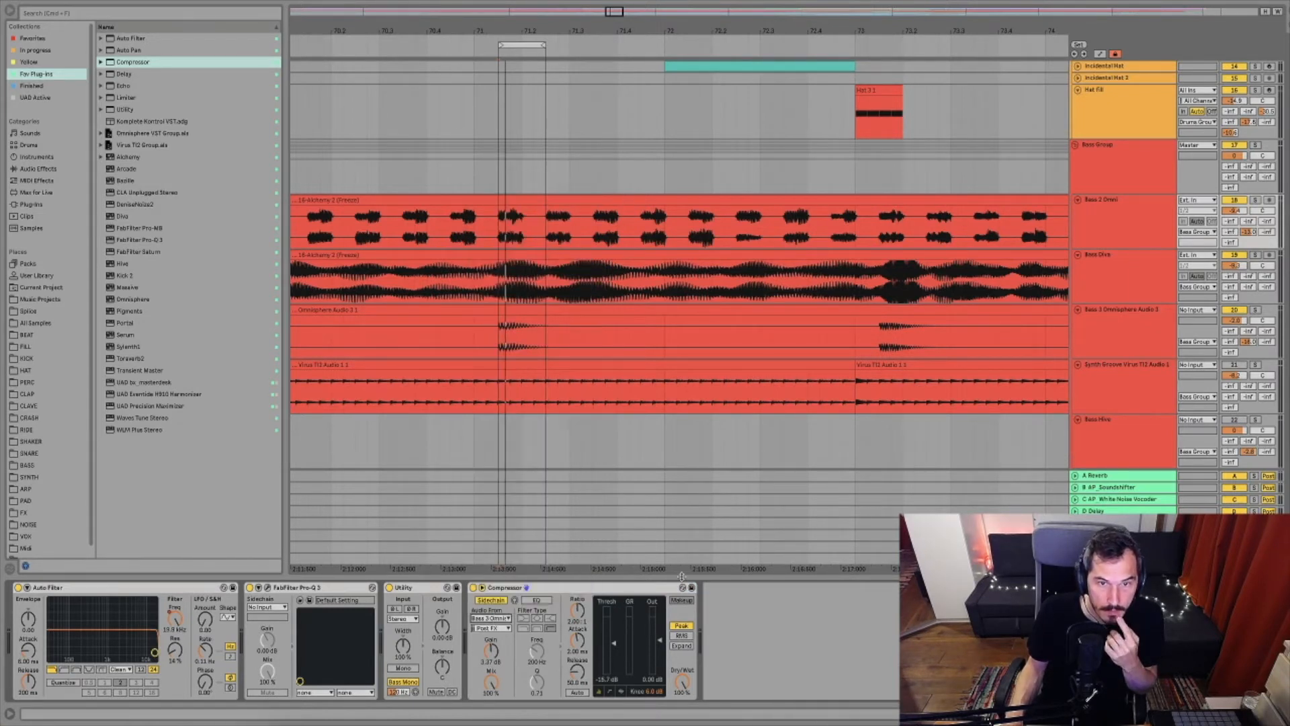
{"action": "key", "text": "space"}
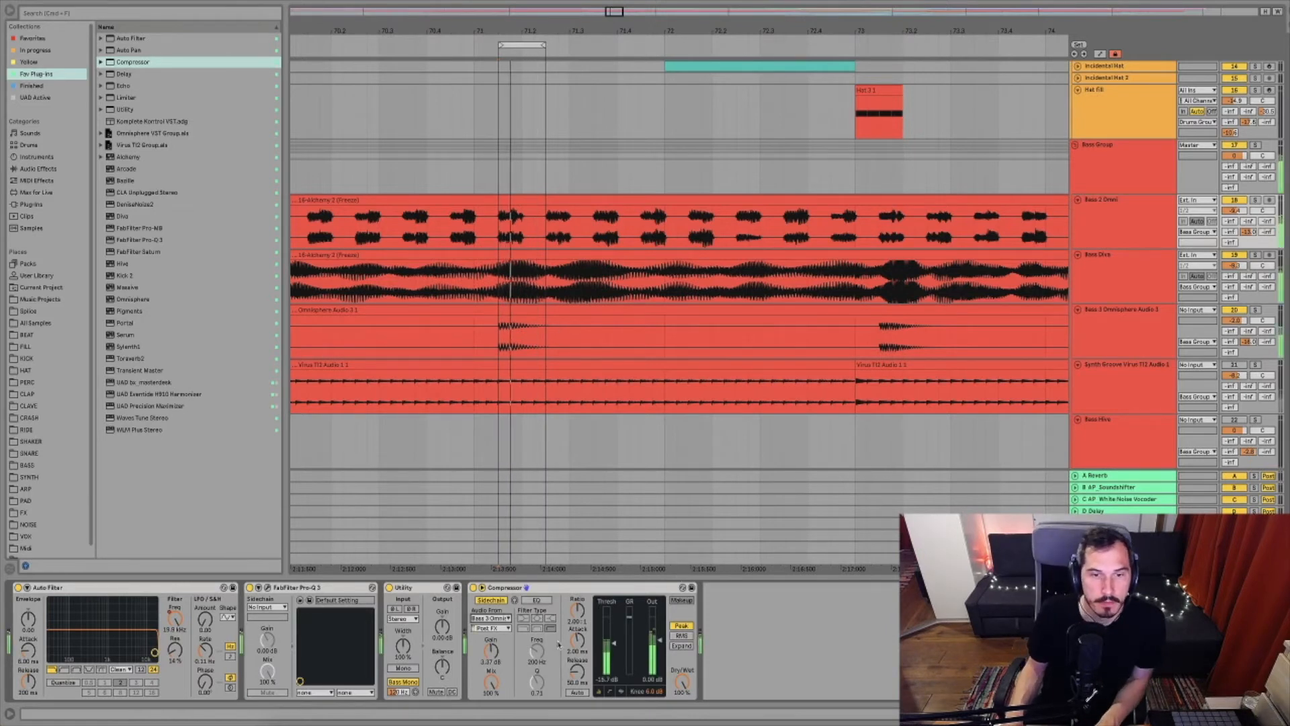
{"action": "left_click", "coordinate": [543, 600]}
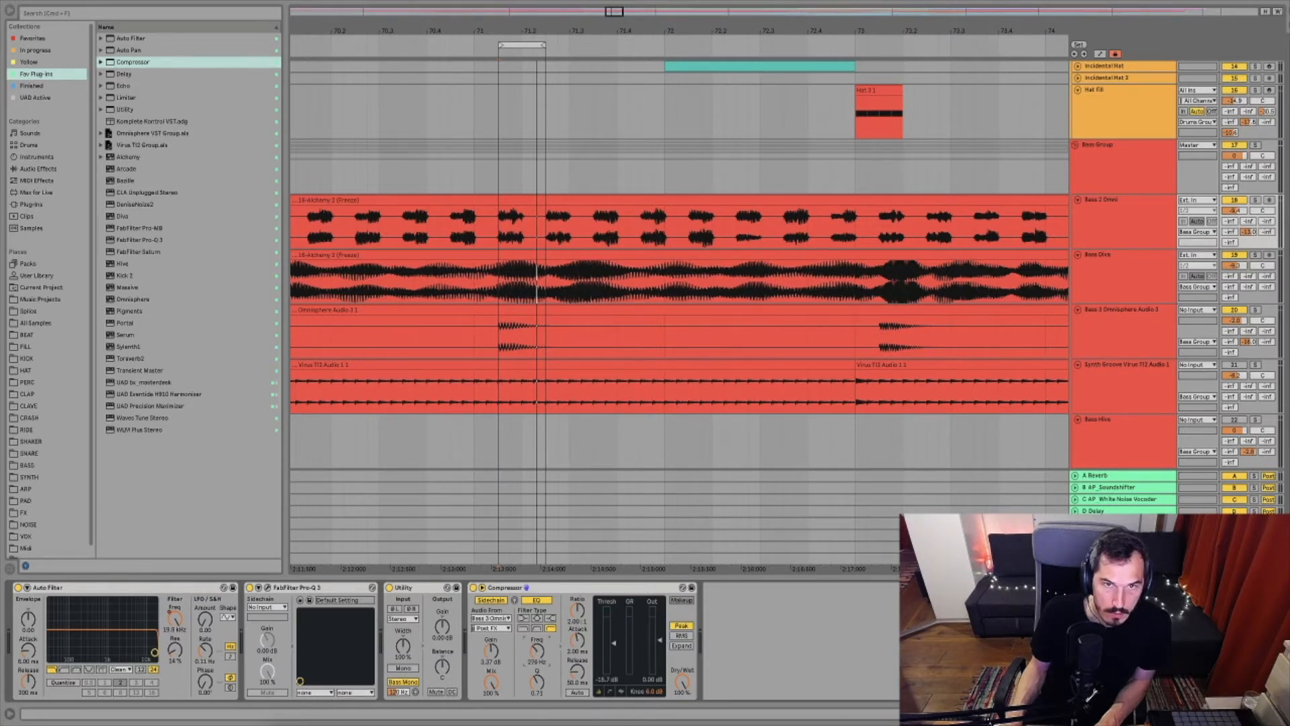
Examine the frequency spectrum of the Bass 3 Omnisphere Audio 3 track in its Pro-Q 3 during playback
{"action": "left_click", "coordinate": [504, 346]}
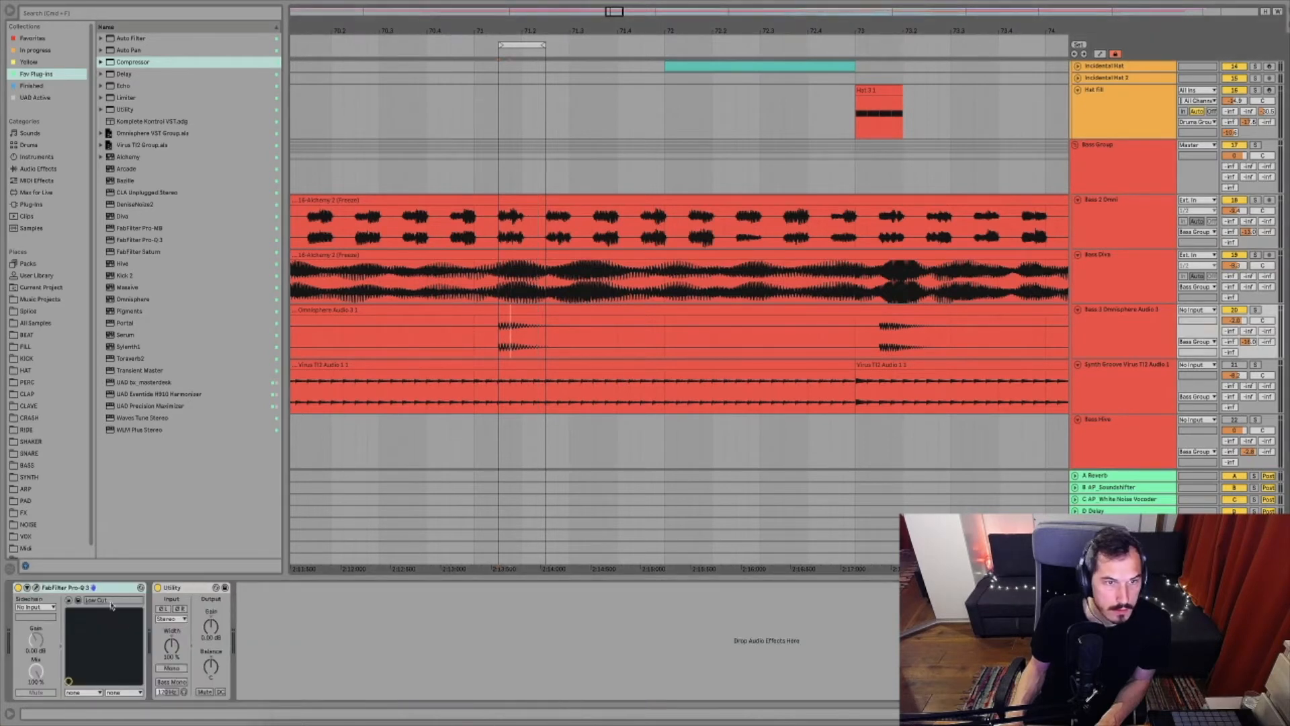
{"action": "left_click", "coordinate": [36, 587]}
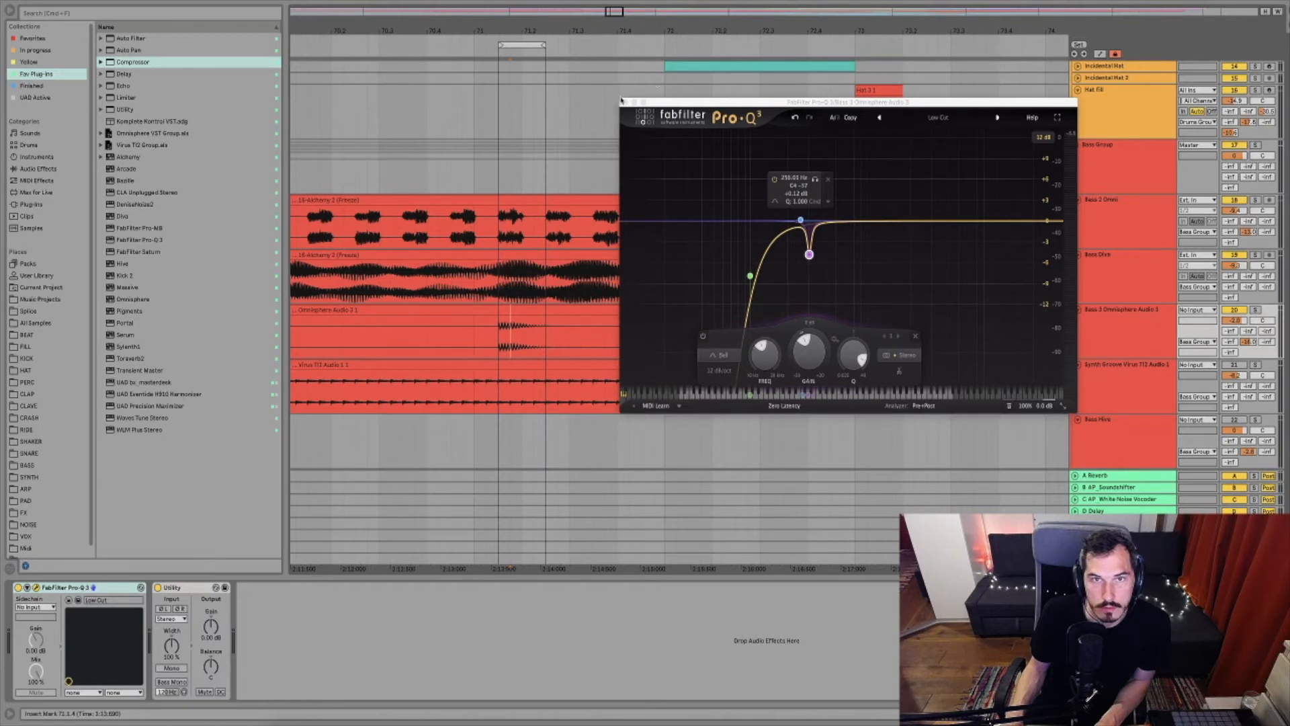
{"action": "key", "text": "space"}
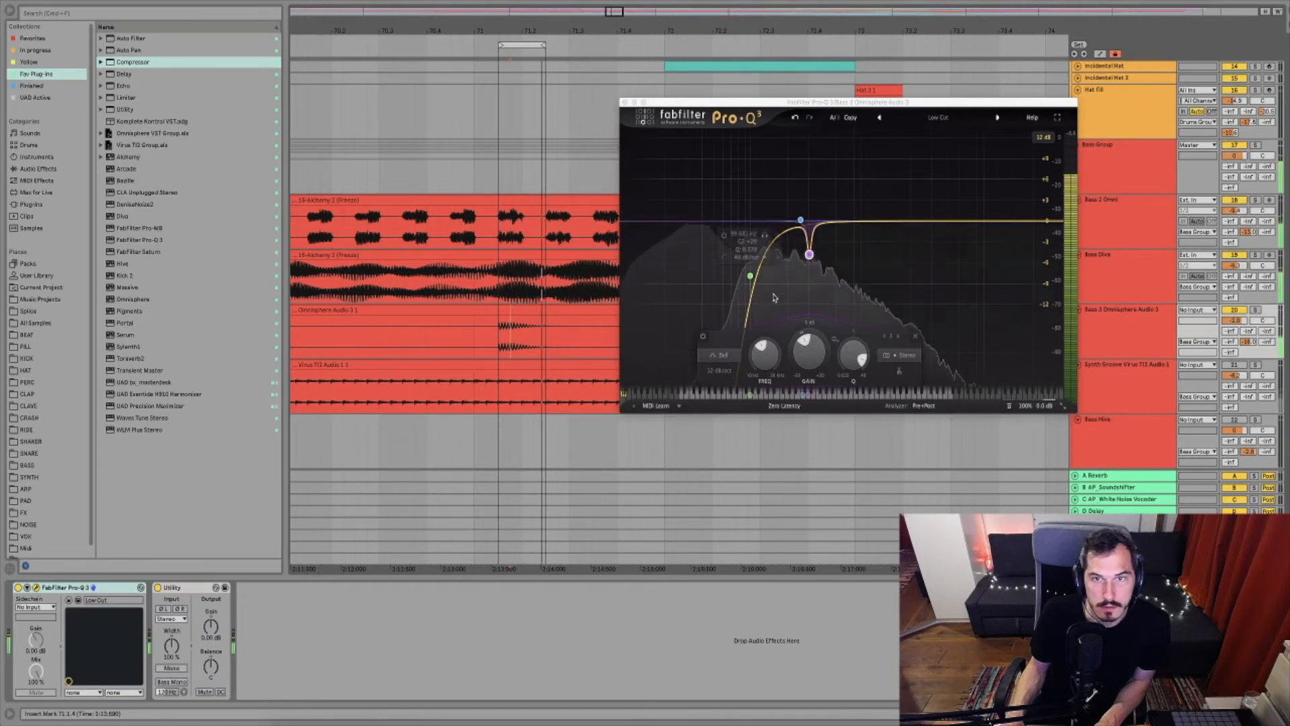
{"action": "left_click", "coordinate": [618, 101]}
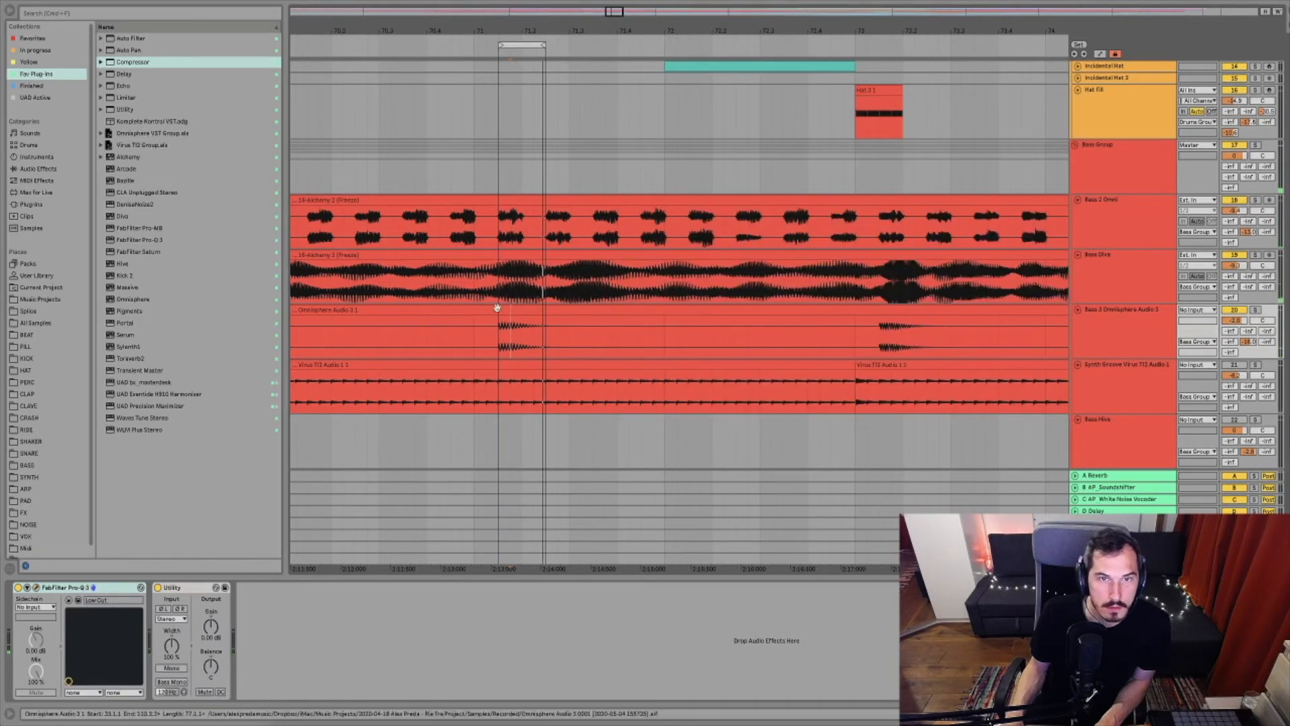
Raise the sidechain gain and lower the threshold of the Bass 2 Omni compressor while playing the loop
{"action": "left_click", "coordinate": [500, 237]}
{"action": "left_click", "coordinate": [524, 587]}
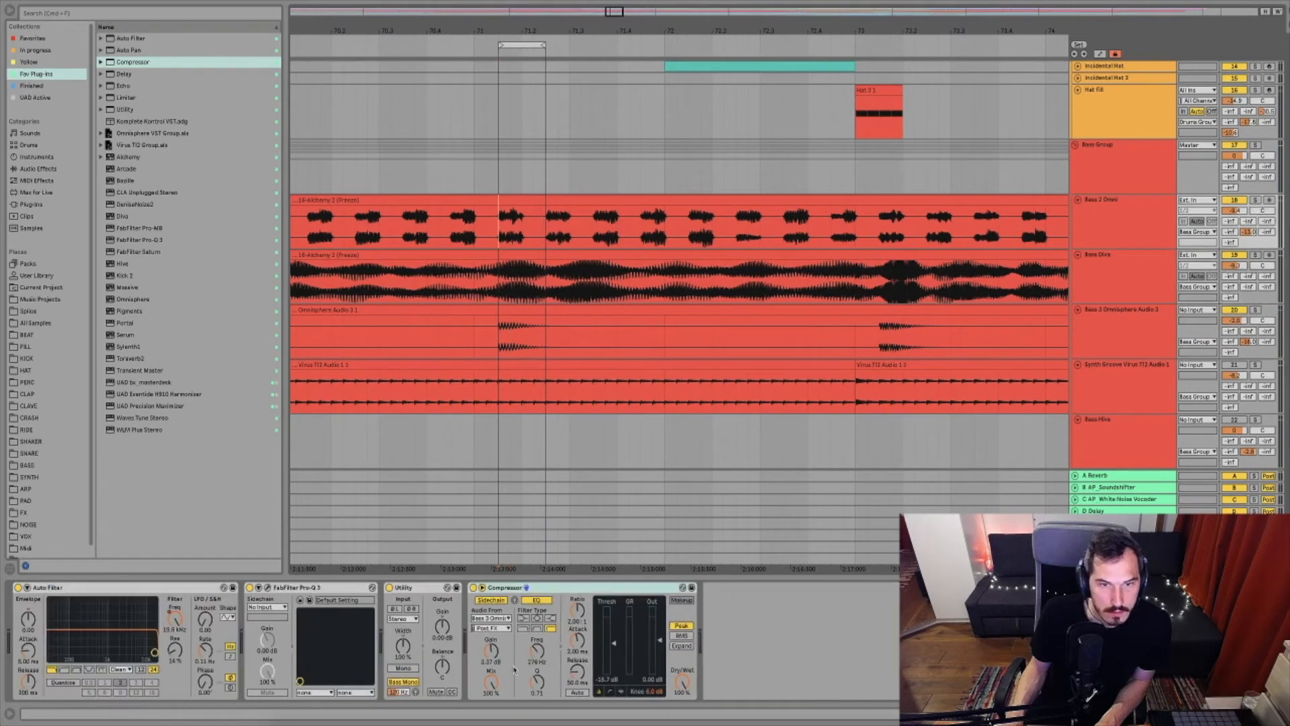
{"action": "left_click", "coordinate": [538, 662]}
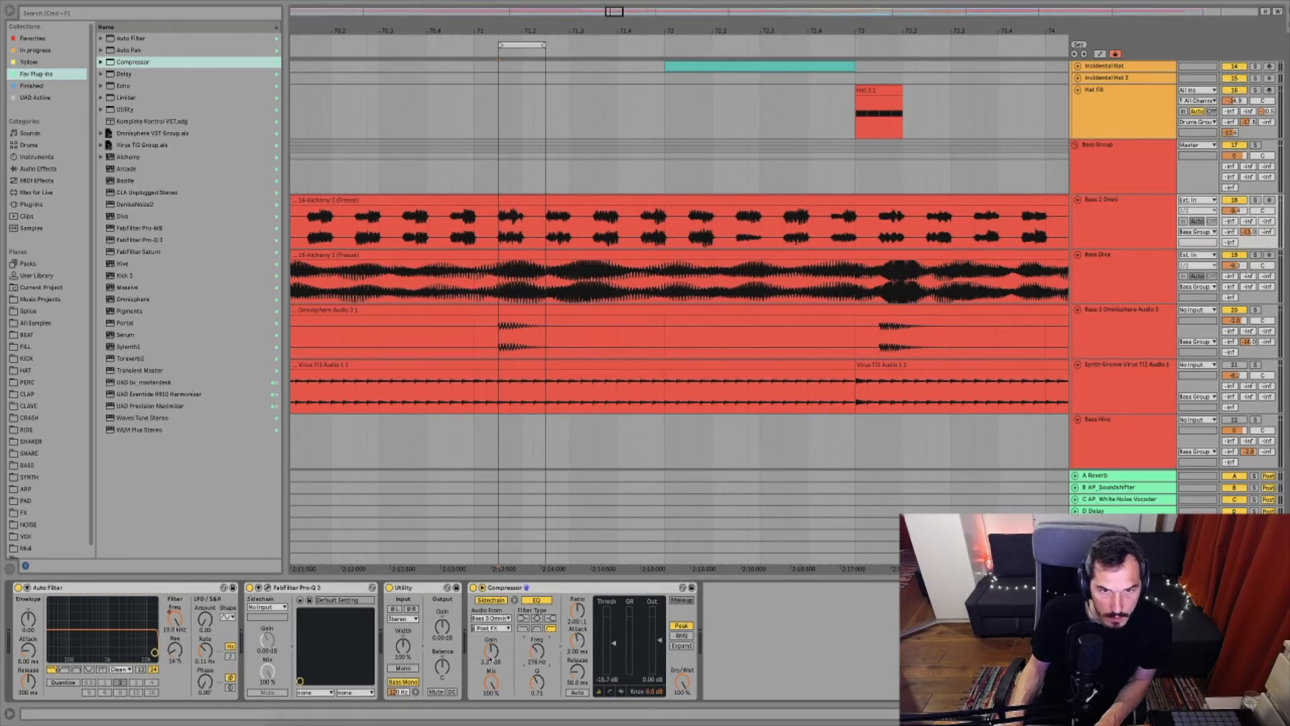
{"action": "key", "text": "space"}
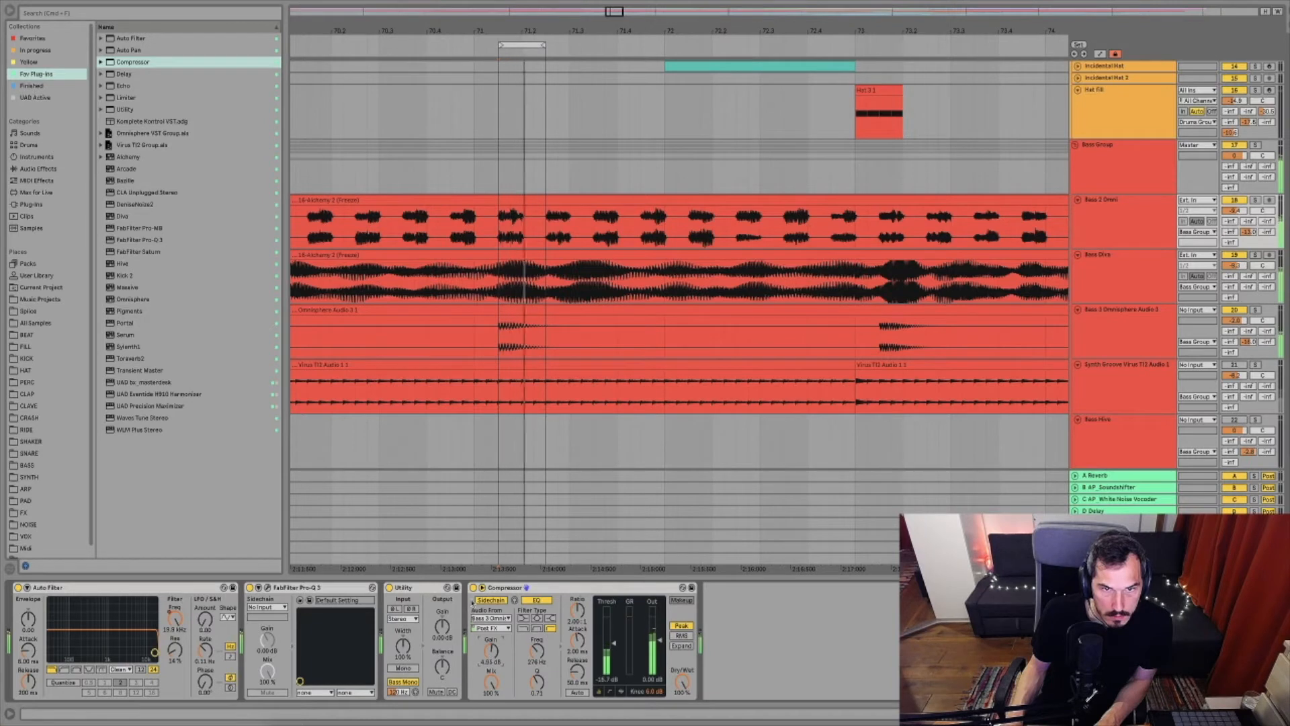
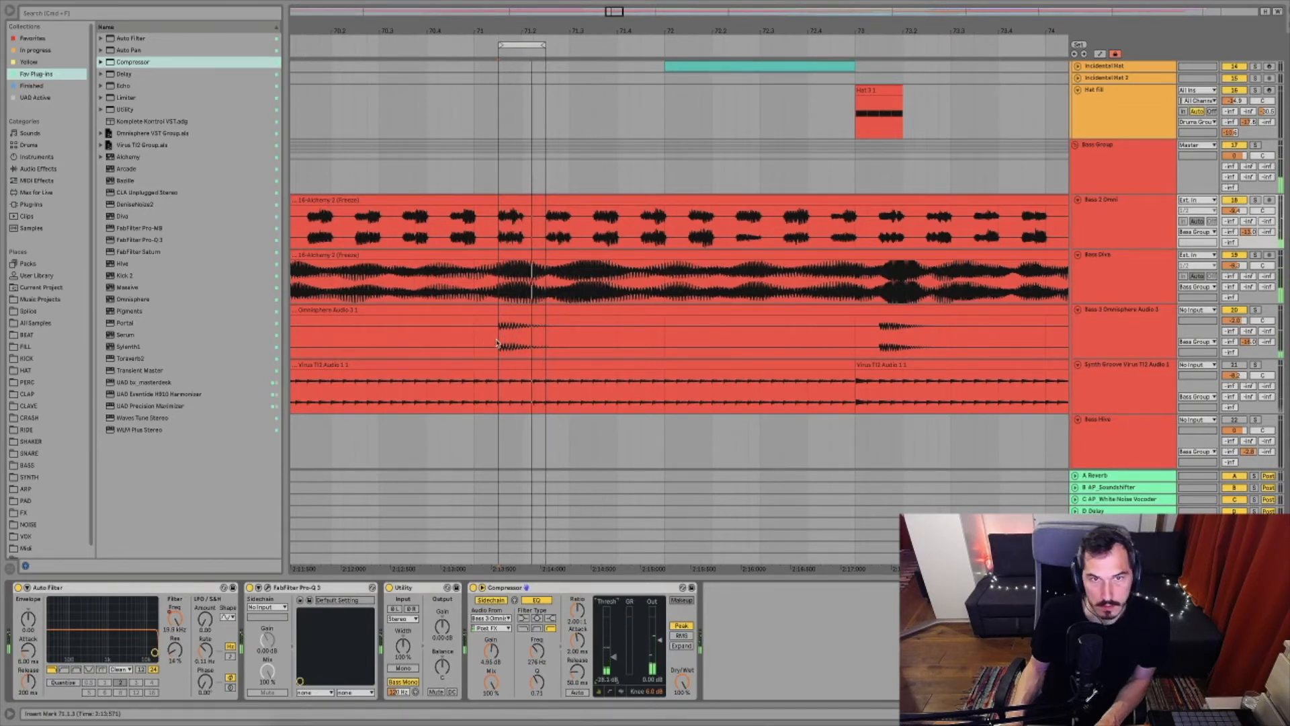
Play the arrangement from bar 74 to hear the denser Bass 3 Omnisphere Audio 3 notes
{"action": "left_click", "coordinate": [442, 339]}
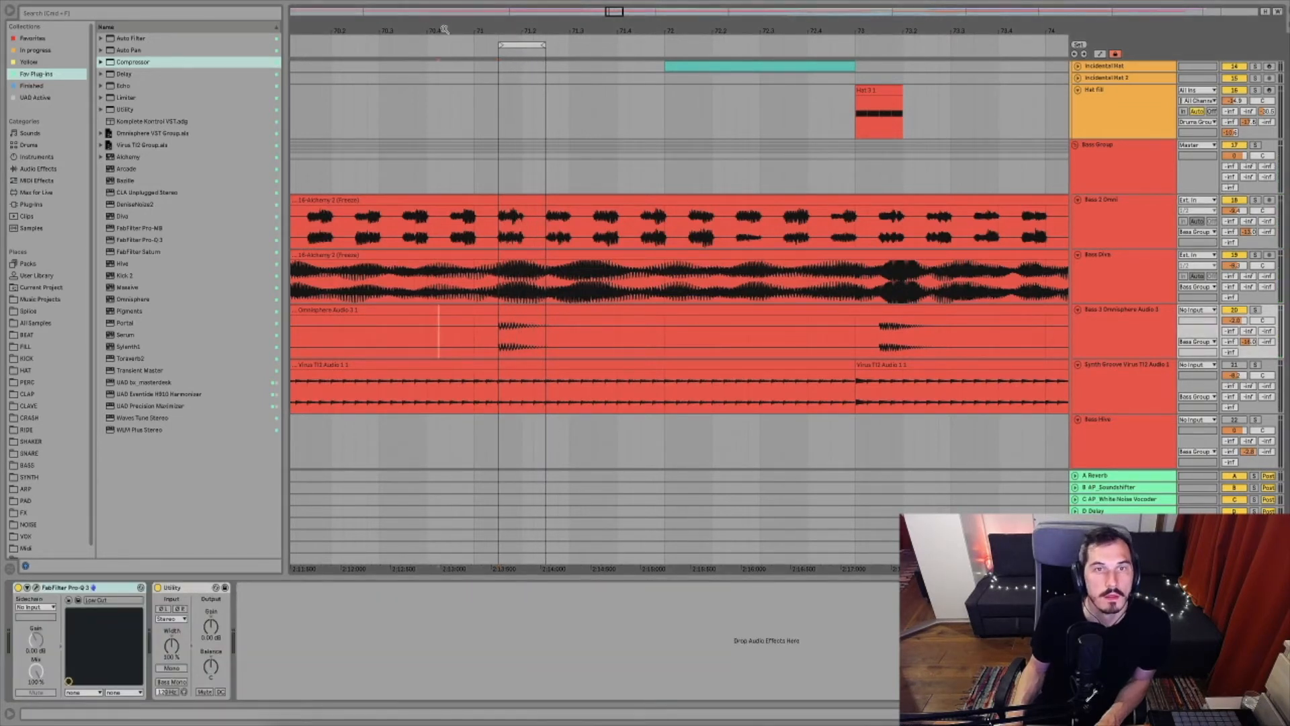
{"action": "key", "text": "minus"}
{"action": "key", "text": "minus"}
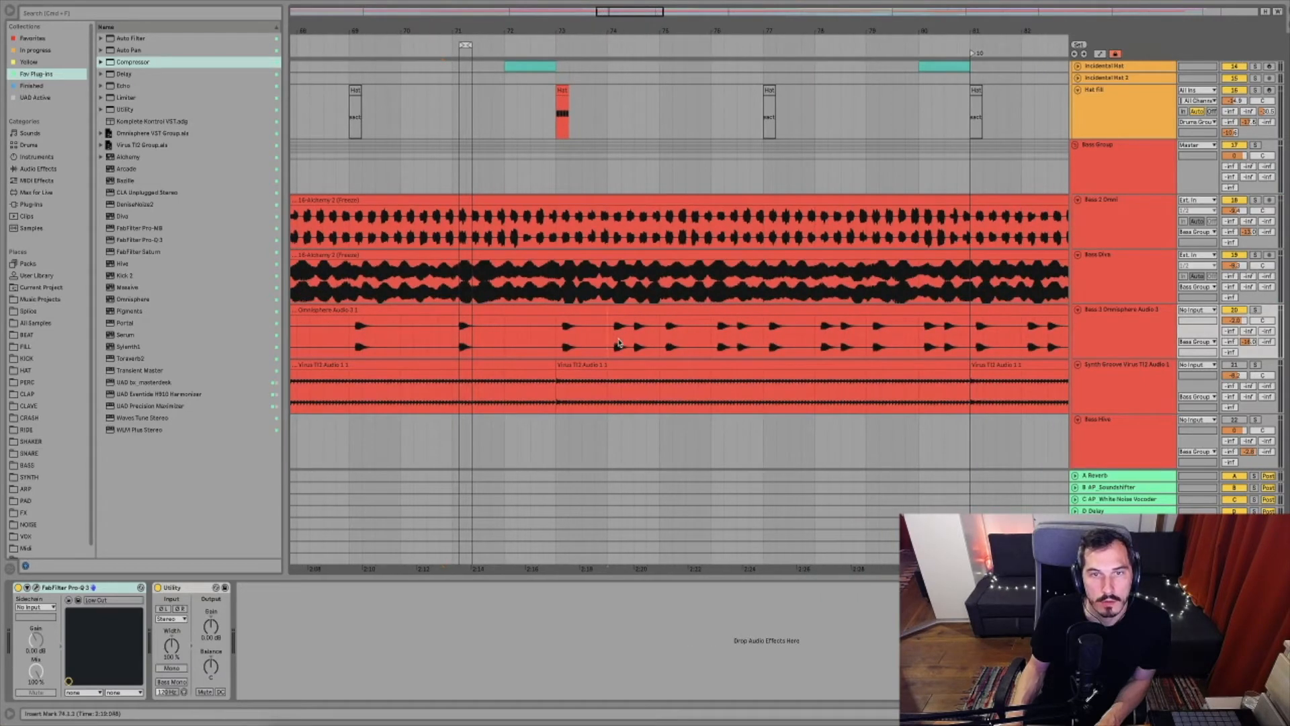
{"action": "scroll", "coordinate": [710, 350], "scroll_direction": "right", "scroll_amount": 2}
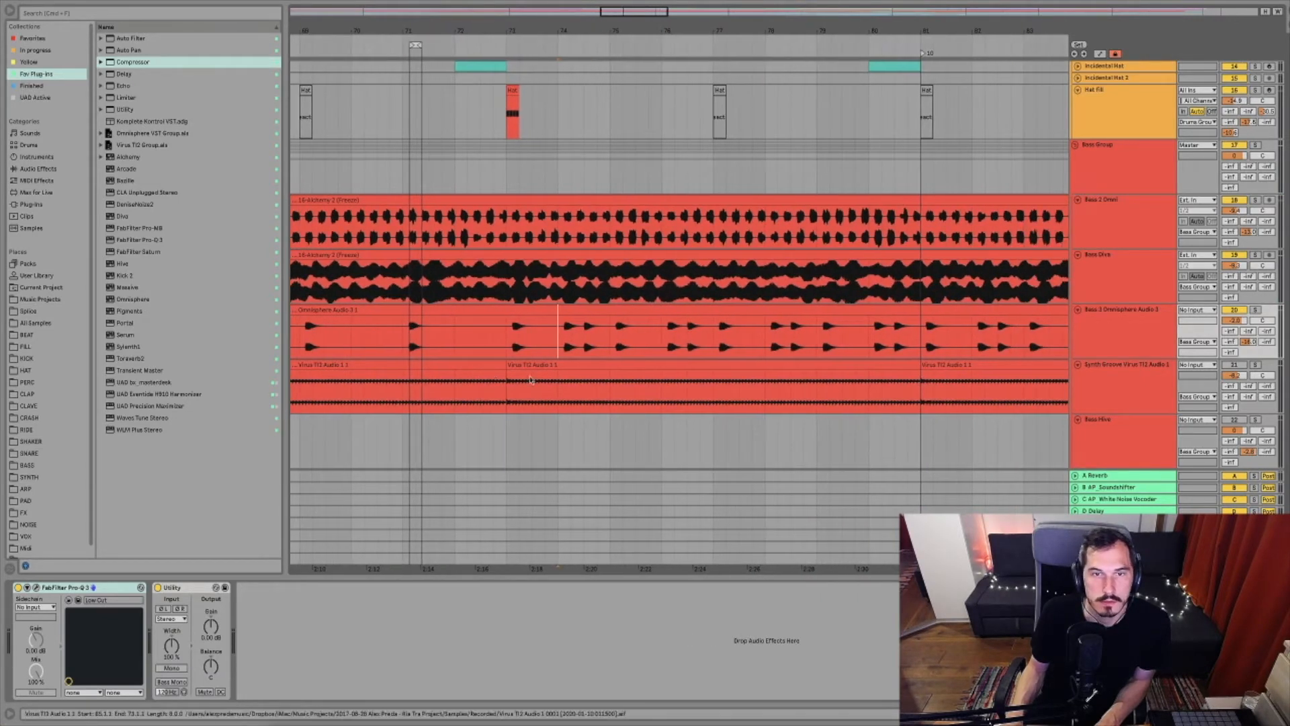
{"action": "key", "text": "space"}
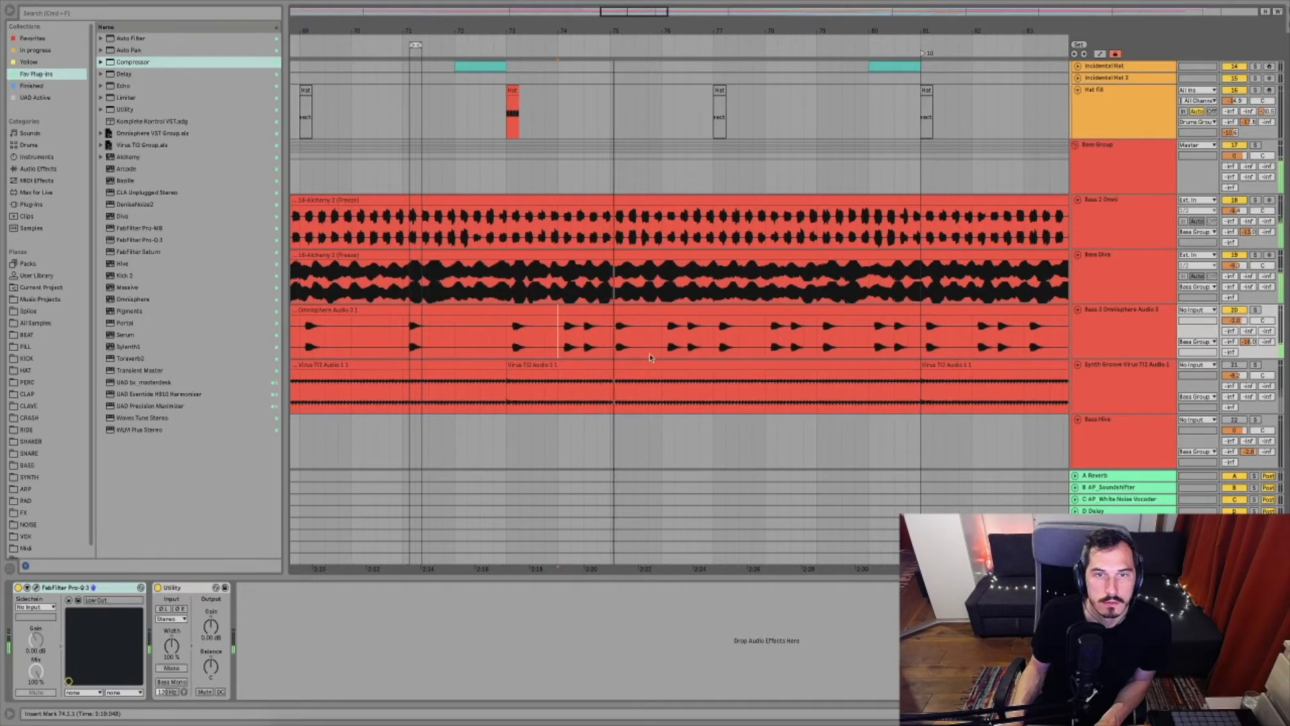
{"action": "key", "text": "space"}
Loop playback around the Bass 3 Omnisphere Audio 3 note at the start of bar 74
{"action": "left_click_drag", "start_coordinate": [566, 344], "coordinate": [587, 348]}
{"action": "left_click", "coordinate": [563, 353]}
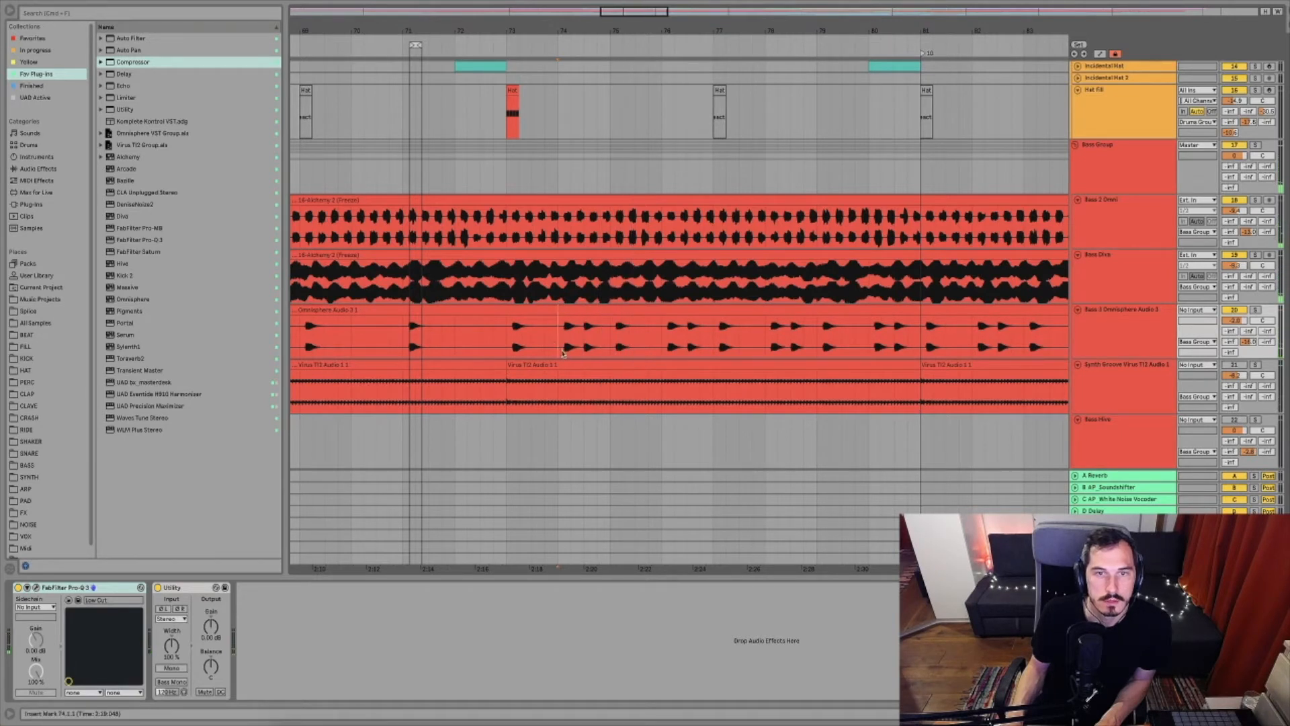
{"action": "scroll", "coordinate": [549, 349], "scroll_direction": "up", "scroll_amount": 5}
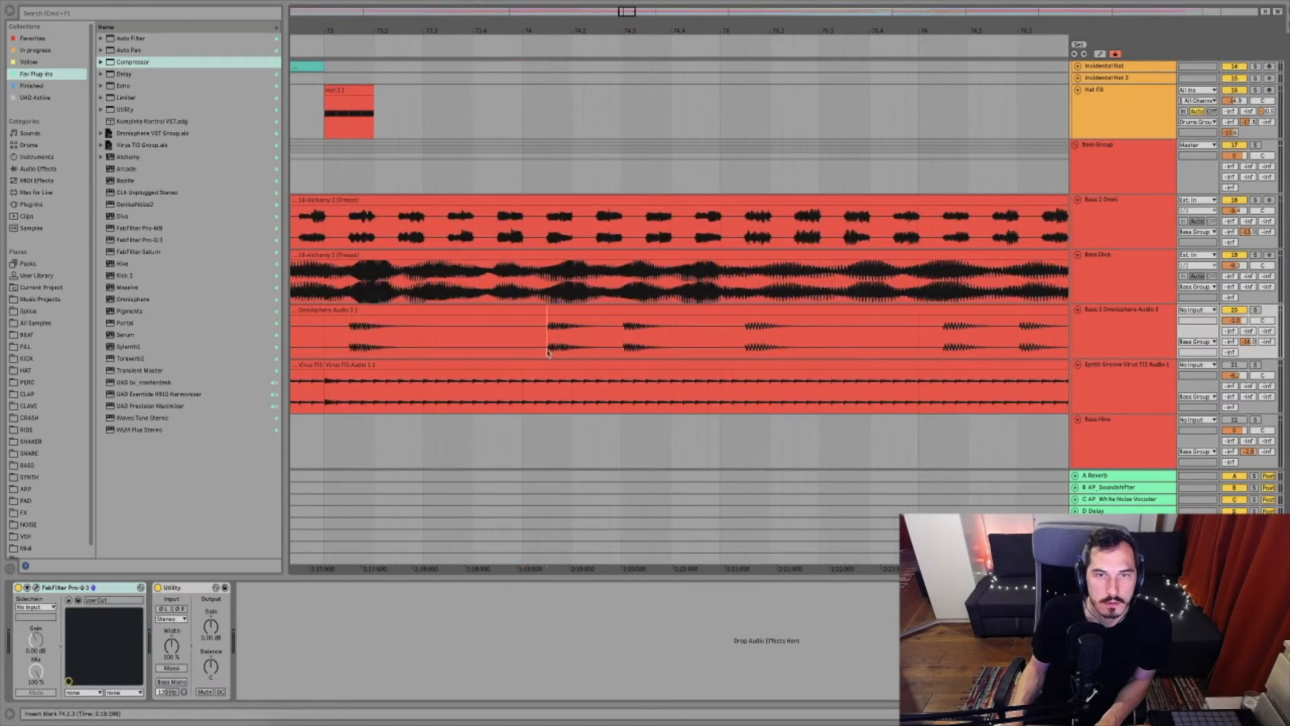
{"action": "key", "text": "space"}
{"action": "key", "text": "space"}
{"action": "left_click_drag", "start_coordinate": [548, 350], "coordinate": [578, 348]}
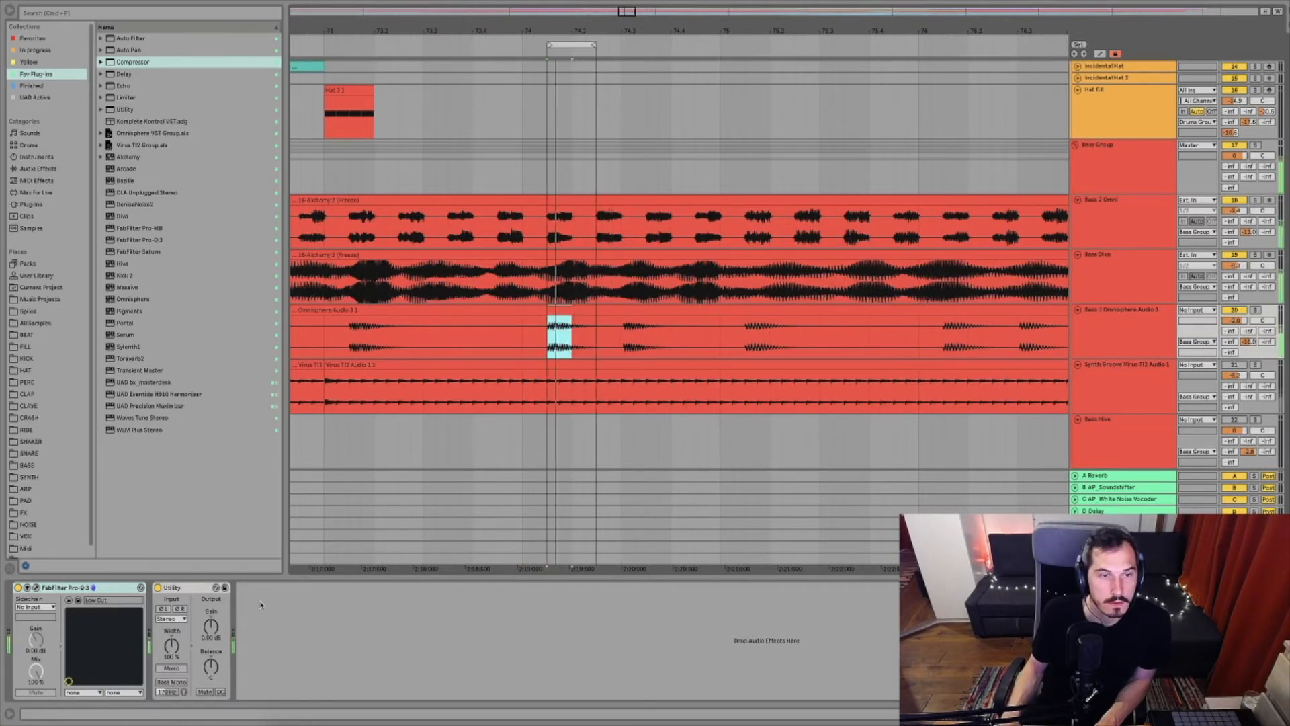
Sweep a narrow boosted band through the Bass 3 Omnisphere Audio 3 track's Pro-Q 3, and remove that band
{"action": "left_click", "coordinate": [36, 587]}
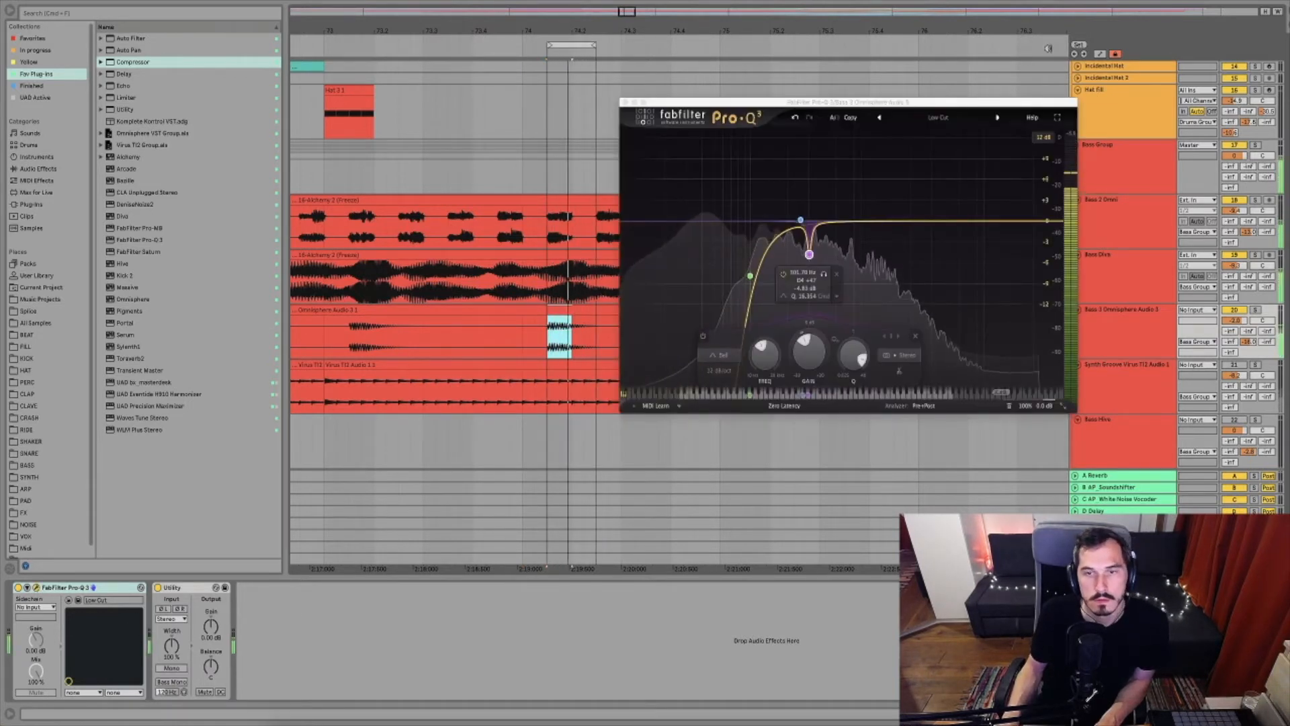
{"action": "left_click_drag", "start_coordinate": [854, 222], "coordinate": [854, 152]}
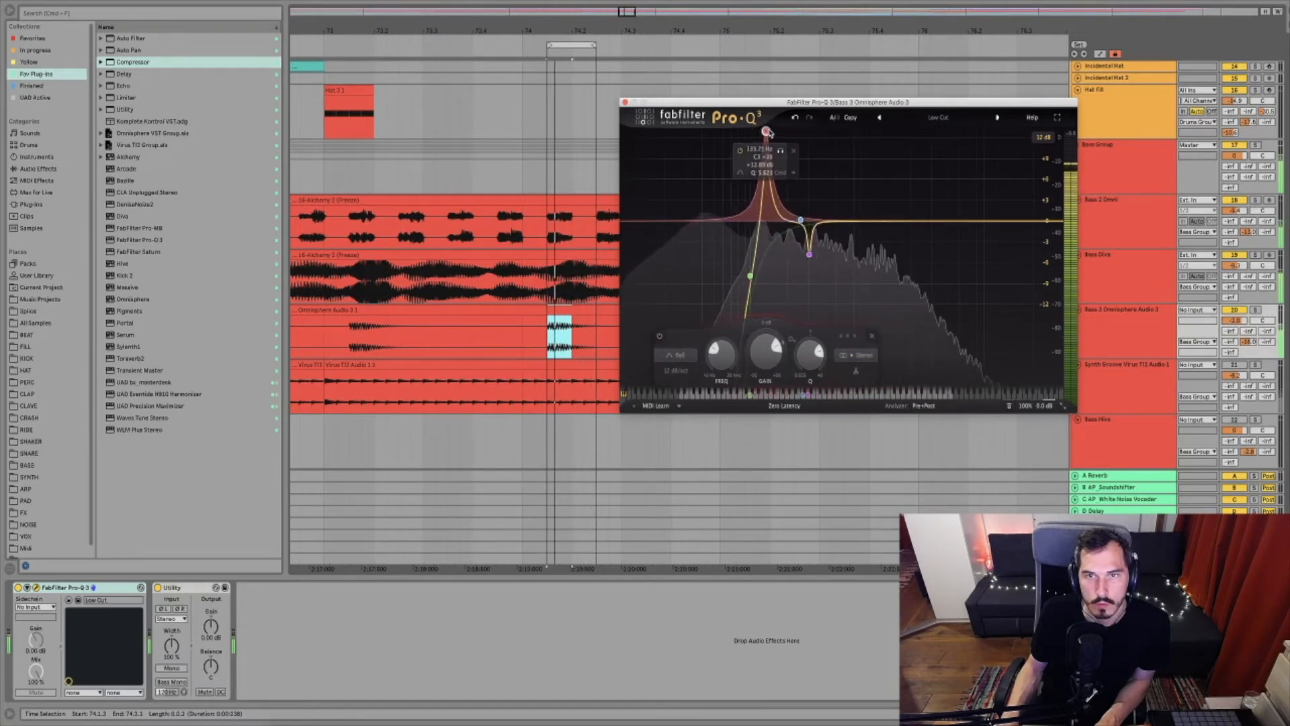
{"action": "left_click_drag", "start_coordinate": [789, 130], "coordinate": [978, 148]}
{"action": "left_click", "coordinate": [1053, 337]}
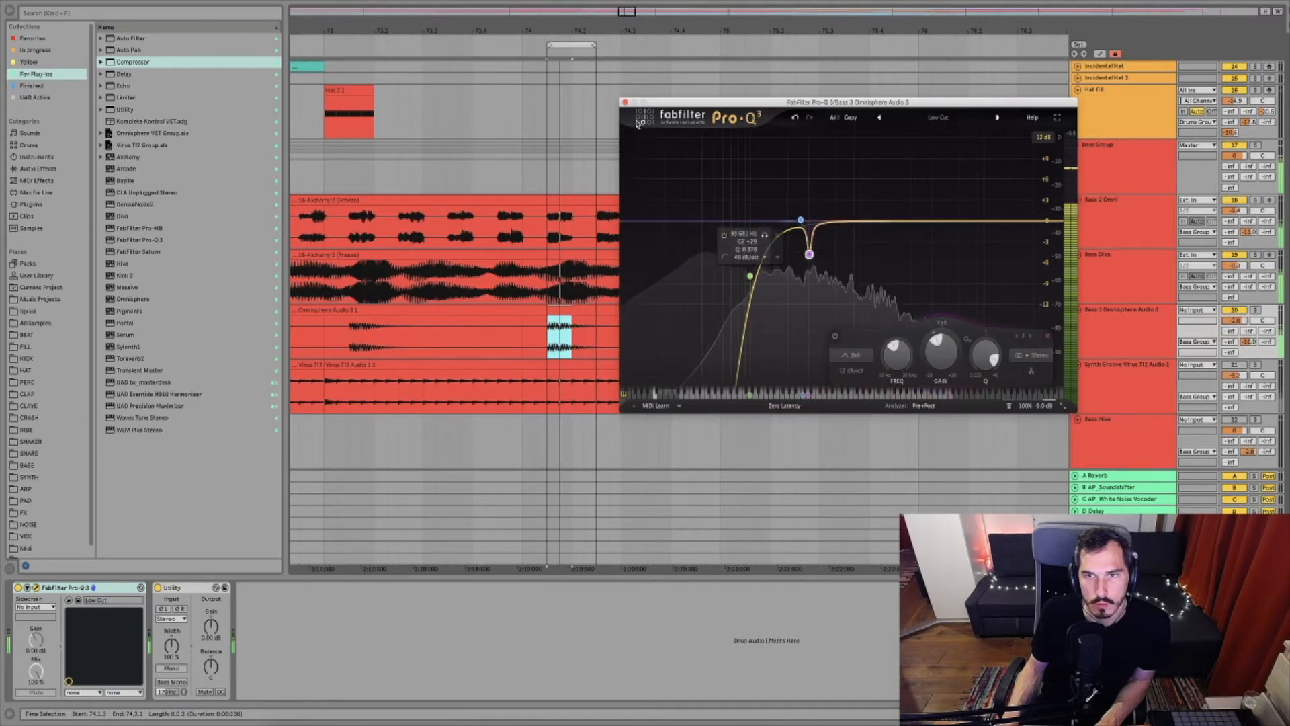
{"action": "left_click", "coordinate": [625, 102]}
Listen to the Bass 3 Omnisphere Audio 3 notes around bar 78 in the context of the other basses
{"action": "left_click_drag", "start_coordinate": [734, 25], "coordinate": [734, 3]}
{"action": "scroll", "coordinate": [688, 322], "scroll_direction": "down", "scroll_amount": 1}
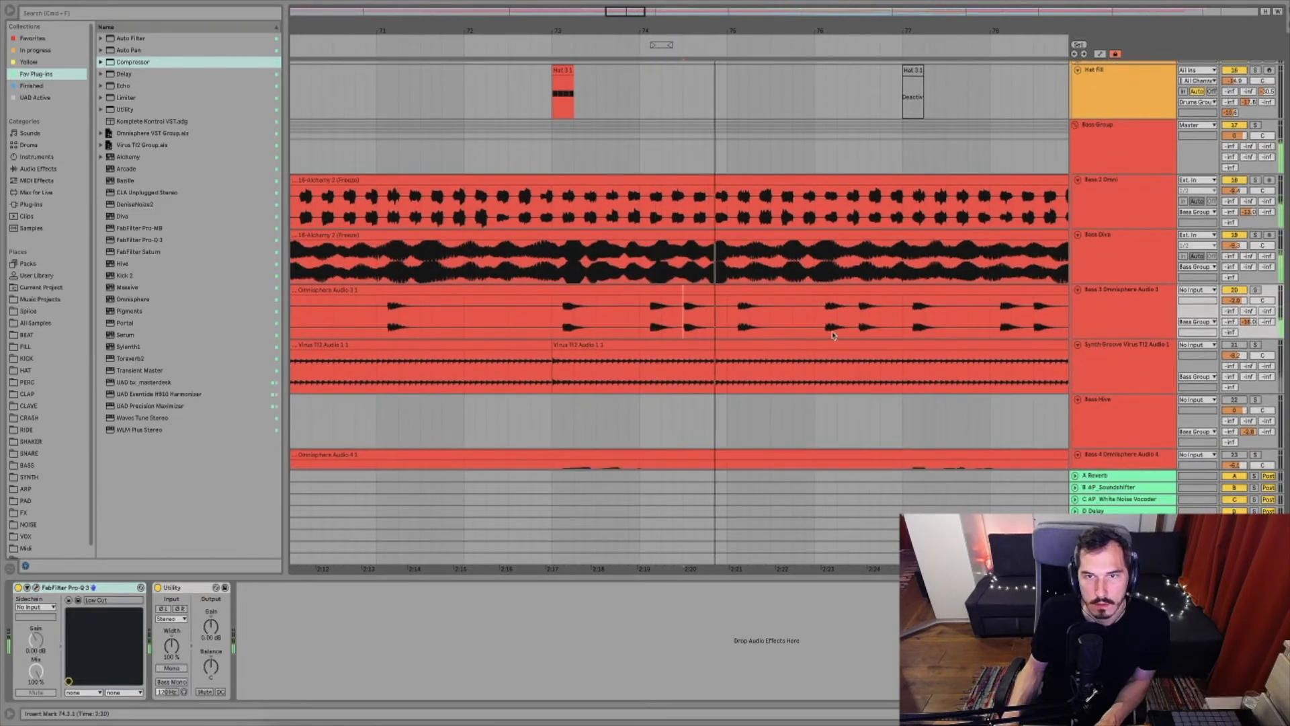
{"action": "left_click", "coordinate": [904, 335]}
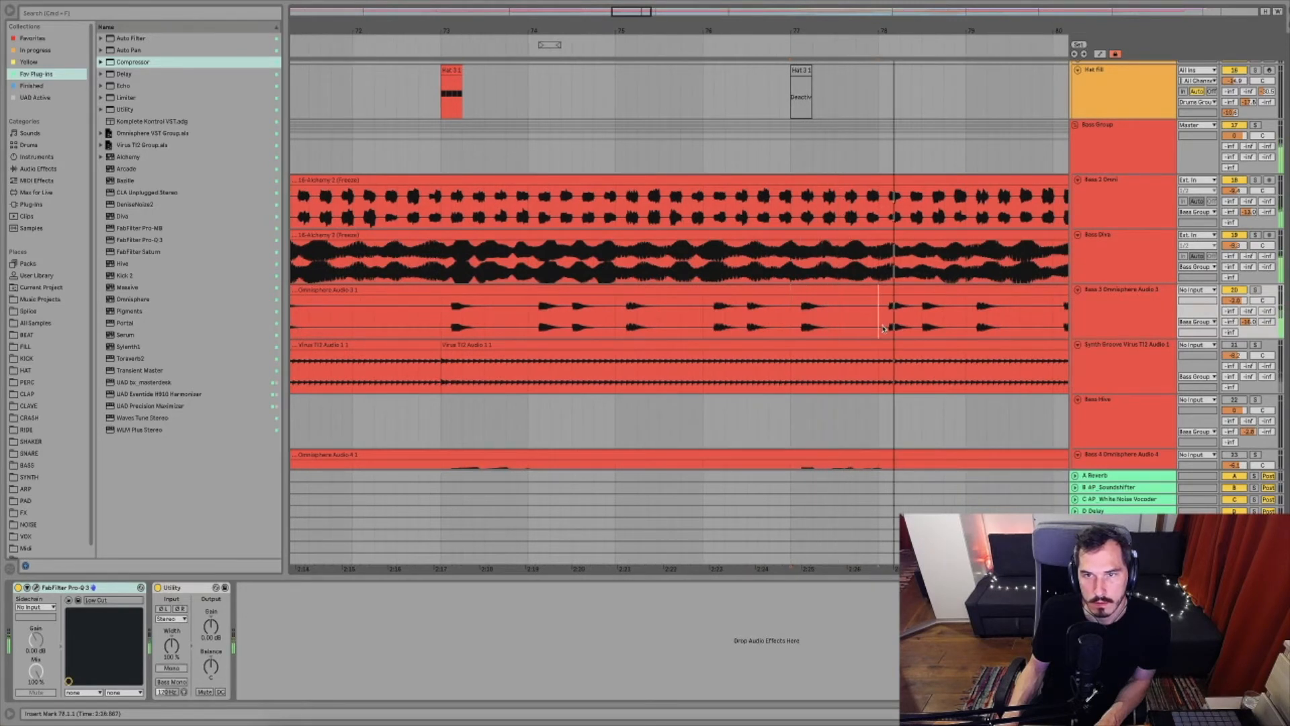
{"action": "left_click", "coordinate": [902, 327]}
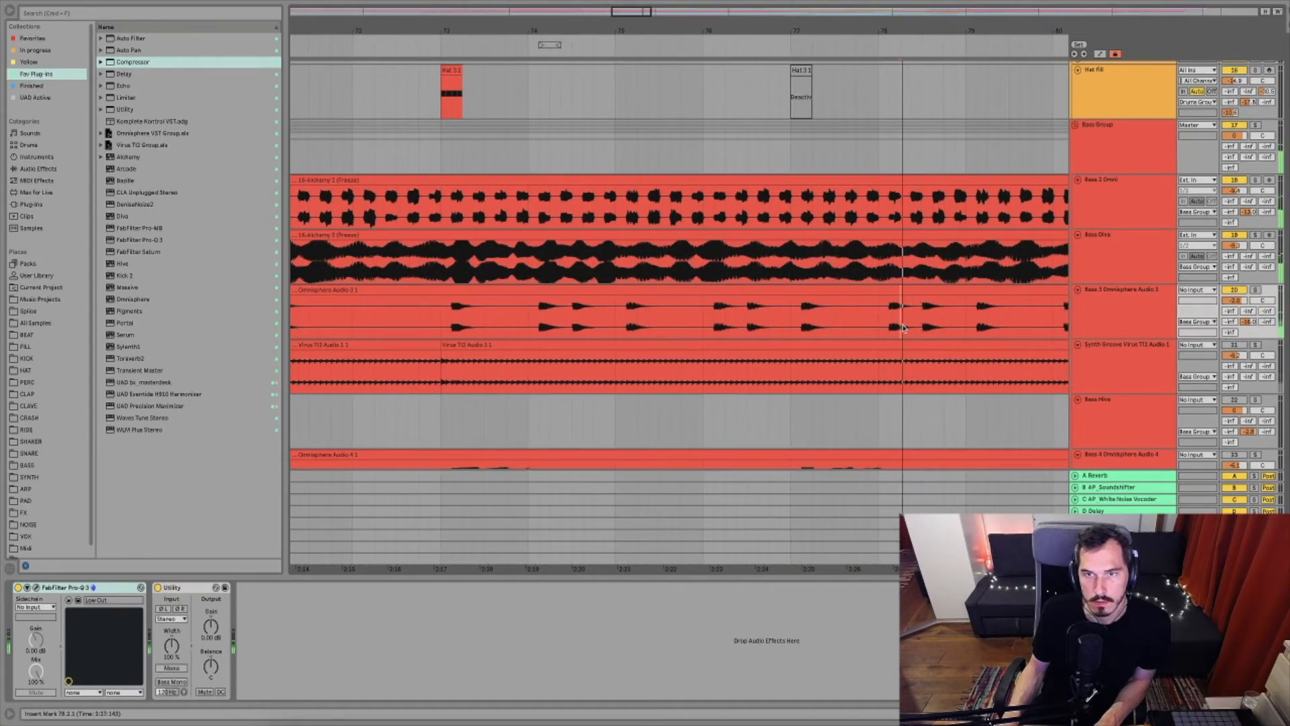
Review the Synth Groove Virus TI2 Audio 1 and Bass 3 Omnisphere Audio 3 tracks across the wider arrangement during playback
{"action": "left_click_drag", "start_coordinate": [769, 26], "coordinate": [770, 5]}
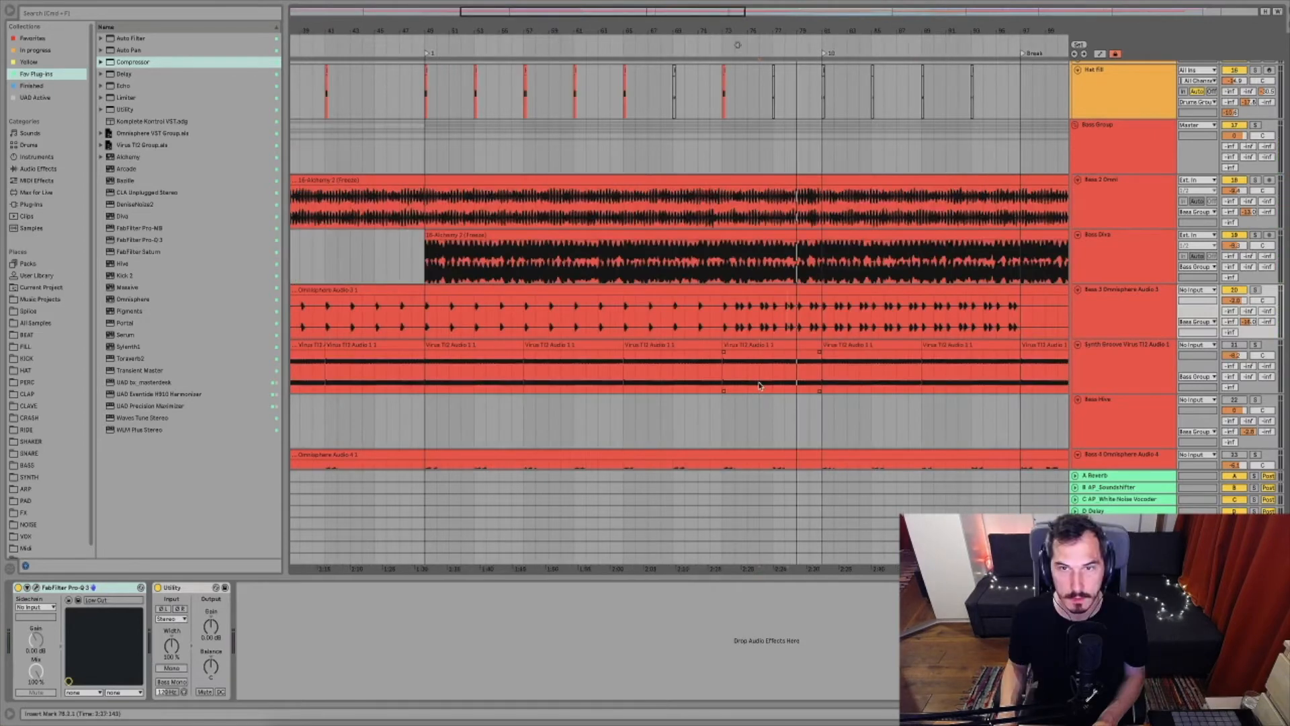
{"action": "left_click", "coordinate": [759, 385]}
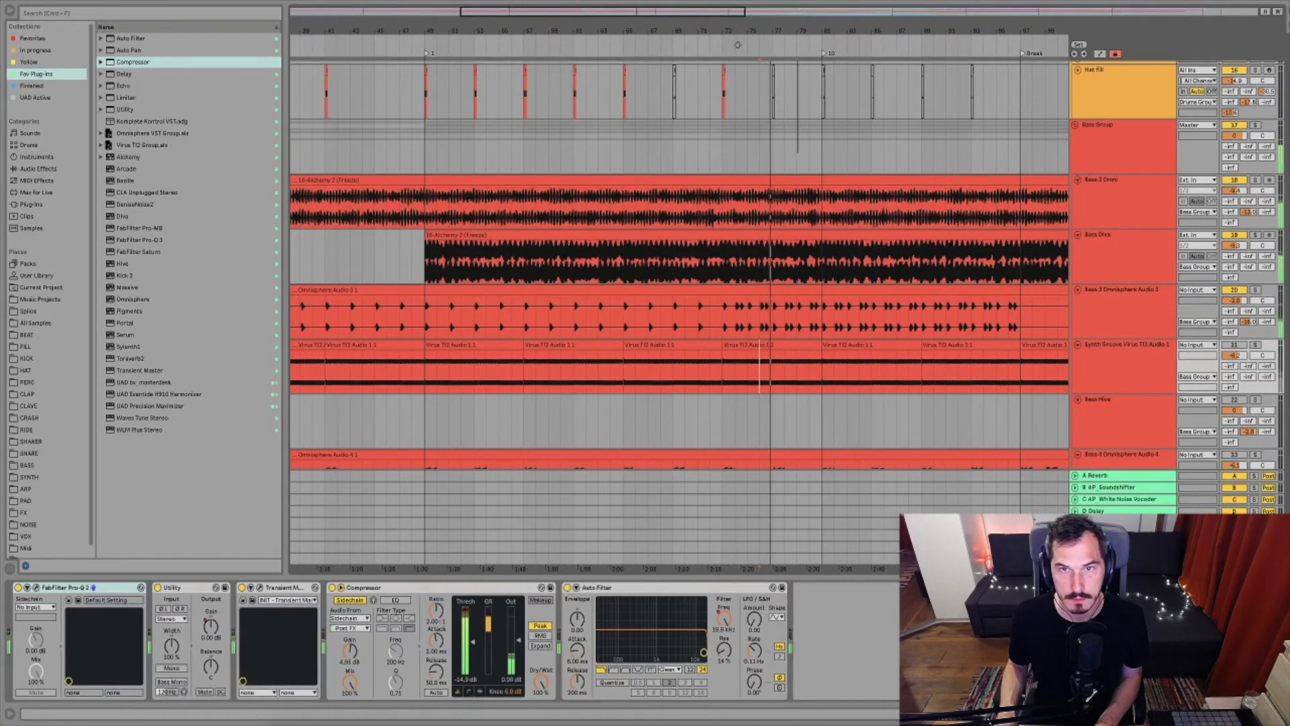
{"action": "left_click_drag", "start_coordinate": [738, 45], "coordinate": [635, 45]}
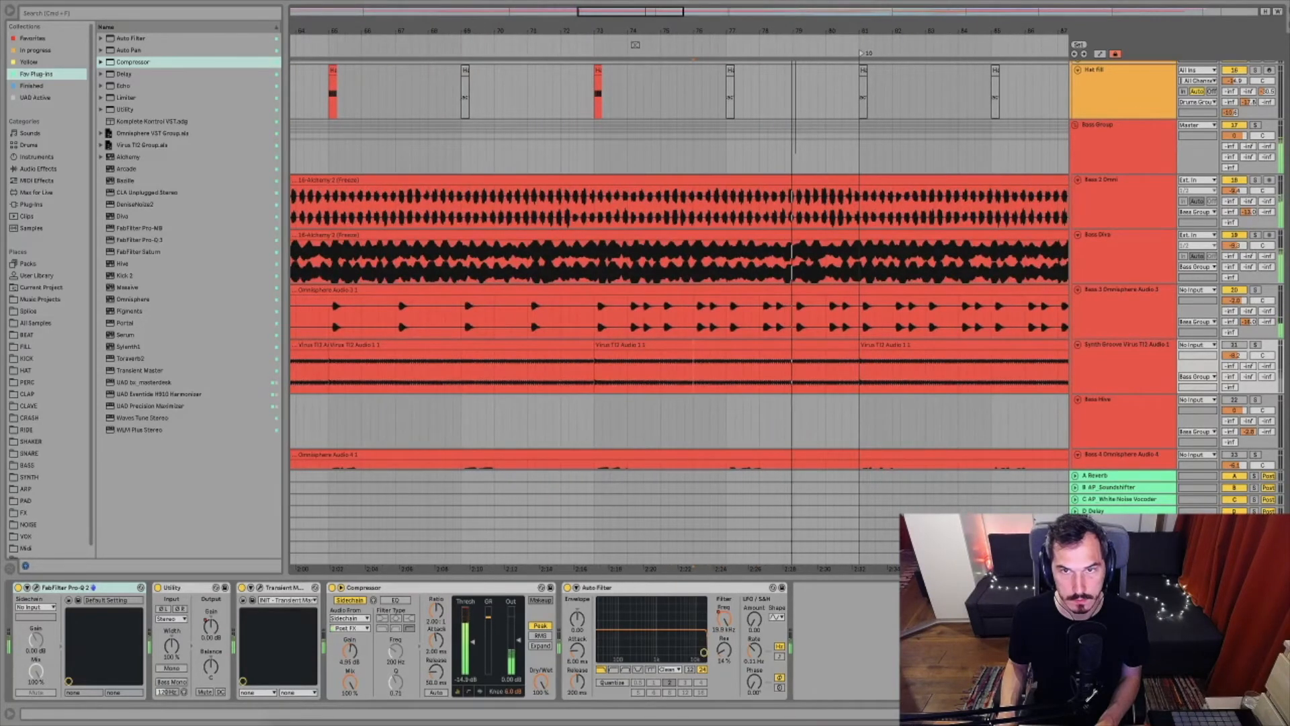
{"action": "key", "text": "minus"}
{"action": "key", "text": "minus"}
{"action": "key", "text": "minus"}
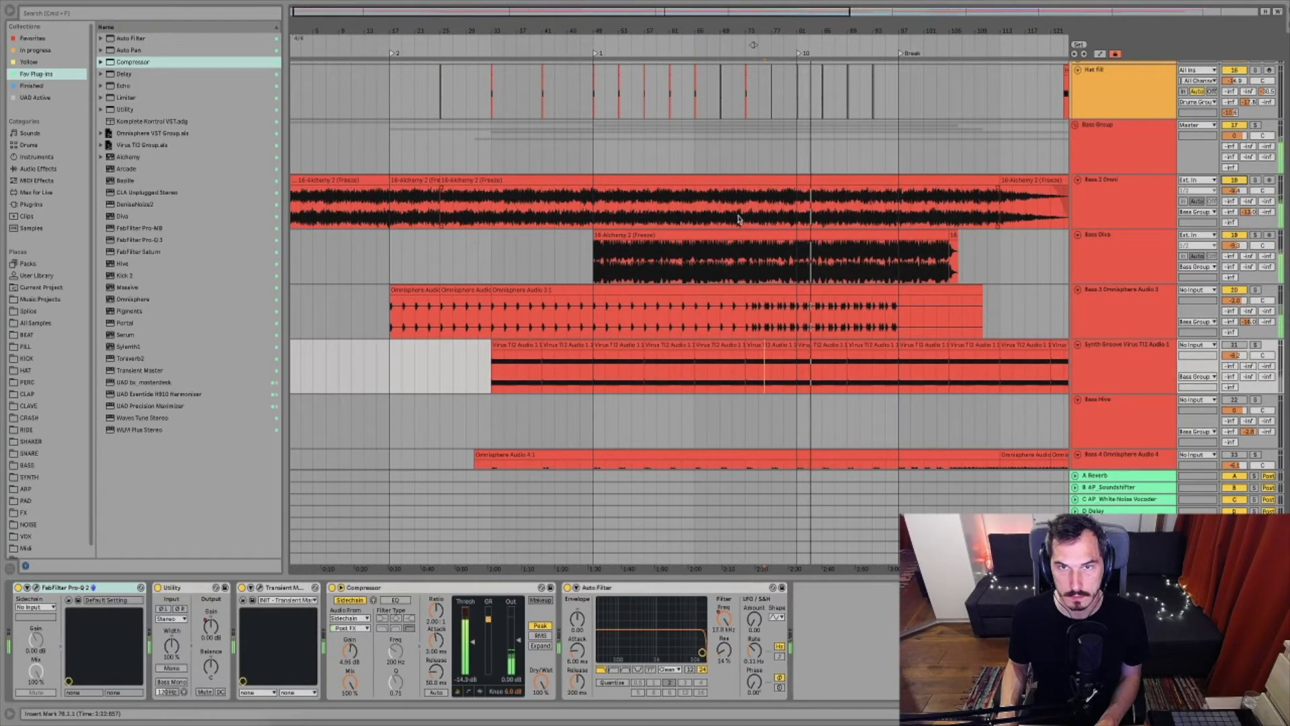
{"action": "left_click", "coordinate": [684, 317]}
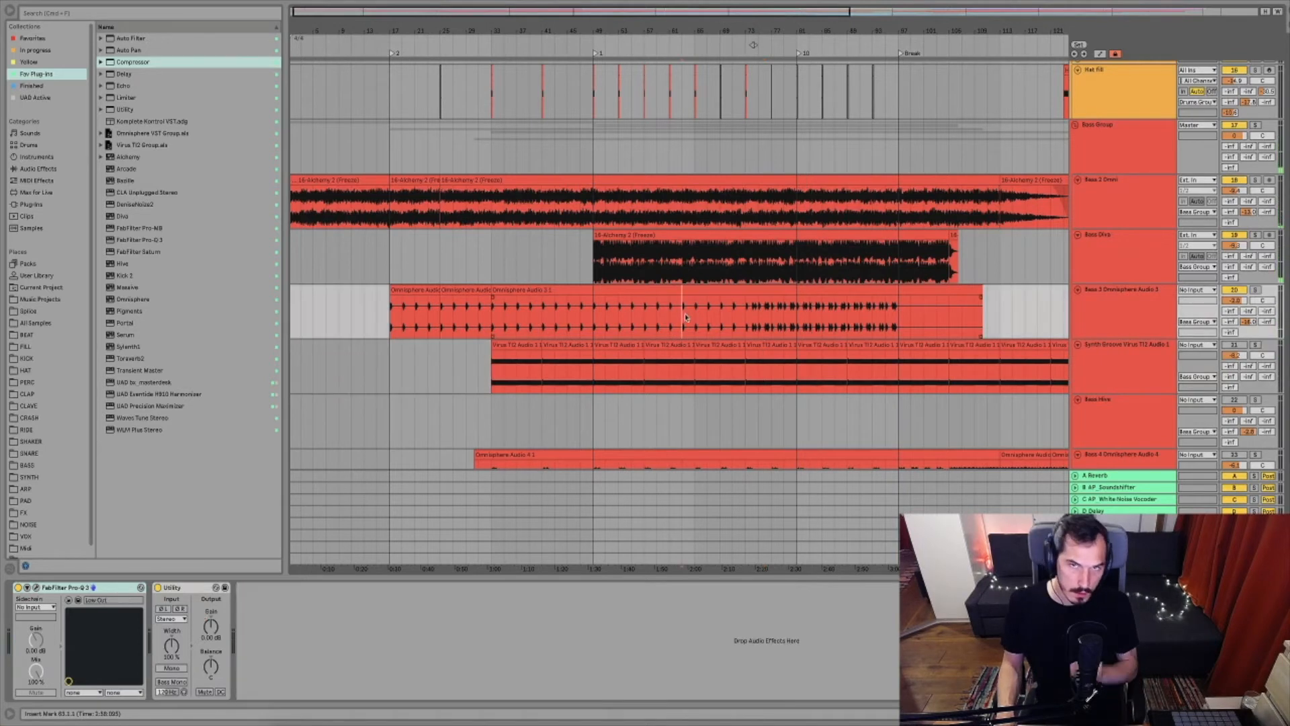
Activate the Synth Groove Virus TI2 Audio 1 track and play it with the other basses from bar 49
{"action": "left_click", "coordinate": [1101, 310]}
{"action": "left_click", "coordinate": [1115, 358]}
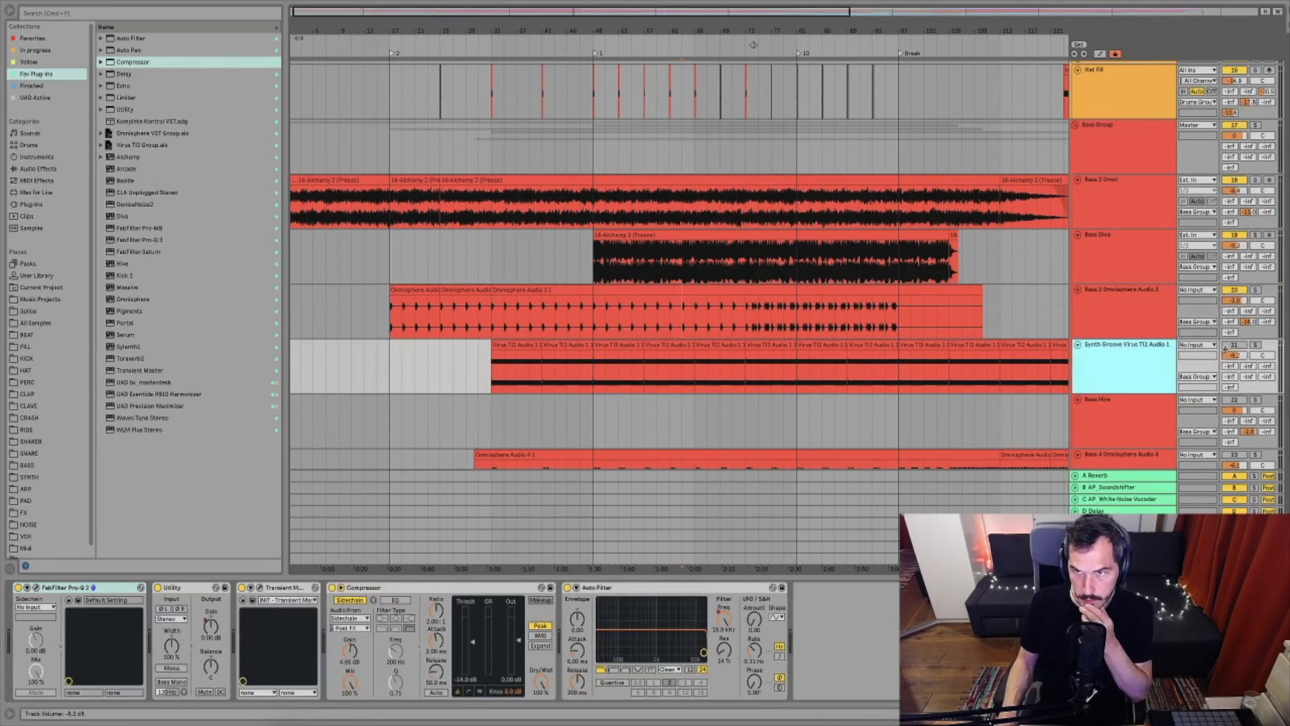
{"action": "left_click", "coordinate": [1234, 346]}
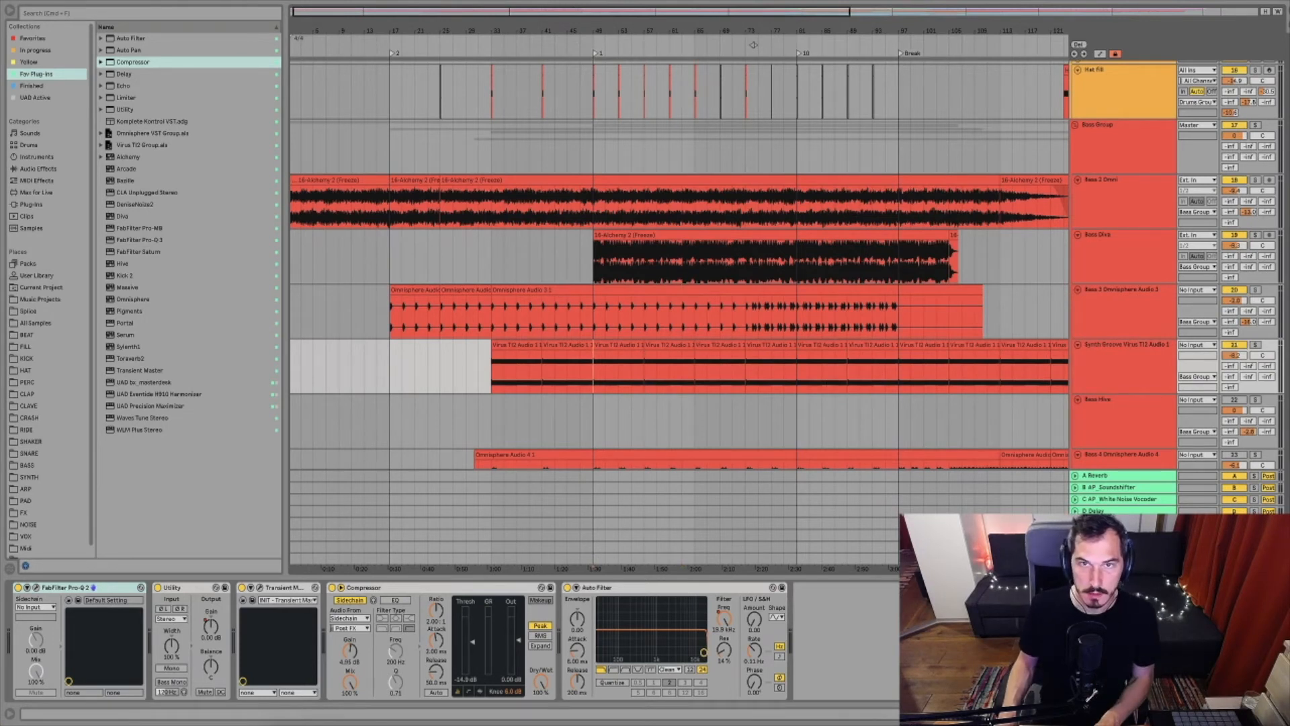
{"action": "scroll", "coordinate": [548, 364], "scroll_direction": "right", "scroll_amount": 4}
{"action": "key", "text": "space"}
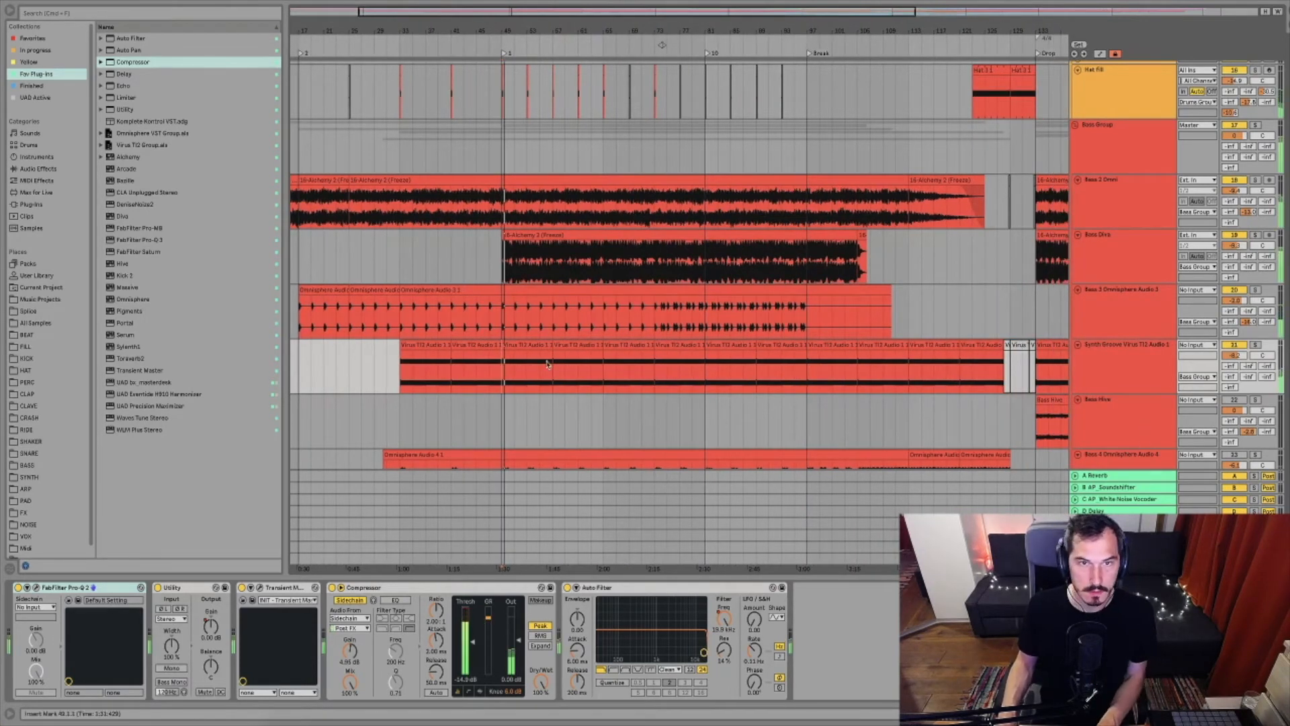
{"action": "left_click", "coordinate": [526, 345]}
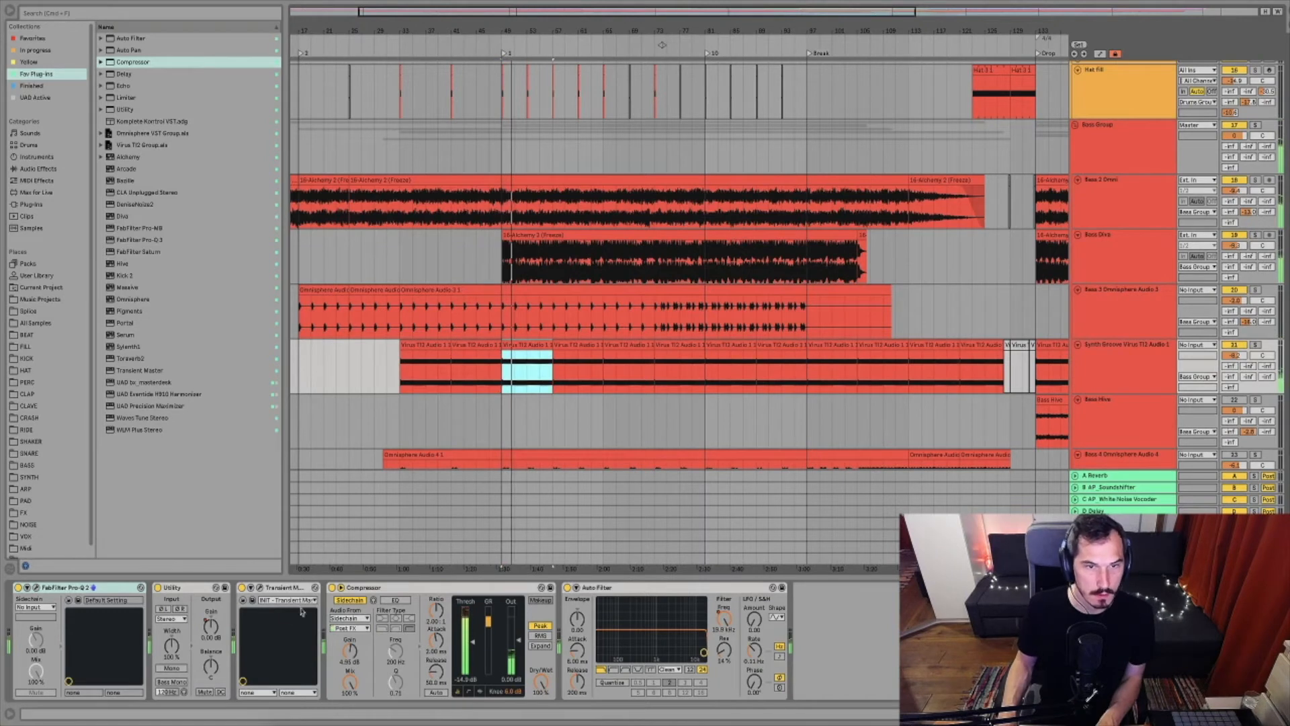
Add a FabFilter Pro-Q 3 after the Auto Filter on the Synth Groove Virus TI2 Audio 1 track and watch its spectrum during playback
{"action": "left_click", "coordinate": [74, 589]}
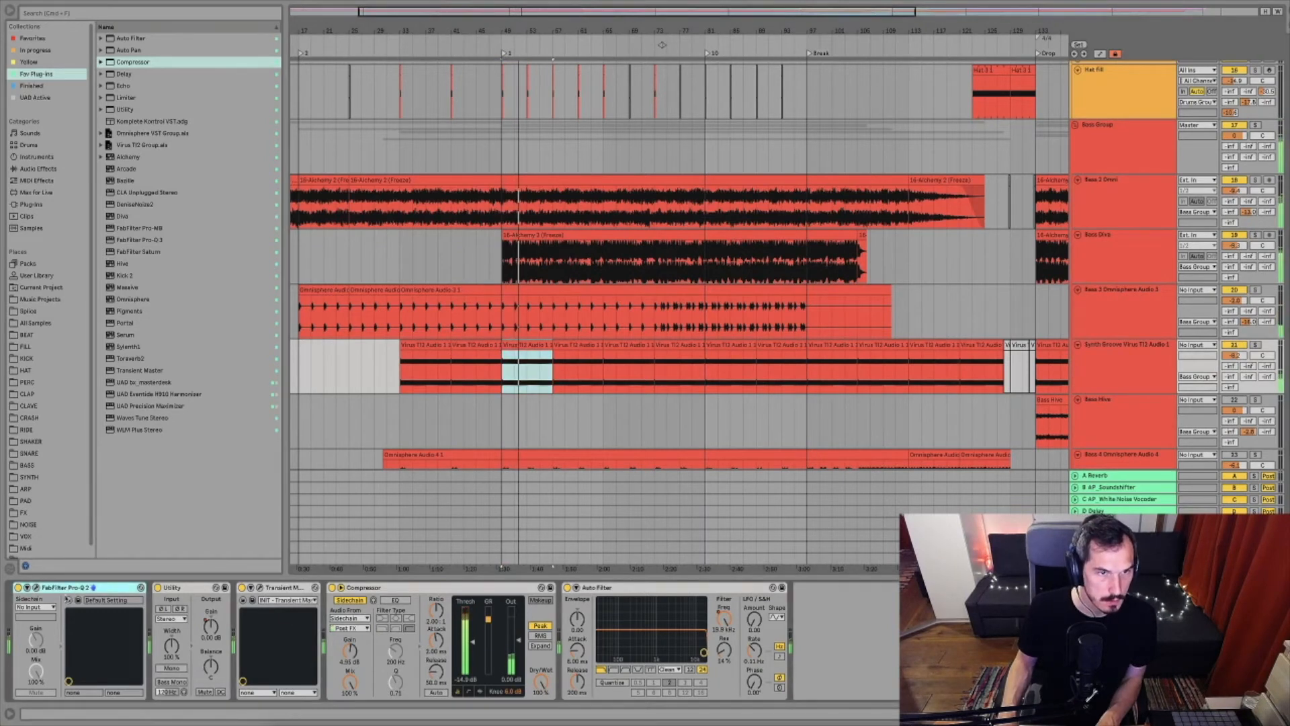
{"action": "left_click", "coordinate": [141, 240]}
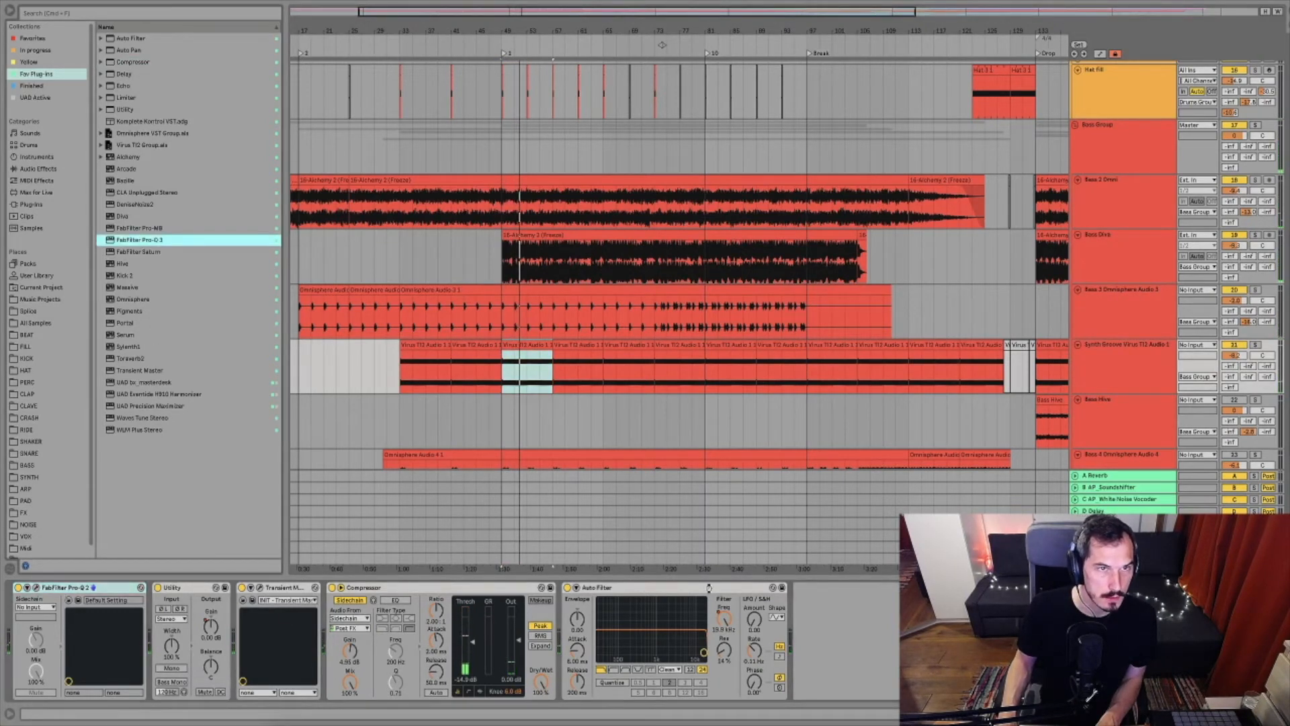
{"action": "left_click_drag", "start_coordinate": [875, 638], "coordinate": [877, 642]}
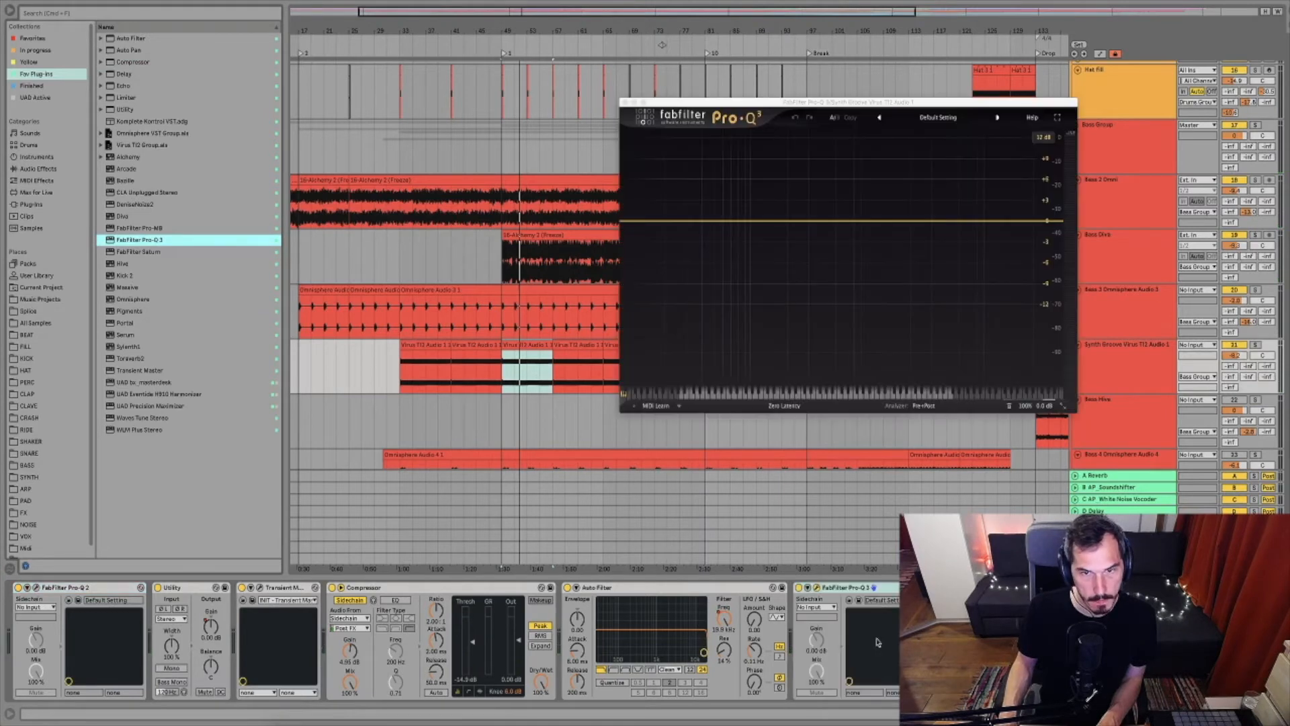
{"action": "key", "text": "space"}
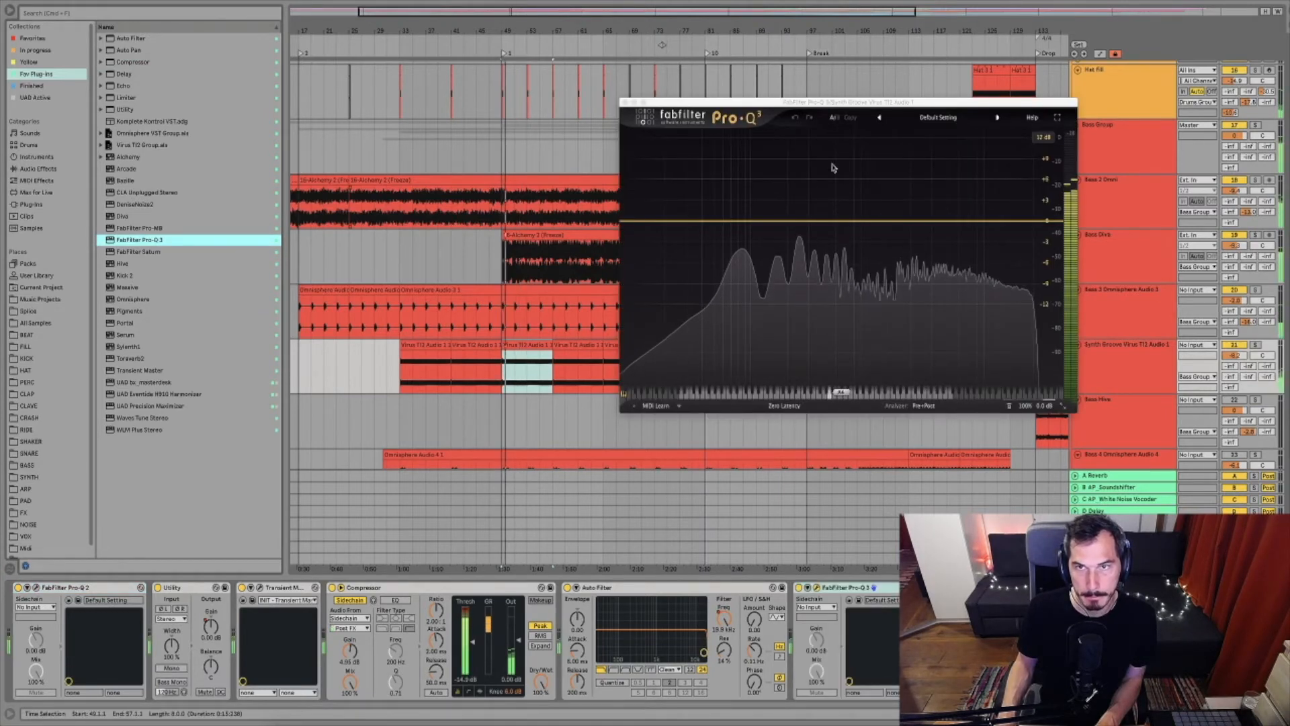
{"action": "left_click_drag", "start_coordinate": [848, 109], "coordinate": [759, 130]}
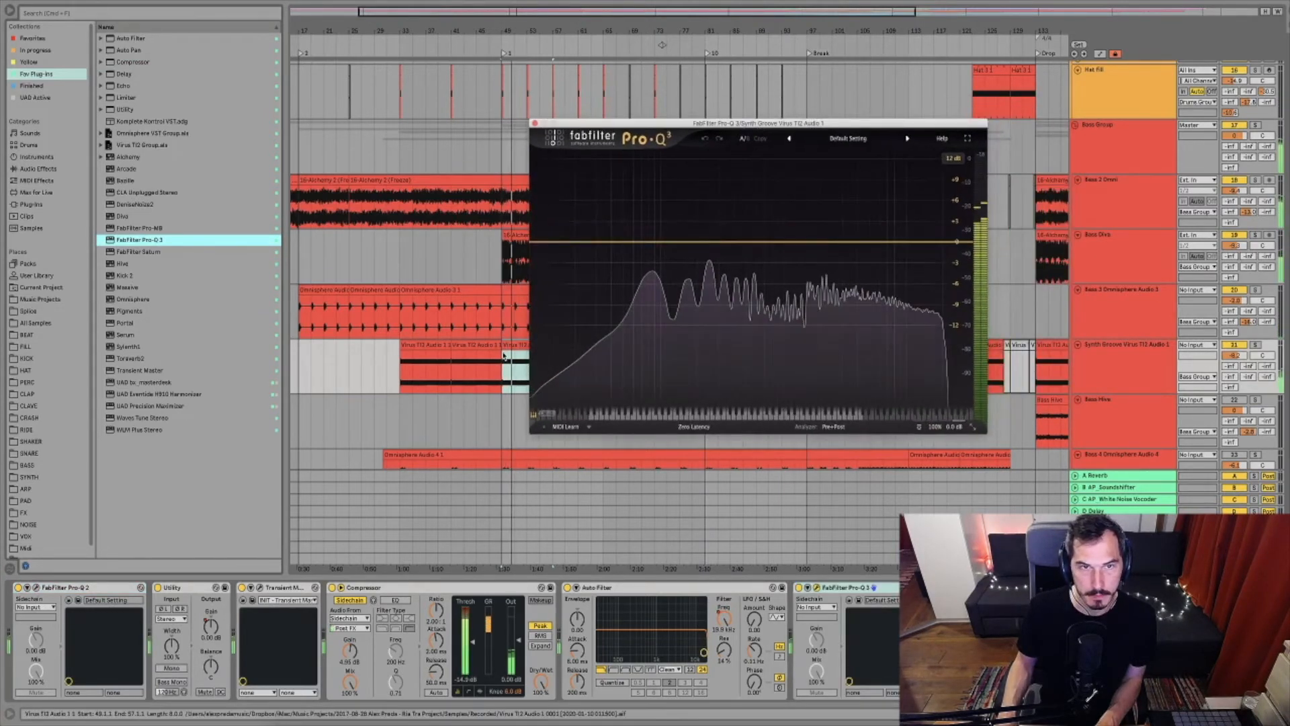
Load the Low Cut preset in the Synth Groove track's Pro-Q 3 and raise its cutoff to about 112 Hz
{"action": "left_click", "coordinate": [396, 252]}
{"action": "key", "text": "space"}
{"action": "key", "text": "space"}
{"action": "left_click", "coordinate": [400, 368]}
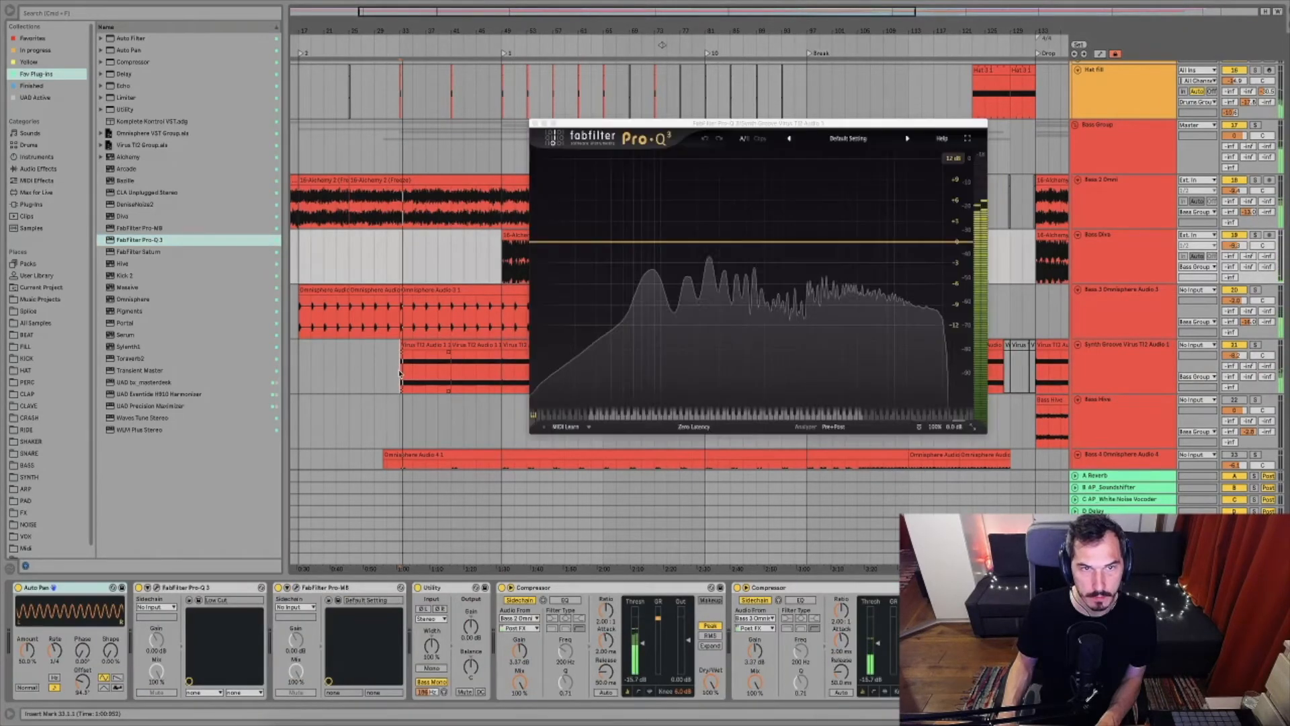
{"action": "left_click", "coordinate": [848, 138]}
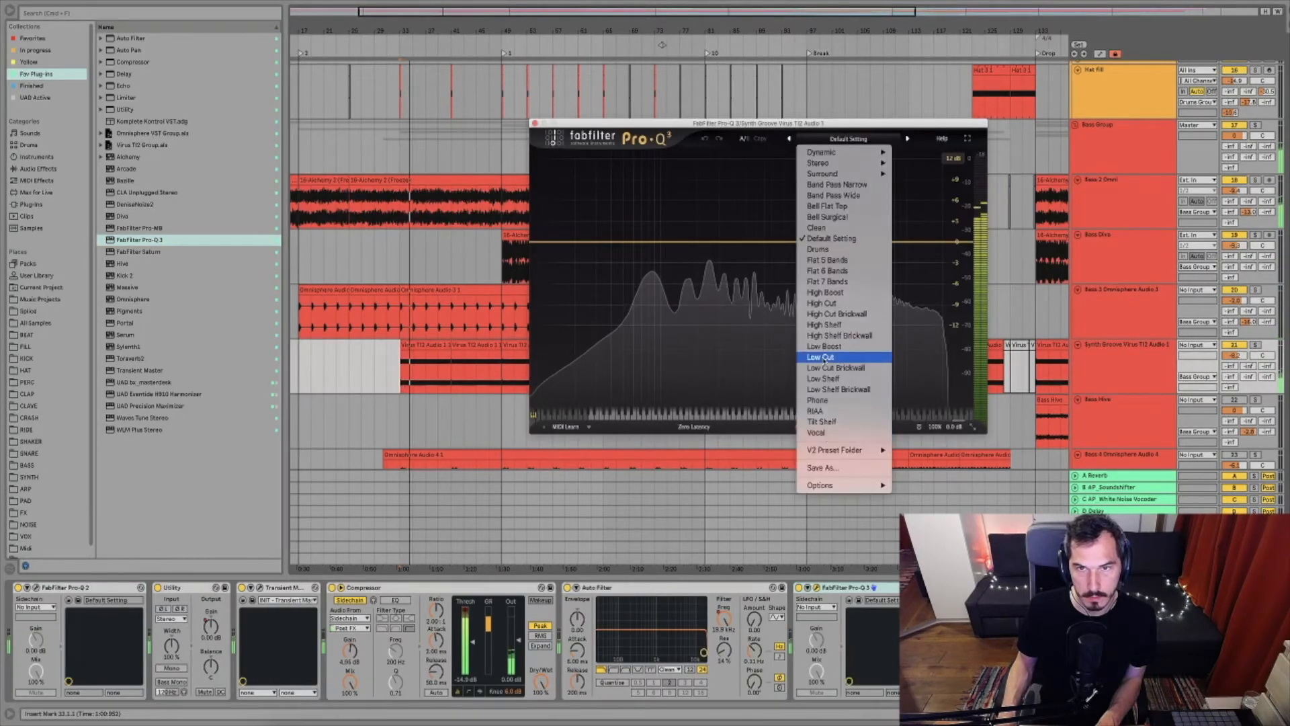
{"action": "left_click", "coordinate": [844, 357]}
{"action": "left_click_drag", "start_coordinate": [625, 243], "coordinate": [668, 253]}
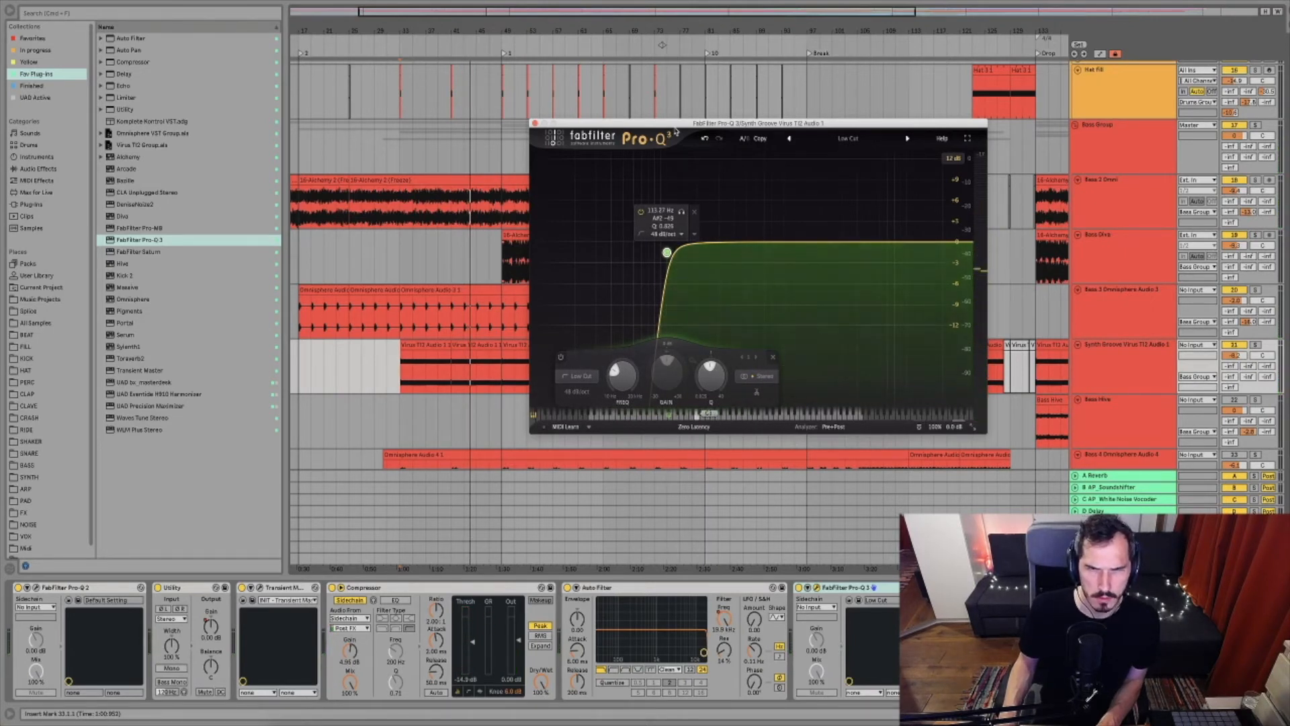
Fine-tune the Pro-Q 3 low cut to about 121 Hz while the basses play from bar 33
{"action": "left_click_drag", "start_coordinate": [653, 129], "coordinate": [690, 140]}
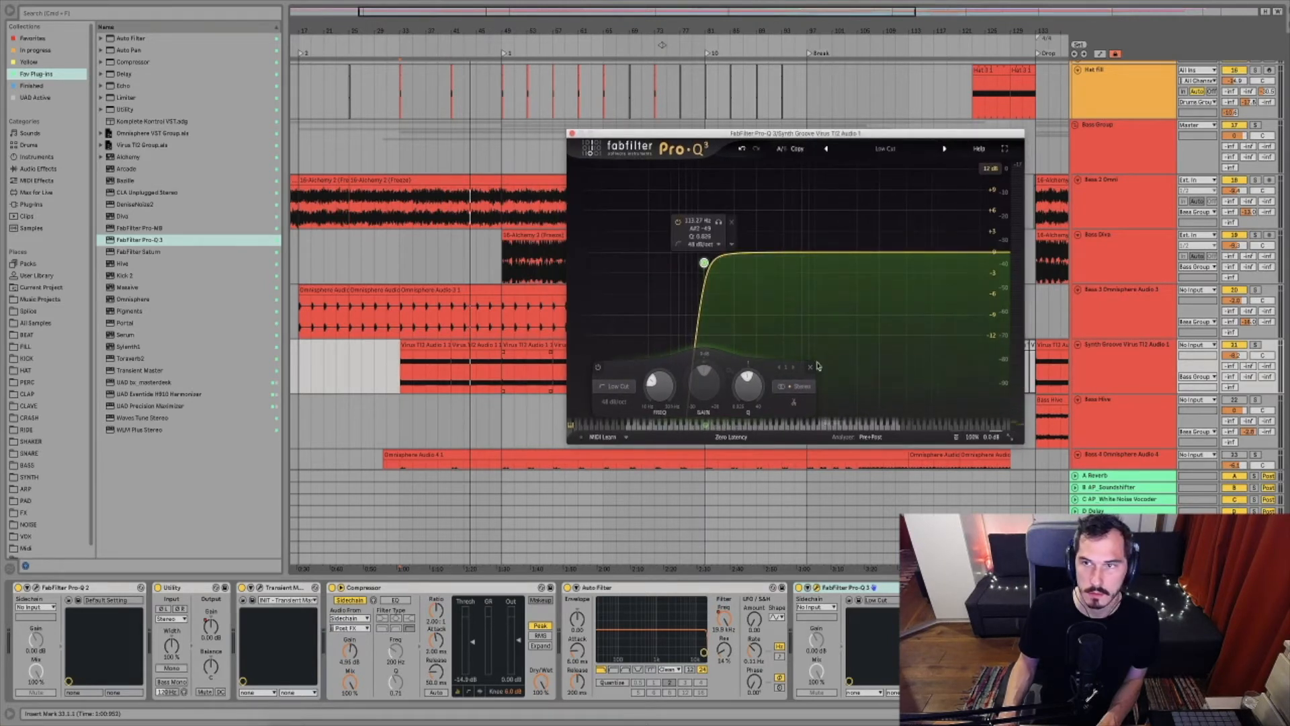
{"action": "key", "text": "space"}
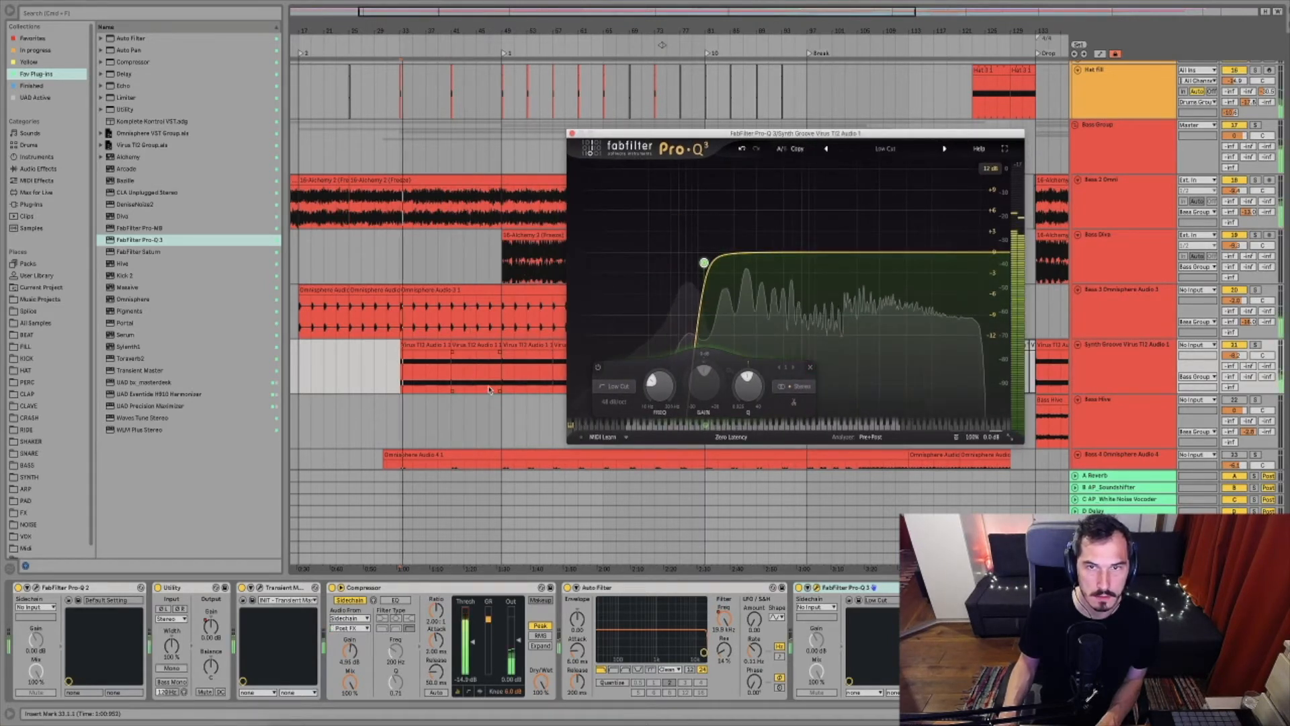
{"action": "mouse_move", "coordinate": [703, 263]}
{"action": "left_mouse_down"}
{"action": "mouse_move", "coordinate": [662, 261]}
{"action": "mouse_move", "coordinate": [708, 259]}
{"action": "left_mouse_up"}
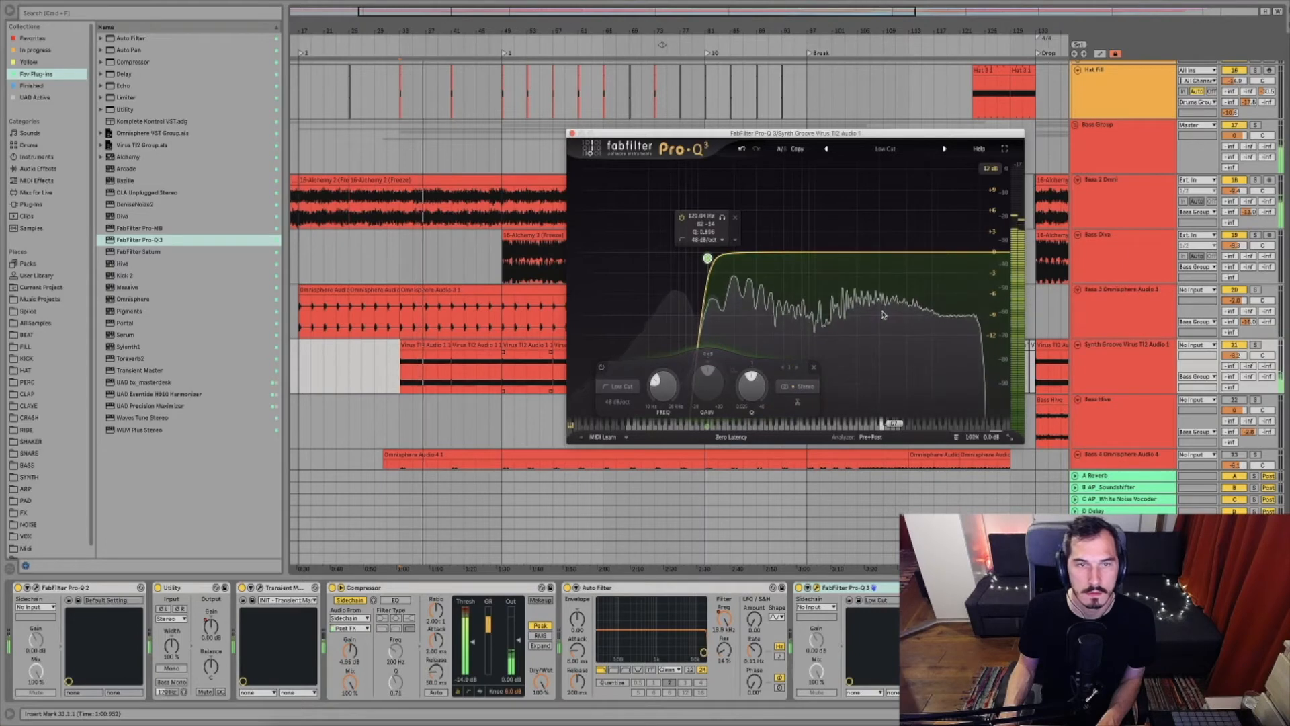
Listen to the Synth Groove Virus TI2 Audio 1 track around bar 49, both soloed and together with the other basses
{"action": "left_click", "coordinate": [503, 384]}
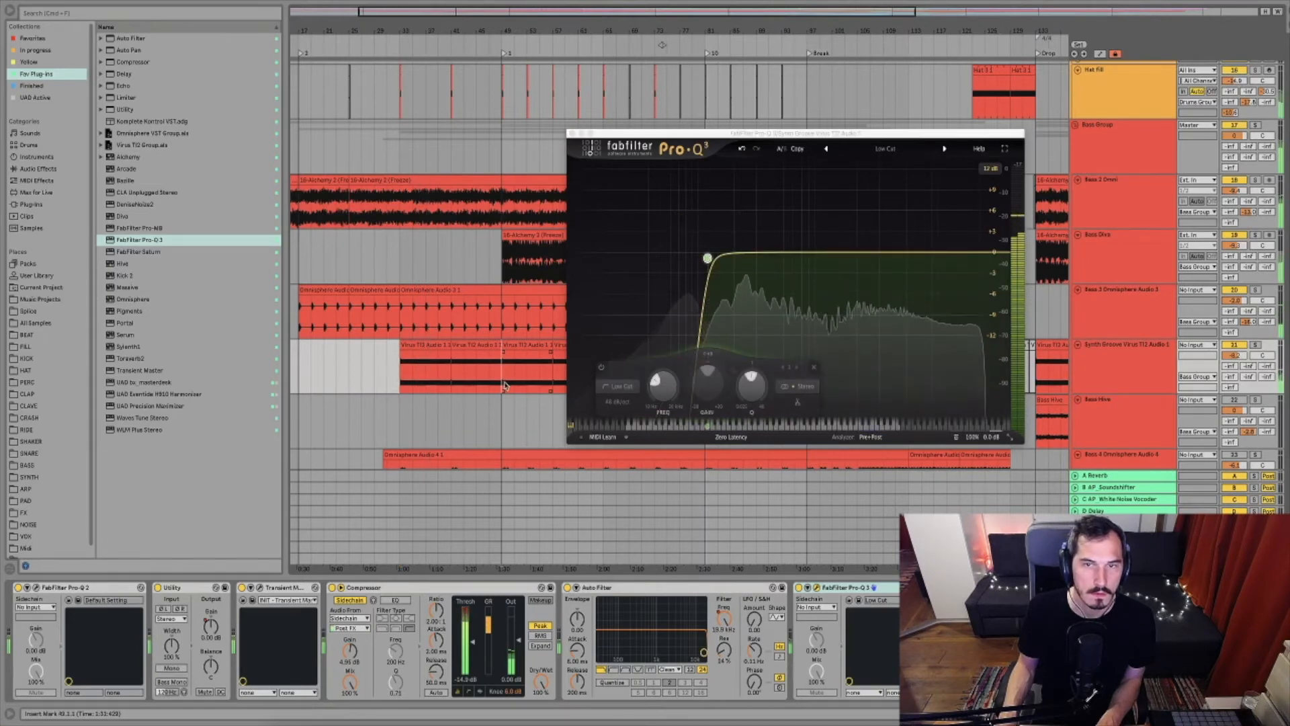
{"action": "mouse_move", "coordinate": [517, 31]}
{"action": "left_mouse_down"}
{"action": "mouse_move", "coordinate": [516, 134]}
{"action": "mouse_move", "coordinate": [476, 127]}
{"action": "left_mouse_up"}
{"action": "key", "text": "space"}
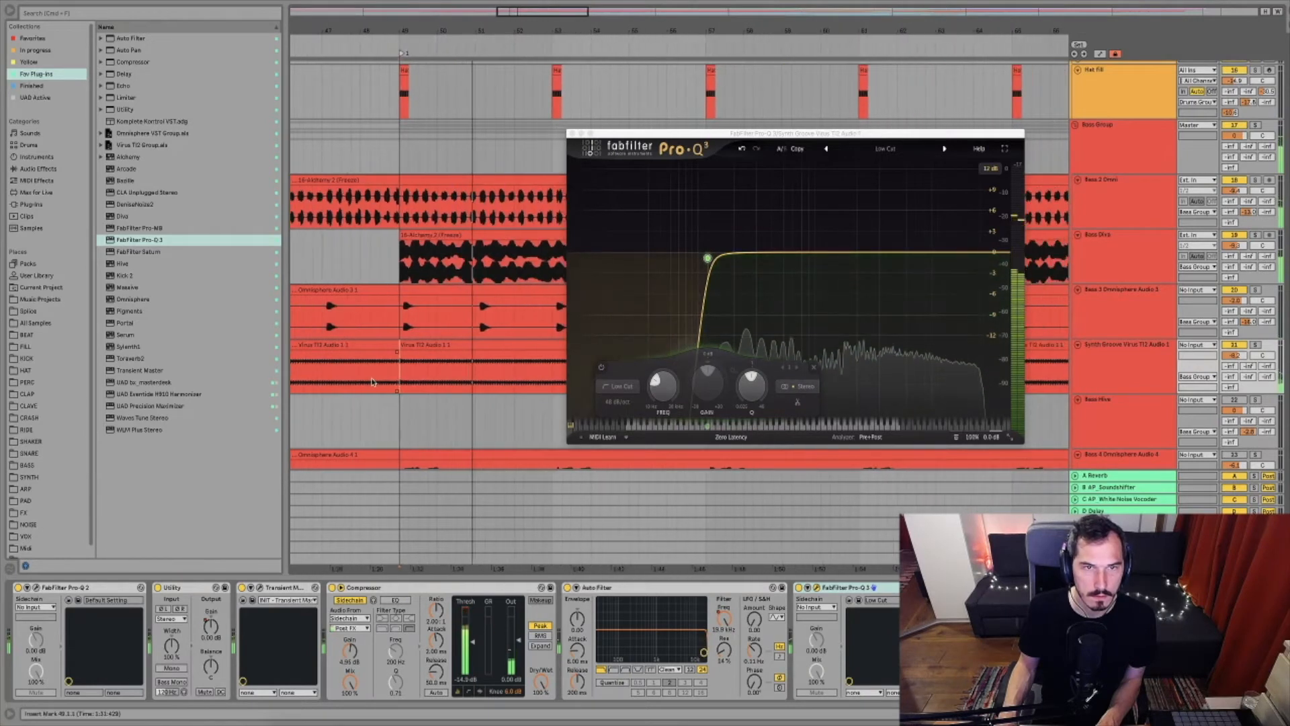
{"action": "left_click", "coordinate": [374, 381]}
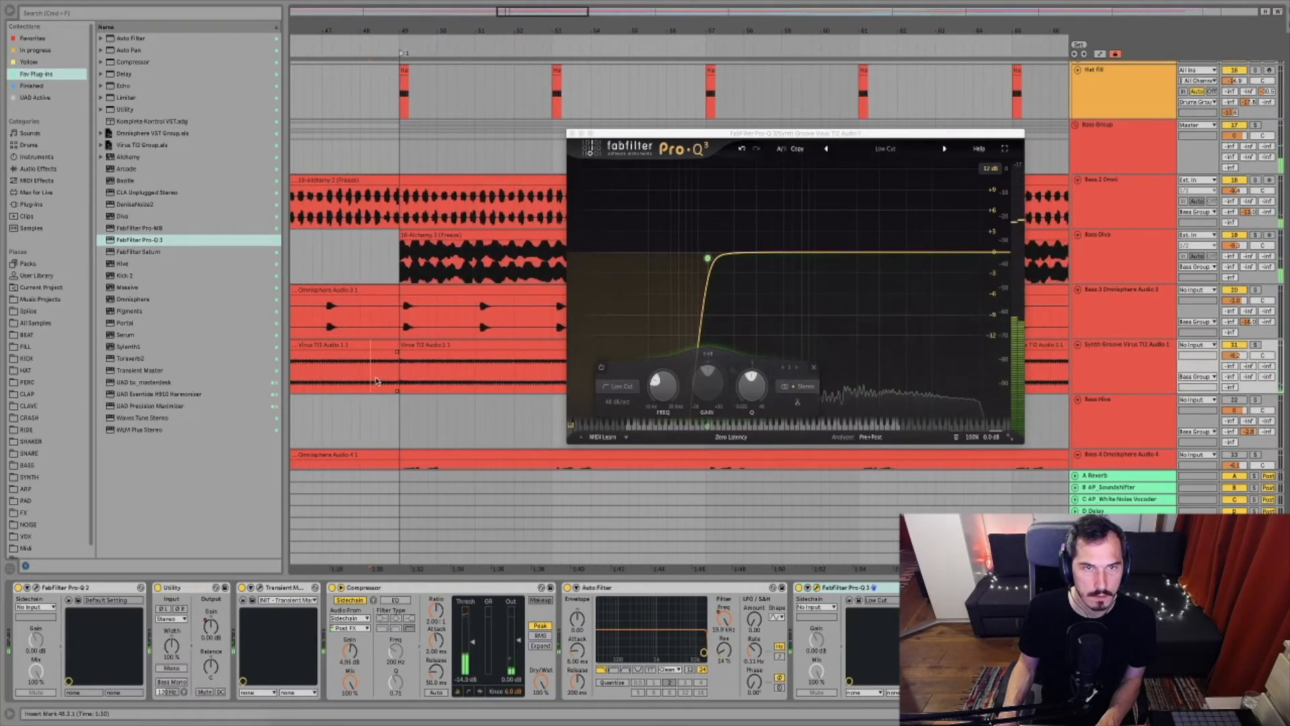
{"action": "left_click", "coordinate": [1255, 346]}
{"action": "key", "text": "space"}
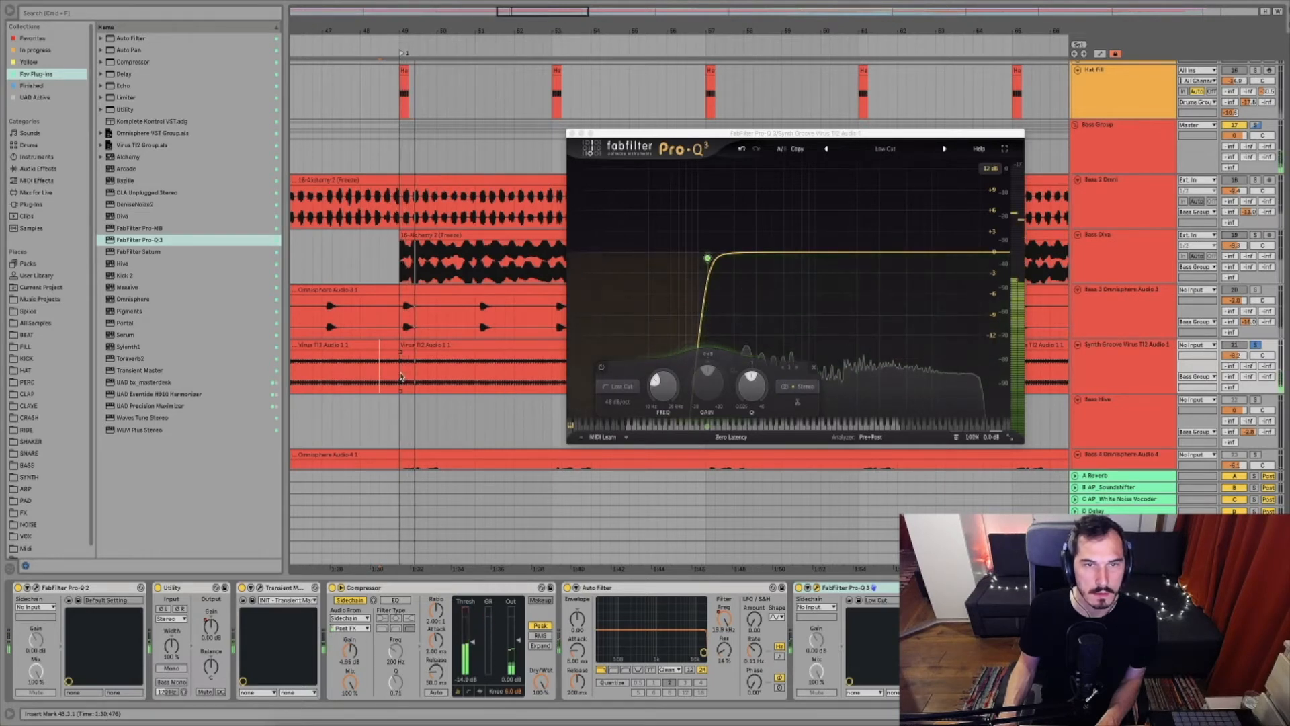
{"action": "left_click", "coordinate": [401, 377]}
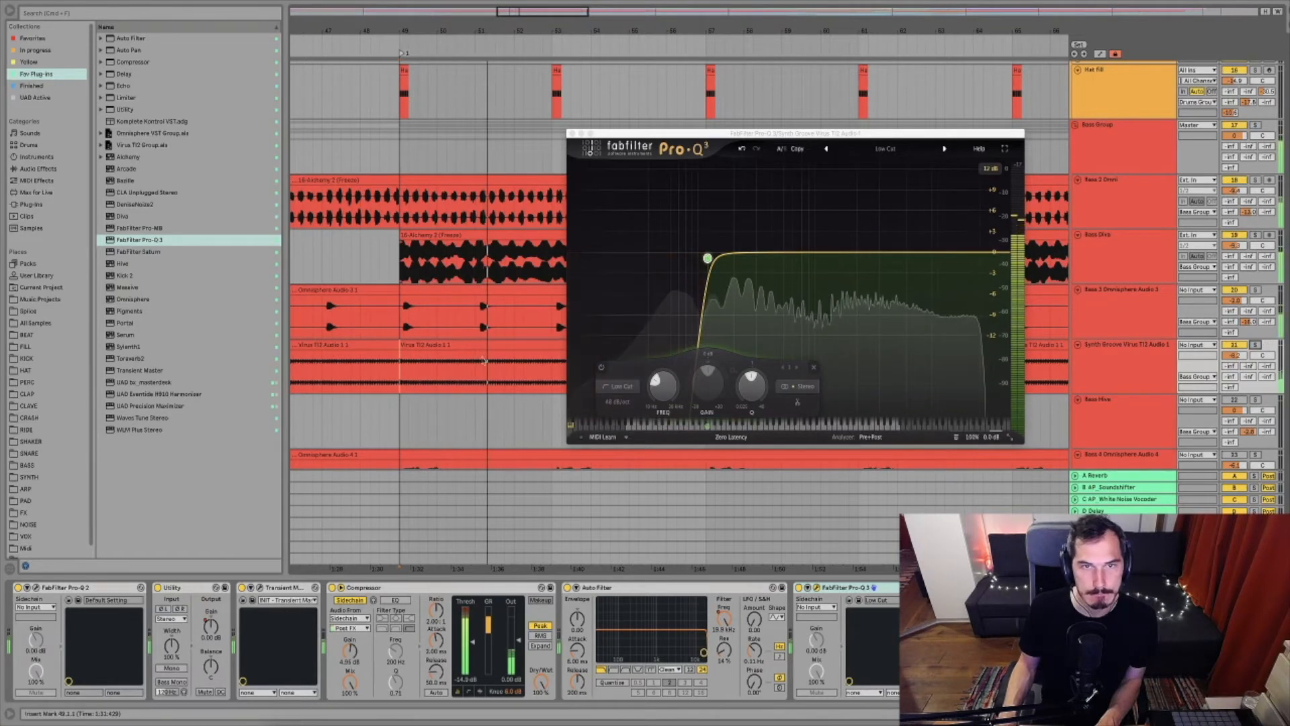
Add a very narrow band at about 580 Hz to the Synth Groove track's Pro-Q 3 and cut it by about 5.5 dB
{"action": "mouse_move", "coordinate": [731, 256]}
{"action": "left_click_drag", "start_coordinate": [731, 256], "coordinate": [790, 167]}
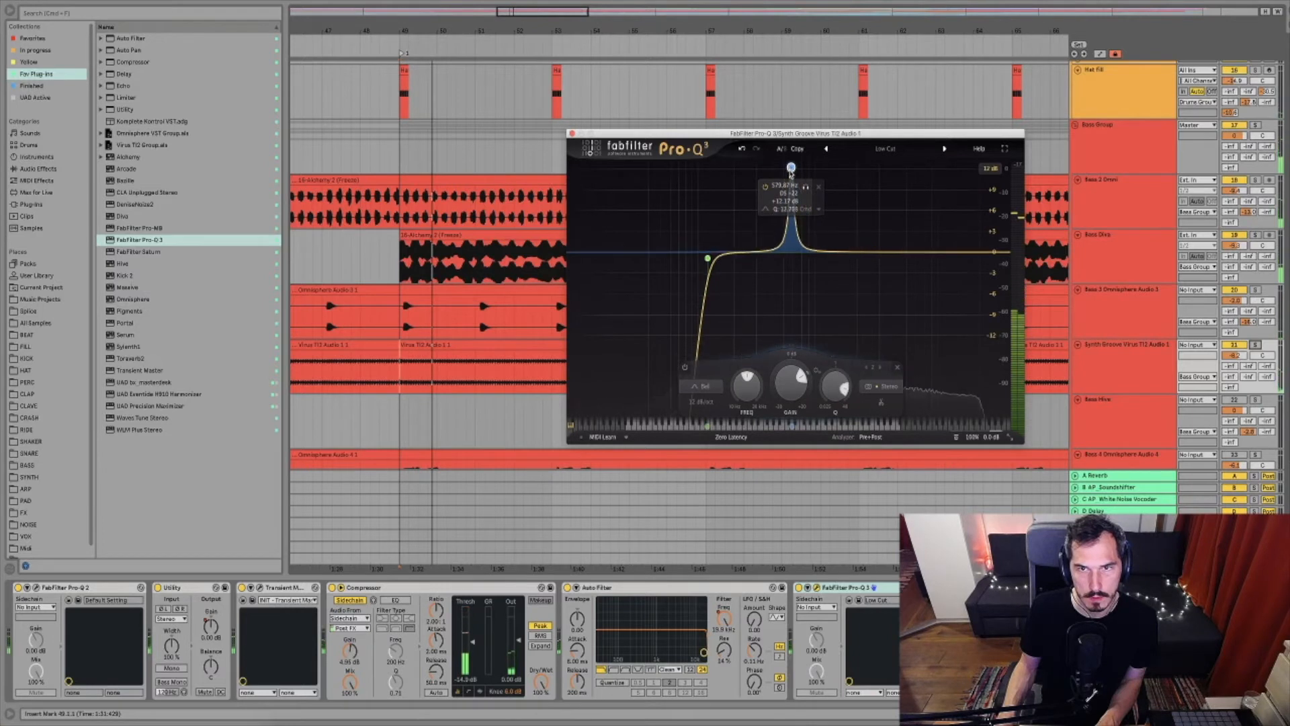
{"action": "key", "text": "space"}
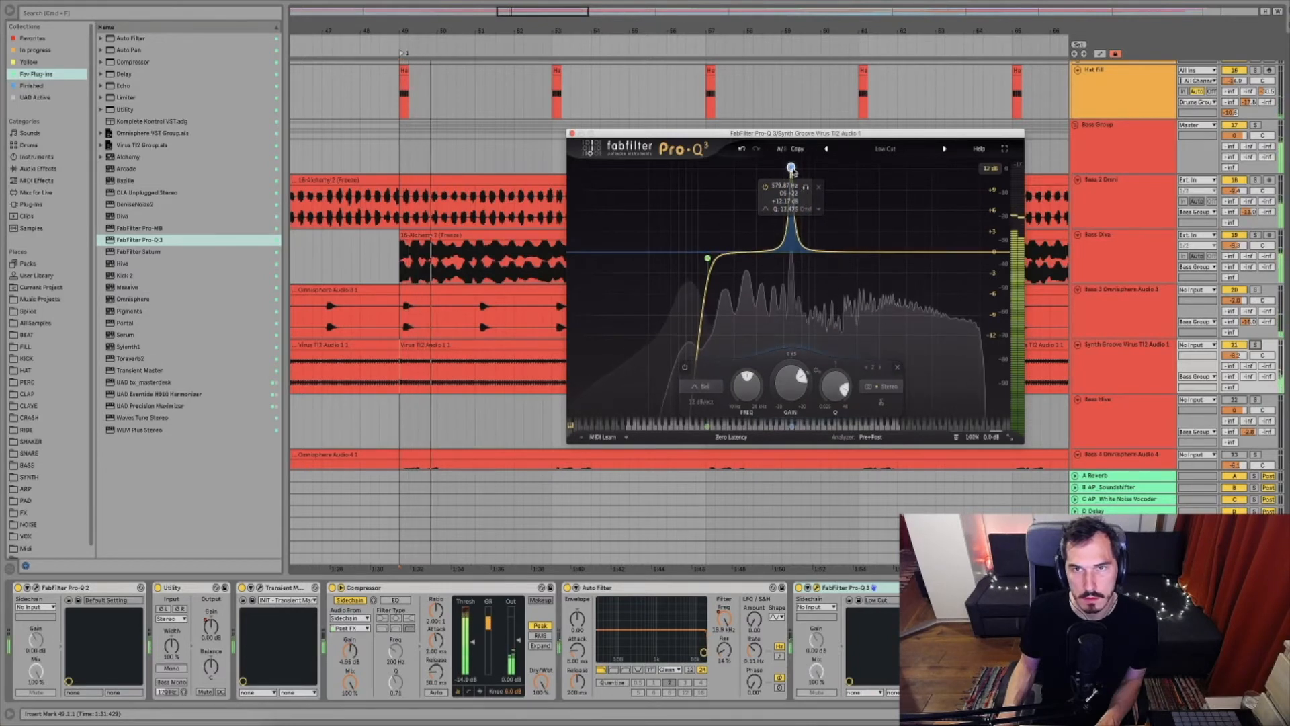
{"action": "left_click_drag", "start_coordinate": [792, 171], "coordinate": [793, 171]}
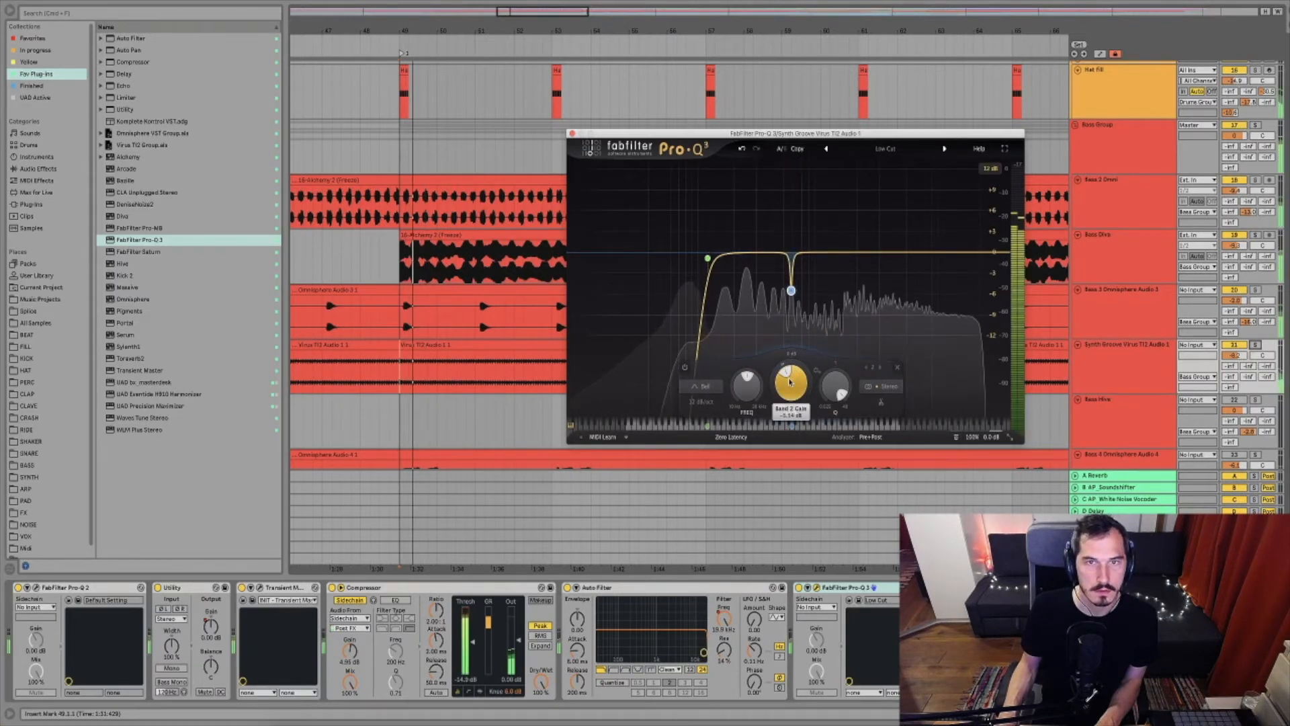
Sweep boosted test bands through the mids and highs of the Synth Groove track's Pro-Q 3, remove them, and close the equalizer window
{"action": "left_click_drag", "start_coordinate": [821, 250], "coordinate": [839, 180]}
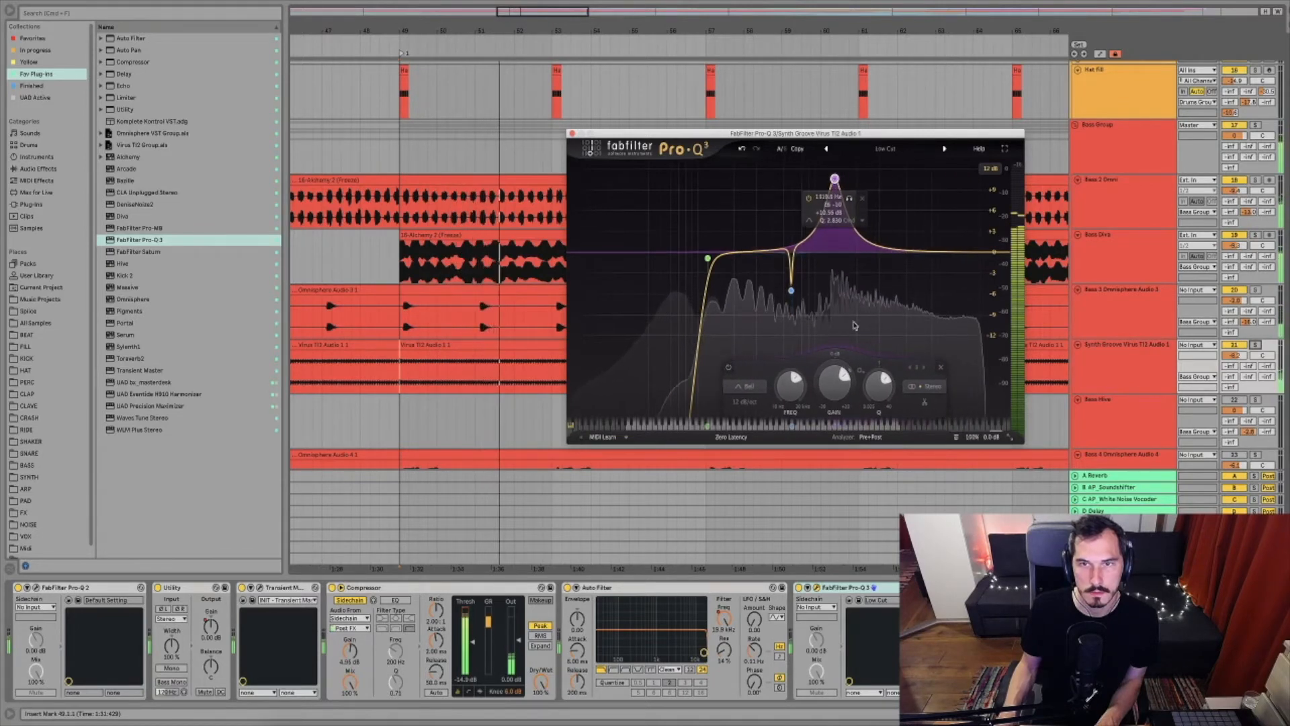
{"action": "left_click", "coordinate": [943, 368]}
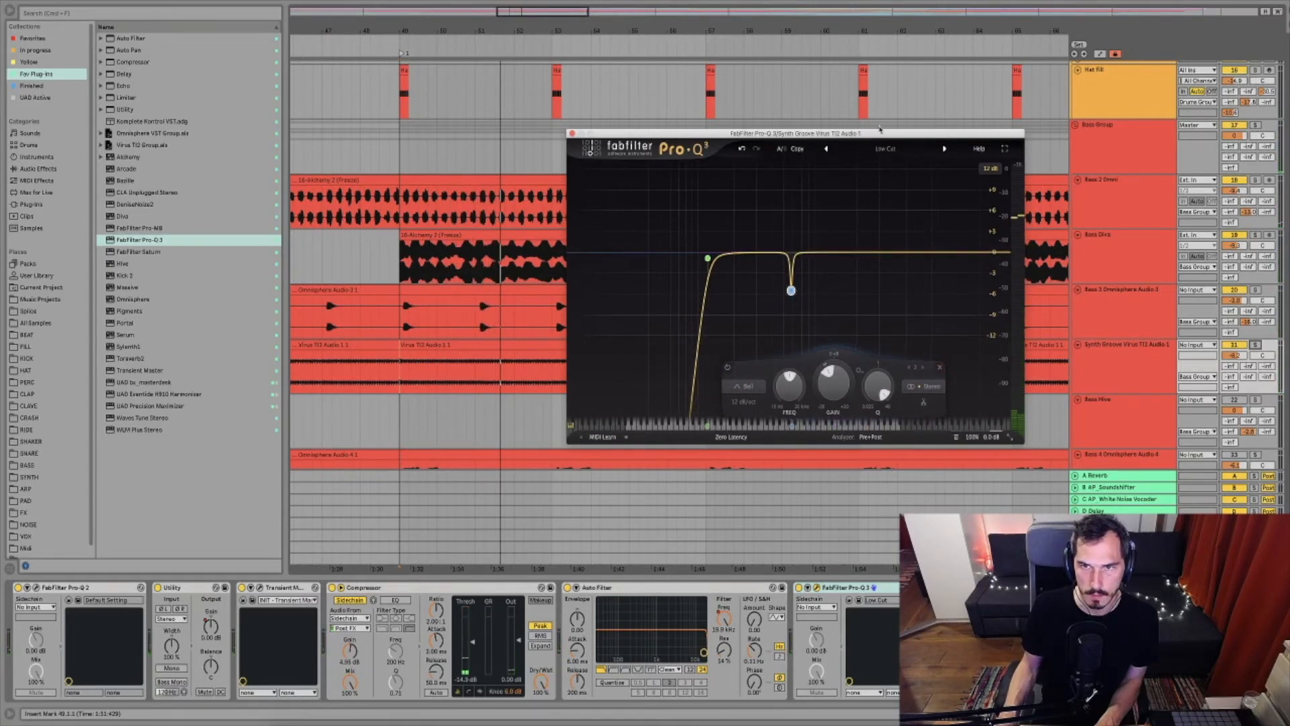
{"action": "left_click_drag", "start_coordinate": [880, 130], "coordinate": [878, 146]}
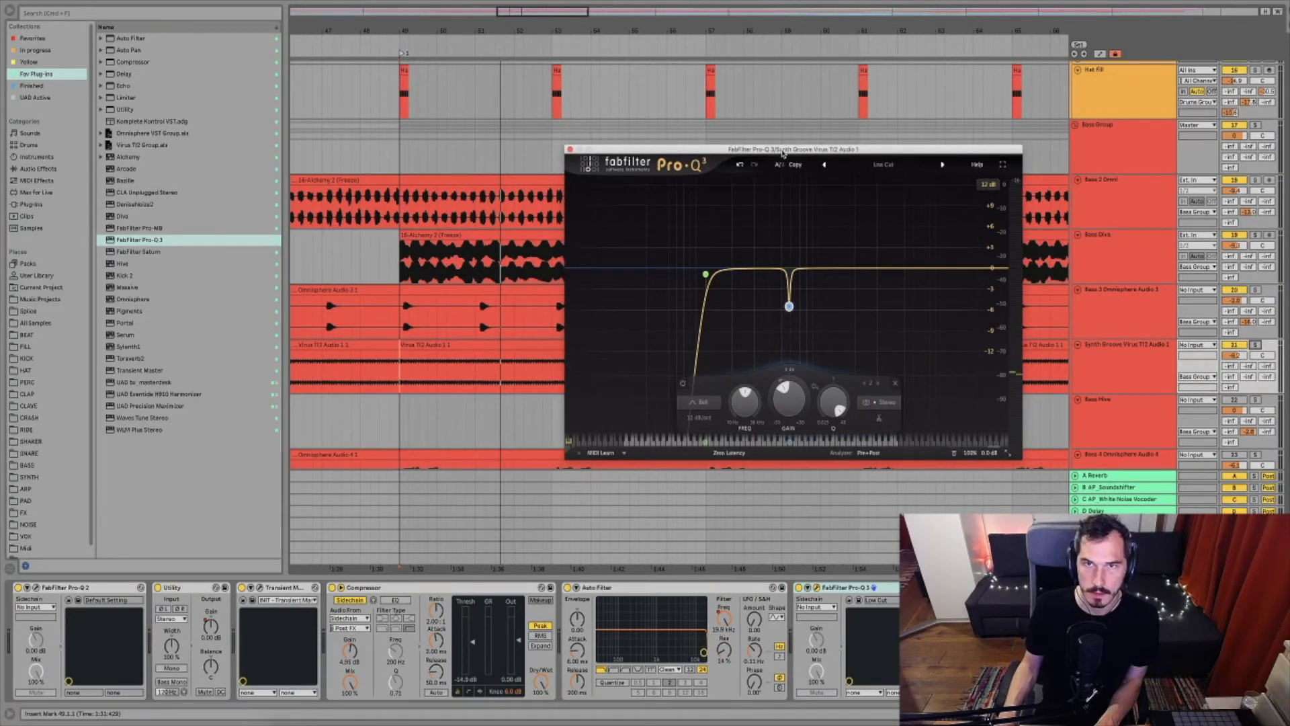
{"action": "left_click_drag", "start_coordinate": [783, 153], "coordinate": [885, 158]}
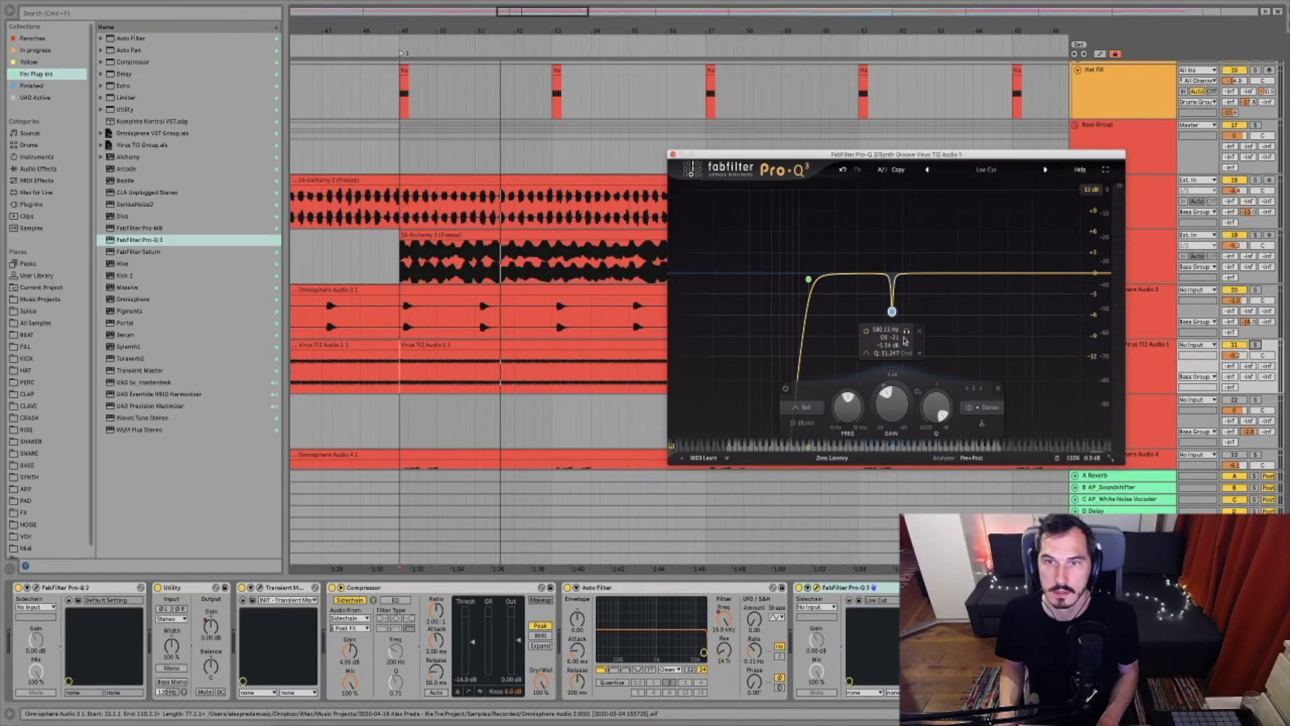
{"action": "left_click_drag", "start_coordinate": [925, 273], "coordinate": [1042, 202]}
{"action": "key", "text": "space"}
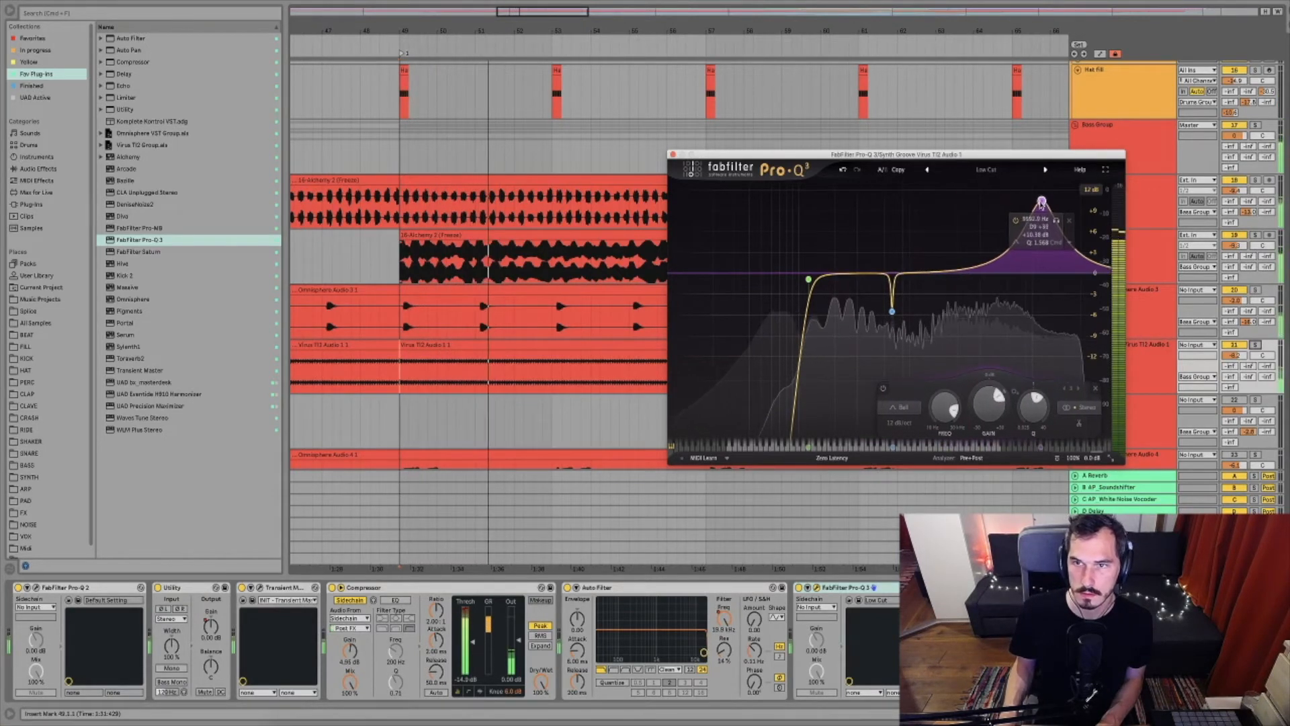
{"action": "key", "text": "space"}
{"action": "key", "text": "Delete"}
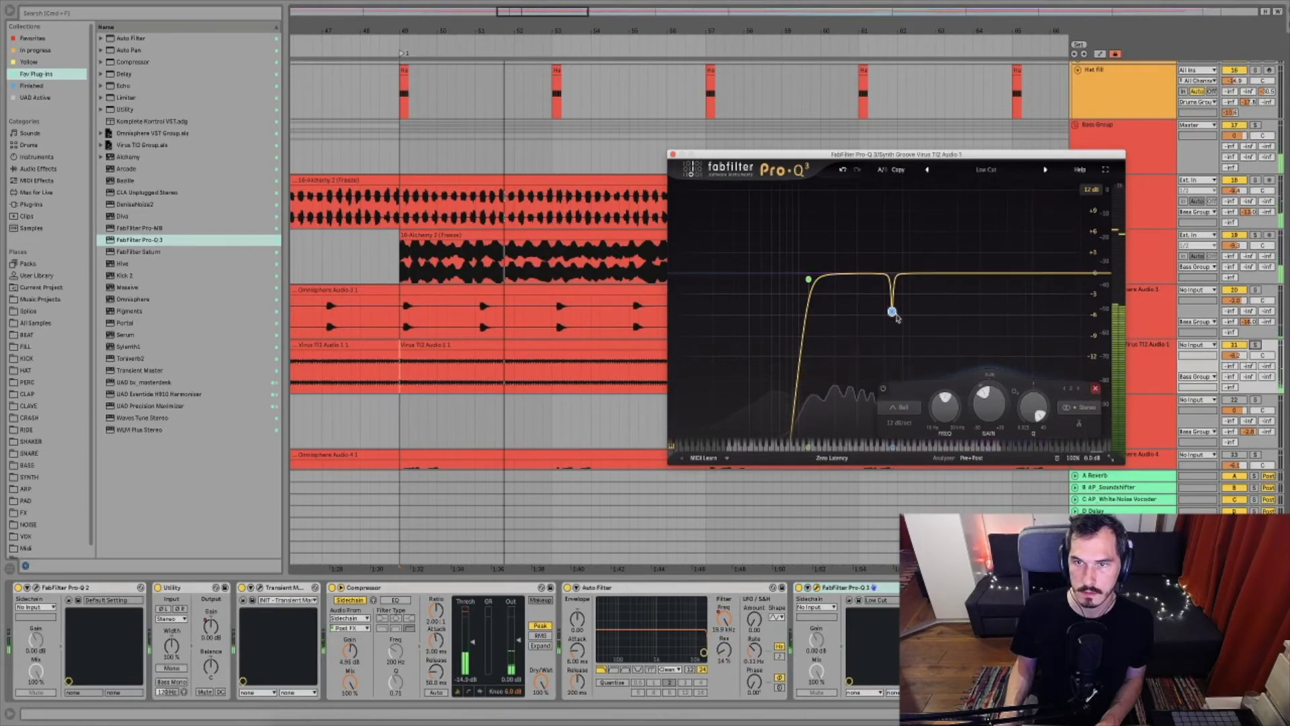
{"action": "left_click", "coordinate": [673, 153]}
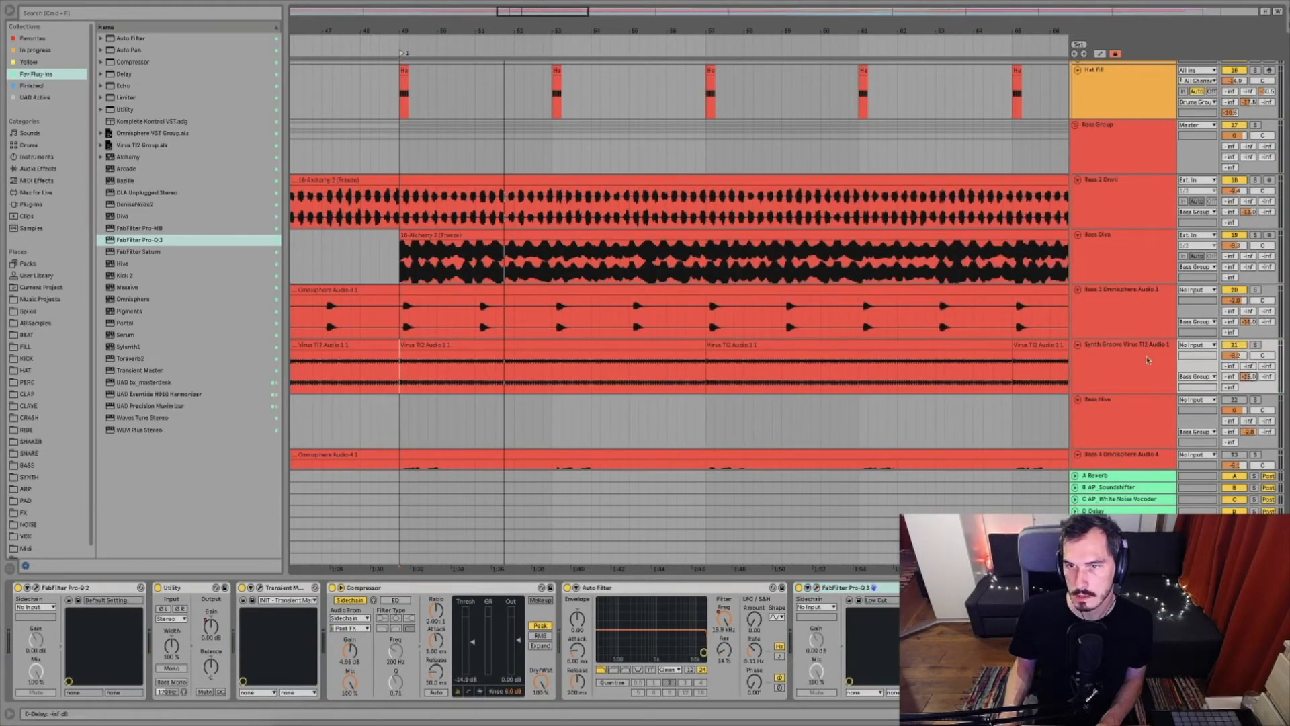
Activate the Bass Hive track and listen to it with the other basses from the drop at bar 133 and around bar 141
{"action": "left_click_drag", "start_coordinate": [601, 27], "coordinate": [601, 5]}
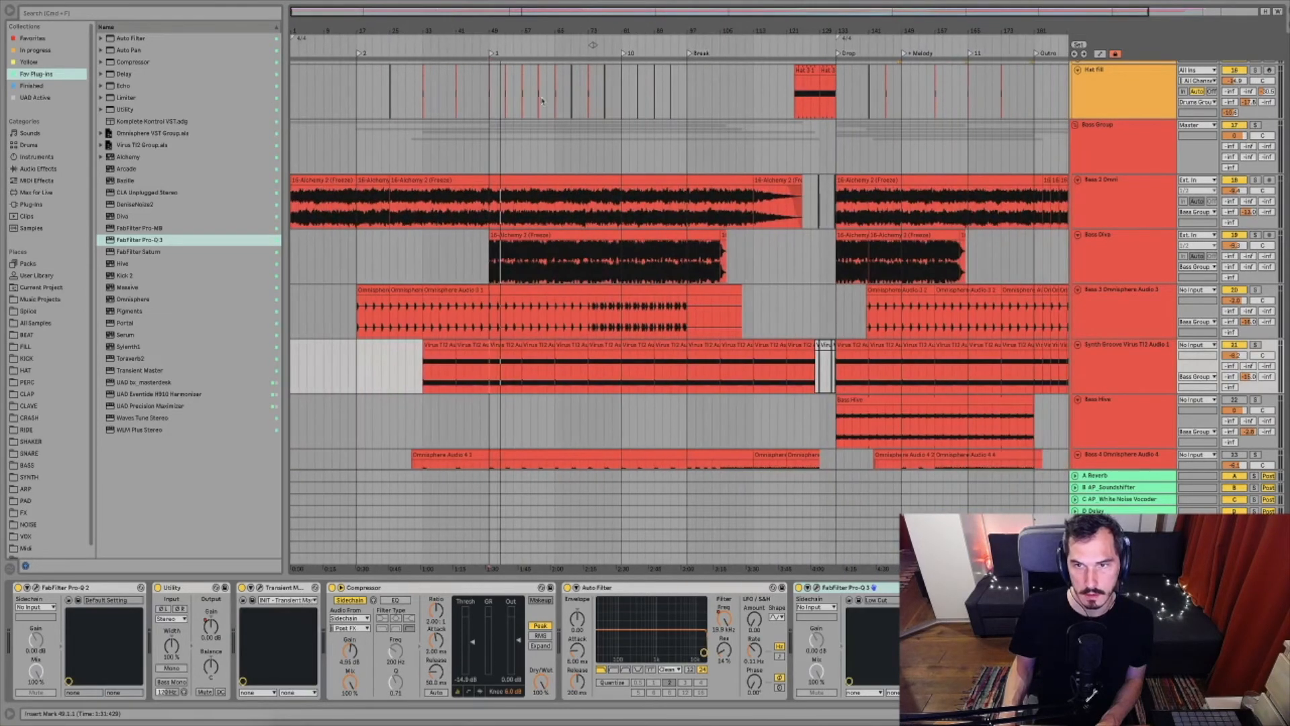
{"action": "scroll", "coordinate": [688, 378], "scroll_direction": "down", "scroll_amount": 1}
{"action": "scroll", "coordinate": [689, 377], "scroll_direction": "down", "scroll_amount": 2}
{"action": "scroll", "coordinate": [692, 375], "scroll_direction": "right", "scroll_amount": 3}
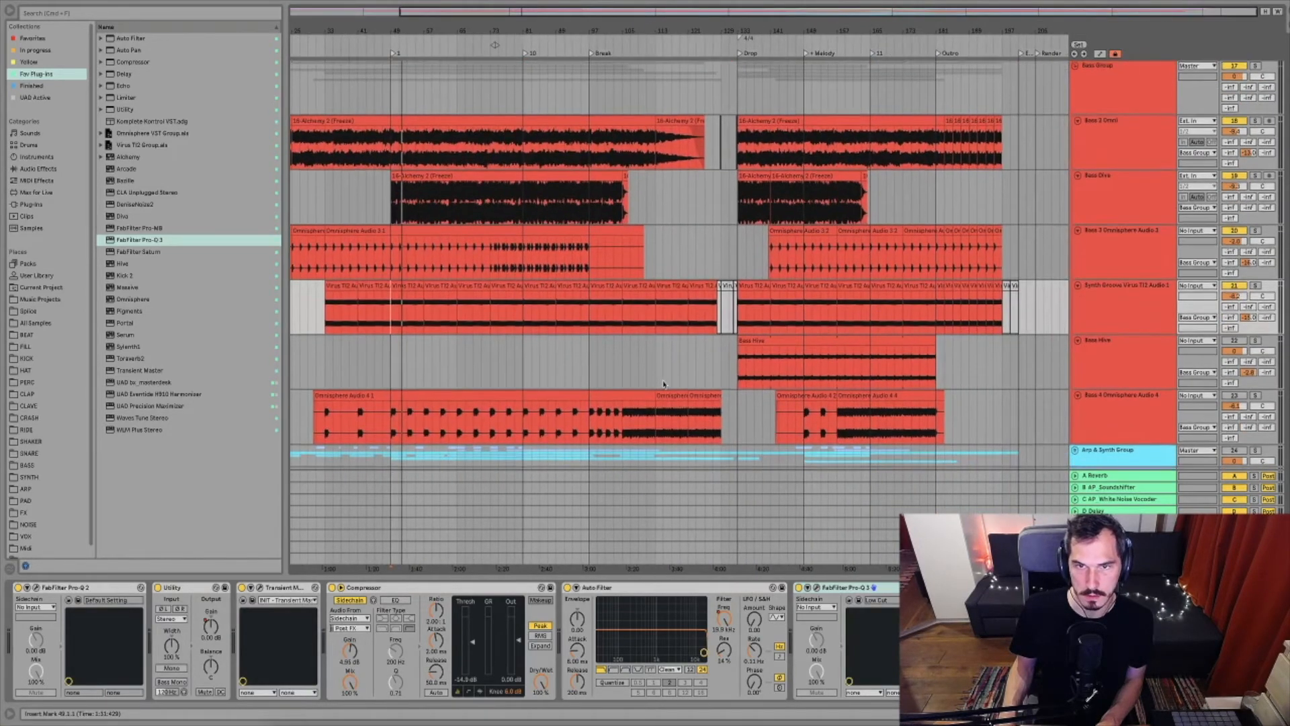
{"action": "scroll", "coordinate": [696, 373], "scroll_direction": "down", "scroll_amount": 1}
{"action": "left_click", "coordinate": [741, 341]}
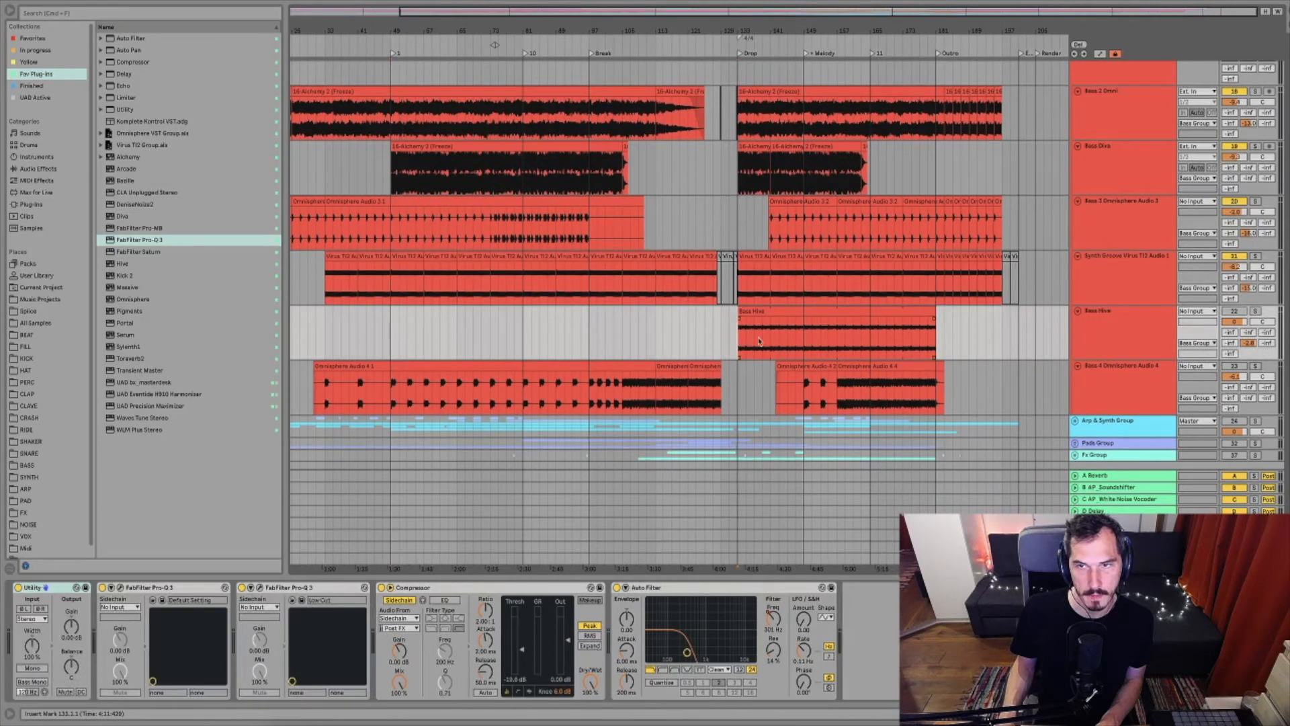
{"action": "left_click", "coordinate": [1233, 312]}
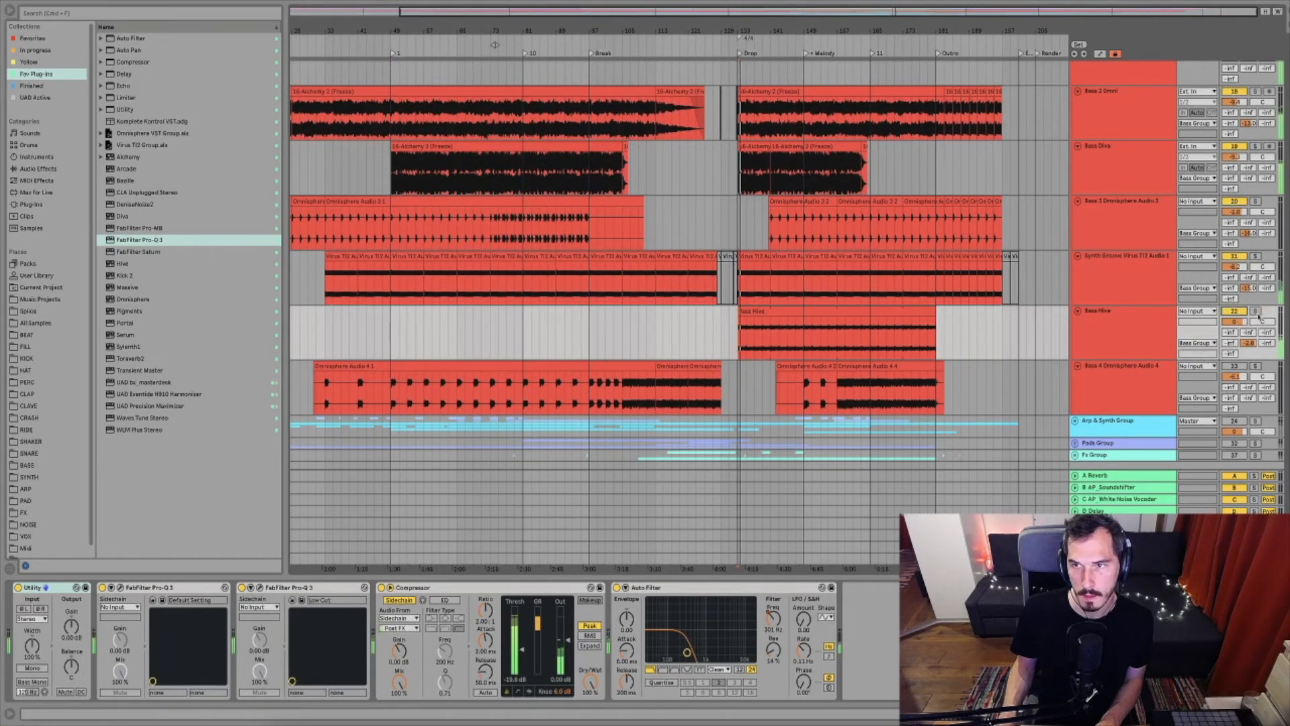
{"action": "left_click", "coordinate": [746, 328]}
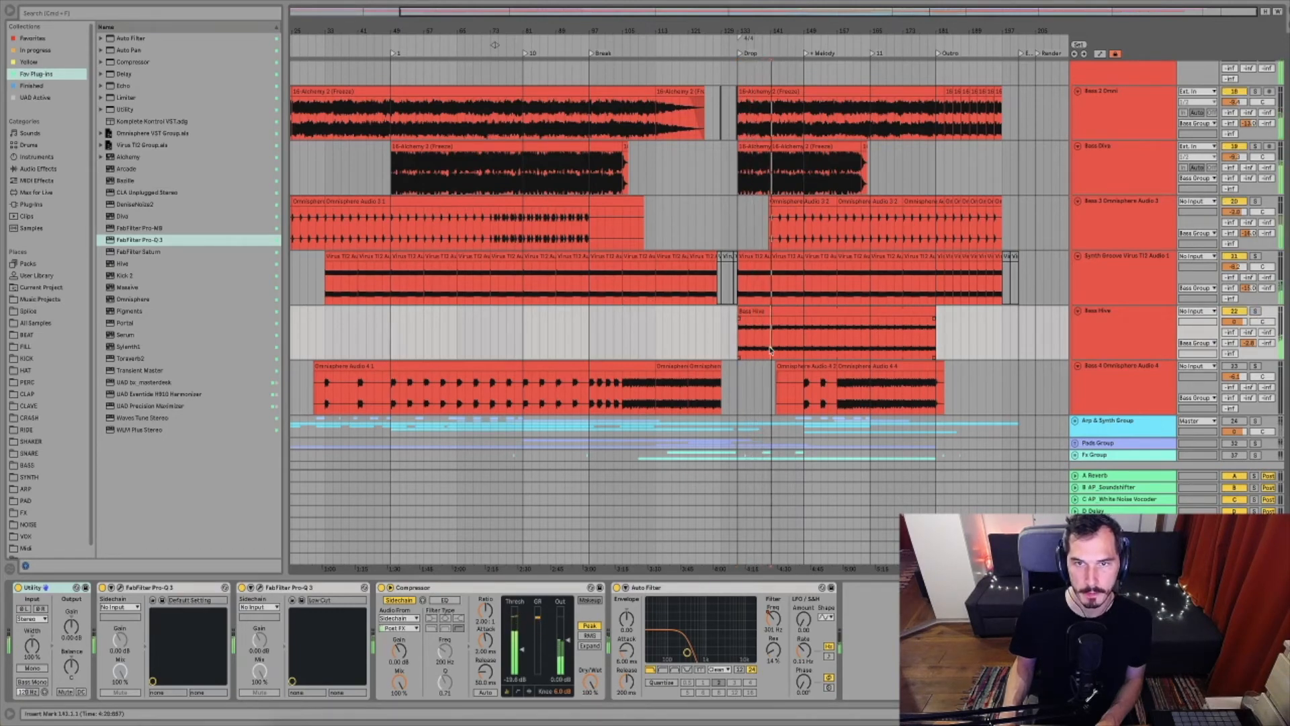
Loop the eight bars from bar 141 to bar 149 on the Bass Hive track and play the loop
{"action": "left_click_drag", "start_coordinate": [770, 347], "coordinate": [796, 344]}
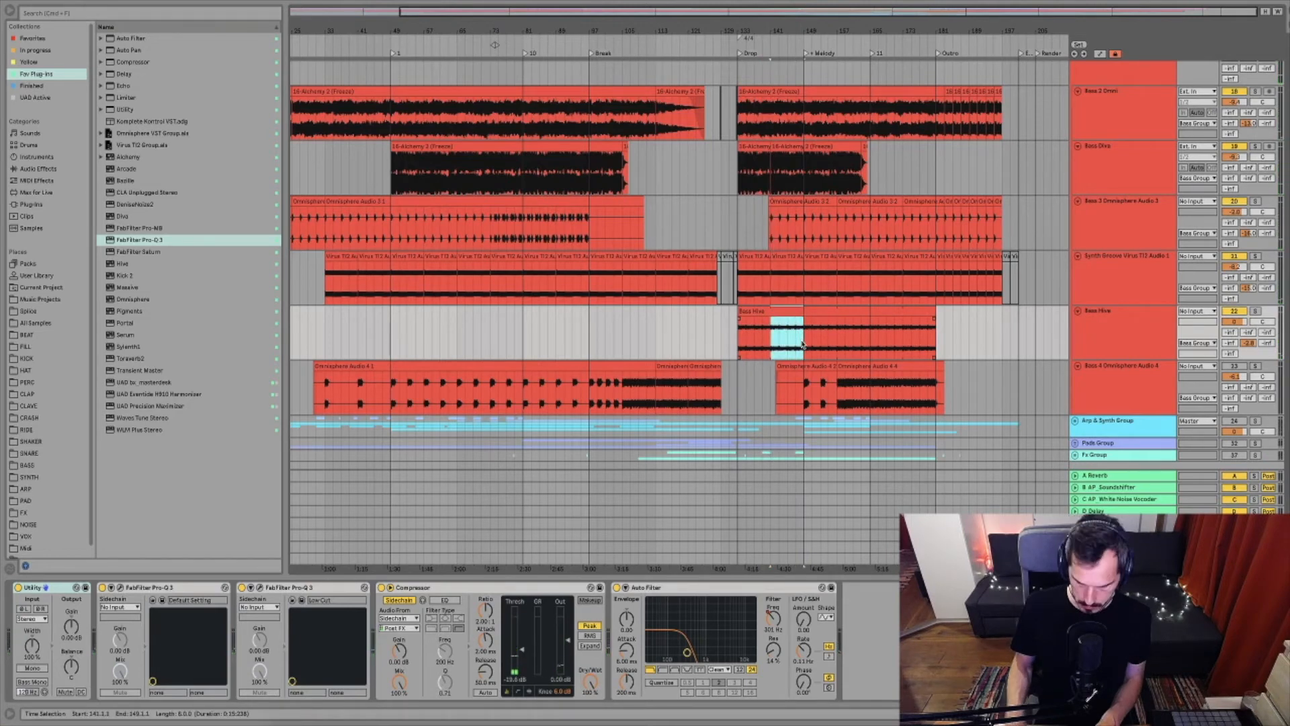
{"action": "key", "text": "super+l"}
{"action": "key", "text": "space"}
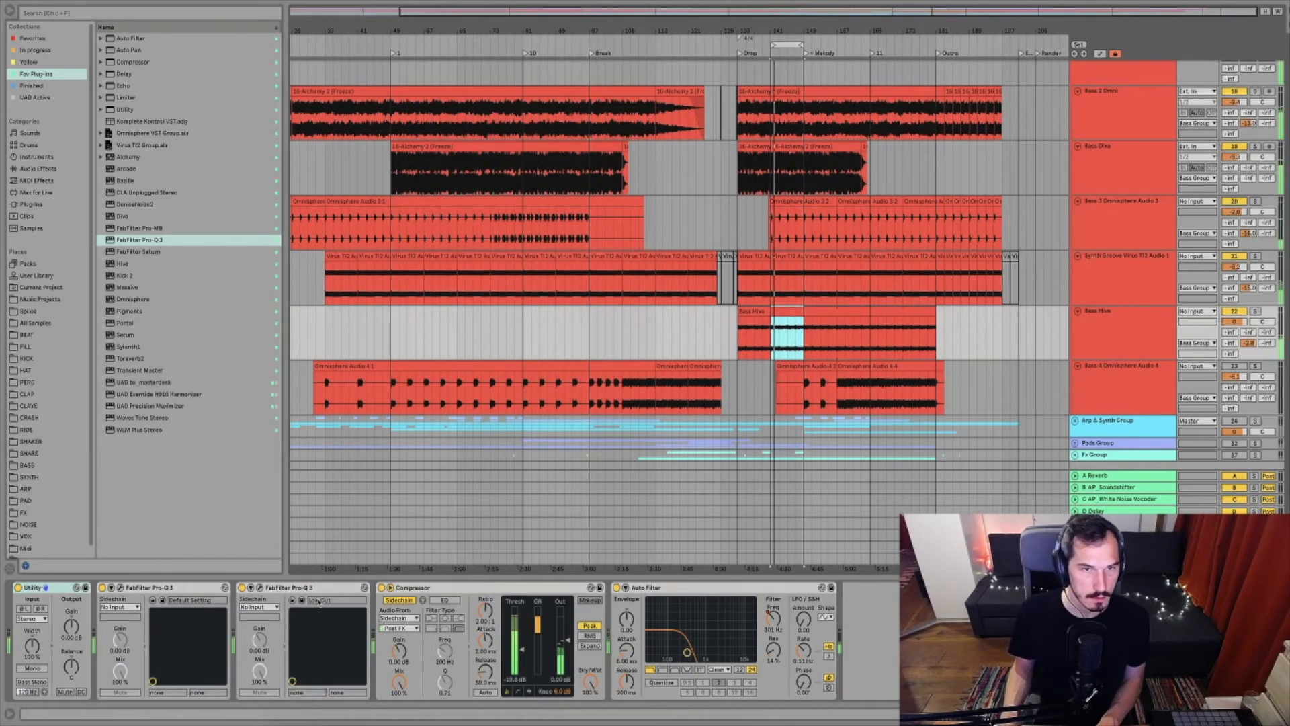
Sweep a boosted test band of about 12 dB through the Bass Hive track's low-cut Pro-Q 3 and remove it
{"action": "left_click", "coordinate": [260, 589]}
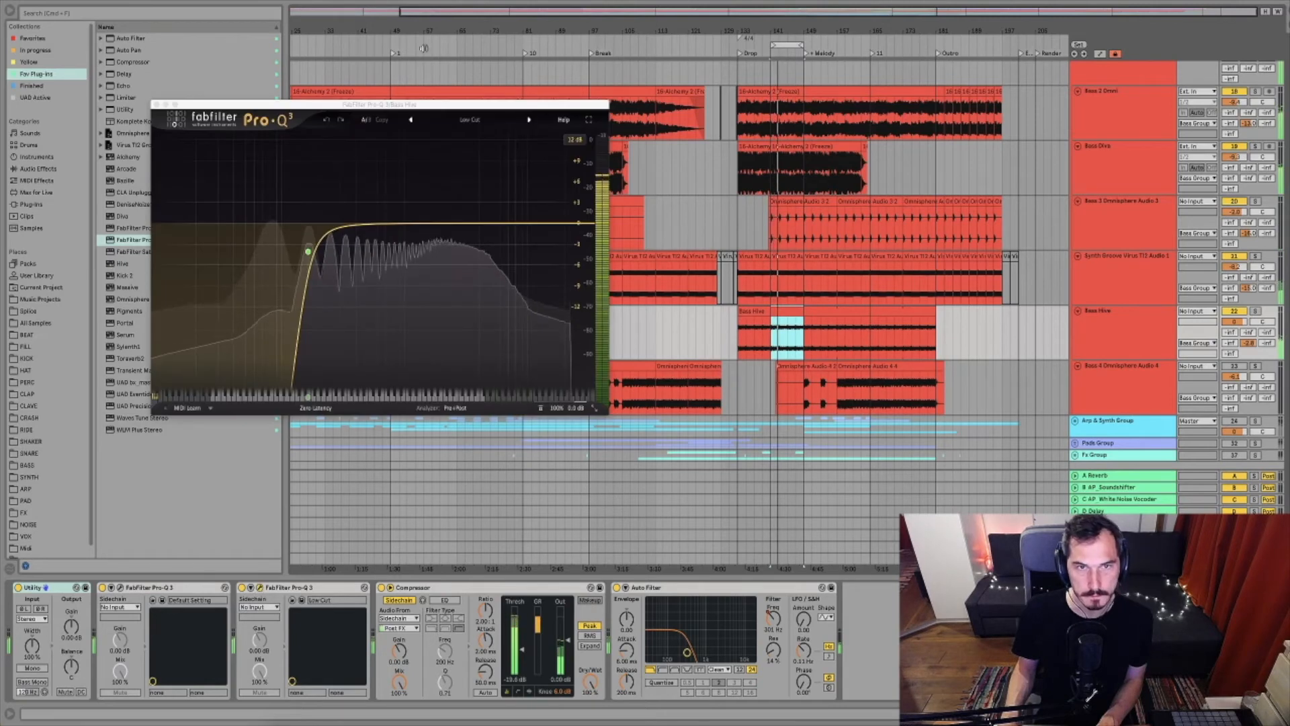
{"action": "left_click", "coordinate": [362, 222]}
{"action": "left_click_drag", "start_coordinate": [362, 222], "coordinate": [341, 191]}
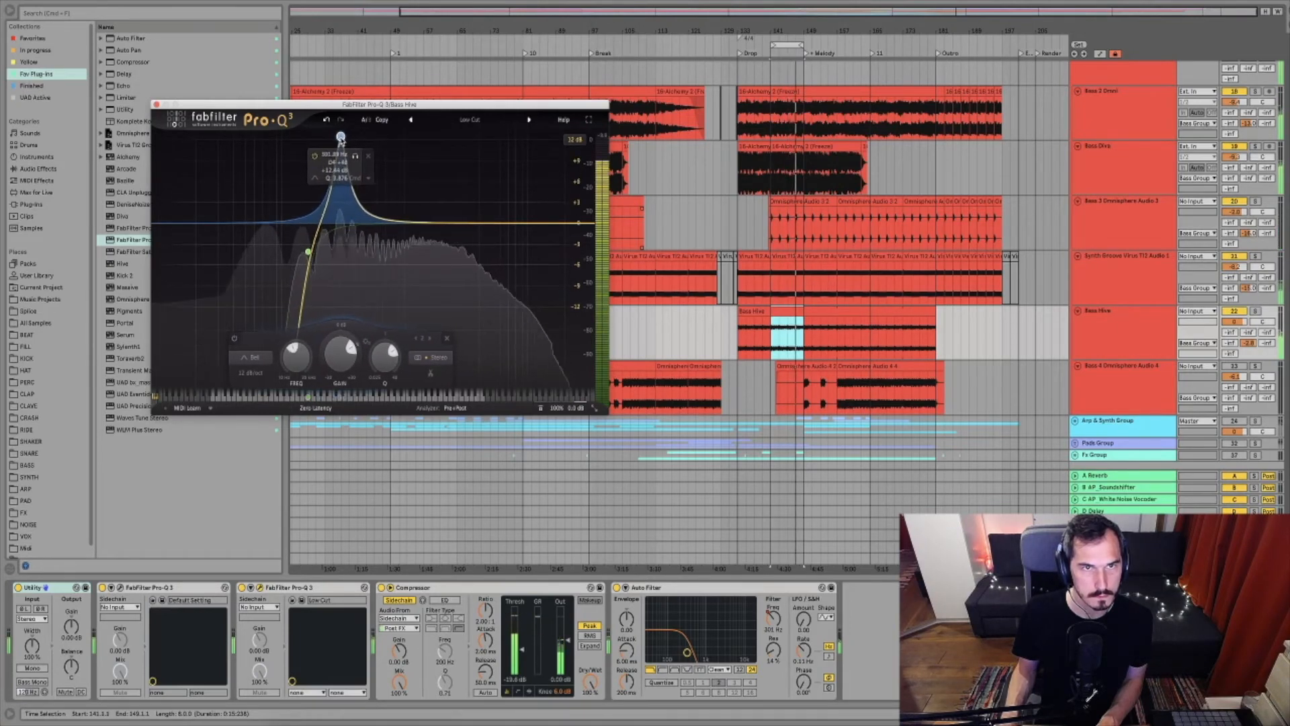
{"action": "left_click_drag", "start_coordinate": [385, 140], "coordinate": [350, 137]}
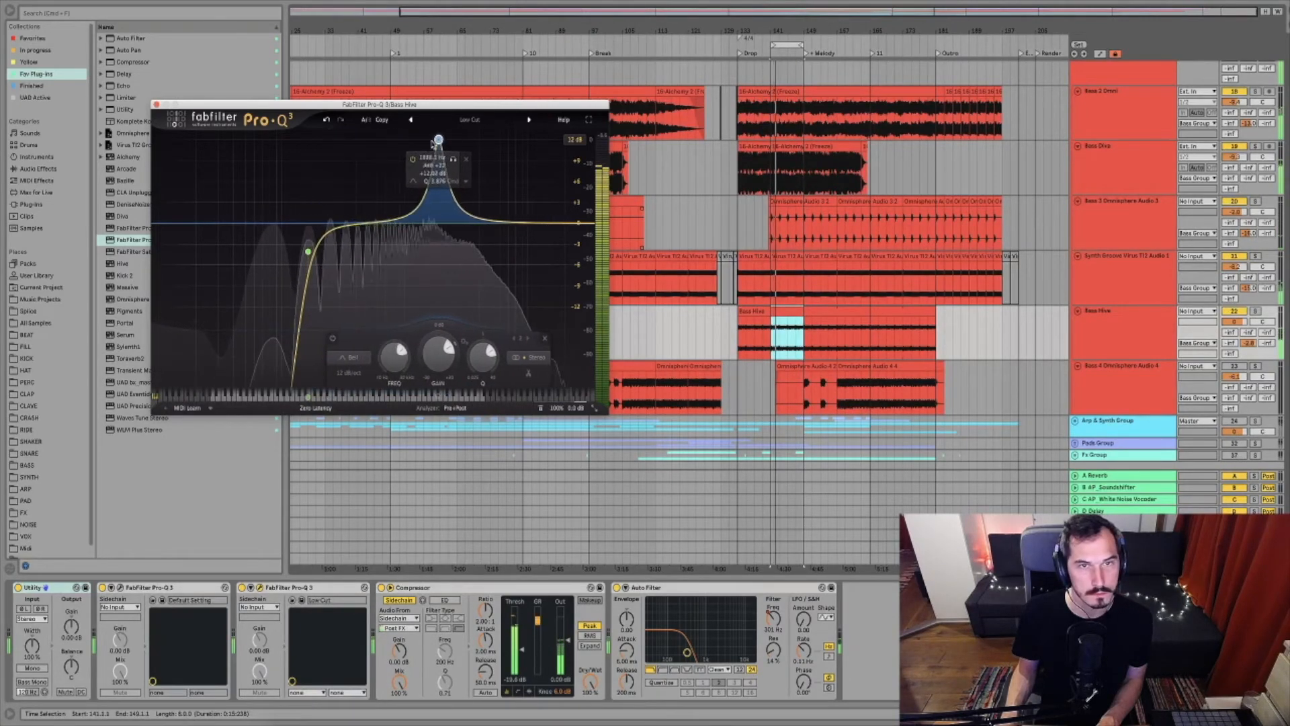
{"action": "left_click_drag", "start_coordinate": [437, 140], "coordinate": [330, 137]}
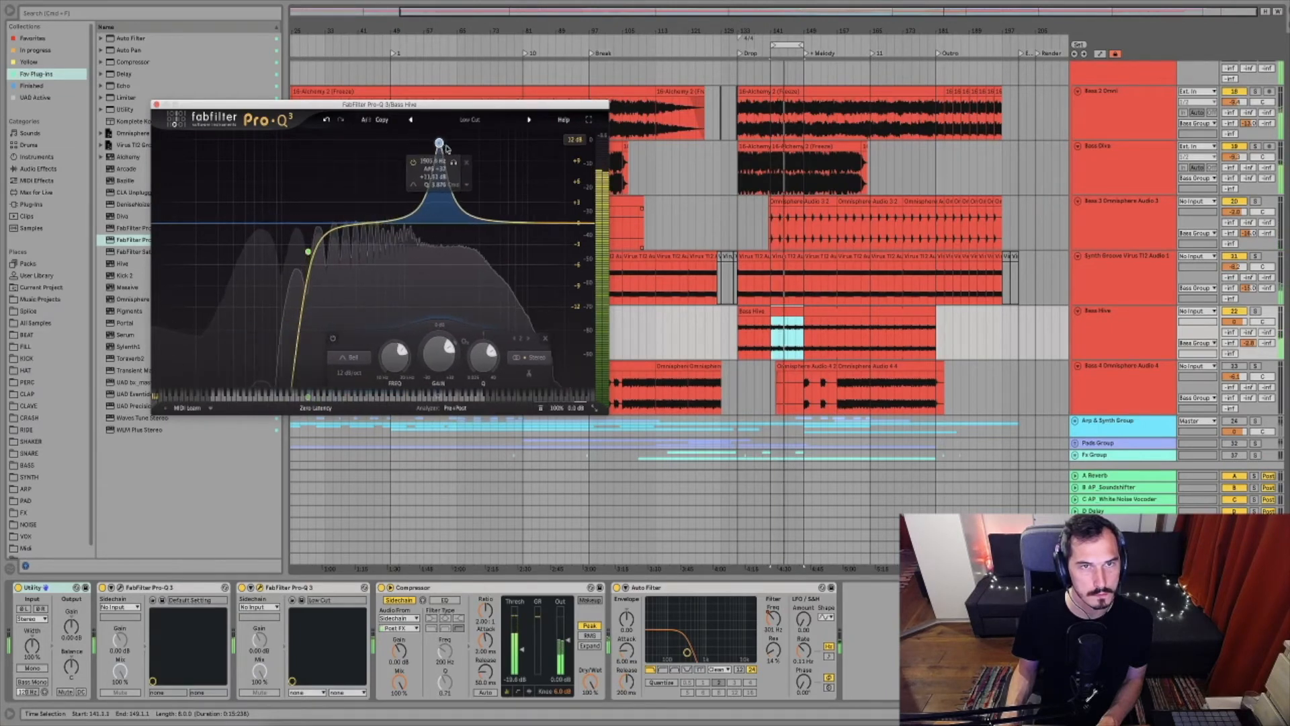
{"action": "left_click_drag", "start_coordinate": [439, 143], "coordinate": [350, 144]}
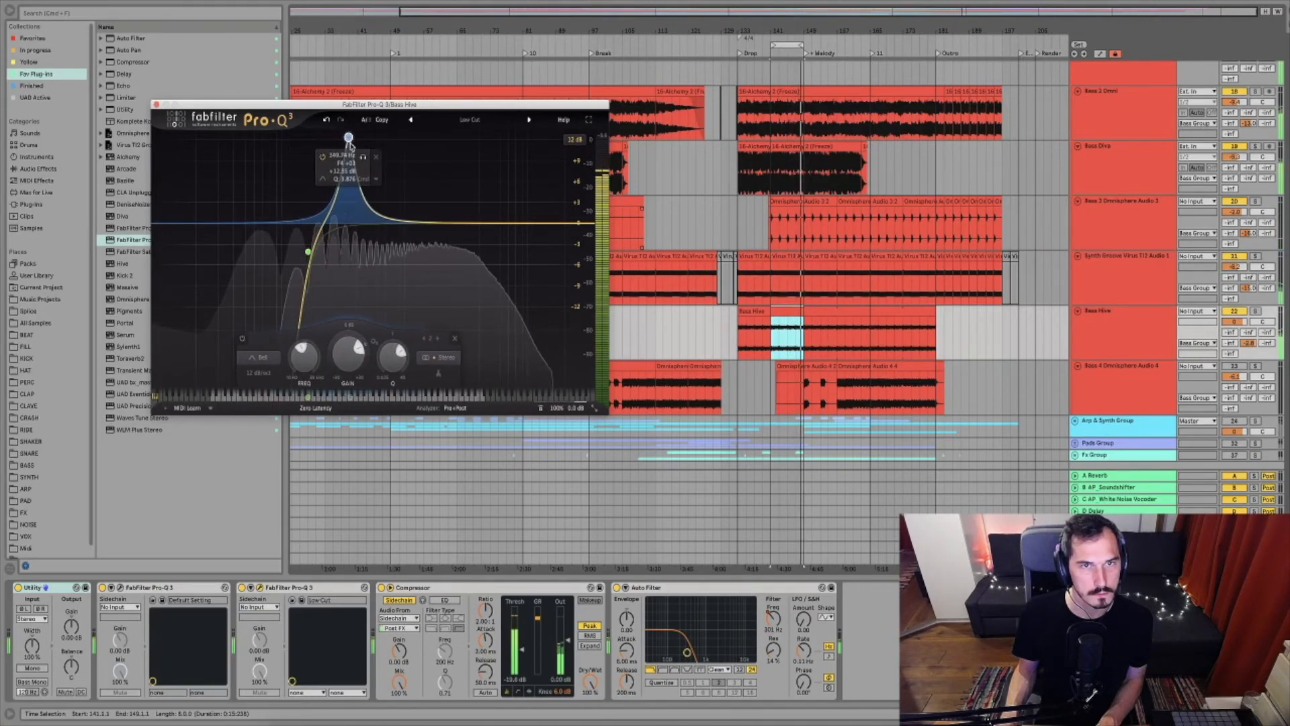
{"action": "left_click", "coordinate": [456, 343]}
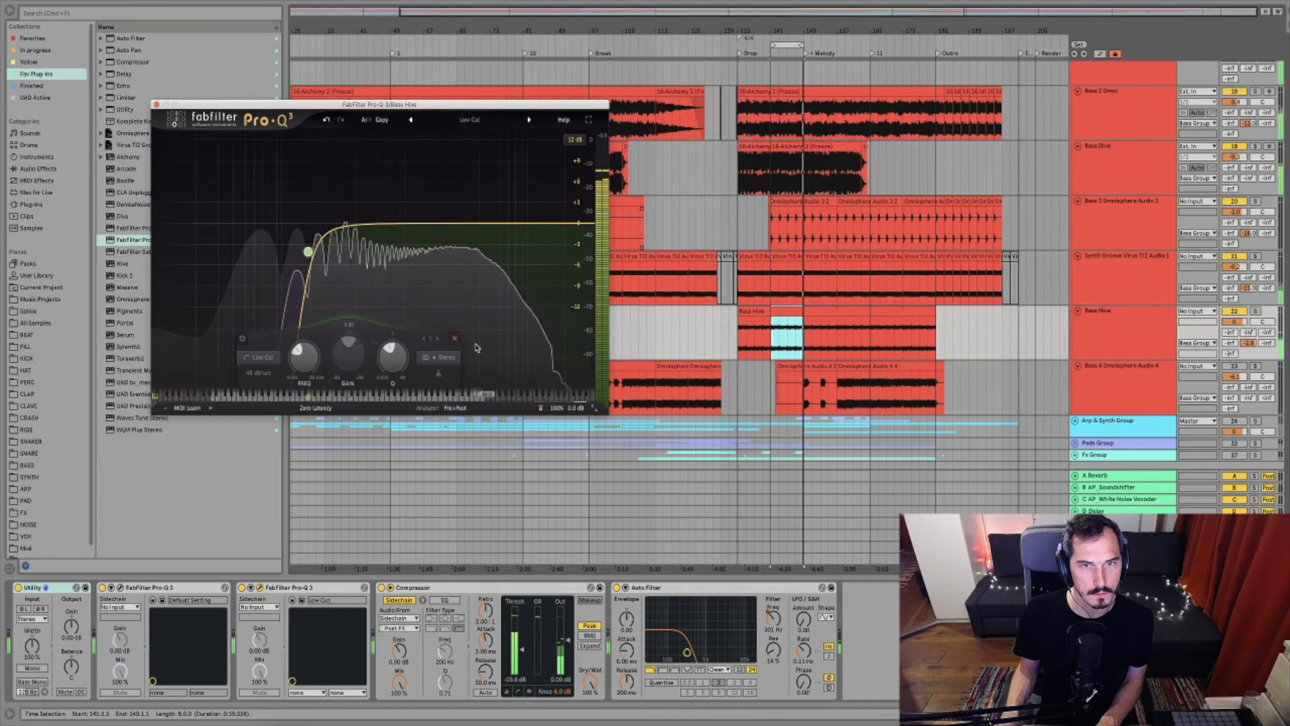
Add a 96 dB/oct high cut at about 15.6 kHz to the Bass Hive track's Pro-Q 3 and audition it
{"action": "left_click", "coordinate": [586, 224]}
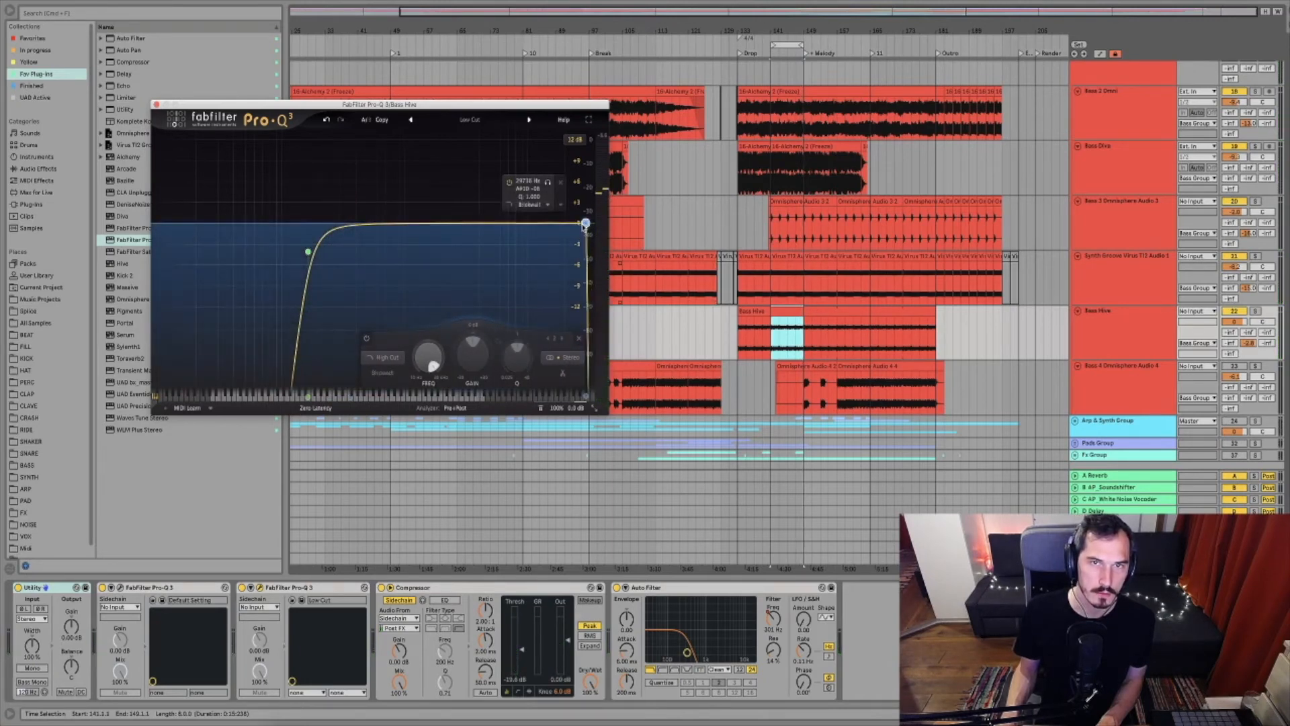
{"action": "left_click_drag", "start_coordinate": [586, 224], "coordinate": [551, 223]}
{"action": "key", "text": "space"}
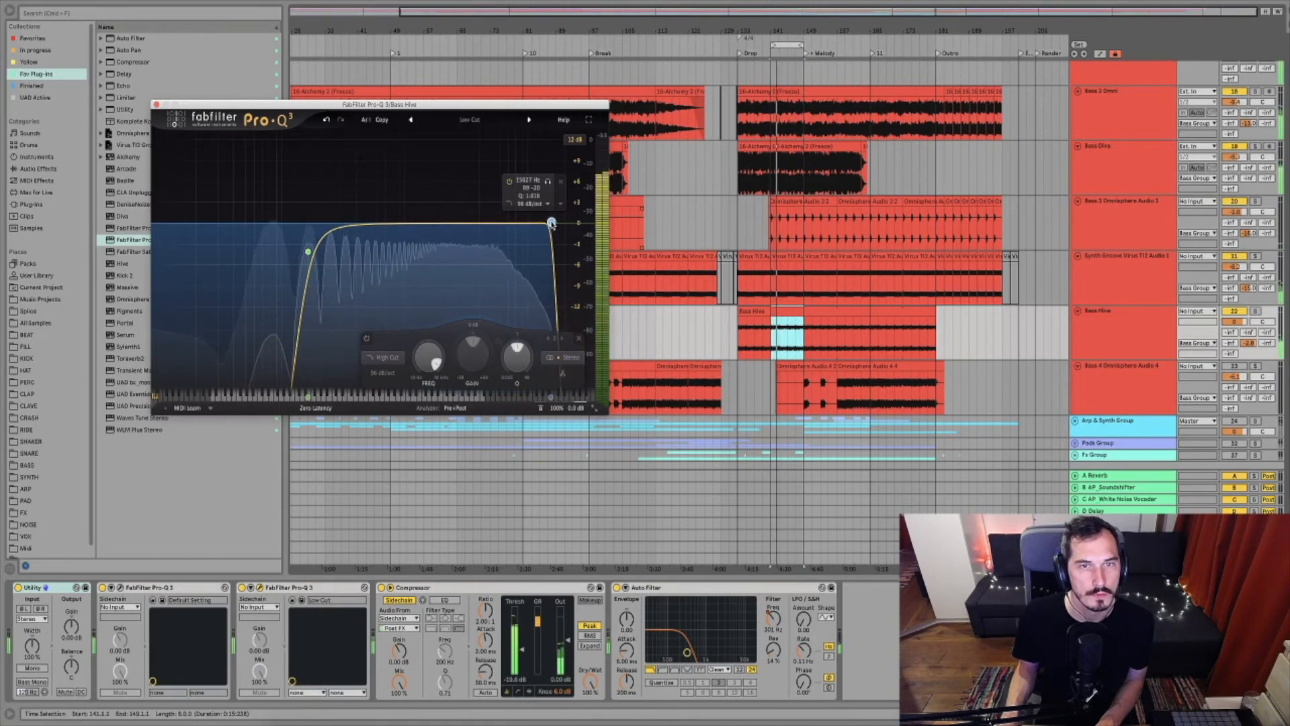
Test a boosted band in the highs of the Bass Hive equalizer, remove it, and close the equalizer window
{"action": "left_click_drag", "start_coordinate": [496, 223], "coordinate": [461, 144]}
{"action": "key", "text": "space"}
{"action": "left_click", "coordinate": [490, 164]}
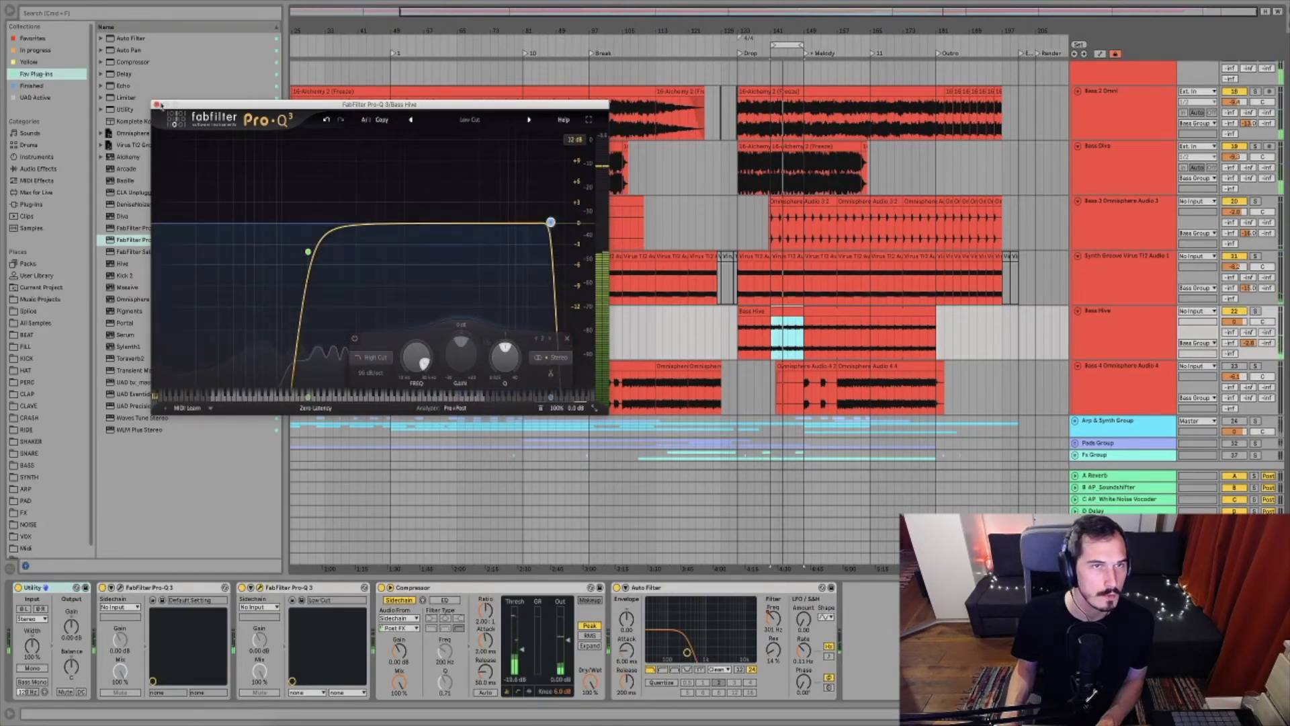
{"action": "left_click", "coordinate": [156, 105]}
Activate the Bass 4 Omnisphere Audio 4 track around the melody section at bar 149
{"action": "scroll", "coordinate": [773, 336], "scroll_direction": "down", "scroll_amount": 1}
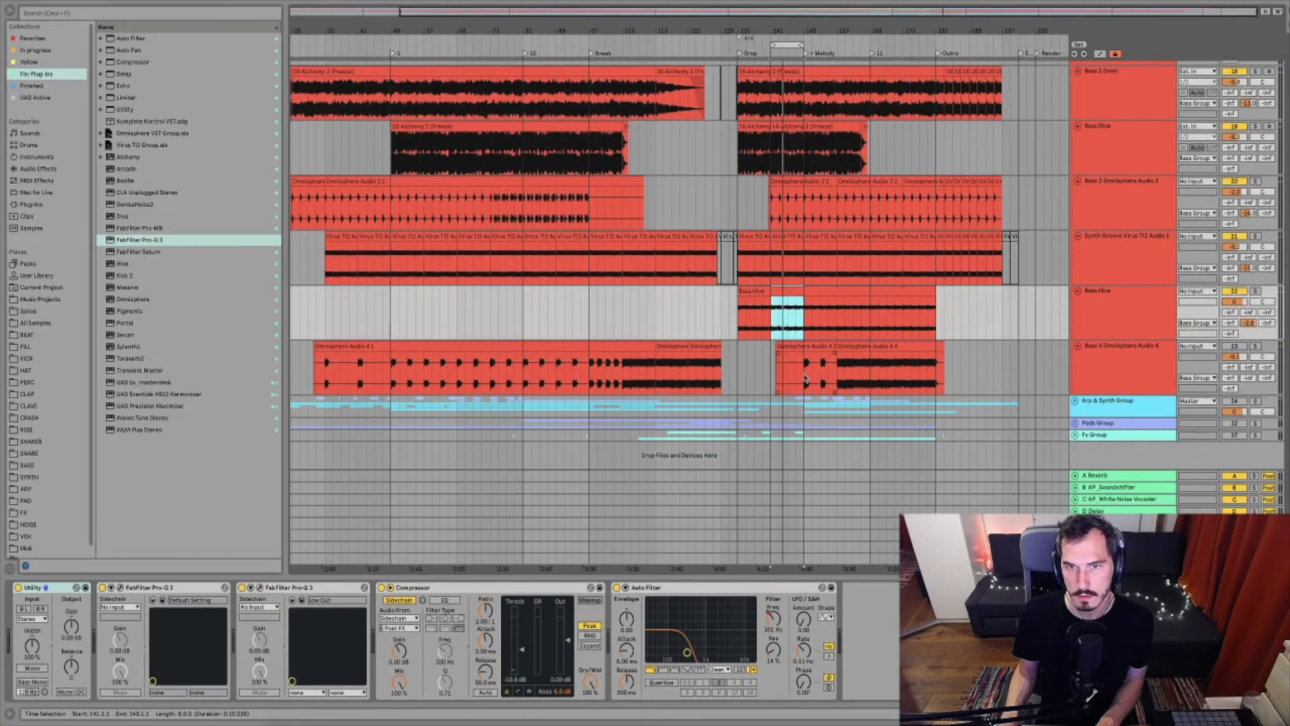
{"action": "left_click", "coordinate": [806, 381]}
{"action": "mouse_move", "coordinate": [820, 31]}
{"action": "left_mouse_down"}
{"action": "mouse_move", "coordinate": [820, 87]}
{"action": "mouse_move", "coordinate": [819, 24]}
{"action": "left_mouse_up"}
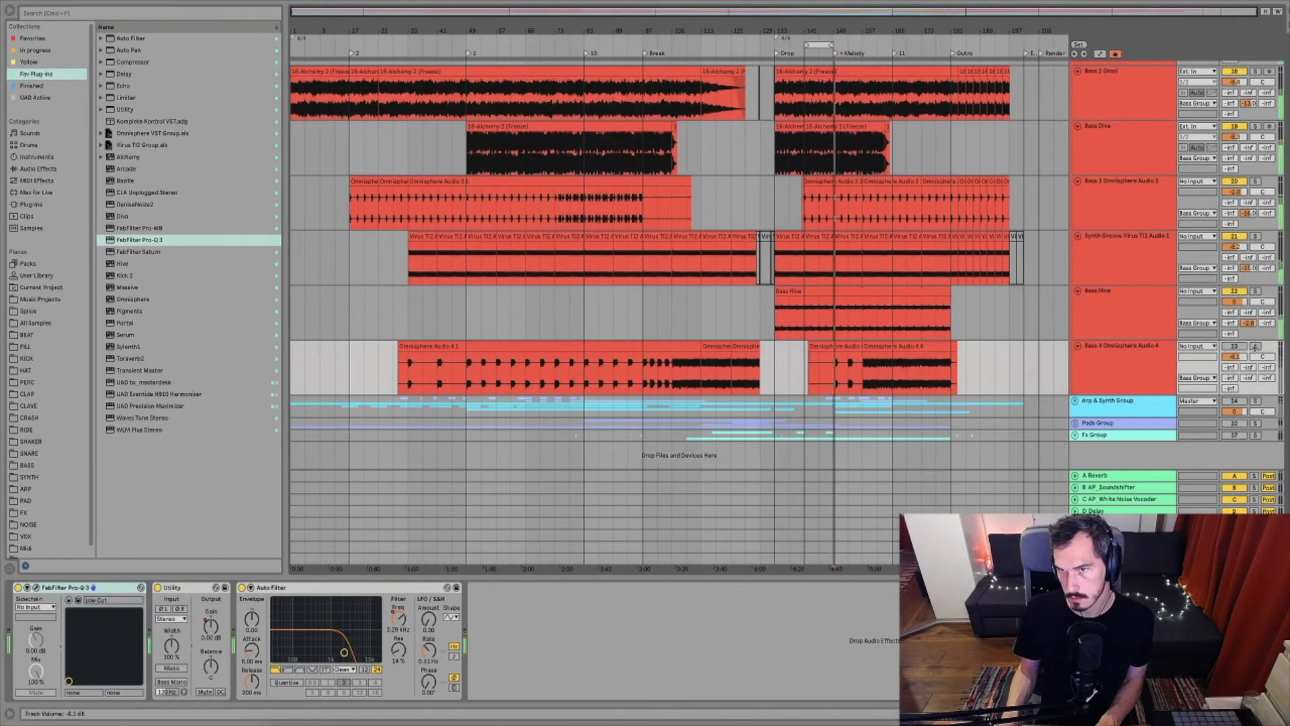
{"action": "left_click", "coordinate": [1241, 346]}
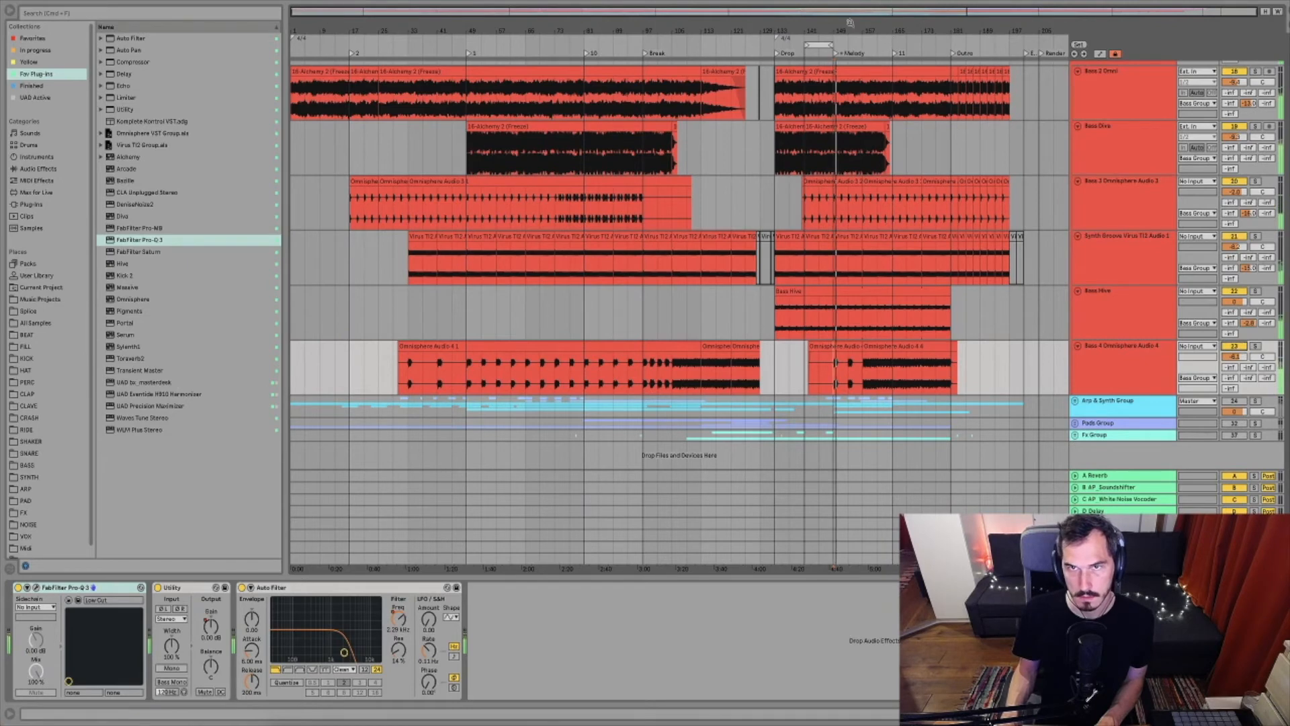
Listen to the Bass 4 hits from bars 153 and 157 with the other basses, briefly soloing Bass Hive for comparison
{"action": "left_click_drag", "start_coordinate": [854, 27], "coordinate": [568, 46]}
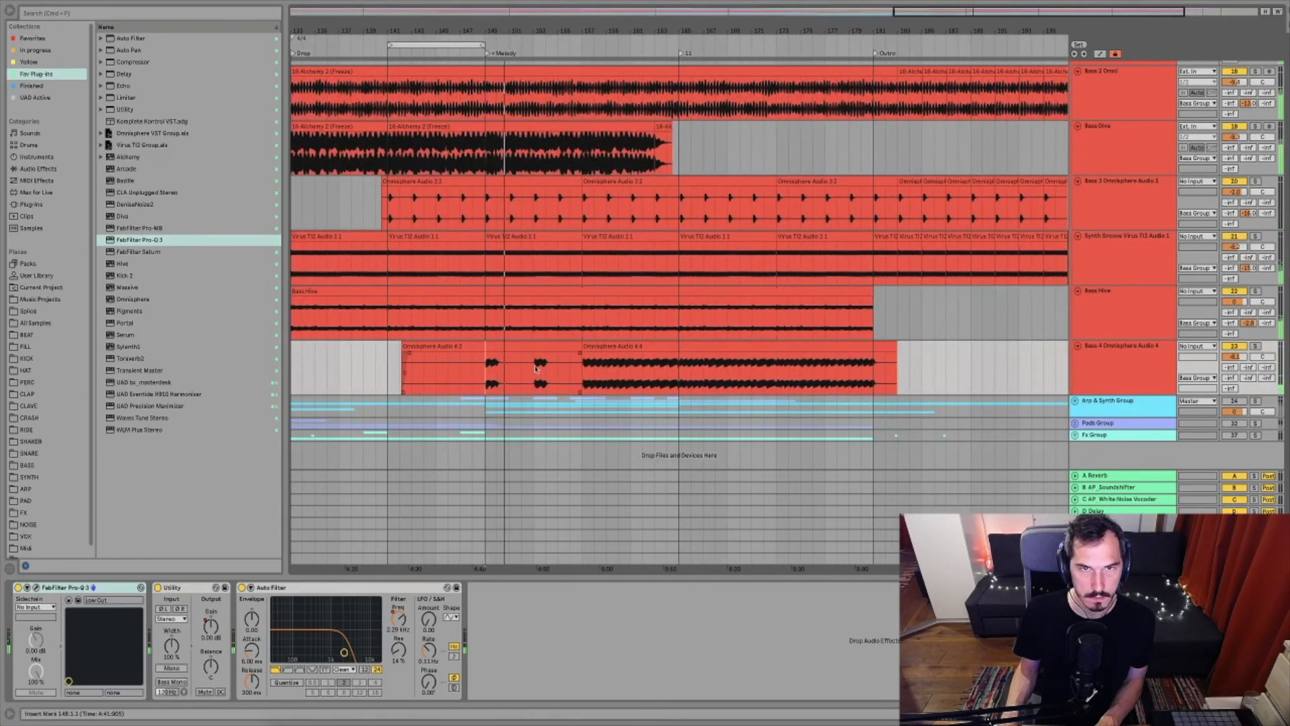
{"action": "left_click", "coordinate": [535, 386]}
{"action": "left_click_drag", "start_coordinate": [535, 386], "coordinate": [557, 386]}
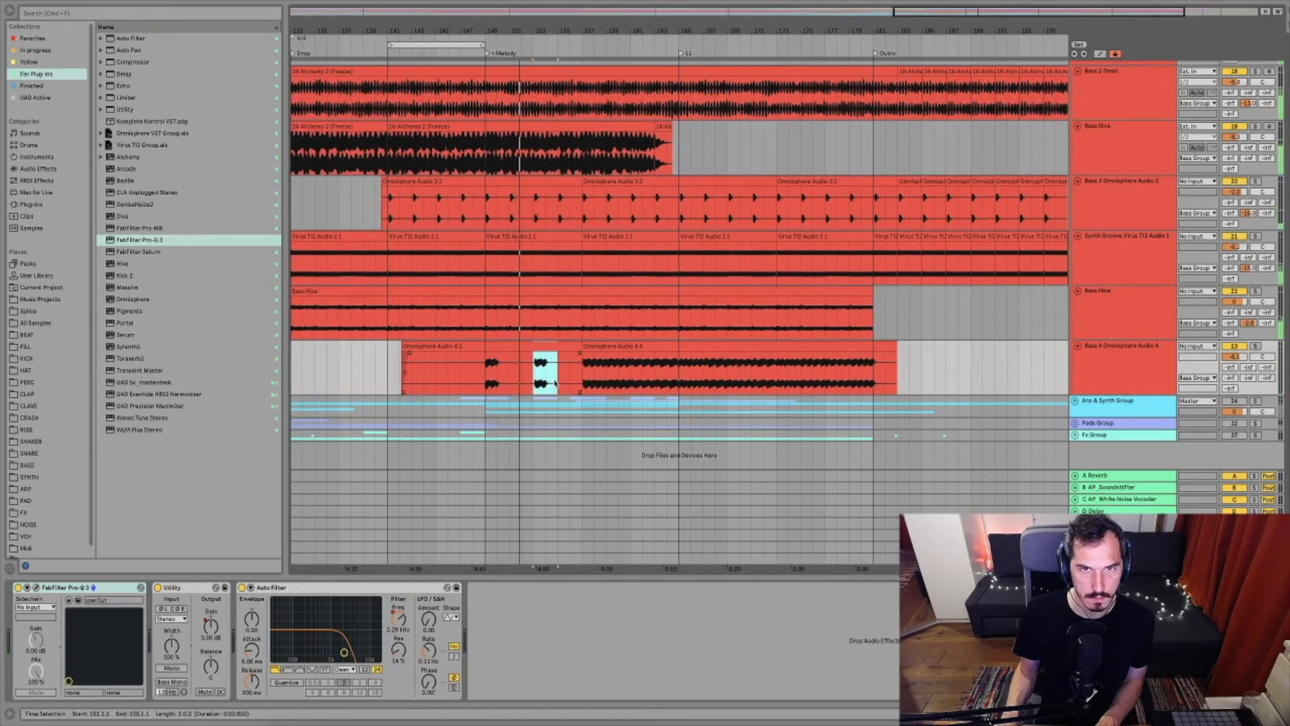
{"action": "left_click", "coordinate": [1255, 291]}
{"action": "left_click", "coordinate": [1255, 291]}
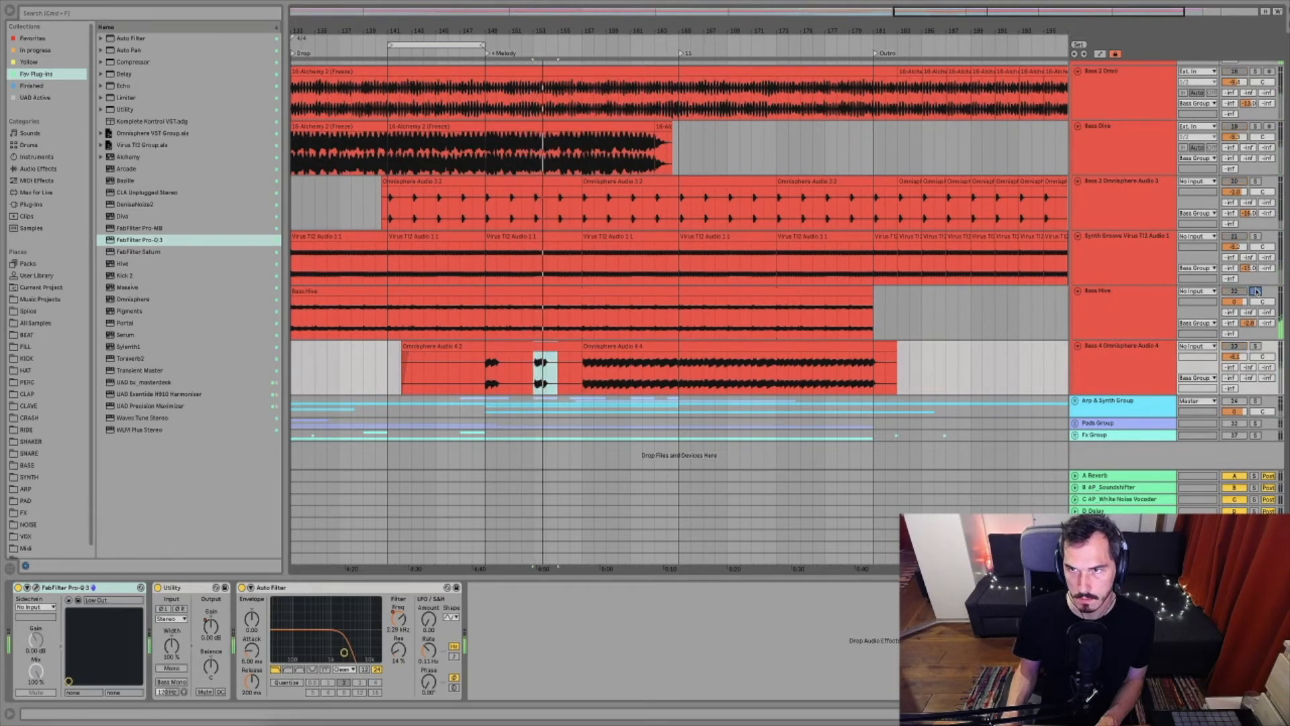
{"action": "left_click", "coordinate": [532, 387]}
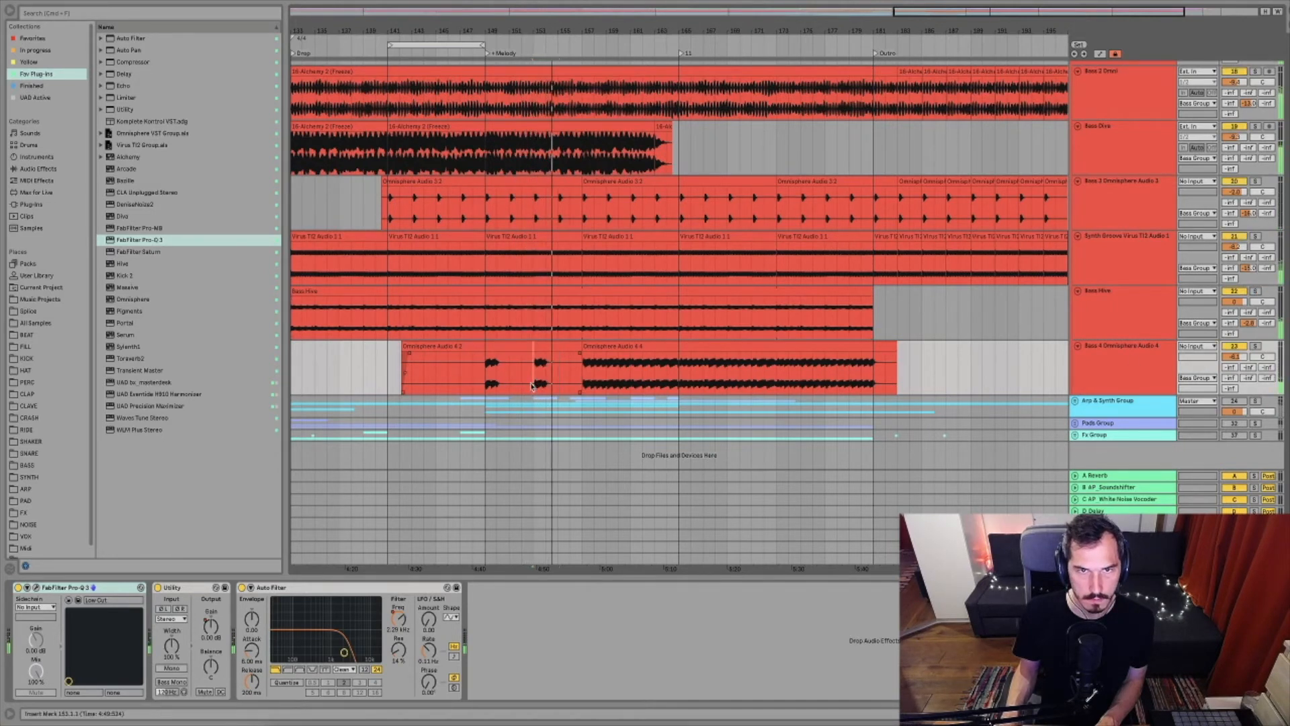
{"action": "left_click", "coordinate": [585, 386]}
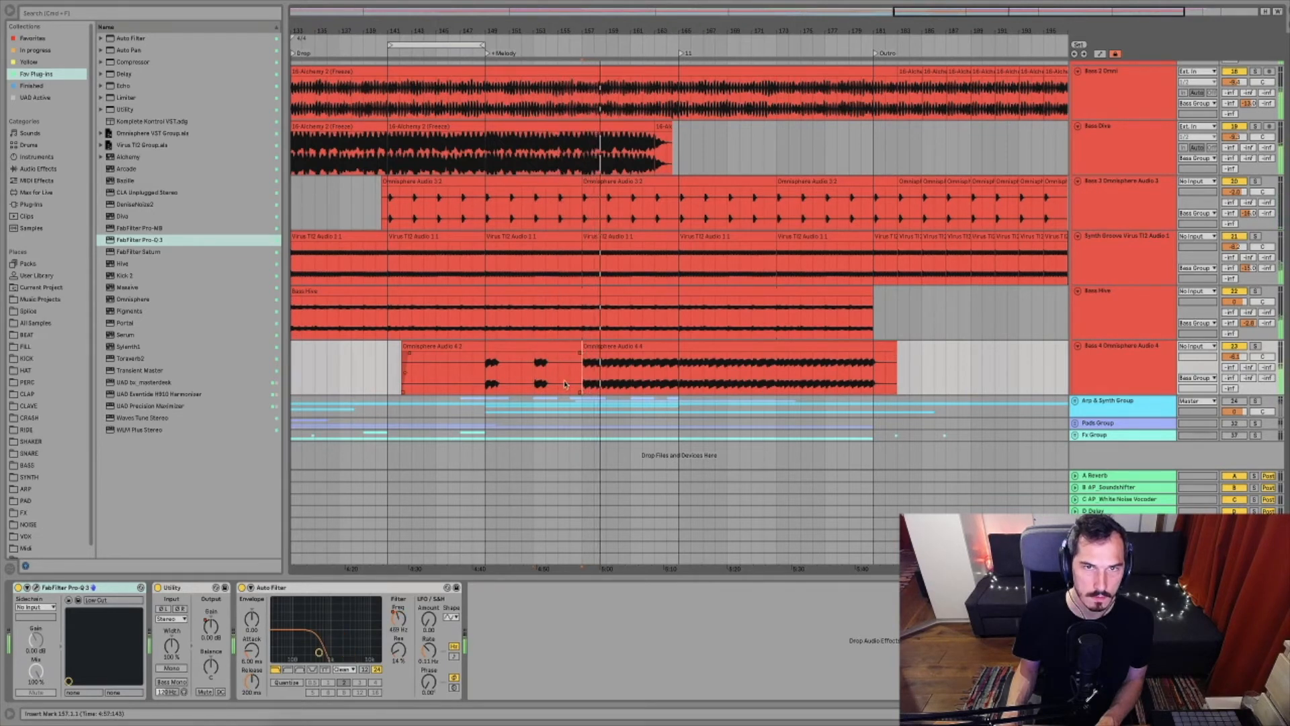
Solo the Bass 4 track and listen to it from bar 156 into the continuous part starting at bar 157
{"action": "left_click", "coordinate": [569, 385]}
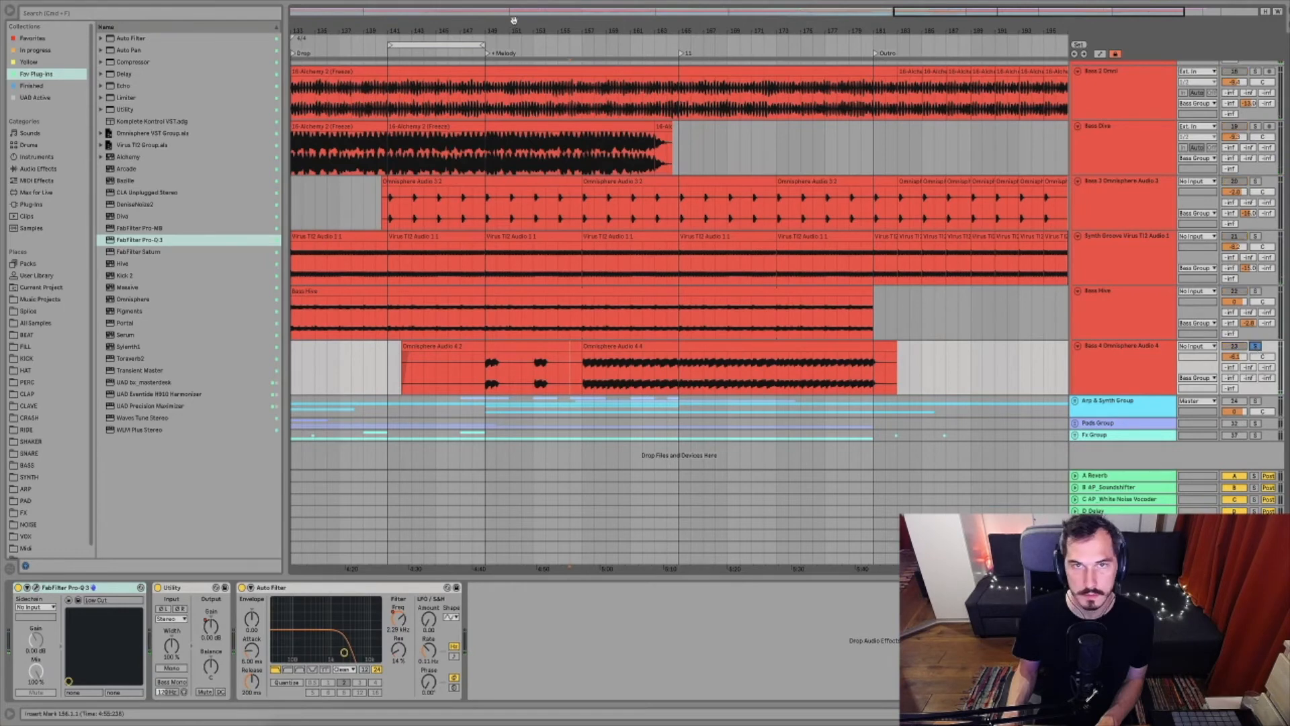
{"action": "left_click_drag", "start_coordinate": [585, 35], "coordinate": [565, 196]}
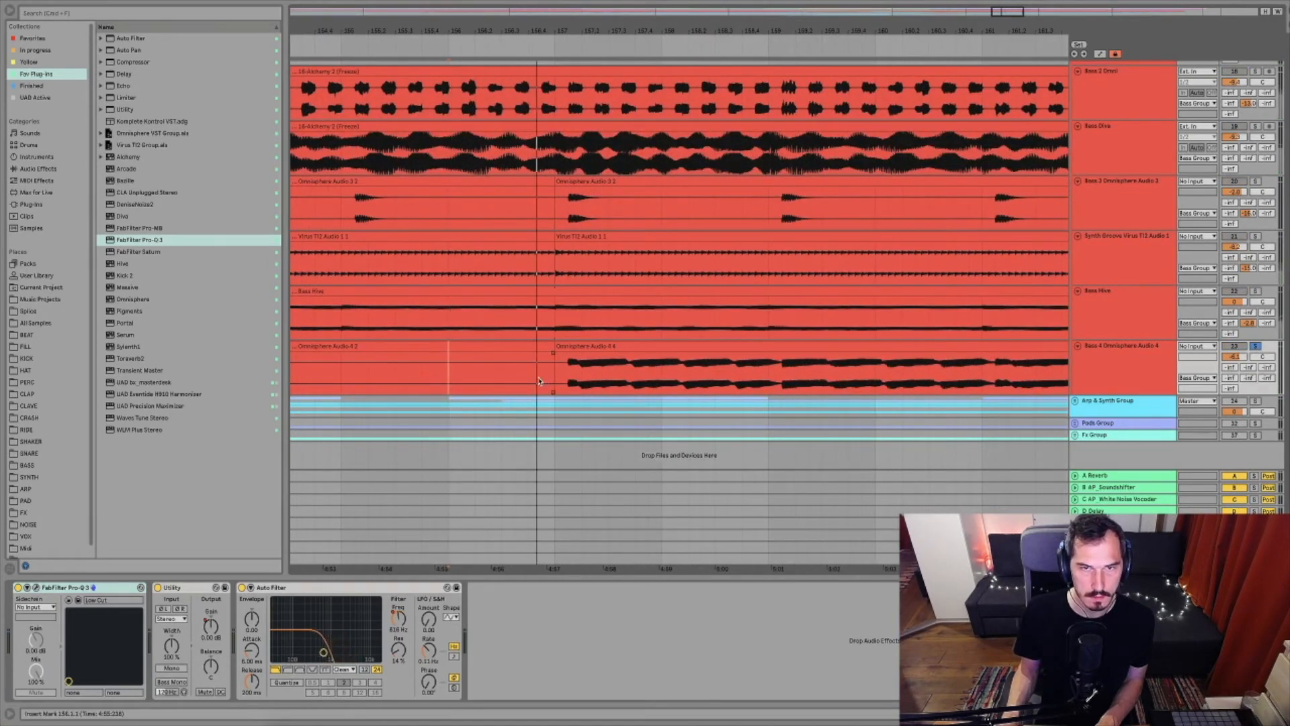
{"action": "key", "text": "w"}
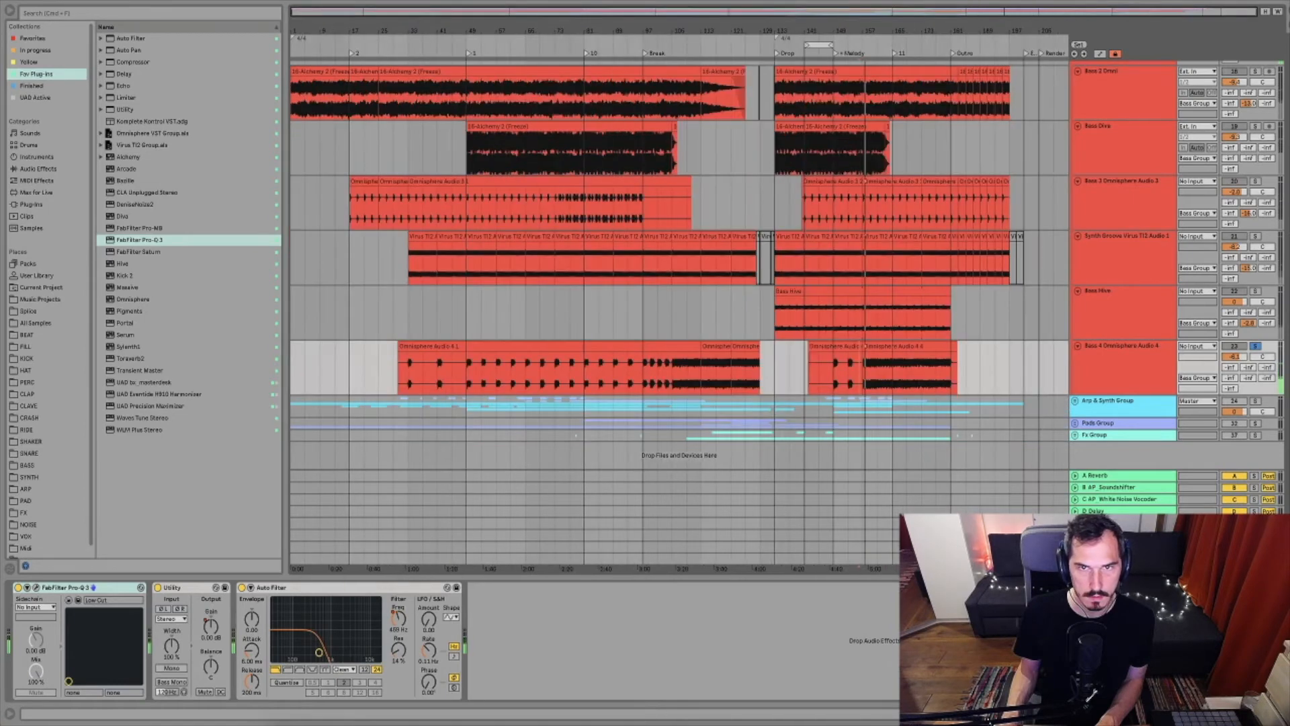
Listen to the soloed Bass 4 track through the break, starting from bar 109, around bar 112 and just before bar 121
{"action": "left_click", "coordinate": [689, 378]}
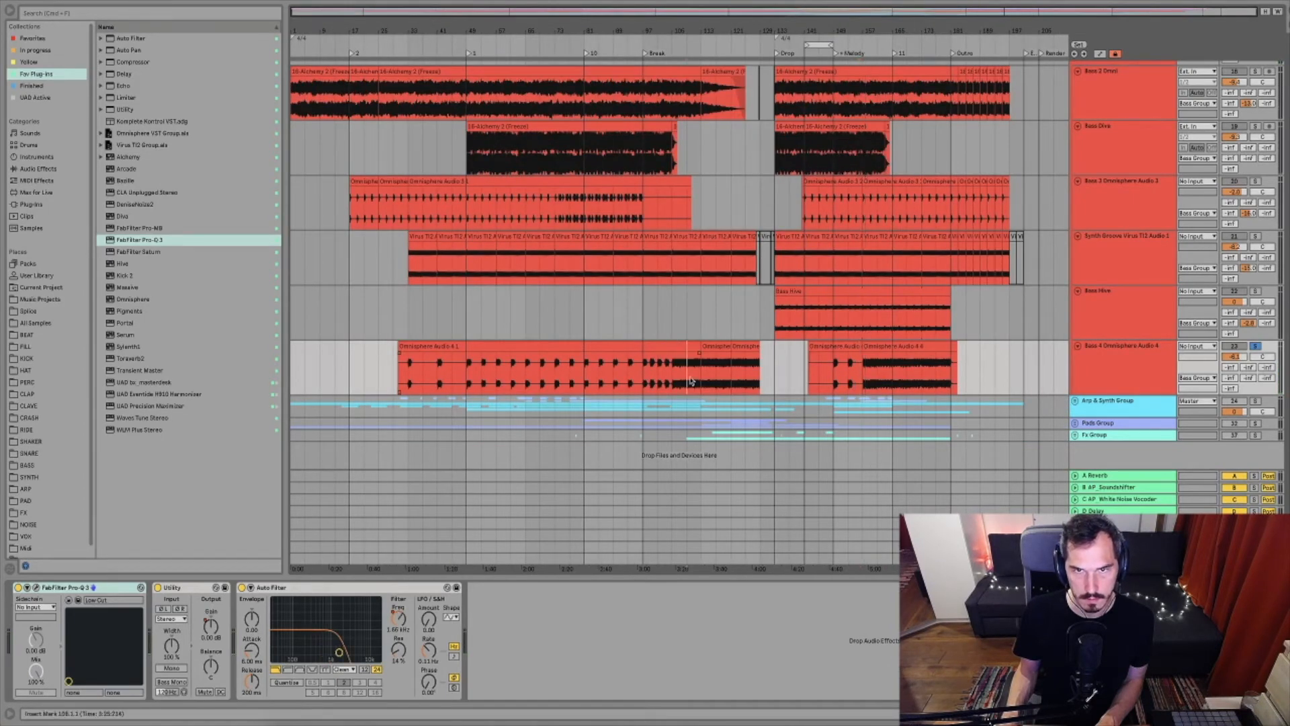
{"action": "left_click_drag", "start_coordinate": [699, 30], "coordinate": [692, 201]}
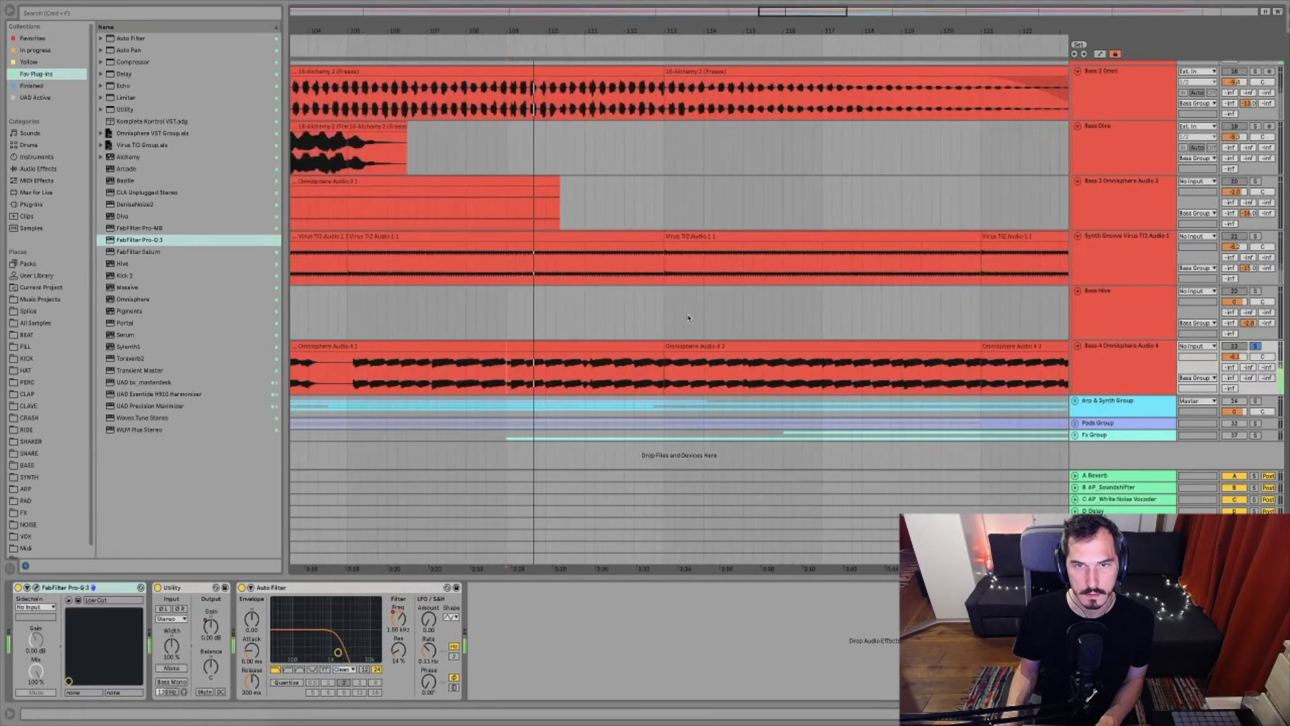
{"action": "left_click", "coordinate": [633, 383]}
{"action": "key", "text": "space"}
{"action": "key", "text": "space"}
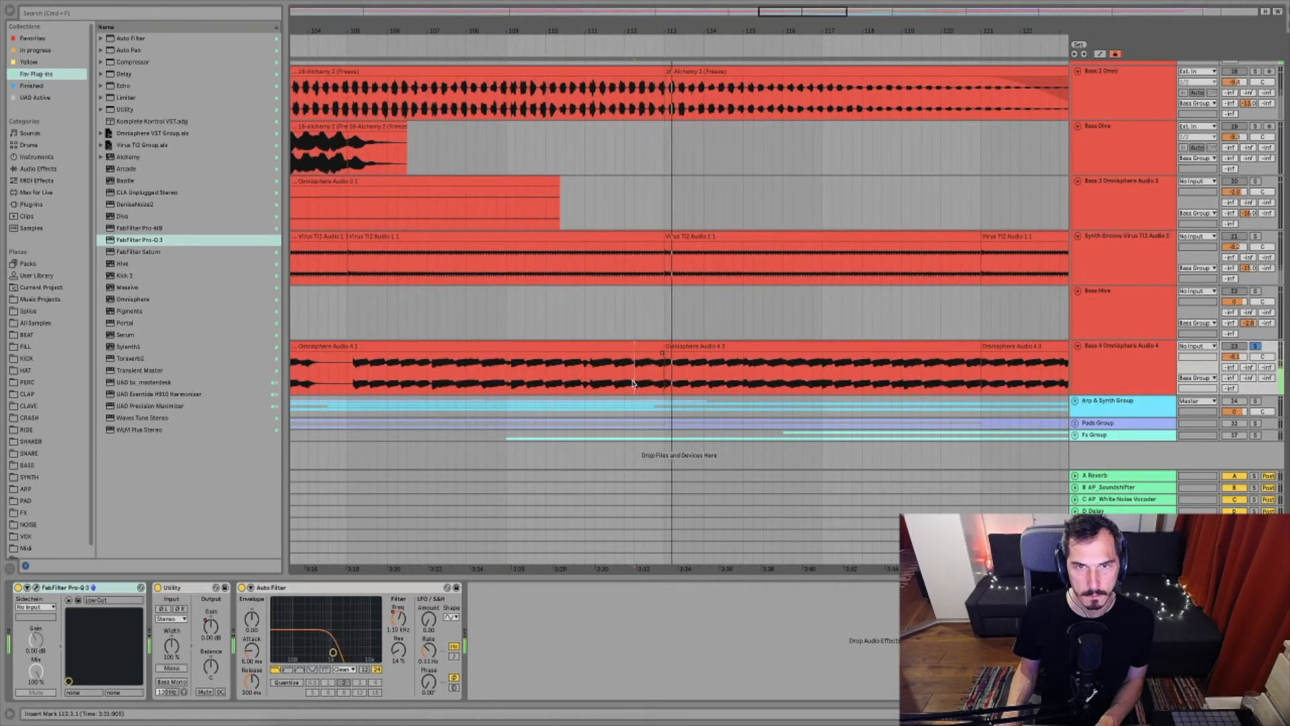
{"action": "left_click_drag", "start_coordinate": [968, 381], "coordinate": [967, 382]}
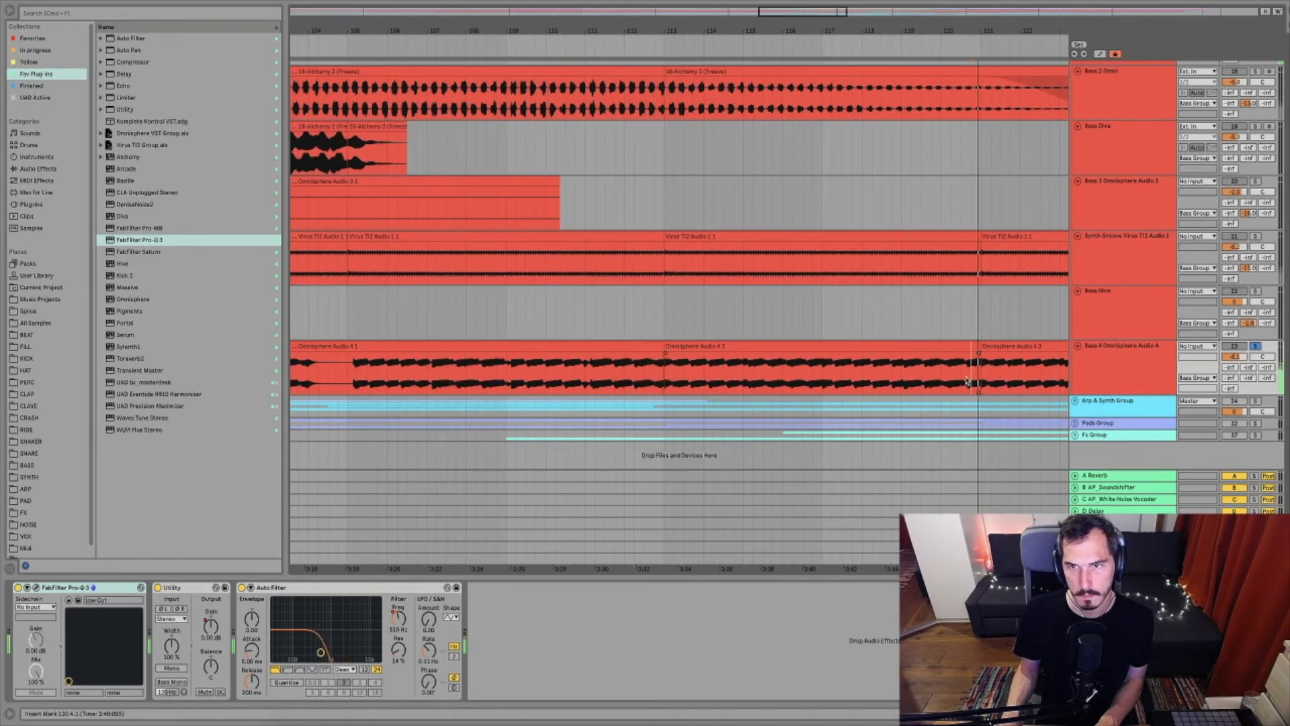
{"action": "double_click", "coordinate": [803, 11]}
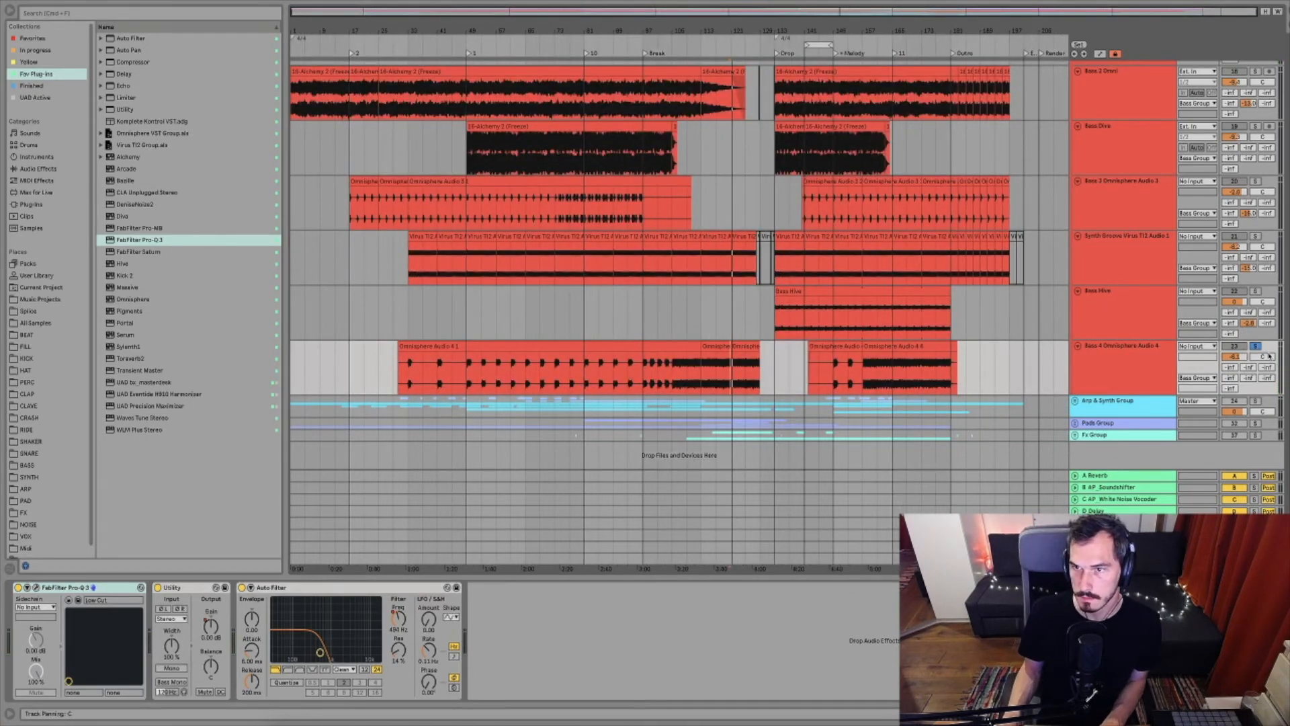
Play all the basses together from bar 157 and open the Bass 4 track's Pro-Q 3 beside the melody section
{"action": "left_click", "coordinate": [863, 382]}
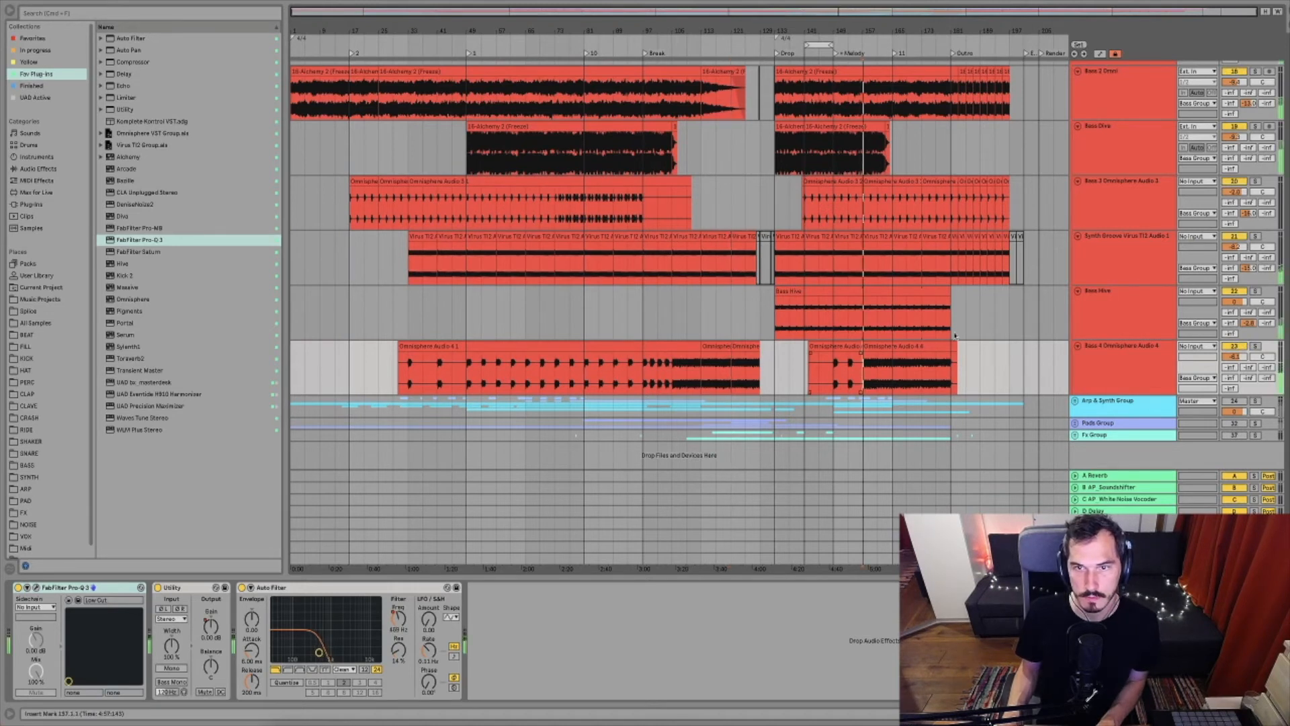
{"action": "left_click", "coordinate": [35, 589]}
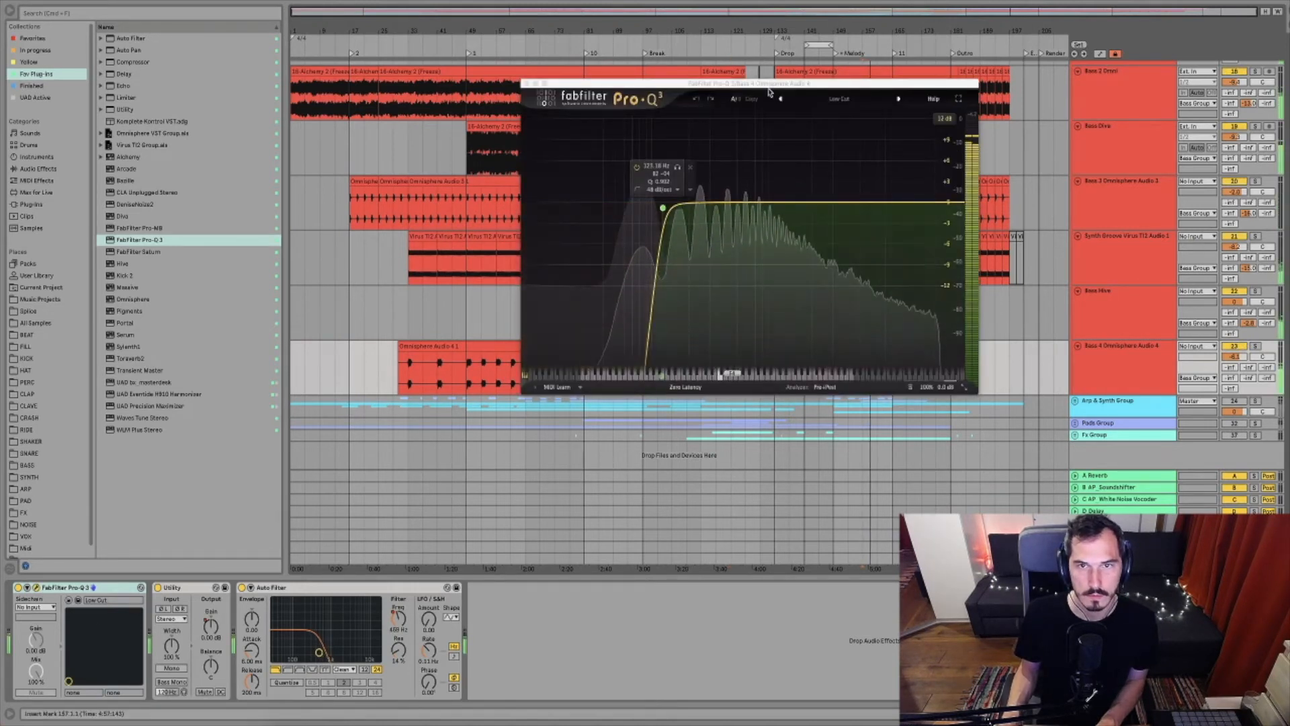
{"action": "left_click_drag", "start_coordinate": [770, 90], "coordinate": [541, 79]}
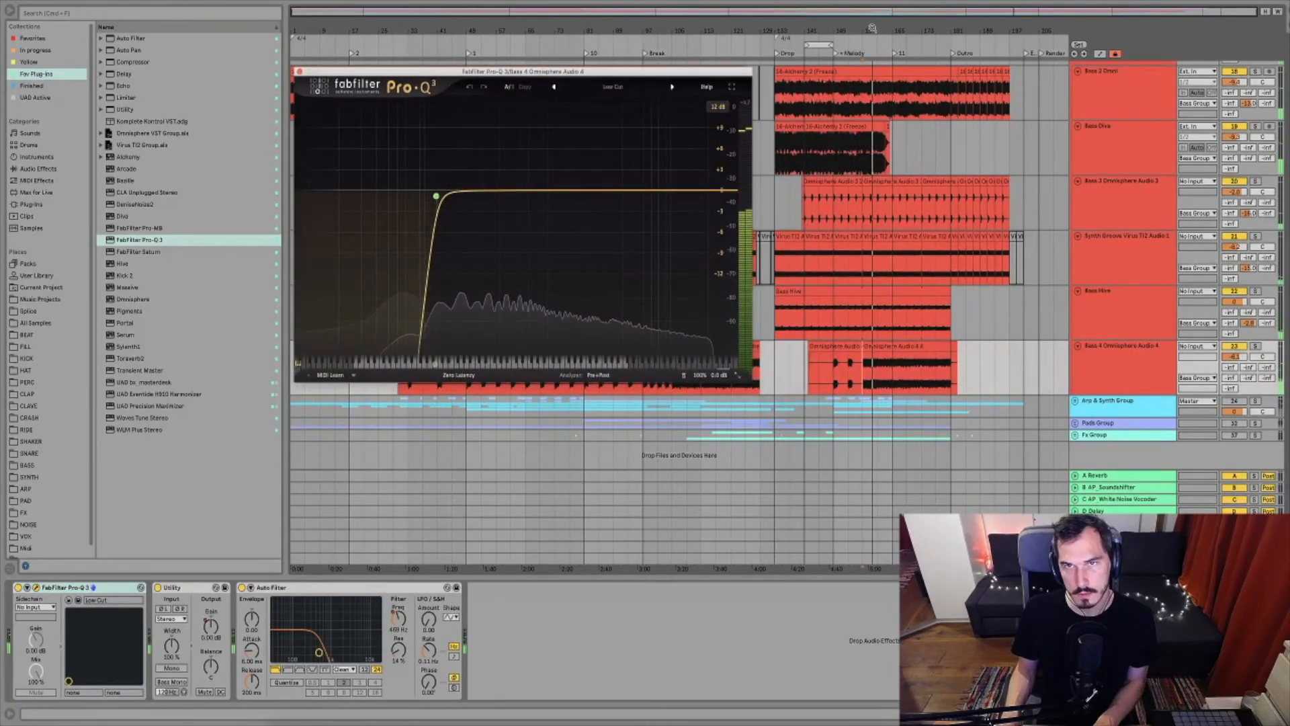
Loop bars 157 to 165 on the Bass 4 track, then shorten the loop to bars 157 to 159
{"action": "left_click_drag", "start_coordinate": [871, 28], "coordinate": [882, 86]}
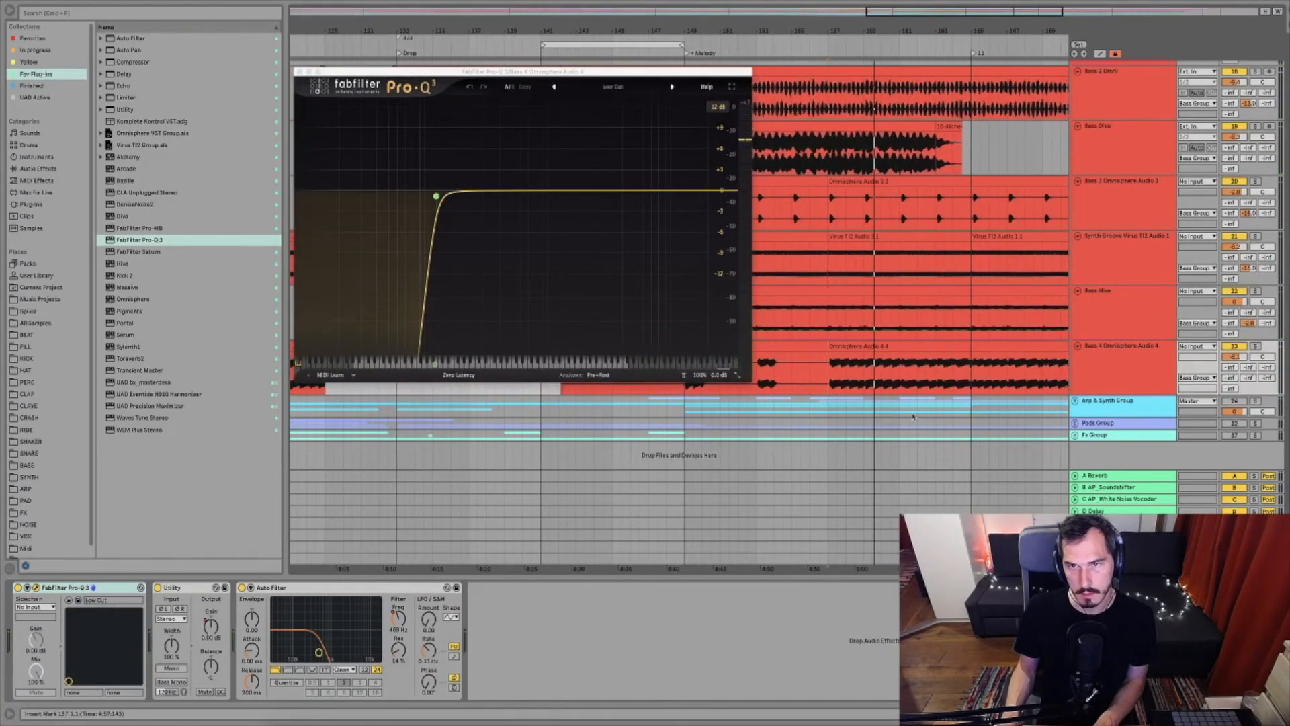
{"action": "mouse_move", "coordinate": [830, 381]}
{"action": "left_mouse_down"}
{"action": "mouse_move", "coordinate": [971, 377]}
{"action": "mouse_move", "coordinate": [828, 377]}
{"action": "left_mouse_up"}
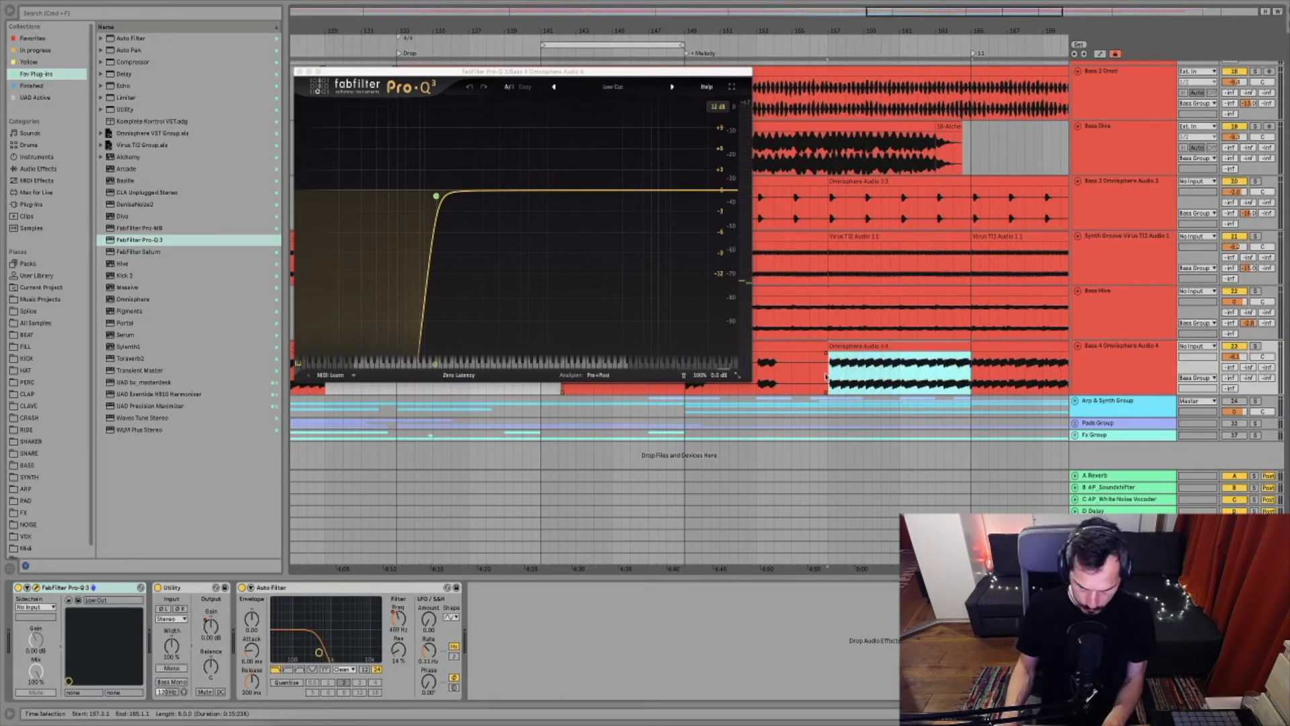
{"action": "key", "text": "super+l"}
{"action": "left_click", "coordinate": [834, 386]}
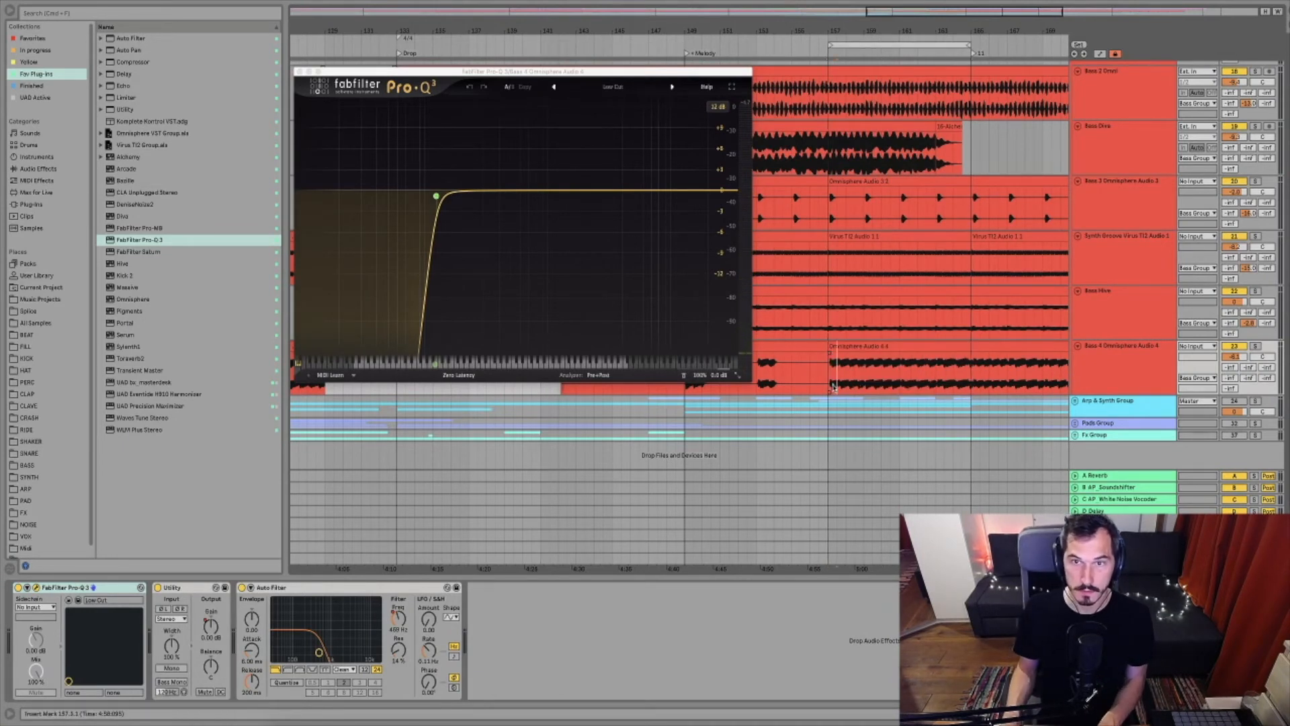
{"action": "left_click", "coordinate": [824, 387]}
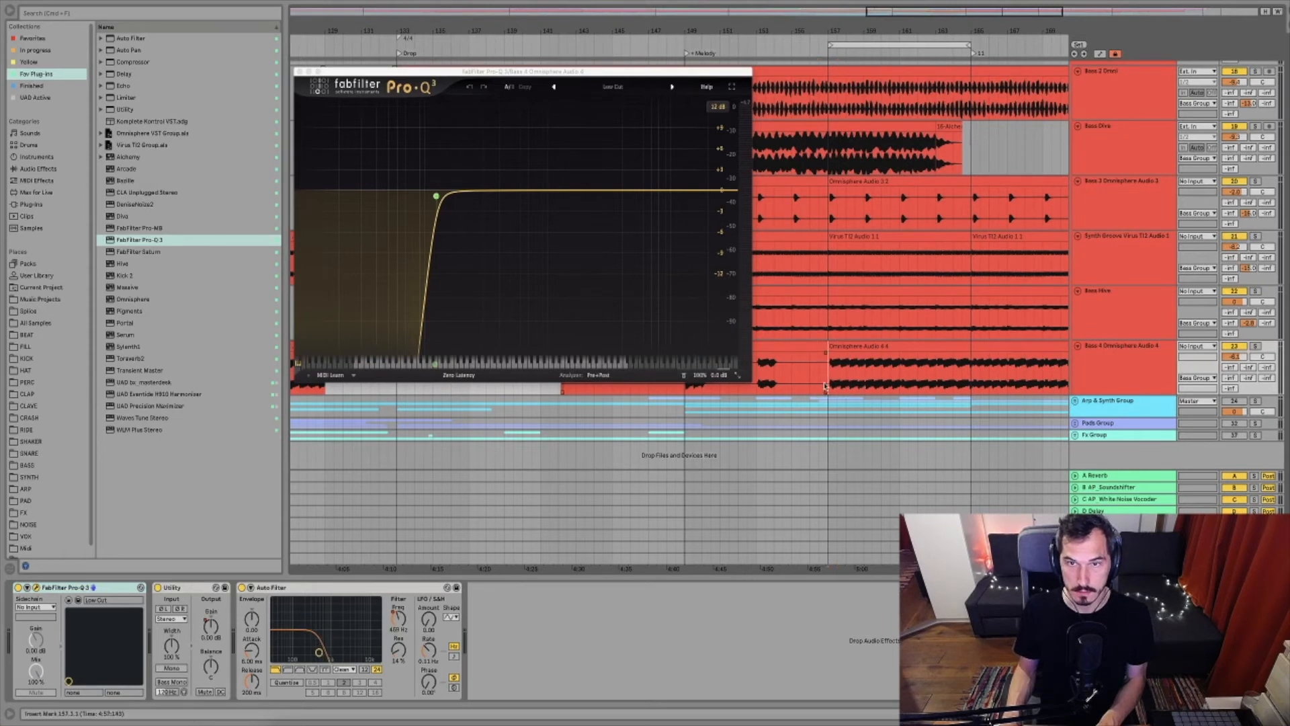
{"action": "key", "text": "super+l"}
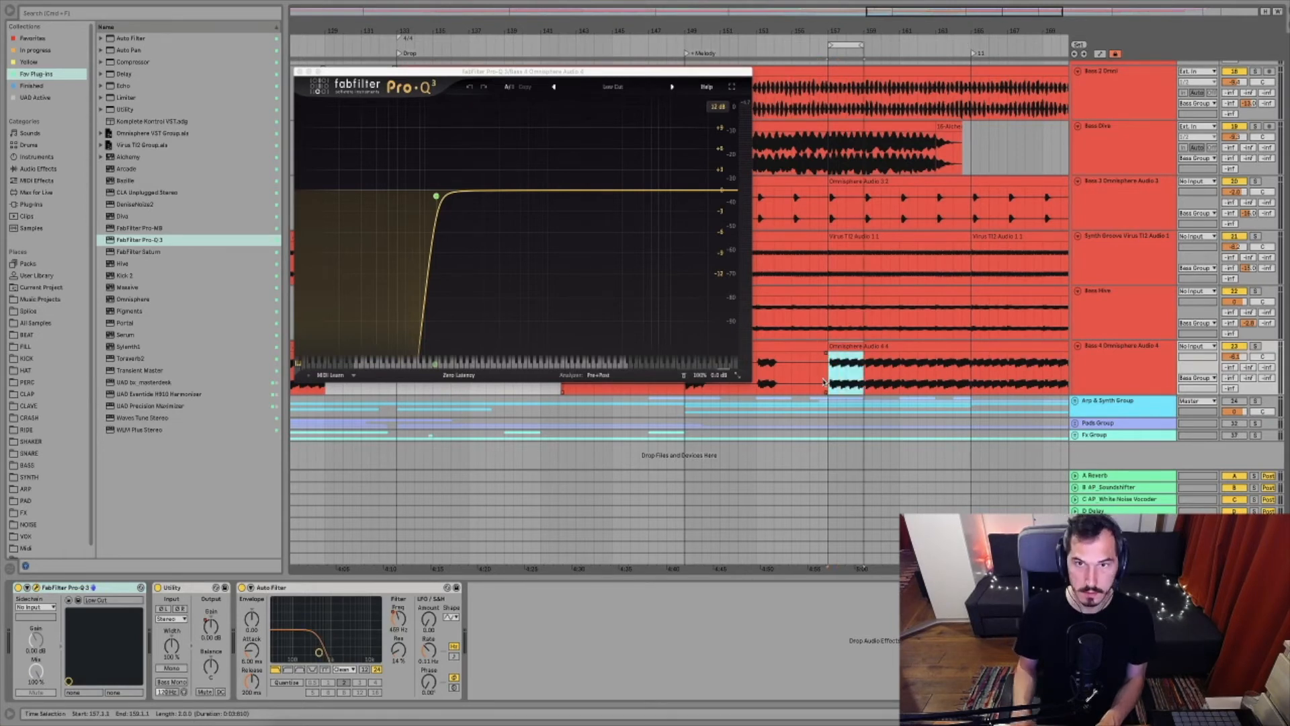
Play the looped bars and cut a narrow bell by about 3.3 dB at about 244 Hz in the Bass 4 Pro-Q 3
{"action": "key", "text": "space"}
{"action": "mouse_move", "coordinate": [473, 193]}
{"action": "left_click_drag", "start_coordinate": [473, 193], "coordinate": [473, 99]}
{"action": "scroll", "coordinate": [474, 100], "scroll_direction": "up", "scroll_amount": 3}
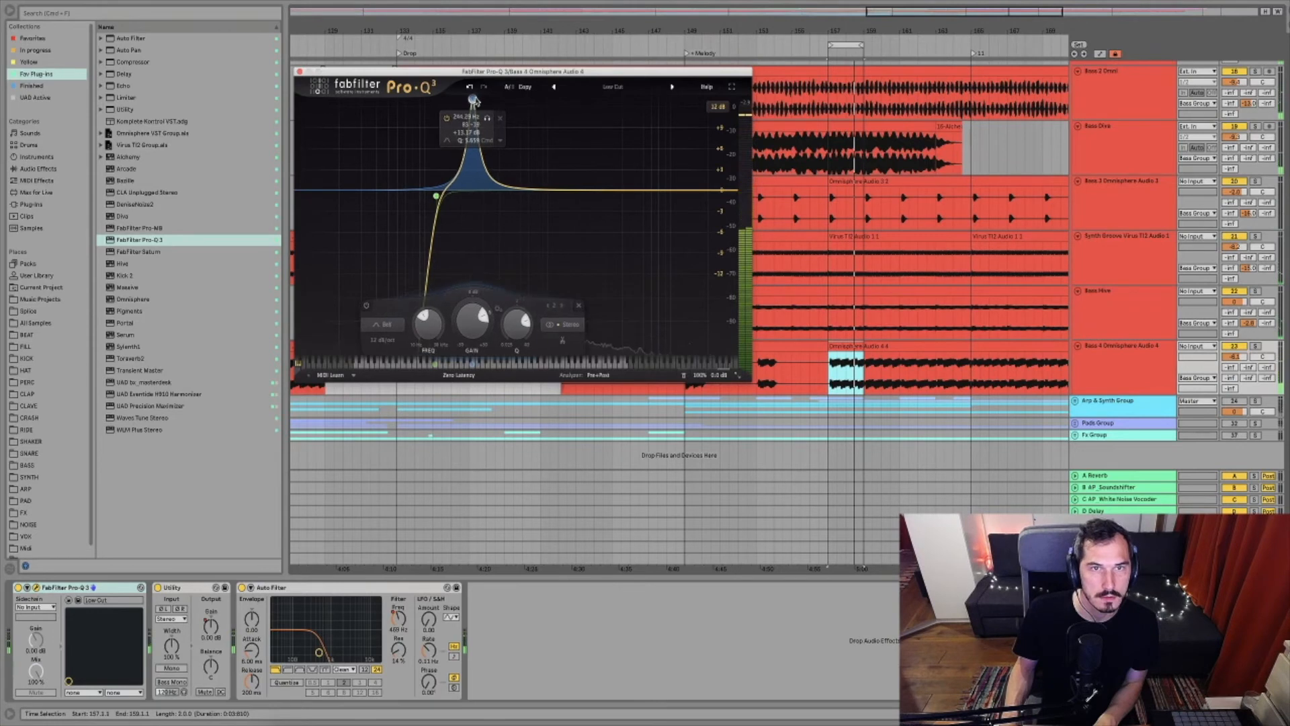
{"action": "left_click_drag", "start_coordinate": [473, 319], "coordinate": [455, 399]}
Find the resonance at about 411 Hz with a boosted narrow bell, and lower that band to a slight cut
{"action": "left_click_drag", "start_coordinate": [473, 213], "coordinate": [500, 108]}
{"action": "scroll", "coordinate": [503, 112], "scroll_direction": "up", "scroll_amount": 3}
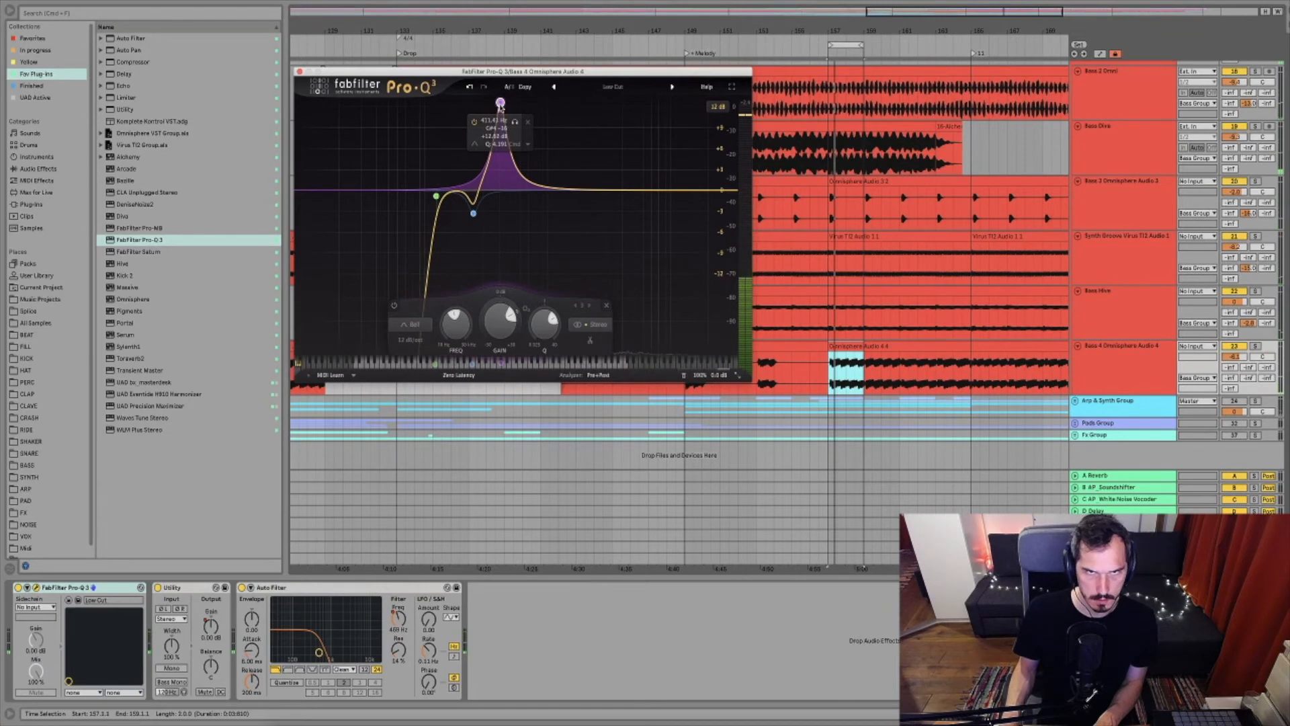
{"action": "scroll", "coordinate": [500, 106], "scroll_direction": "up", "scroll_amount": 4}
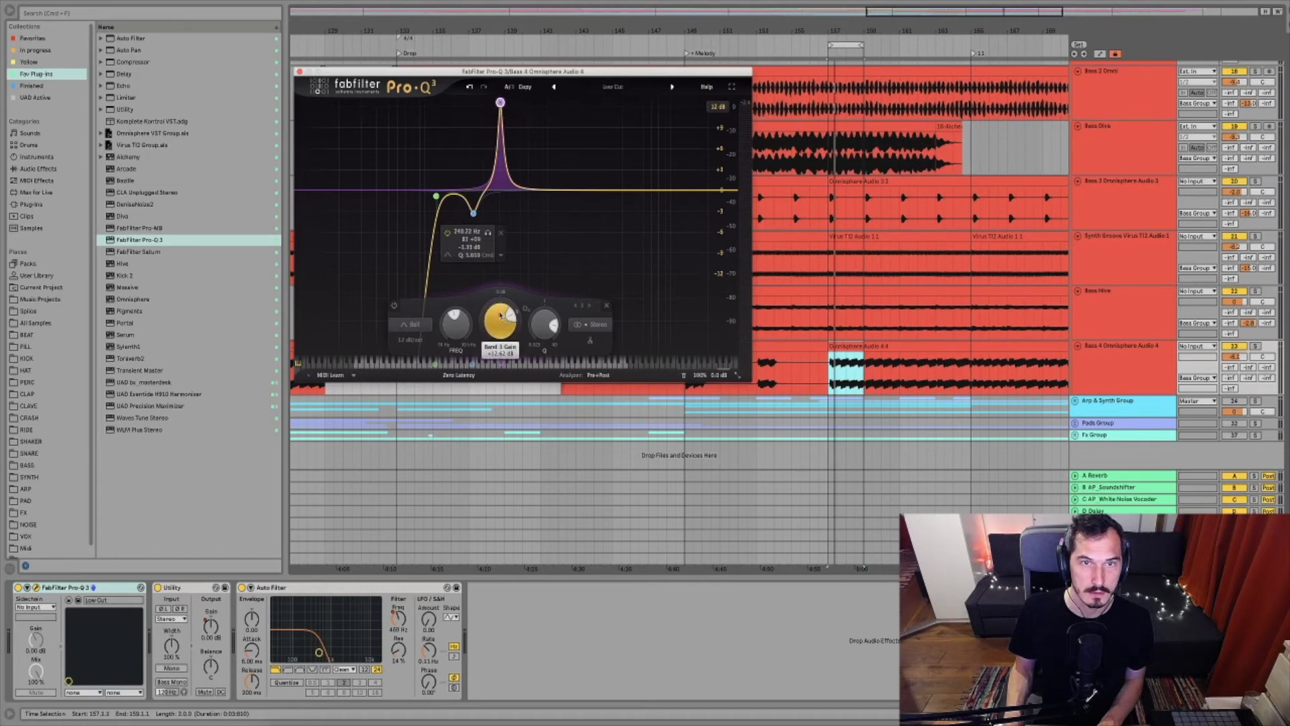
{"action": "left_click_drag", "start_coordinate": [501, 316], "coordinate": [492, 379]}
{"action": "key", "text": "space"}
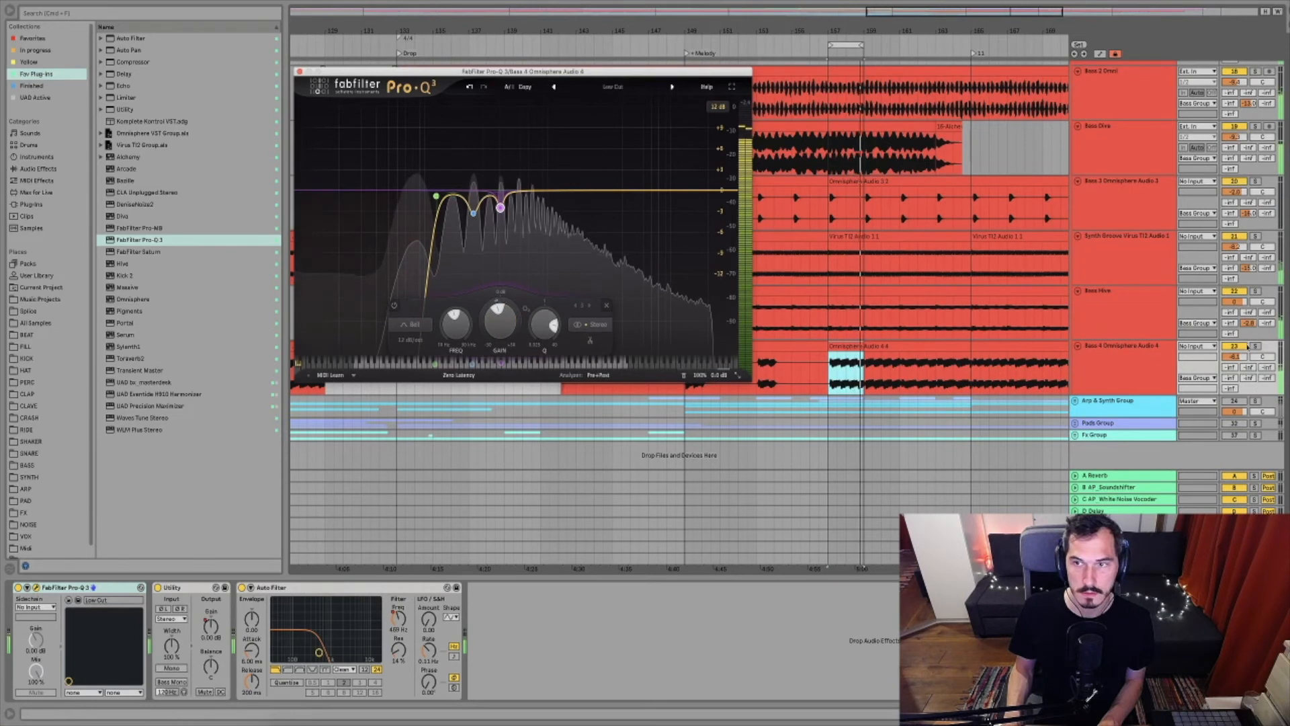
Add a narrow bell at about 584 Hz and cut it by about 2.3 dB, checking it in the loop
{"action": "left_click_drag", "start_coordinate": [519, 191], "coordinate": [520, 102]}
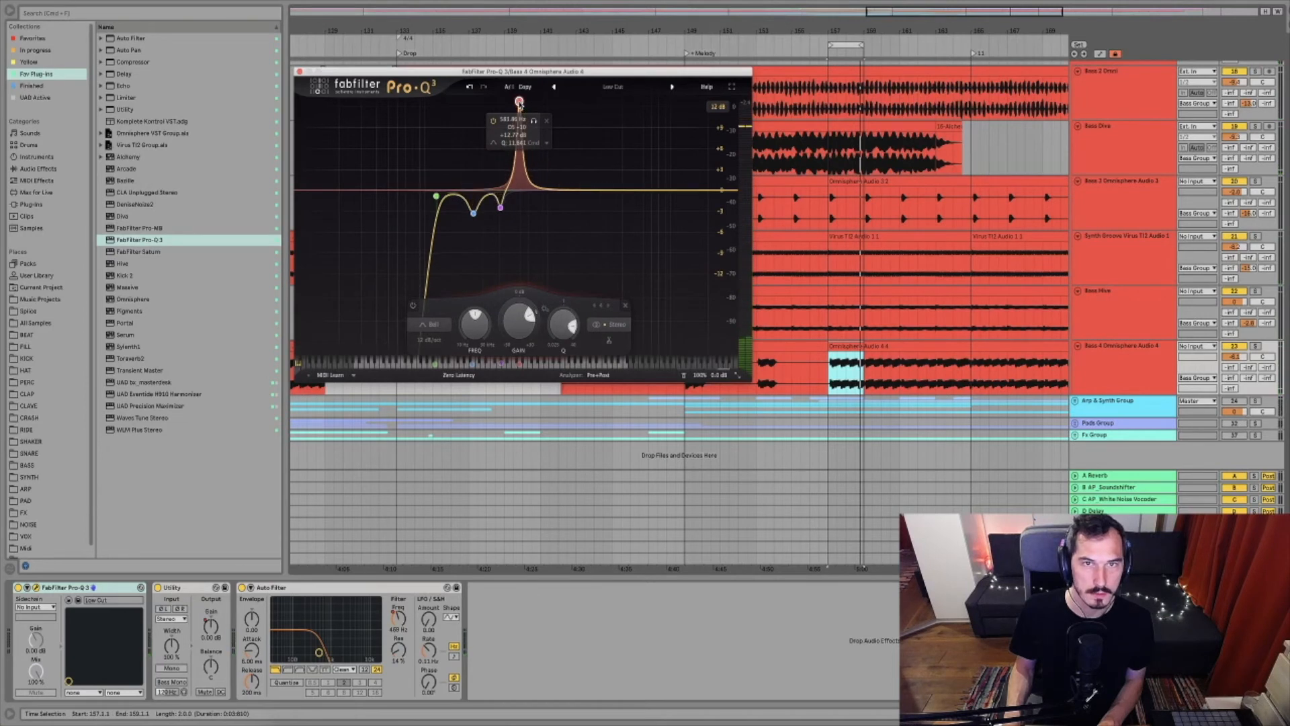
{"action": "key", "text": "space"}
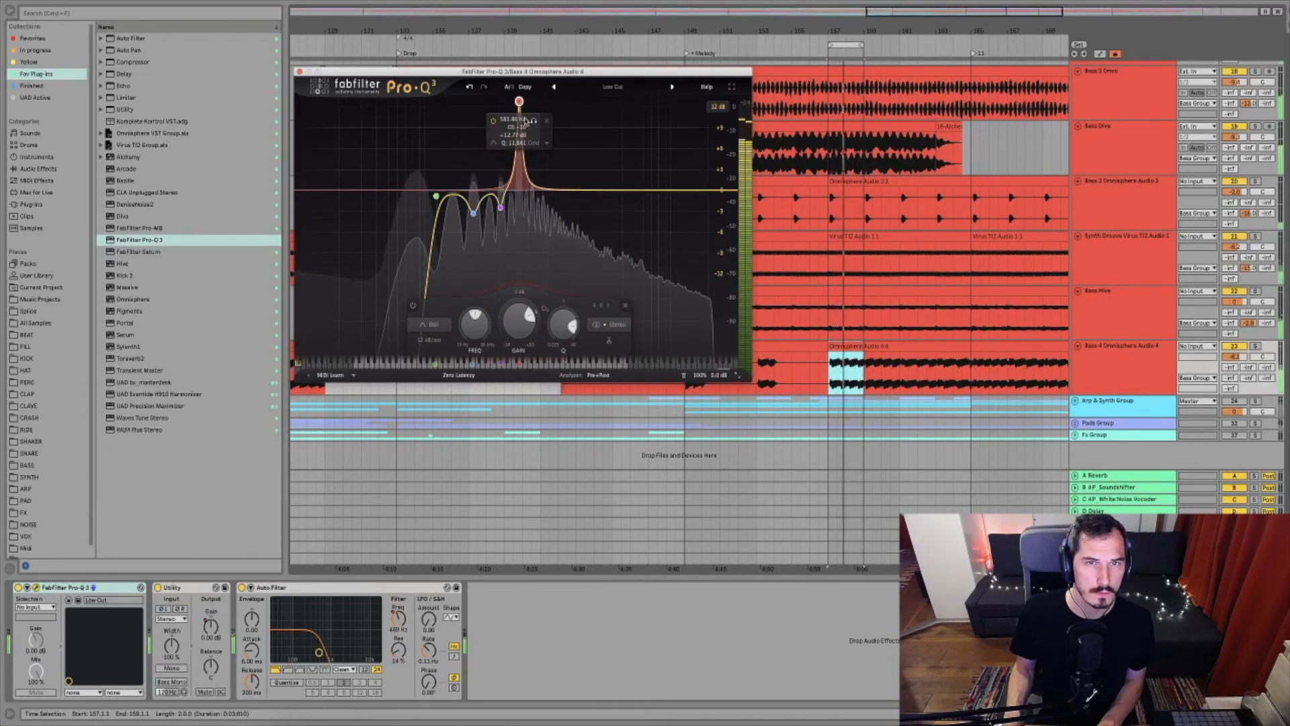
{"action": "left_click_drag", "start_coordinate": [519, 321], "coordinate": [508, 376]}
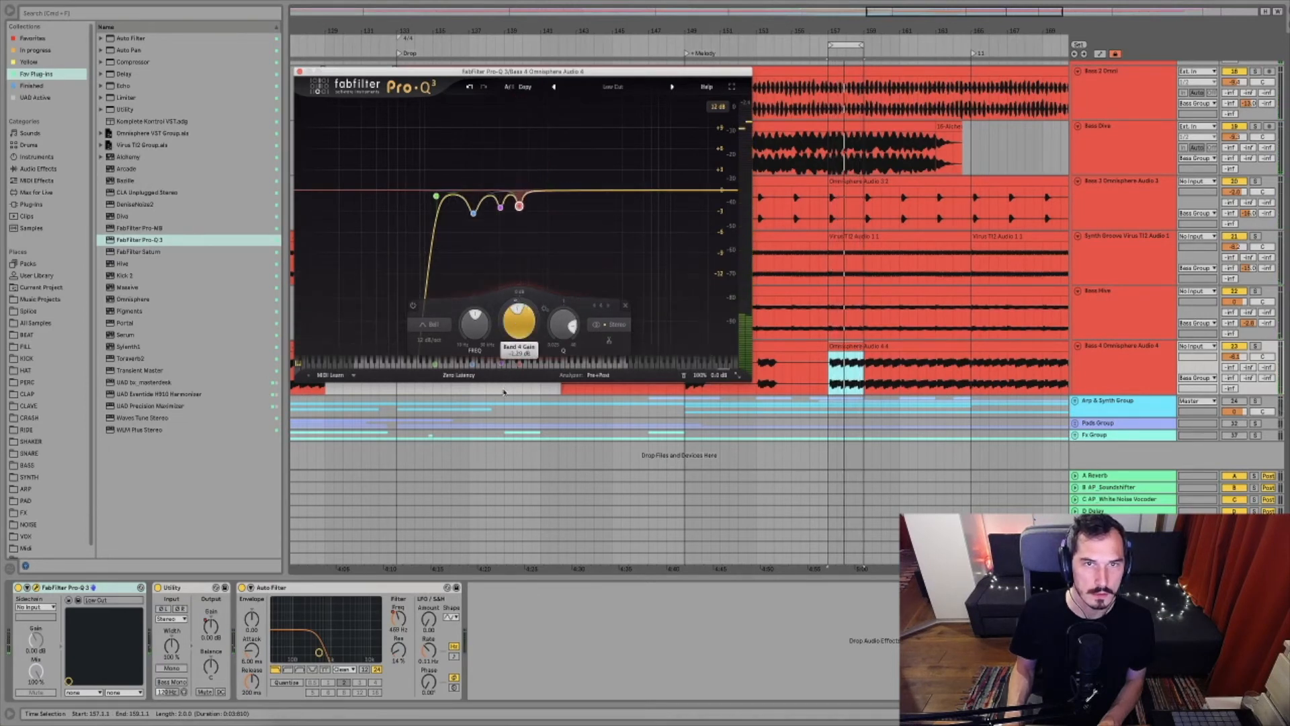
{"action": "key", "text": "space"}
Sweep a test bell down to about 75 Hz and delete it, and add a high cut at about 16.3 kHz
{"action": "left_click_drag", "start_coordinate": [529, 191], "coordinate": [410, 118]}
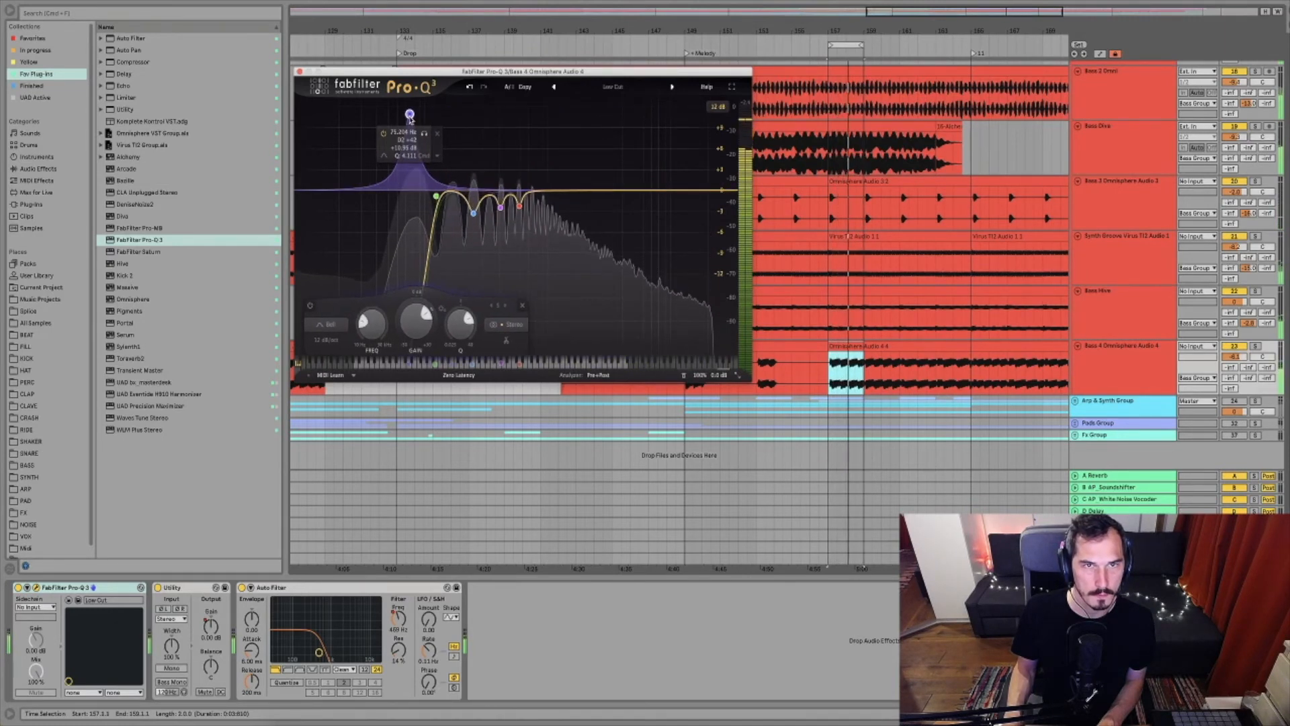
{"action": "left_click", "coordinate": [522, 306]}
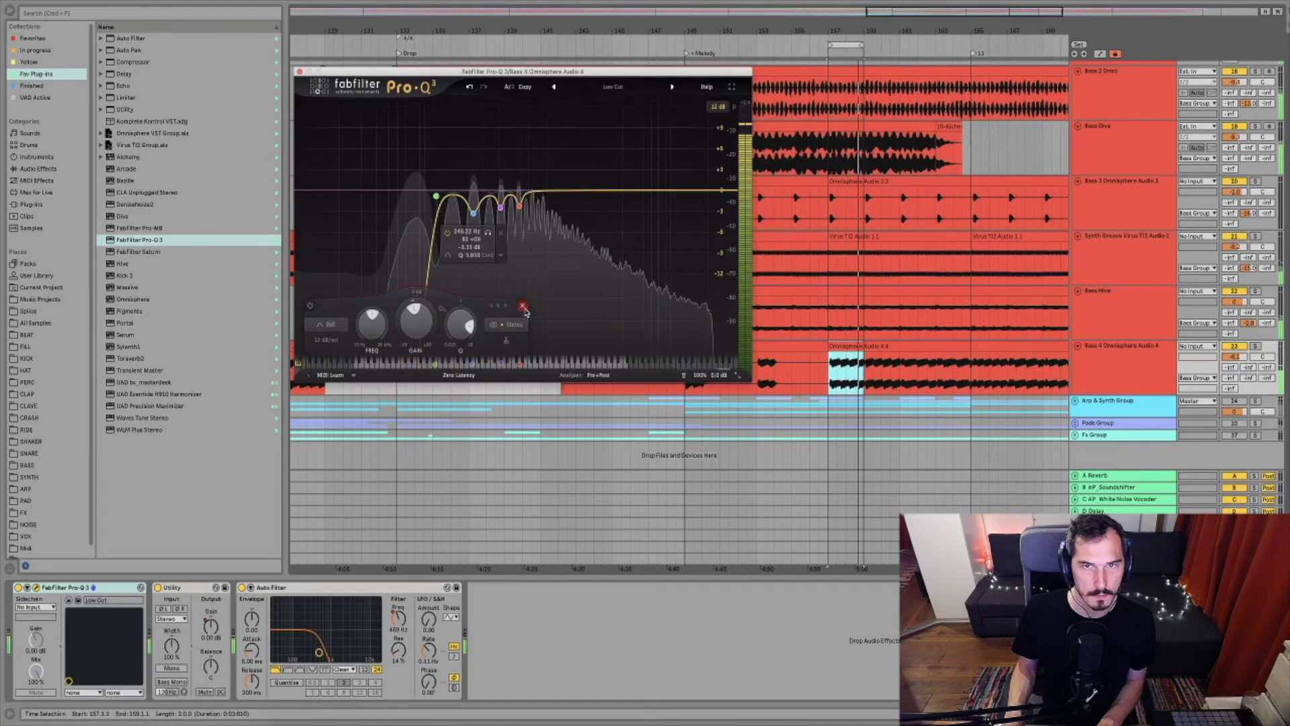
{"action": "left_click", "coordinate": [723, 192]}
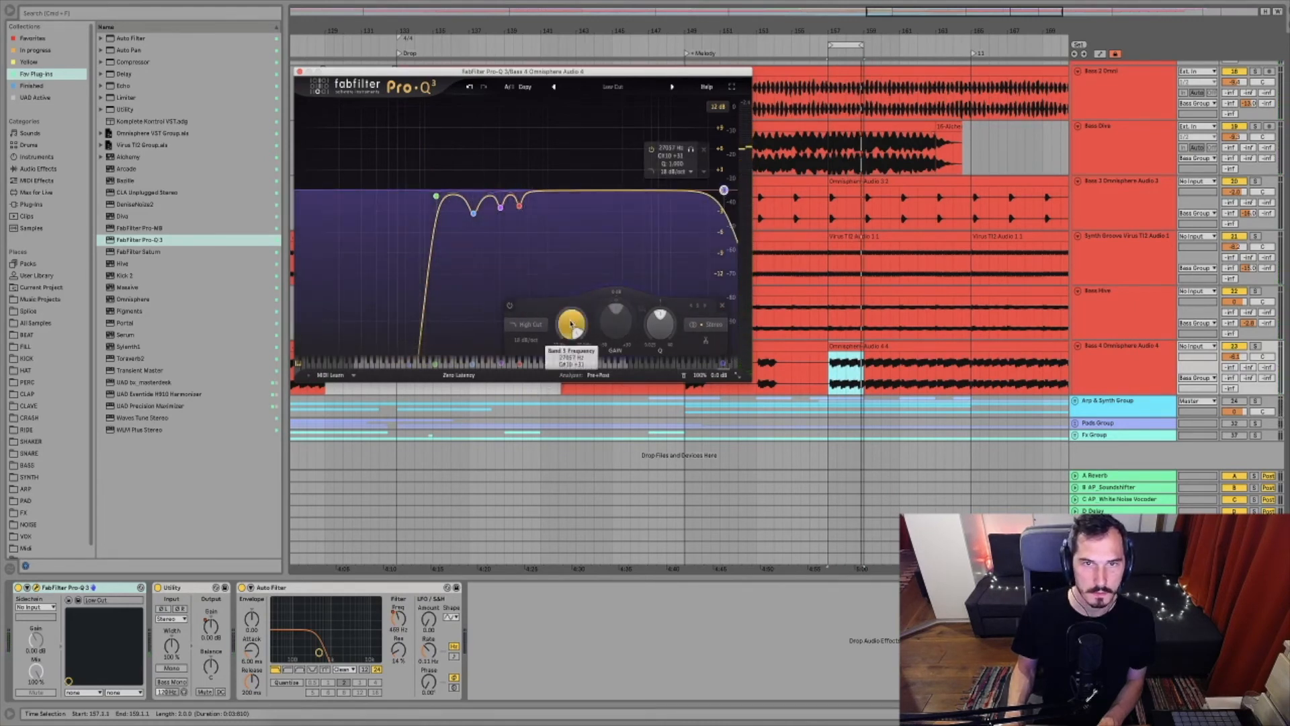
{"action": "left_click_drag", "start_coordinate": [570, 322], "coordinate": [562, 340]}
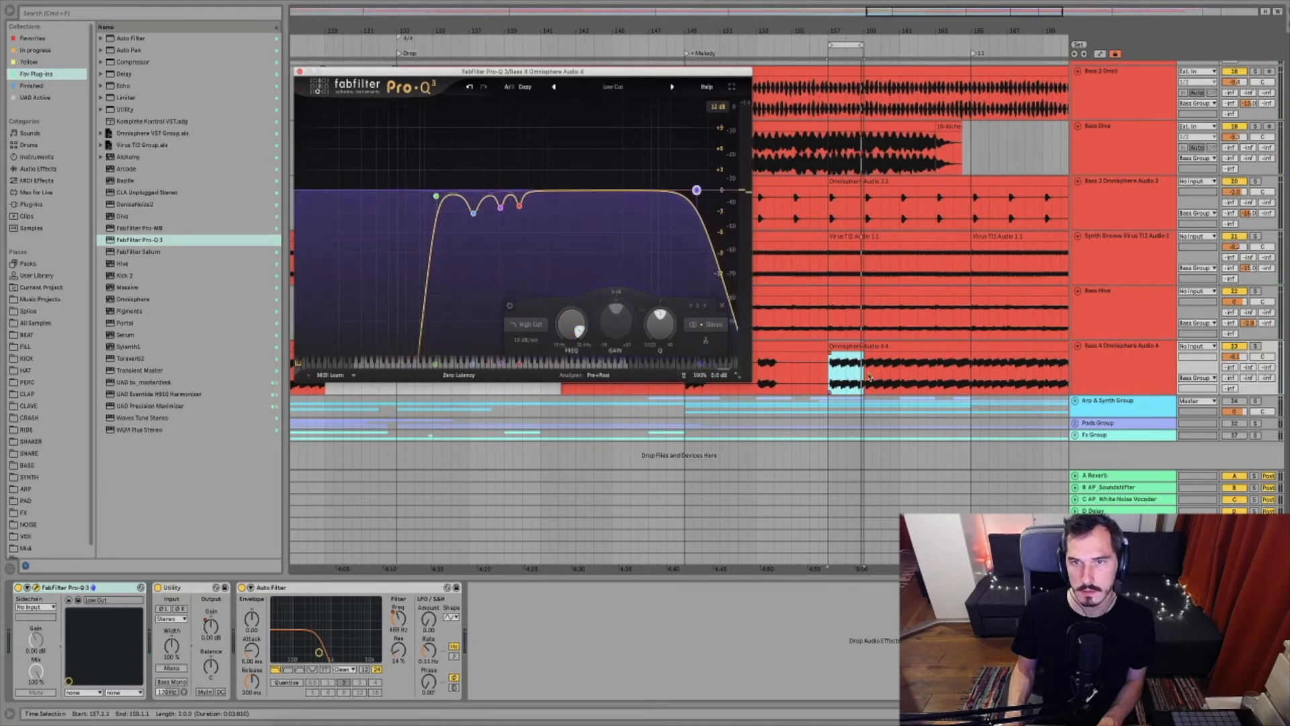
Loop bars 159 to 161 on Bass 4 and add a very narrow bell cut of about 2 dB at about 325 Hz
{"action": "left_click", "coordinate": [893, 381]}
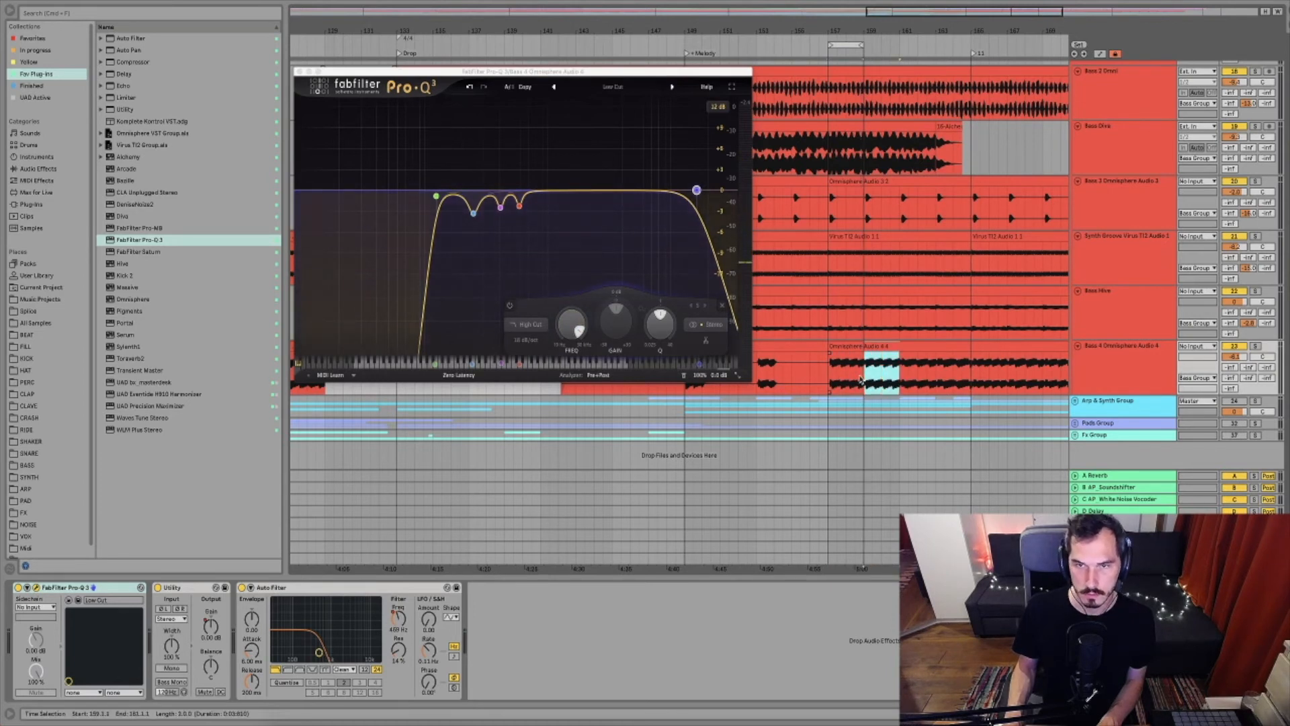
{"action": "key", "text": "space"}
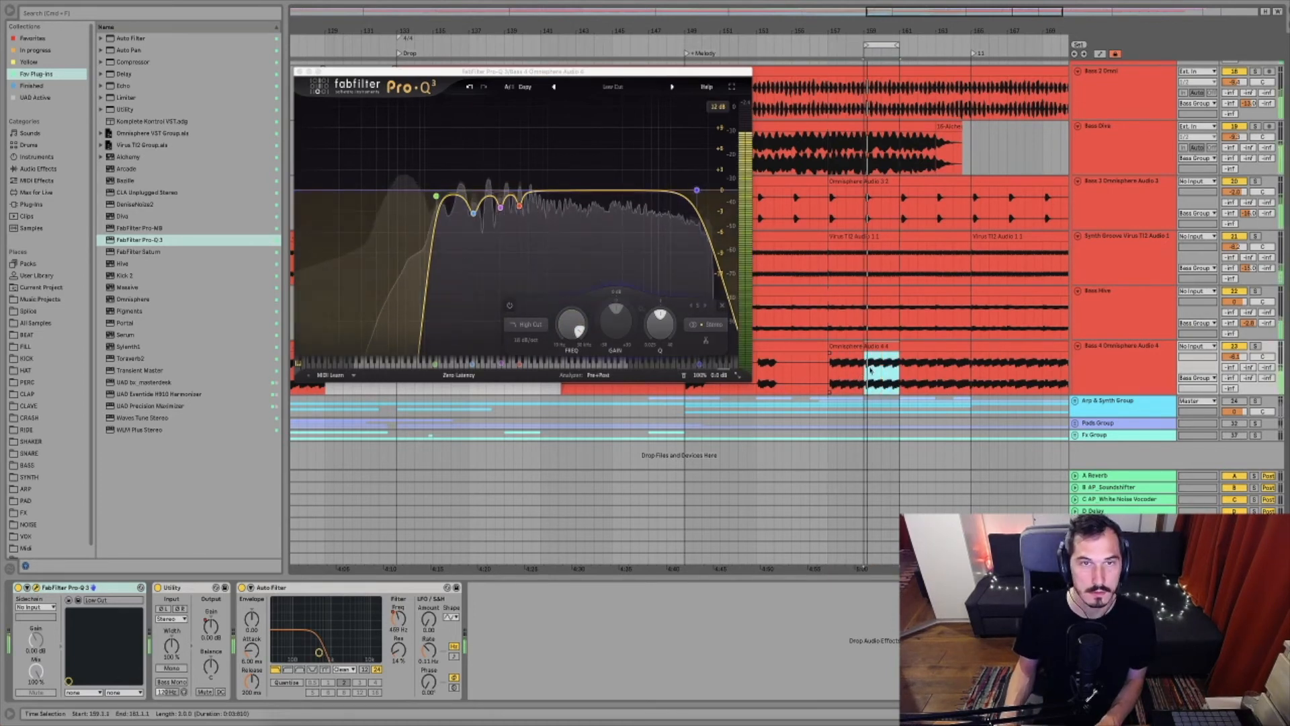
{"action": "left_click", "coordinate": [539, 129]}
{"action": "left_click_drag", "start_coordinate": [539, 130], "coordinate": [489, 102]}
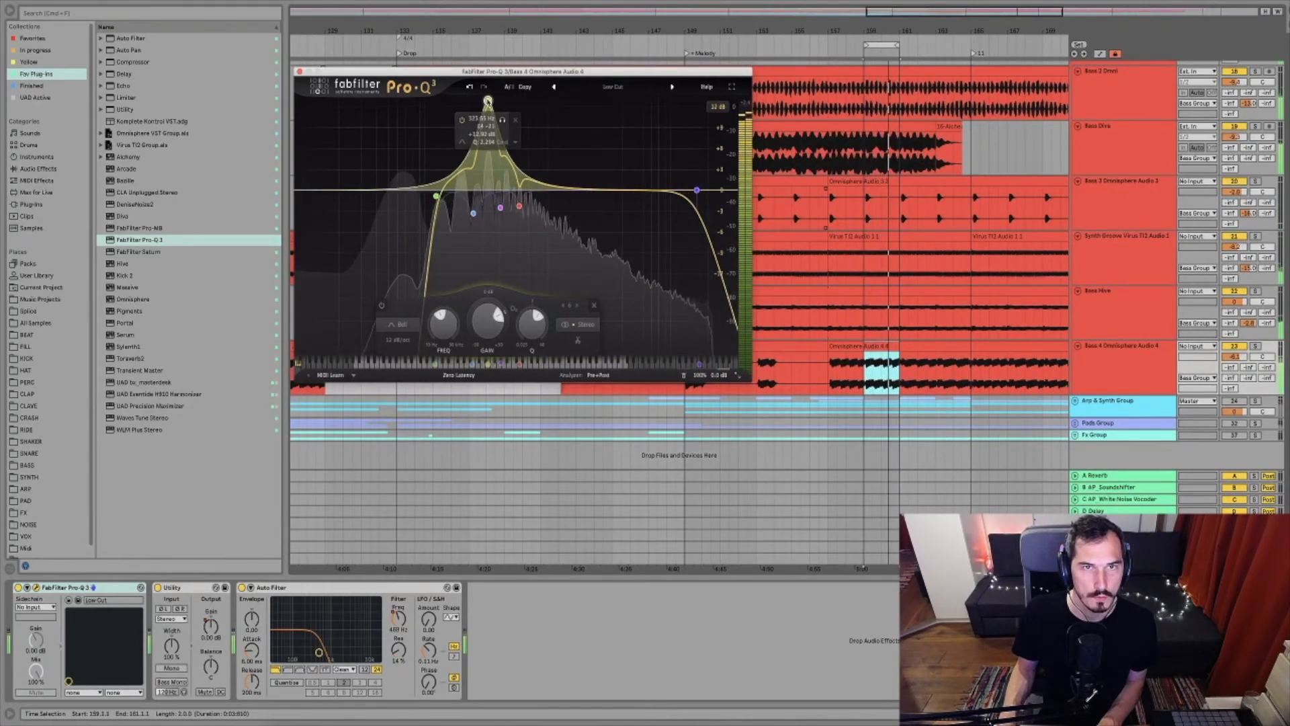
{"action": "scroll", "coordinate": [488, 102], "scroll_direction": "up", "scroll_amount": 8}
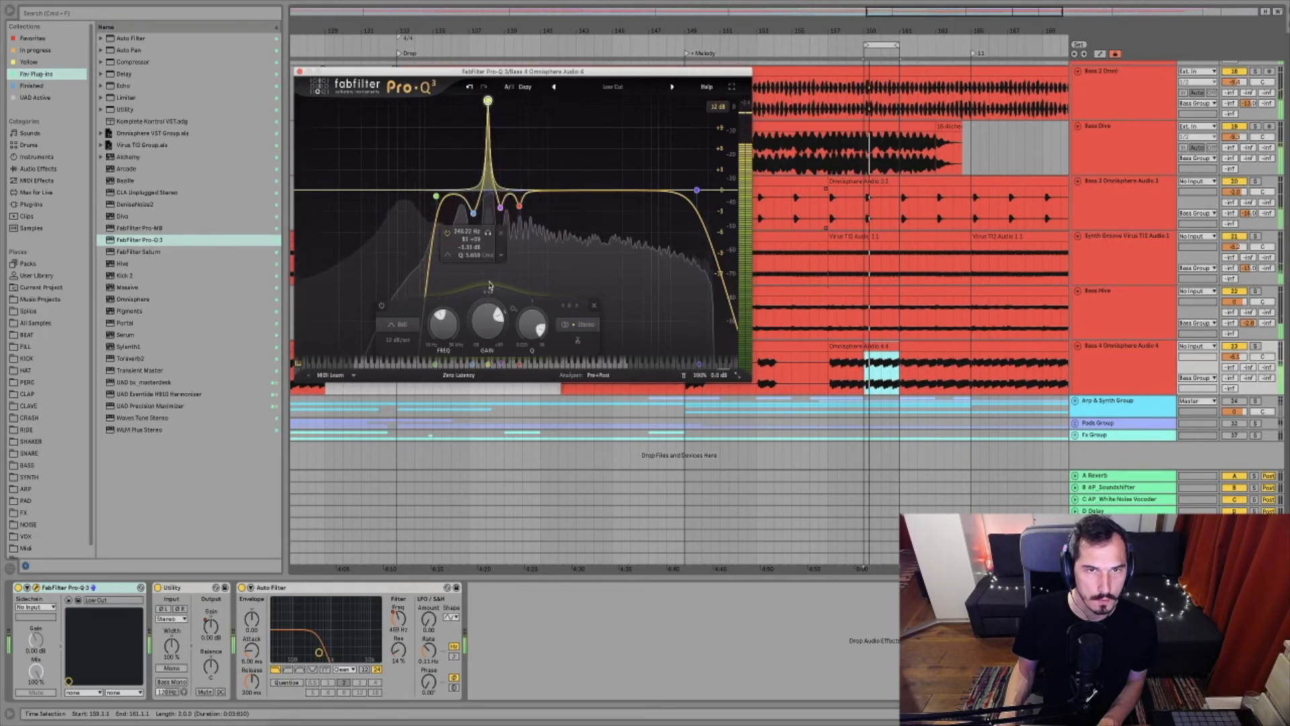
{"action": "left_click_drag", "start_coordinate": [488, 320], "coordinate": [480, 365]}
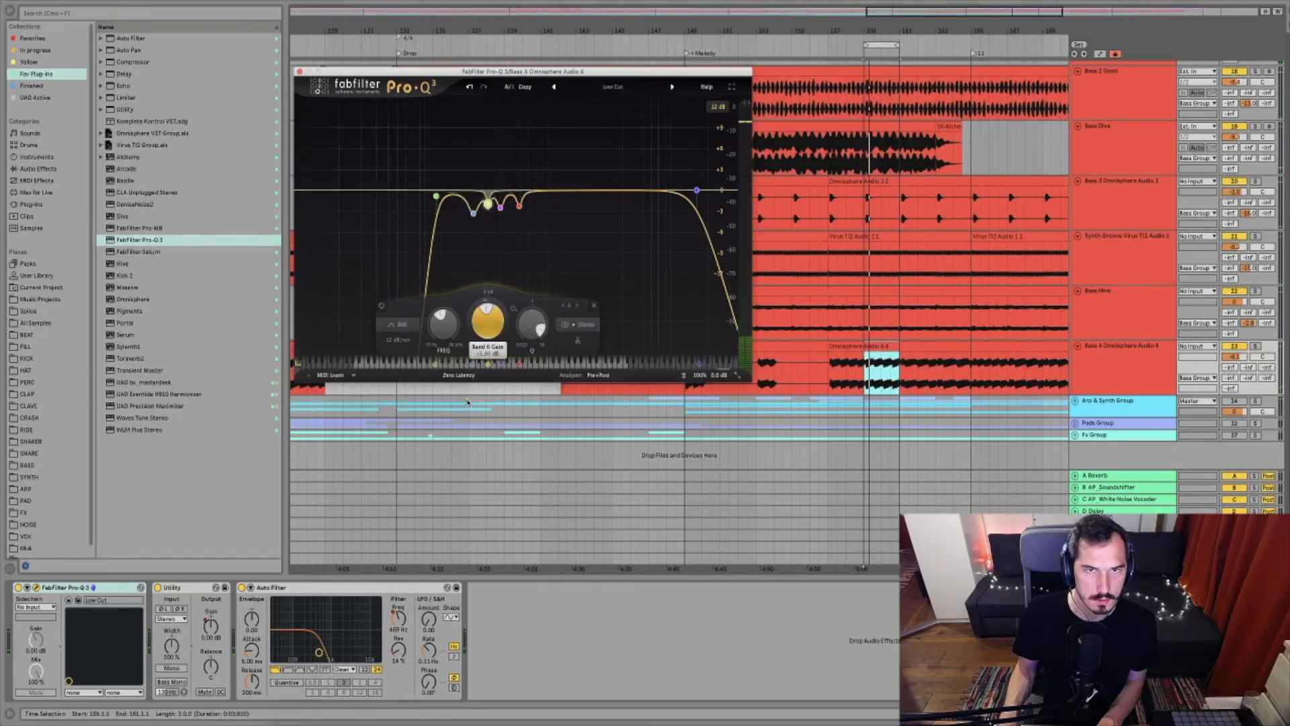
Sweep for further resonances in bars 159 to 161 and cut them with a bell at about 203 Hz and a very narrow one at about 459 Hz
{"action": "left_click_drag", "start_coordinate": [547, 191], "coordinate": [459, 129]}
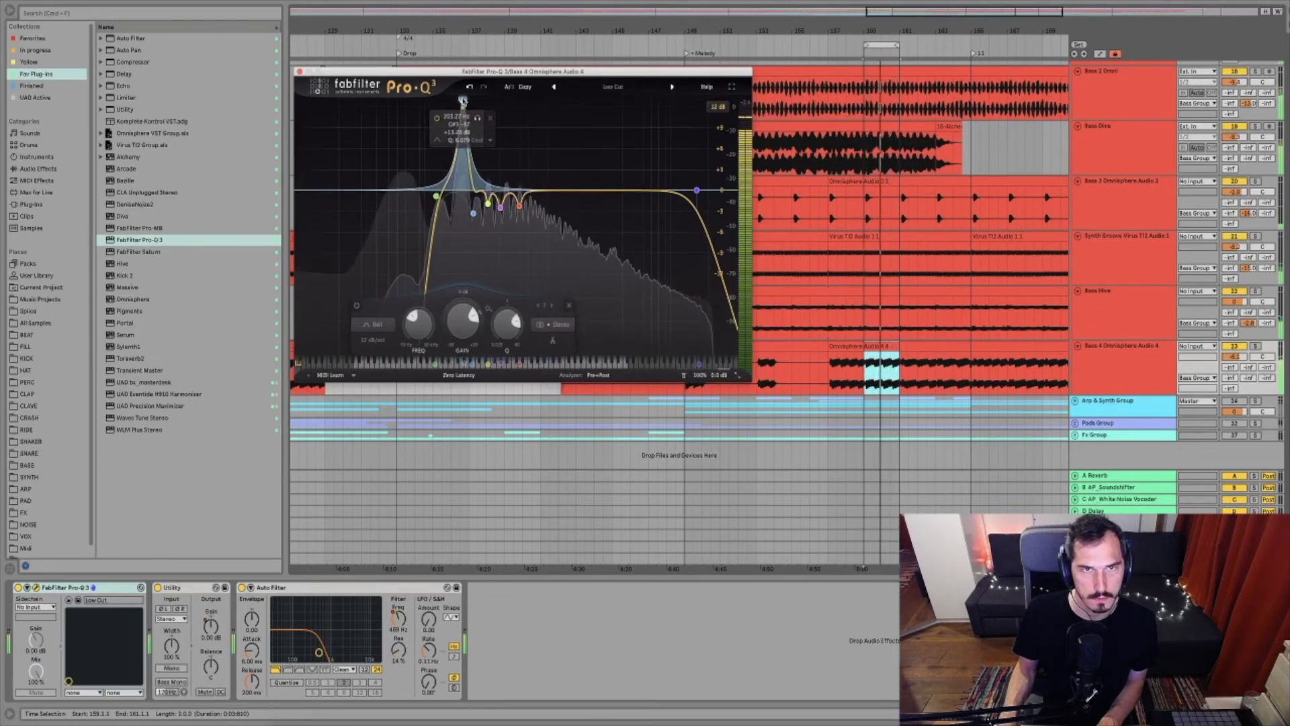
{"action": "left_click_drag", "start_coordinate": [459, 154], "coordinate": [460, 127]}
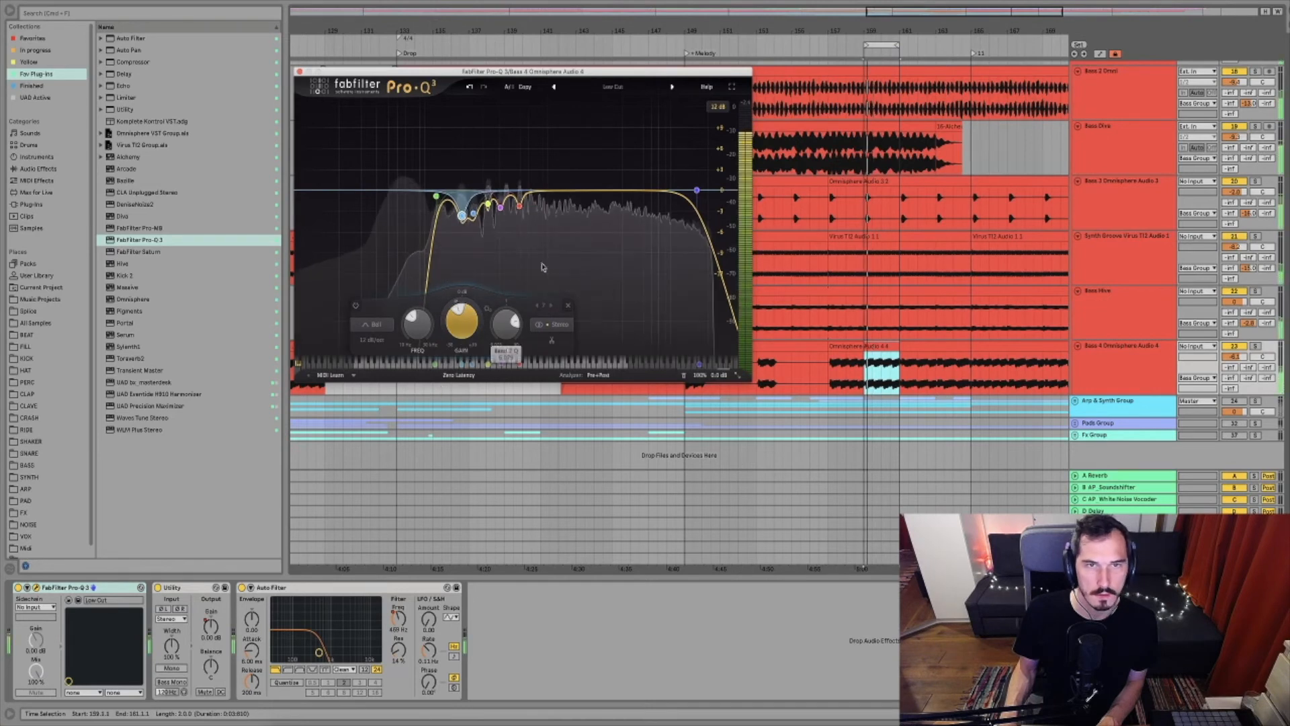
{"action": "left_click_drag", "start_coordinate": [543, 176], "coordinate": [506, 100]}
{"action": "scroll", "coordinate": [507, 101], "scroll_direction": "up", "scroll_amount": 10}
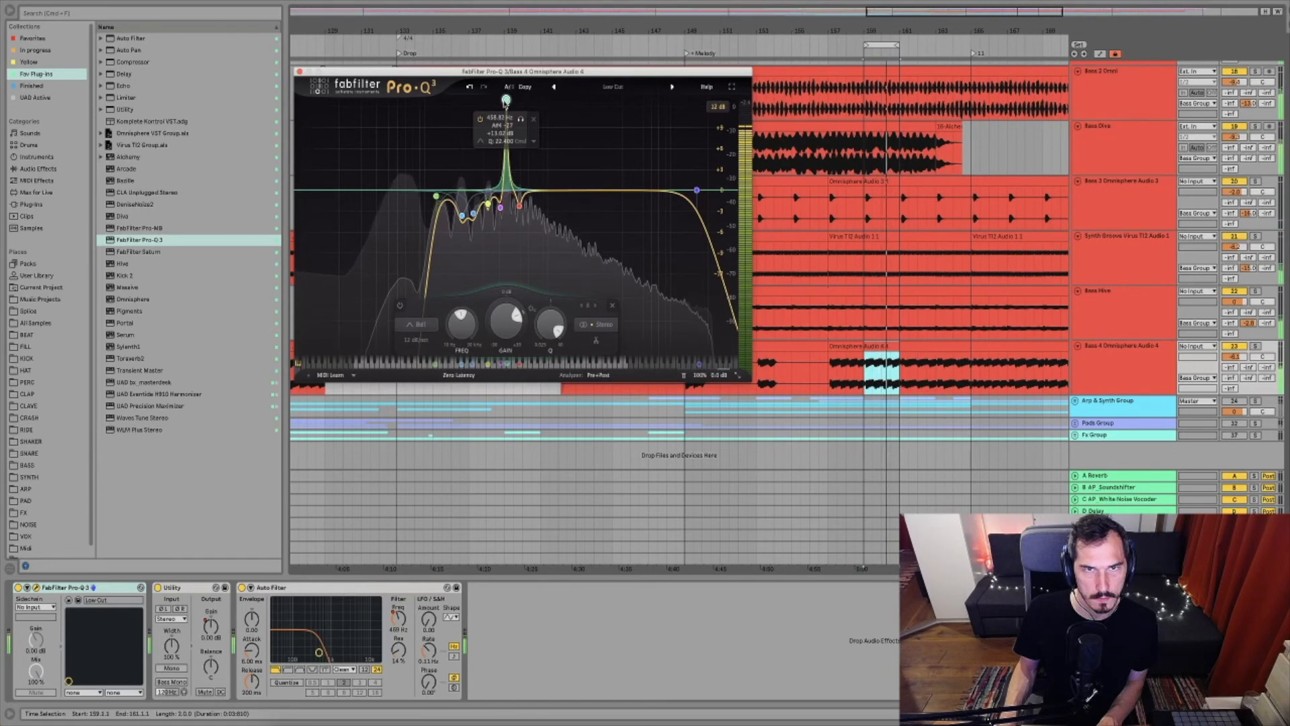
{"action": "left_click_drag", "start_coordinate": [506, 323], "coordinate": [494, 370]}
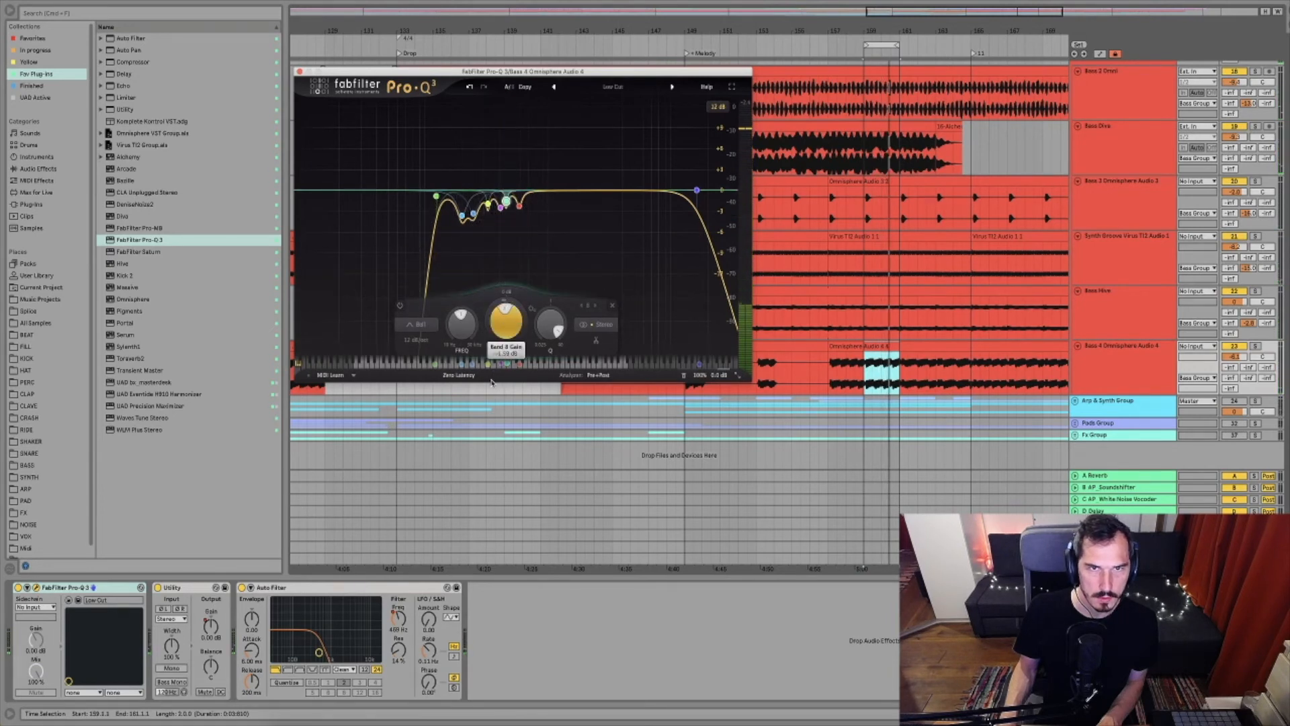
{"action": "mouse_move", "coordinate": [433, 237]}
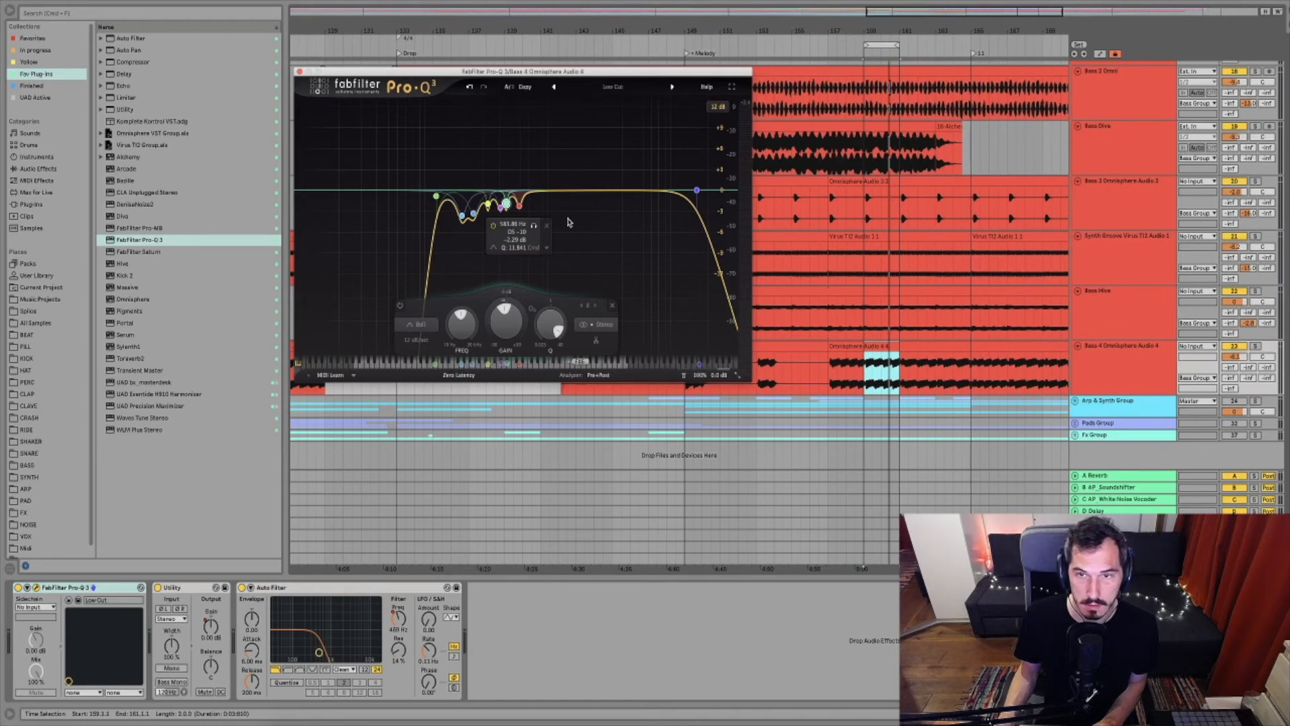
Loop bars 161 to 163 on Bass 4 and cut a narrow bell by about 2.1 dB at about 519 Hz
{"action": "left_click_drag", "start_coordinate": [900, 377], "coordinate": [935, 381]}
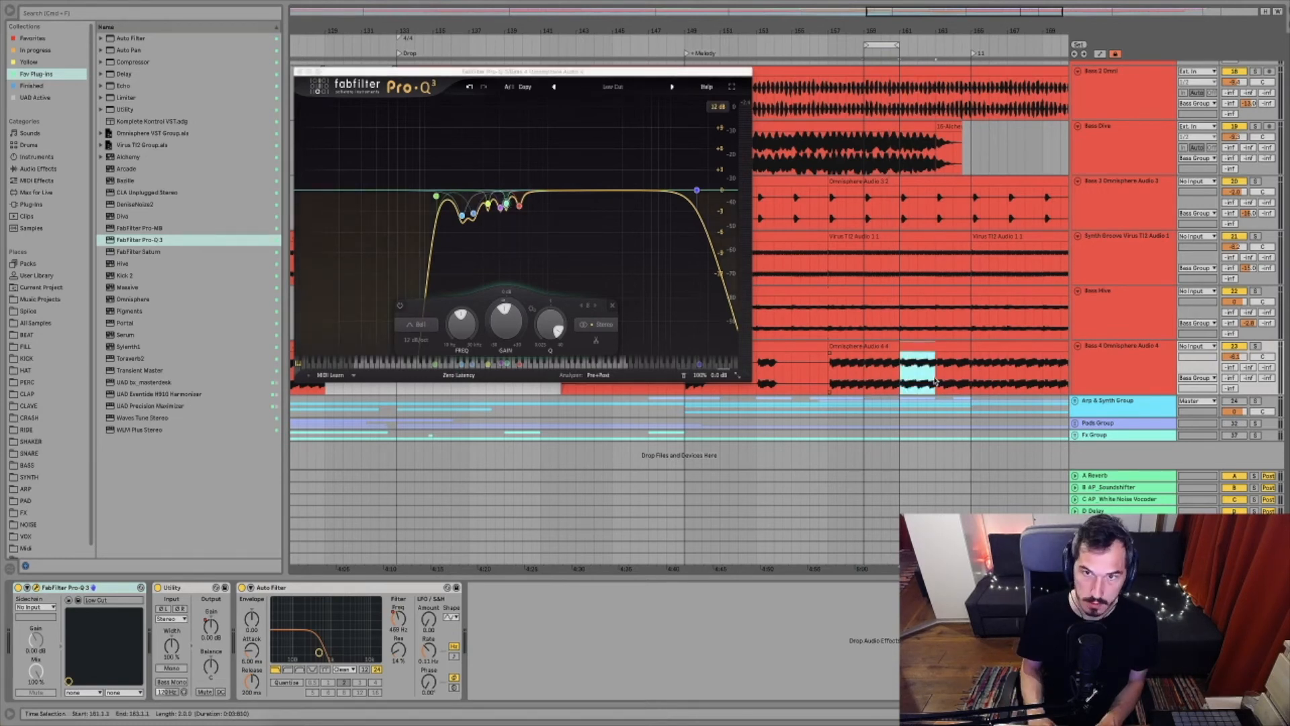
{"action": "key", "text": "super+l"}
{"action": "key", "text": "space"}
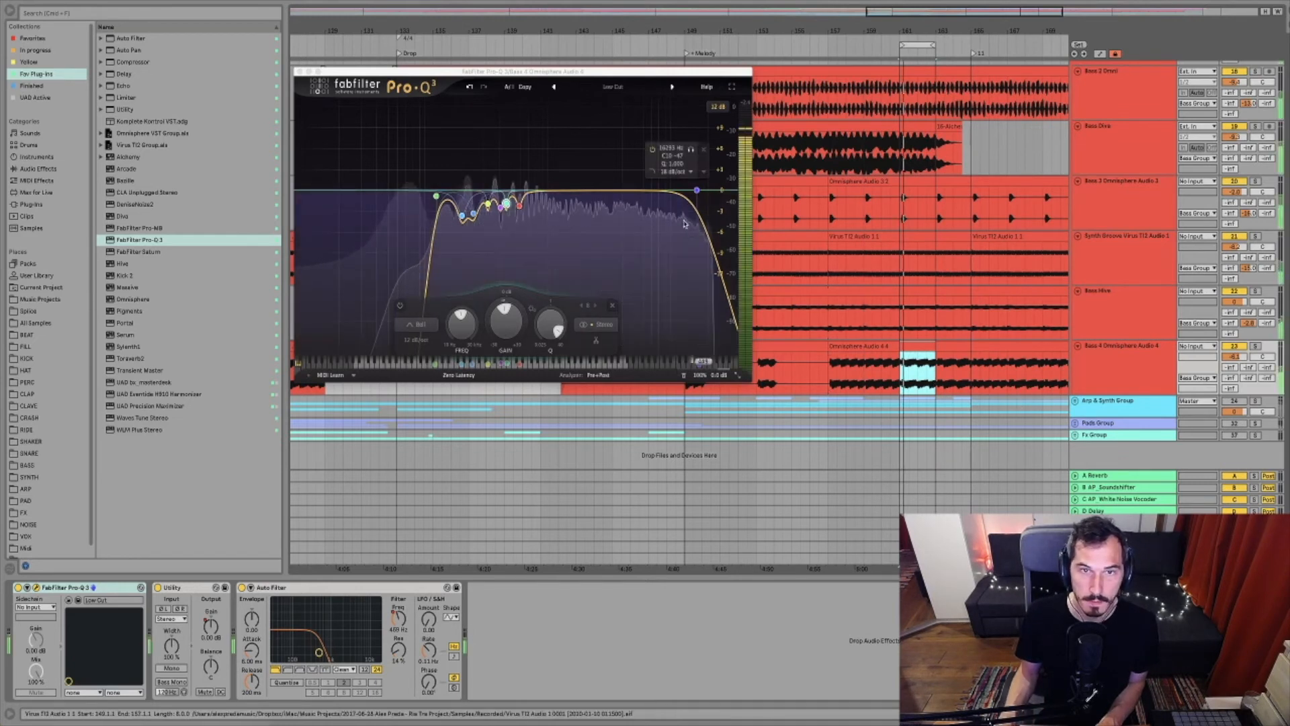
{"action": "left_click", "coordinate": [544, 192]}
{"action": "left_click_drag", "start_coordinate": [544, 193], "coordinate": [512, 203]}
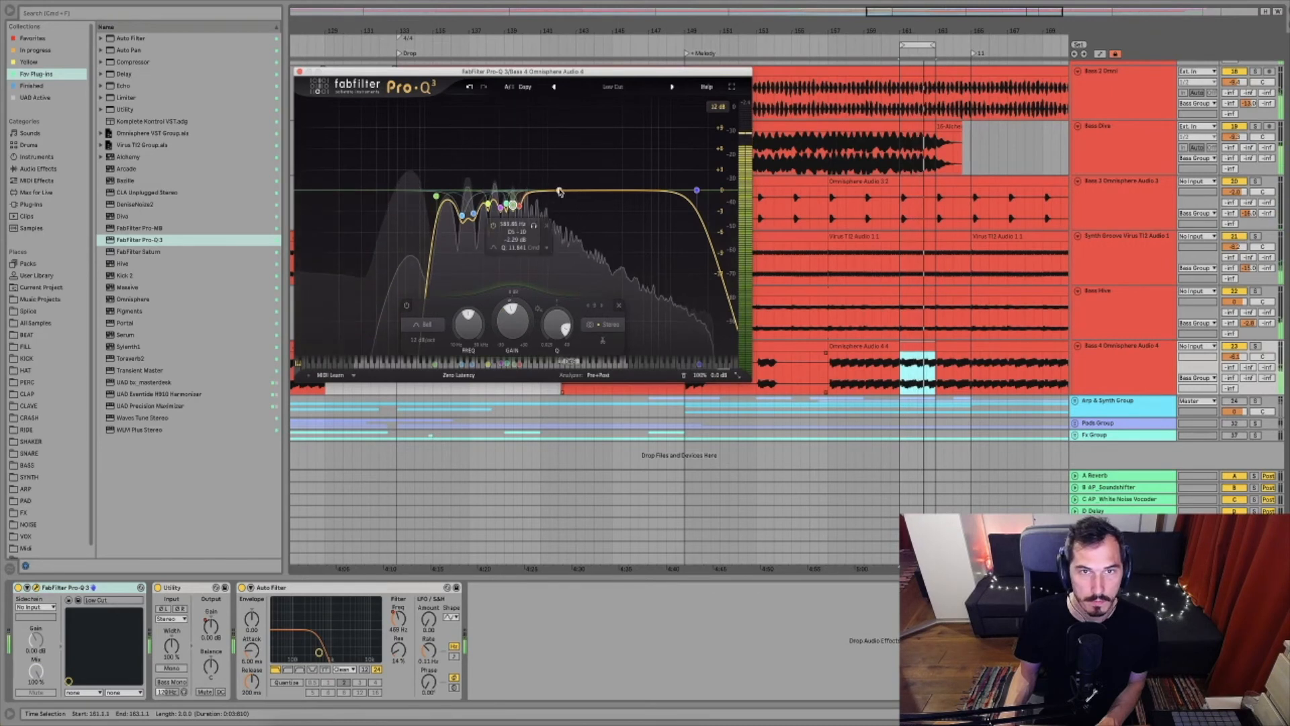
Add a narrow bell cut between the 325 Hz and 411 Hz dips, and delete a test bell swept above 1 kHz
{"action": "left_click_drag", "start_coordinate": [559, 193], "coordinate": [493, 106]}
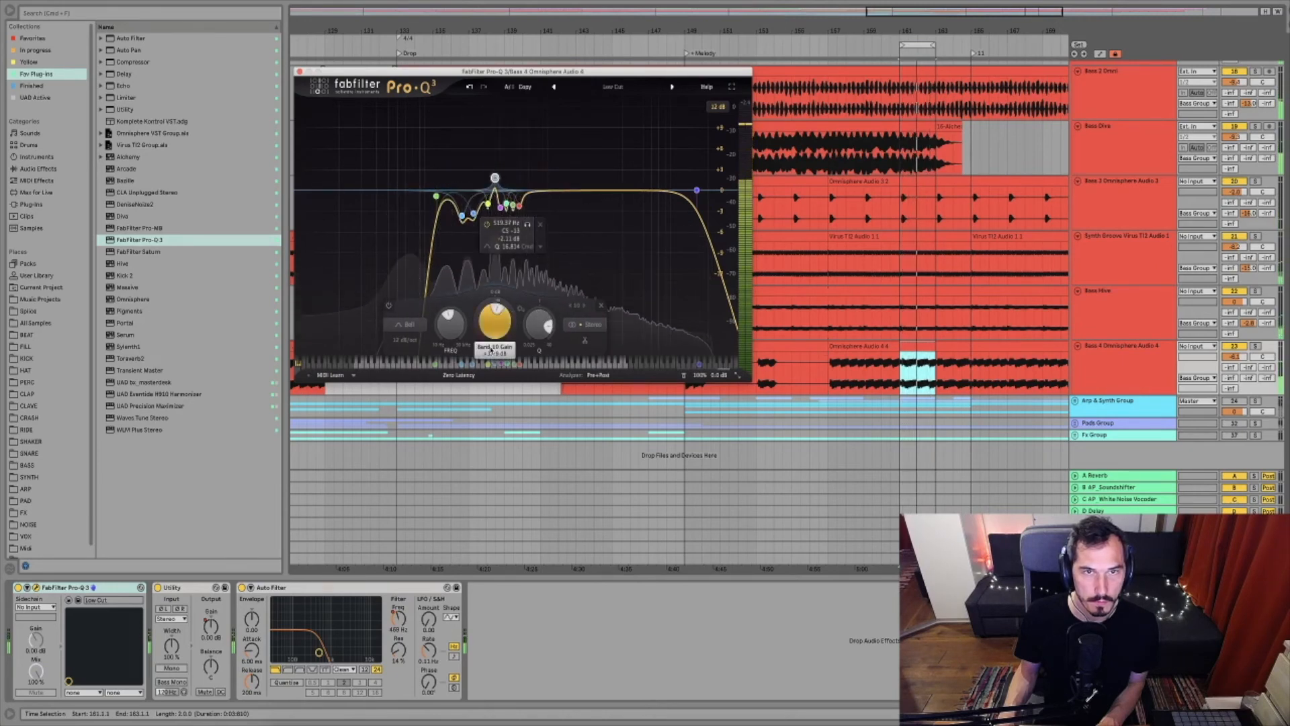
{"action": "key", "text": "space"}
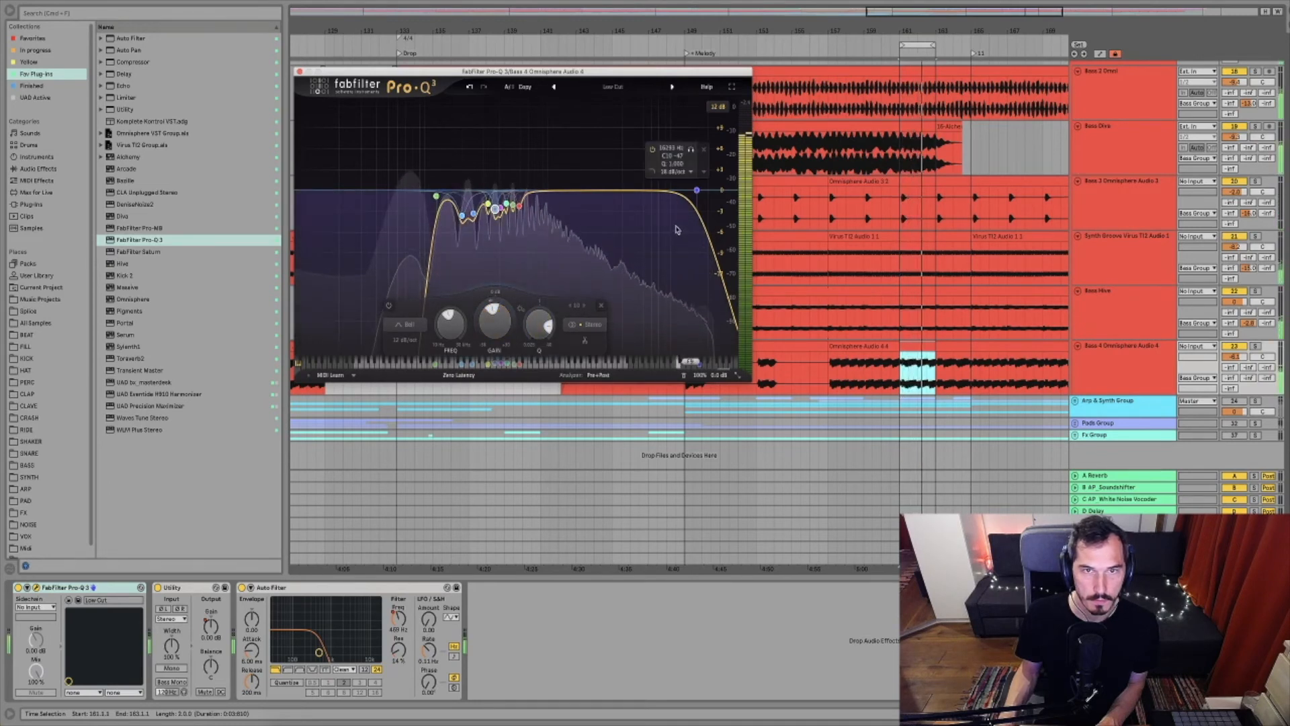
{"action": "left_click_drag", "start_coordinate": [537, 139], "coordinate": [559, 112]}
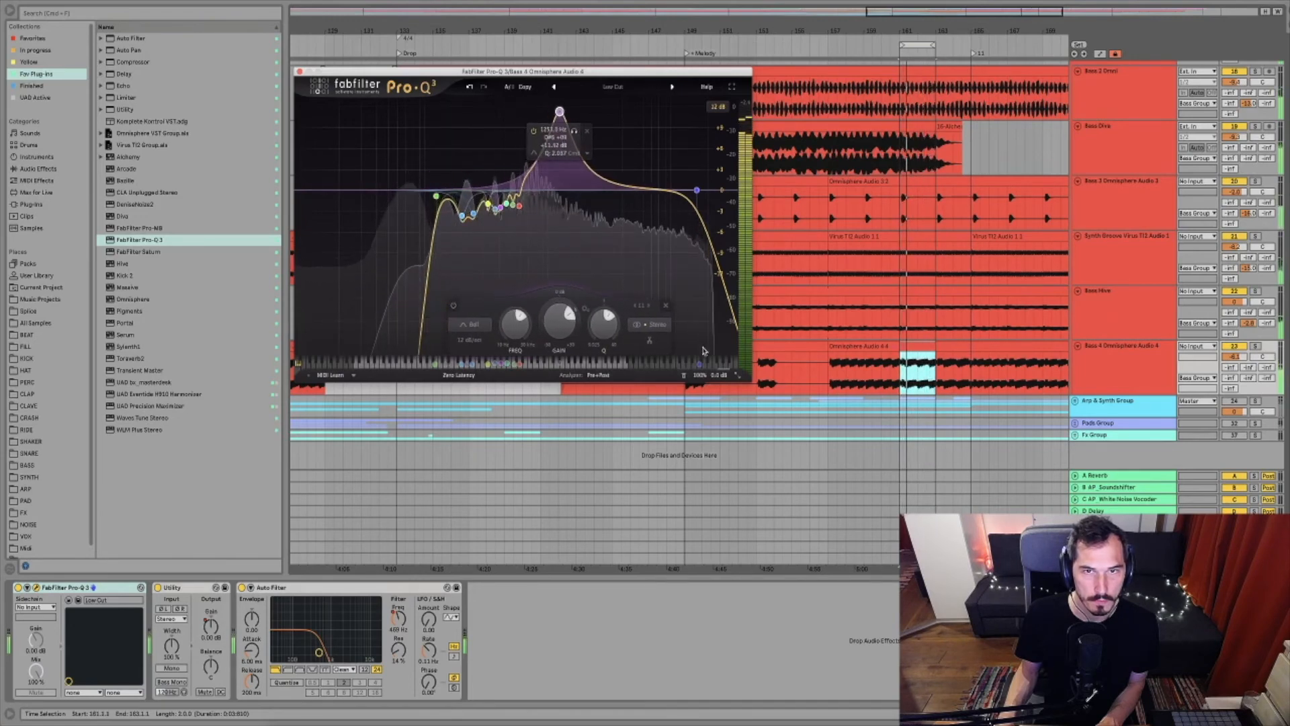
{"action": "left_click", "coordinate": [663, 305]}
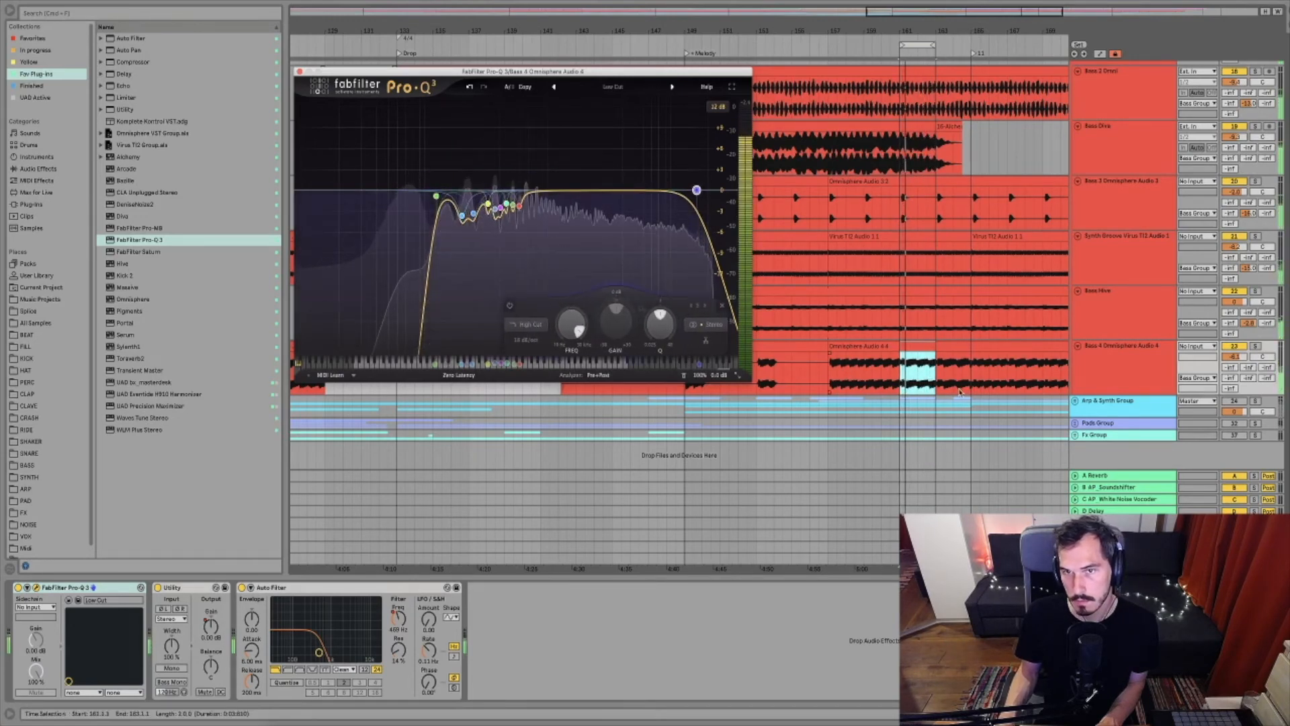
Loop bars 163 to 165, sweep test bells to about 590 Hz and 338 Hz, delete both and close Pro-Q 3
{"action": "left_click_drag", "start_coordinate": [938, 388], "coordinate": [970, 384]}
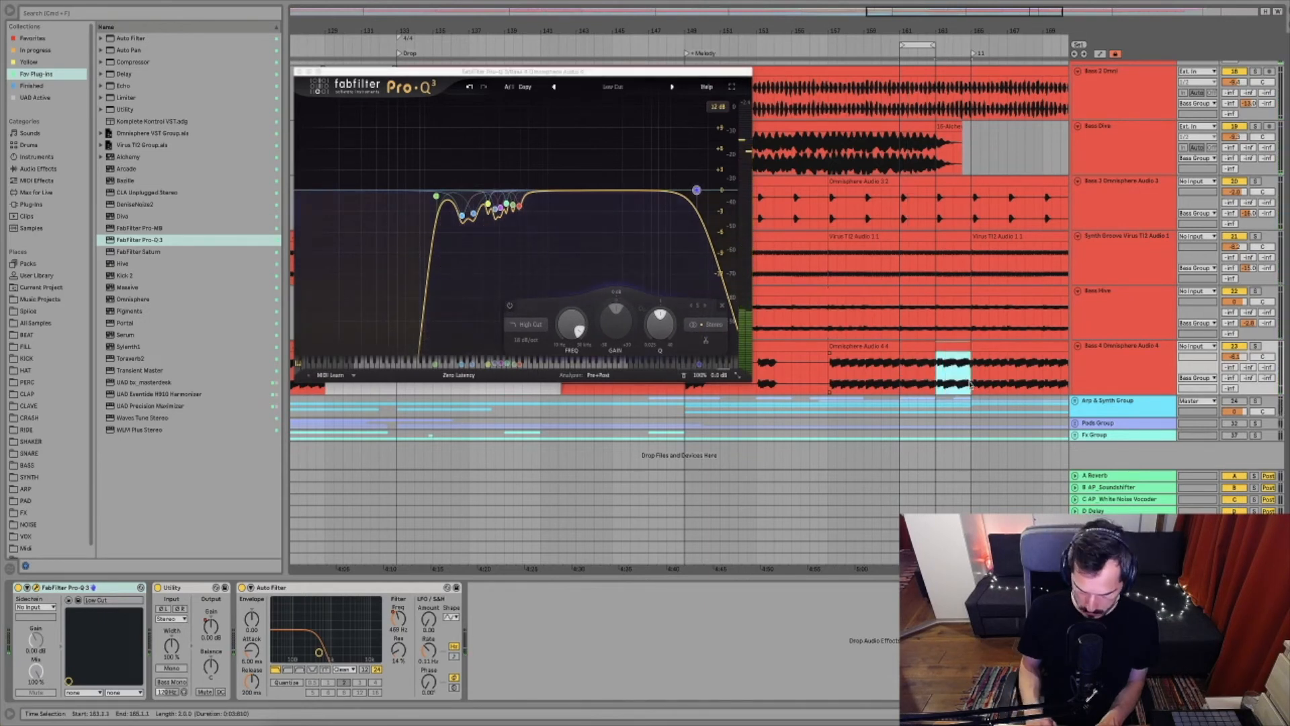
{"action": "key", "text": "ctrl+l"}
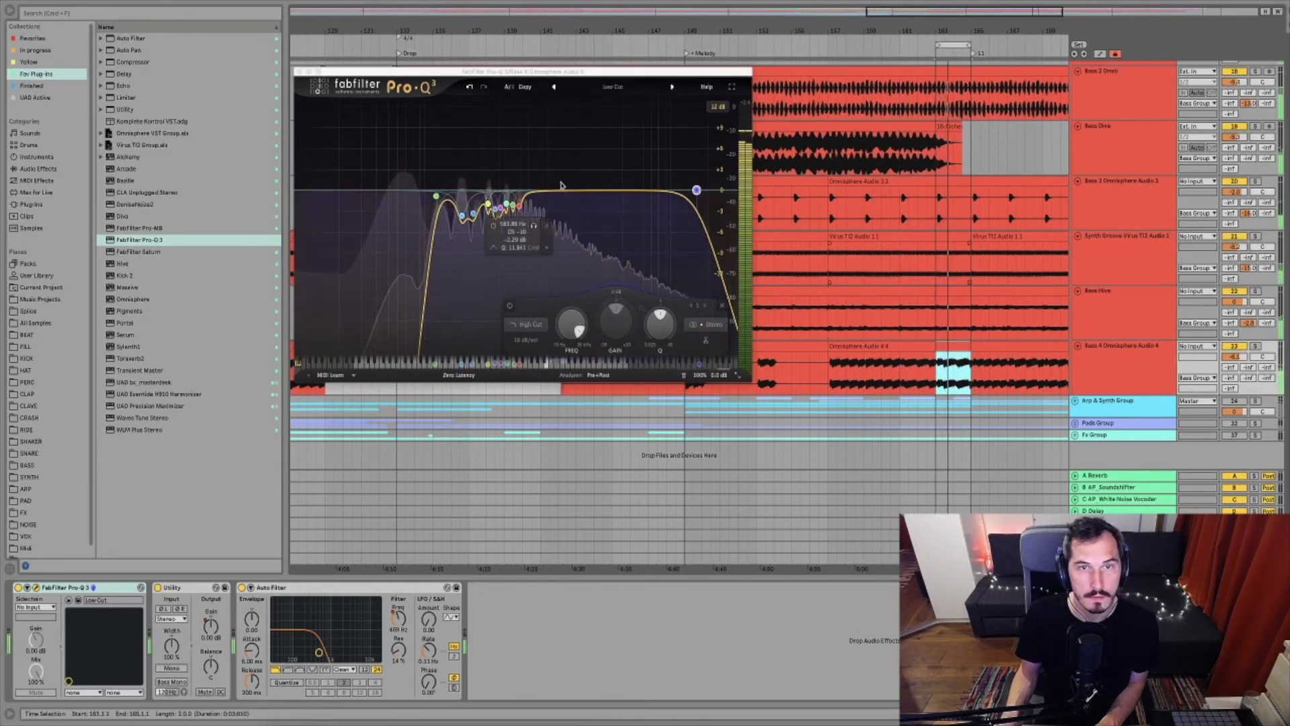
{"action": "left_click_drag", "start_coordinate": [555, 194], "coordinate": [519, 103]}
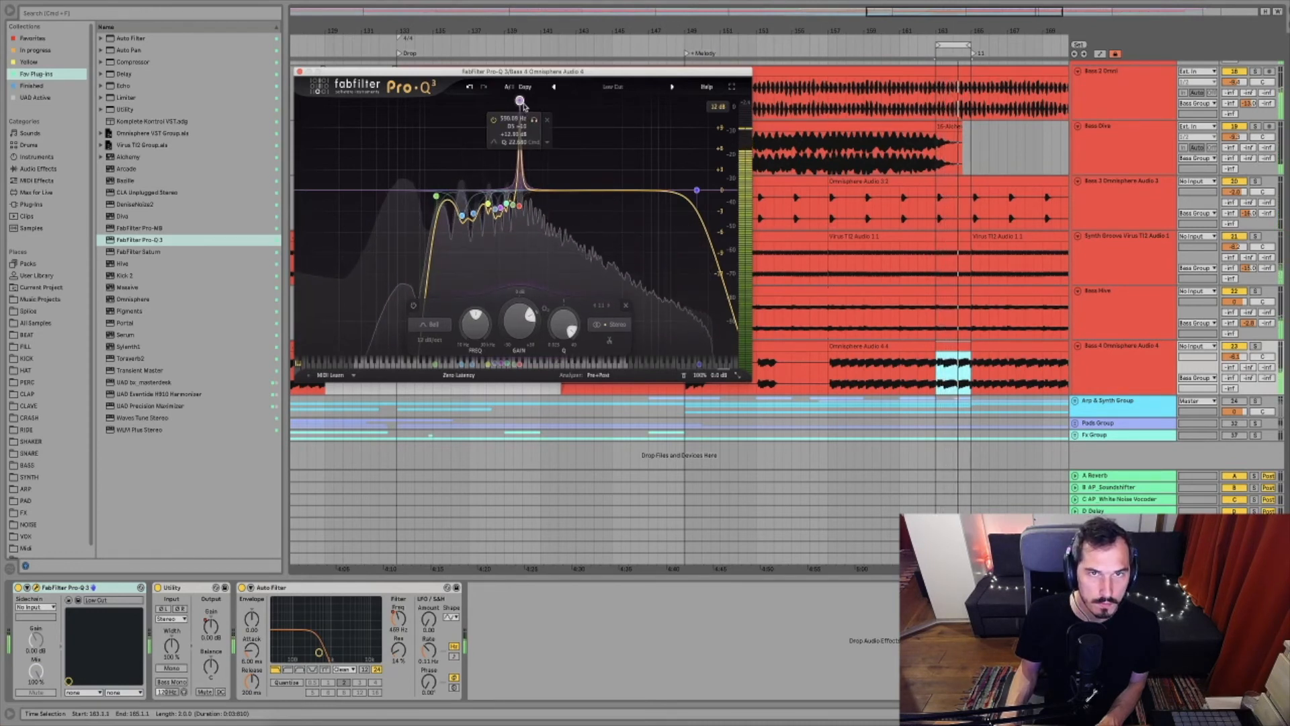
{"action": "left_click", "coordinate": [627, 307]}
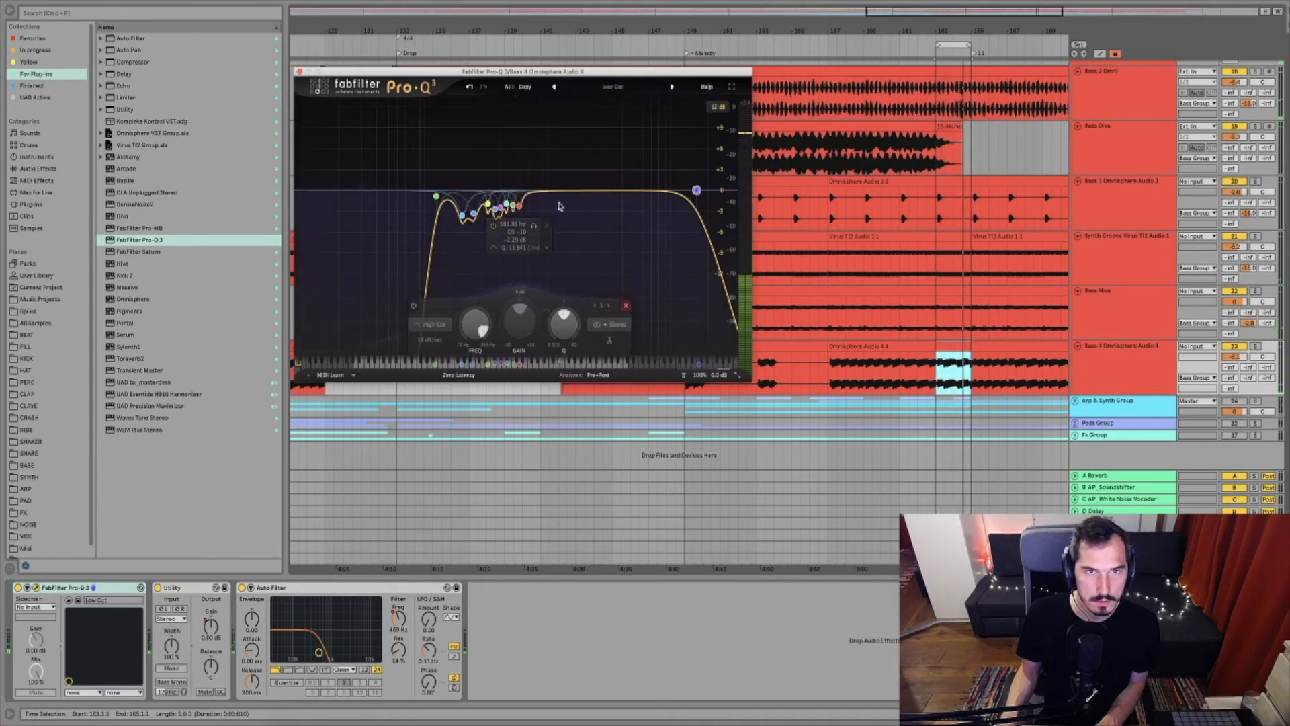
{"action": "left_click_drag", "start_coordinate": [538, 194], "coordinate": [491, 105]}
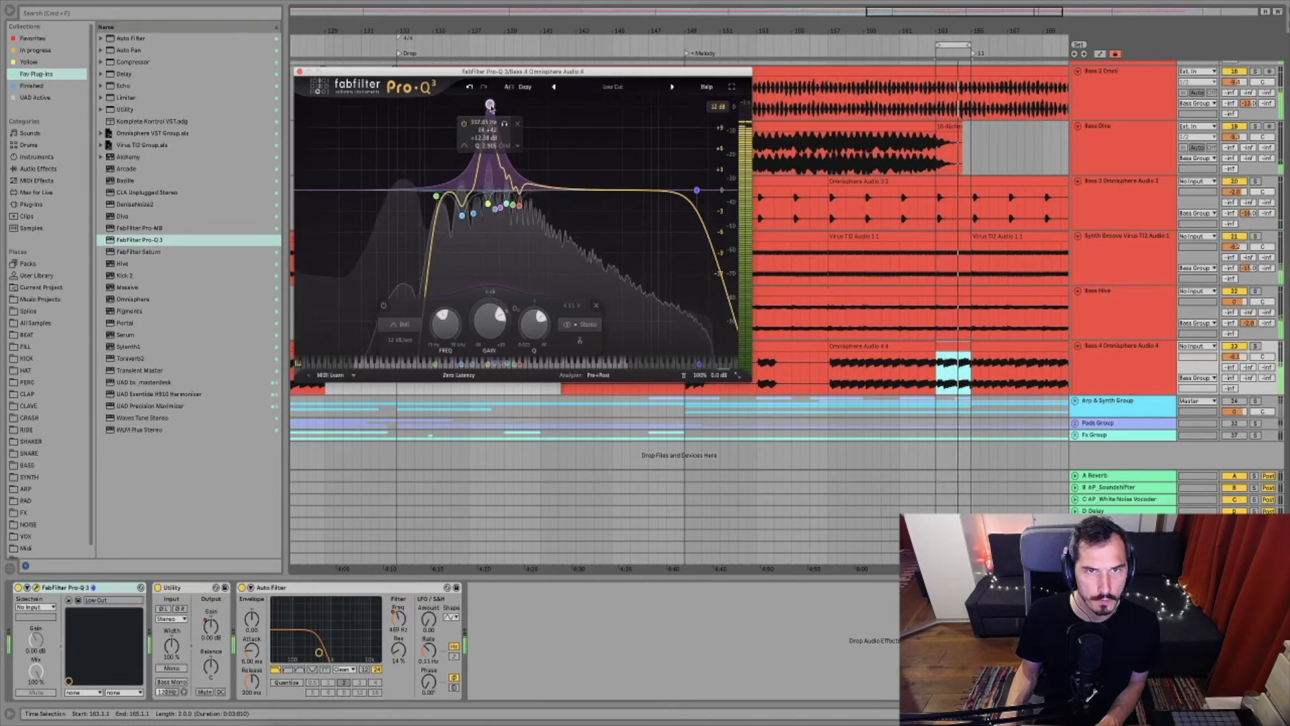
{"action": "left_click", "coordinate": [596, 305]}
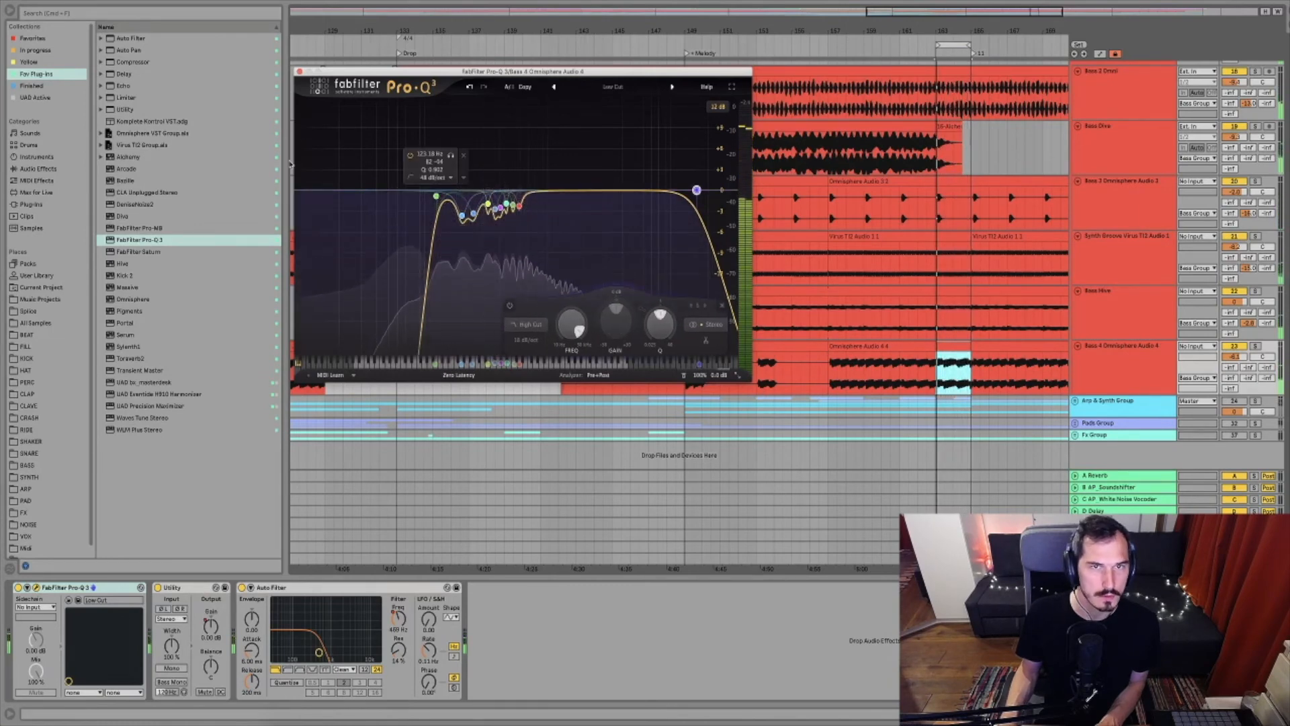
{"action": "left_click", "coordinate": [299, 72]}
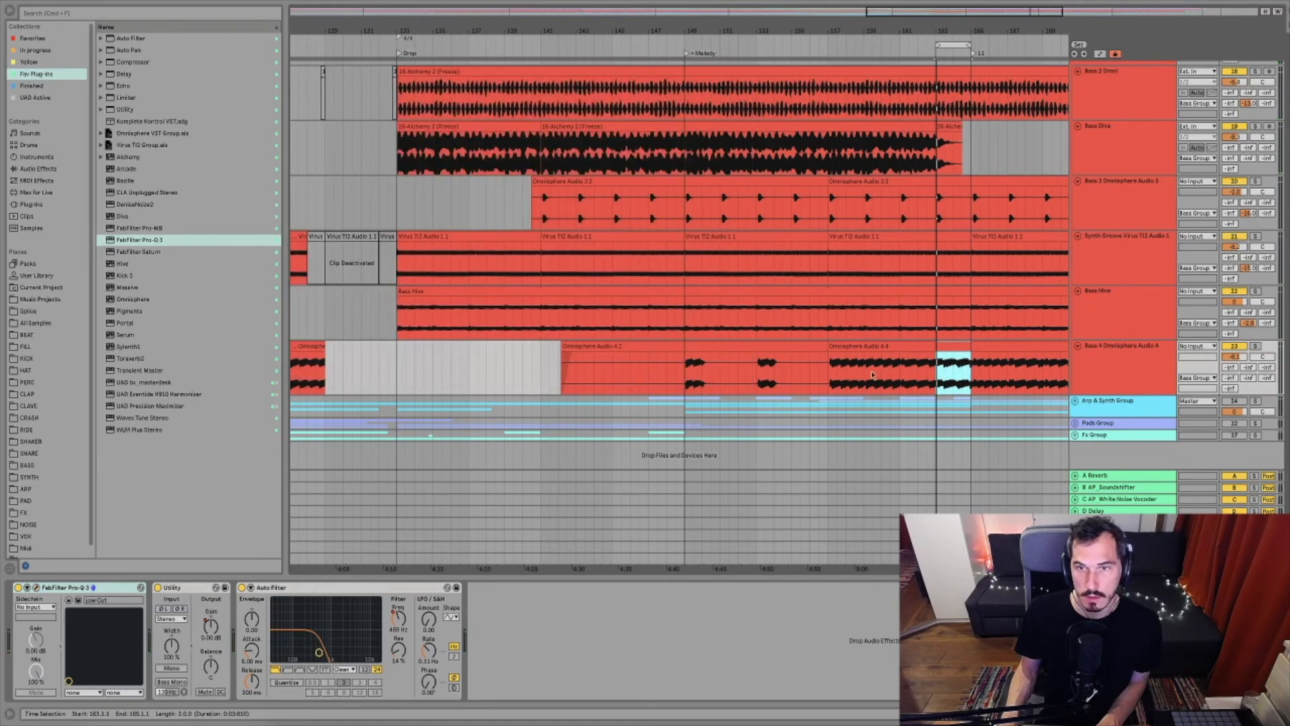
Play Bass 4 soloed from bar 157 and compare its sound with the Pro-Q 3 bell cuts bypassed and enabled
{"action": "left_click", "coordinate": [830, 385]}
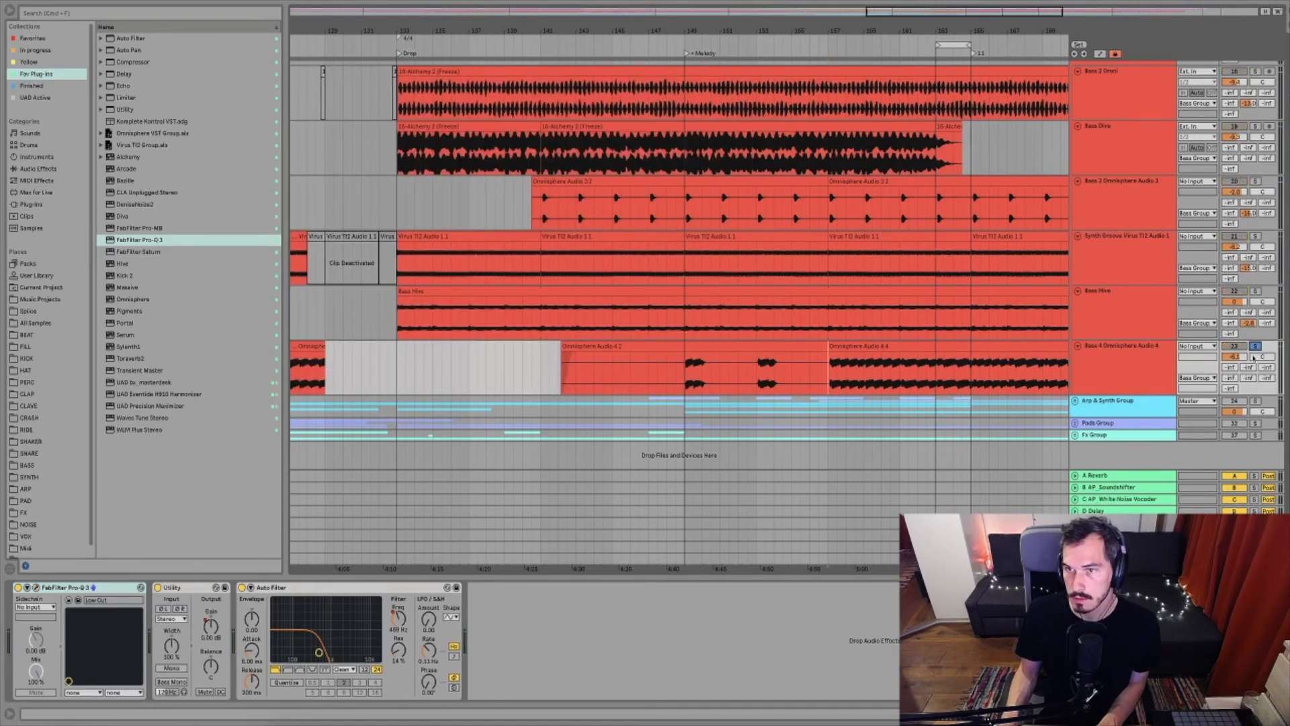
{"action": "left_click_drag", "start_coordinate": [857, 28], "coordinate": [856, 98]}
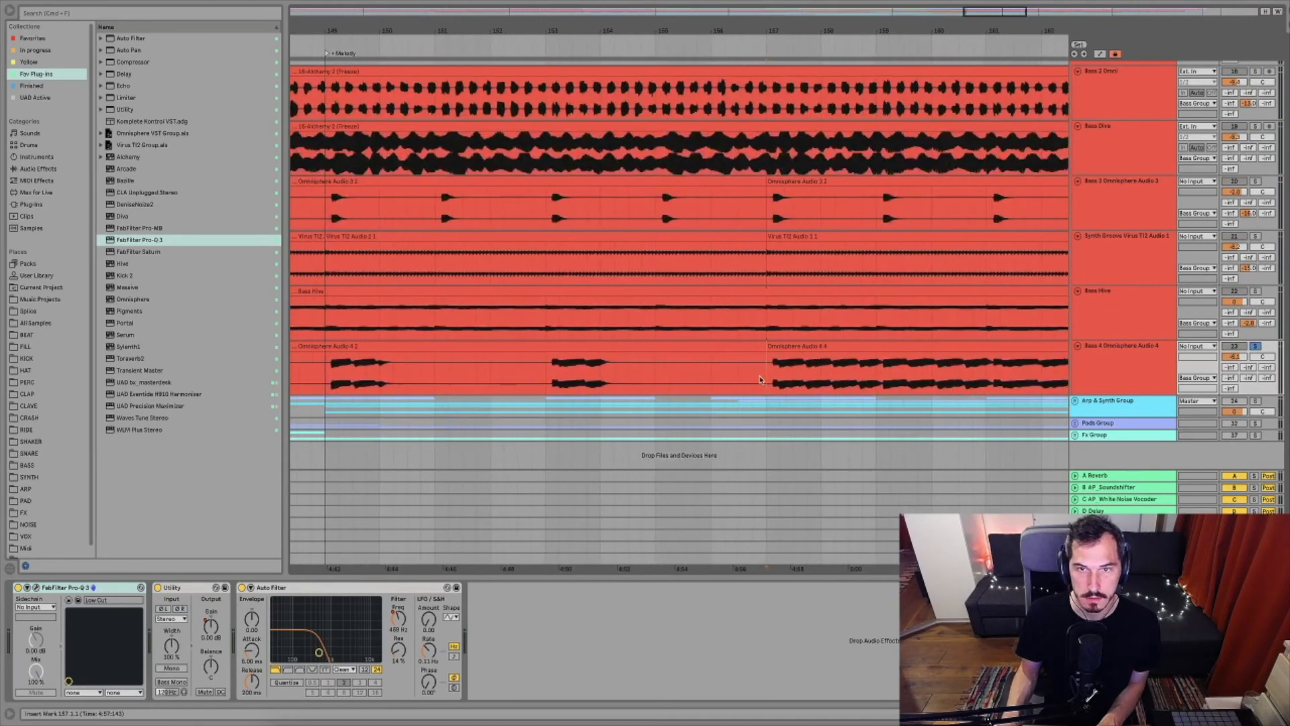
{"action": "key", "text": "space"}
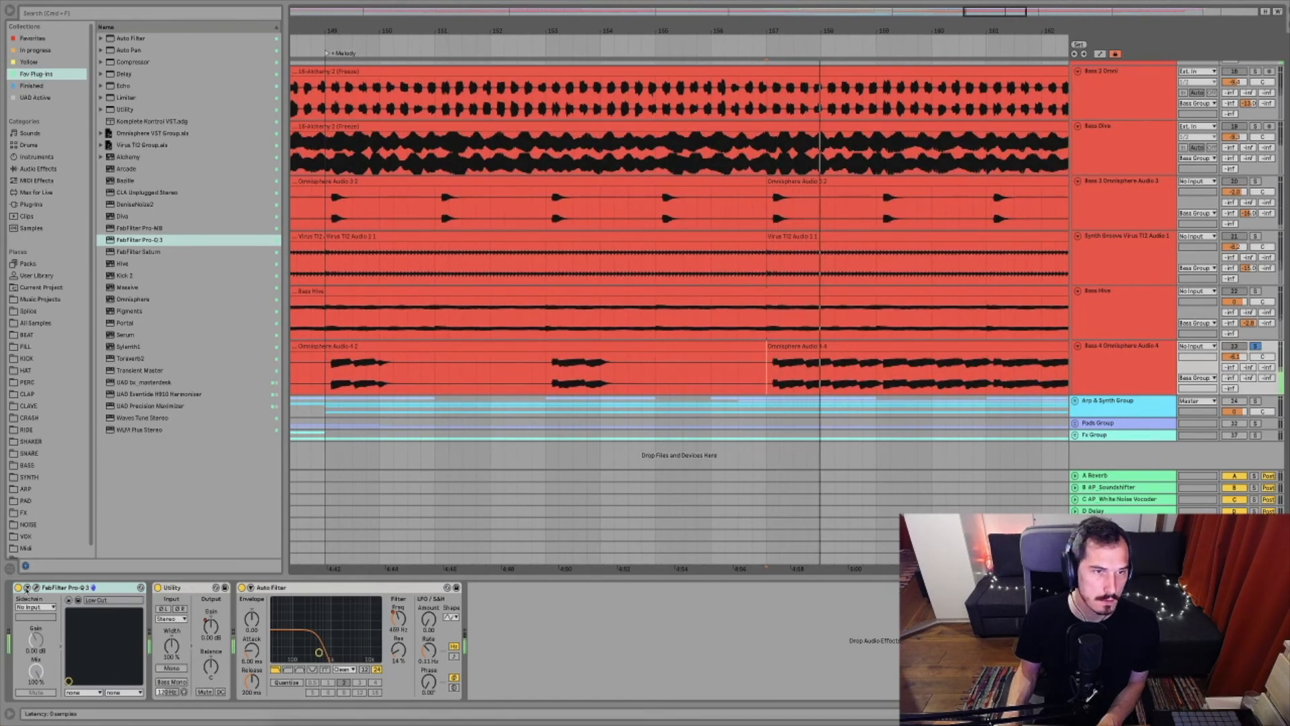
{"action": "left_click", "coordinate": [35, 587]}
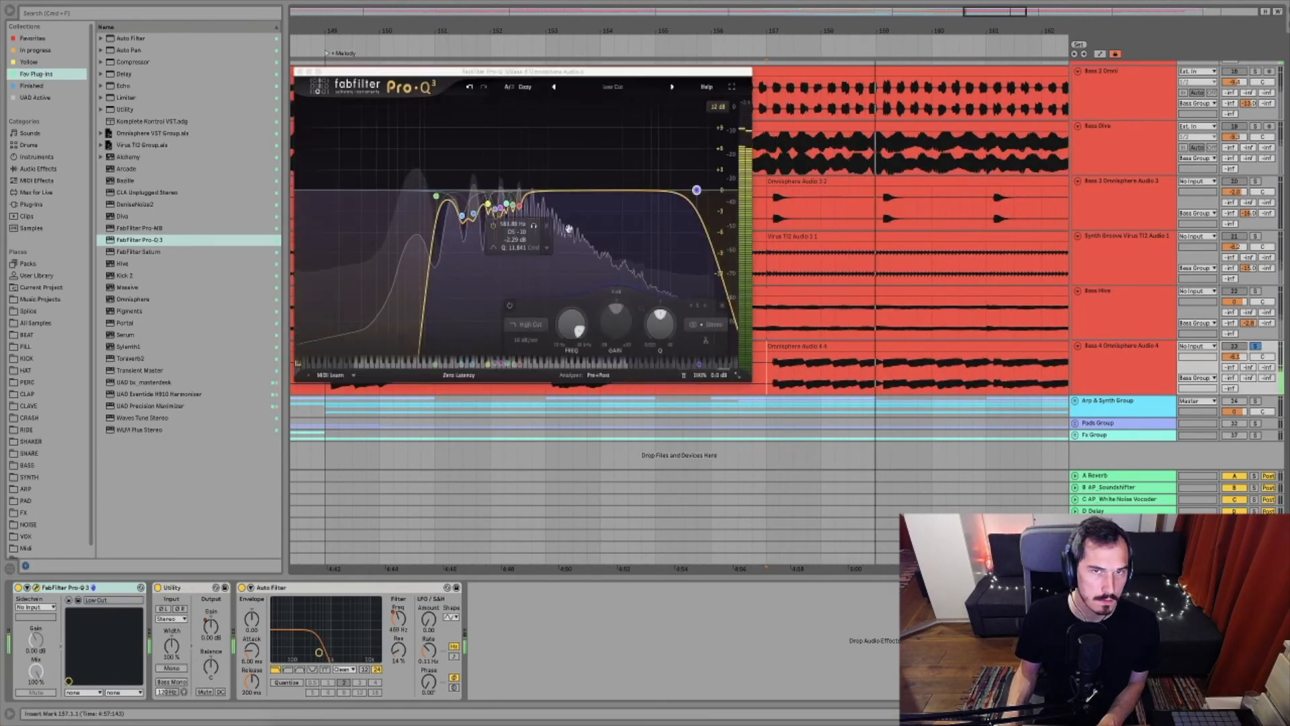
{"action": "left_click_drag", "start_coordinate": [456, 183], "coordinate": [457, 185]}
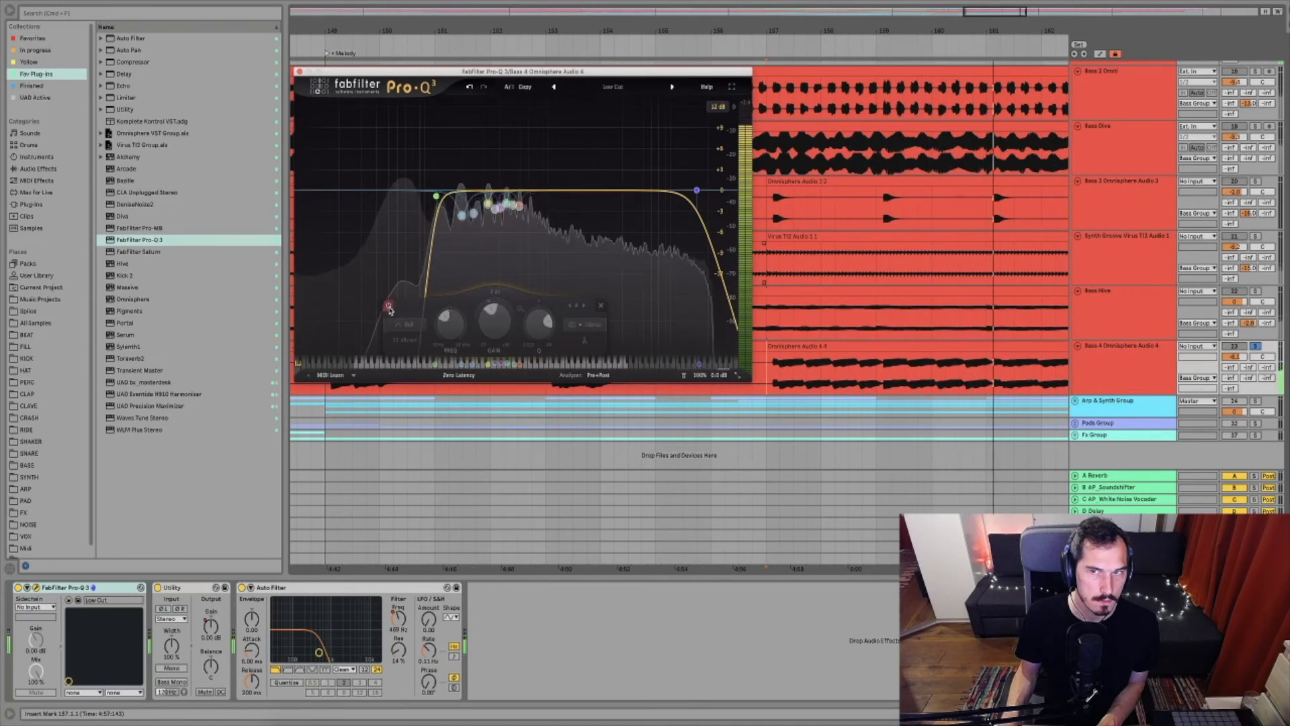
{"action": "left_click", "coordinate": [389, 307]}
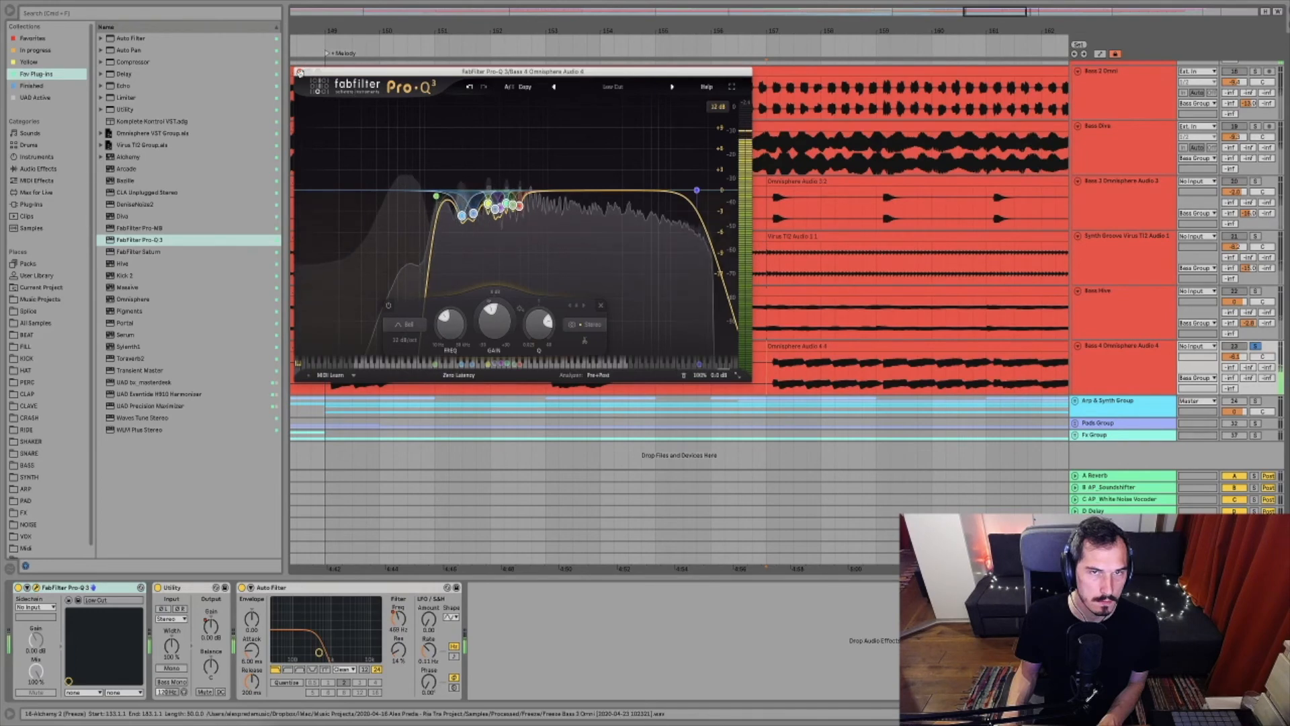
{"action": "left_click", "coordinate": [300, 72]}
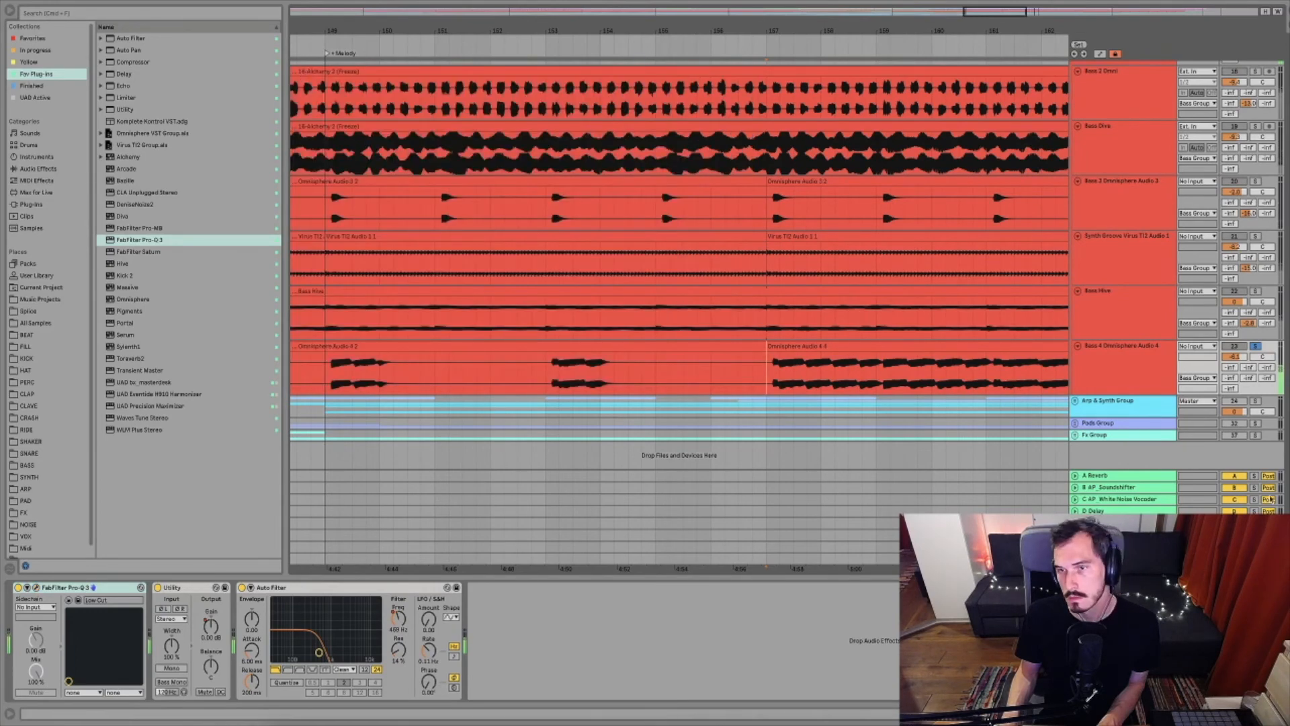
Unsolo Bass 4 and compare its Pro-Q 3 bell cuts bypassed and enabled while all the layers play around bars 163 to 165
{"action": "left_click", "coordinate": [1255, 347]}
{"action": "scroll", "coordinate": [906, 49], "scroll_direction": "up", "scroll_amount": 3}
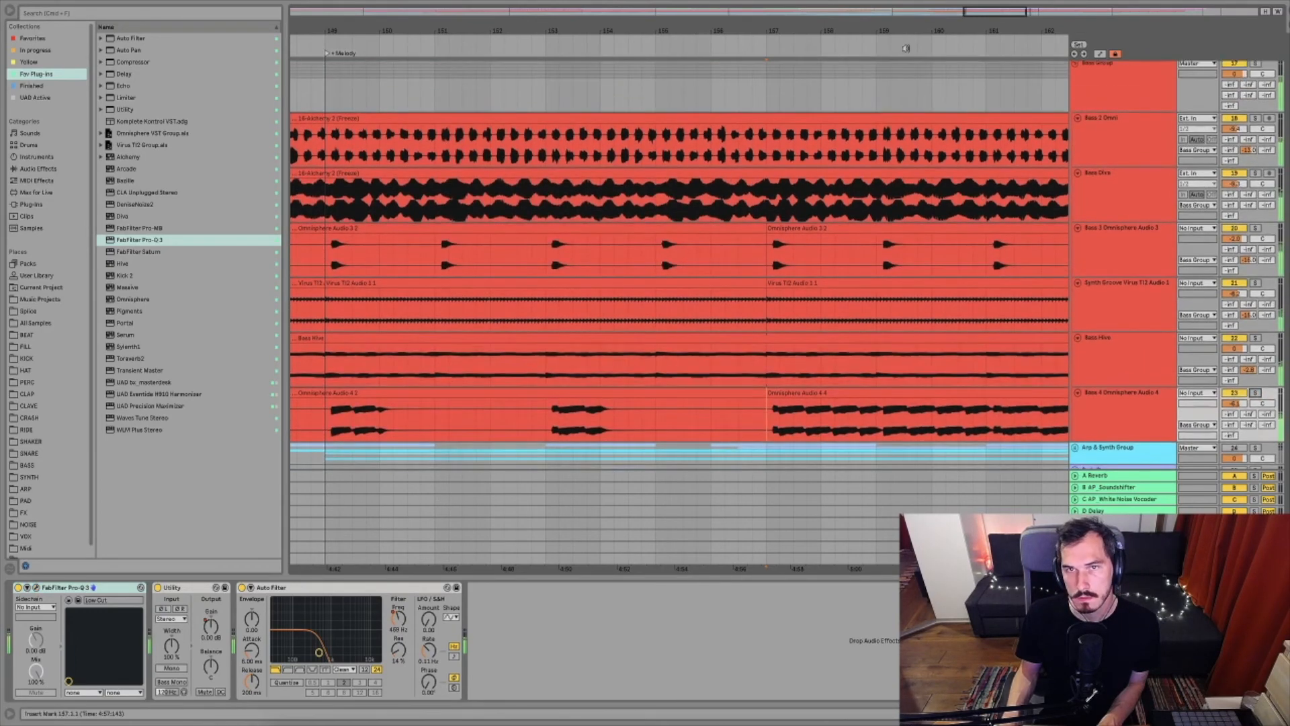
{"action": "left_click_drag", "start_coordinate": [887, 29], "coordinate": [518, 5]}
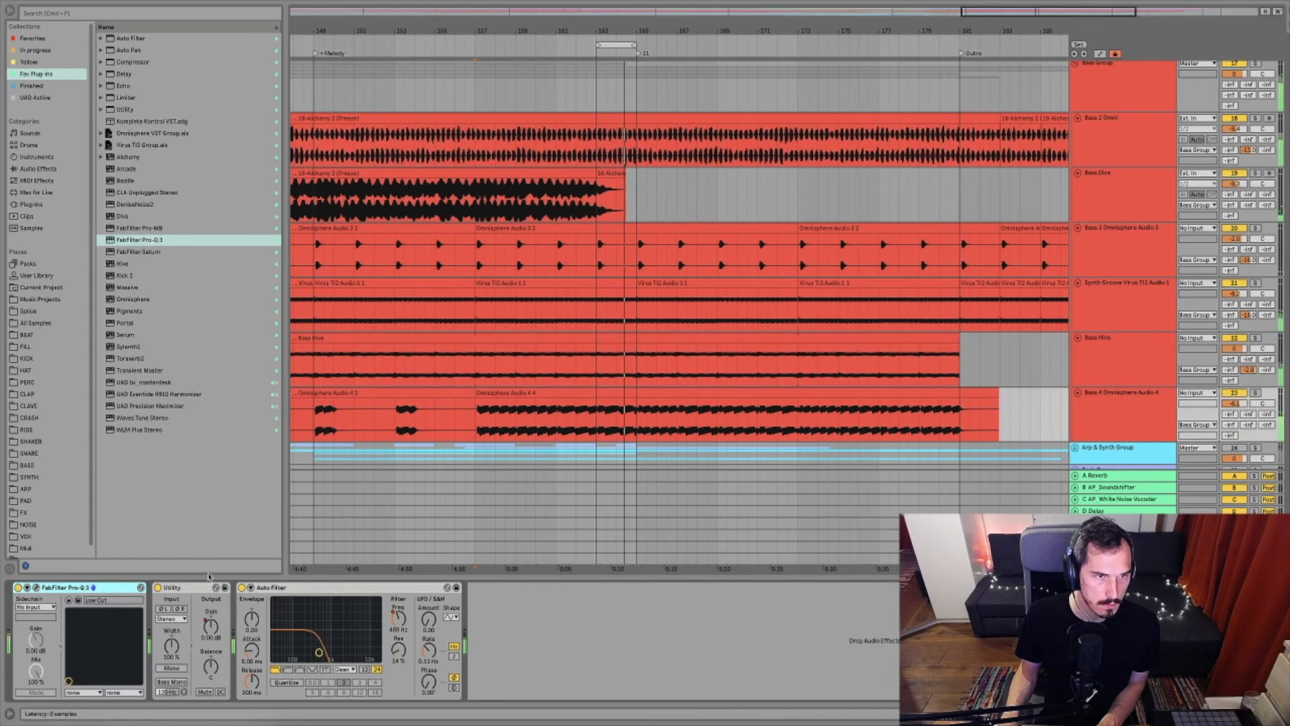
{"action": "key", "text": "super+alt+p"}
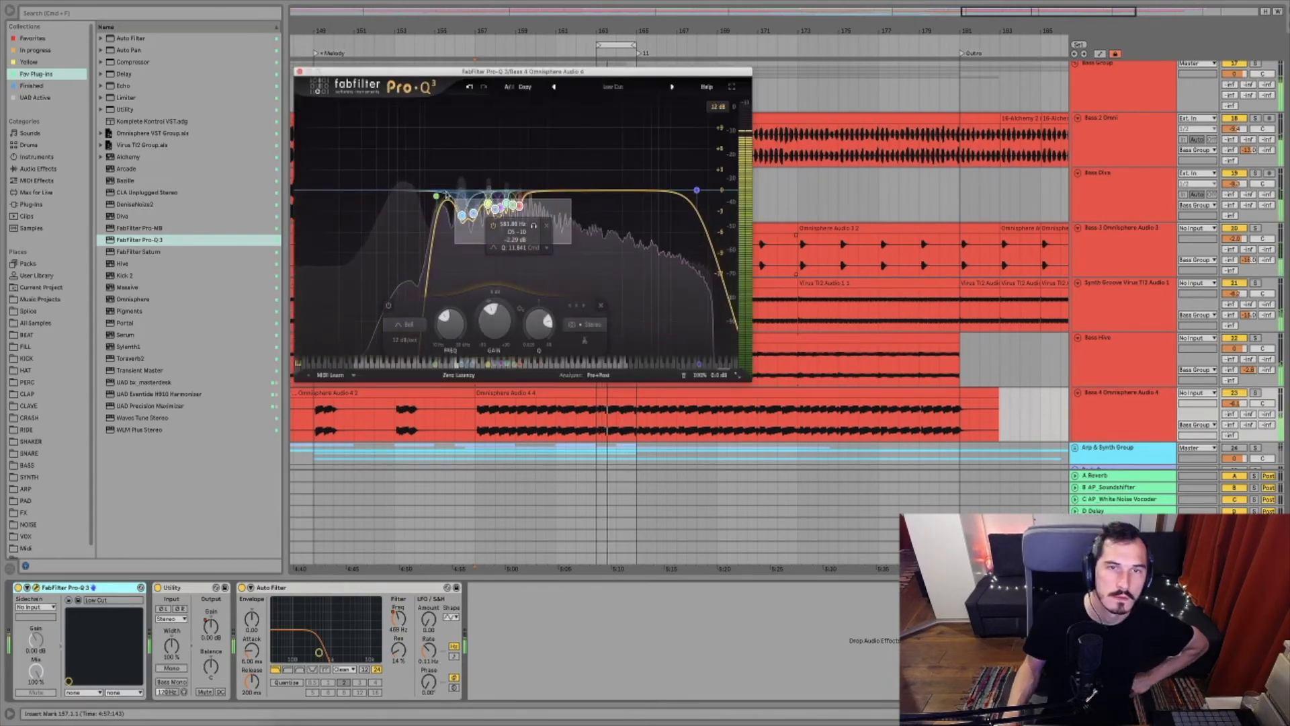
{"action": "left_click", "coordinate": [389, 307]}
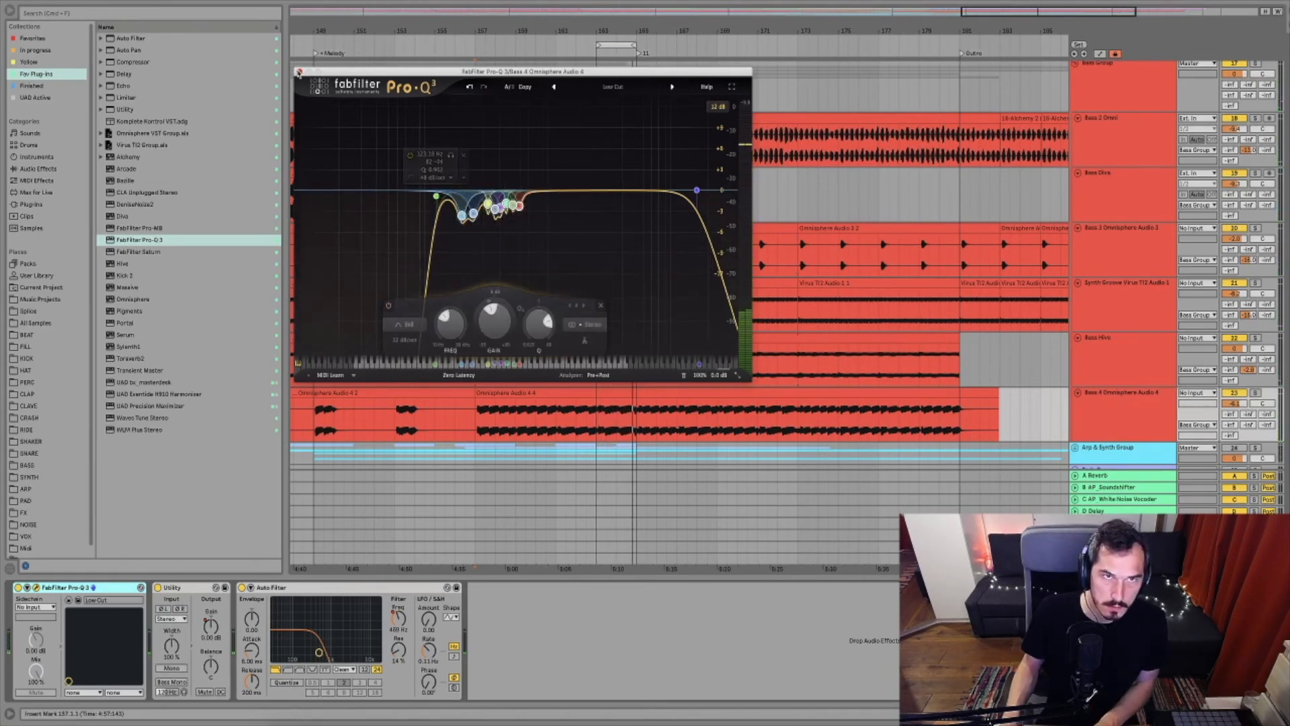
{"action": "left_click", "coordinate": [299, 72]}
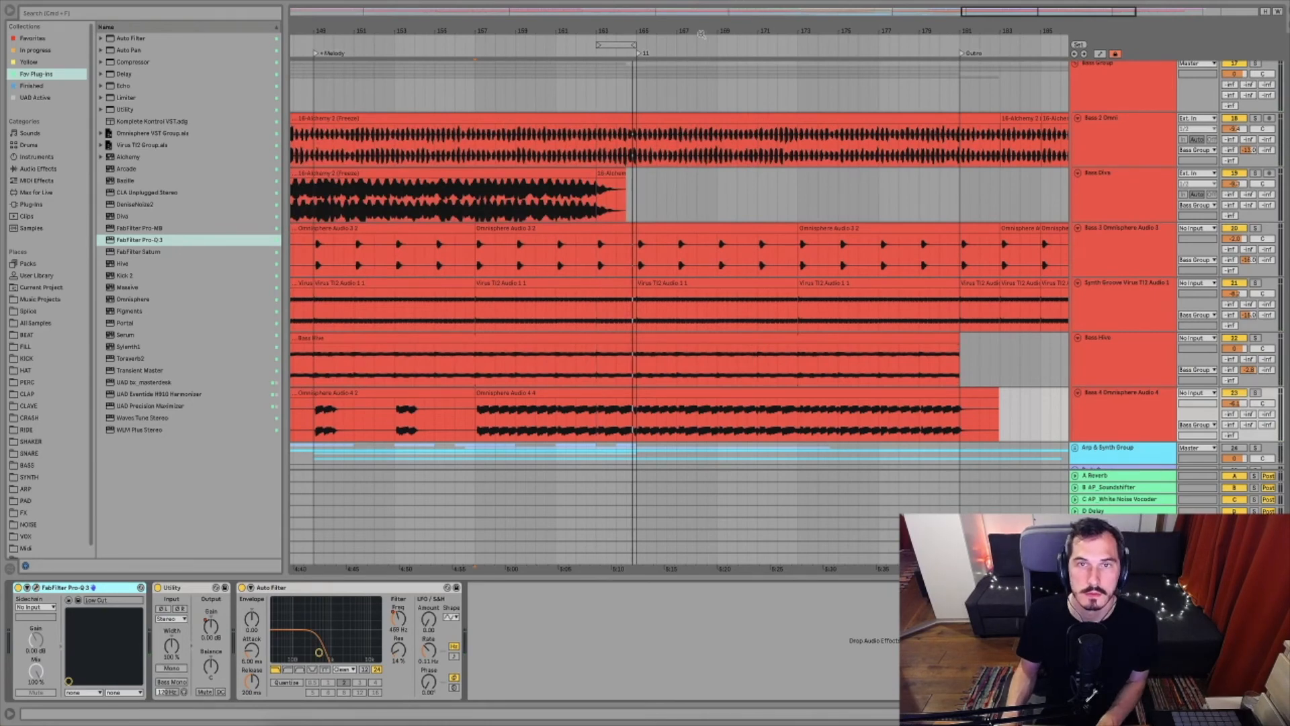
Solo the Bass Group together with the Kick, and unfold the Kick track
{"action": "scroll", "coordinate": [701, 34], "scroll_direction": "down", "scroll_amount": 3}
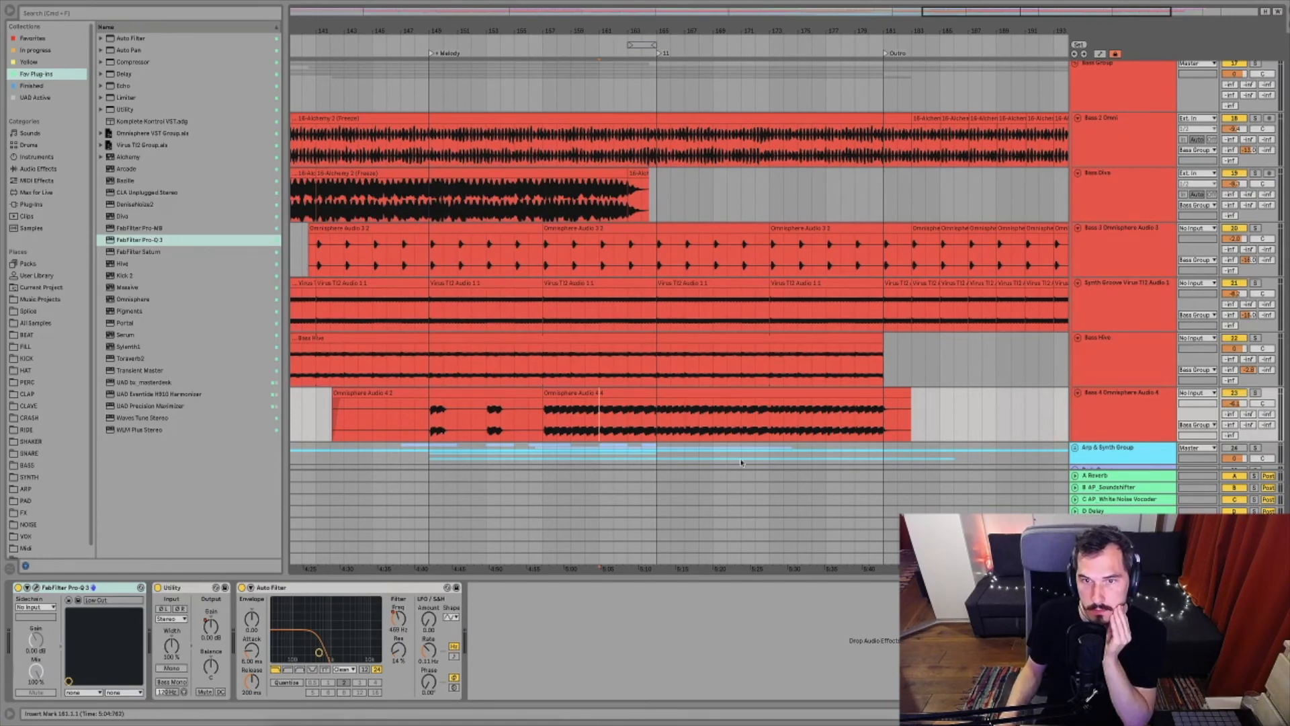
{"action": "scroll", "coordinate": [742, 461], "scroll_direction": "down", "scroll_amount": 2}
{"action": "scroll", "coordinate": [1078, 392], "scroll_direction": "up", "scroll_amount": 6}
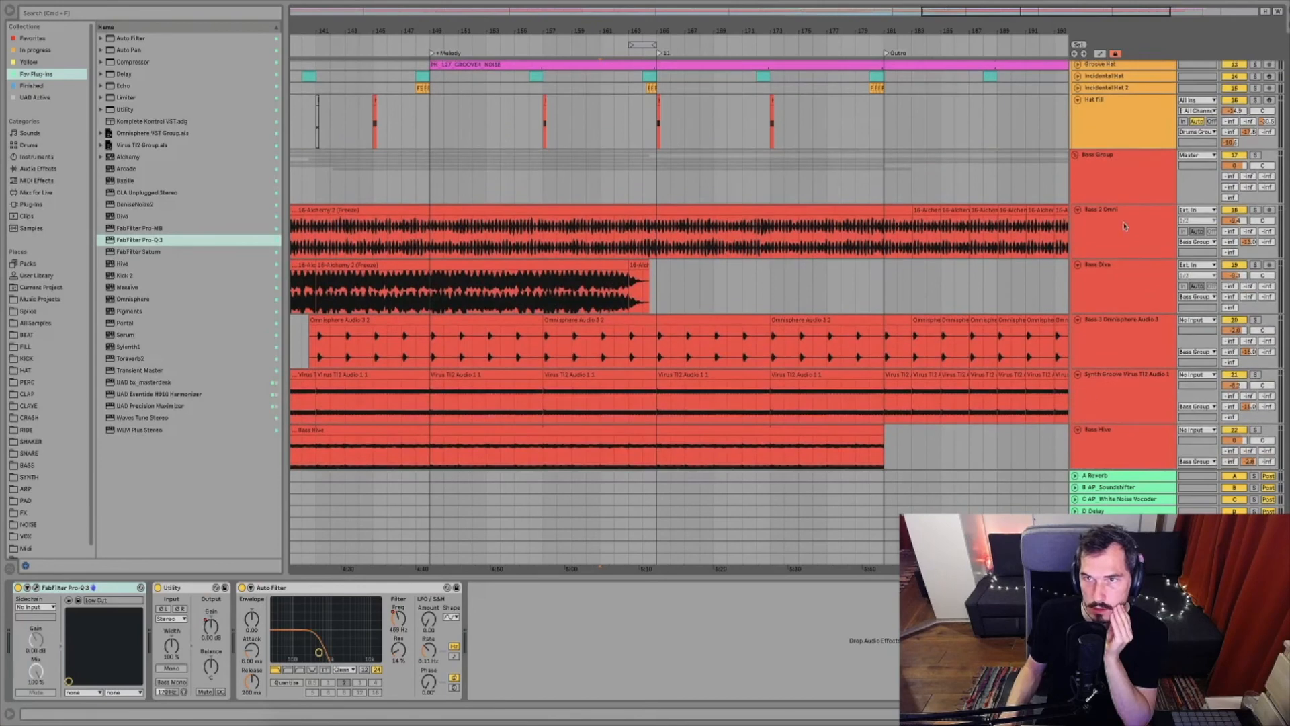
{"action": "left_click", "coordinate": [1121, 193]}
{"action": "scroll", "coordinate": [1155, 192], "scroll_direction": "up", "scroll_amount": 2}
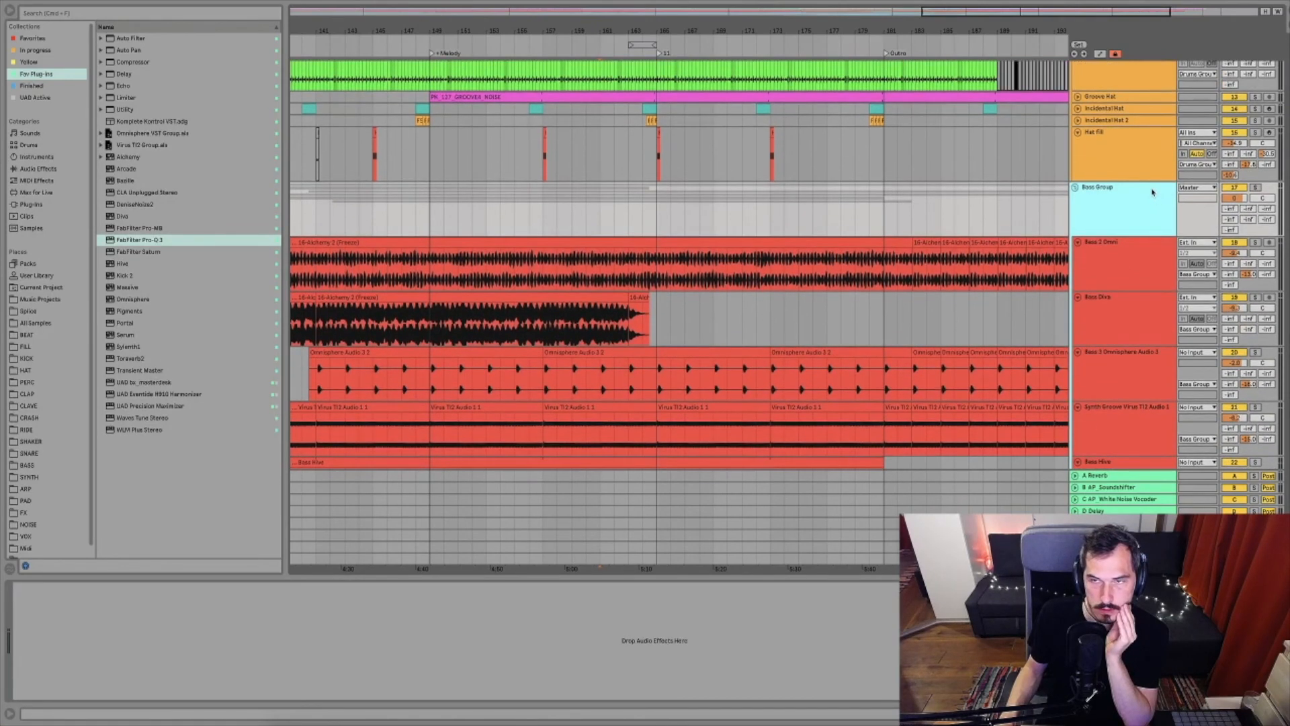
{"action": "scroll", "coordinate": [1130, 238], "scroll_direction": "up", "scroll_amount": 15}
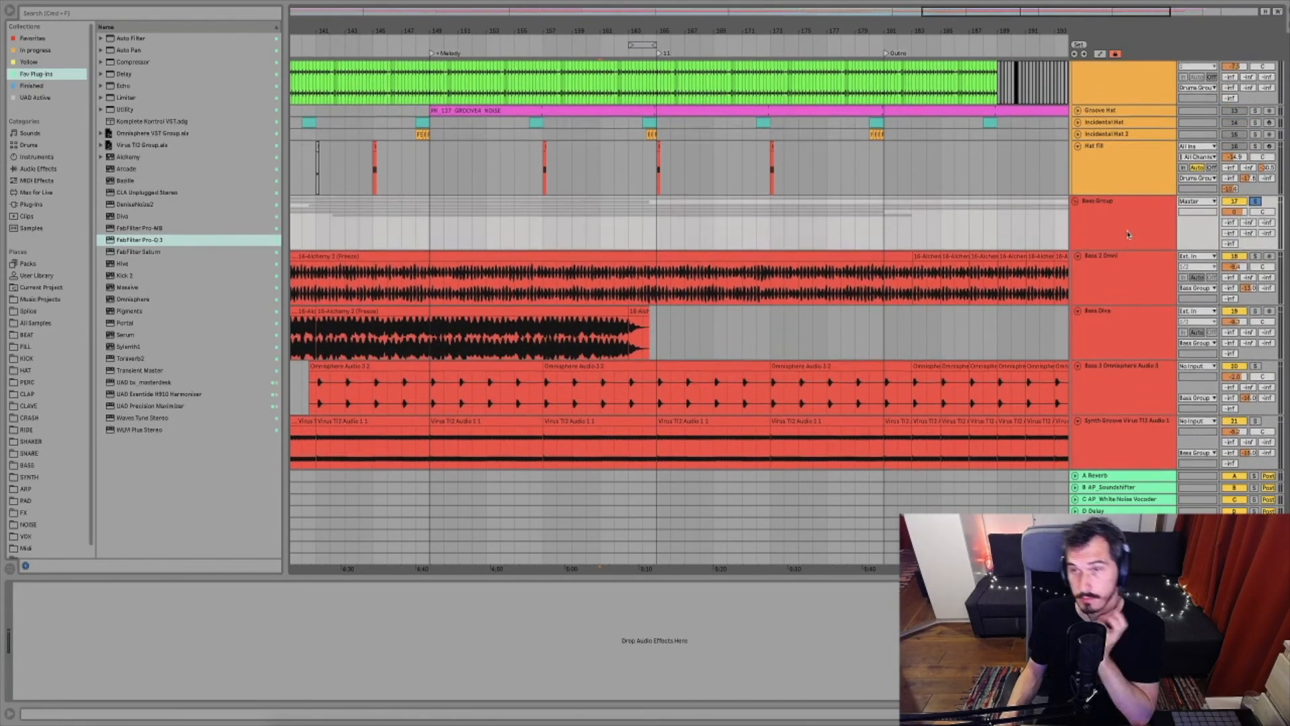
{"action": "scroll", "coordinate": [1122, 201], "scroll_direction": "down", "scroll_amount": 1}
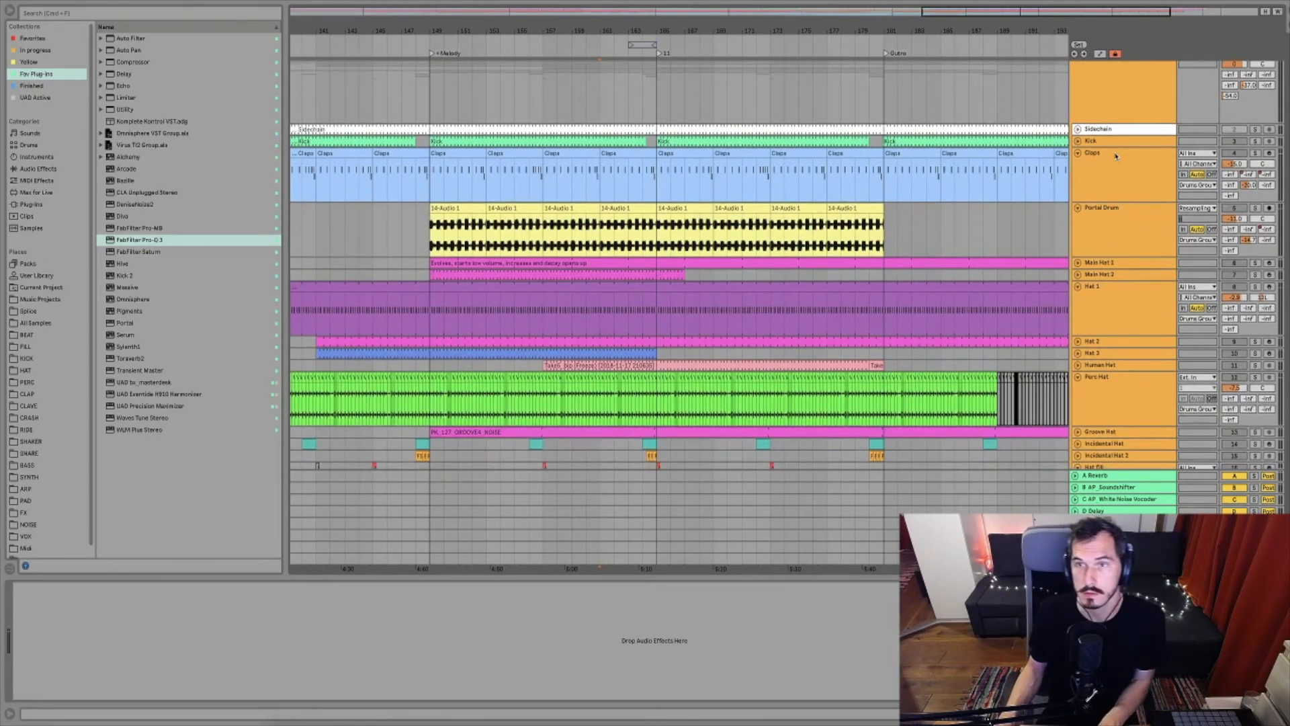
{"action": "left_click", "coordinate": [1079, 141]}
{"action": "scroll", "coordinate": [1193, 81], "scroll_direction": "up", "scroll_amount": 1}
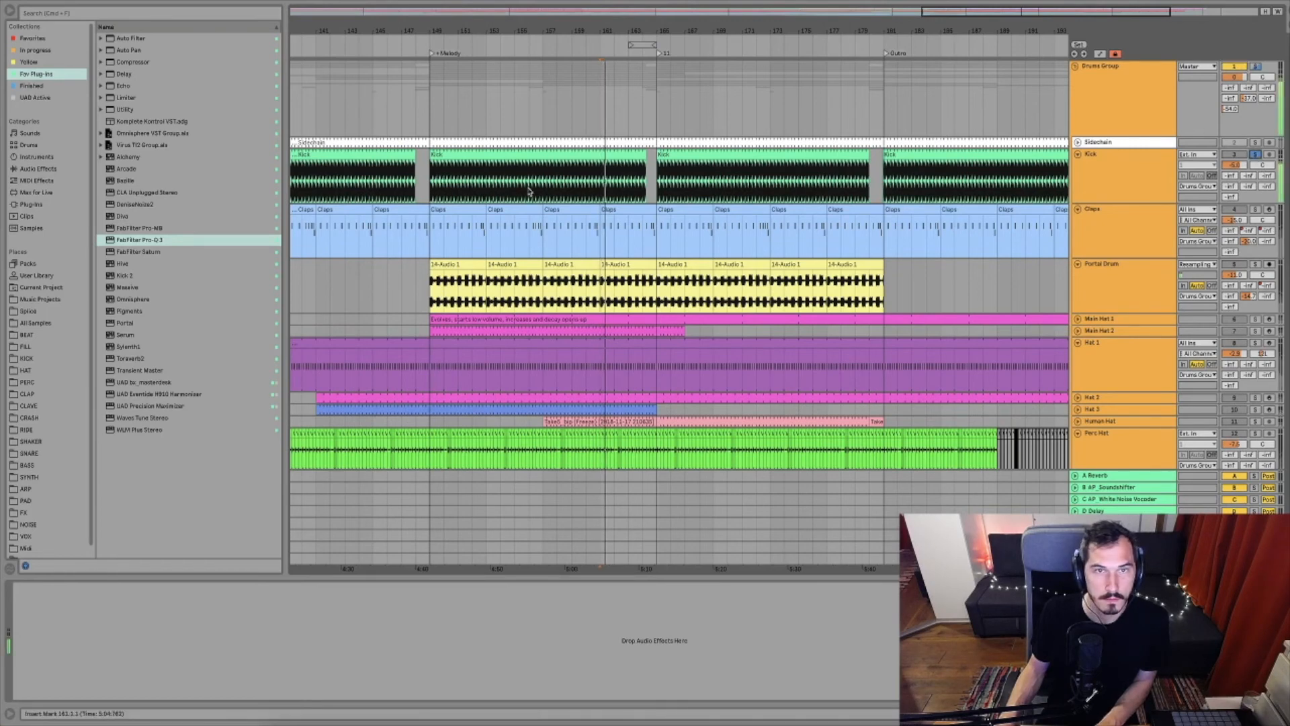
Add a Pro-Q 3 to the Bass Group and play from bar 153 to examine the group's spectrum
{"action": "left_click", "coordinate": [500, 185]}
{"action": "scroll", "coordinate": [504, 182], "scroll_direction": "down", "scroll_amount": 10}
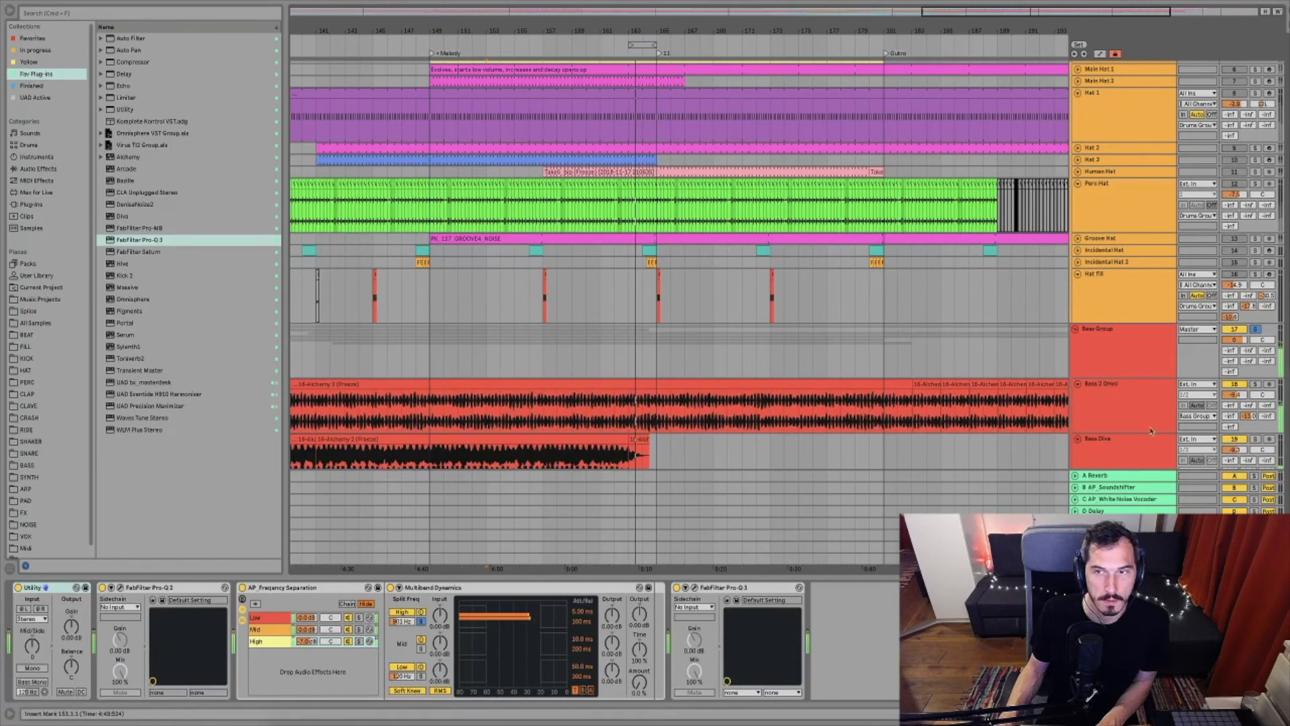
{"action": "left_click", "coordinate": [1155, 354]}
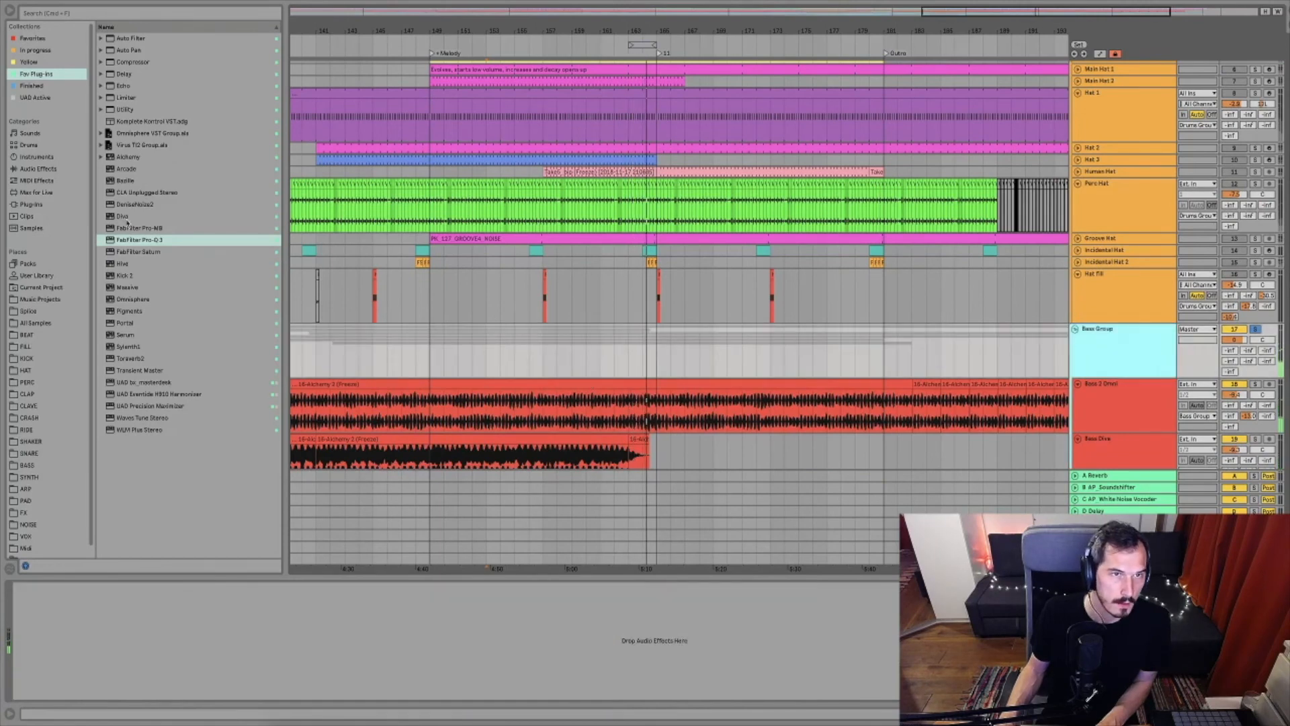
{"action": "left_click_drag", "start_coordinate": [139, 243], "coordinate": [344, 590]}
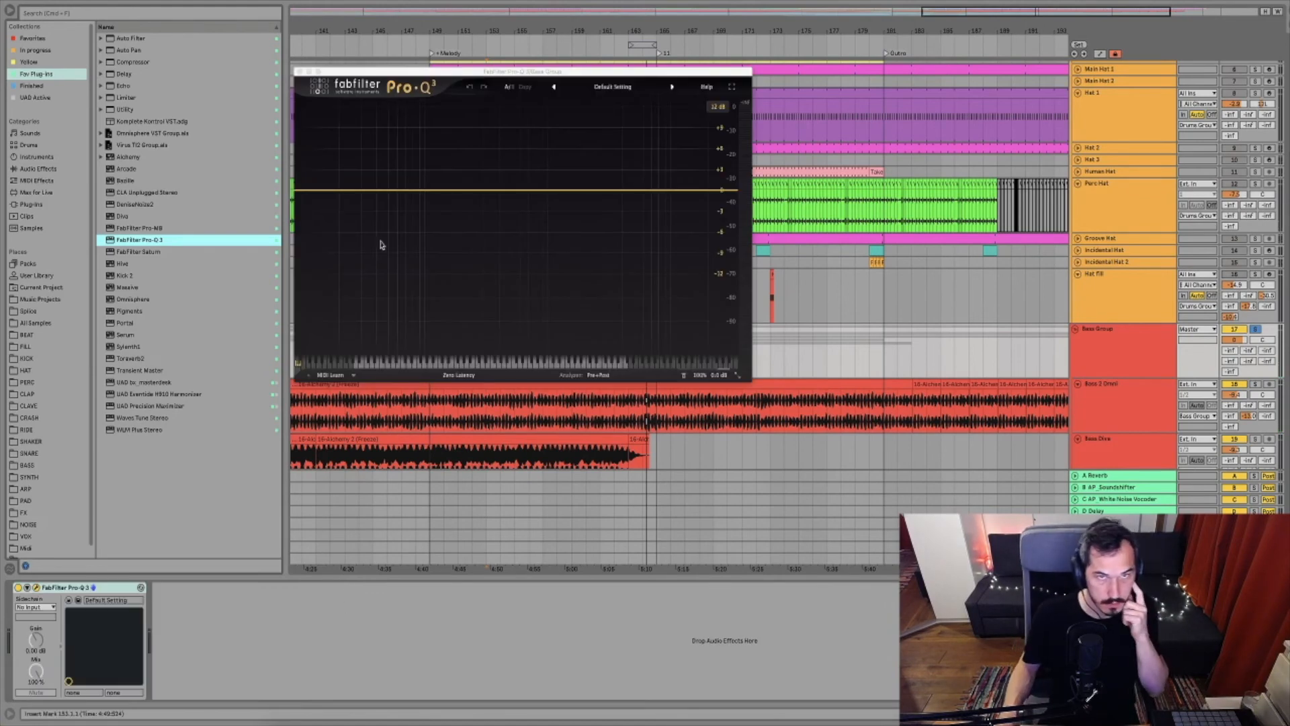
{"action": "left_click_drag", "start_coordinate": [481, 74], "coordinate": [572, 130]}
{"action": "key", "text": "space"}
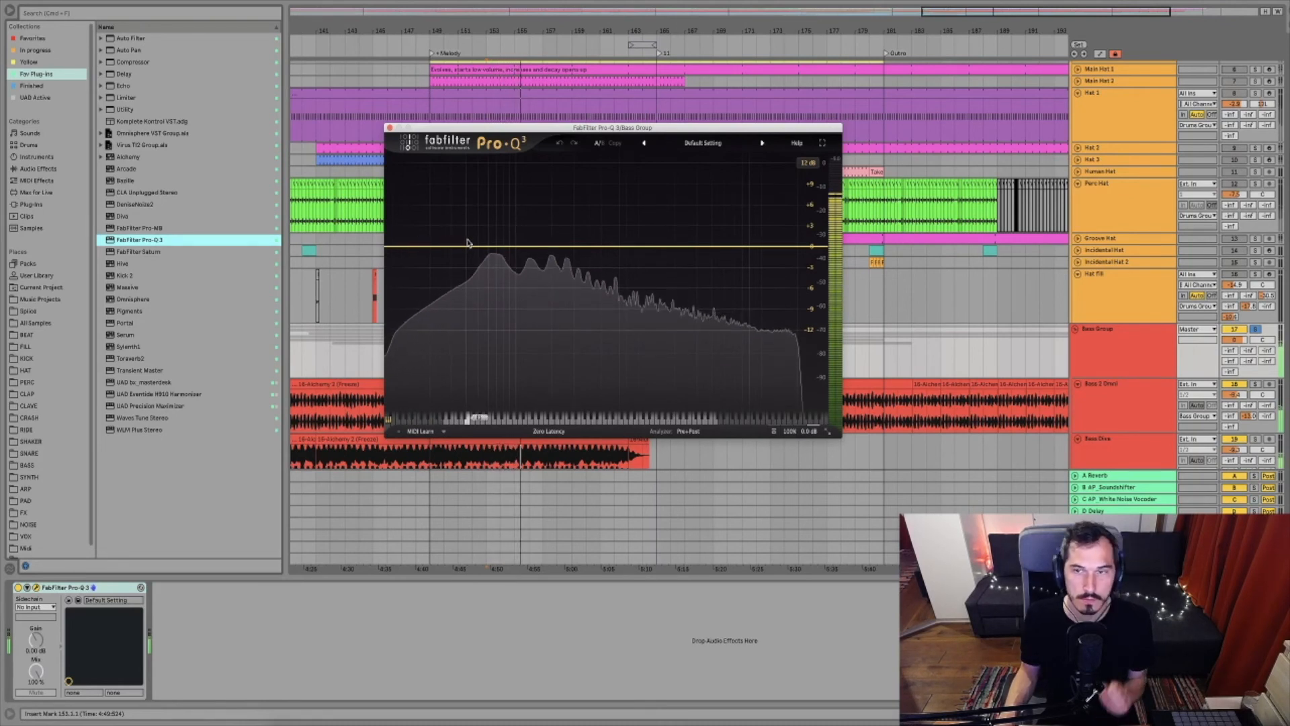
{"action": "left_click_drag", "start_coordinate": [506, 127], "coordinate": [854, 119]}
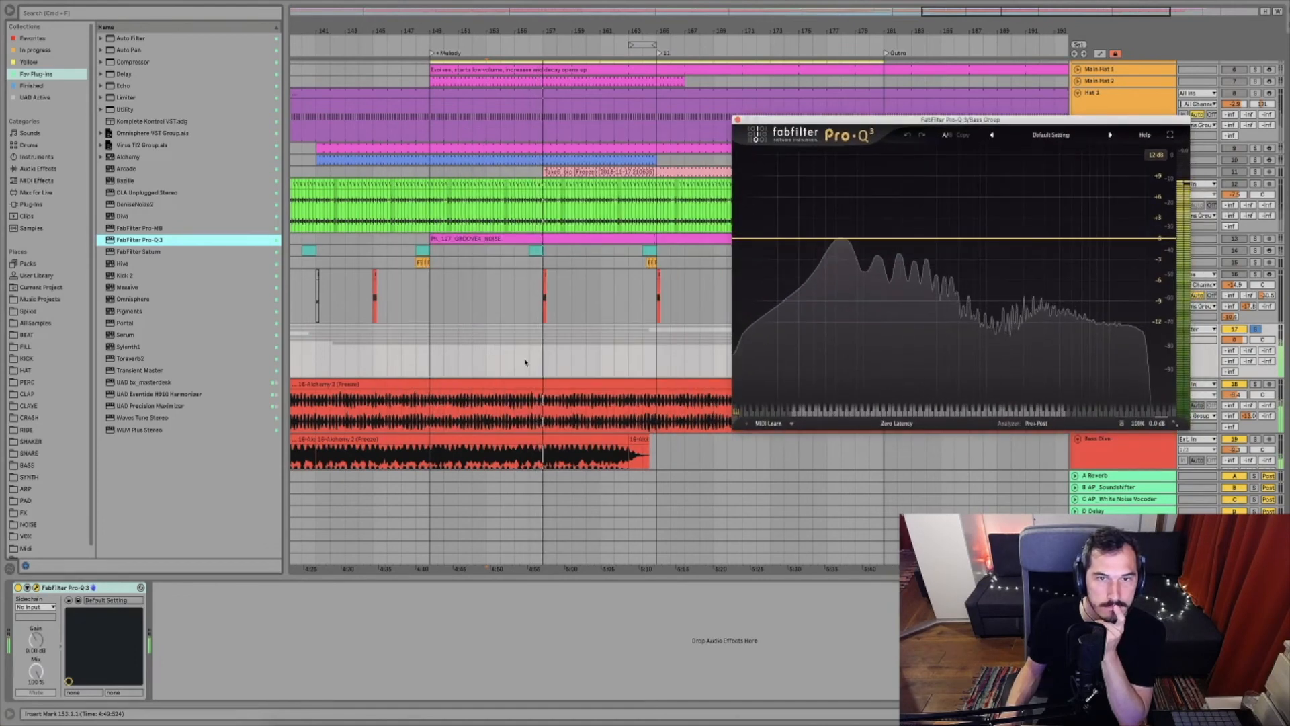
Close Pro-Q 3 and loop bars 157 to 161, where the bass layers play together
{"action": "left_click", "coordinate": [738, 120]}
{"action": "left_click_drag", "start_coordinate": [610, 23], "coordinate": [610, 5]}
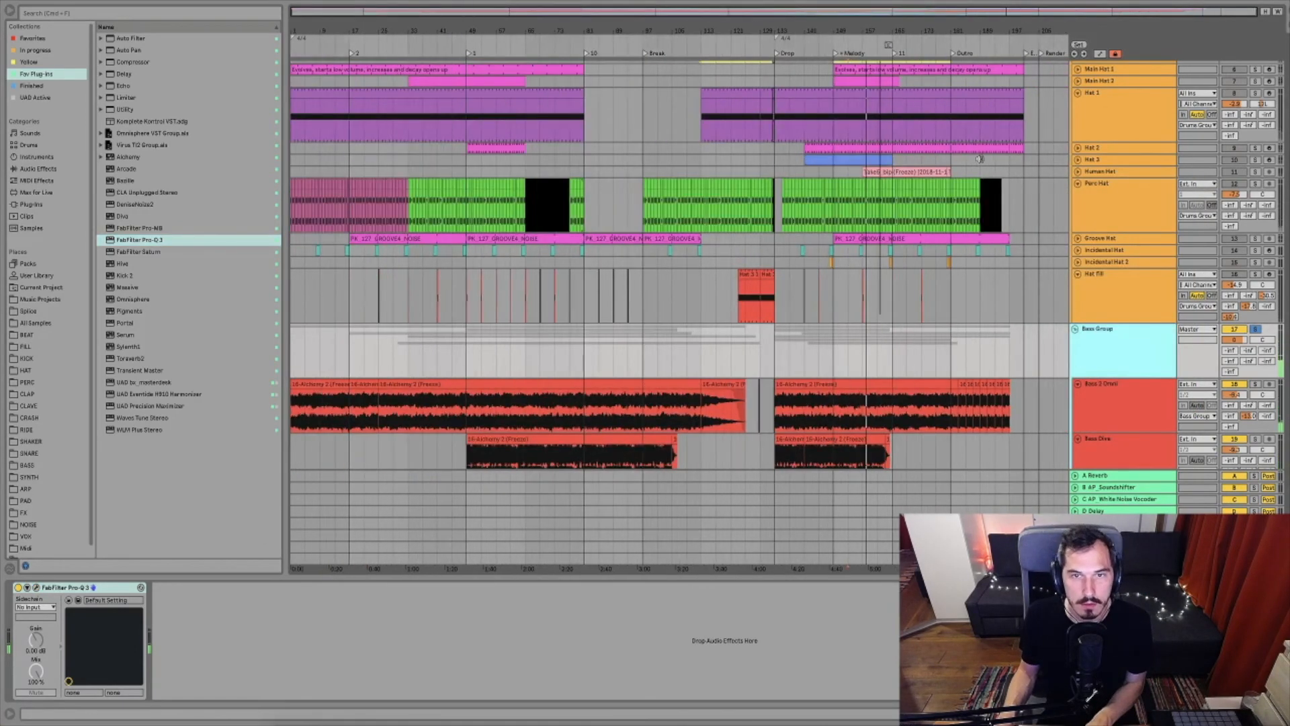
{"action": "scroll", "coordinate": [1060, 211], "scroll_direction": "down", "scroll_amount": 6}
{"action": "scroll", "coordinate": [1060, 212], "scroll_direction": "down", "scroll_amount": 3}
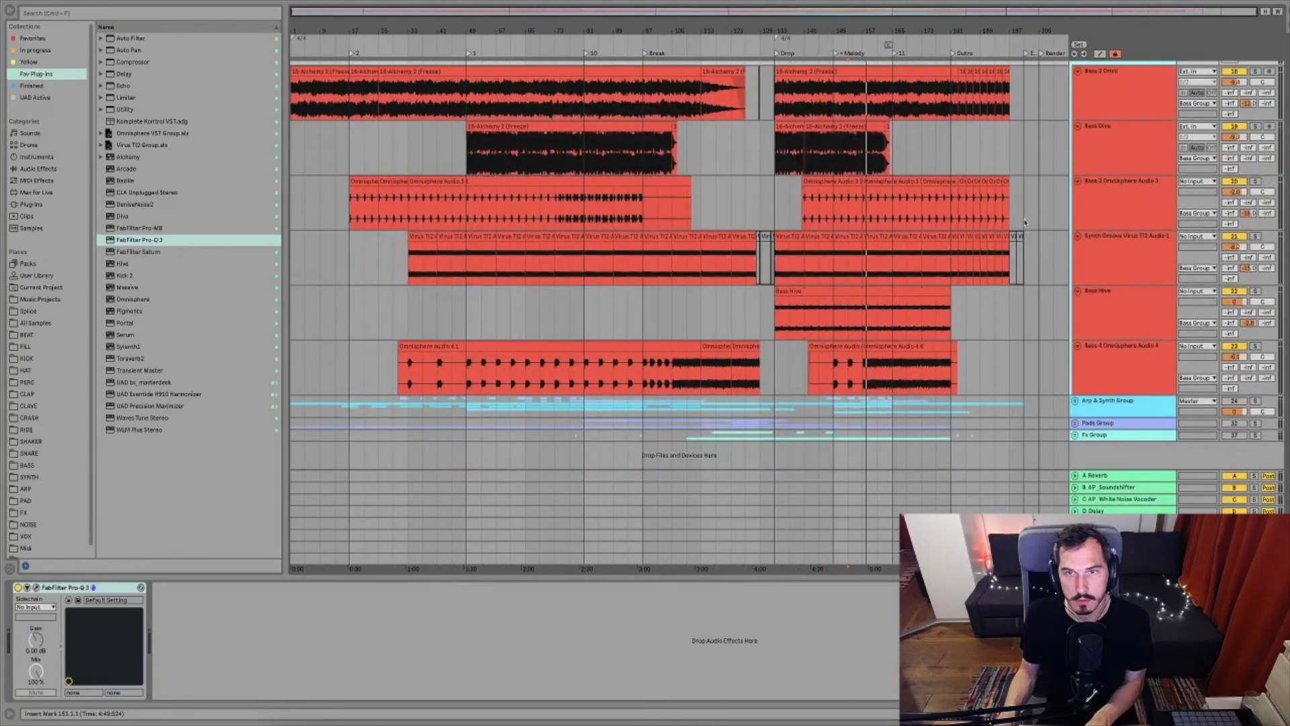
{"action": "scroll", "coordinate": [850, 233], "scroll_direction": "up", "scroll_amount": 2}
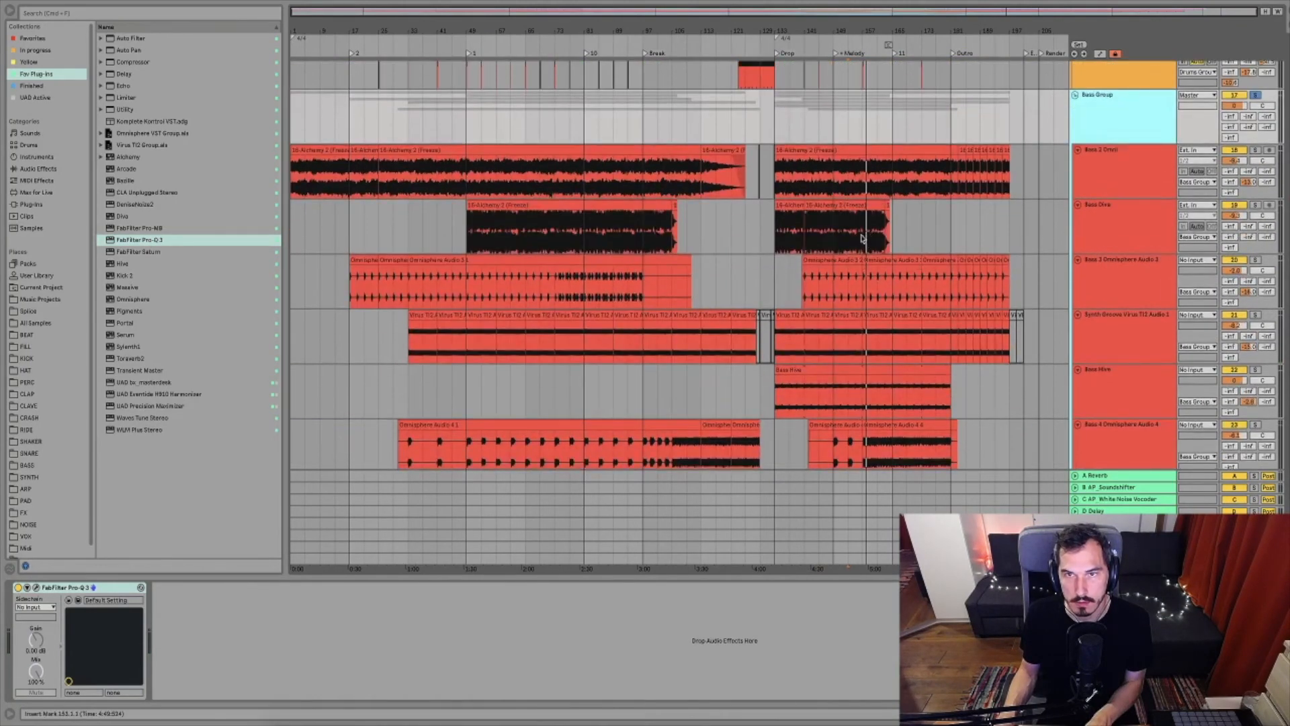
{"action": "left_click", "coordinate": [862, 238]}
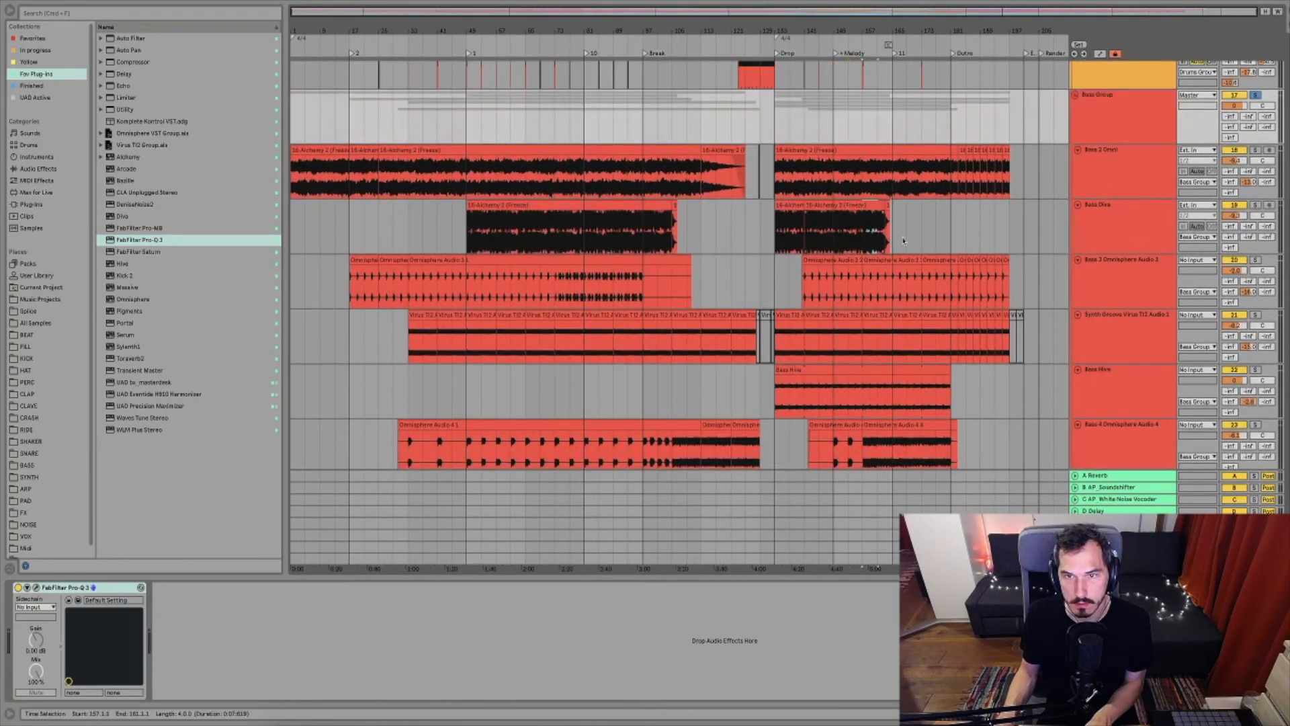
{"action": "left_click", "coordinate": [877, 239]}
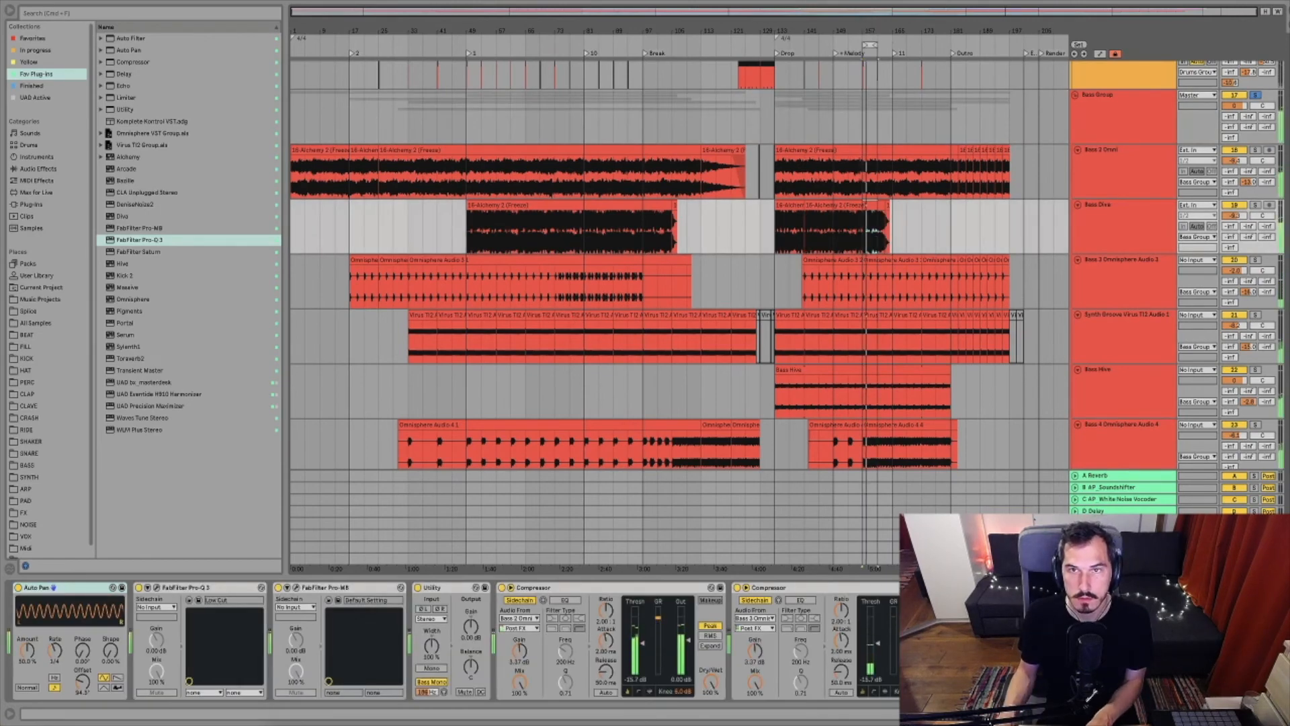
{"action": "left_click_drag", "start_coordinate": [873, 33], "coordinate": [885, 310]}
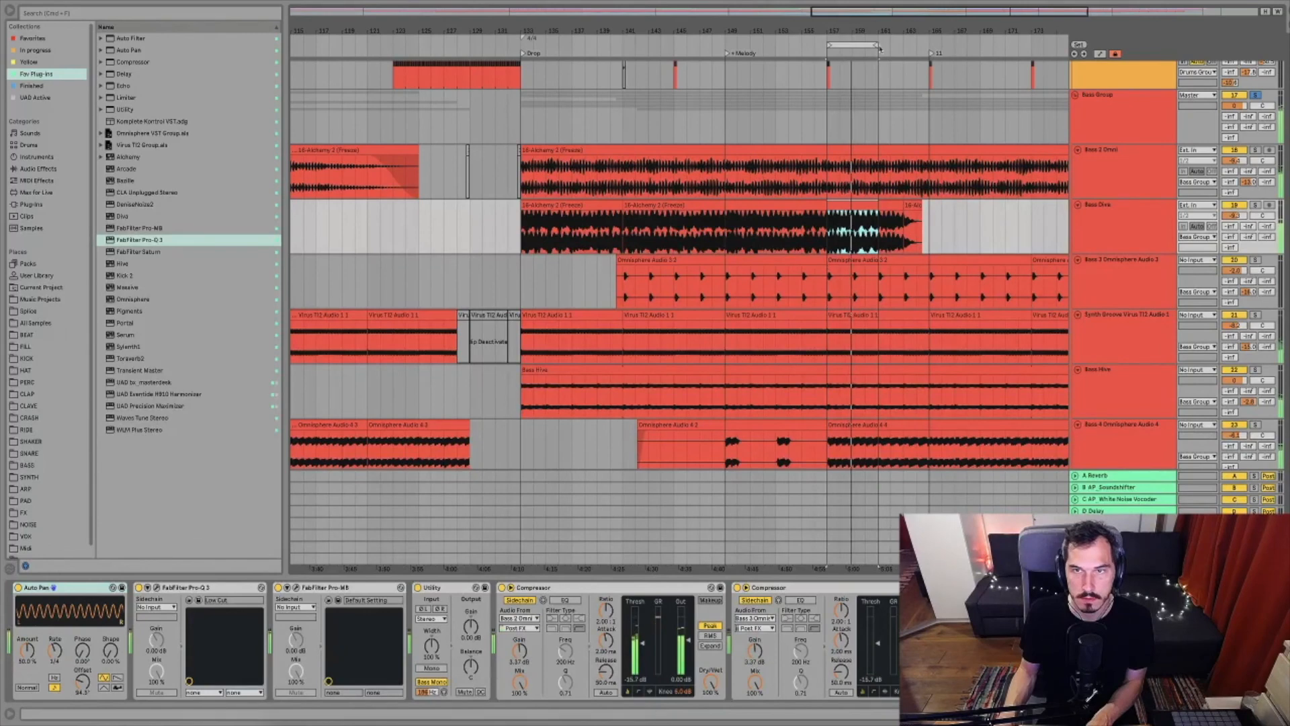
{"action": "scroll", "coordinate": [680, 271], "scroll_direction": "right", "scroll_amount": 3}
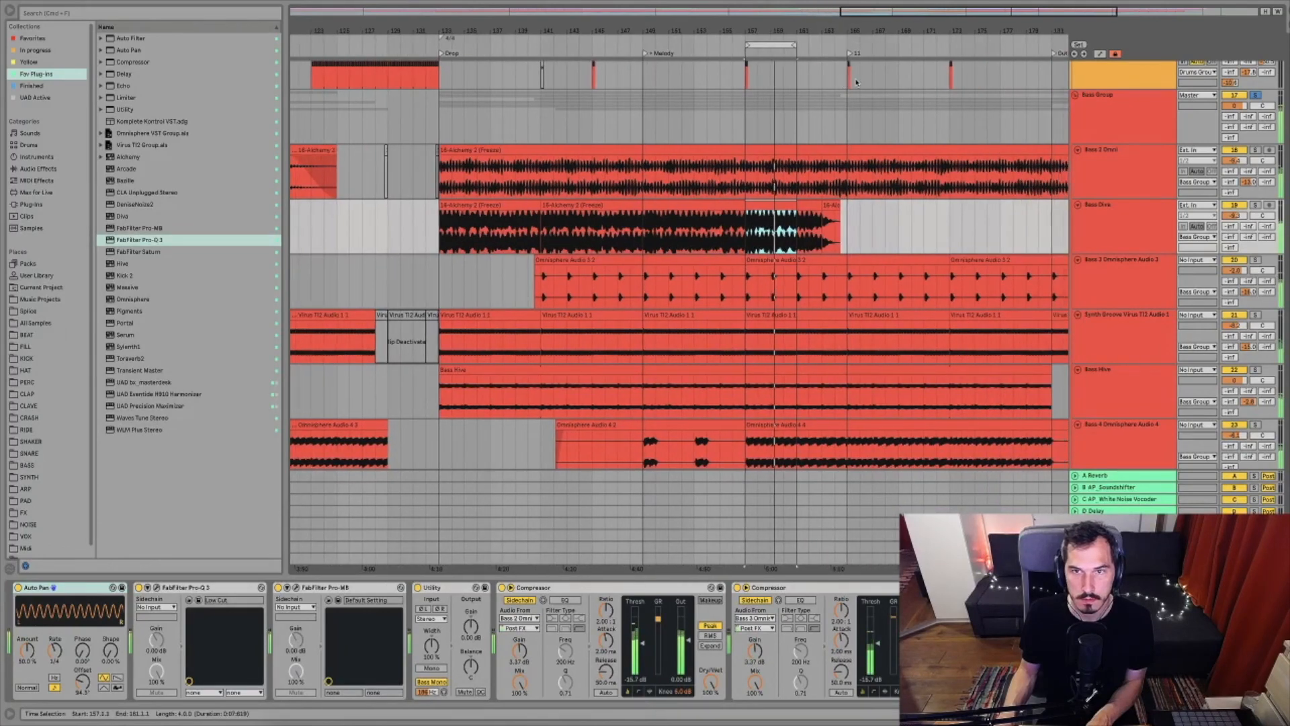
In the Bass Group's Pro-Q 3, sweep a bell band and set it to cut about 3.3 dB at about 208 Hz with Q 1.65
{"action": "left_click", "coordinate": [1123, 226]}
{"action": "left_click", "coordinate": [1121, 115]}
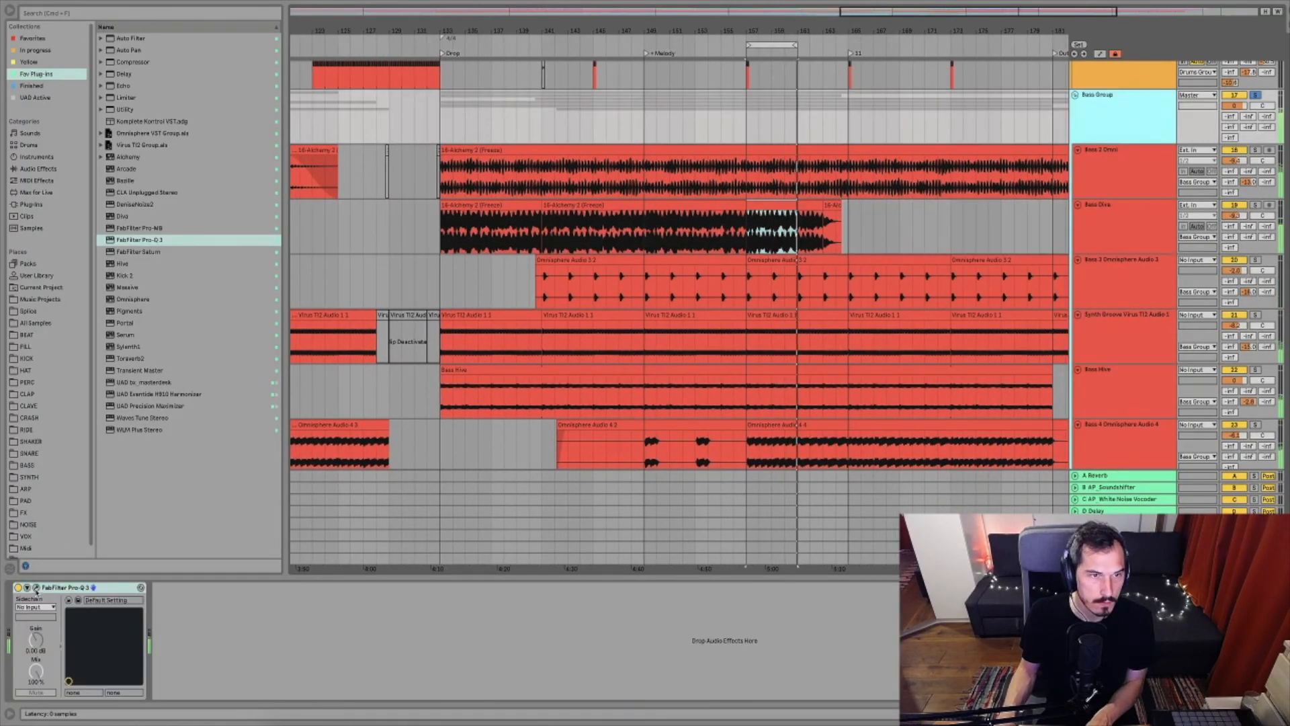
{"action": "key", "text": "super+alt+p"}
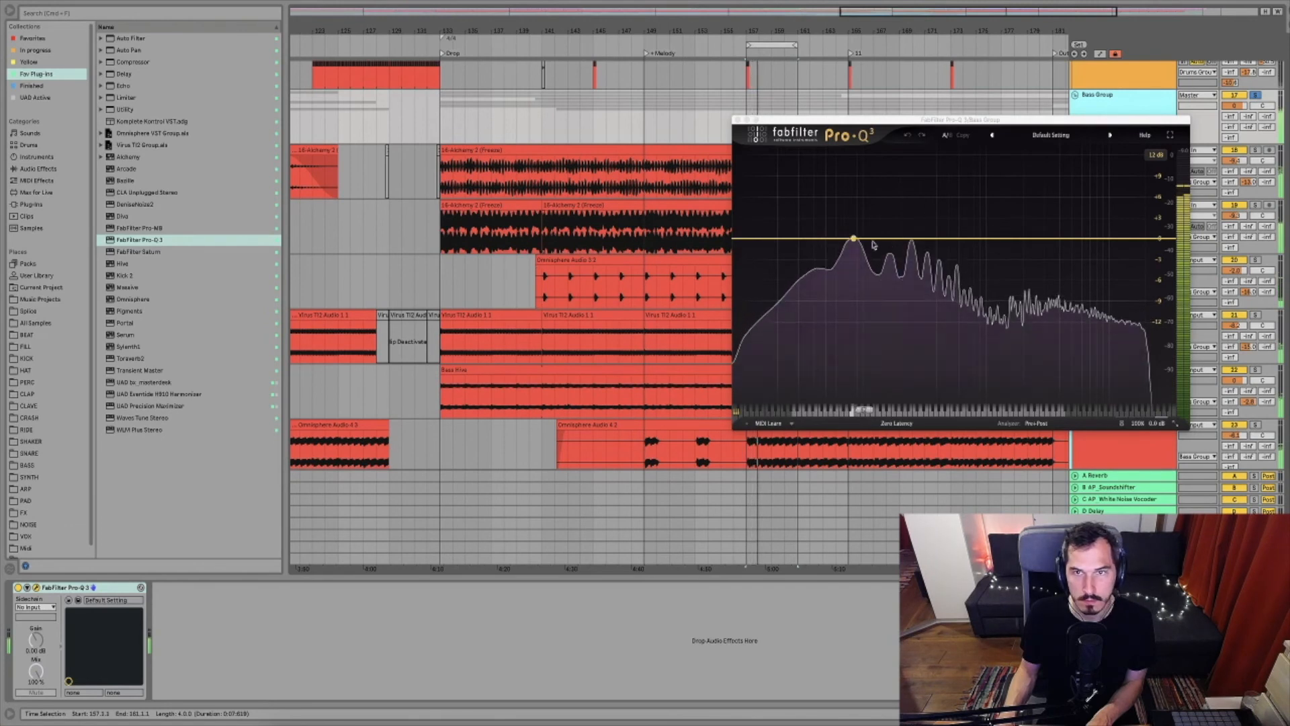
{"action": "left_click_drag", "start_coordinate": [884, 240], "coordinate": [891, 209]}
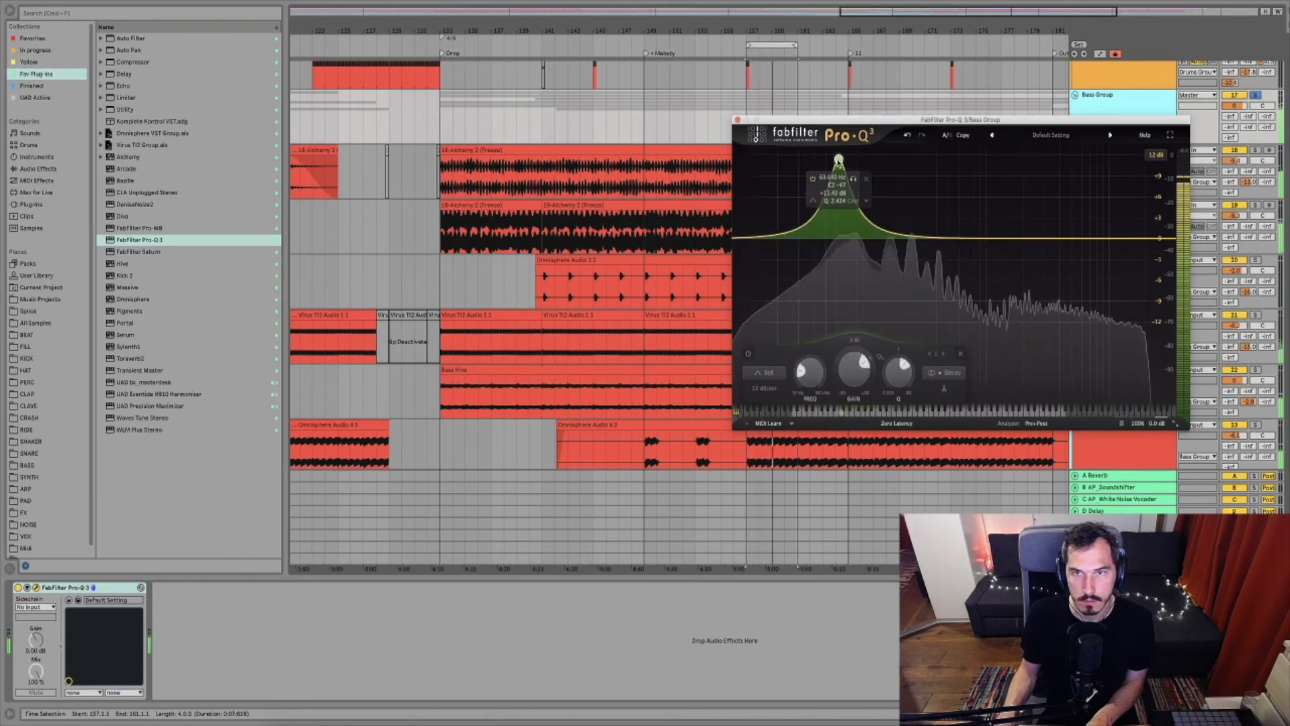
{"action": "left_click_drag", "start_coordinate": [839, 161], "coordinate": [903, 259]}
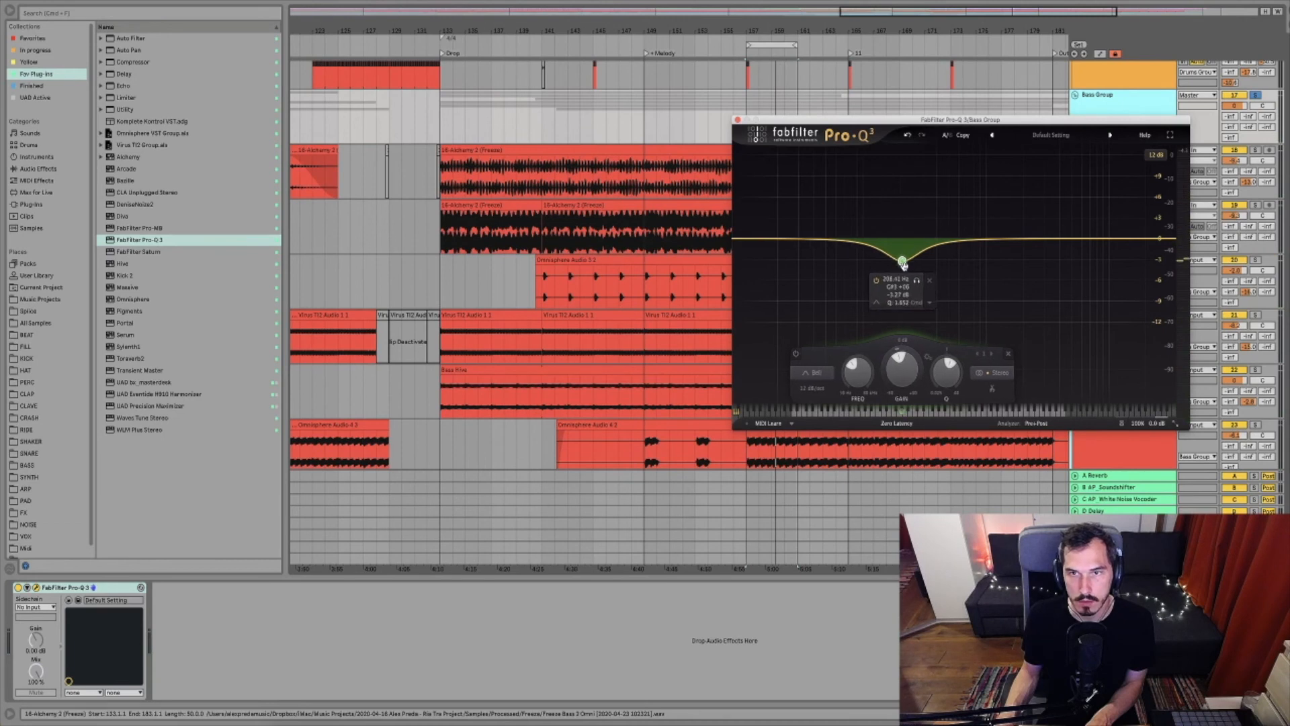
{"action": "key", "text": "space"}
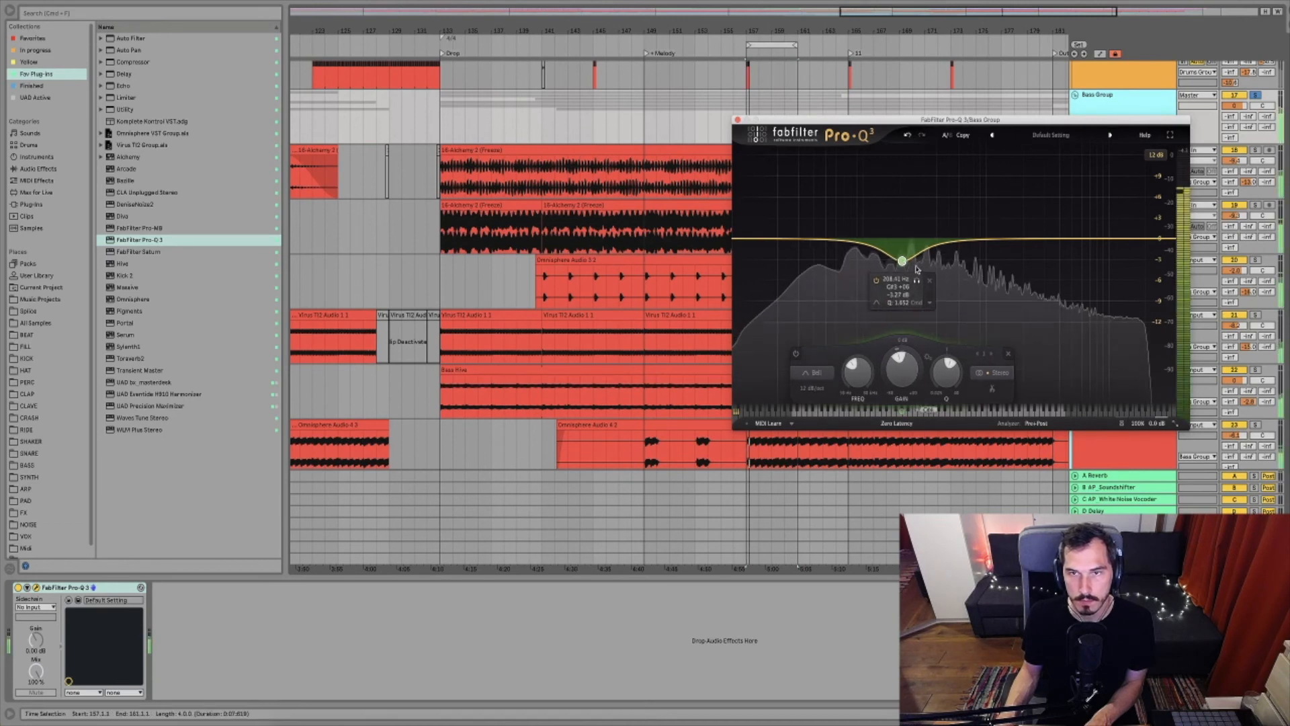
Fine-tune the bell cut in the Bass Group's Pro-Q 3 to about 205 Hz and stop playback
{"action": "left_click_drag", "start_coordinate": [903, 263], "coordinate": [902, 262]}
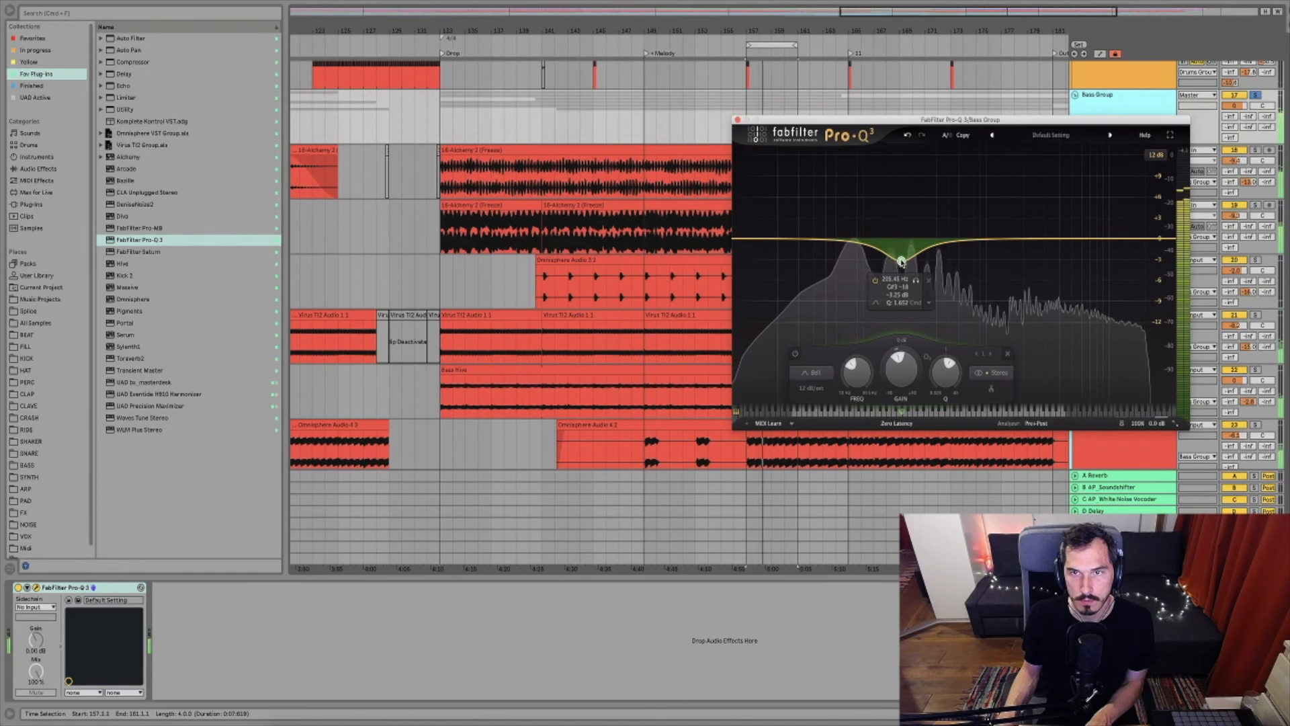
{"action": "key", "text": "space"}
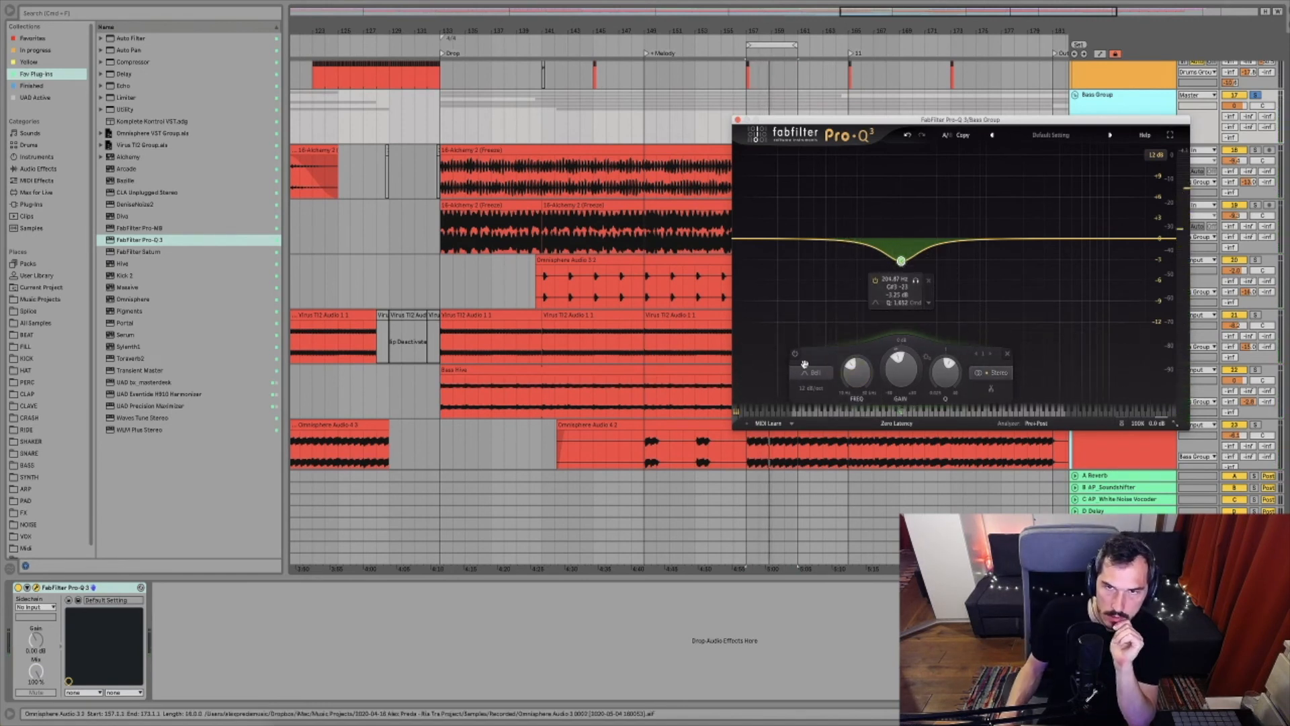
Add a Compressor after Pro-Q 3 on the Bass Group and enable its sidechain with the Sidechain track as the source
{"action": "left_click", "coordinate": [142, 63]}
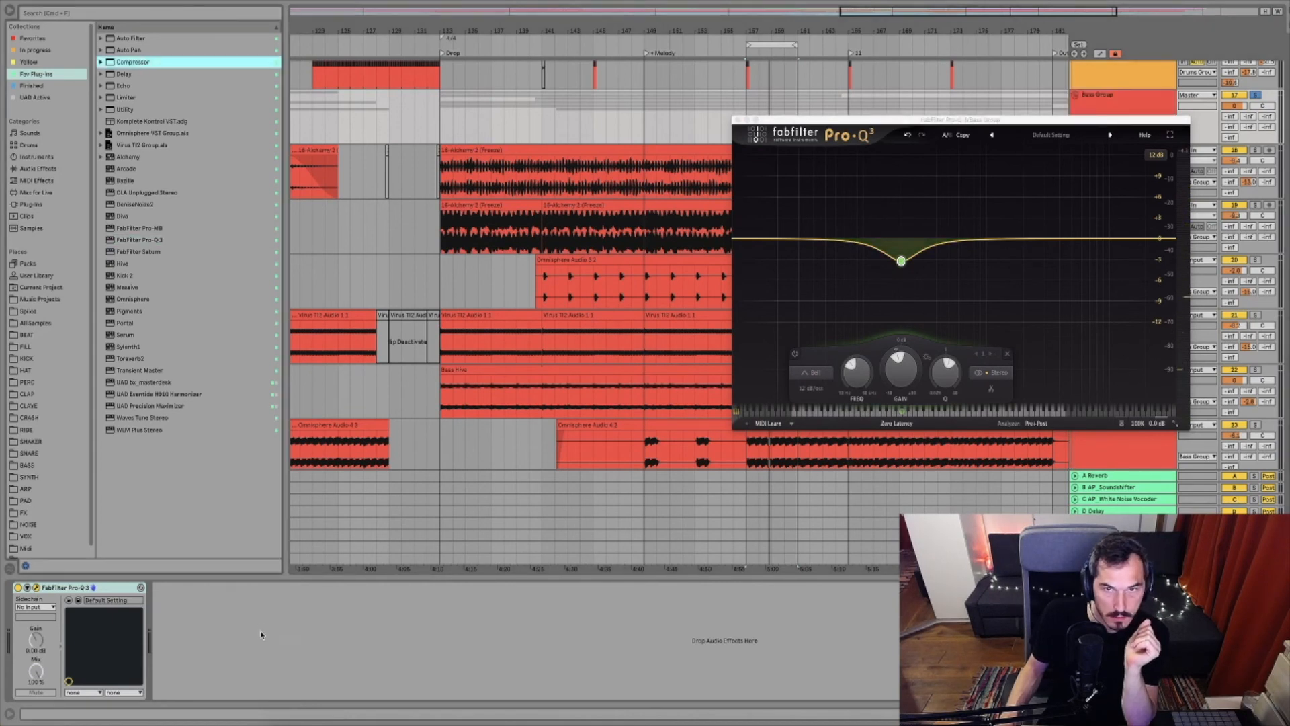
{"action": "left_click_drag", "start_coordinate": [261, 634], "coordinate": [264, 633]}
{"action": "left_click", "coordinate": [168, 589]}
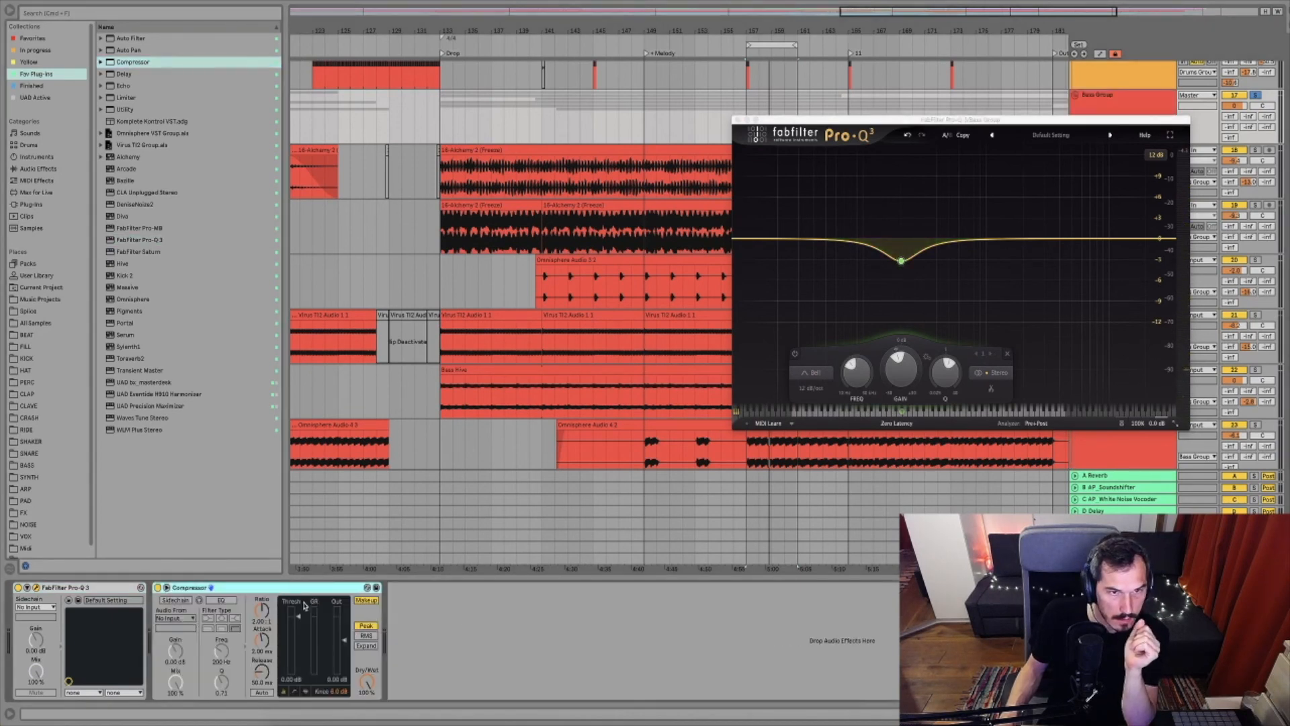
{"action": "mouse_move", "coordinate": [901, 263]}
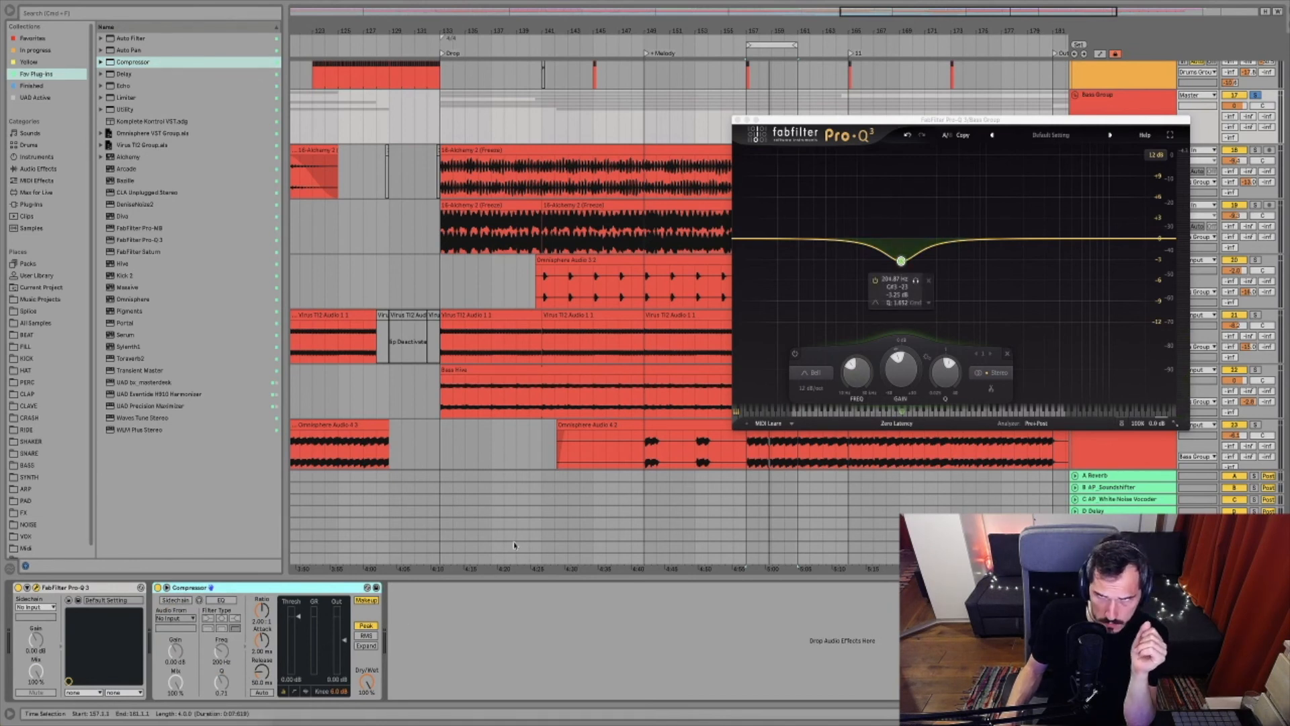
{"action": "left_click", "coordinate": [169, 602]}
{"action": "left_click", "coordinate": [173, 619]}
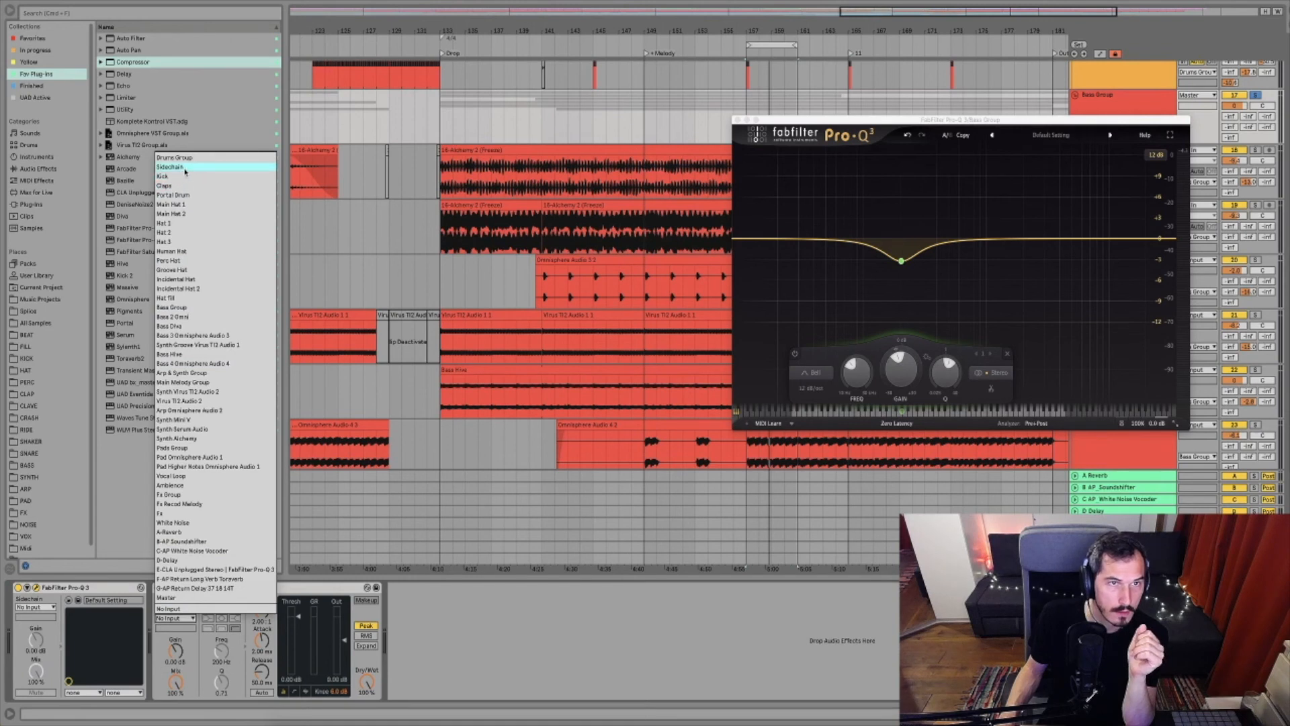
{"action": "key", "text": "Return"}
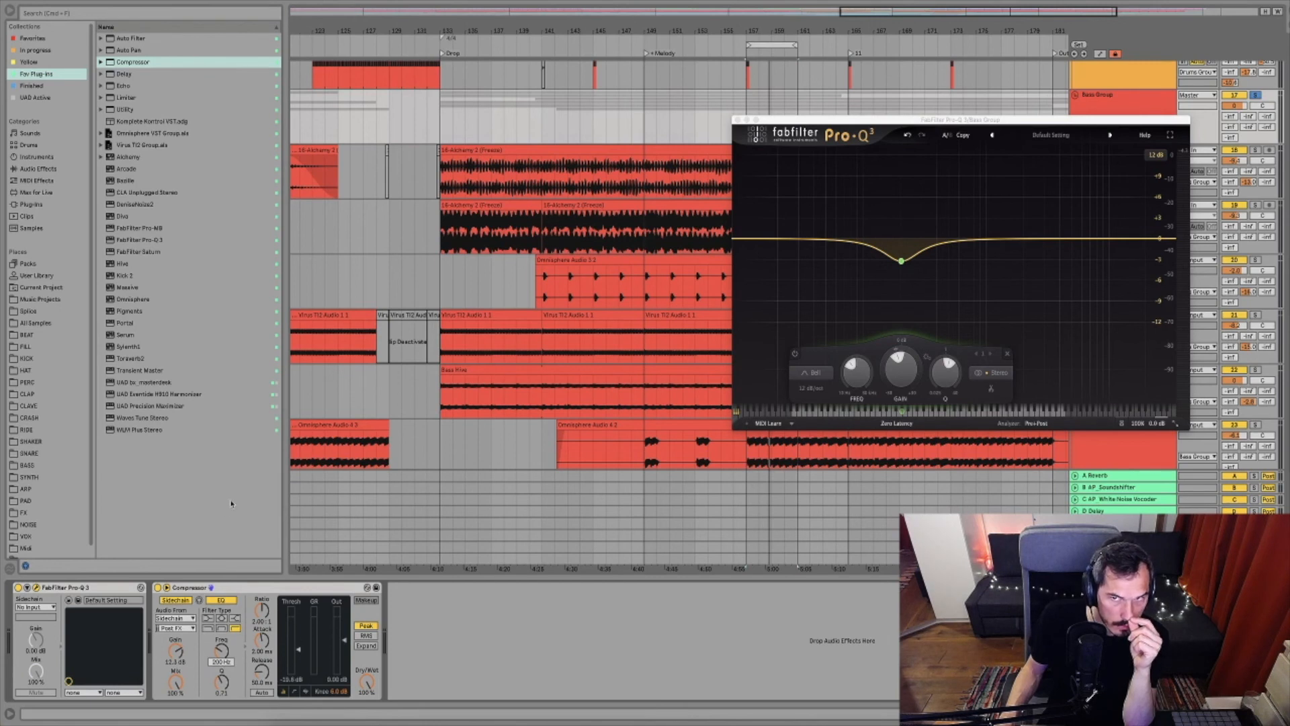
Set the Compressor's sidechain EQ frequency to 205 Hz, matching the Pro-Q 3 band
{"action": "mouse_move", "coordinate": [901, 261]}
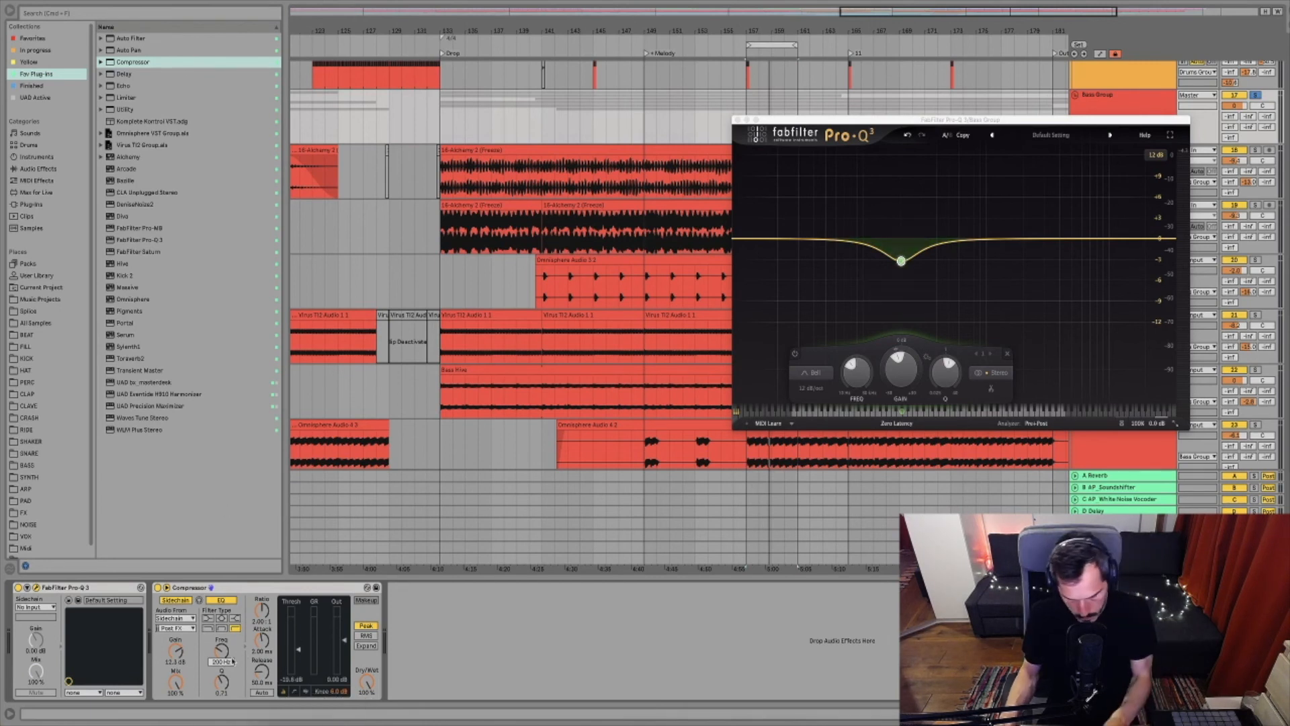
{"action": "type", "text": "20"}
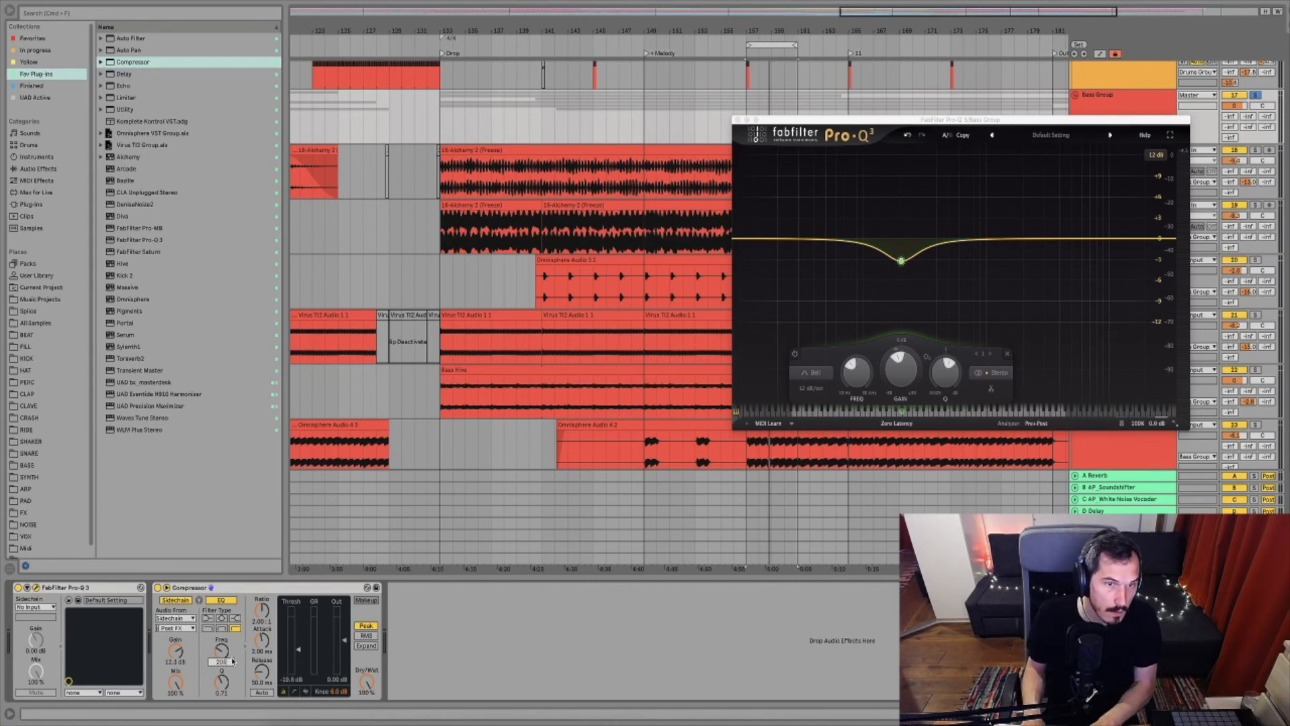
{"action": "type", "text": "5"}
{"action": "key", "text": "Return"}
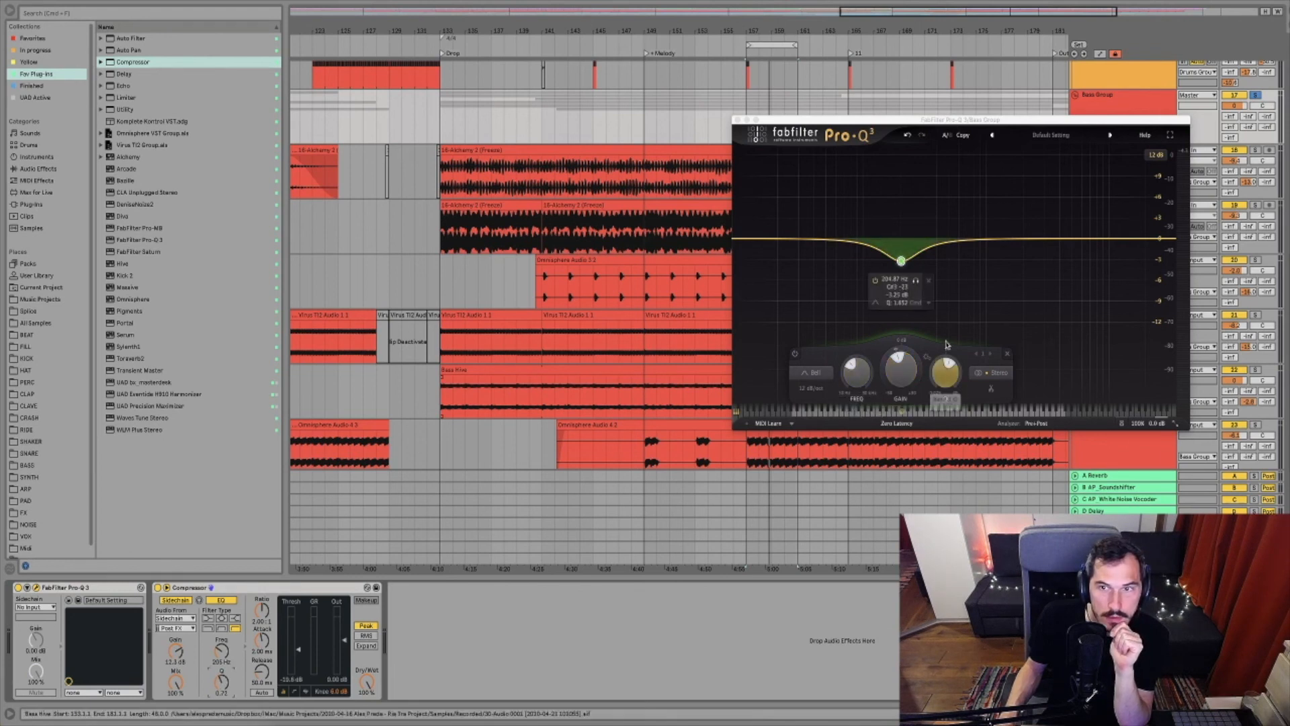
Widen the Bass Group's Pro-Q 3 cut to a Q of about 1 and bypass that band
{"action": "scroll", "coordinate": [901, 261], "scroll_direction": "up", "scroll_amount": 4}
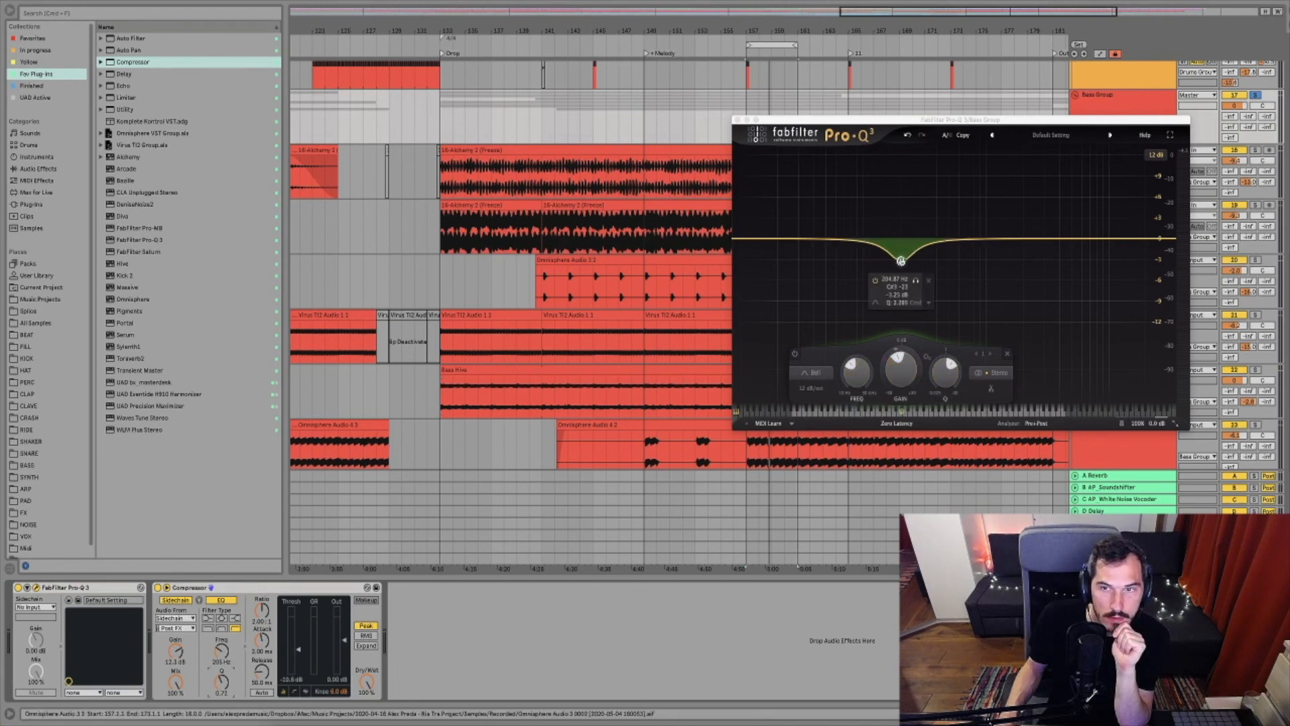
{"action": "scroll", "coordinate": [901, 261], "scroll_direction": "down", "scroll_amount": 4}
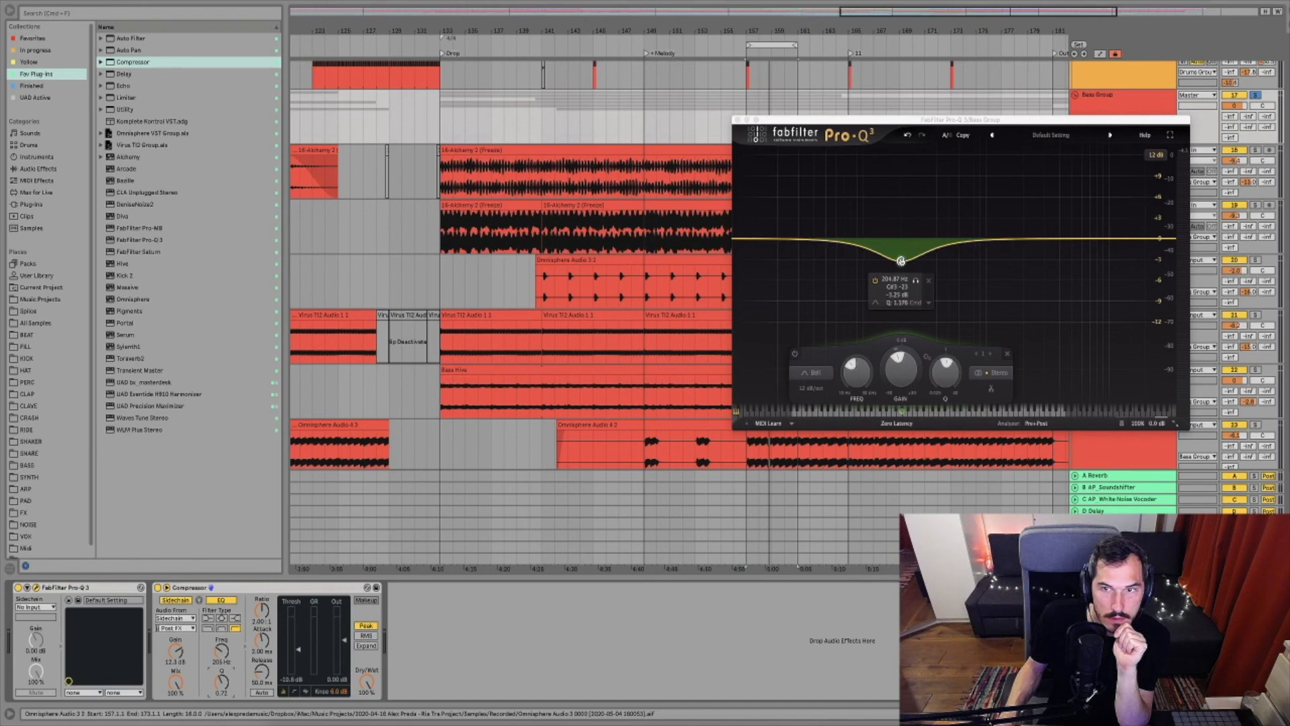
{"action": "scroll", "coordinate": [901, 261], "scroll_direction": "down", "scroll_amount": 1}
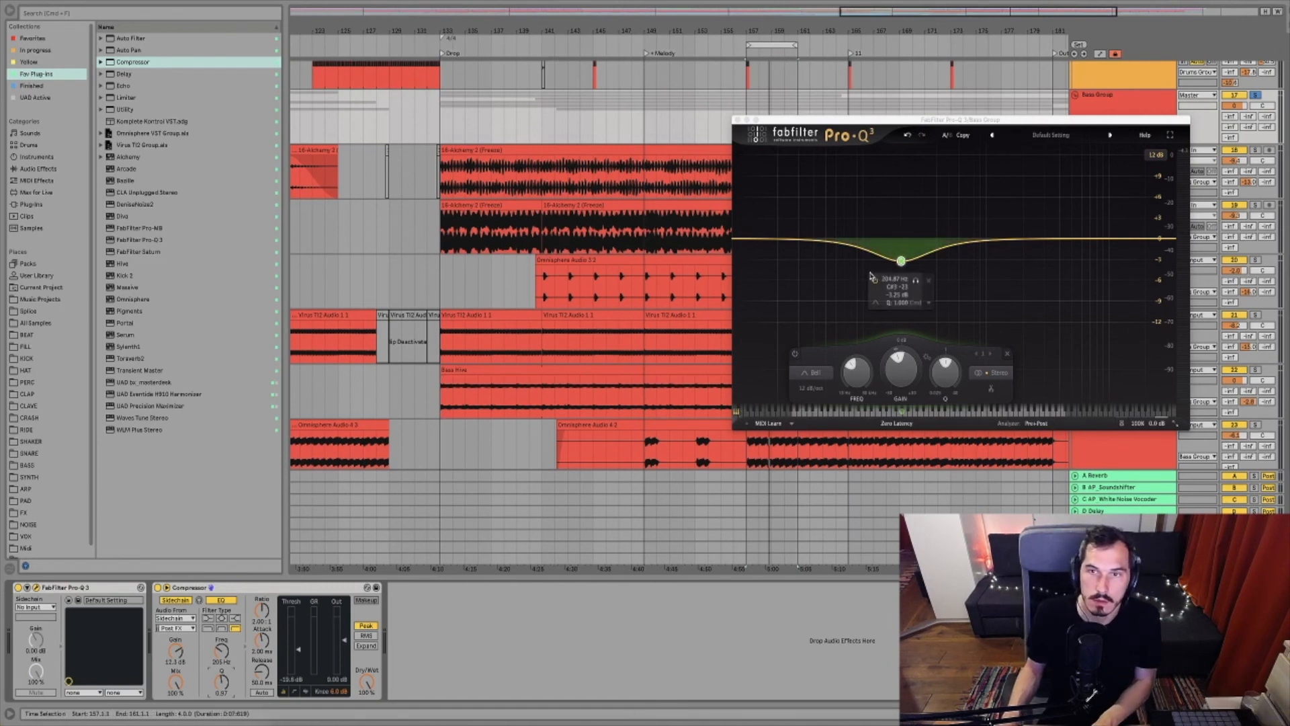
{"action": "left_click", "coordinate": [795, 354]}
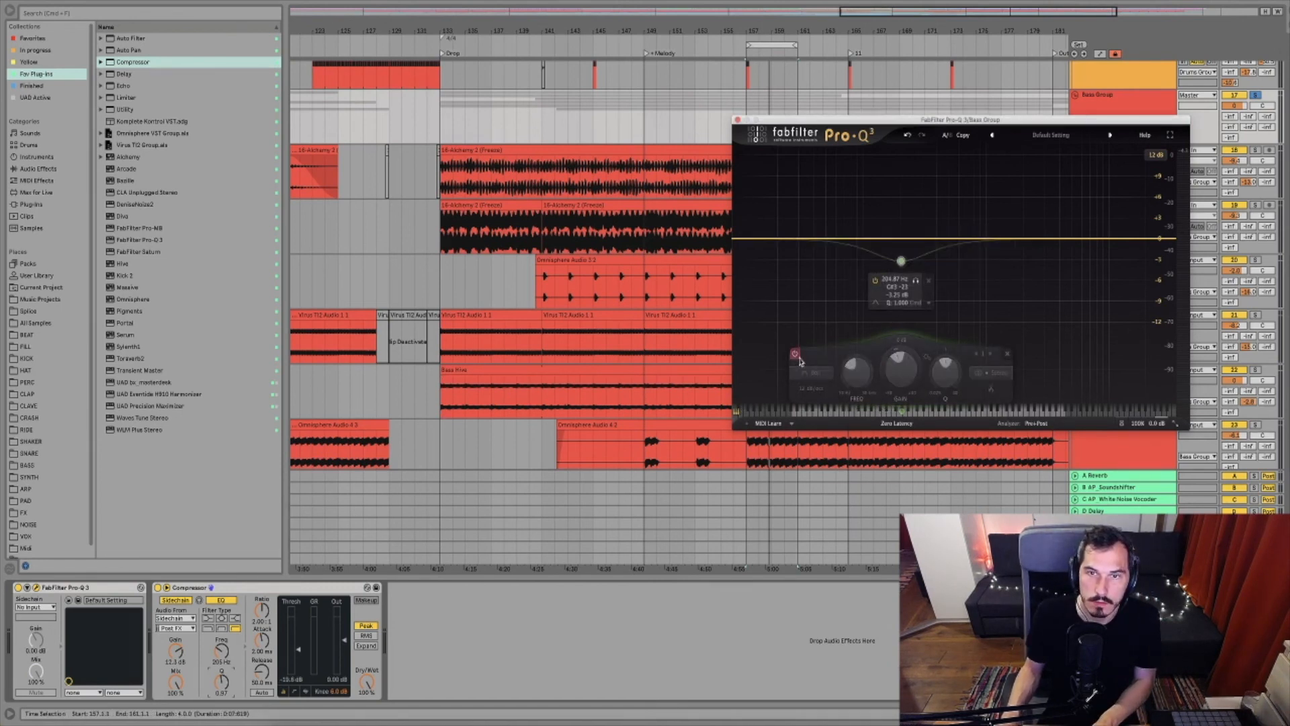
Play the loop with the Compressor on and off, and raise its threshold to about -13.7 dB
{"action": "key", "text": "space"}
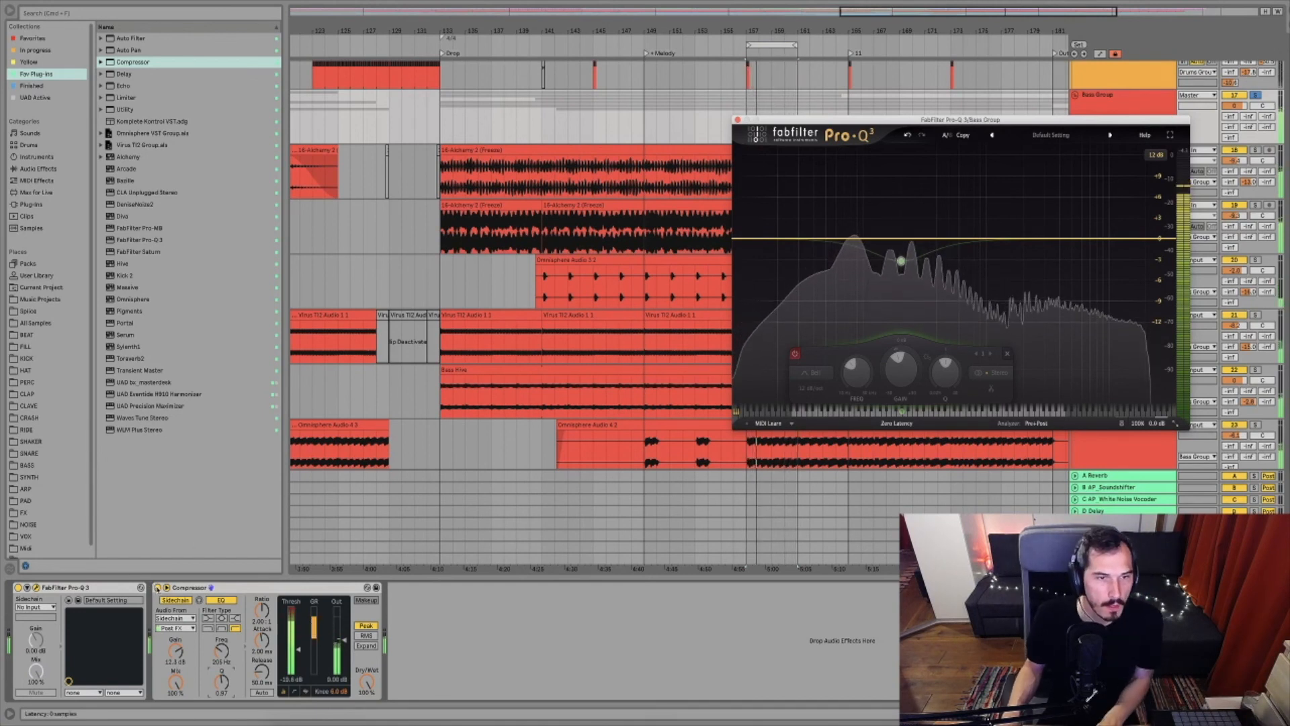
{"action": "left_click", "coordinate": [158, 588]}
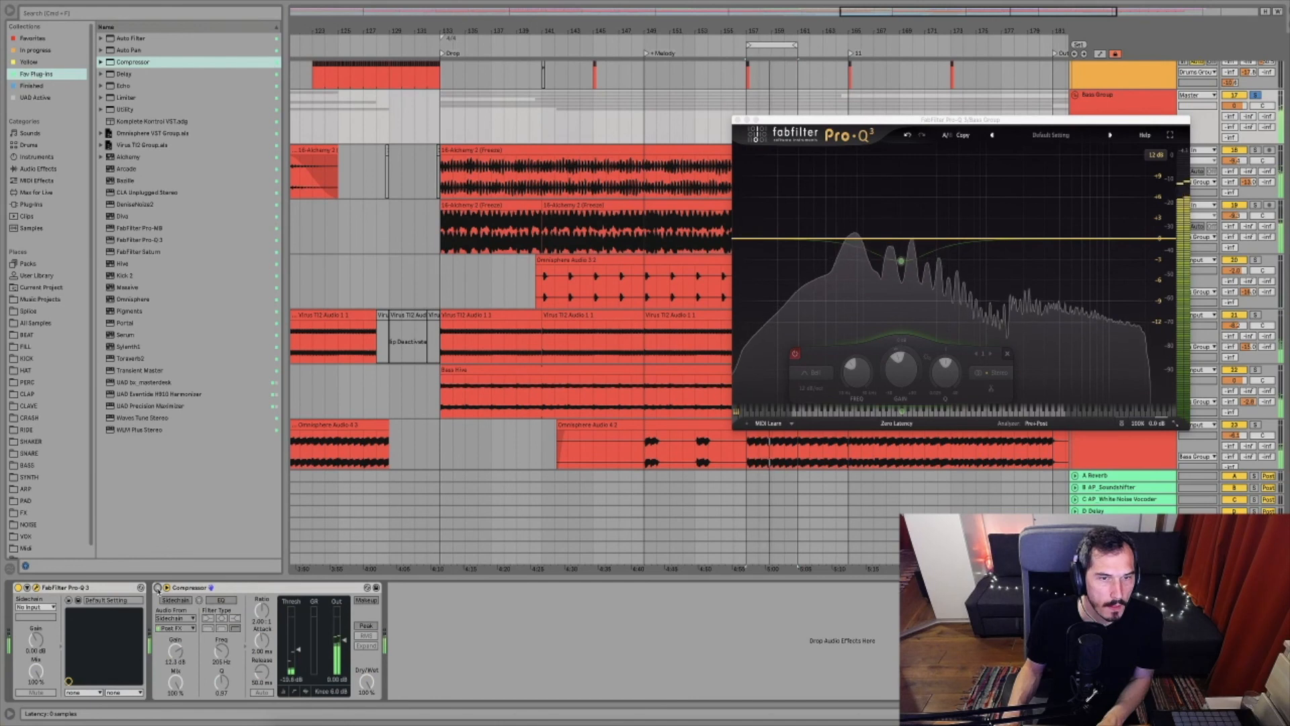
{"action": "left_click", "coordinate": [157, 588]}
{"action": "left_click_drag", "start_coordinate": [301, 651], "coordinate": [300, 639]}
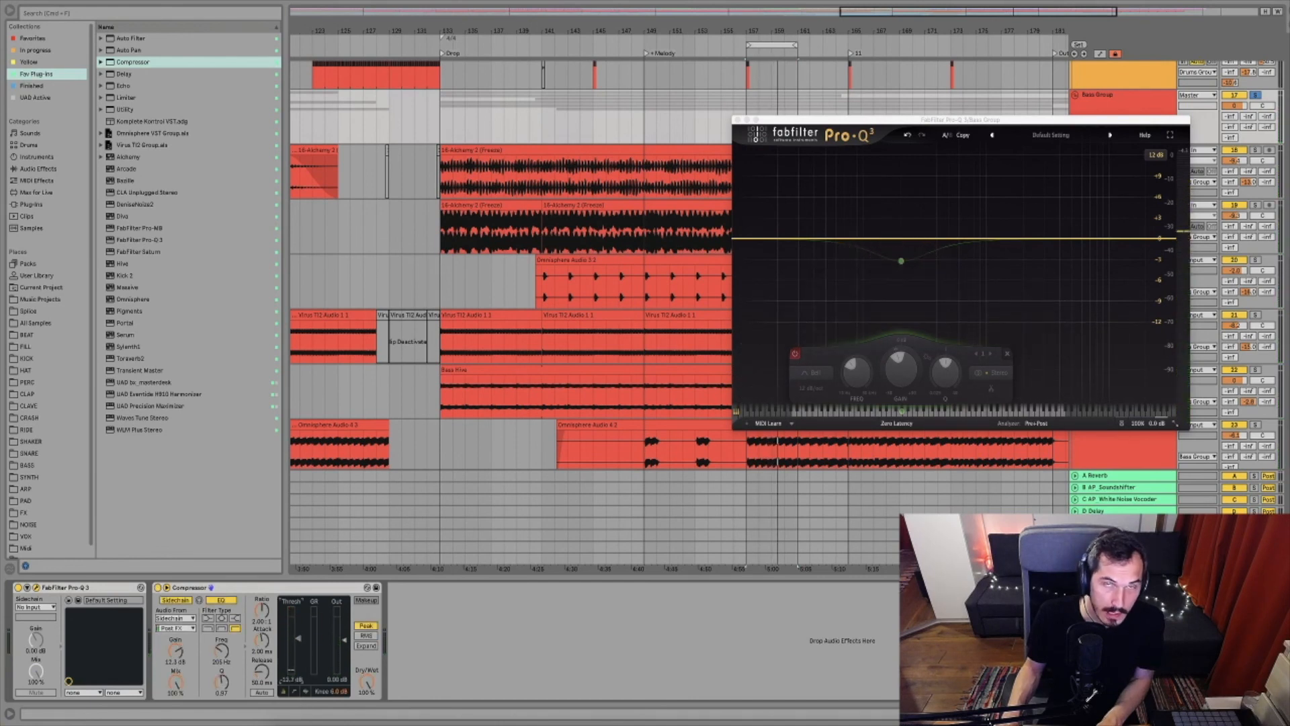
Narrow the Compressor's sidechain EQ to a Q of about 2.34 and lower its frequency to about 133 Hz
{"action": "key", "text": "space"}
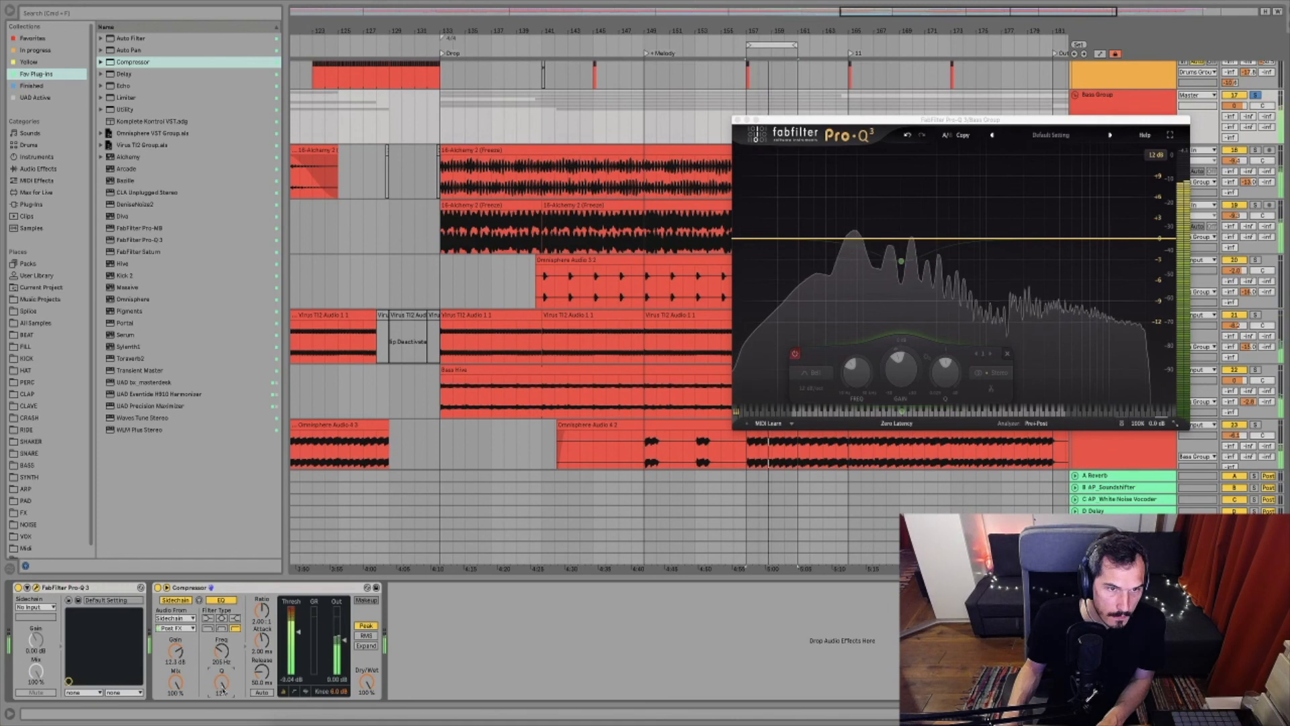
{"action": "left_click_drag", "start_coordinate": [221, 683], "coordinate": [221, 661]}
{"action": "key", "text": "space"}
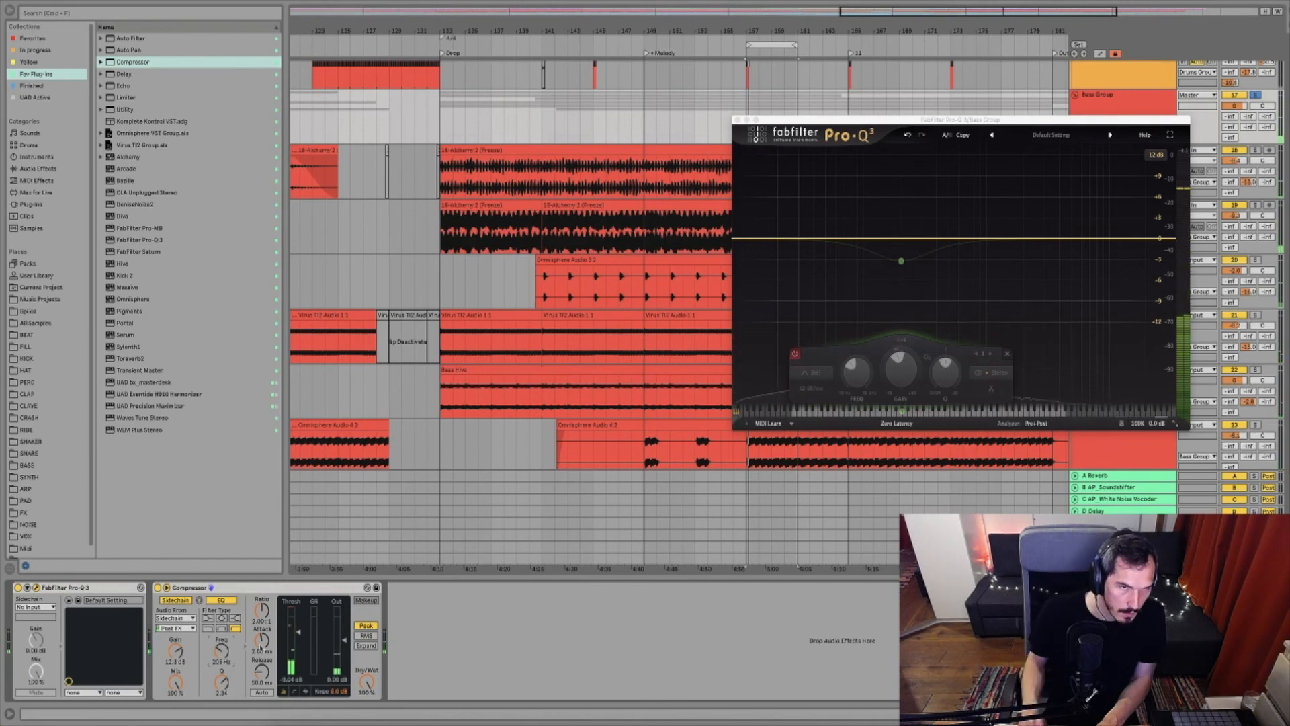
{"action": "key", "text": "Down"}
{"action": "key", "text": "Down"}
{"action": "key", "text": "Down"}
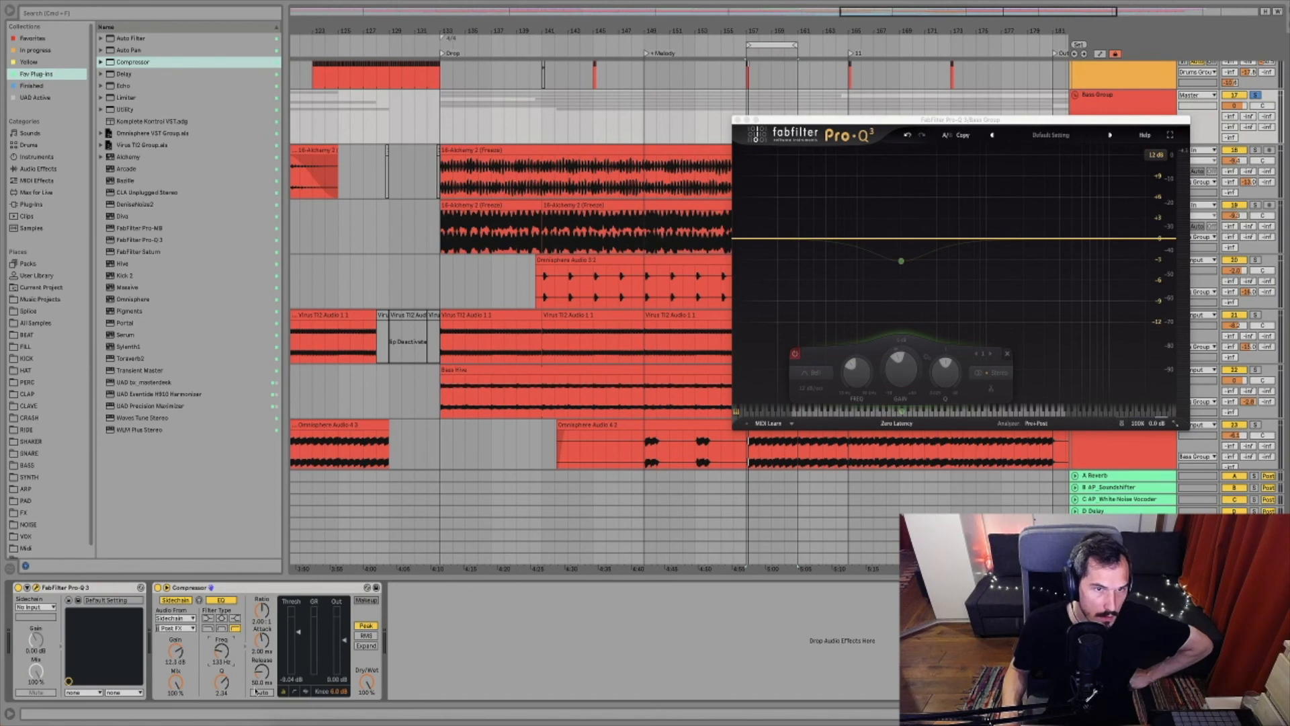
Play the loop, compare the bass with the Compressor bypassed and enabled, and fine-tune the Compressor's sidechain gain
{"action": "key", "text": "space"}
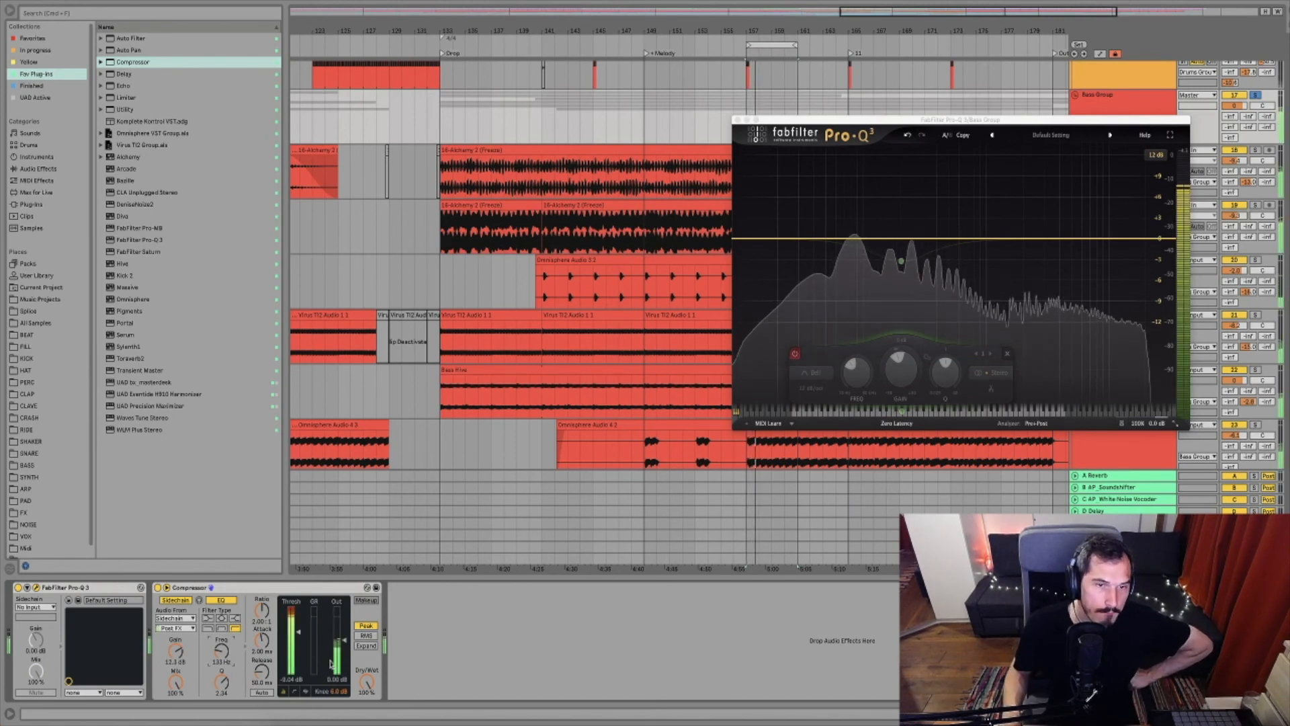
{"action": "key", "text": "space"}
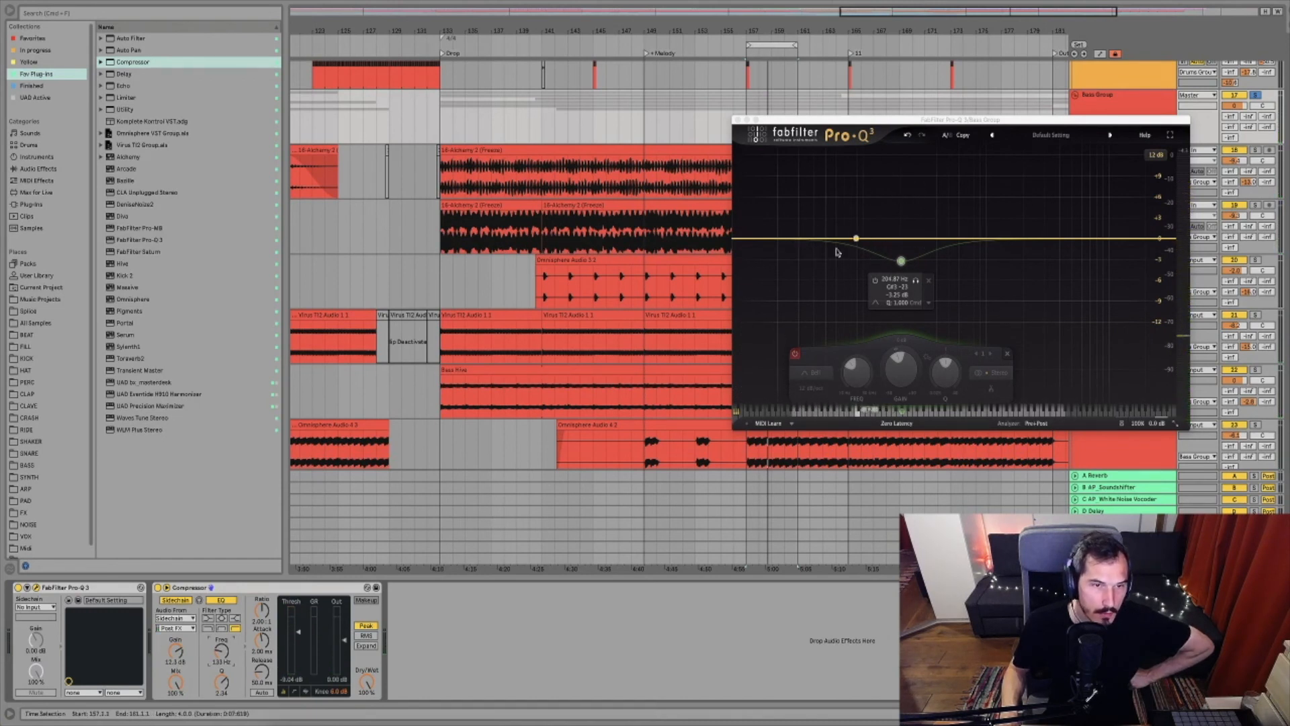
{"action": "key", "text": "space"}
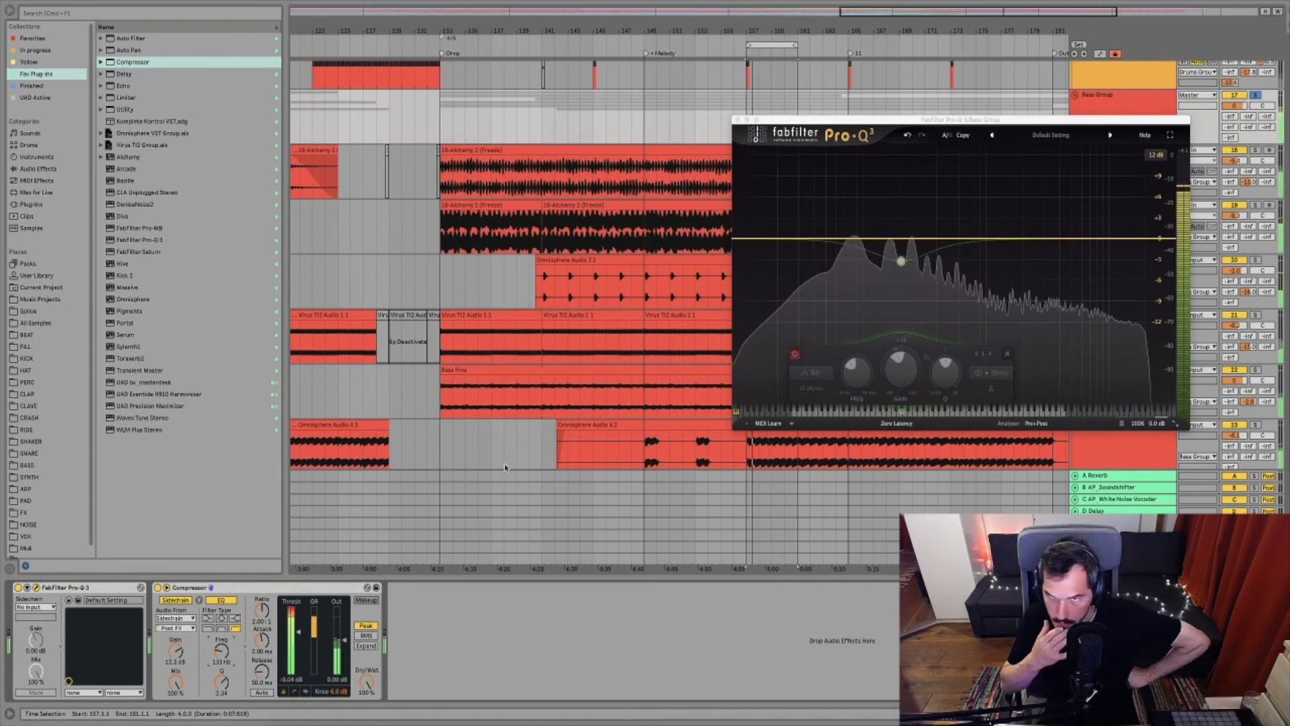
{"action": "left_click", "coordinate": [158, 588]}
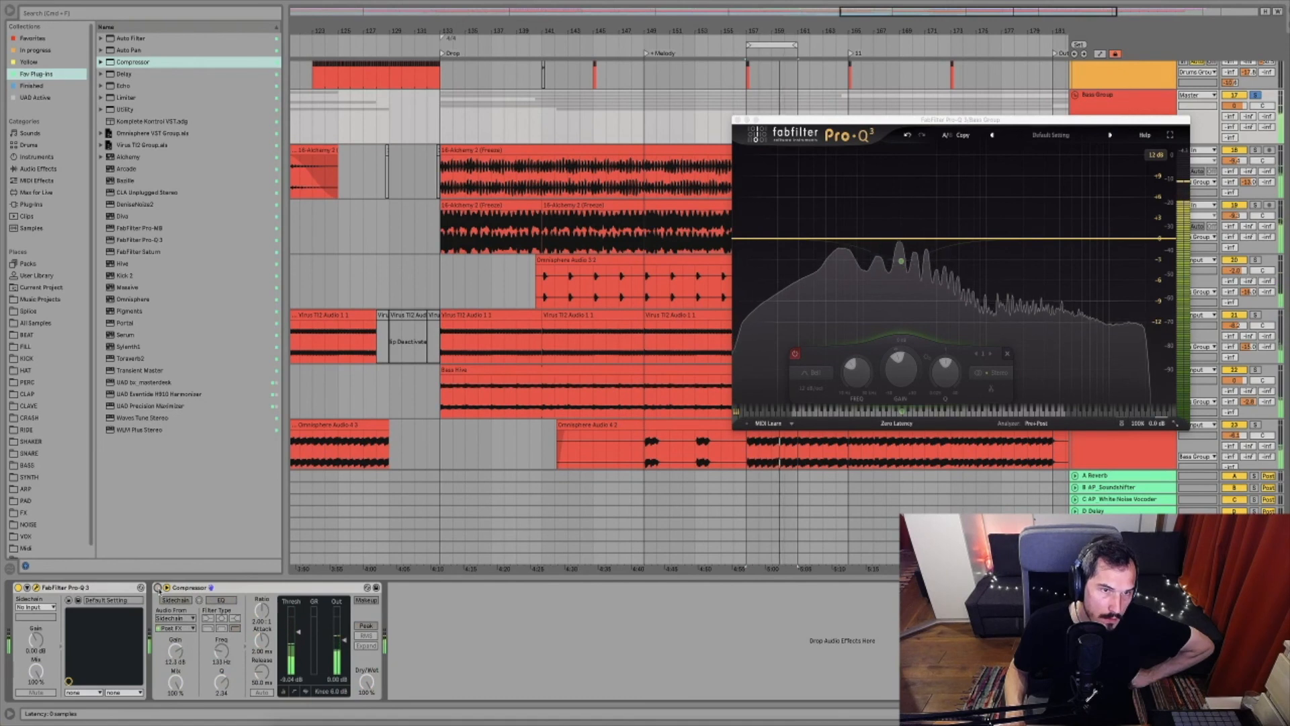
{"action": "left_click", "coordinate": [158, 588]}
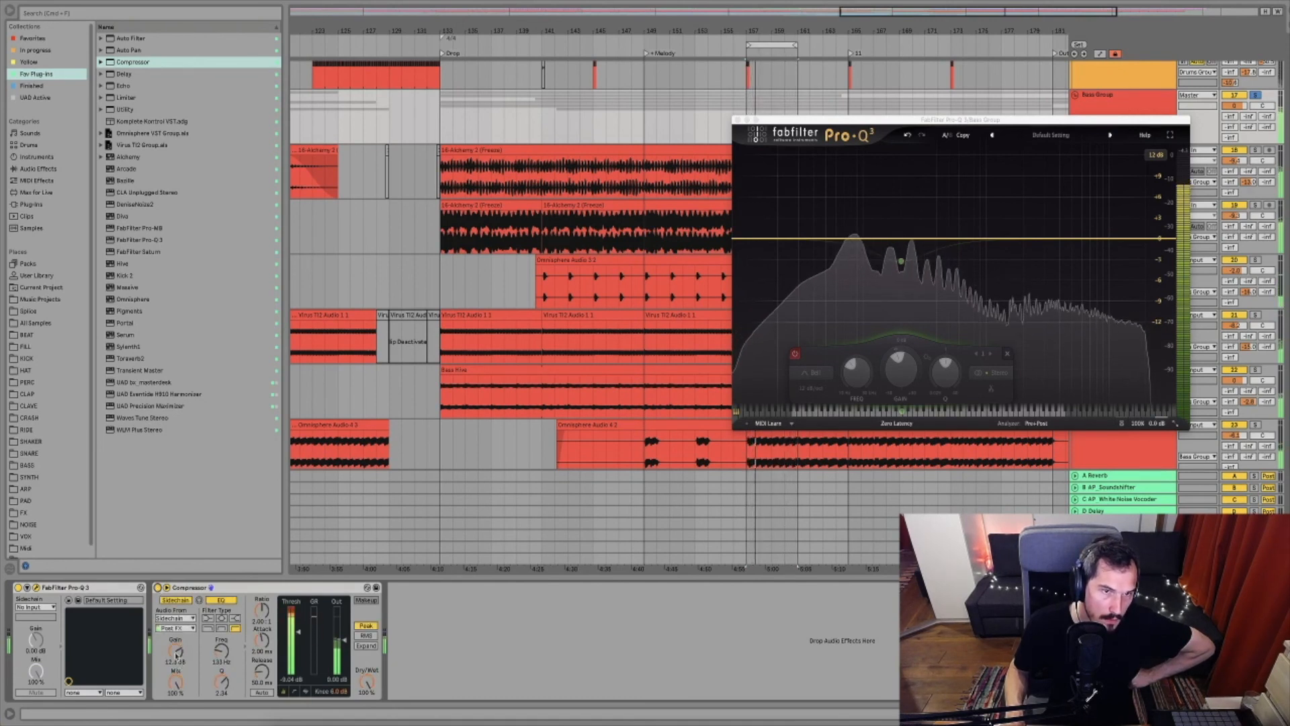
{"action": "key", "text": "space"}
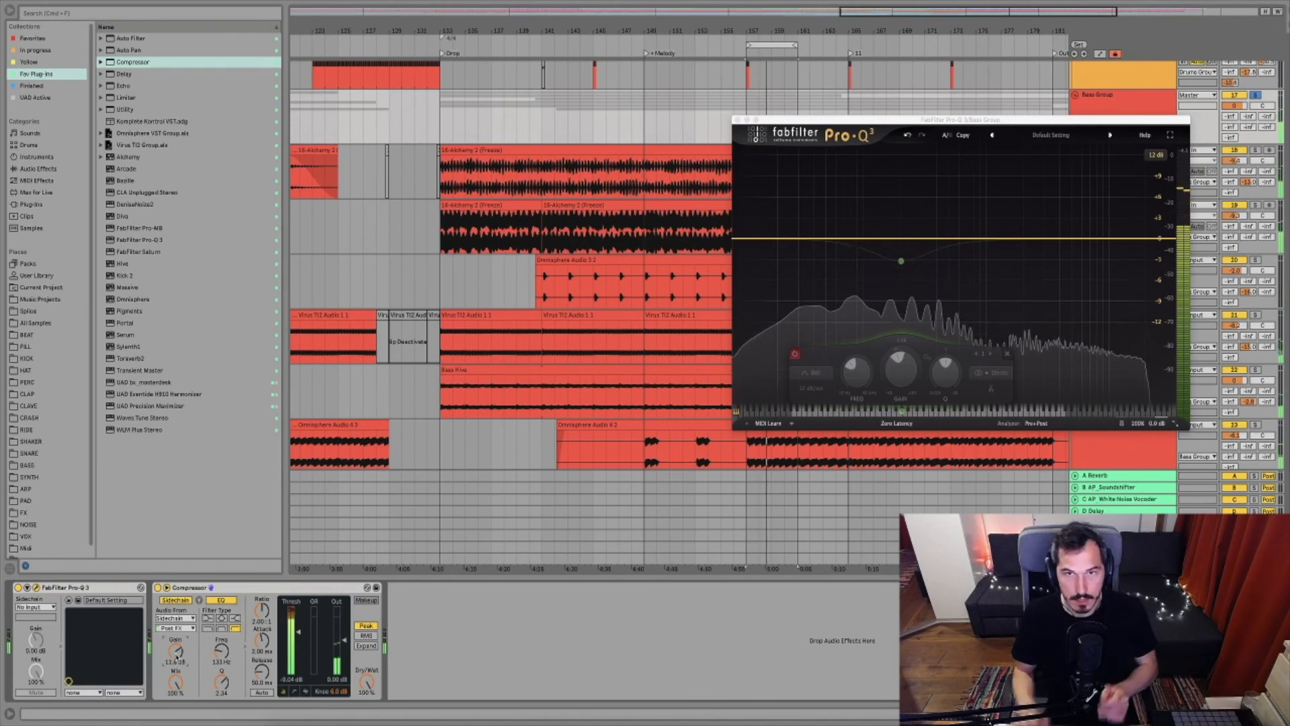
Close the Bass Group's Pro-Q 3 and save the Live set
{"action": "left_click", "coordinate": [738, 120]}
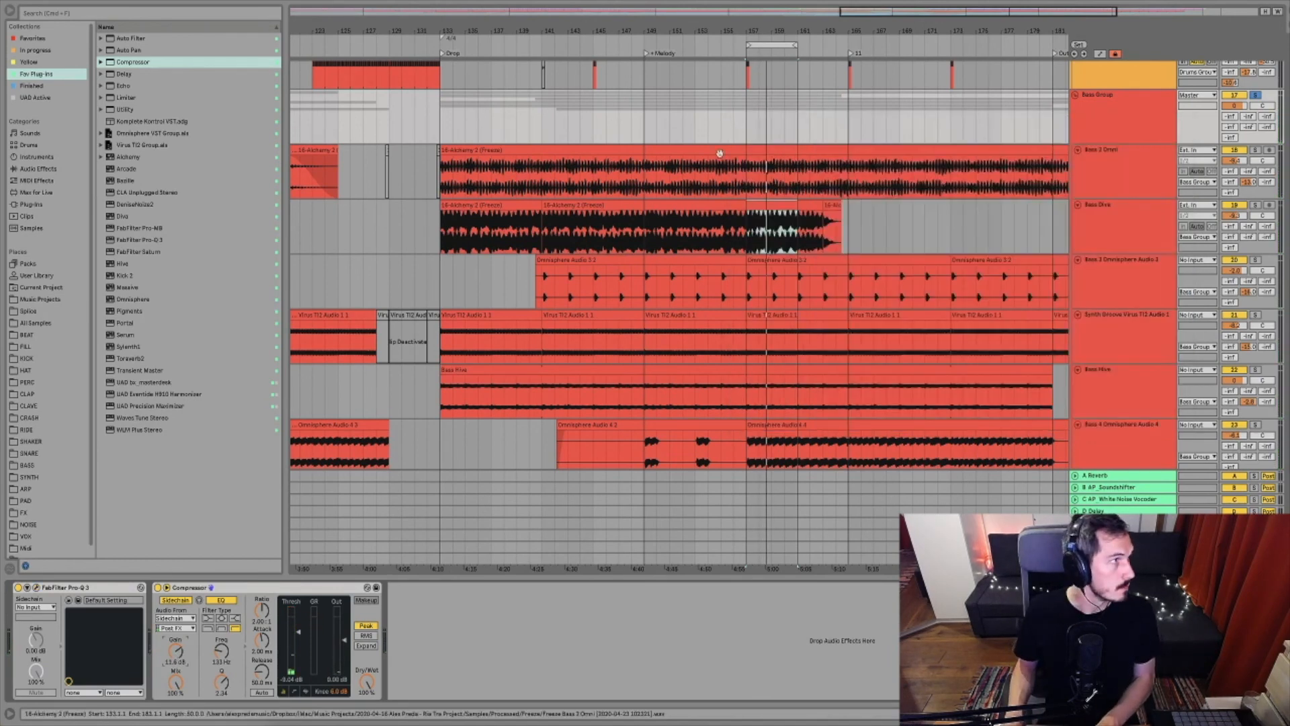
{"action": "scroll", "coordinate": [707, 224], "scroll_direction": "down", "scroll_amount": 3}
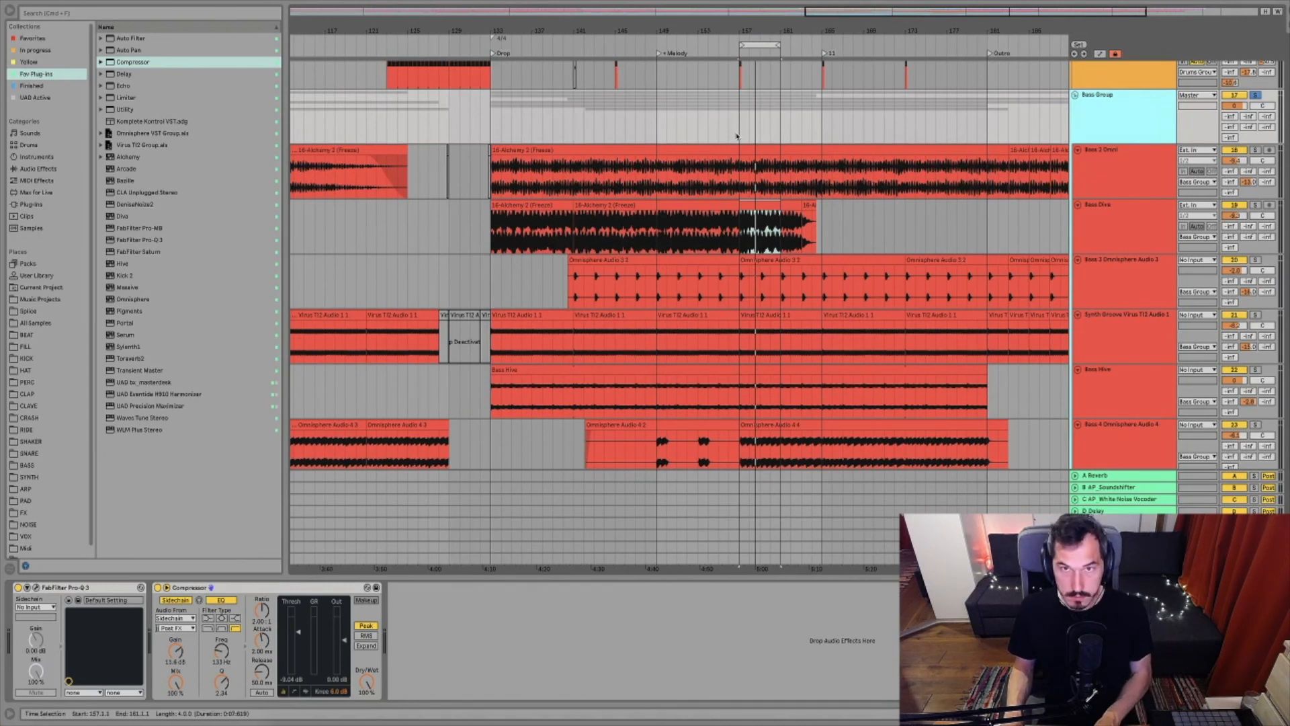
{"action": "key", "text": "super+s"}
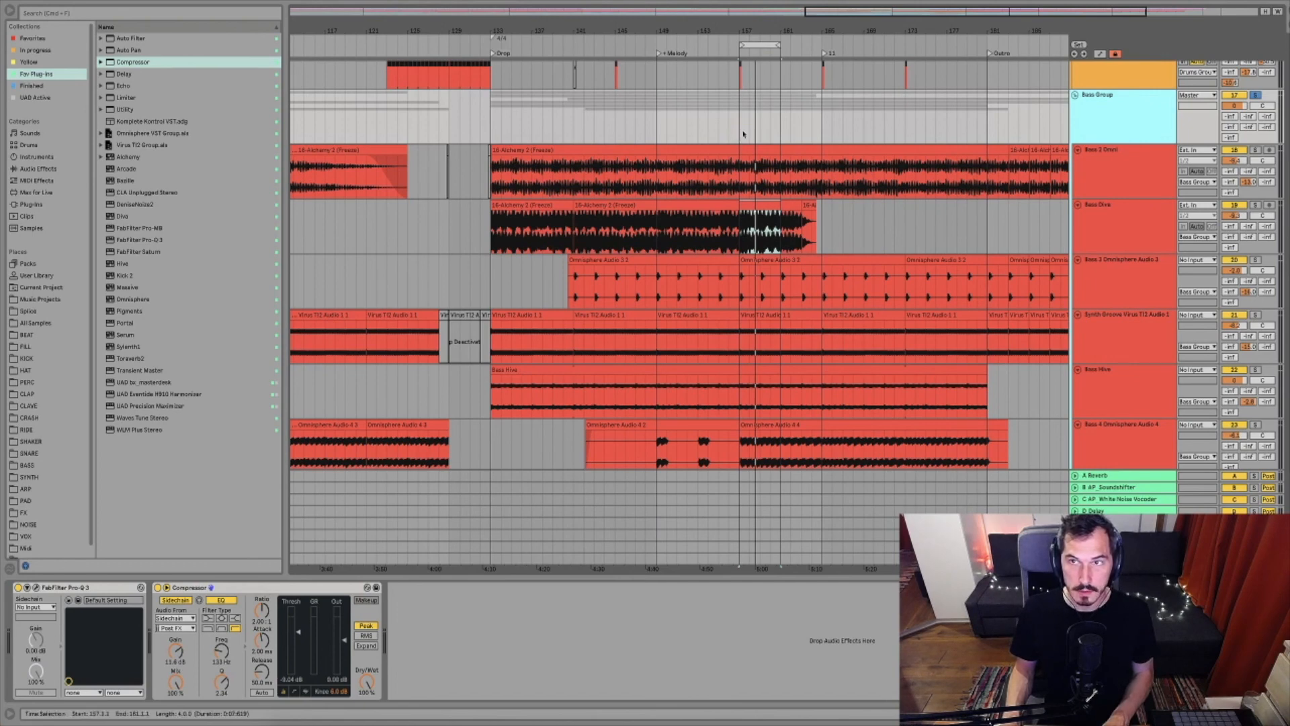
Unsolo the Bass Group and the Kick, and play the full mix from bar 131, just before the drop
{"action": "scroll", "coordinate": [739, 134], "scroll_direction": "up", "scroll_amount": 2}
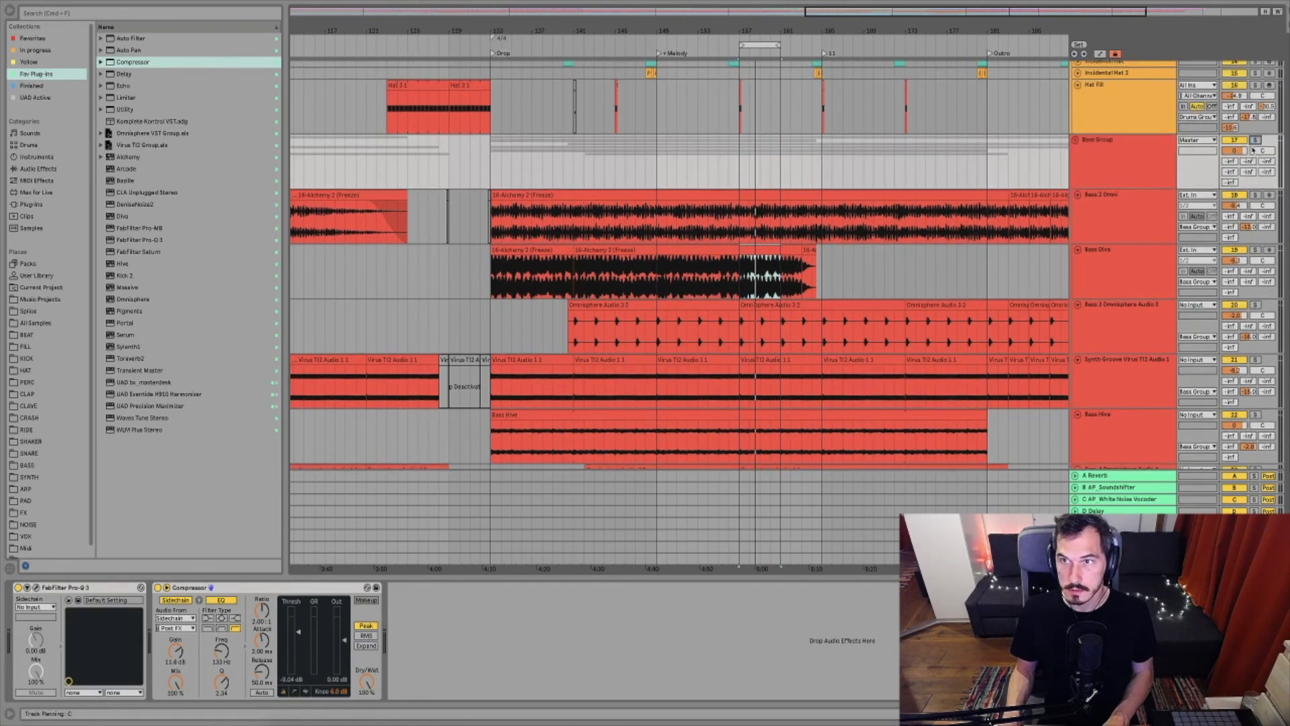
{"action": "scroll", "coordinate": [1253, 148], "scroll_direction": "up", "scroll_amount": 10}
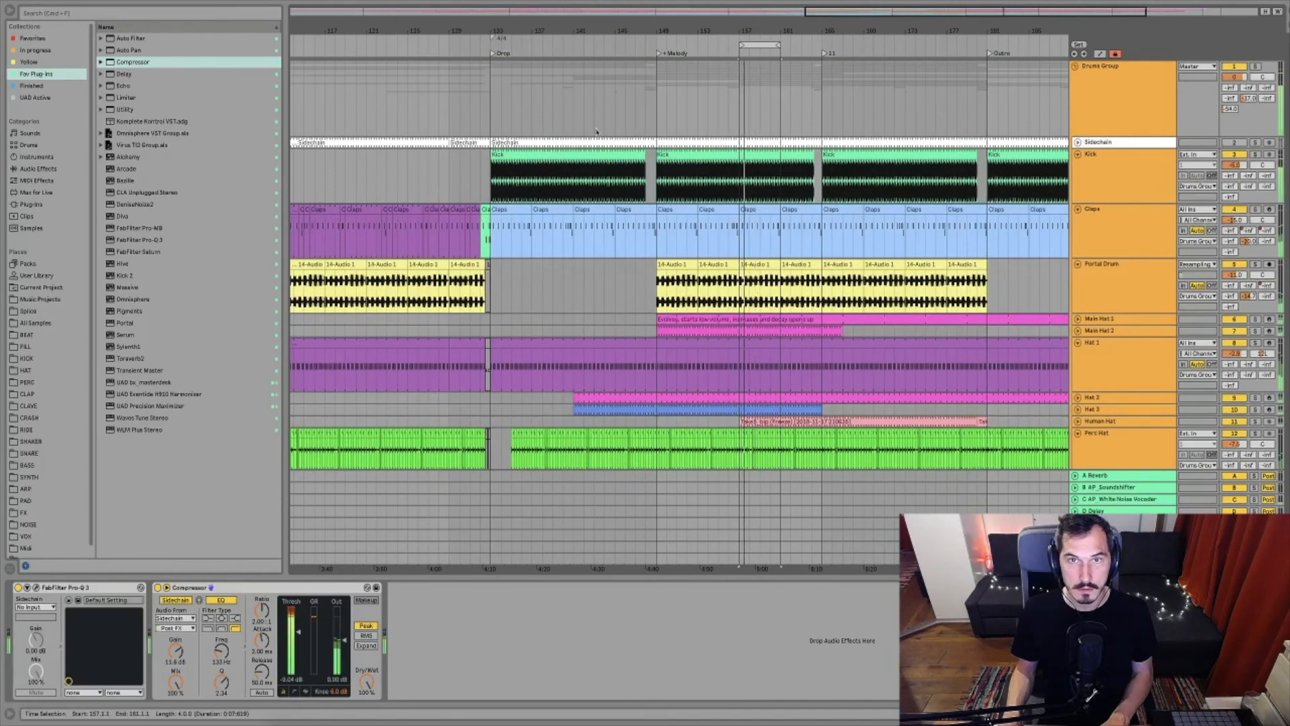
{"action": "left_click", "coordinate": [464, 123]}
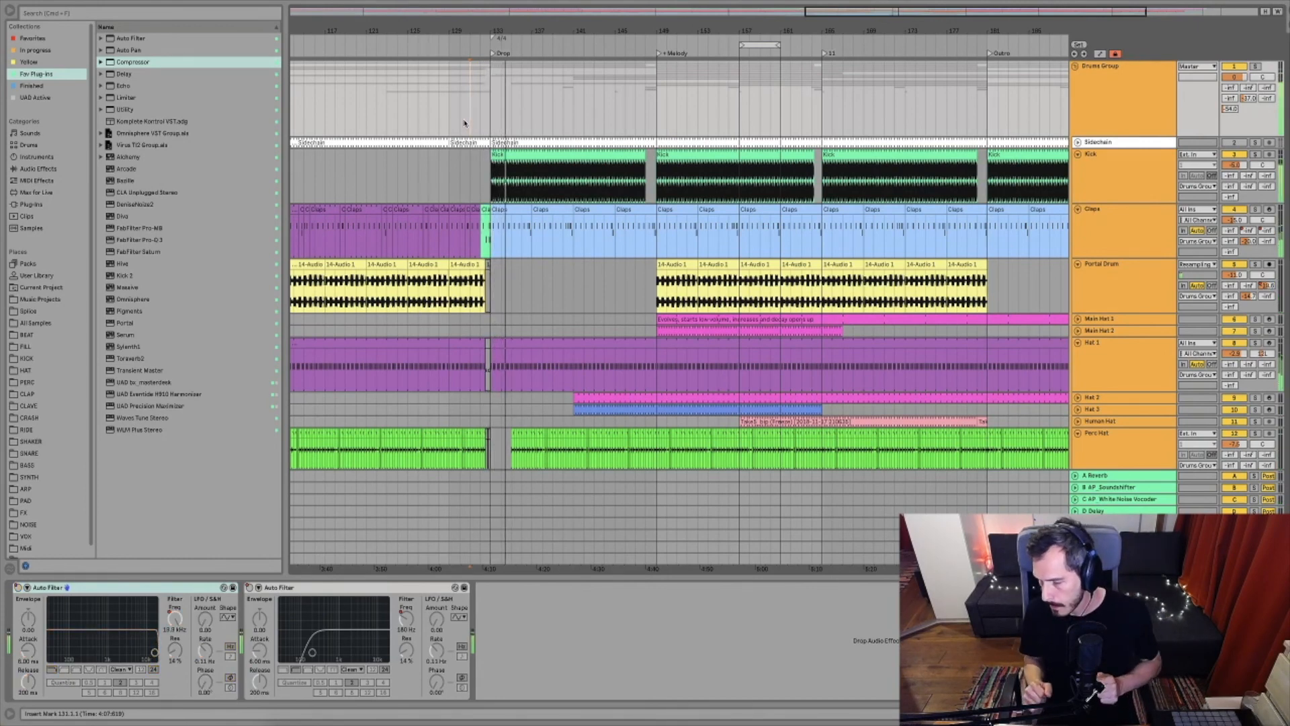
Open the Master track's Pro-Q 3 and play from the drop at bar 133 to examine the full mix's spectrum
{"action": "left_click", "coordinate": [1124, 558]}
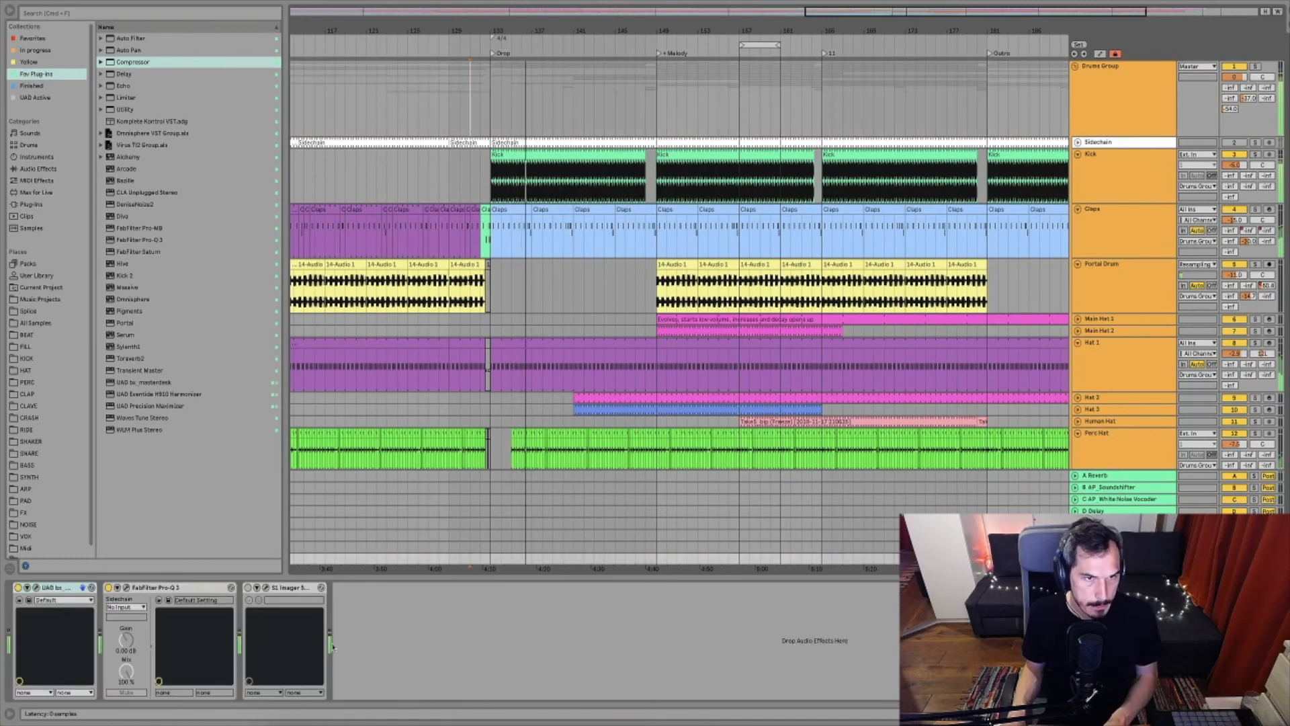
{"action": "left_click", "coordinate": [126, 588]}
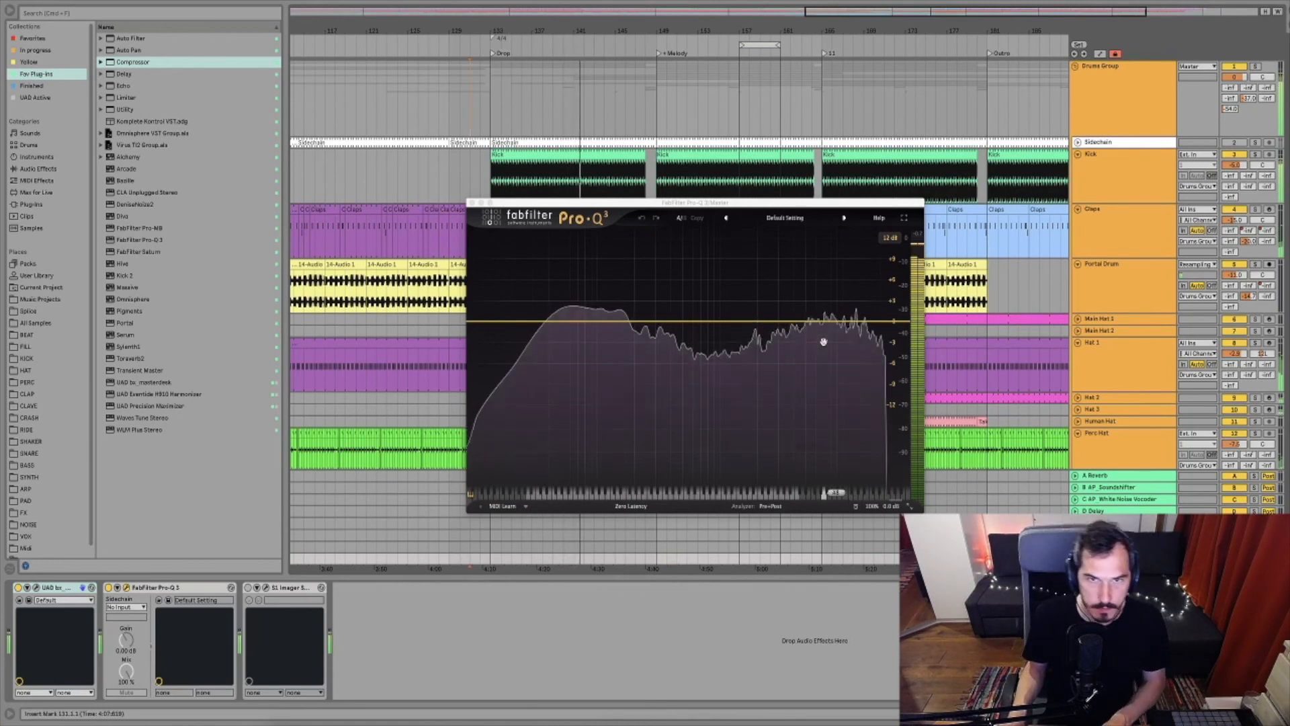
{"action": "left_click_drag", "start_coordinate": [674, 198], "coordinate": [648, 199]}
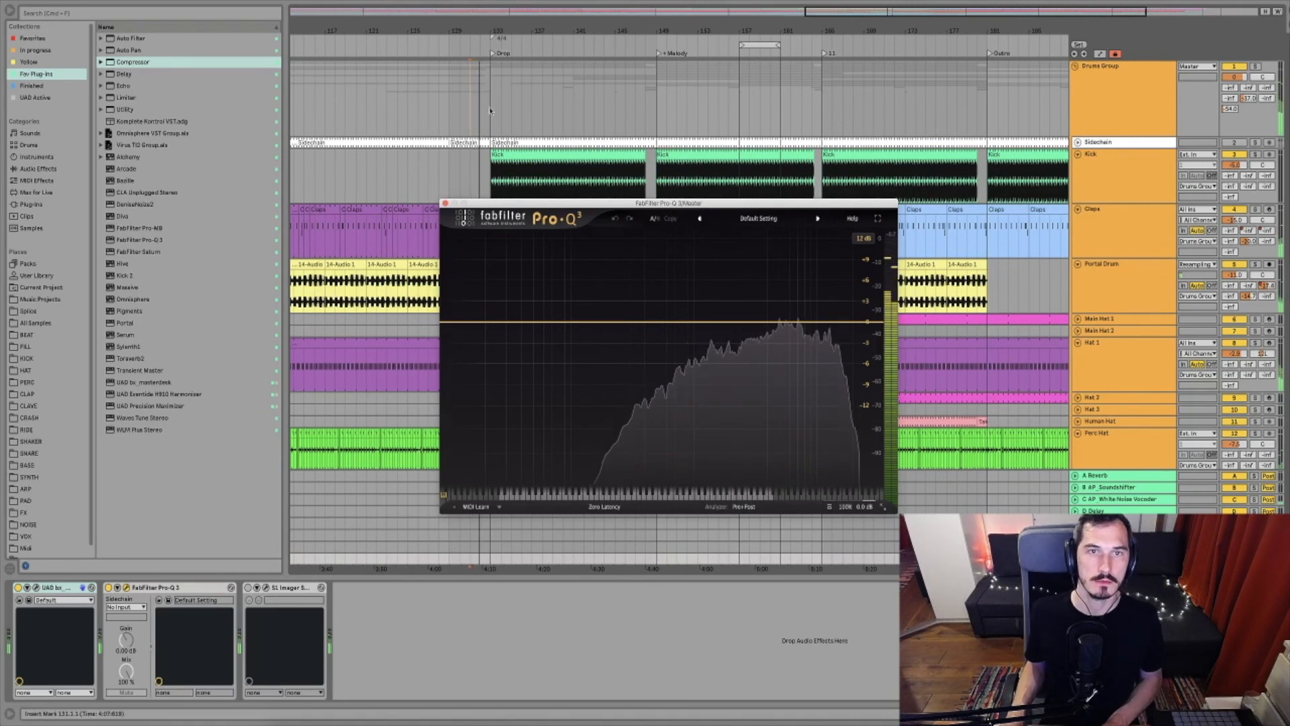
{"action": "left_click", "coordinate": [483, 561]}
{"action": "key", "text": "space"}
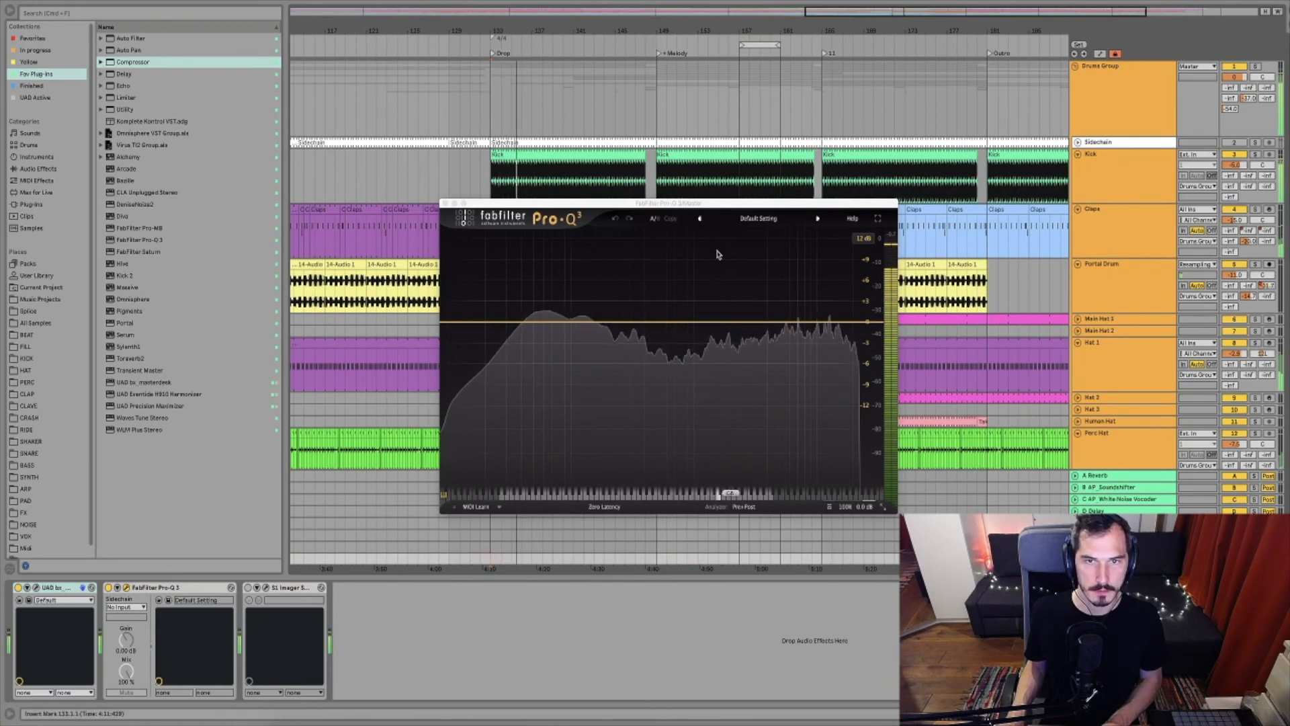
{"action": "key", "text": "space"}
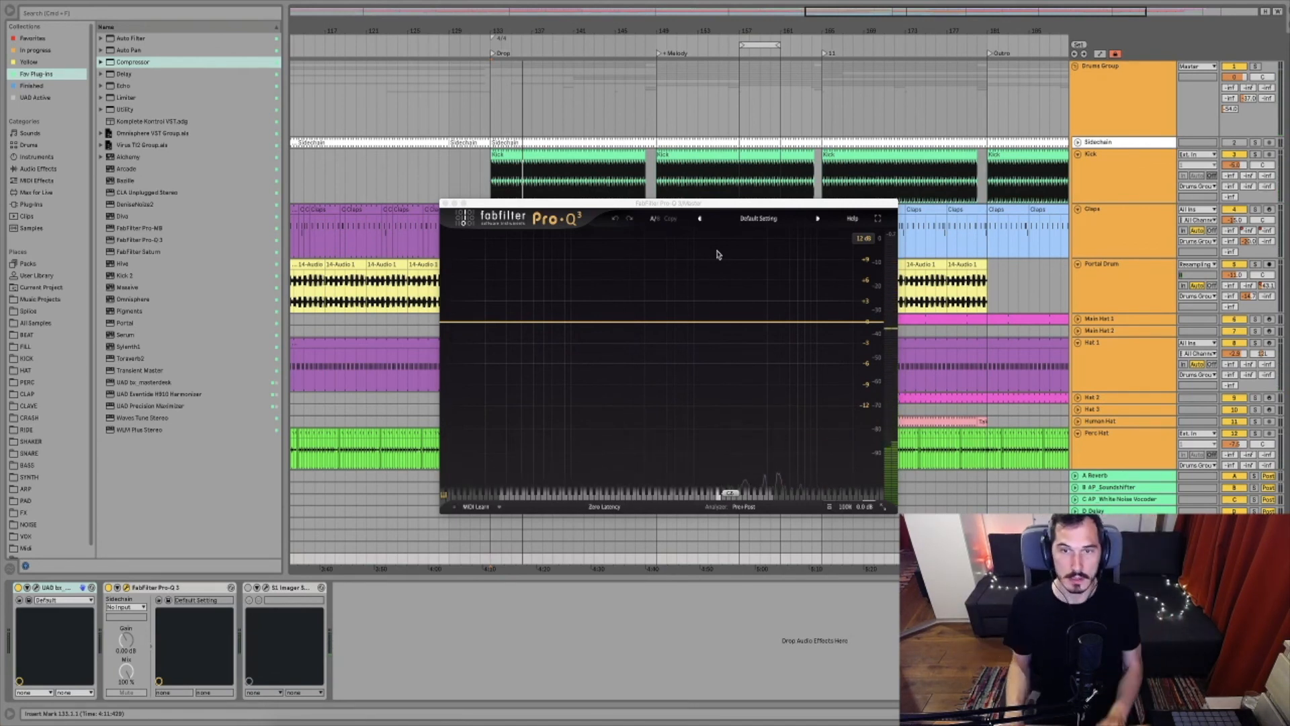
Show the Kick track's device chain
{"action": "left_click", "coordinate": [441, 180]}
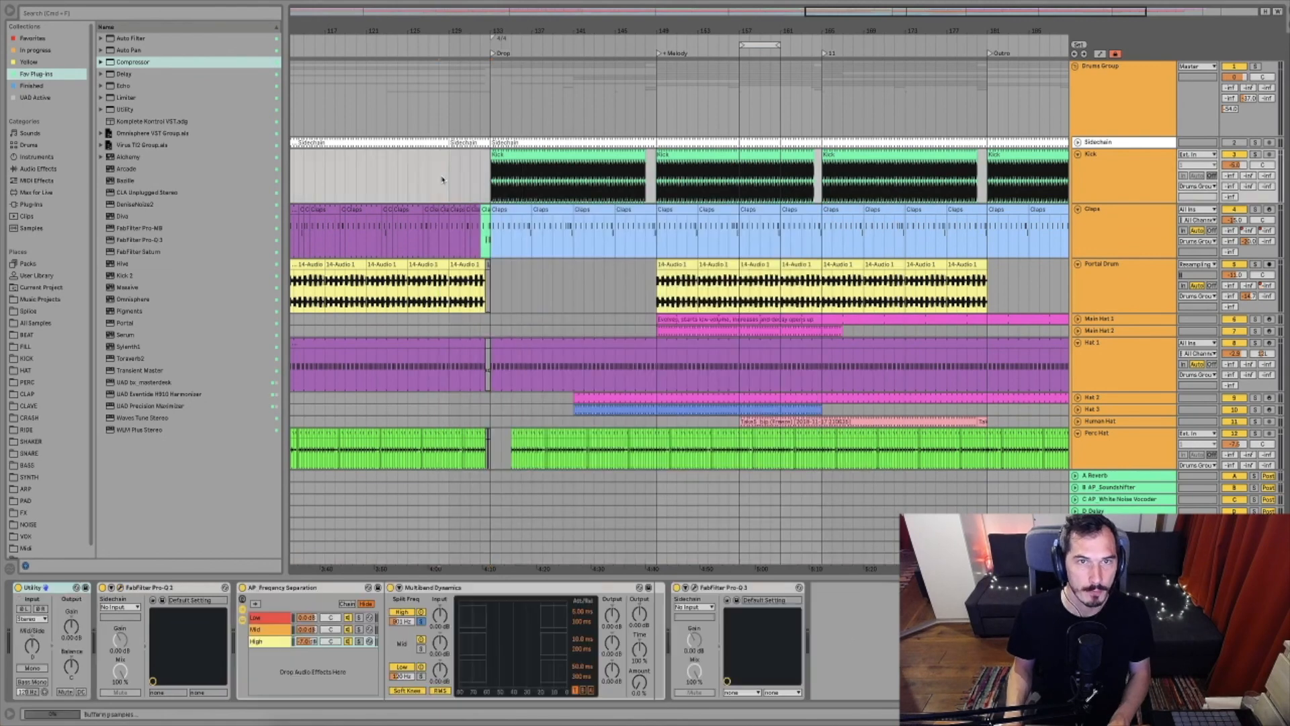